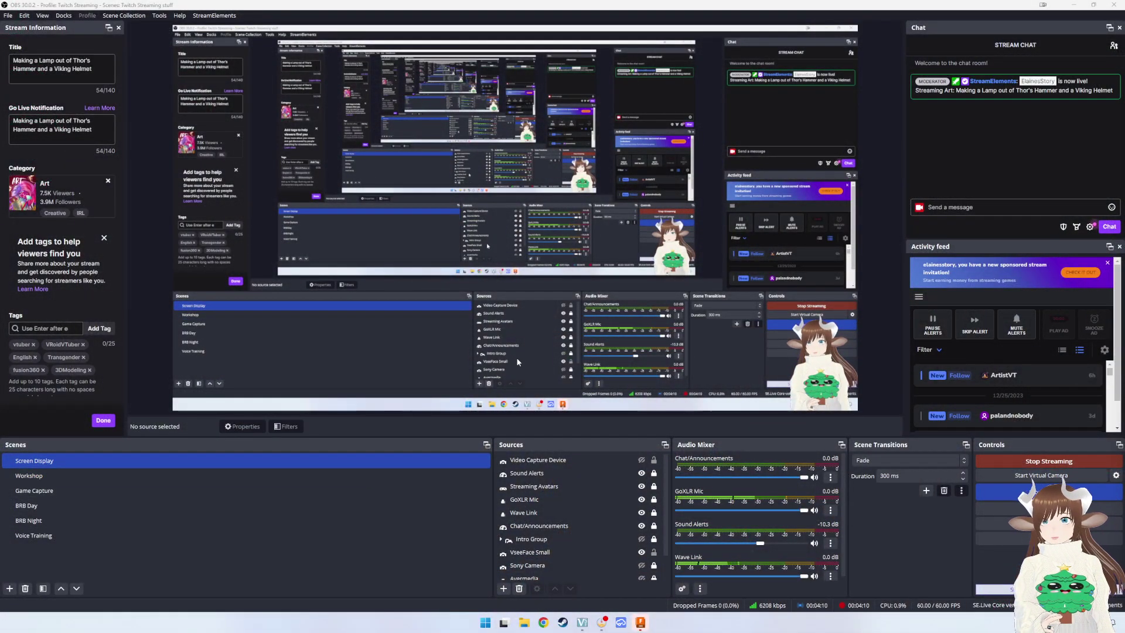
Minimize the OBS Studio window to reveal Fusion 360 and VSeeFace behind it.
left_click(1075, 5)
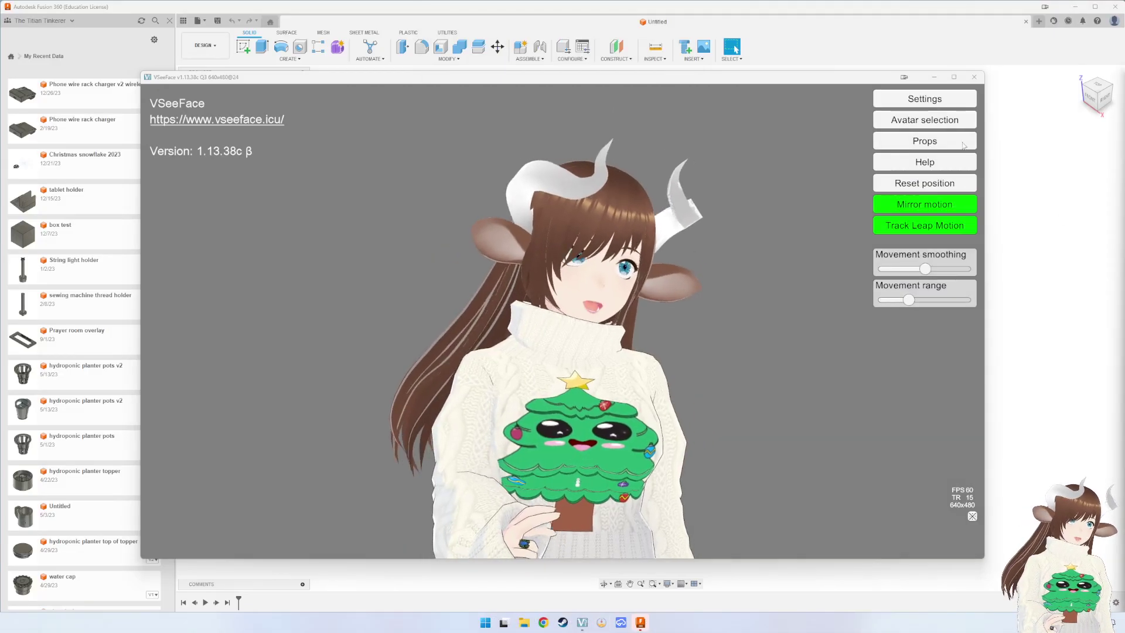
Bring the empty Fusion 360 design window in front of the VSeeFace avatar window.
left_click(877, 8)
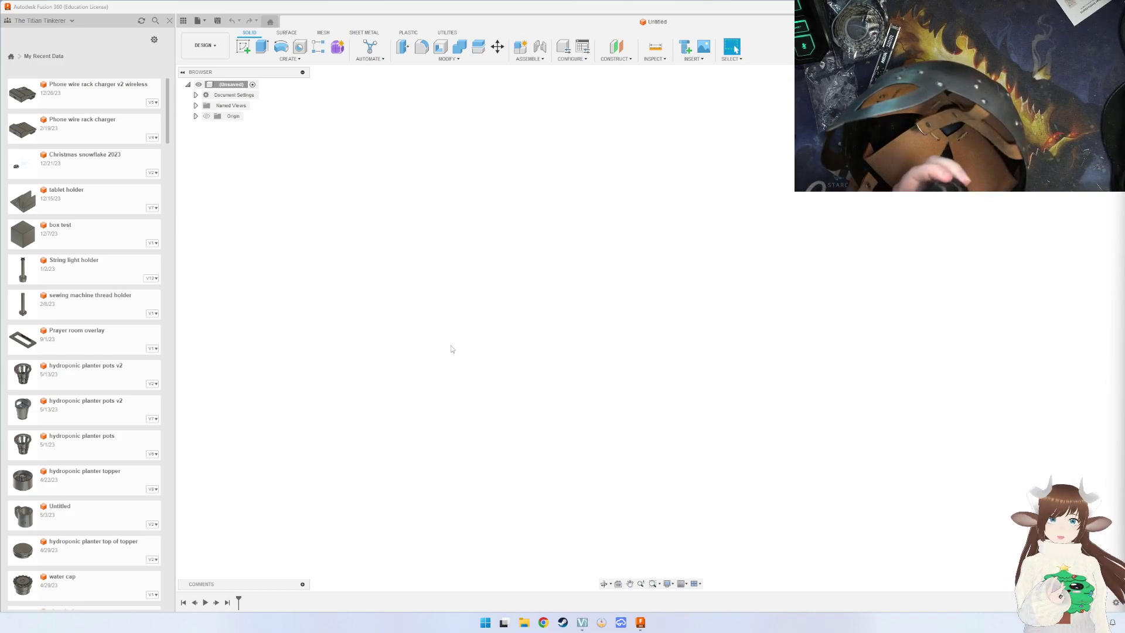
Close the Data Panel and start a new sketch on an origin plane using Center Diameter Circle.
left_click(170, 20)
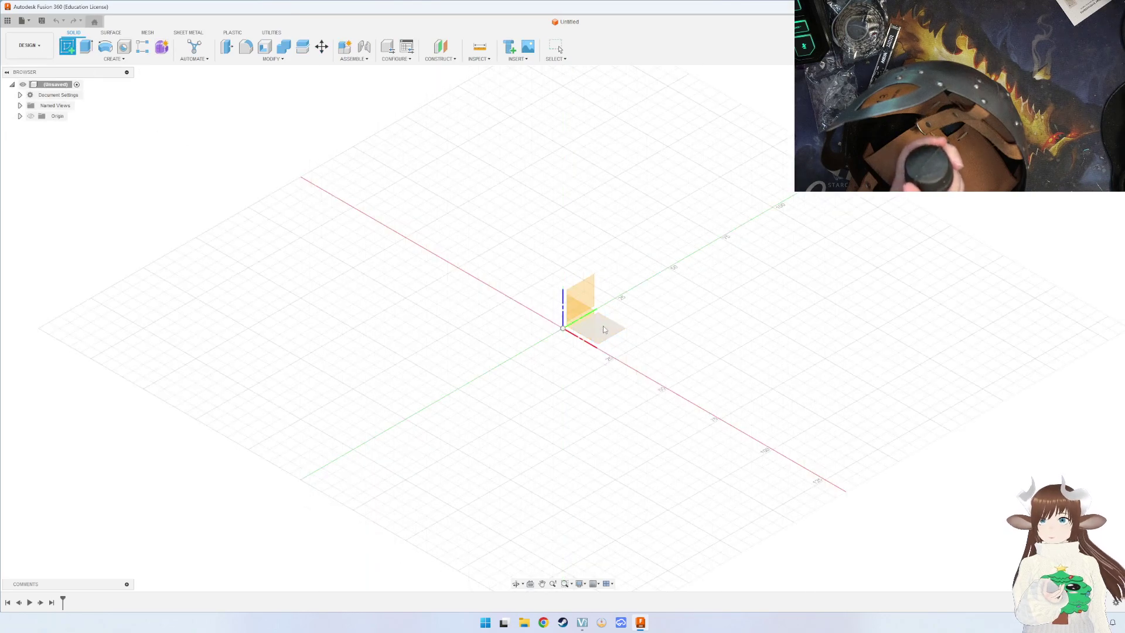
left_click(604, 330)
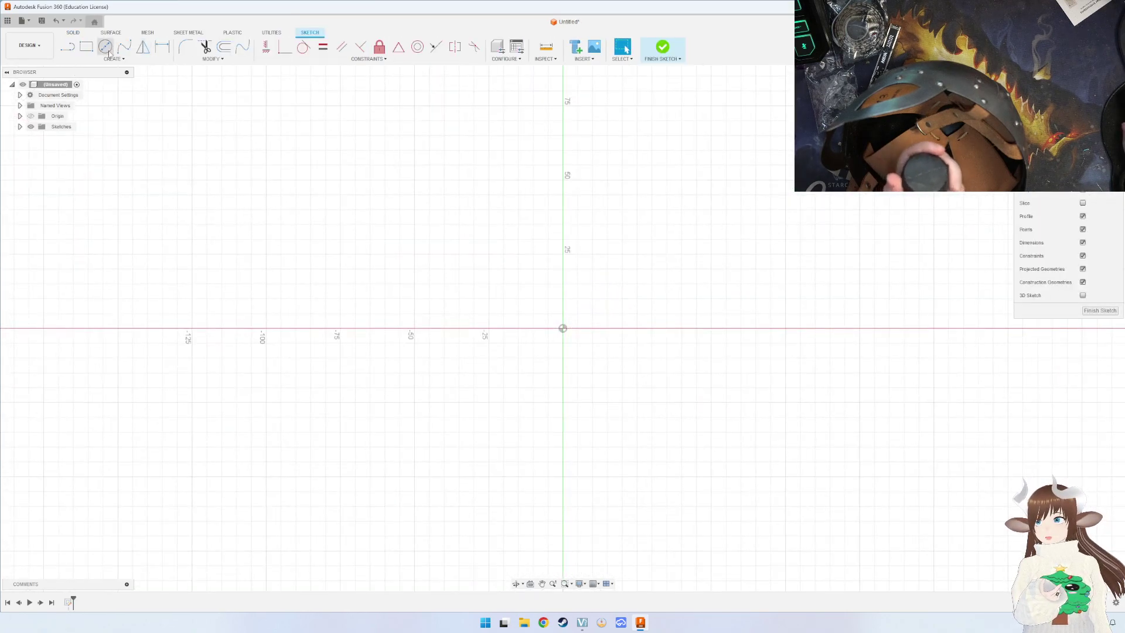
left_click(107, 50)
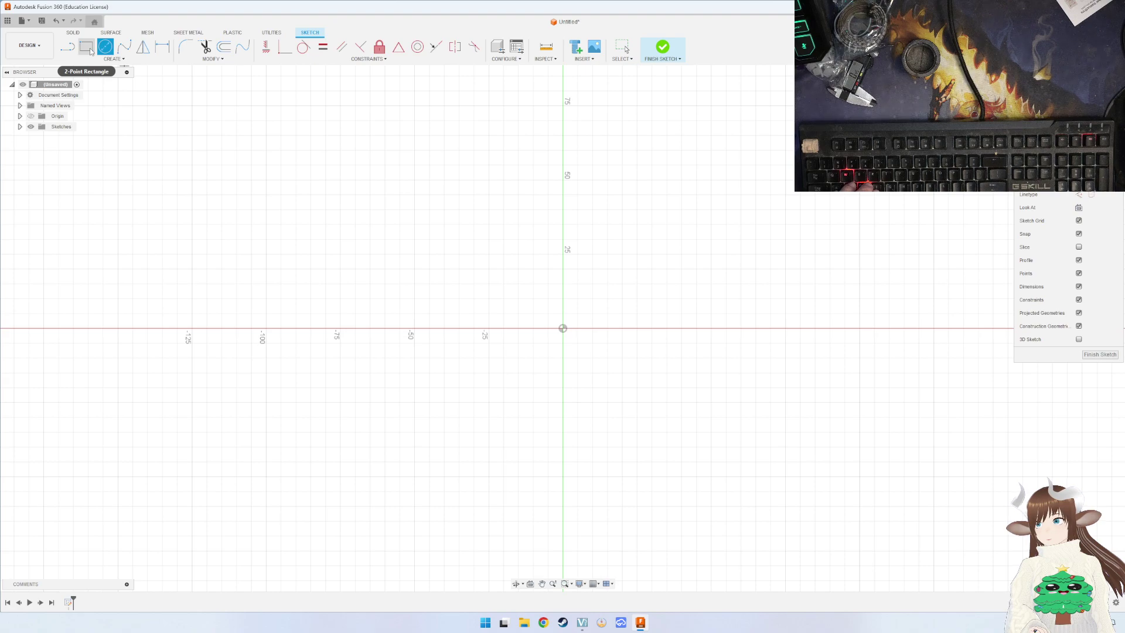
Draw a 52 mm diameter circle centred just above the origin.
left_click(596, 253)
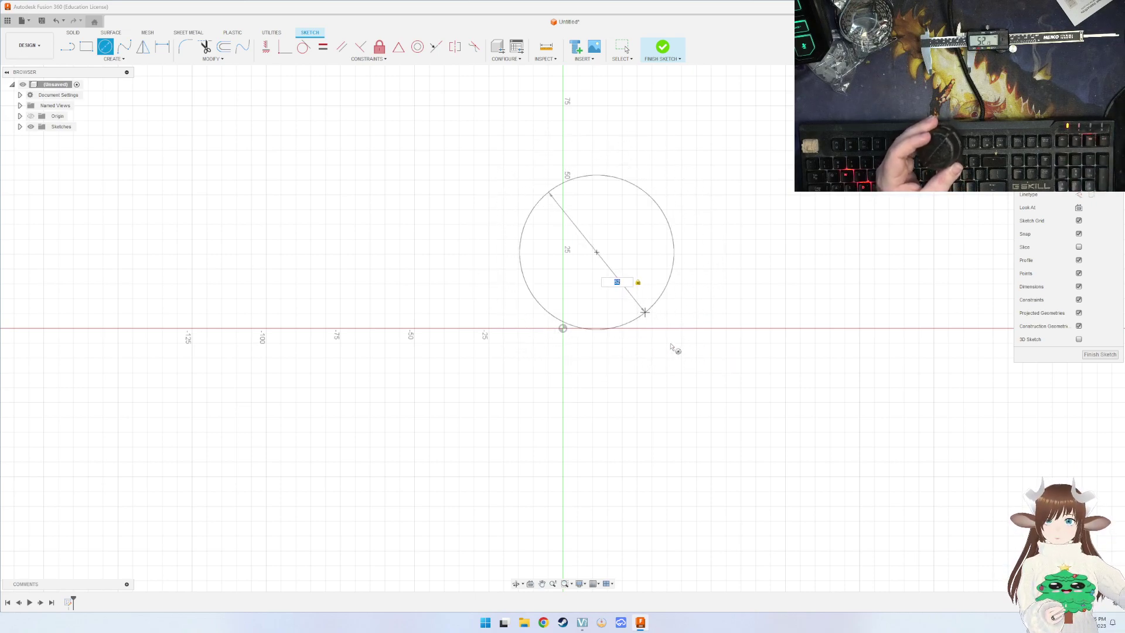
key("Return")
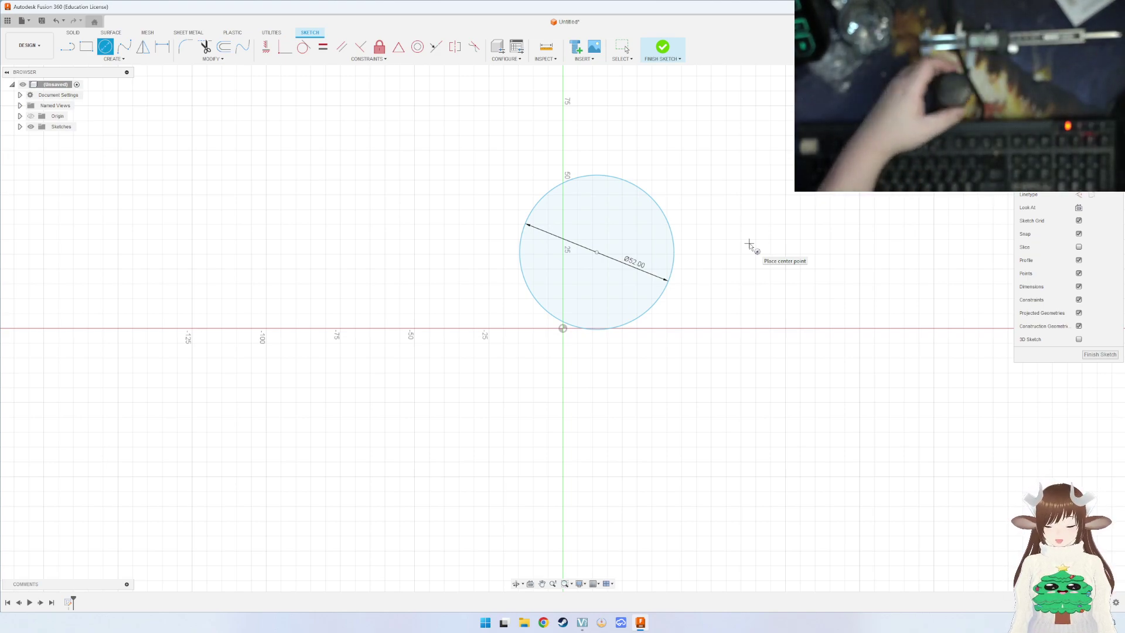
left_click(74, 48)
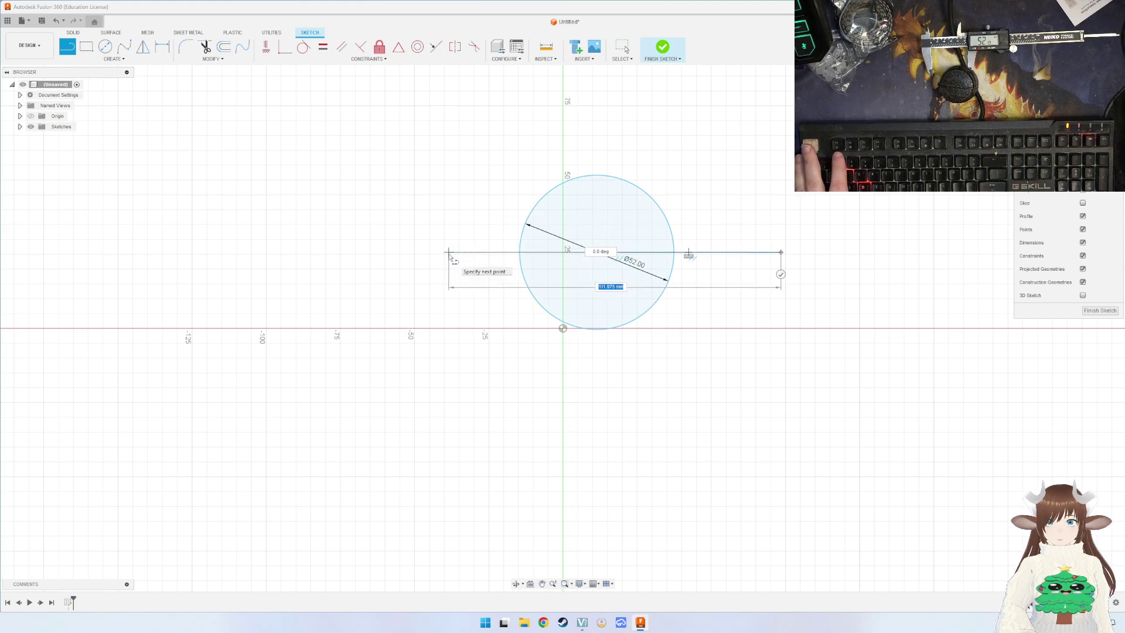
Finish the horizontal line through the 52 mm circle's centre.
key("Escape")
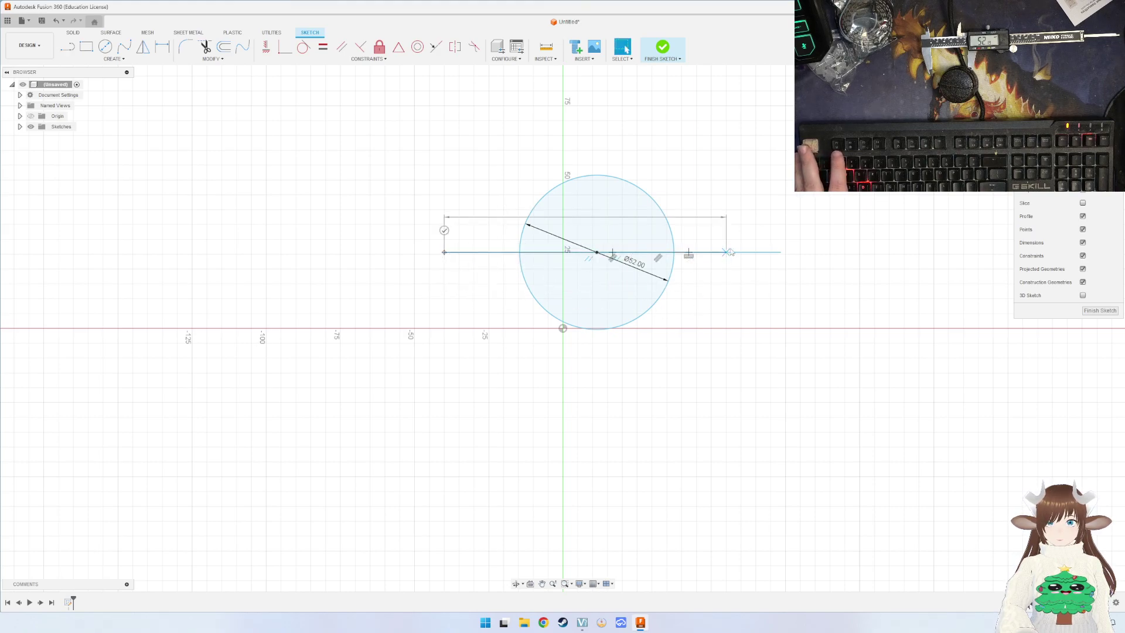
scroll(652, 260, "down", 2)
scroll(631, 263, "up", 4)
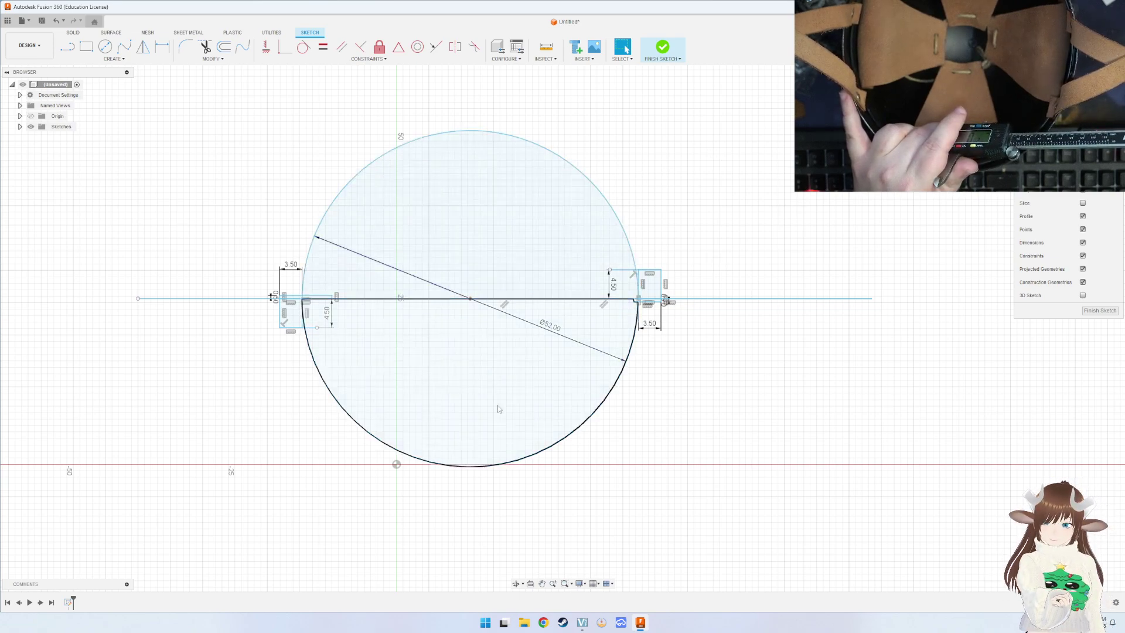
Zoom in and out around the Ø52 circle of the base sketch.
scroll(674, 275, "down", 3)
scroll(666, 280, "up", 6)
scroll(665, 278, "up", 3)
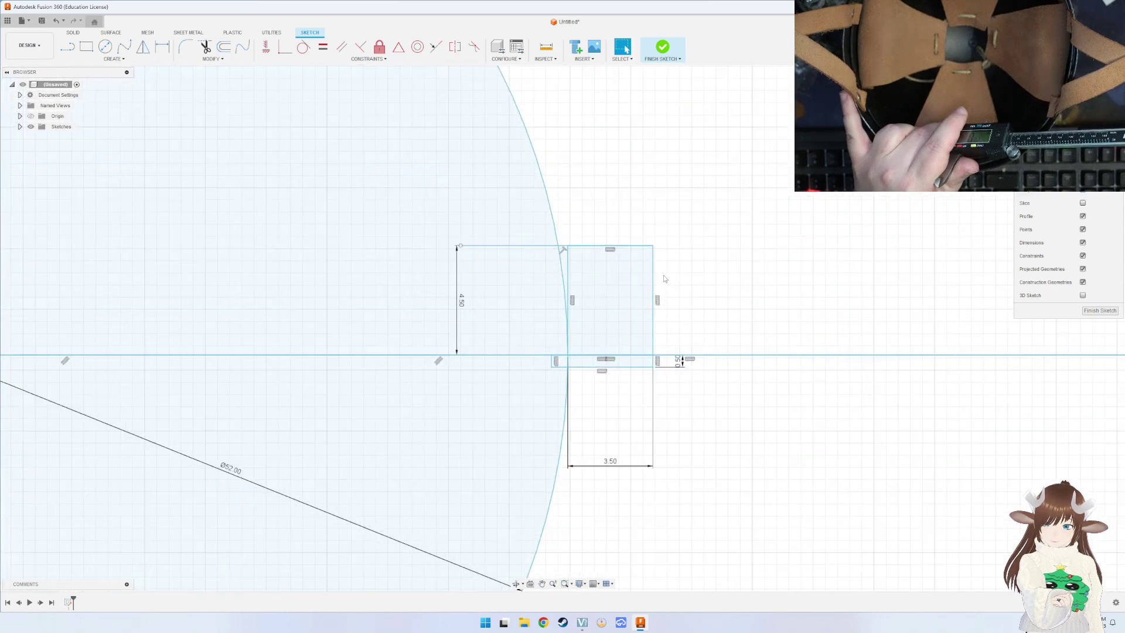
scroll(657, 277, "down", 1)
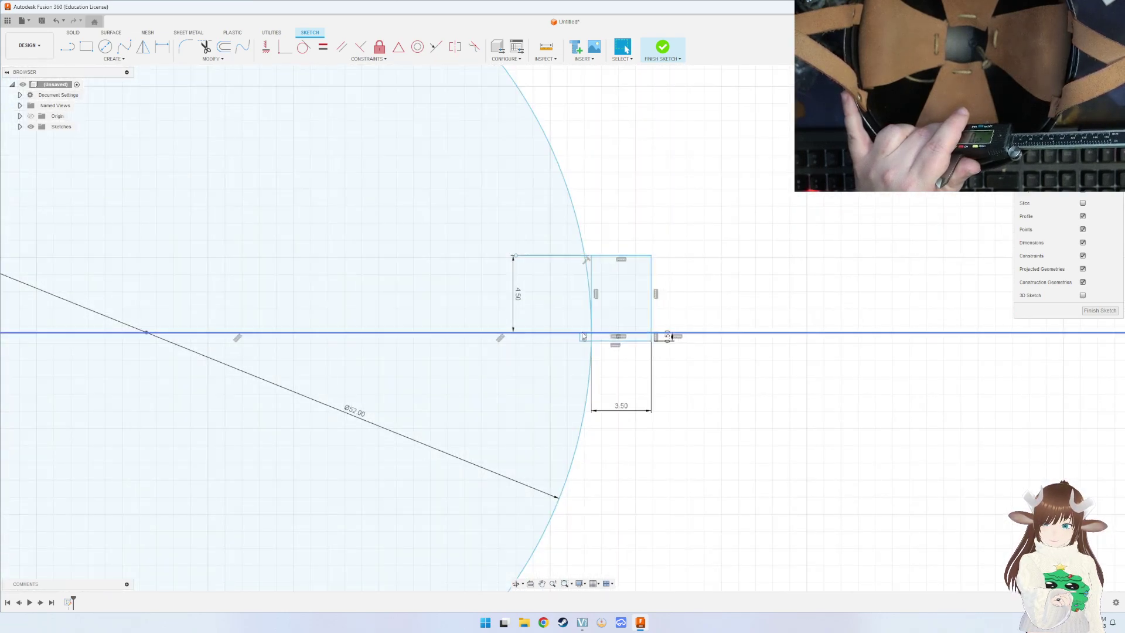
scroll(615, 314, "down", 1)
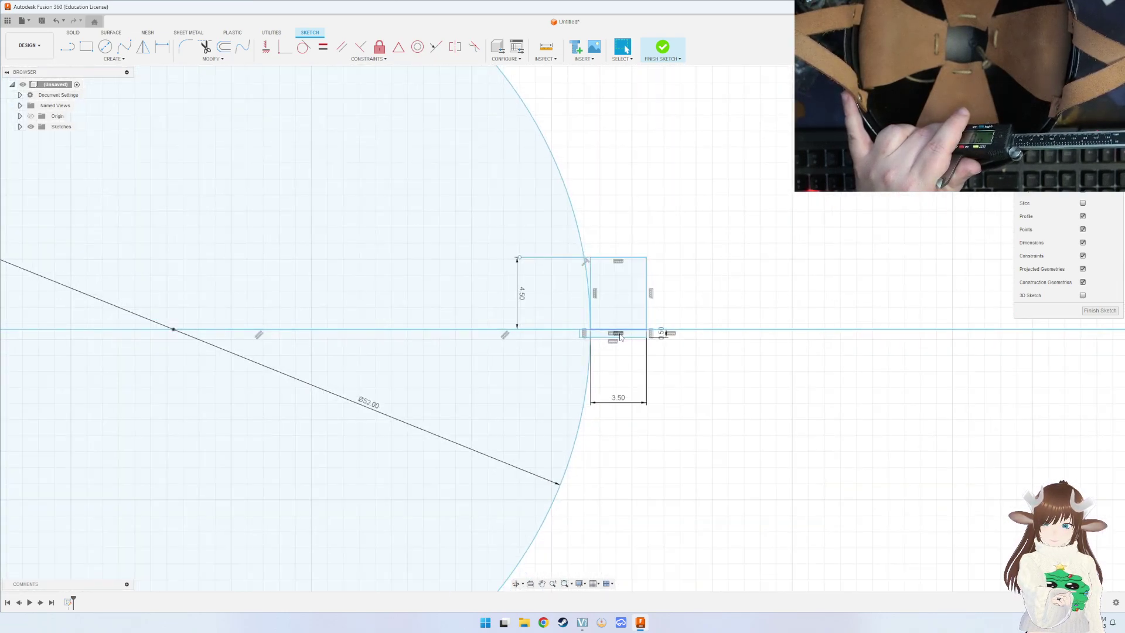
scroll(615, 321, "up", 1)
scroll(608, 325, "up", 1)
scroll(608, 326, "up", 2)
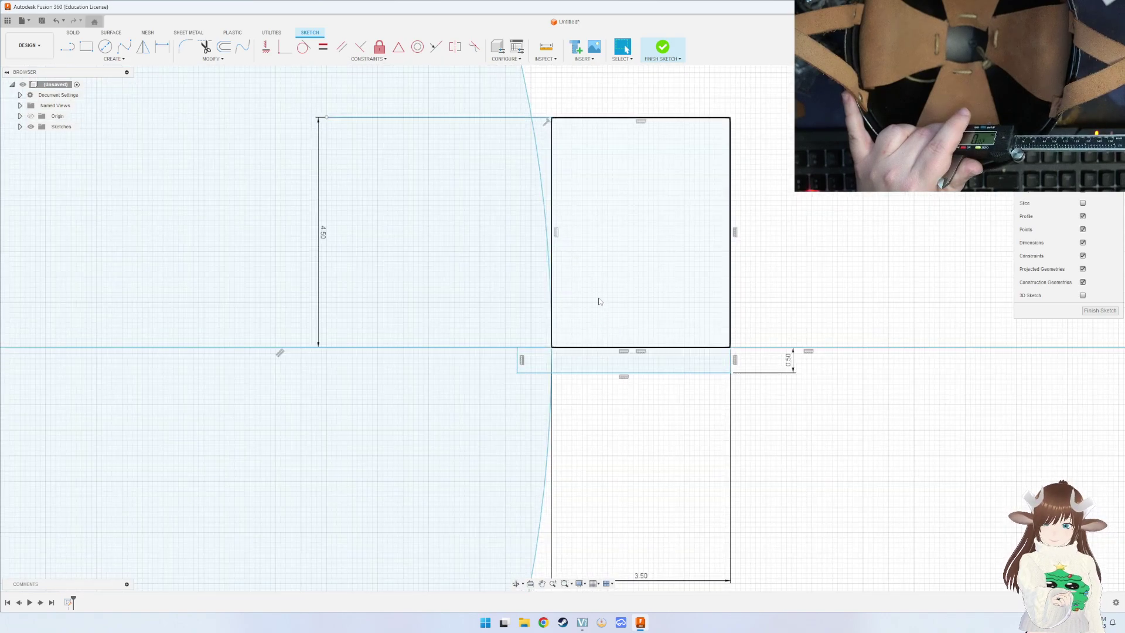
scroll(593, 290, "down", 5)
scroll(591, 303, "down", 2)
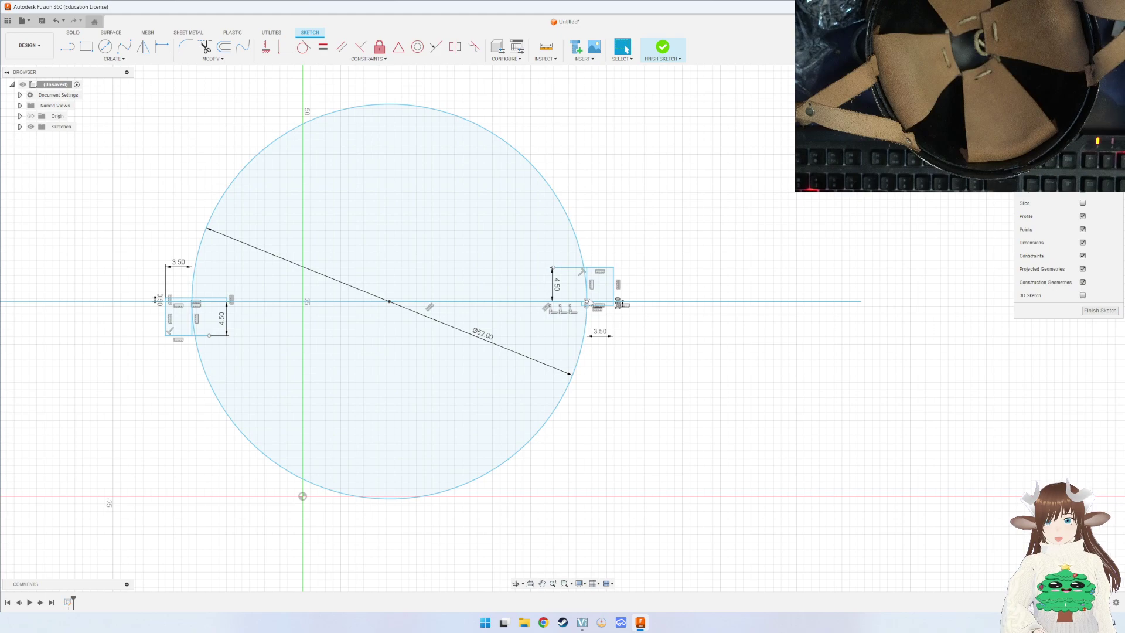
Draw a concentric 80 mm circle around the 52 mm circle, forming a ring.
key("c")
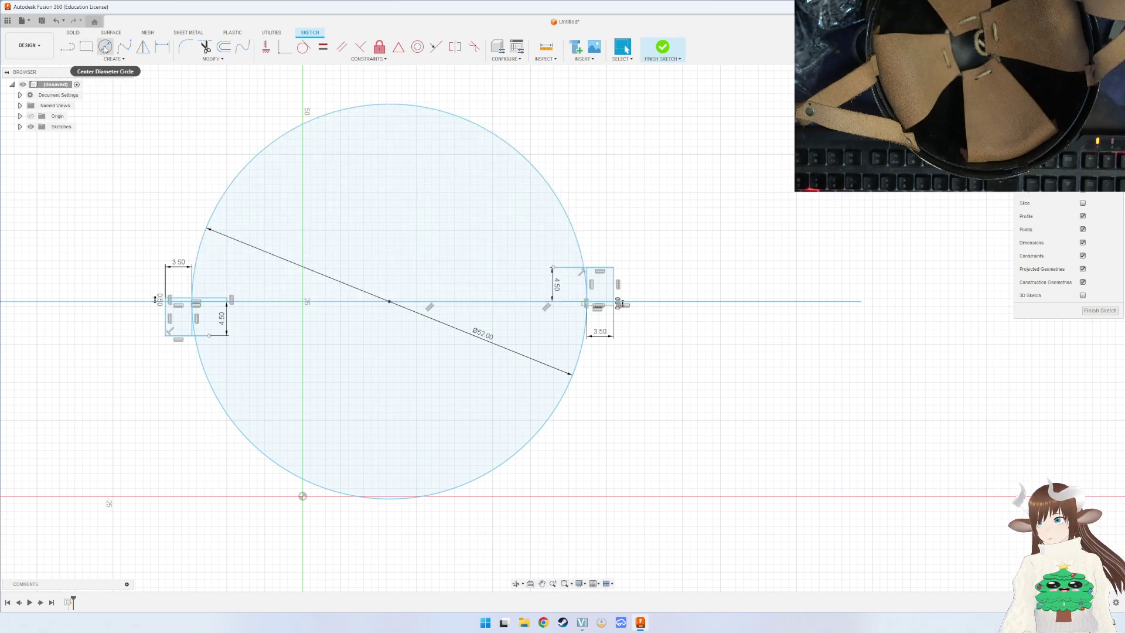
left_click(389, 301)
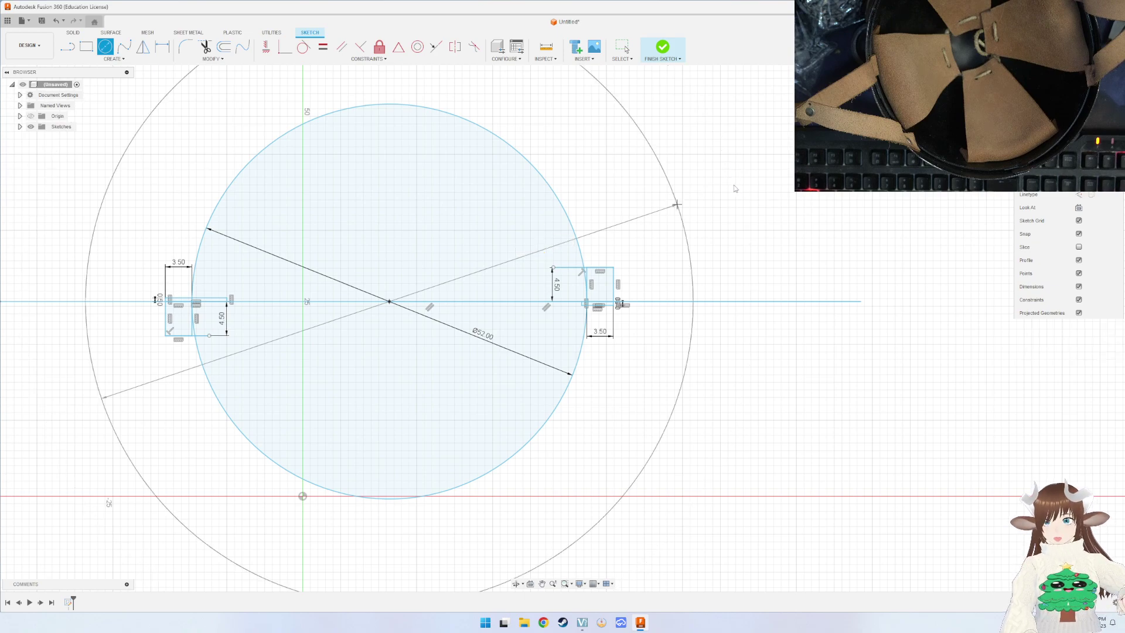
key("Return")
key("Escape")
scroll(639, 278, "down", 3)
scroll(640, 277, "down", 2)
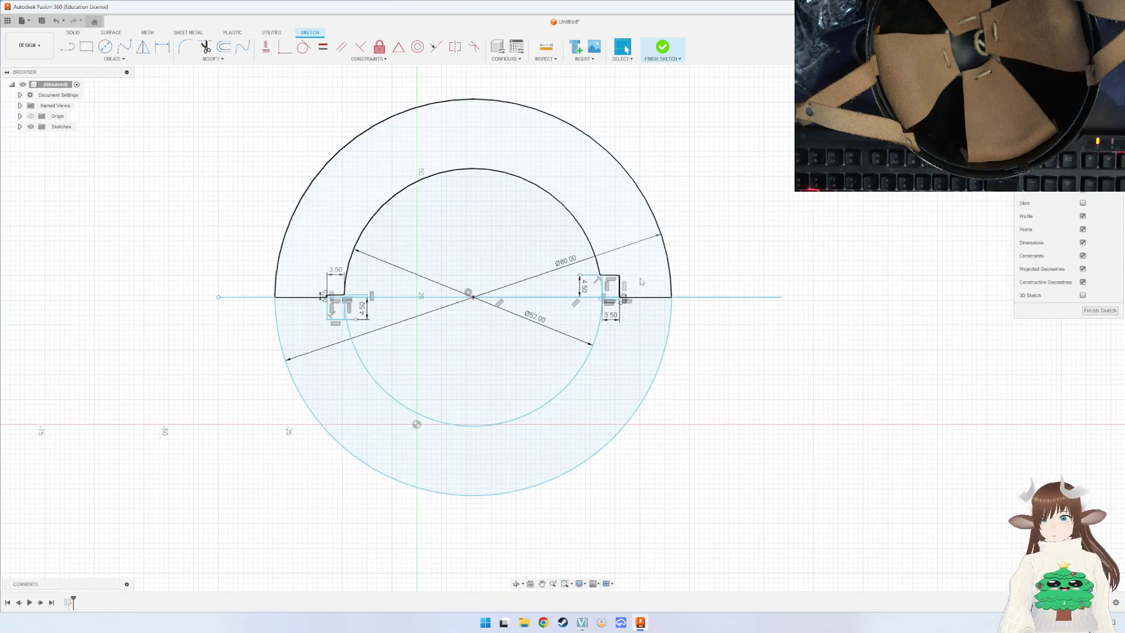
double_click(578, 263)
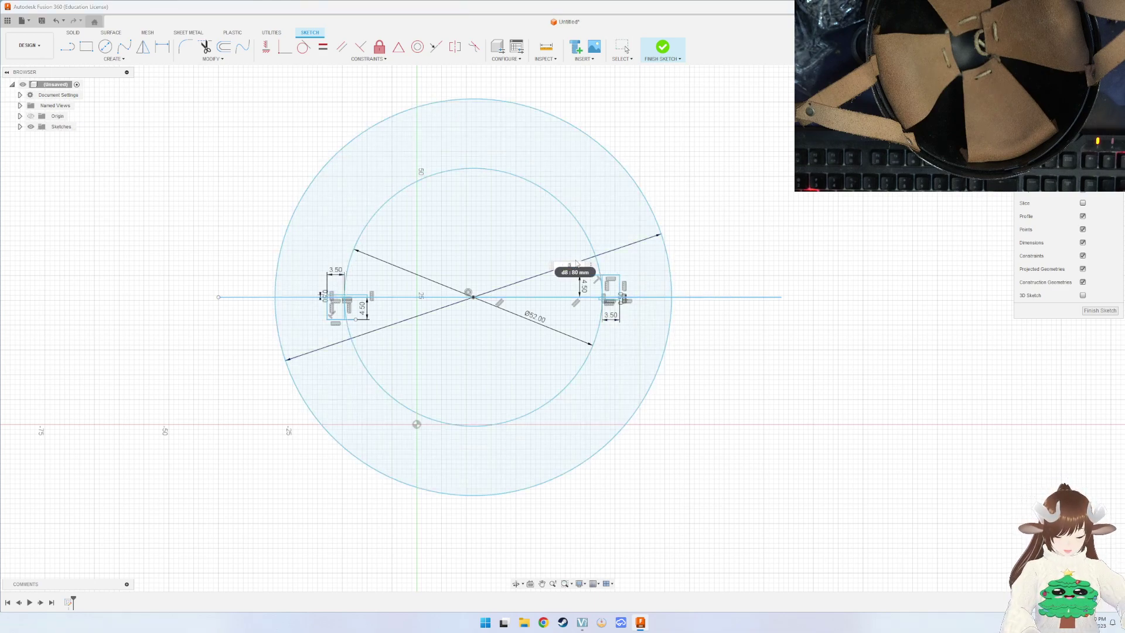
Change the outer circle's diameter dimension from 80 to 85 mm.
type("85")
key("Return")
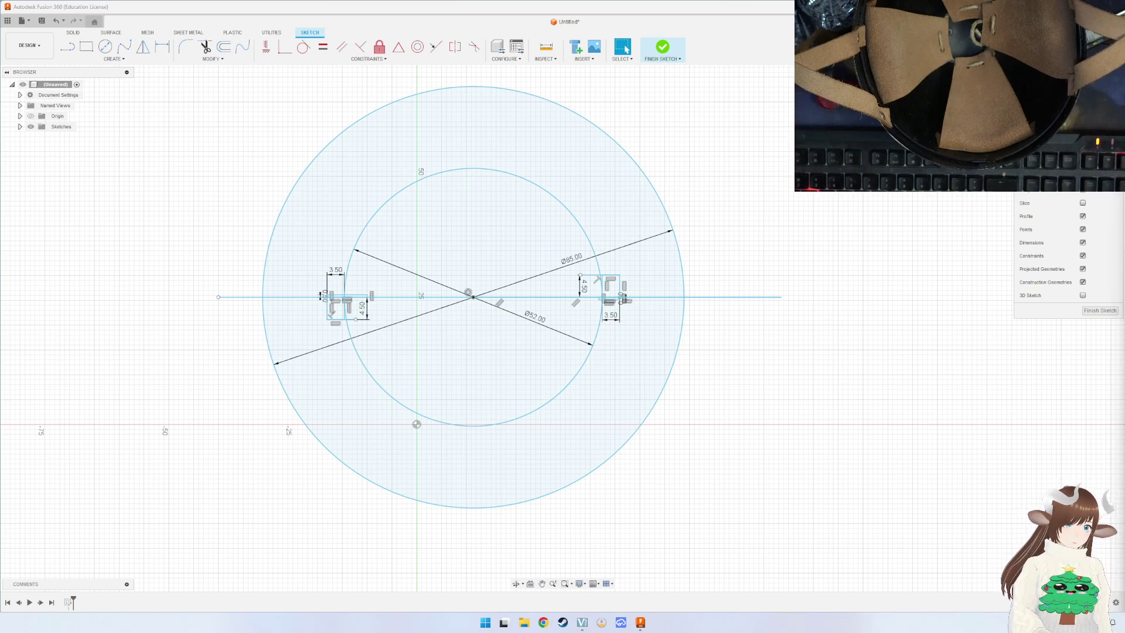
Edit the Ø85.00 outer circle dimension back to 80 mm.
key("super+d")
key("super+d")
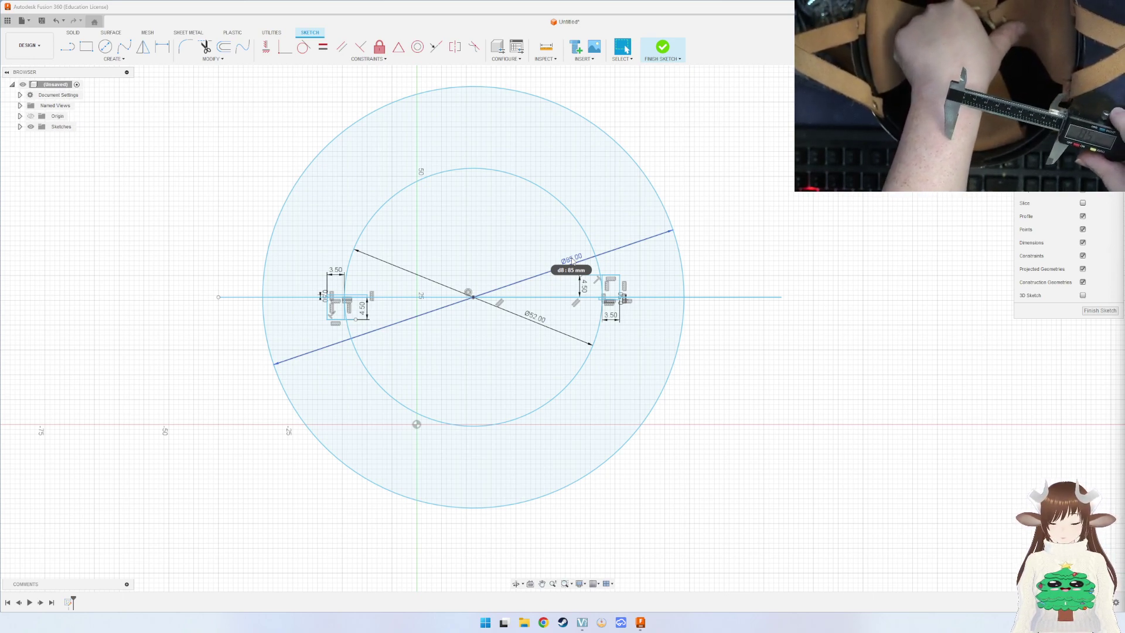
double_click(572, 260)
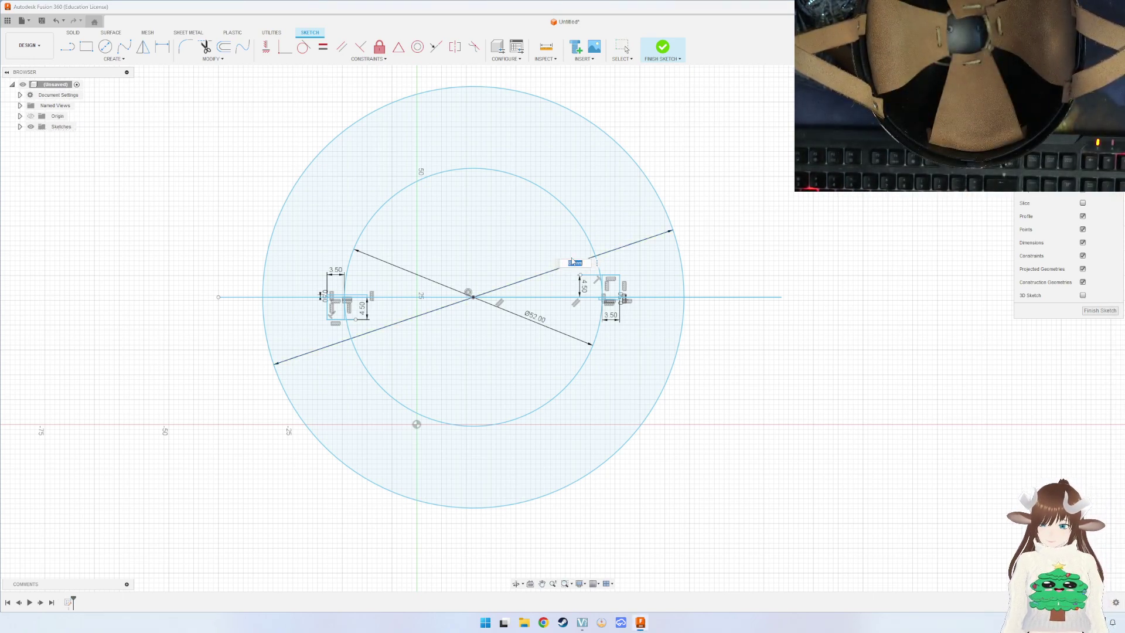
type("80")
key("Return")
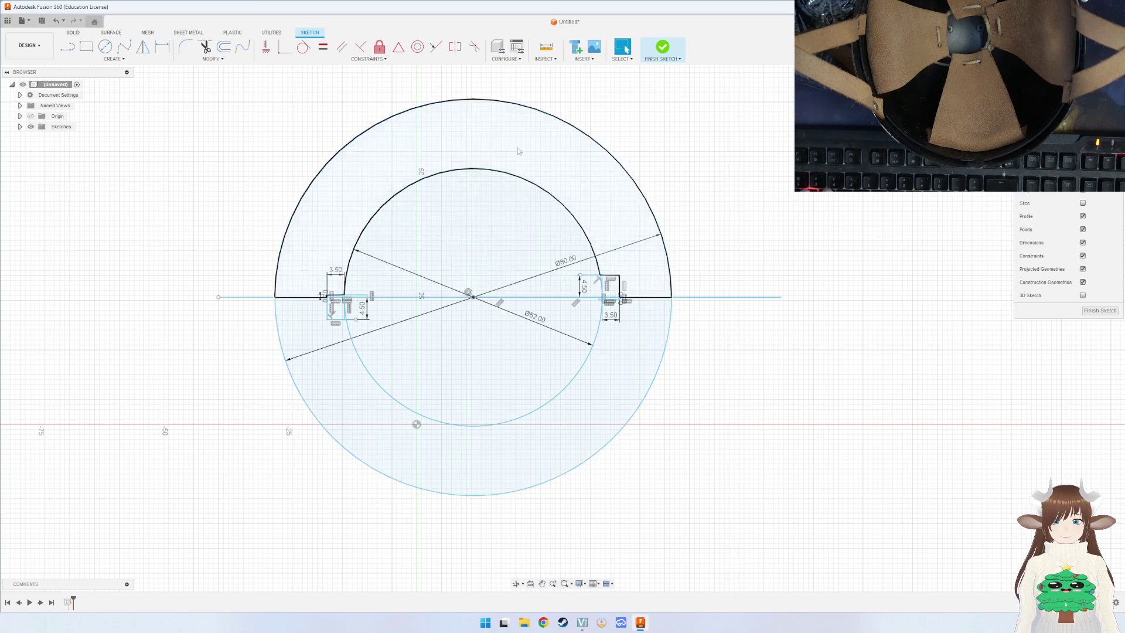
Finish the base sketch and trial-select the ring and inner profiles for extrusion, then cancel.
left_click(1089, 312)
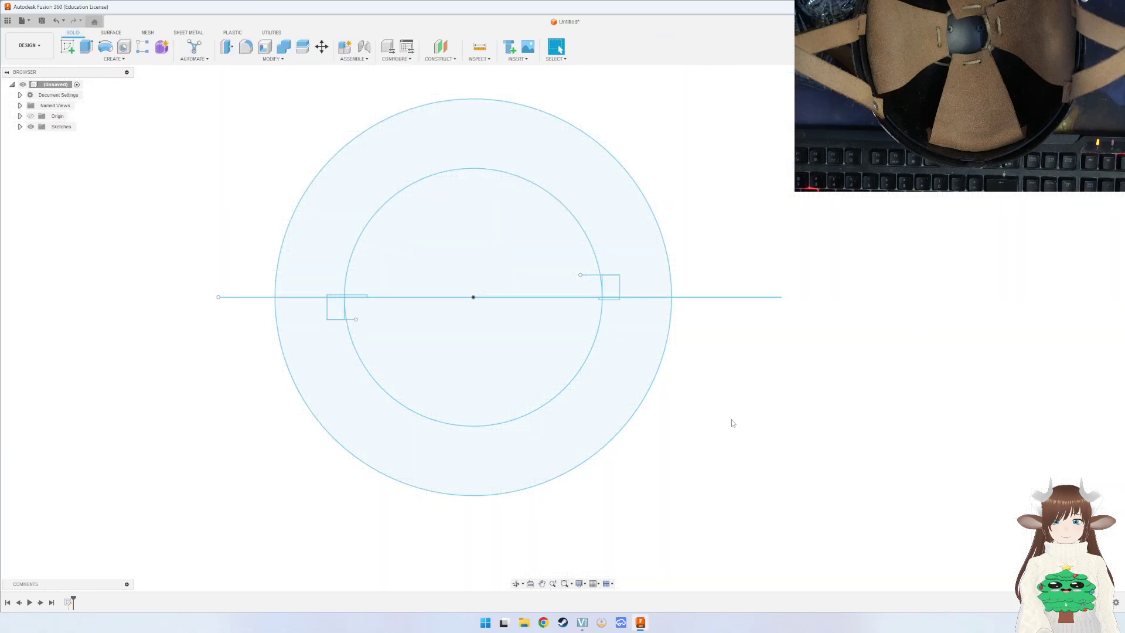
mouse_move(731, 422)
middle_mouse_down("shift")
mouse_move(738, 377)
mouse_move(725, 378)
middle_mouse_up("shift")
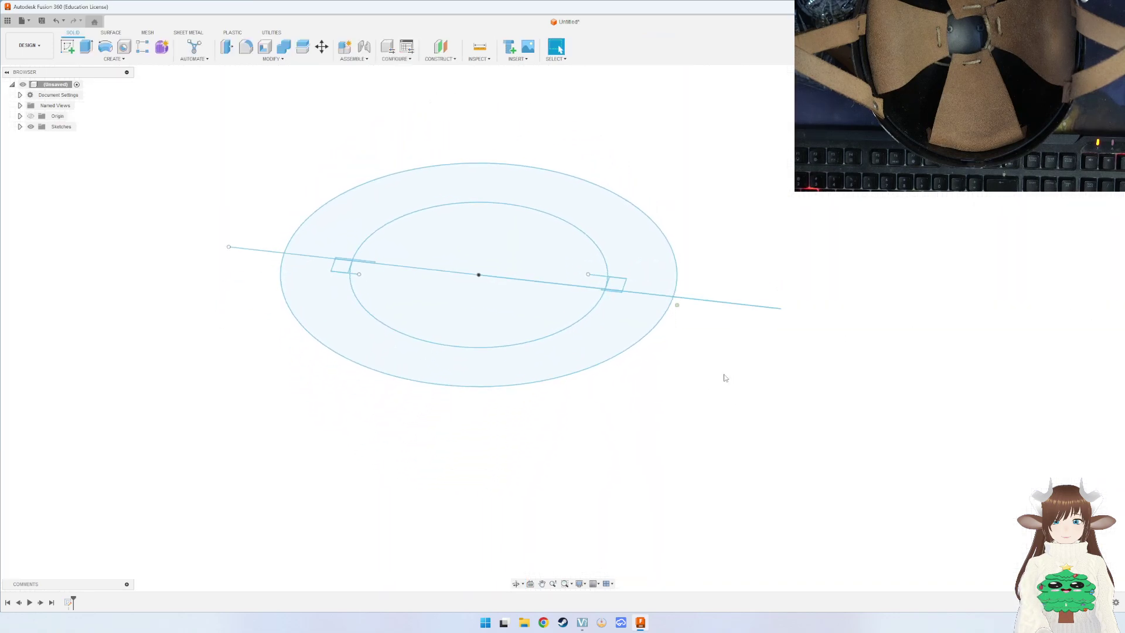
key("e")
left_click(646, 272)
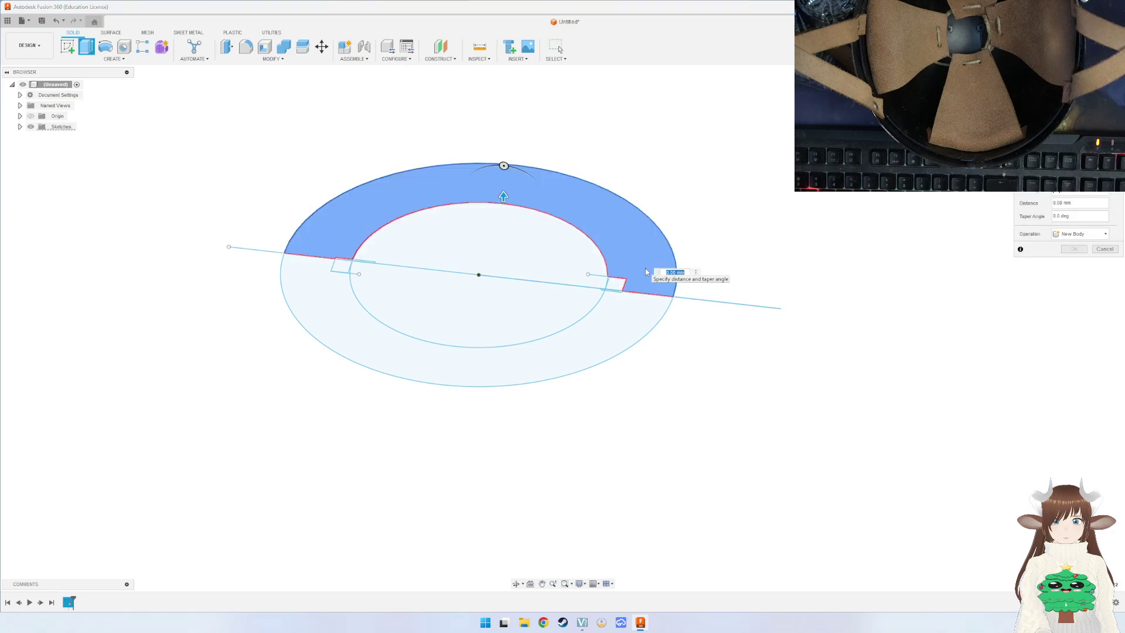
left_click(603, 321)
left_click(607, 288)
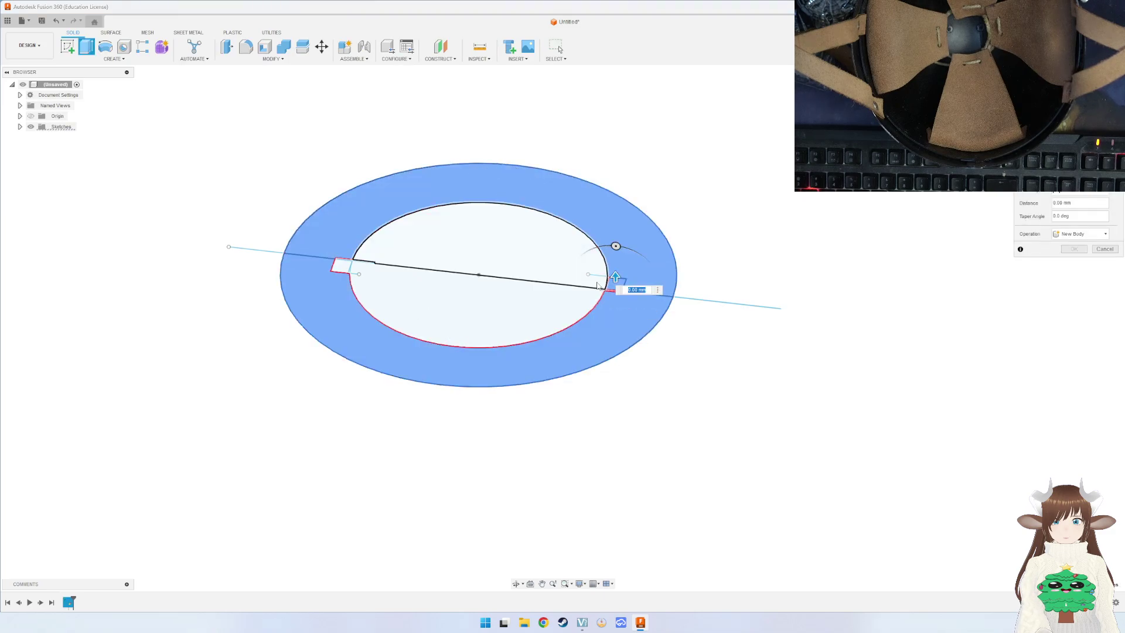
left_click(529, 253)
left_click(466, 307)
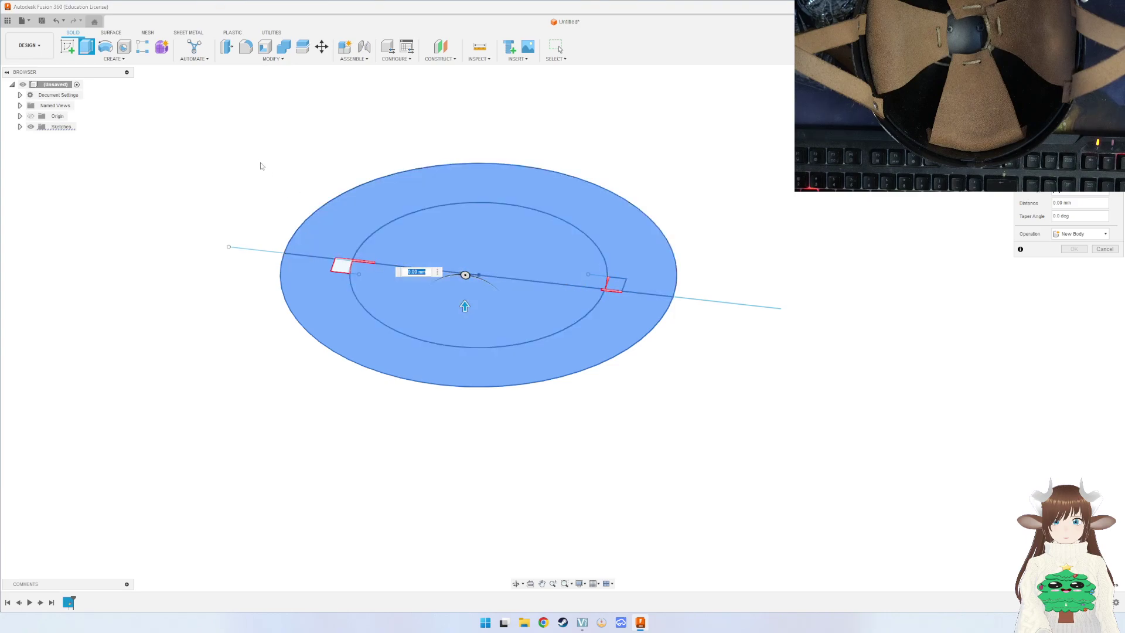
mouse_move(258, 160)
left_mouse_down()
mouse_move(984, 566)
mouse_move(823, 463)
left_mouse_up()
key("Escape")
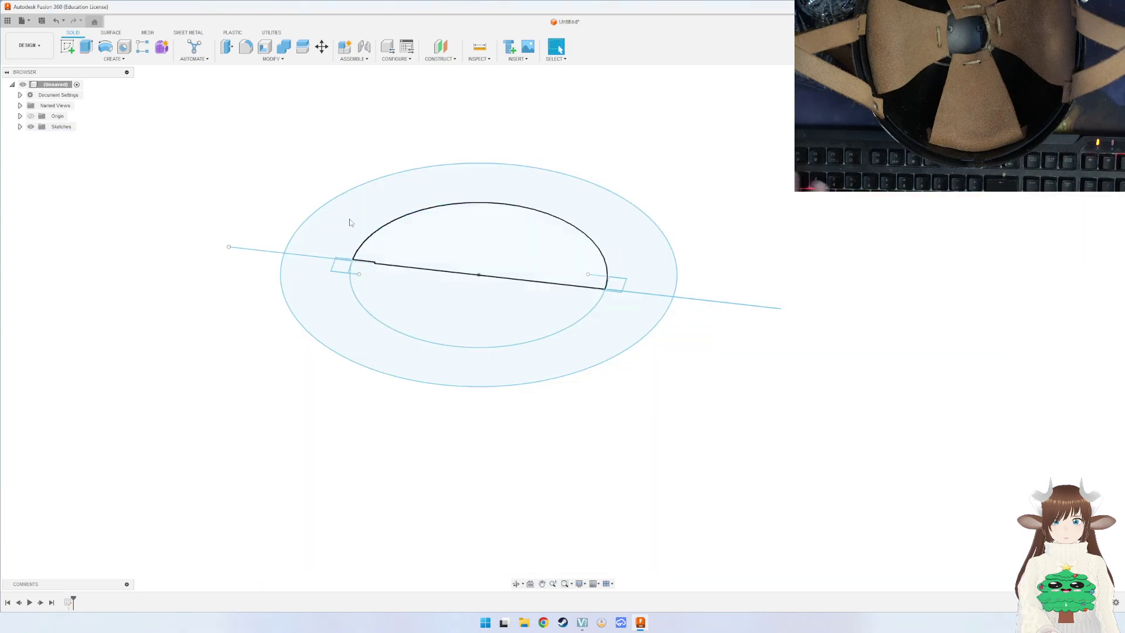
Extrude the whole sketch into a 5 mm solid disk body and show Sketch1 again.
left_click_drag(212, 155, 909, 510)
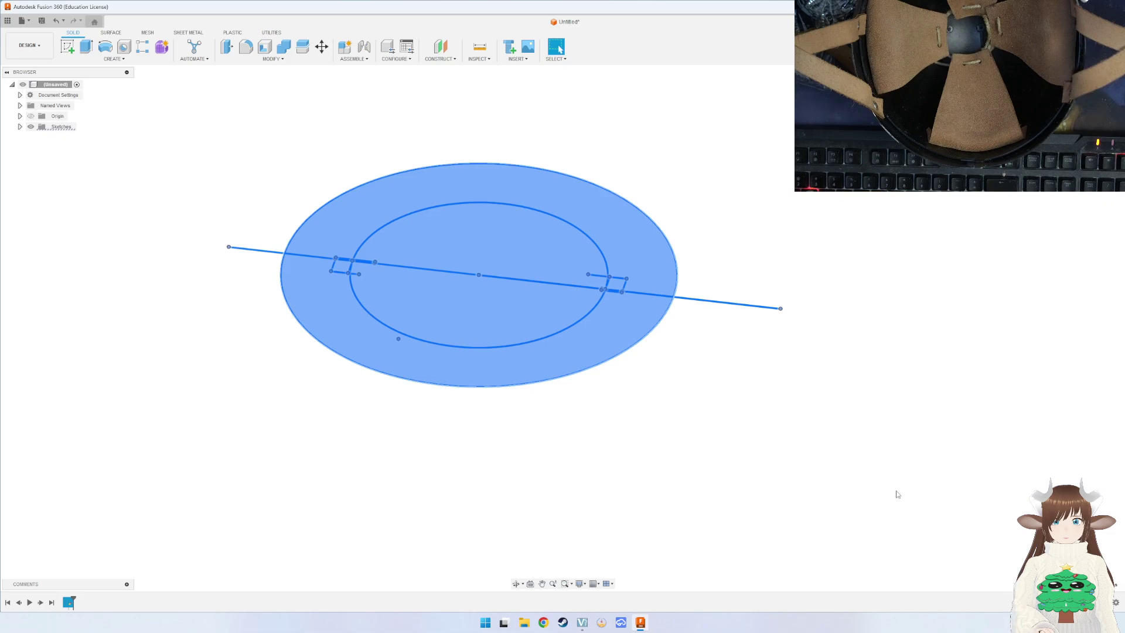
key("e")
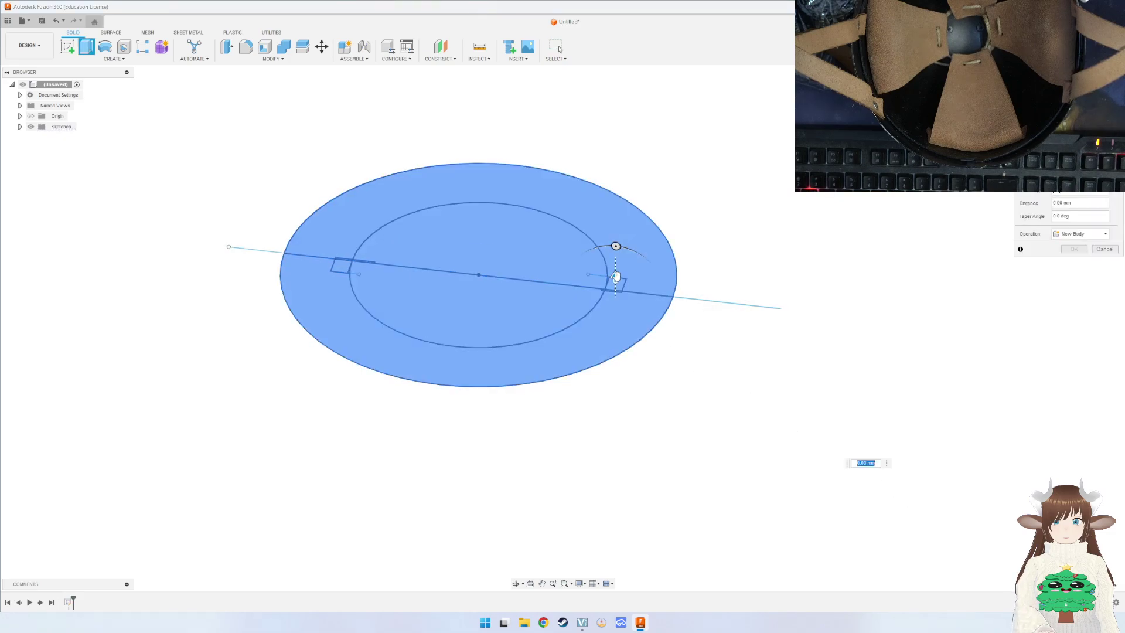
left_click_drag(616, 277, 615, 256)
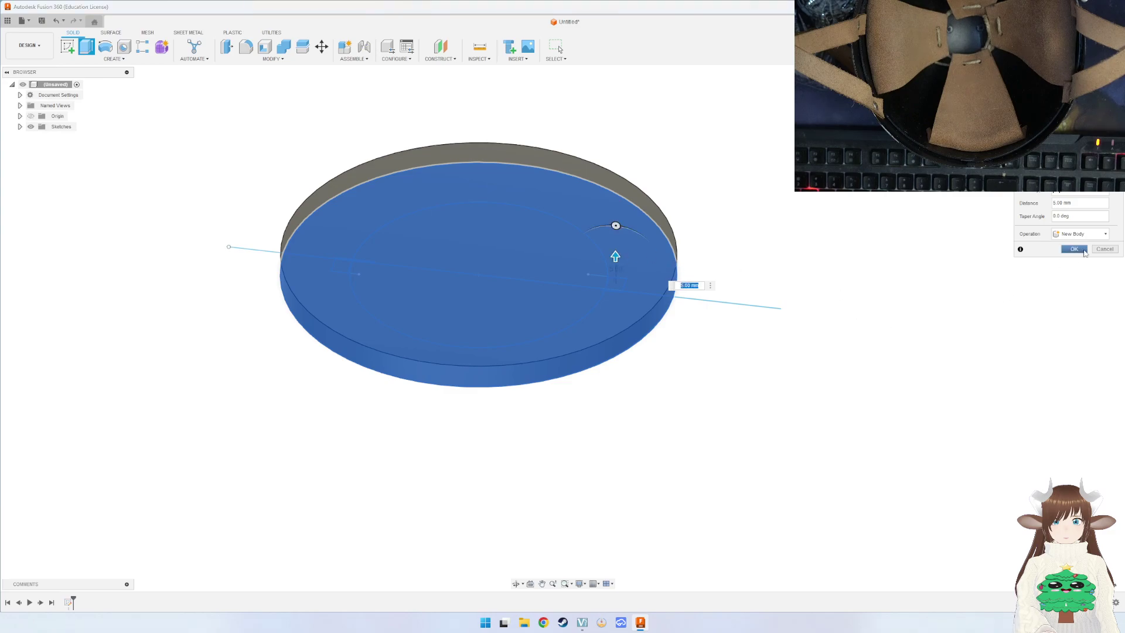
left_click(1074, 249)
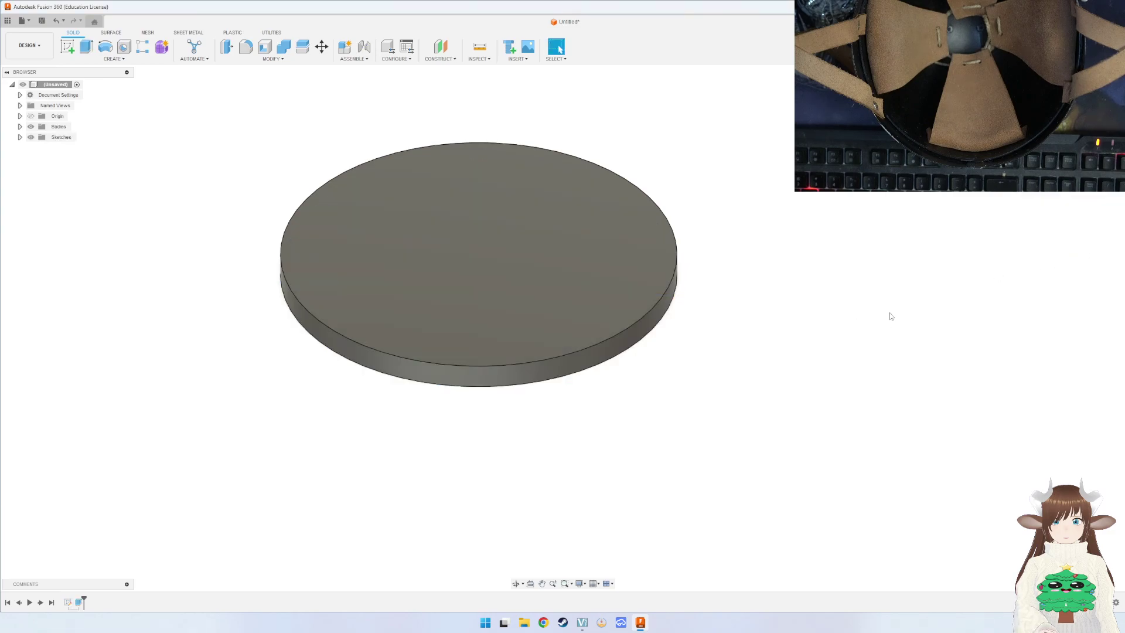
left_click(38, 147)
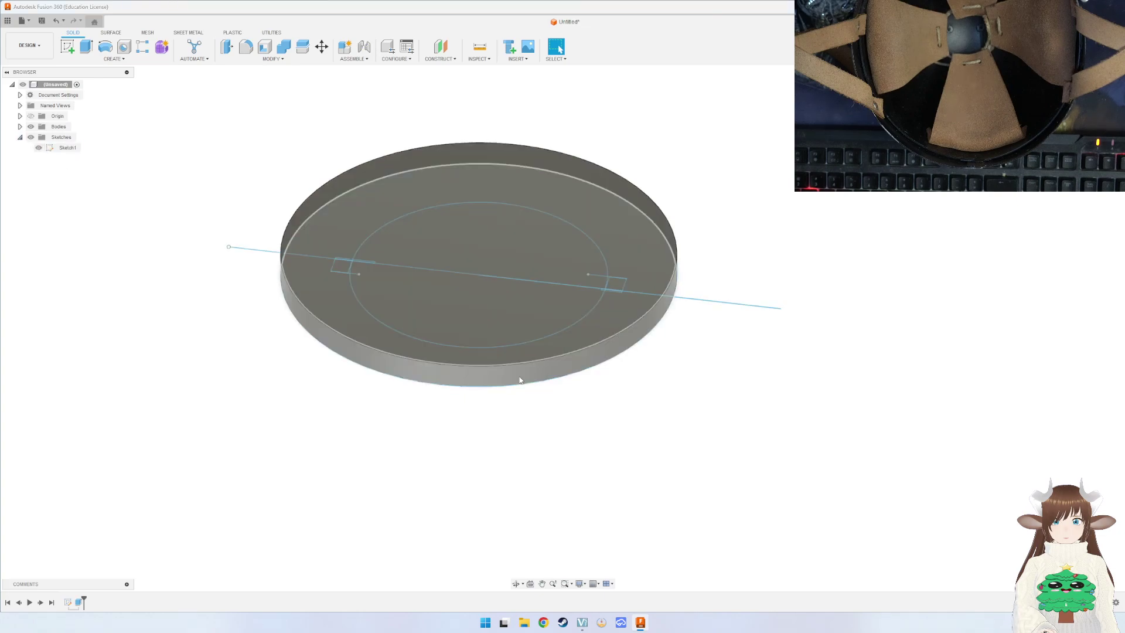
middle_click_drag(516, 234, 515, 282, "shift")
Extrude both outer ring halves -19 mm, joined to the disk, and orbit to view the cylinder.
key("e")
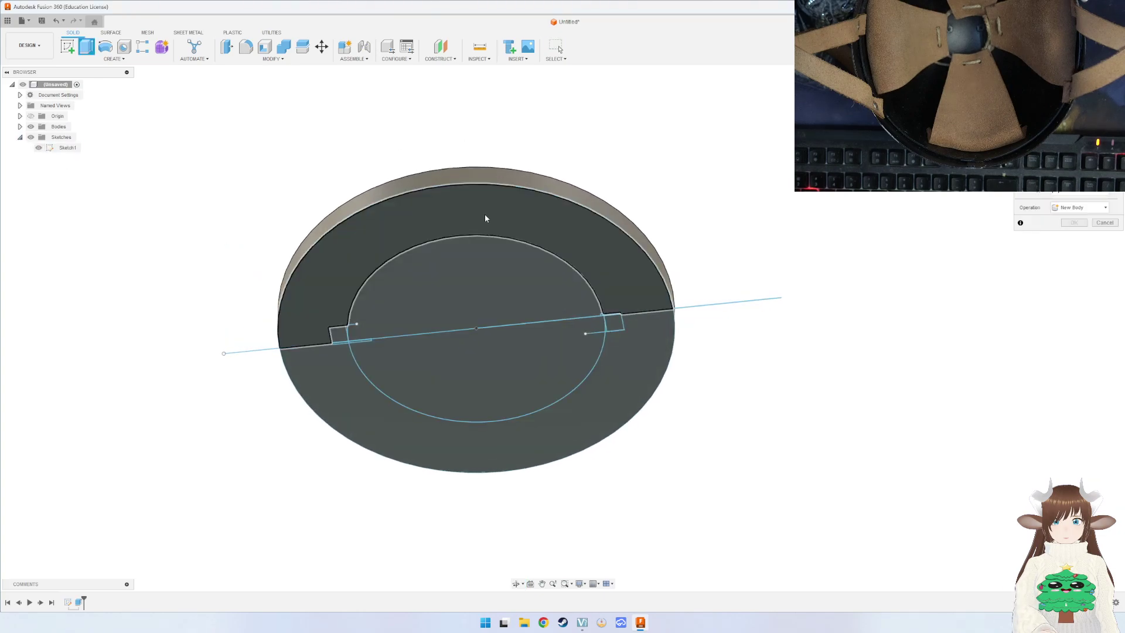
left_click(484, 213)
left_click(600, 420)
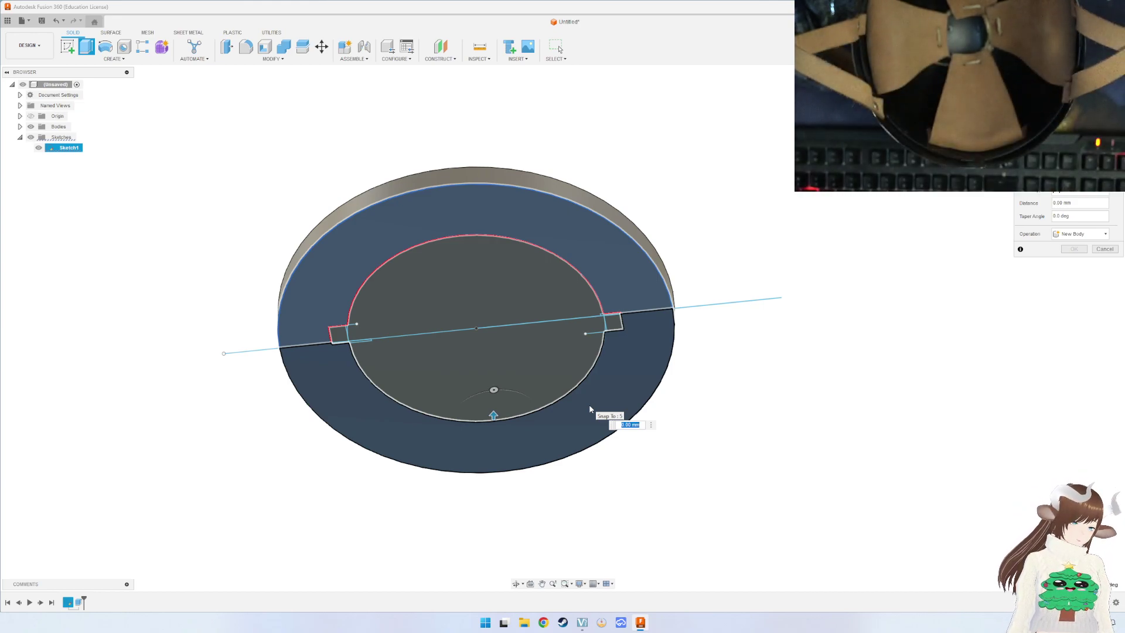
left_click(586, 404)
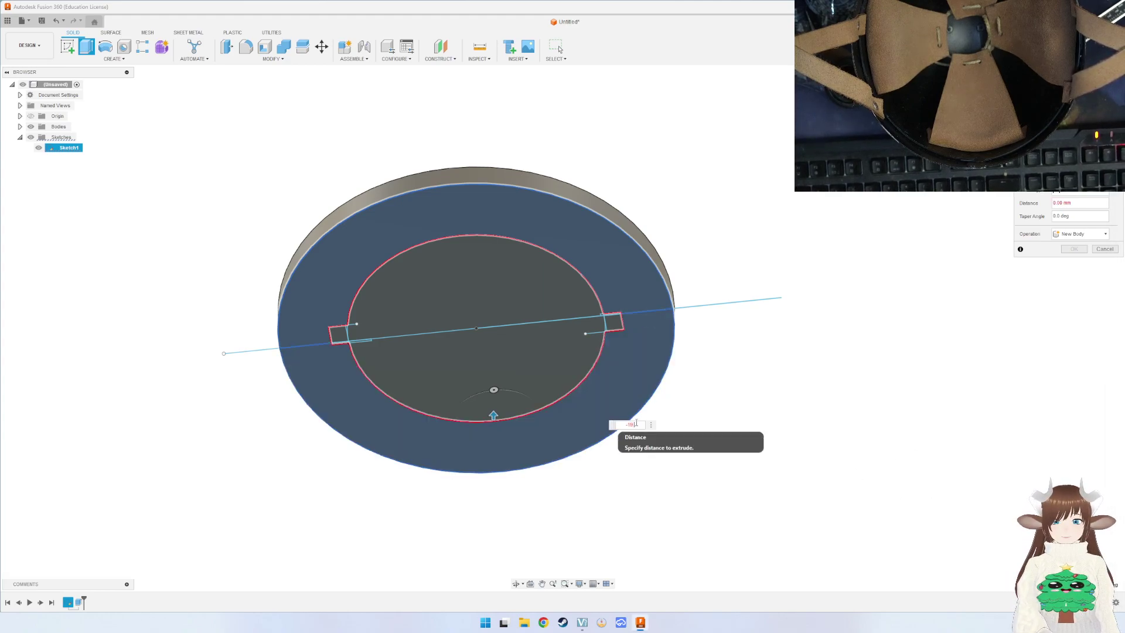
key("Return")
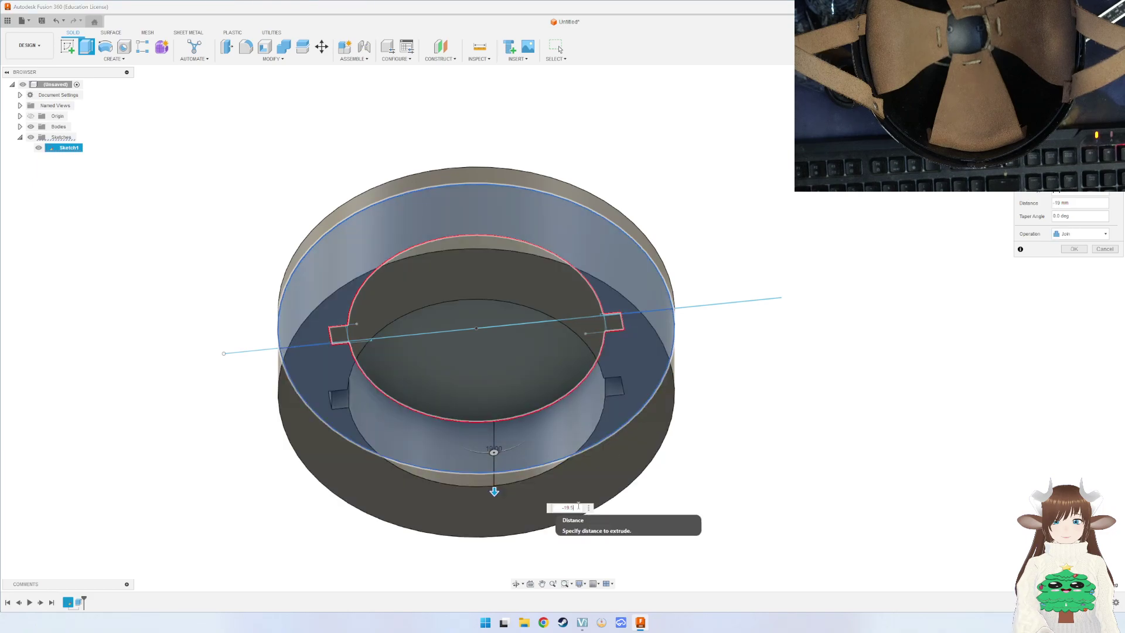
key("Return")
mouse_move(645, 261)
middle_mouse_down("shift")
mouse_move(675, 267)
mouse_move(619, 244)
mouse_move(689, 222)
mouse_move(685, 306)
mouse_move(652, 349)
middle_mouse_up("shift")
Give the cylinder's top outer edge a 3 mm fillet and orbit to inspect the rounding.
key("f")
left_click(598, 296)
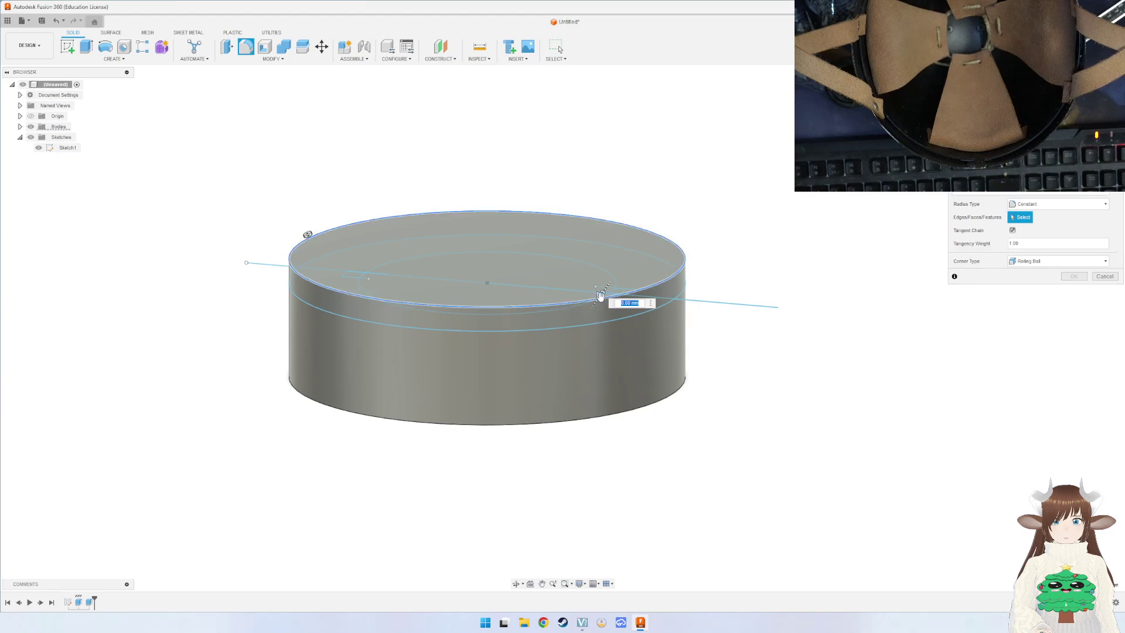
type("3")
key("Return")
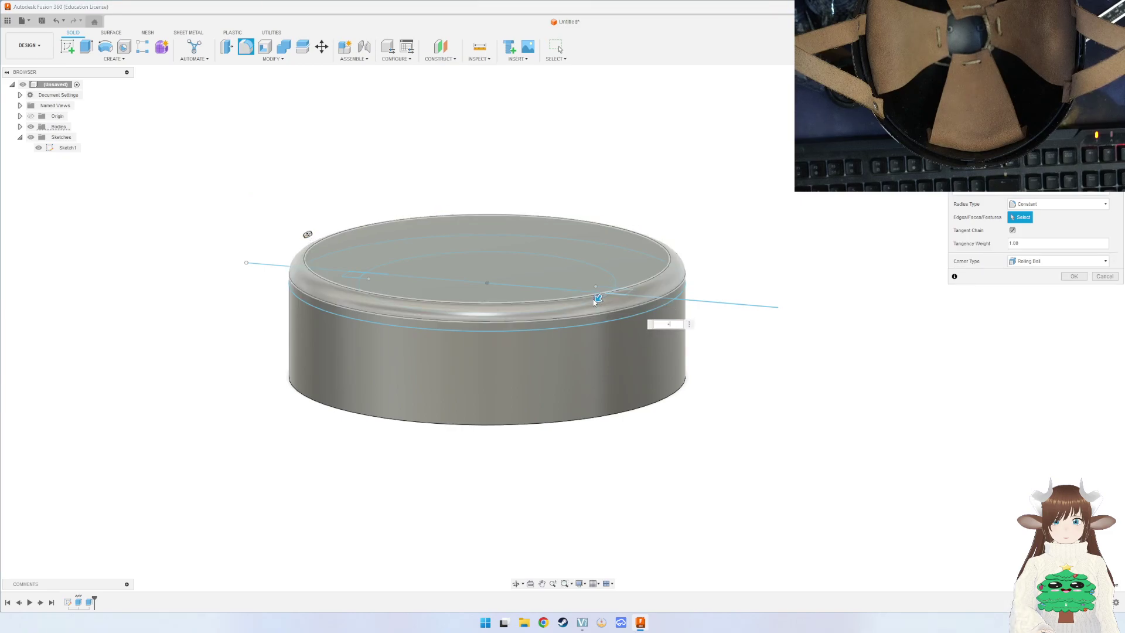
middle_click_drag(598, 298, 642, 288, "shift")
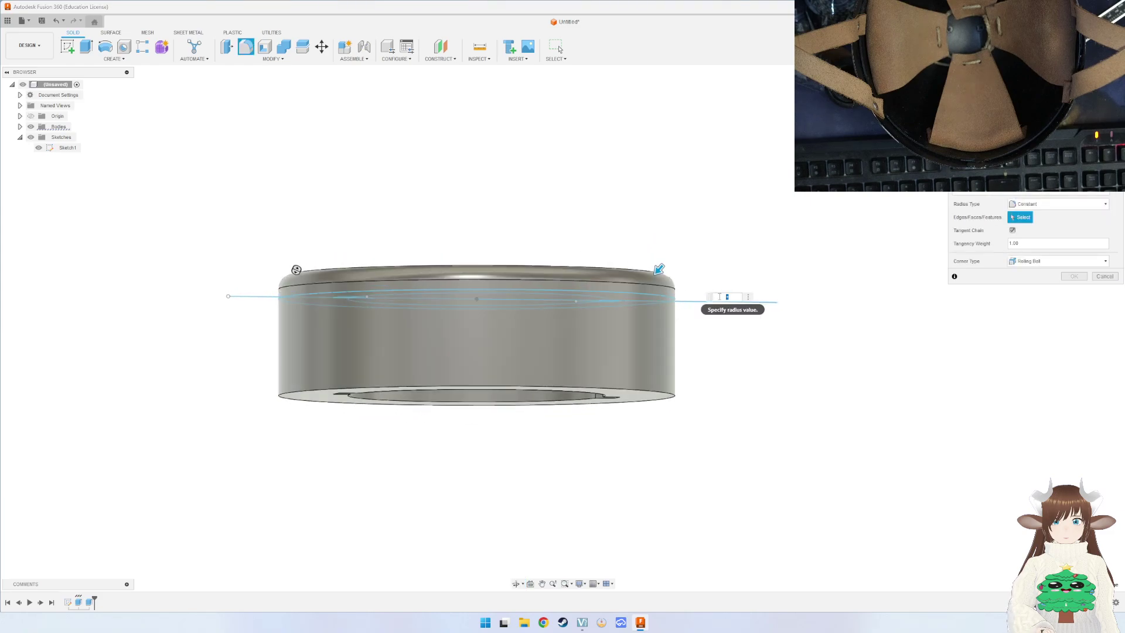
double_click(720, 296)
key("Return")
mouse_move(739, 289)
middle_mouse_down("shift")
mouse_move(734, 229)
mouse_move(716, 254)
middle_mouse_up("shift")
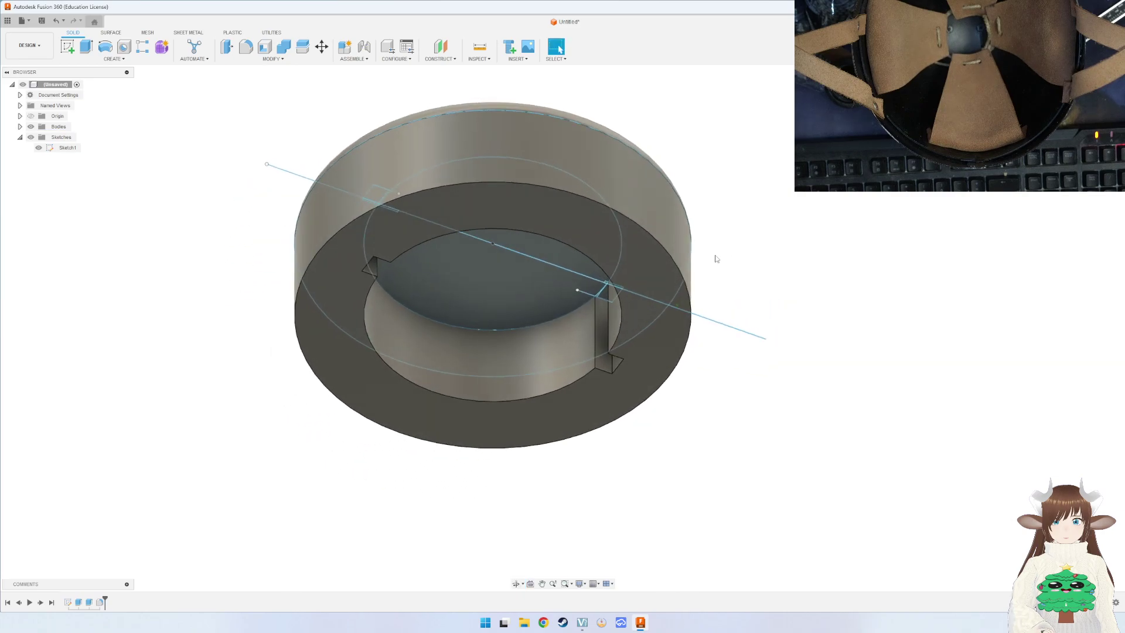
key("f")
key("Escape")
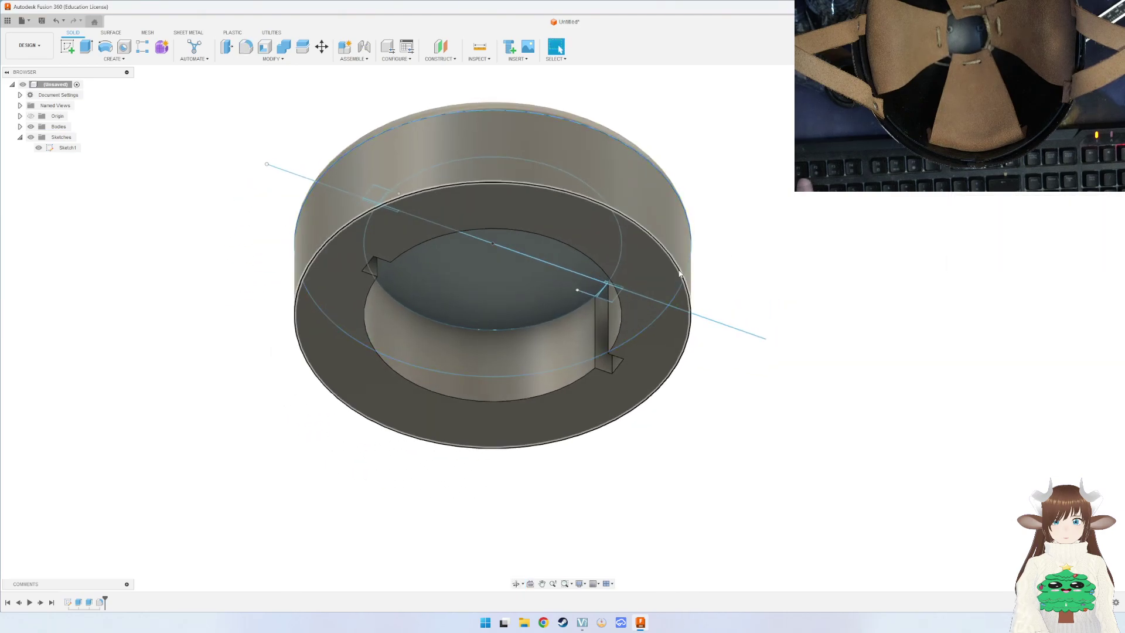
mouse_move(766, 363)
middle_mouse_down("shift")
mouse_move(765, 331)
mouse_move(751, 336)
mouse_move(743, 373)
mouse_move(727, 316)
middle_mouse_up("shift")
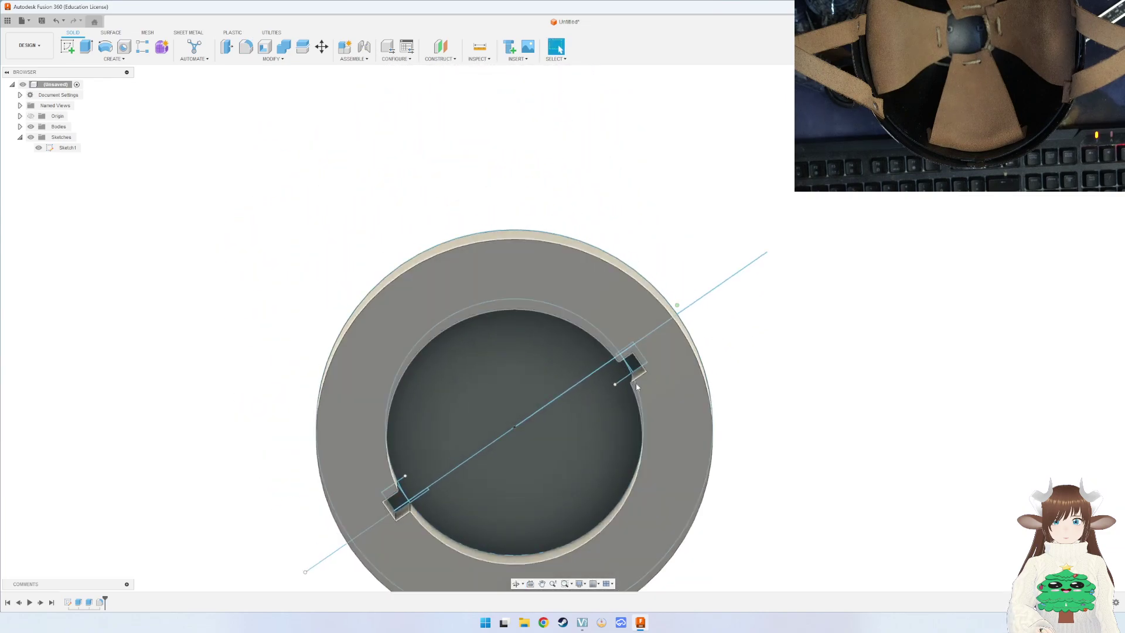
Fillet the vertical edge of the first notch in the inner bore.
key("f")
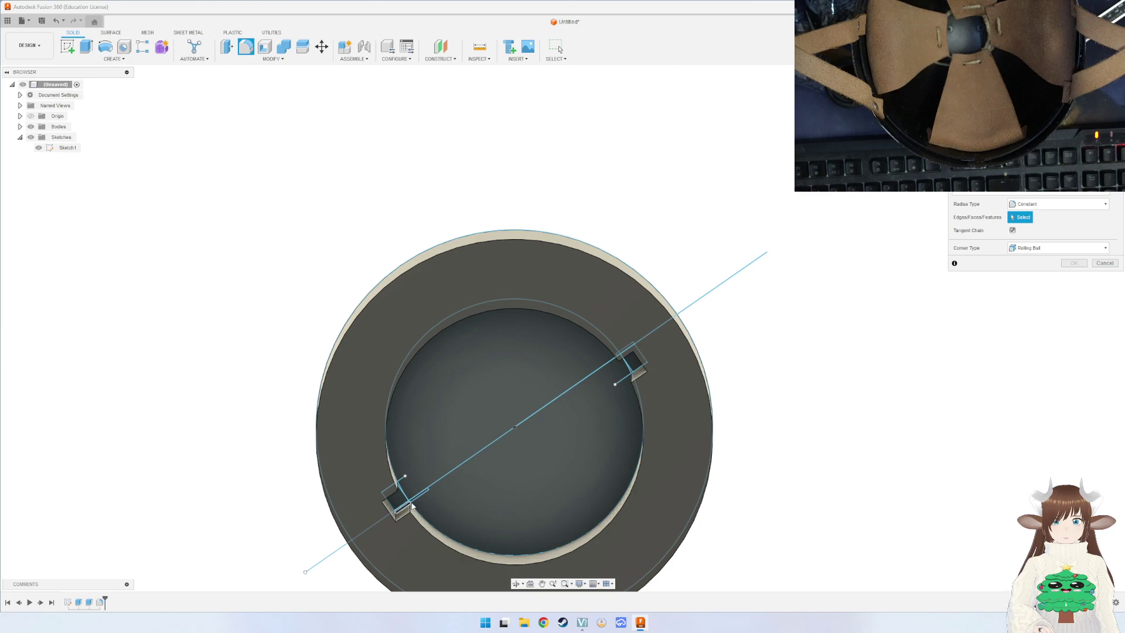
left_click(410, 510)
mouse_move(410, 510)
middle_mouse_down("shift")
mouse_move(446, 468)
mouse_move(476, 517)
middle_mouse_up("shift")
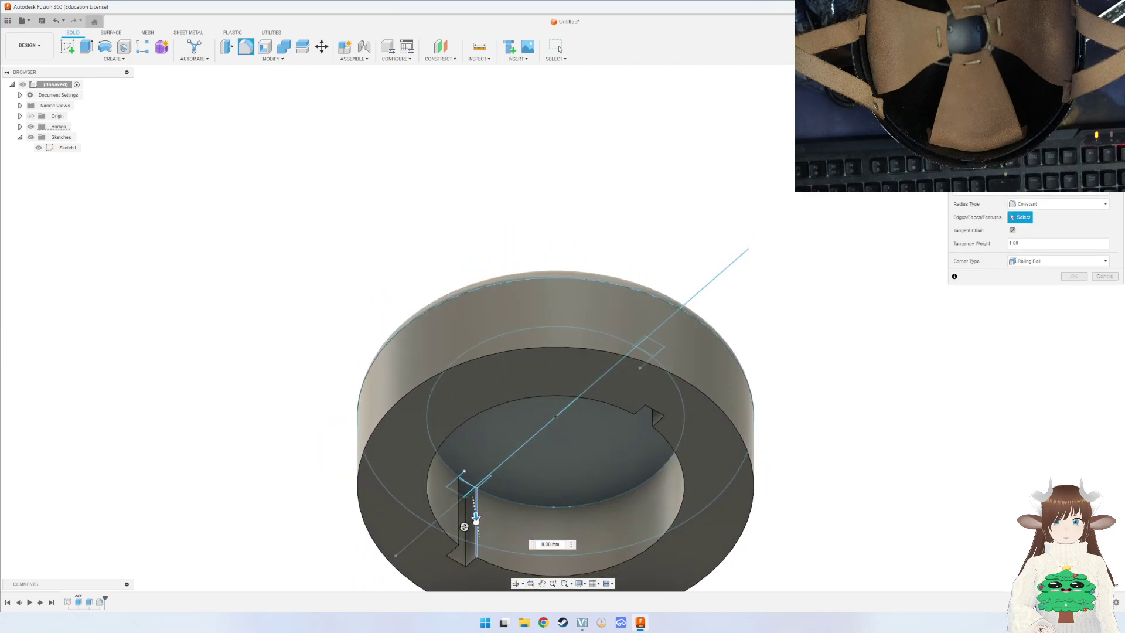
key("Return")
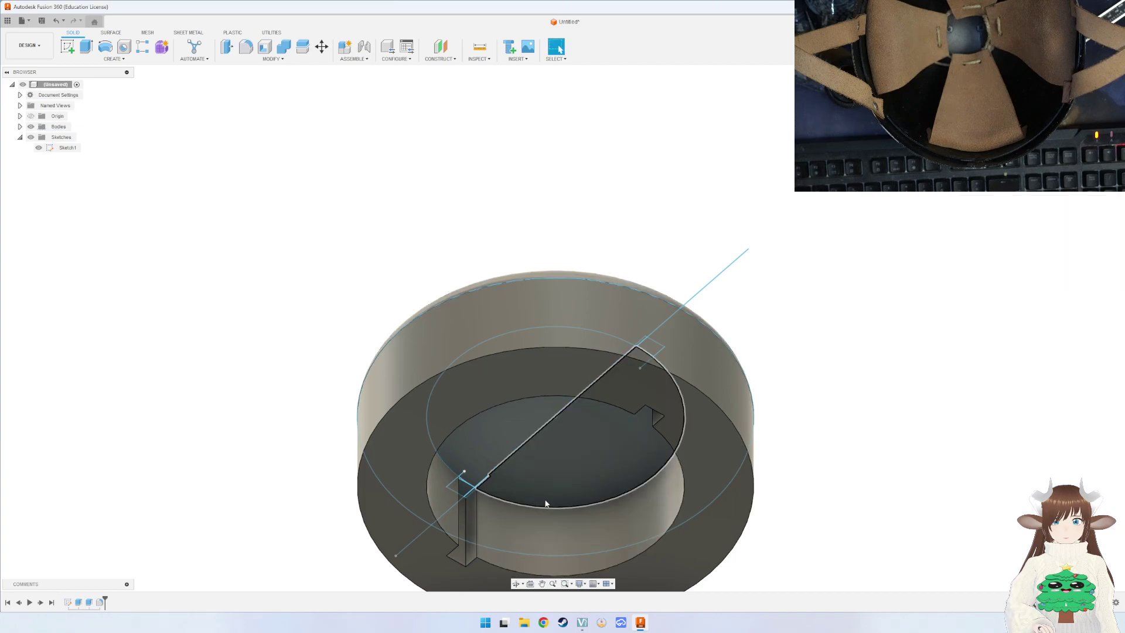
mouse_move(543, 498)
middle_mouse_down()
mouse_move(489, 437)
mouse_move(548, 431)
mouse_move(578, 246)
mouse_move(625, 260)
middle_mouse_up()
Fillet the second notch's vertical edge and view the ring from the top.
key("f")
left_click(590, 225)
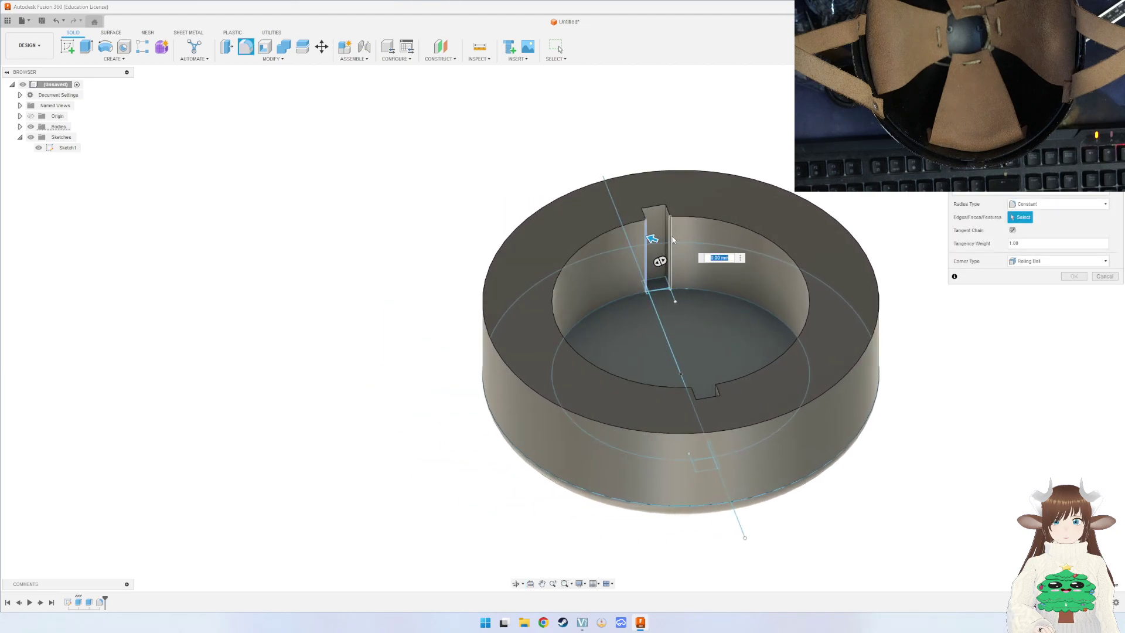
mouse_move(673, 239)
middle_mouse_down("shift")
mouse_move(645, 305)
mouse_move(520, 329)
mouse_move(551, 162)
mouse_move(552, 368)
middle_mouse_up("shift")
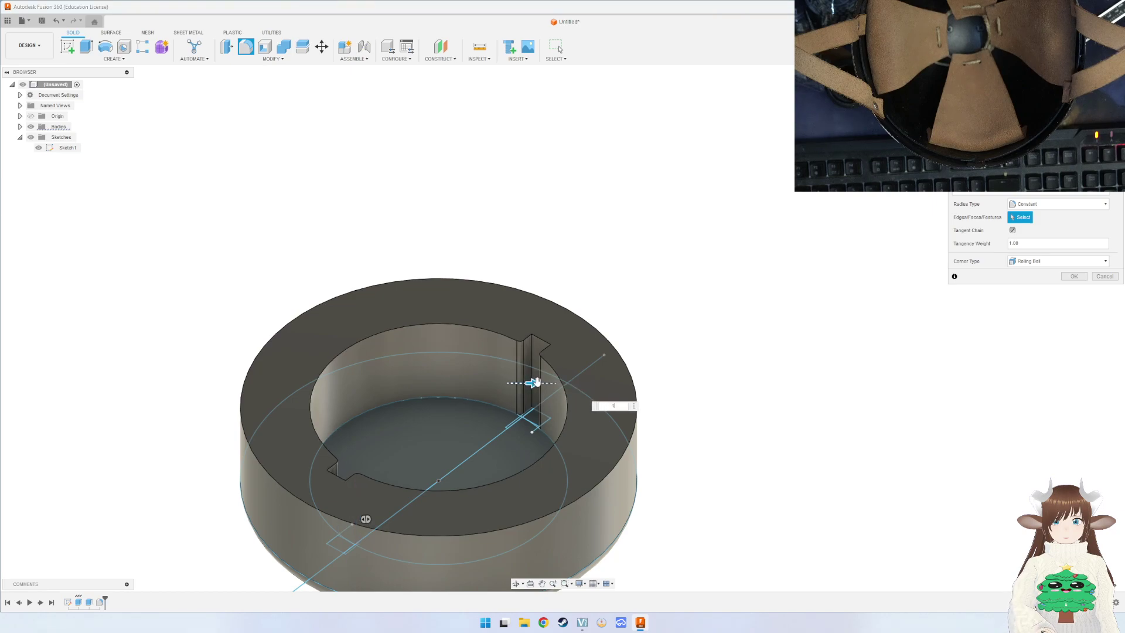
key("Escape")
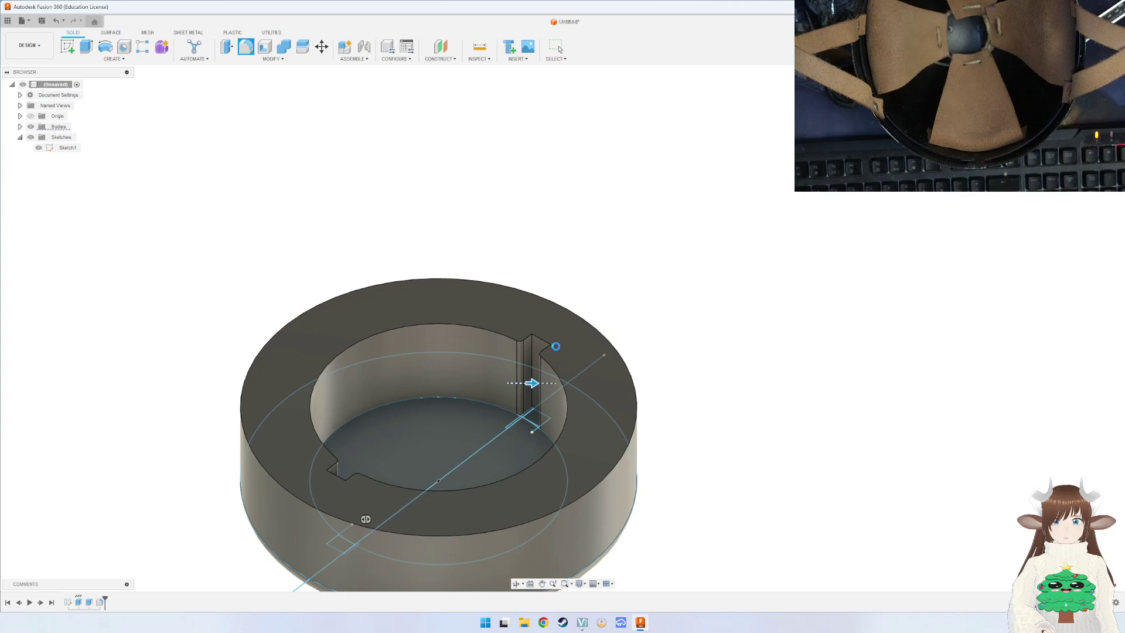
mouse_move(603, 259)
middle_mouse_down("shift")
mouse_move(549, 246)
mouse_move(506, 261)
mouse_move(716, 242)
mouse_move(578, 232)
mouse_move(573, 281)
middle_mouse_up("shift")
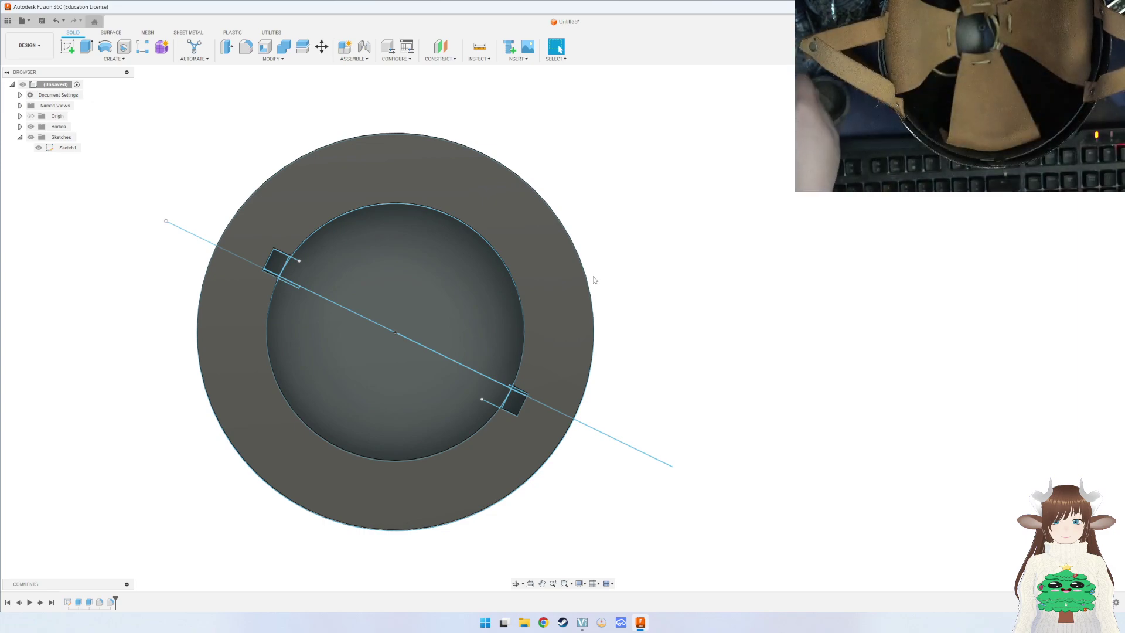
scroll(595, 280, "down", 1)
scroll(594, 279, "up", 3)
scroll(572, 276, "down", 5)
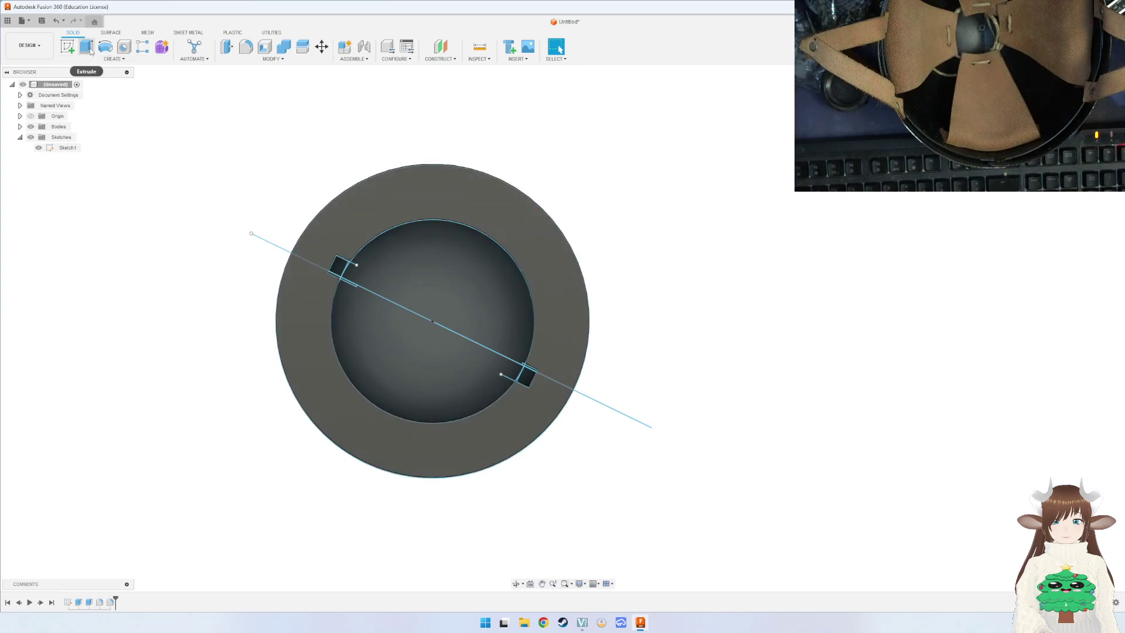
scroll(555, 300, "down", 1)
scroll(555, 300, "up", 5)
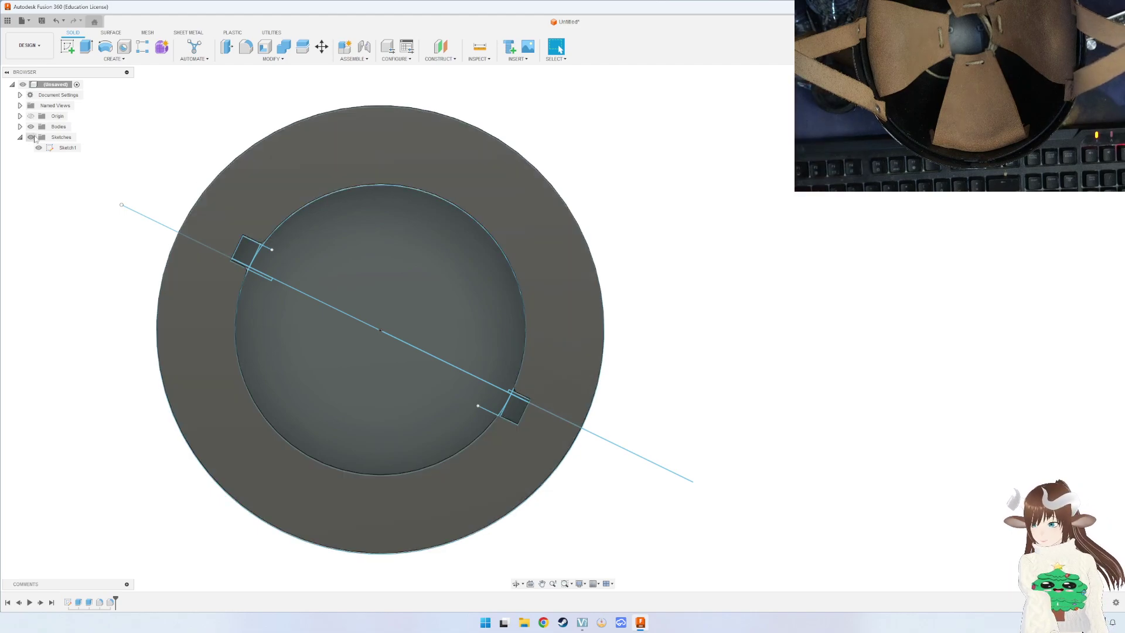
Begin a sketch on the ring's top face, then finish it to return to the solid.
left_click(66, 49)
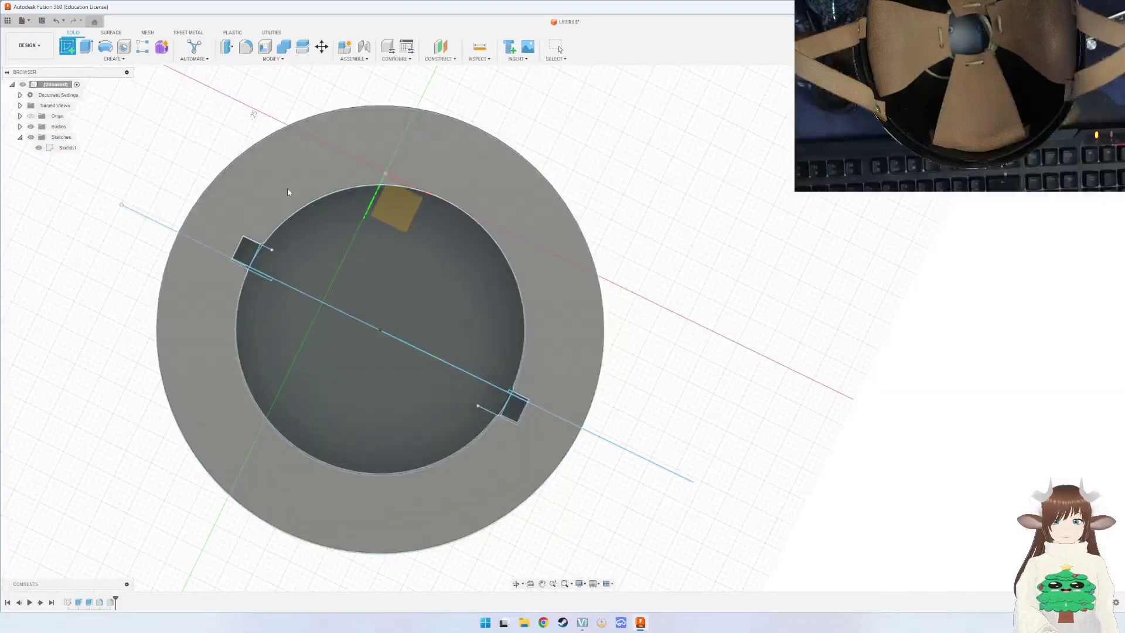
left_click(287, 187)
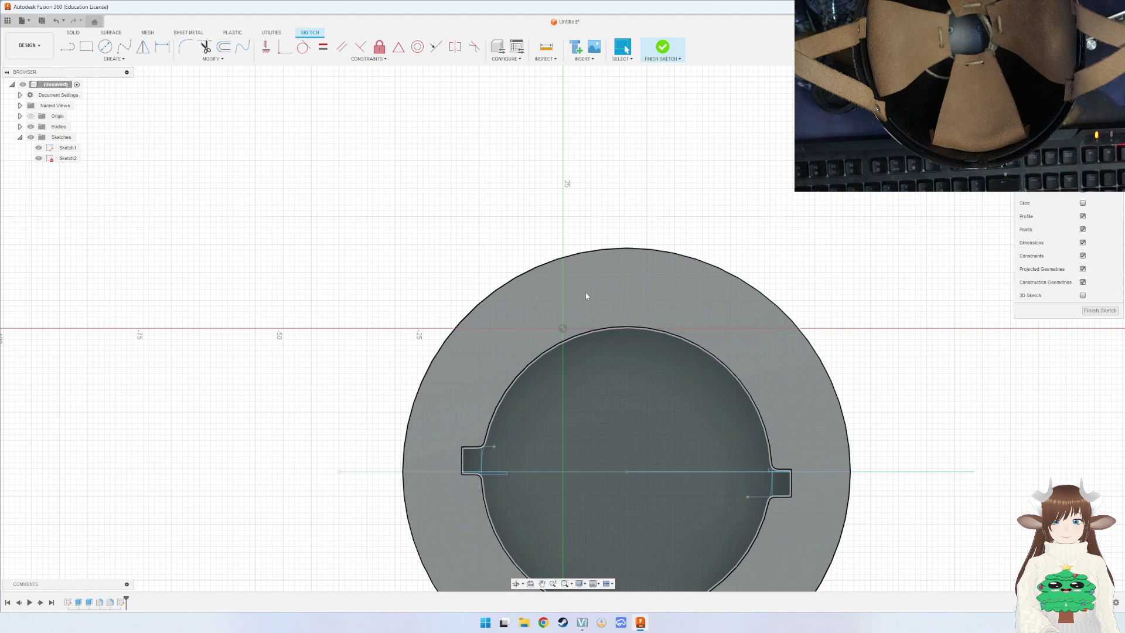
middle_click_drag(586, 295, 504, 208)
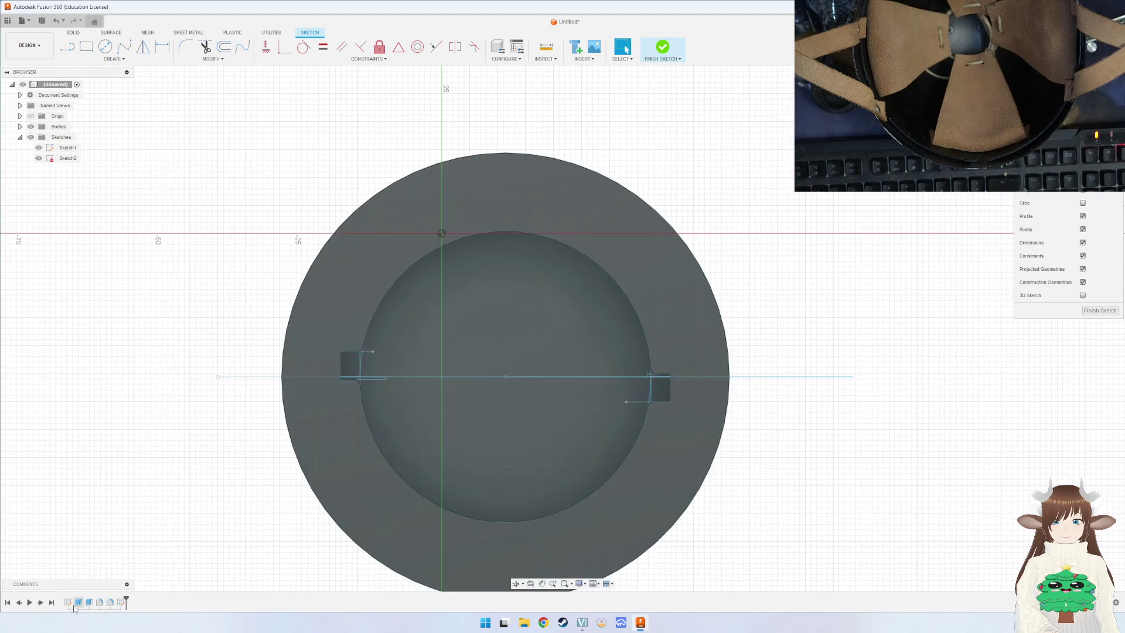
left_click(69, 604)
left_click(94, 599)
left_click(1099, 311)
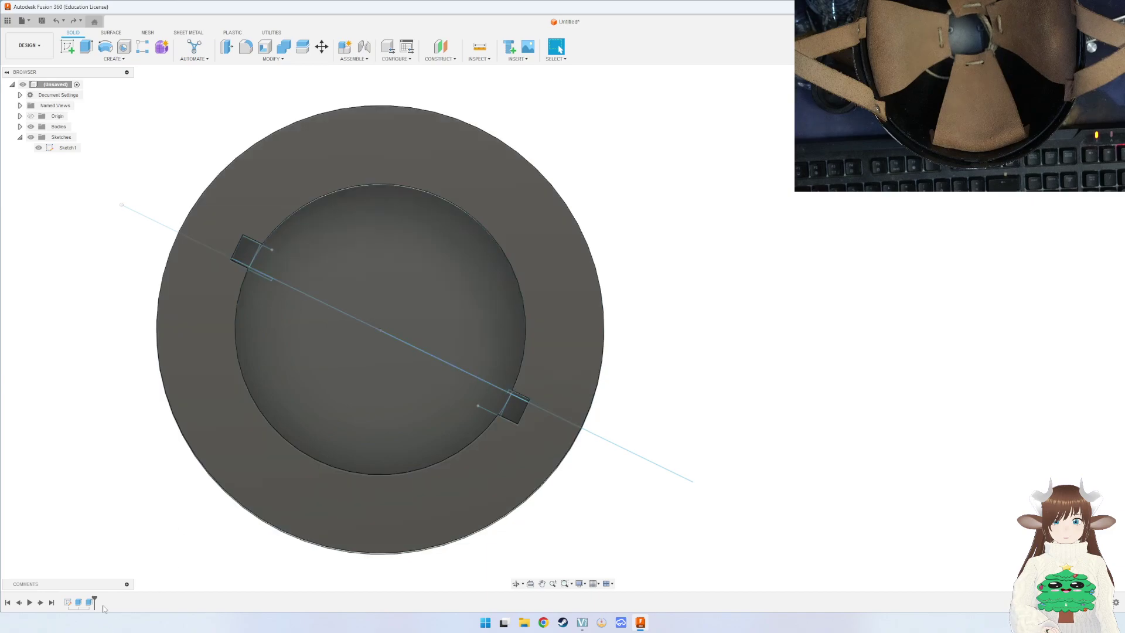
Reopen Sketch1, change the inner circle's Ø52 dimension to 53 mm, and finish the sketch.
double_click(68, 602)
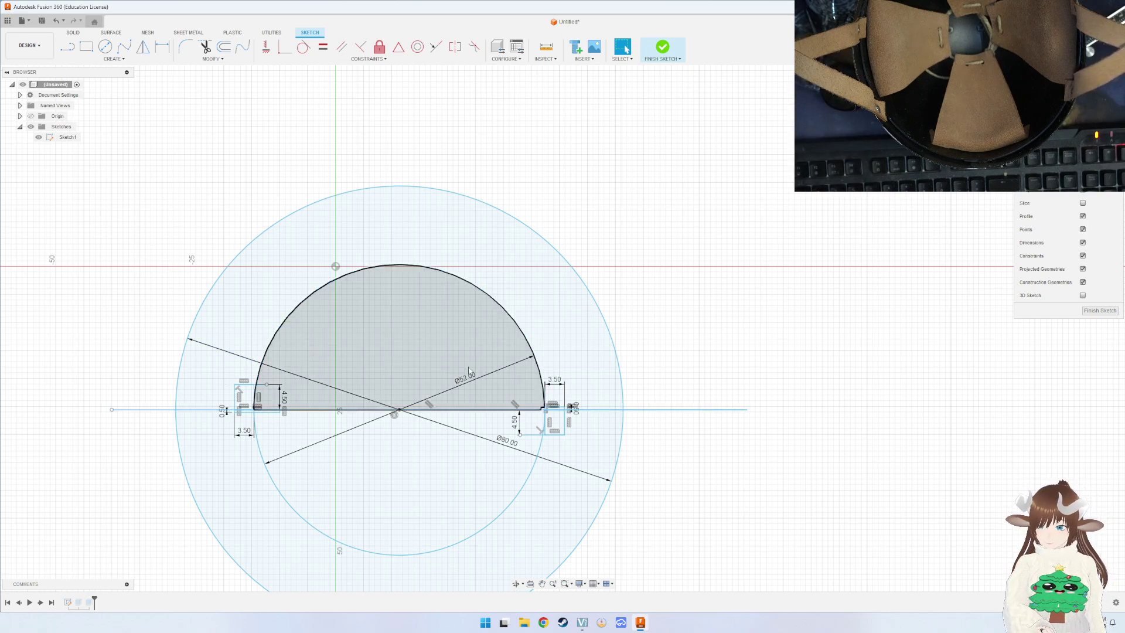
double_click(468, 375)
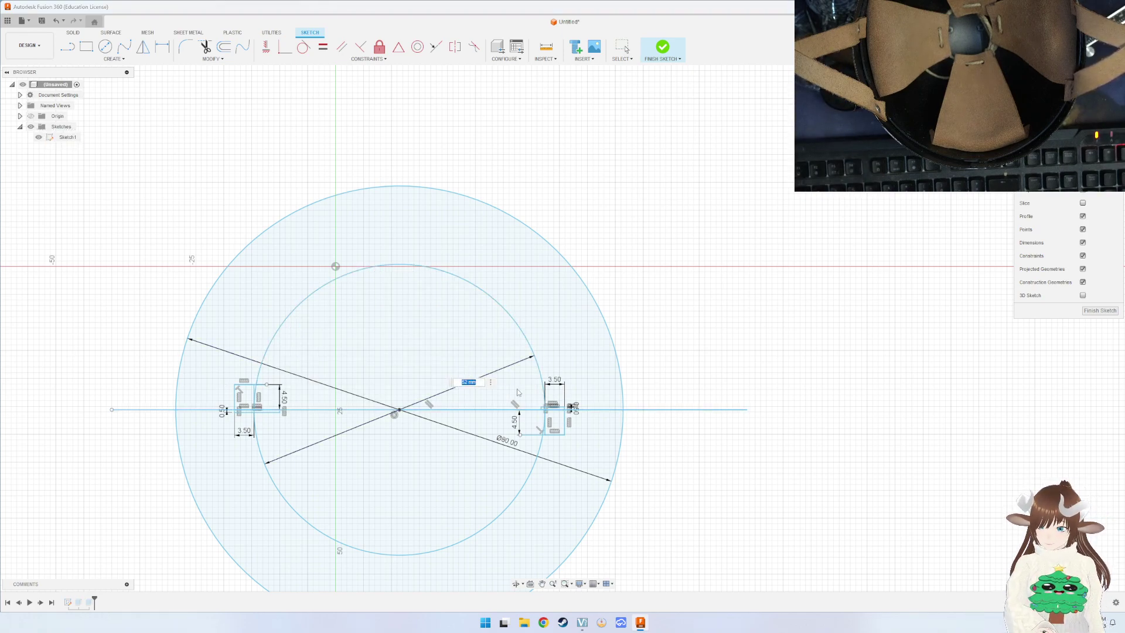
type("53")
key("Return")
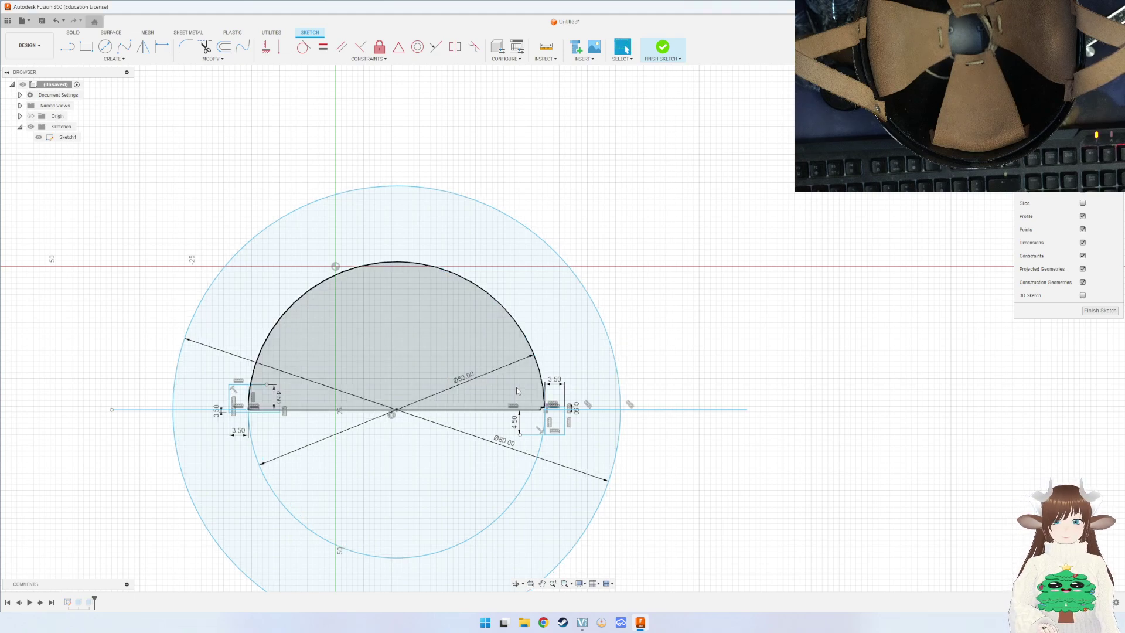
scroll(565, 402, "up", 3)
scroll(539, 428, "down", 3)
scroll(515, 465, "down", 1)
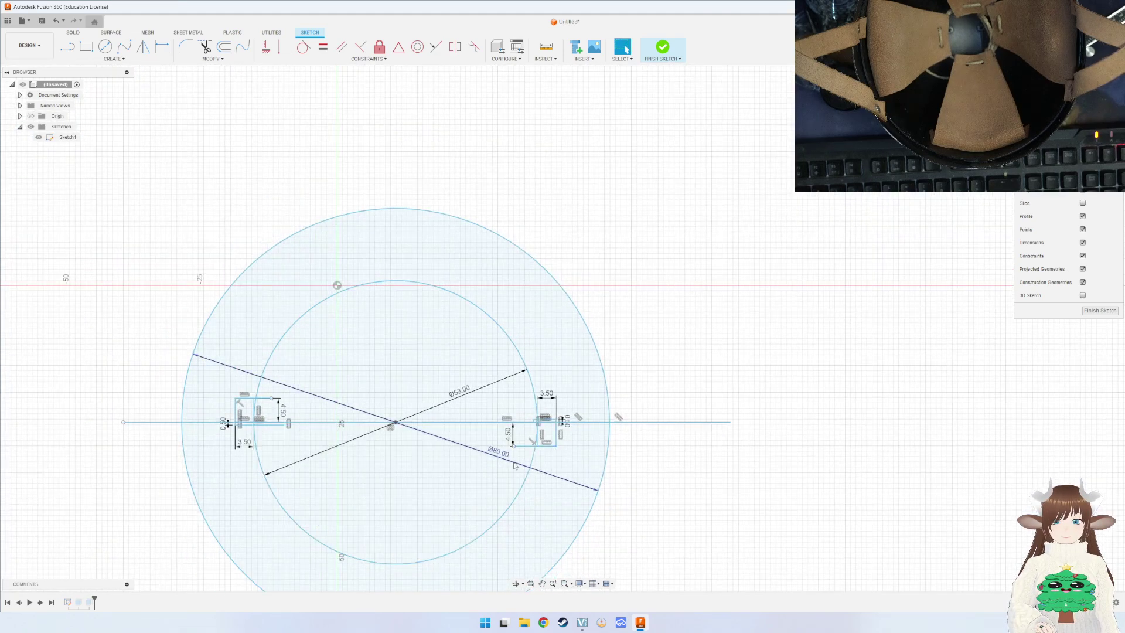
scroll(515, 465, "down", 1)
scroll(557, 427, "up", 3)
scroll(577, 404, "up", 2)
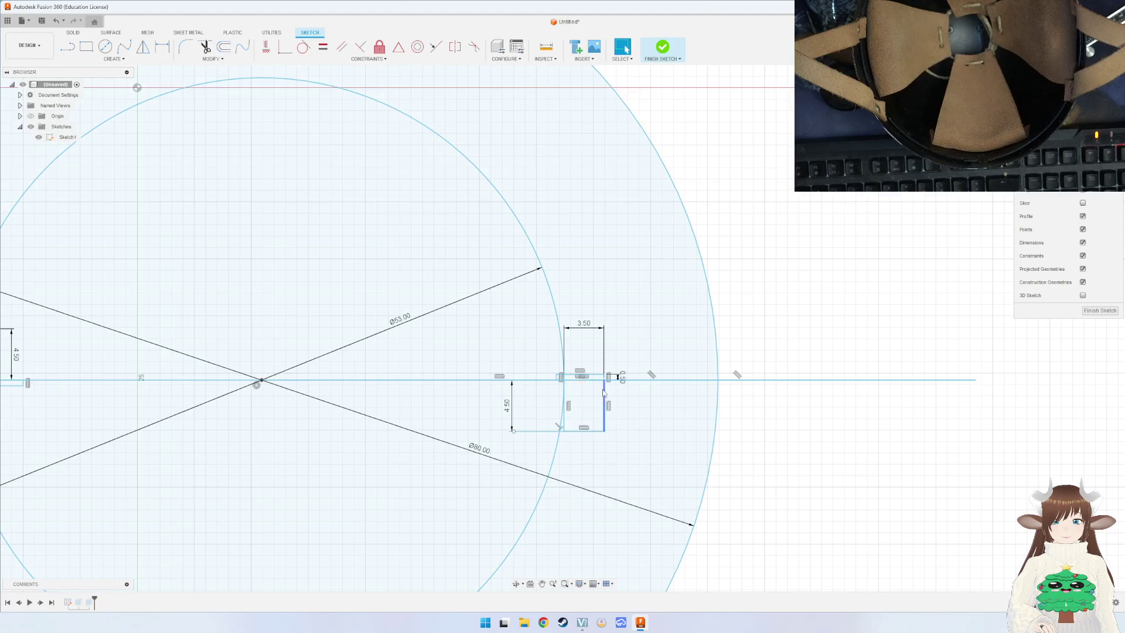
scroll(591, 390, "down", 2)
scroll(583, 388, "up", 3)
scroll(574, 387, "up", 3)
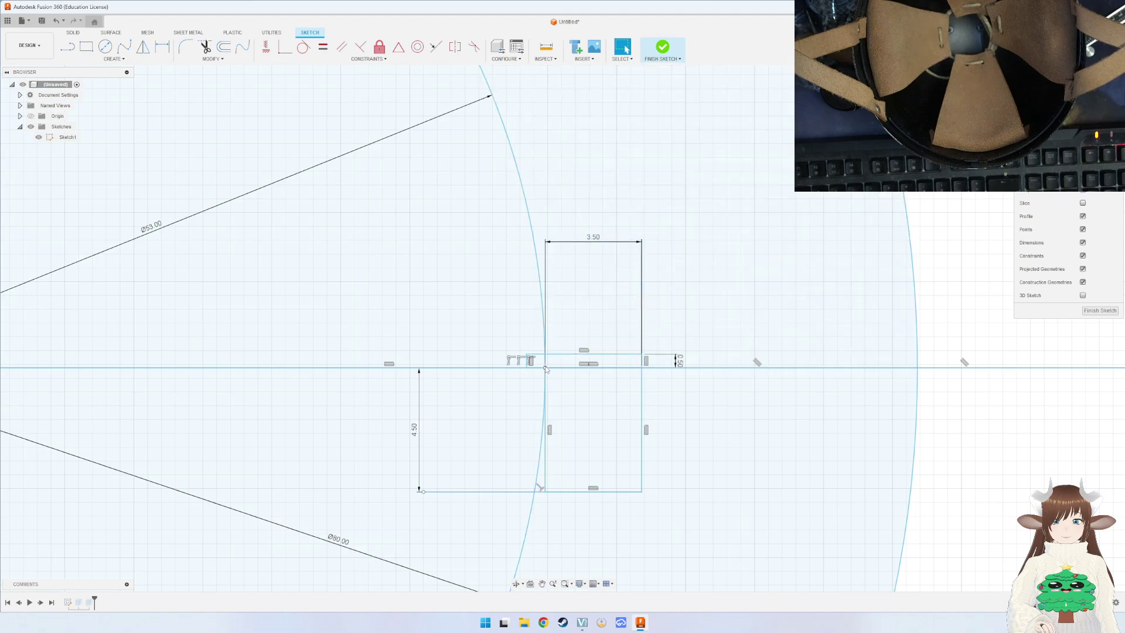
scroll(607, 371, "down", 1)
scroll(586, 369, "down", 2)
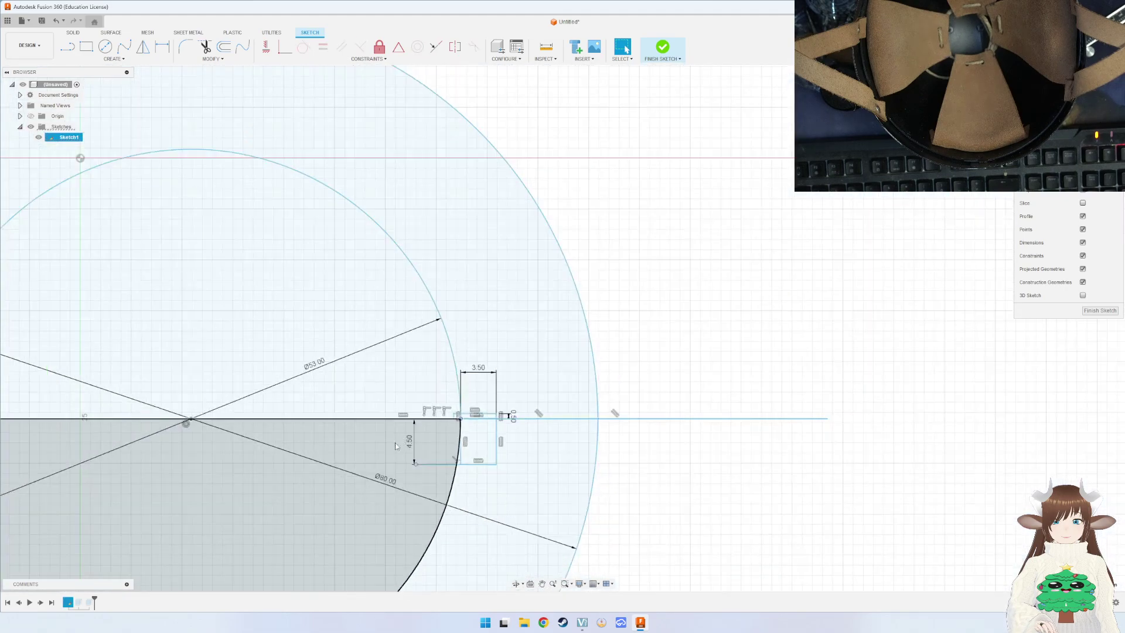
scroll(562, 366, "down", 1)
scroll(553, 365, "down", 1)
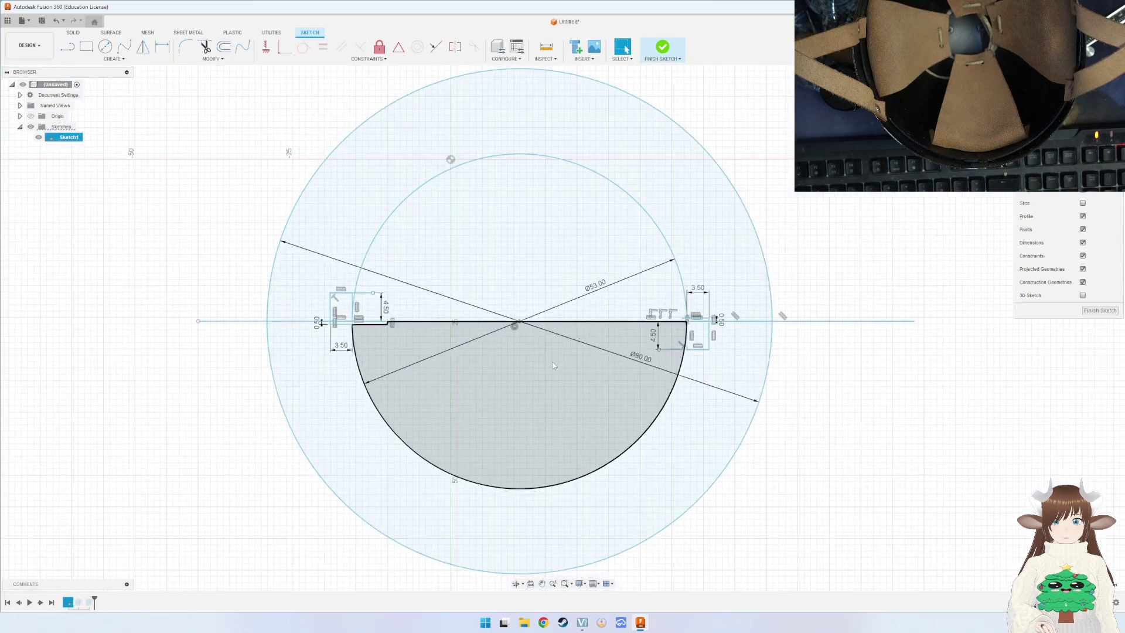
left_click(1094, 310)
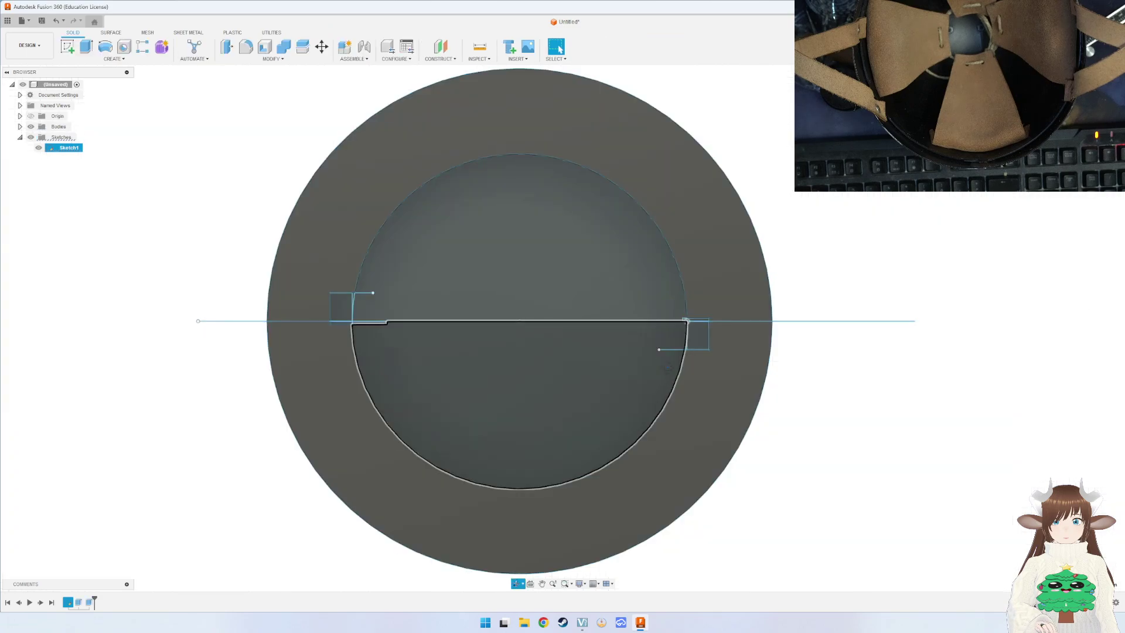
Fillet both vertical slot edges of the ring.
middle_click_drag(631, 318, 314, 356, "shift")
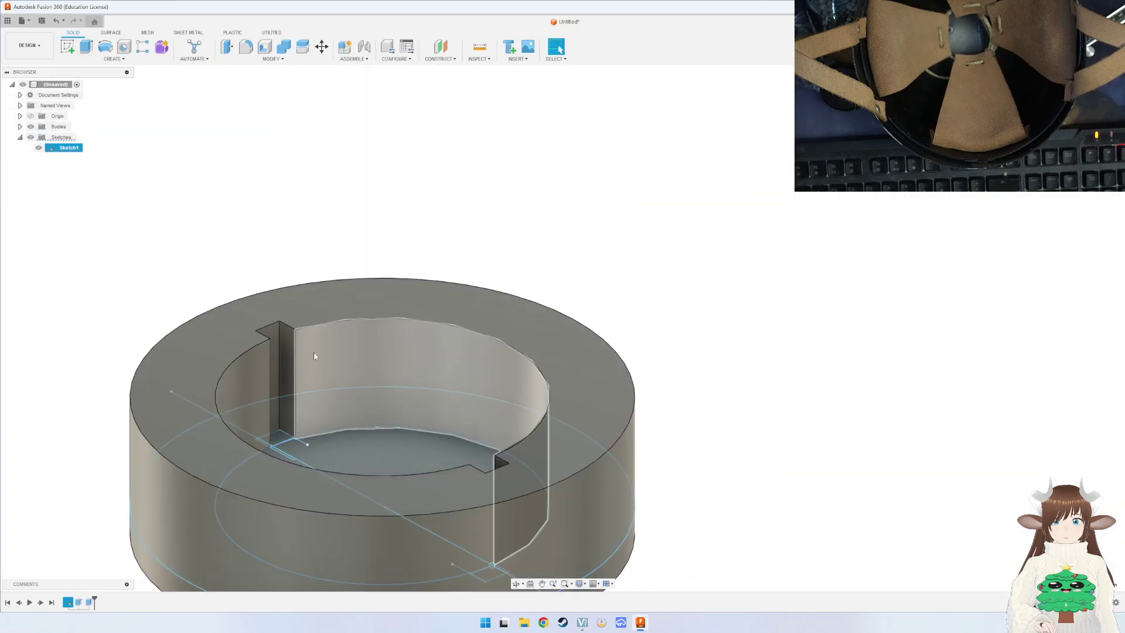
key("f")
left_click(295, 356)
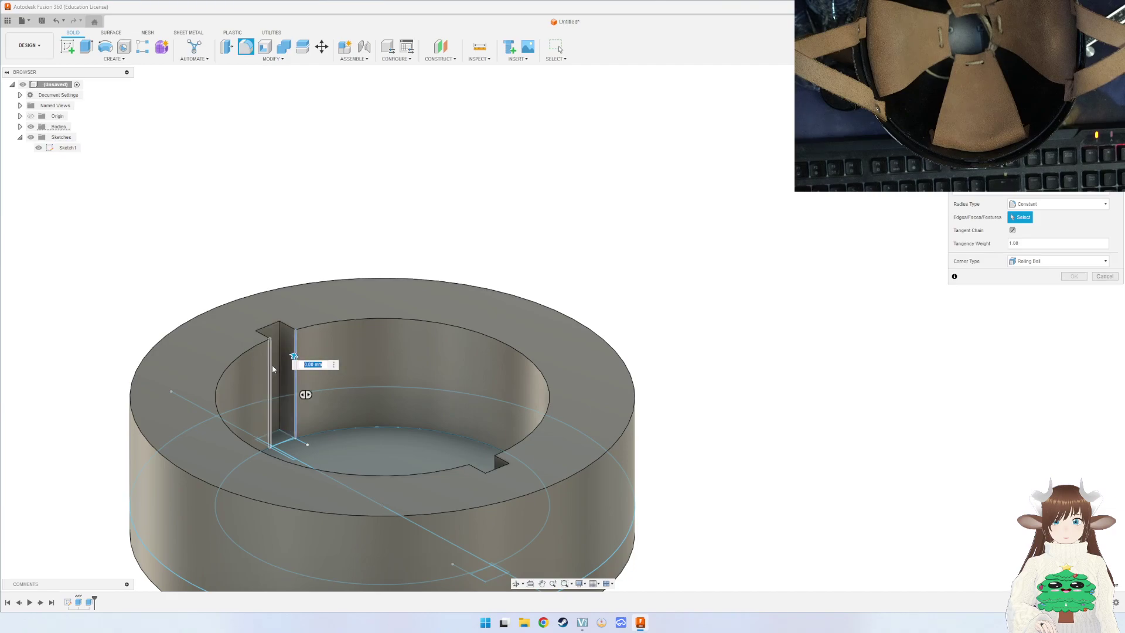
mouse_move(272, 371)
middle_mouse_down("shift")
mouse_move(464, 460)
mouse_move(543, 543)
middle_mouse_up("shift")
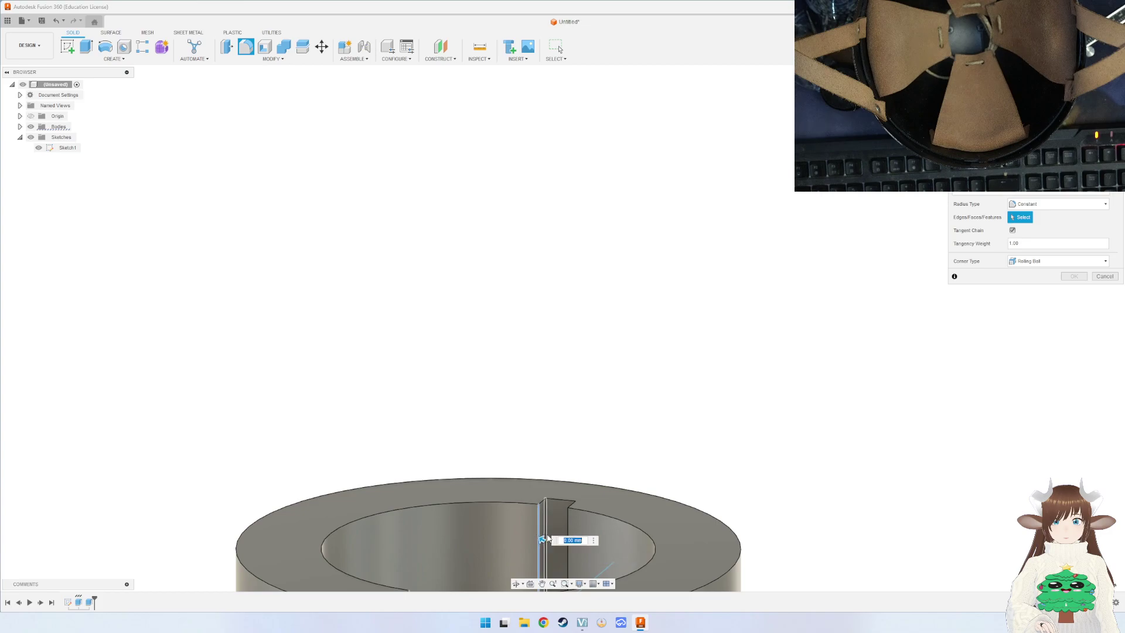
left_click(567, 533)
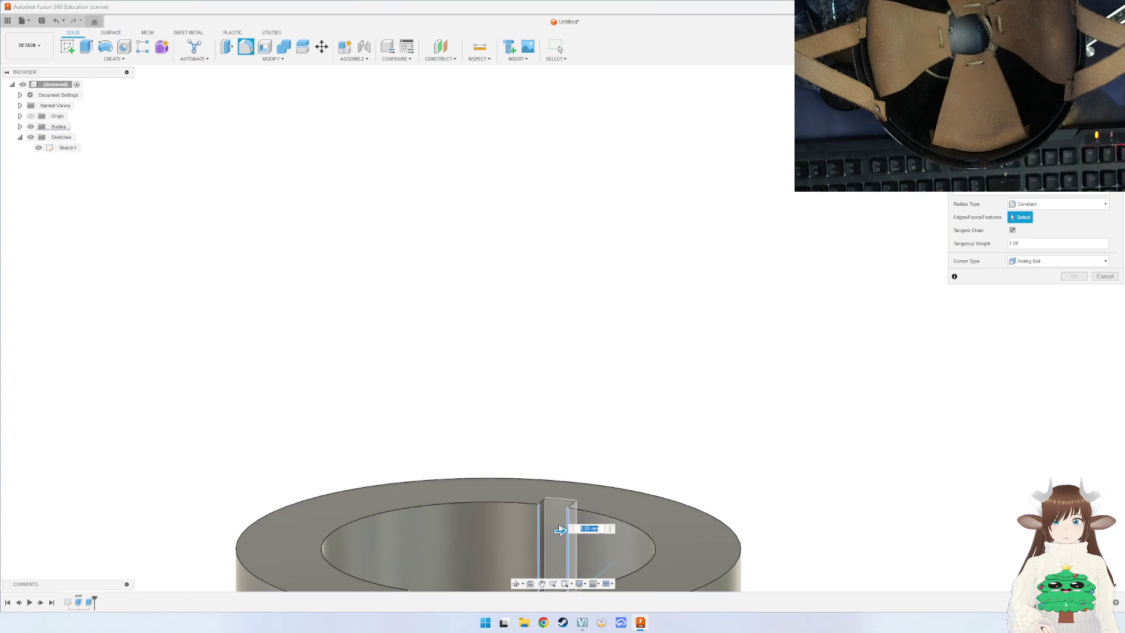
type("1")
key("Return")
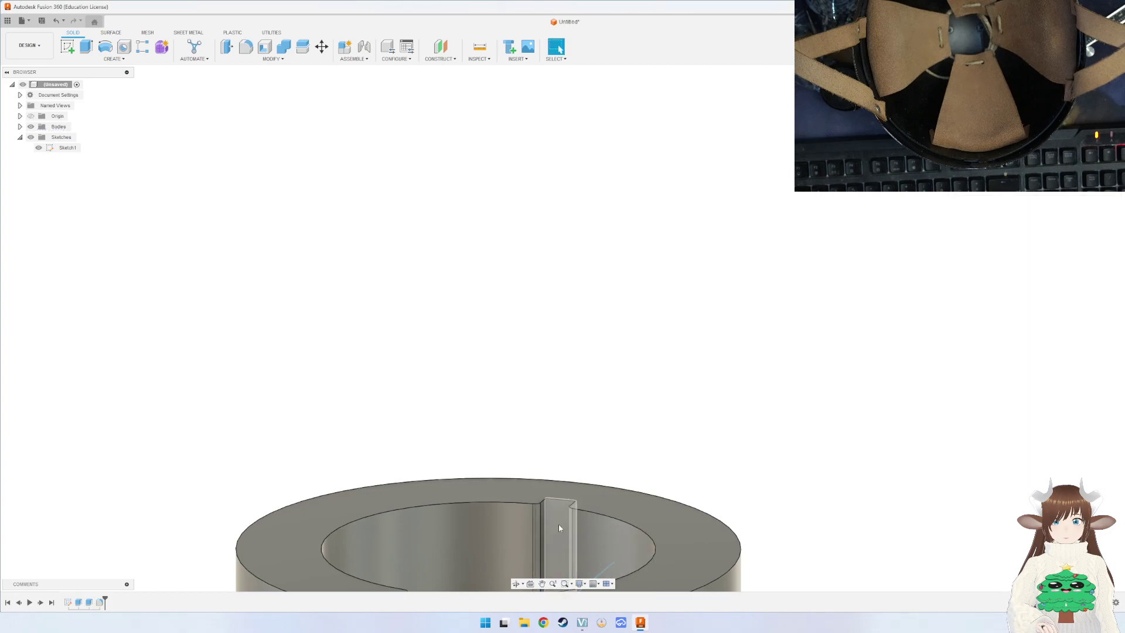
mouse_move(532, 392)
middle_mouse_down("shift")
mouse_move(494, 452)
mouse_move(554, 250)
middle_mouse_up("shift")
Fillet the cylinder's top circular edge and orbit around to inspect the bore.
key("f")
left_click(554, 250)
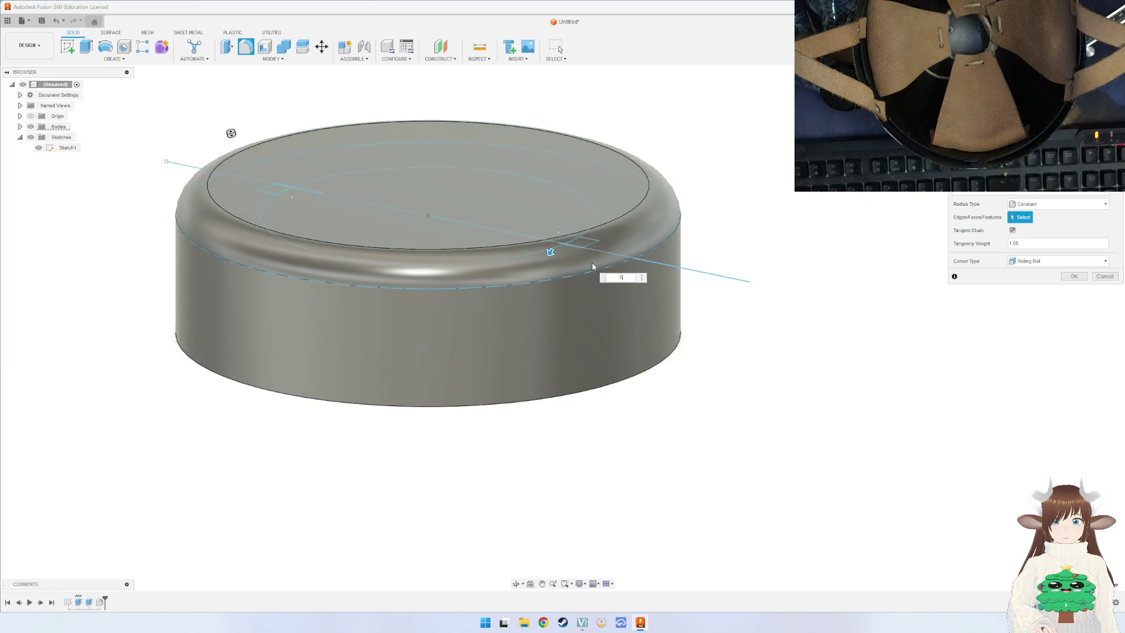
key("Return")
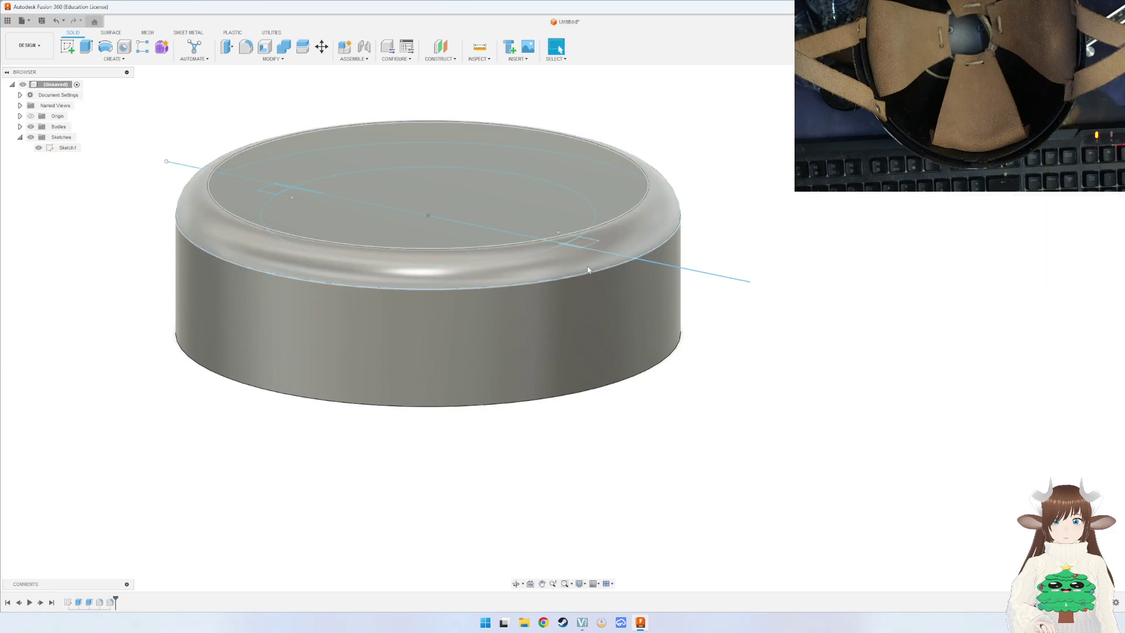
mouse_move(677, 332)
middle_mouse_down("shift")
mouse_move(697, 307)
mouse_move(683, 326)
mouse_move(658, 309)
mouse_move(708, 293)
mouse_move(701, 336)
mouse_move(677, 308)
mouse_move(658, 306)
mouse_move(650, 322)
mouse_move(669, 319)
middle_mouse_up("shift")
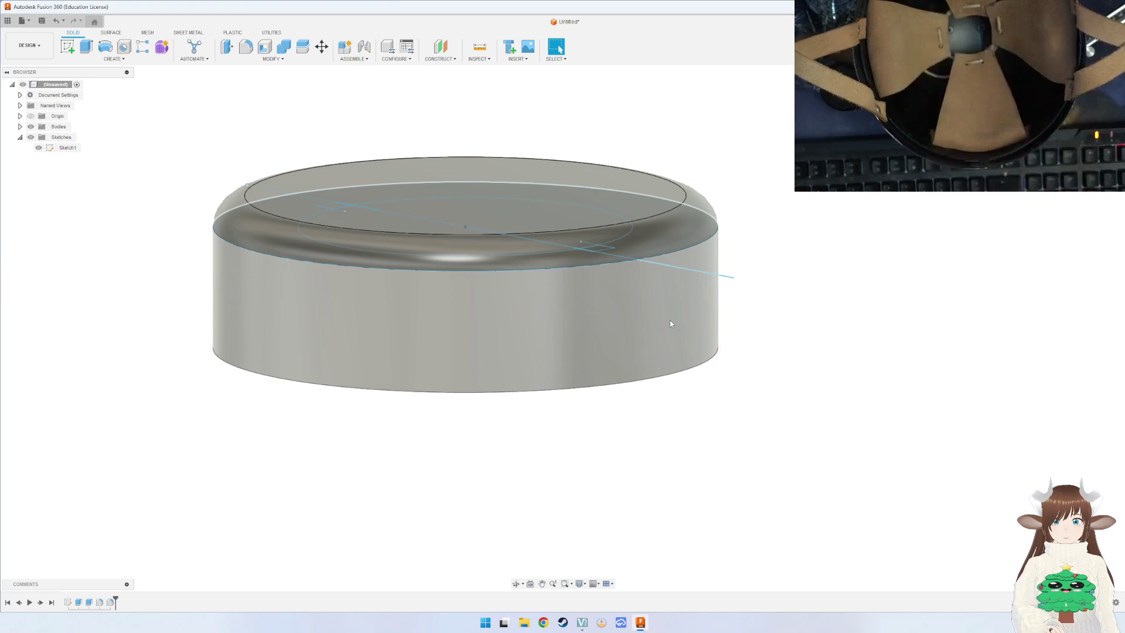
scroll(672, 305, "up", 1)
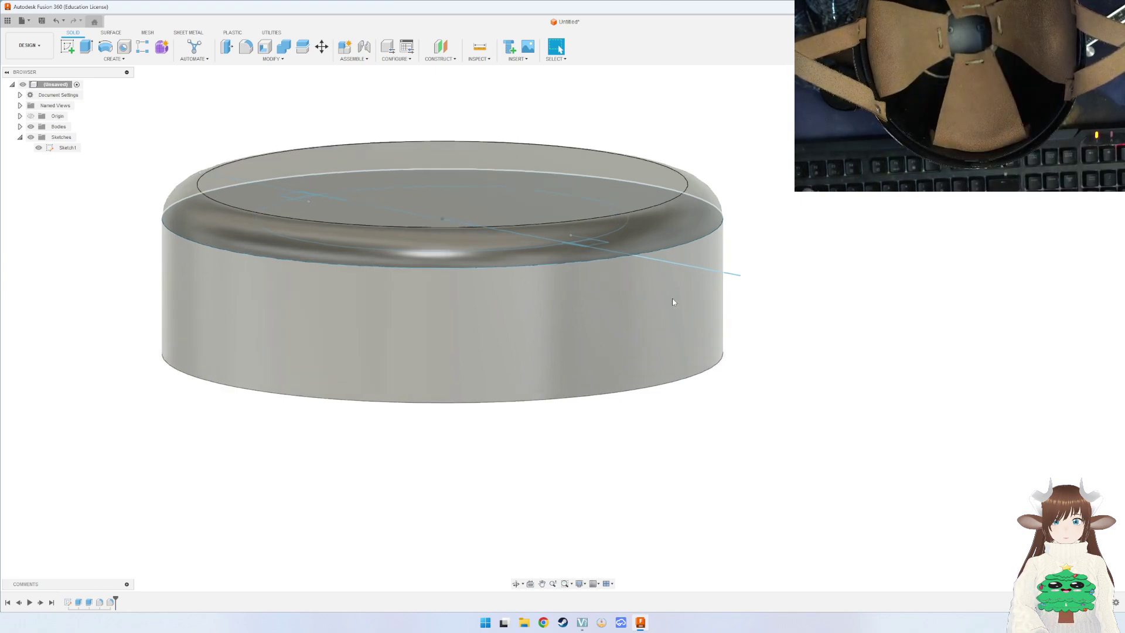
scroll(668, 302, "down", 2)
scroll(668, 301, "down", 2)
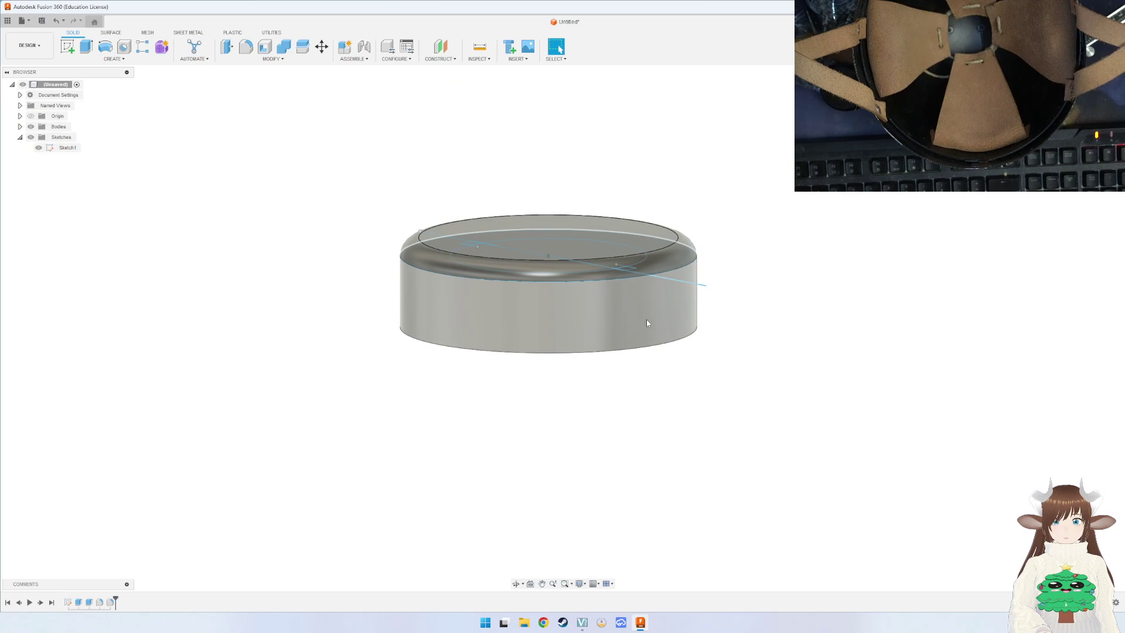
mouse_move(646, 323)
middle_mouse_down("shift")
mouse_move(675, 356)
mouse_move(678, 239)
mouse_move(674, 258)
middle_mouse_up("shift")
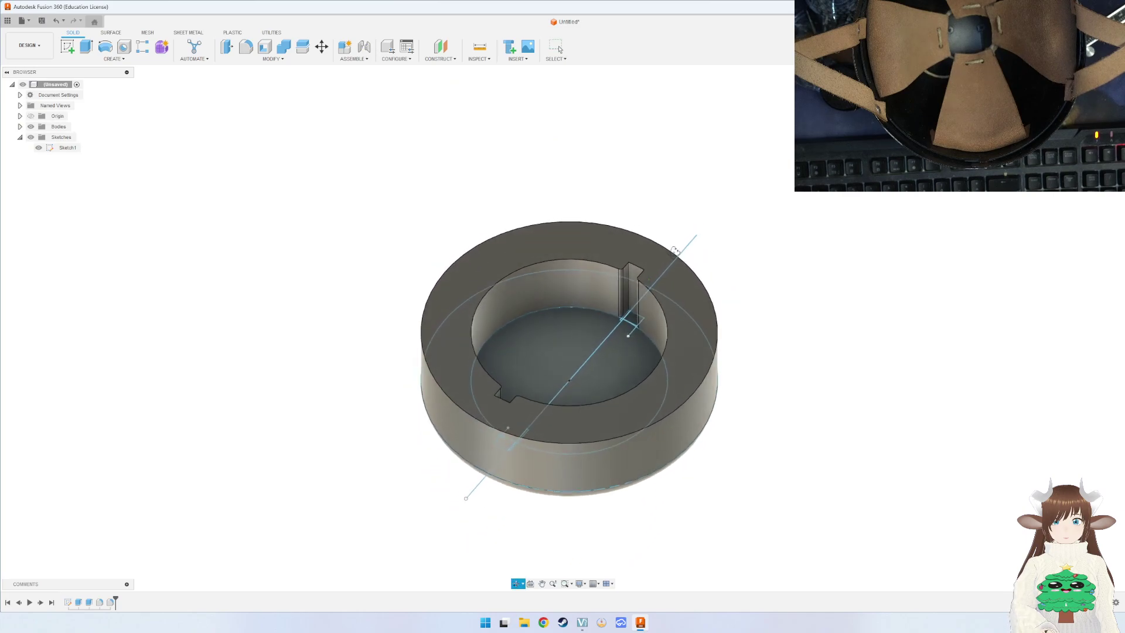
Start a sketch on the ring's top face and draw a 56.5 mm circle.
left_click(67, 46)
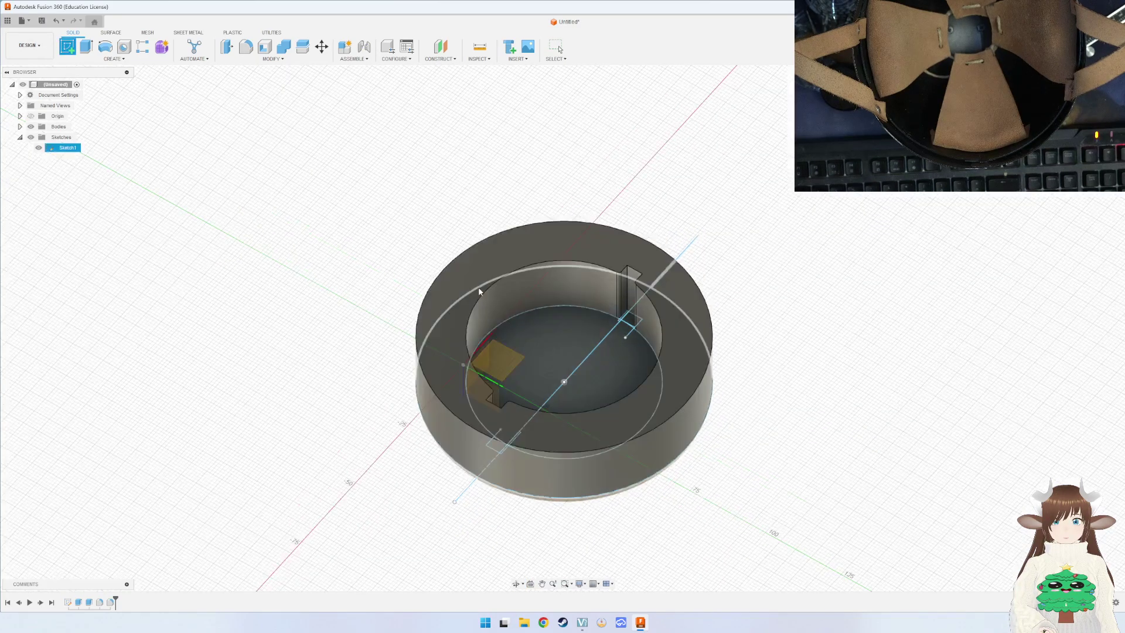
left_click(641, 331)
middle_click_drag(665, 302, 516, 260)
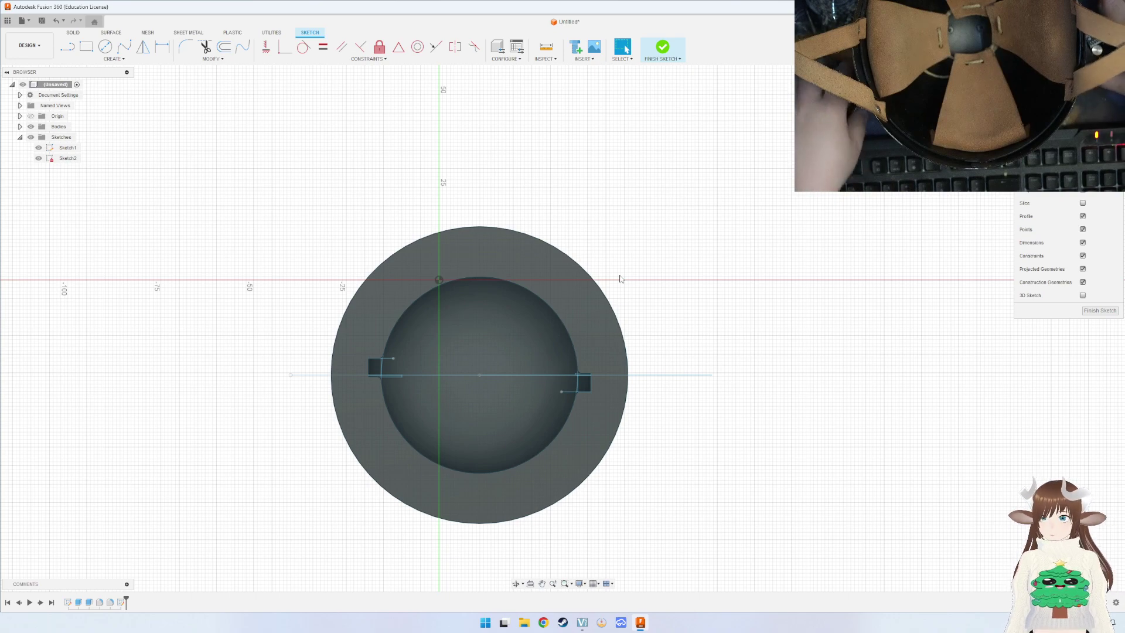
key("c")
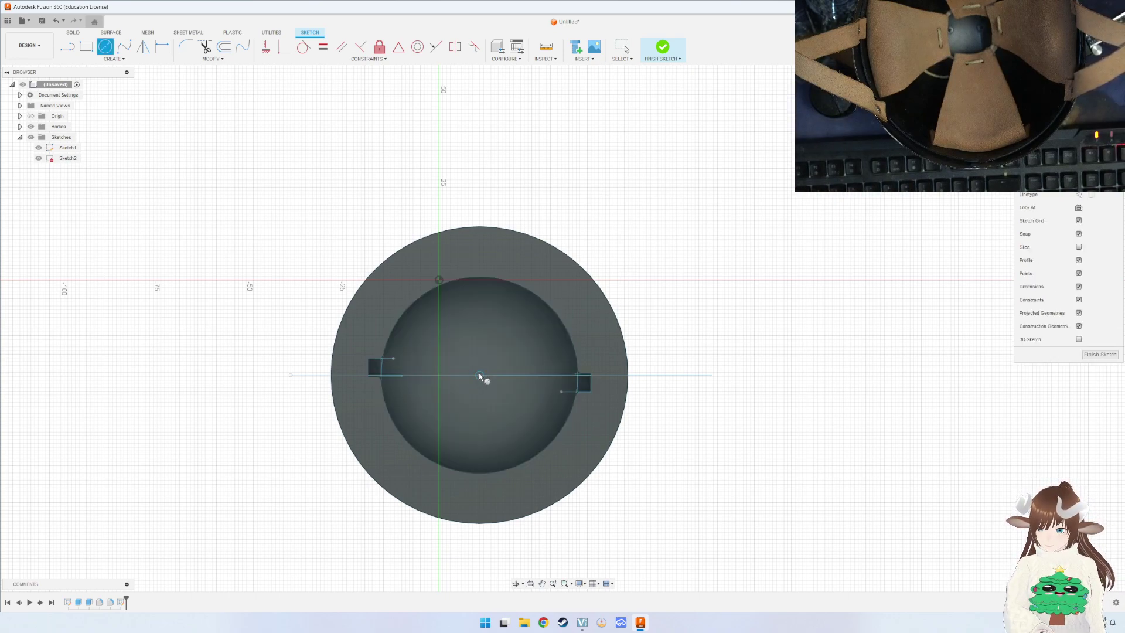
type("56.5")
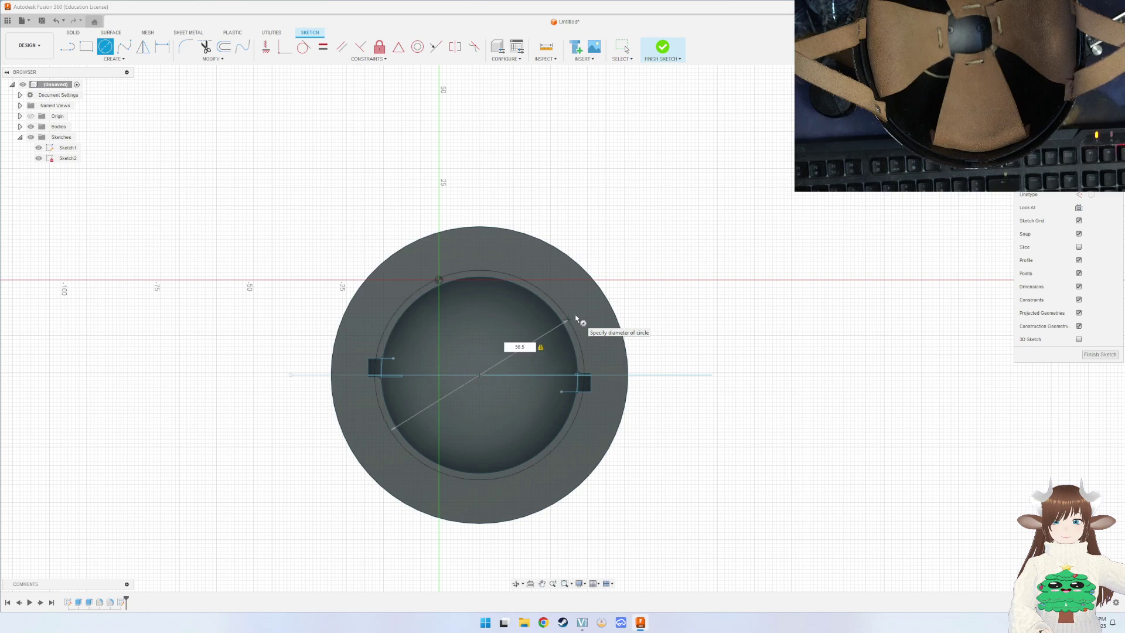
key("Return")
key("Escape")
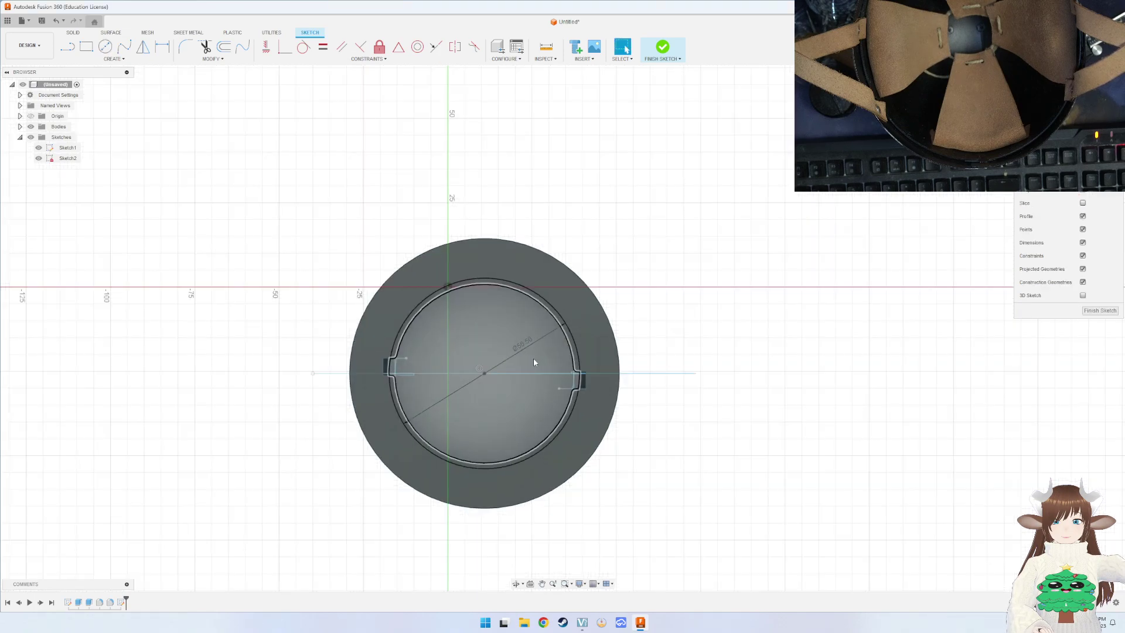
Zoom and tilt to a 3-D view of the ring, then finish Sketch2.
scroll(521, 359, "up", 1)
scroll(512, 361, "up", 2)
scroll(527, 398, "up", 1)
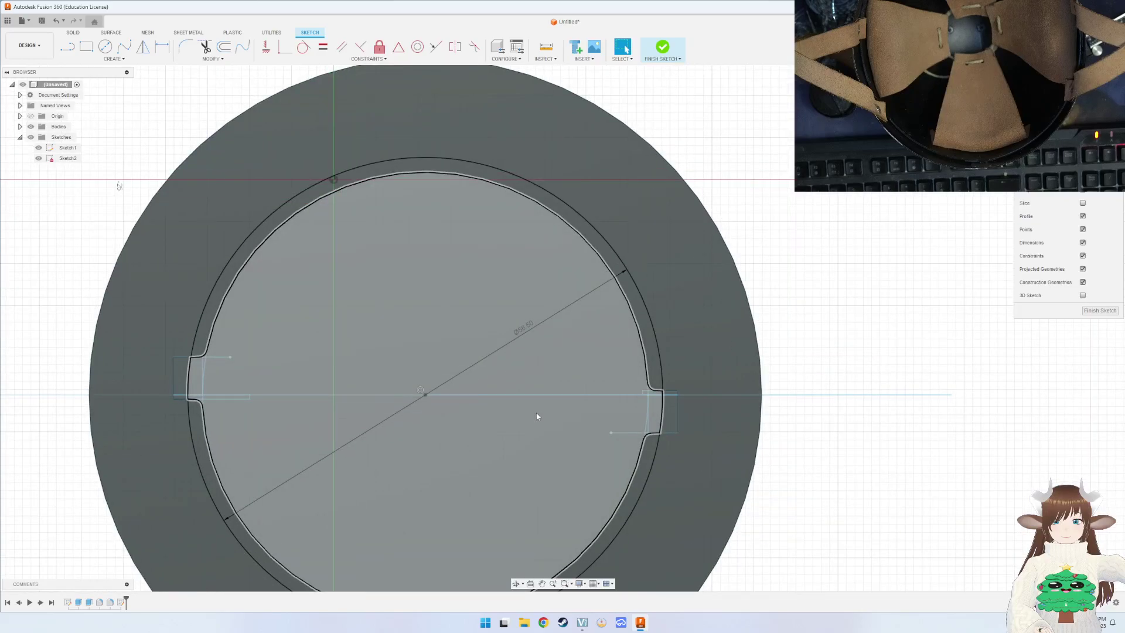
scroll(535, 387, "up", 1)
mouse_move(534, 376)
middle_mouse_down("shift")
mouse_move(544, 337)
mouse_move(1084, 323)
middle_mouse_up("shift")
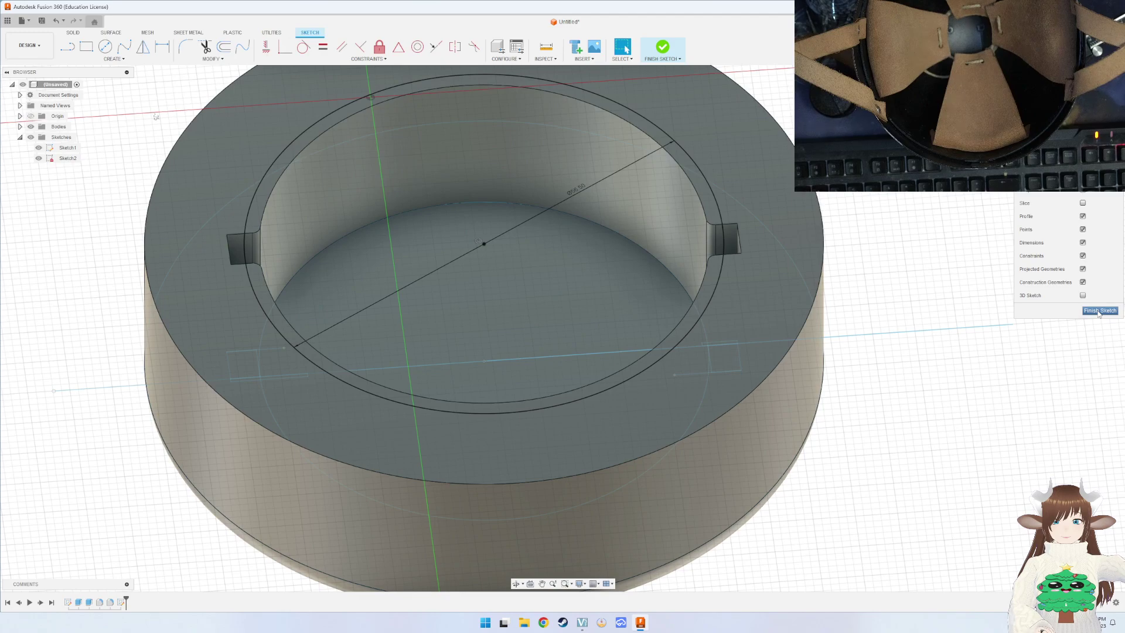
left_click(1099, 312)
Extrude the thin ring profile 9.5 mm, joined to the body, and look inside the ring.
key("e")
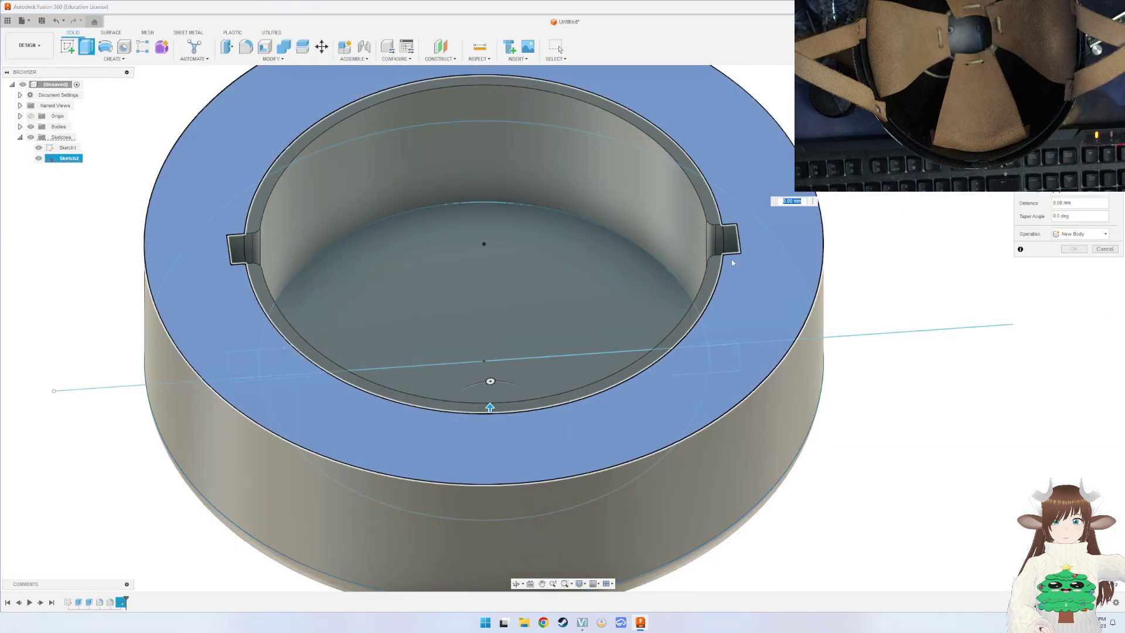
left_click(732, 263)
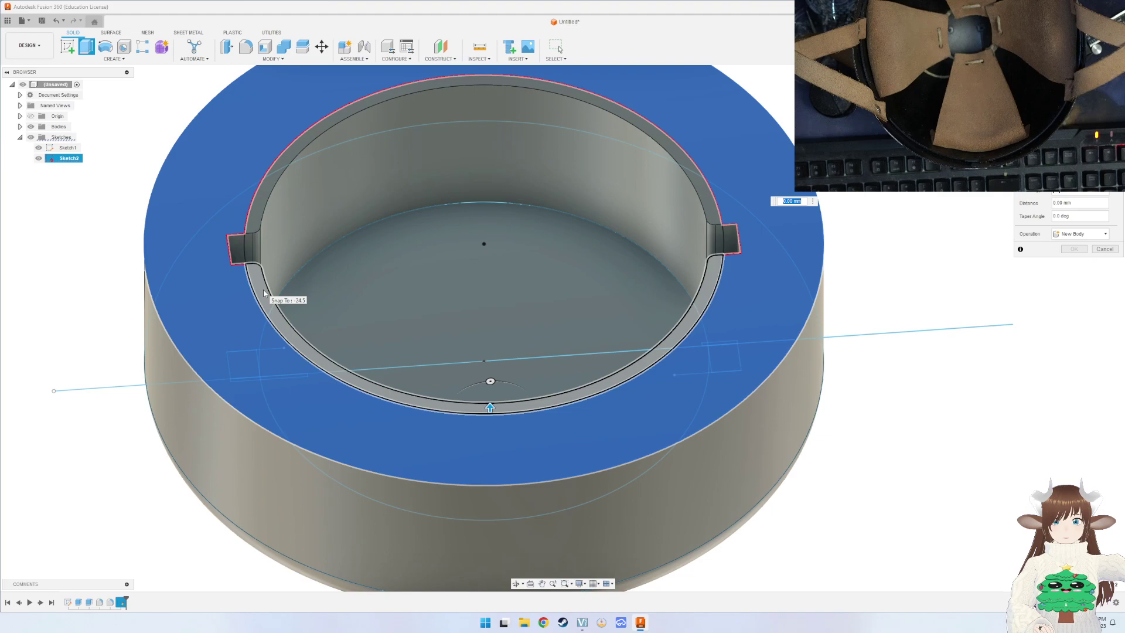
mouse_move(264, 293)
middle_mouse_down("shift")
mouse_move(338, 303)
mouse_move(357, 350)
mouse_move(364, 174)
mouse_move(365, 350)
middle_mouse_up("shift")
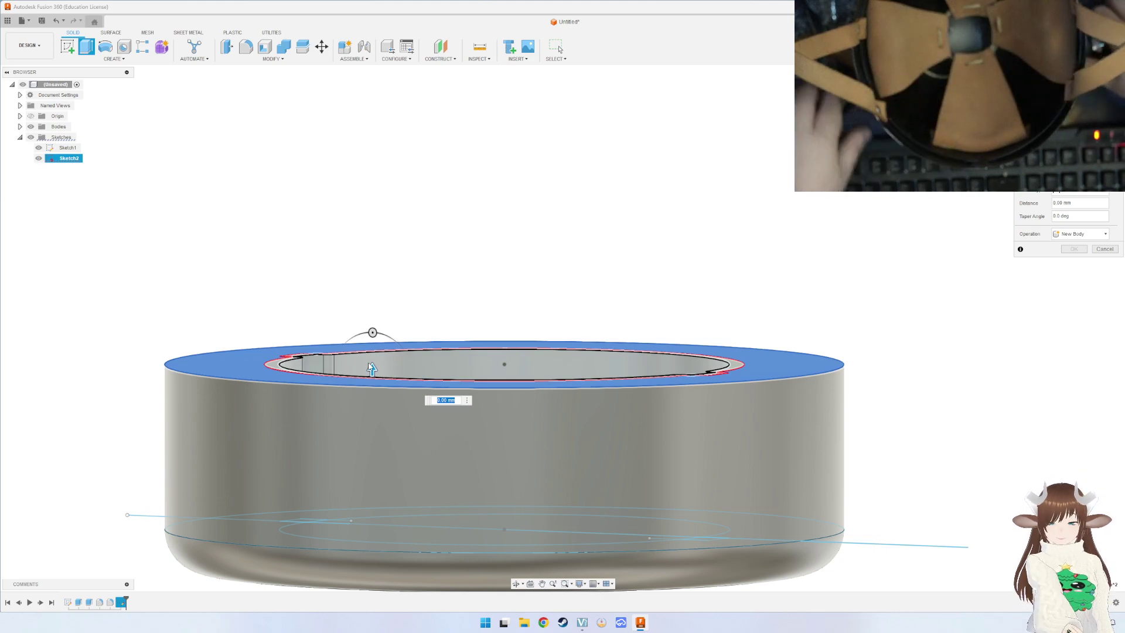
type("9")
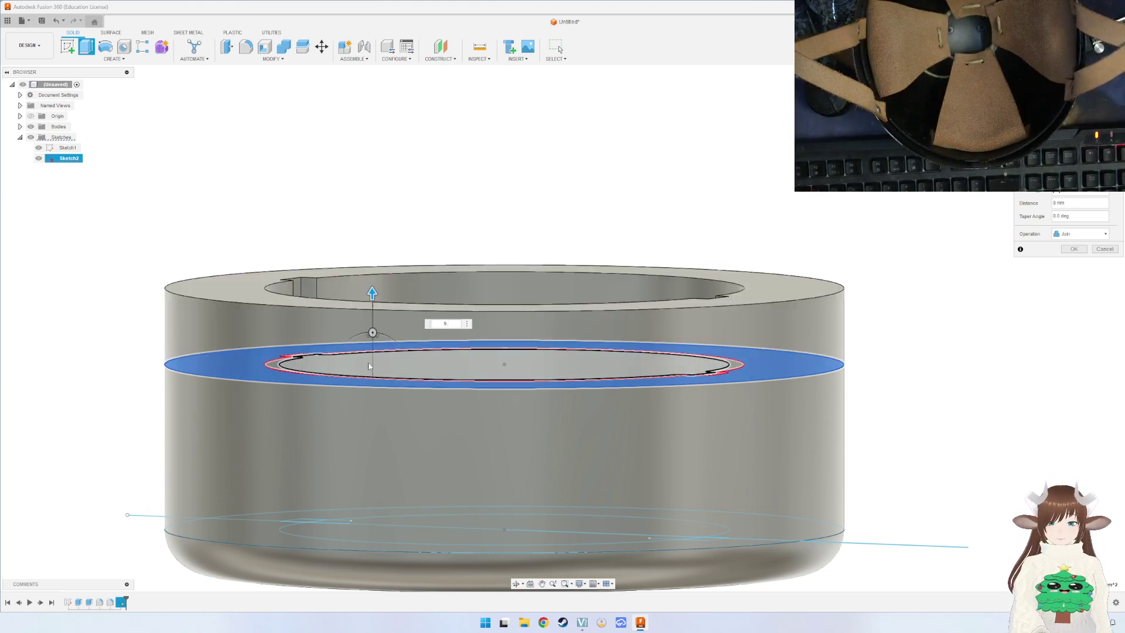
type(".5")
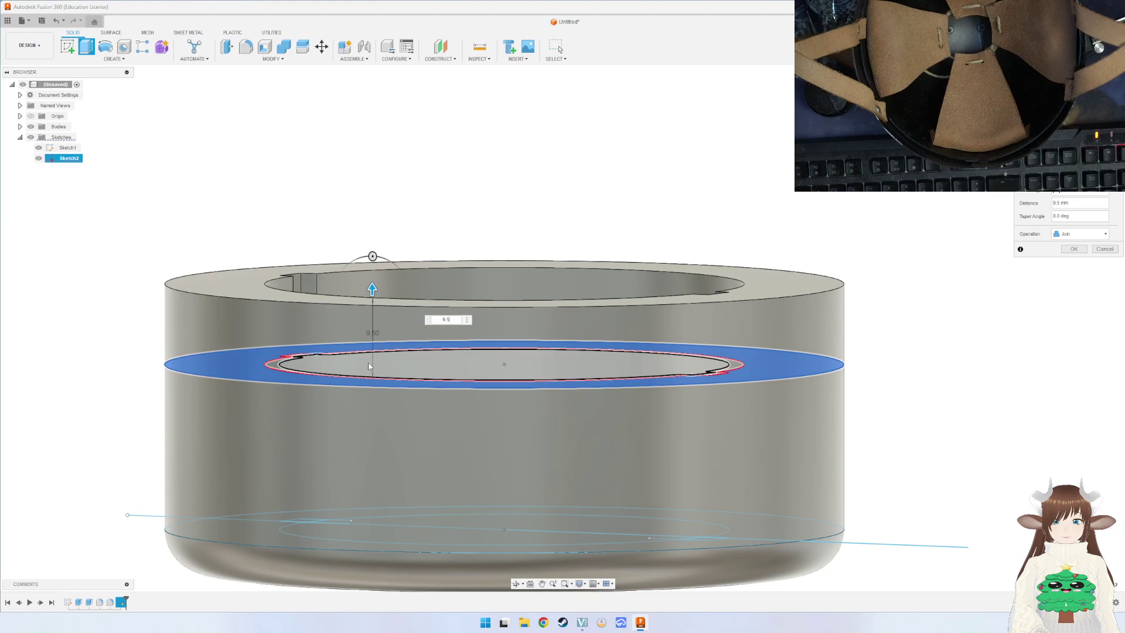
key("Return")
mouse_move(384, 288)
middle_mouse_down("shift")
mouse_move(483, 450)
mouse_move(538, 239)
middle_mouse_up("shift")
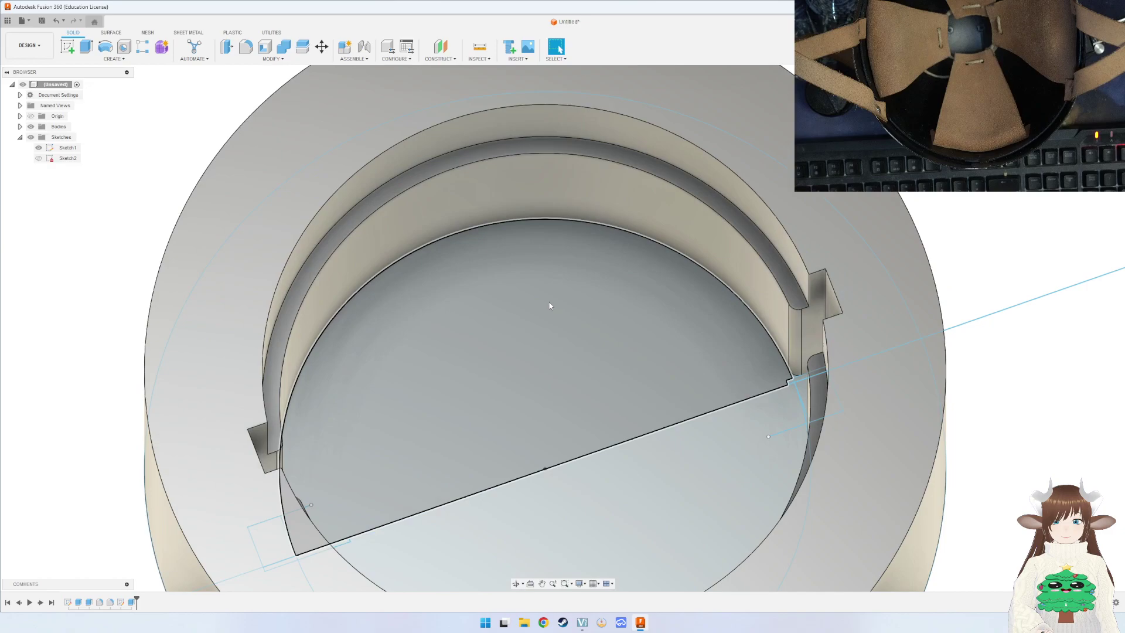
mouse_move(547, 306)
middle_mouse_down("shift")
mouse_move(470, 363)
mouse_move(481, 379)
mouse_move(442, 220)
middle_mouse_up("shift")
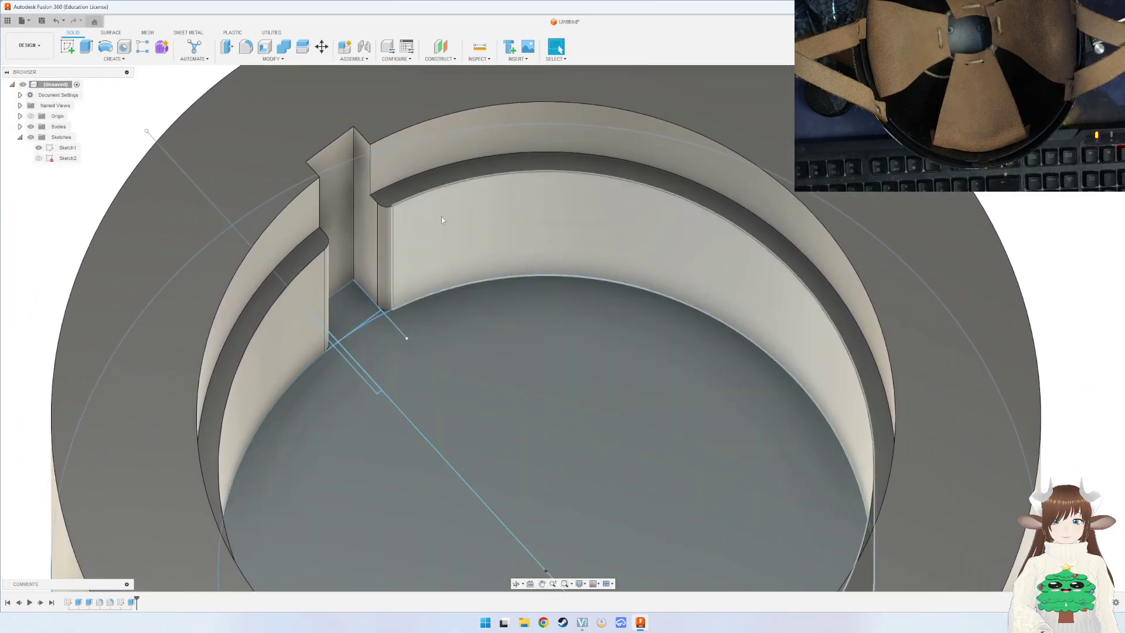
Round the top edges of both thin wall sections with 1 mm fillets.
key("f")
left_click(435, 189)
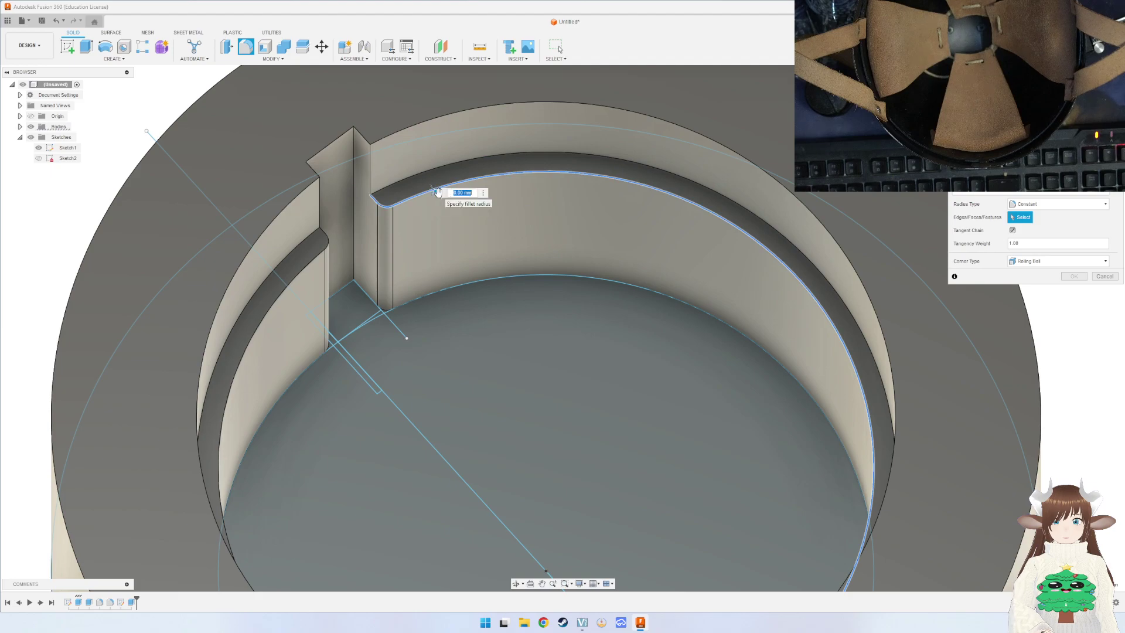
type("1")
key("Return")
key("f")
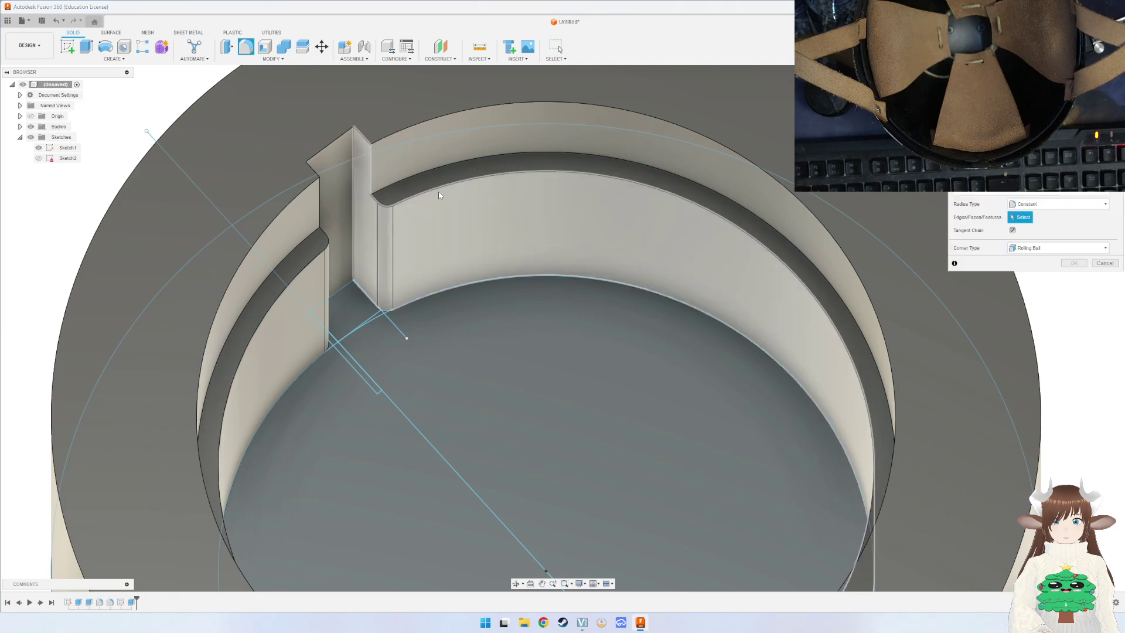
left_click(446, 187)
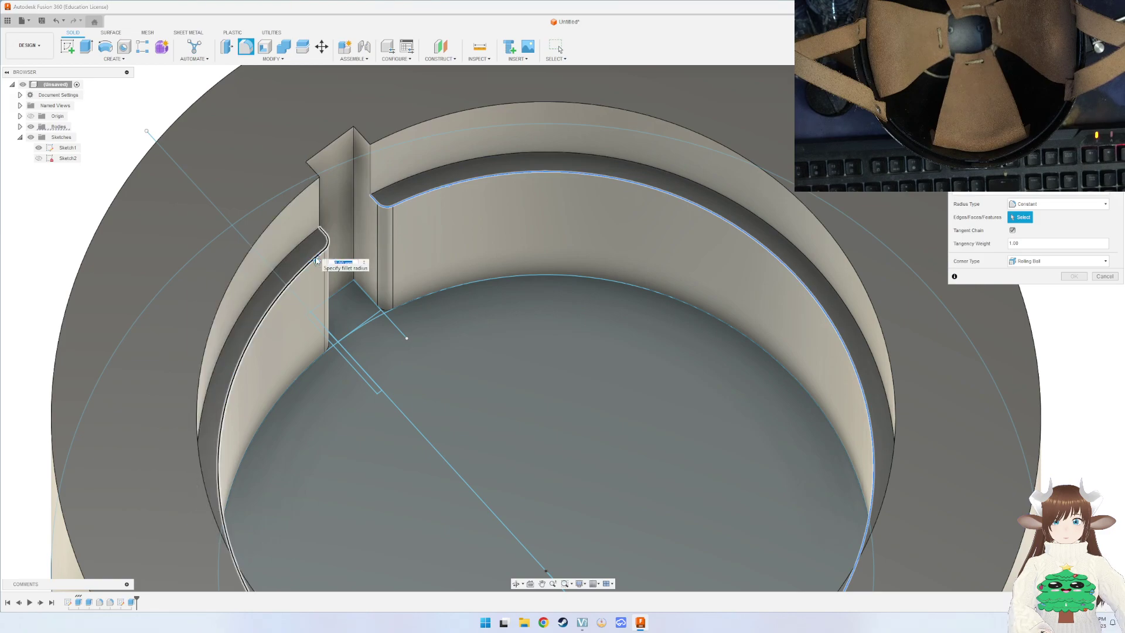
type("1")
key("Return")
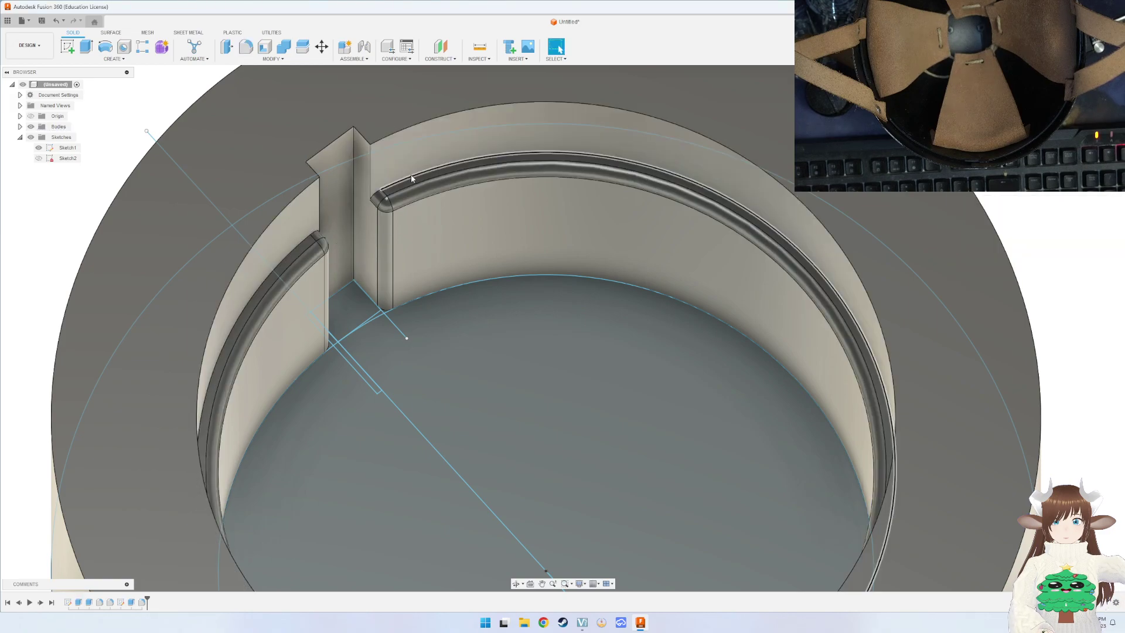
mouse_move(315, 260)
middle_mouse_down("shift")
mouse_move(411, 180)
mouse_move(467, 387)
middle_mouse_up("shift")
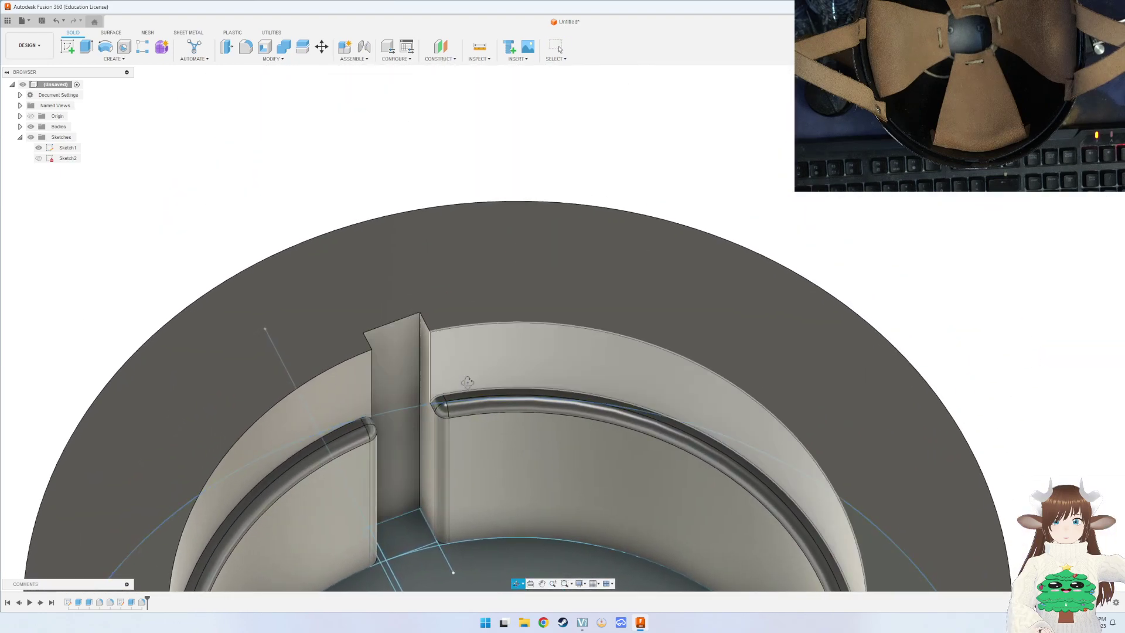
Fillet the vertical slot edges of the new inner wall.
key("f")
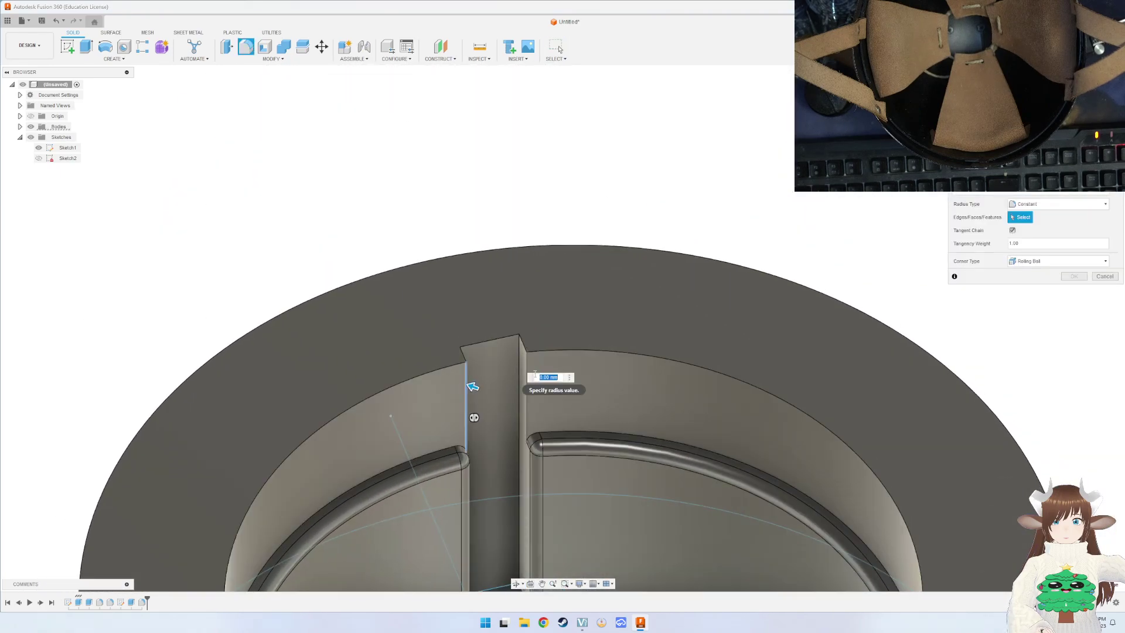
middle_click_drag(473, 386, 569, 481, "shift")
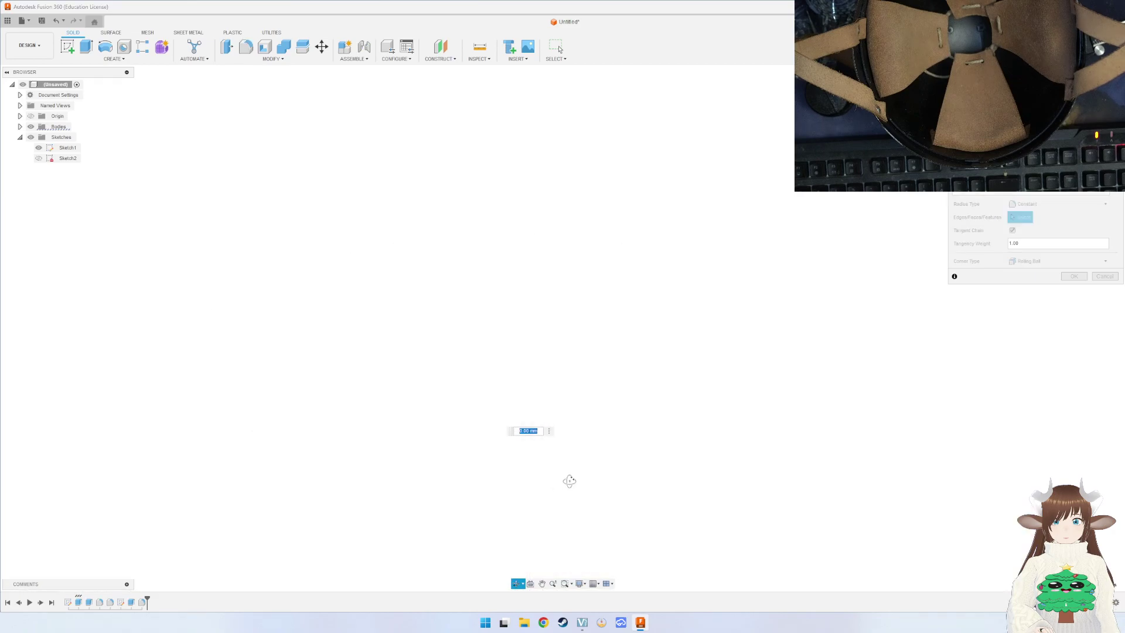
middle_click_drag(538, 540, 531, 498, "shift")
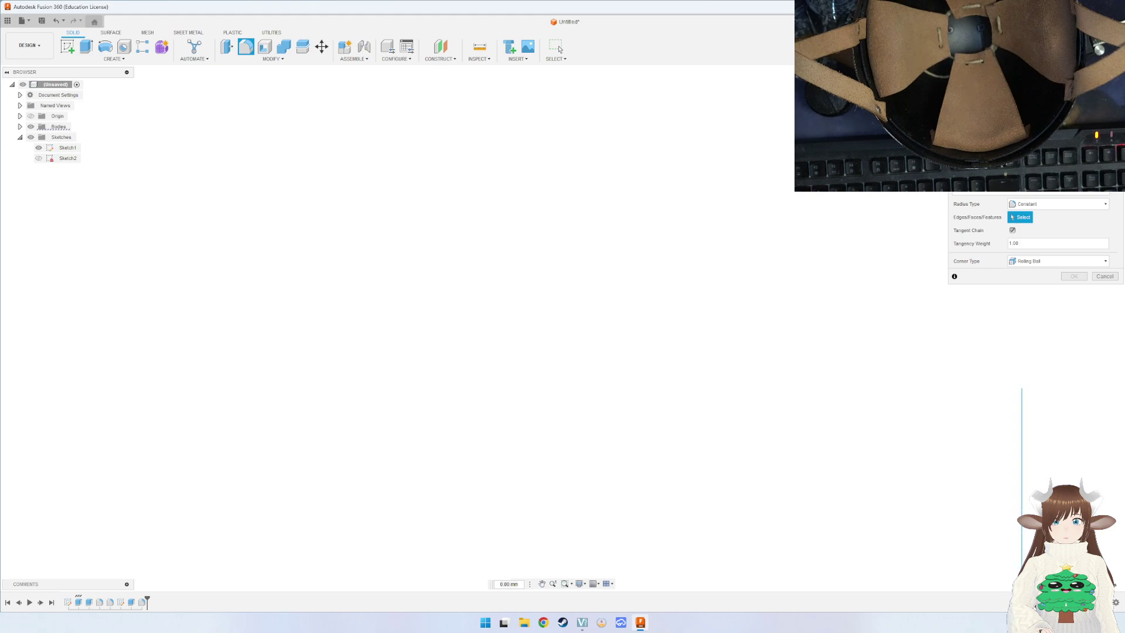
key("F6")
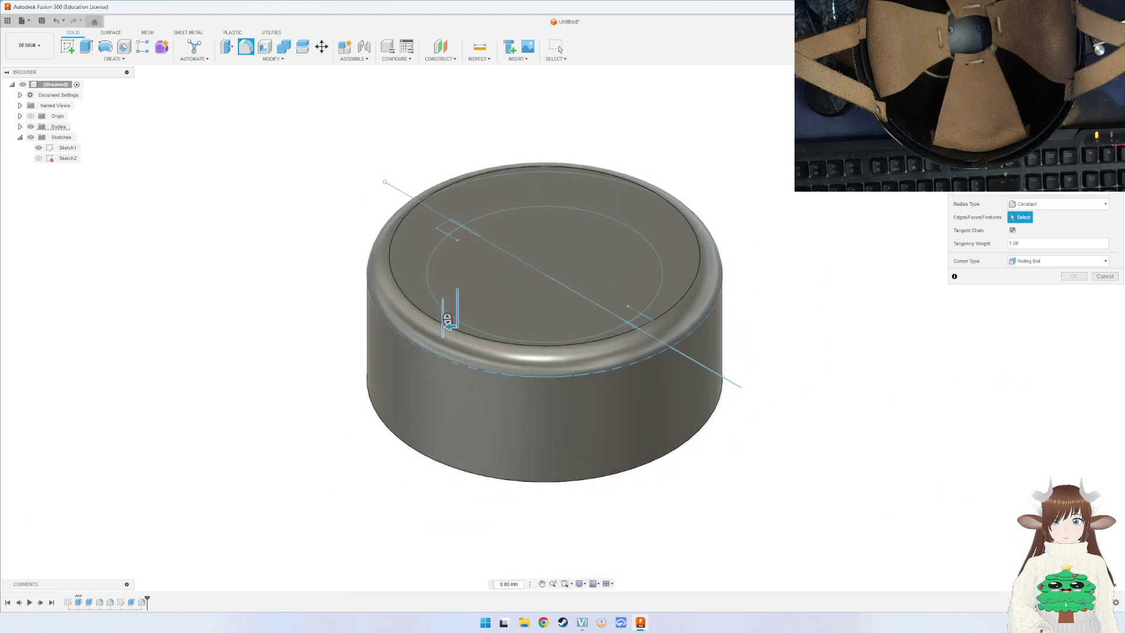
middle_click_drag(449, 389, 483, 417, "shift")
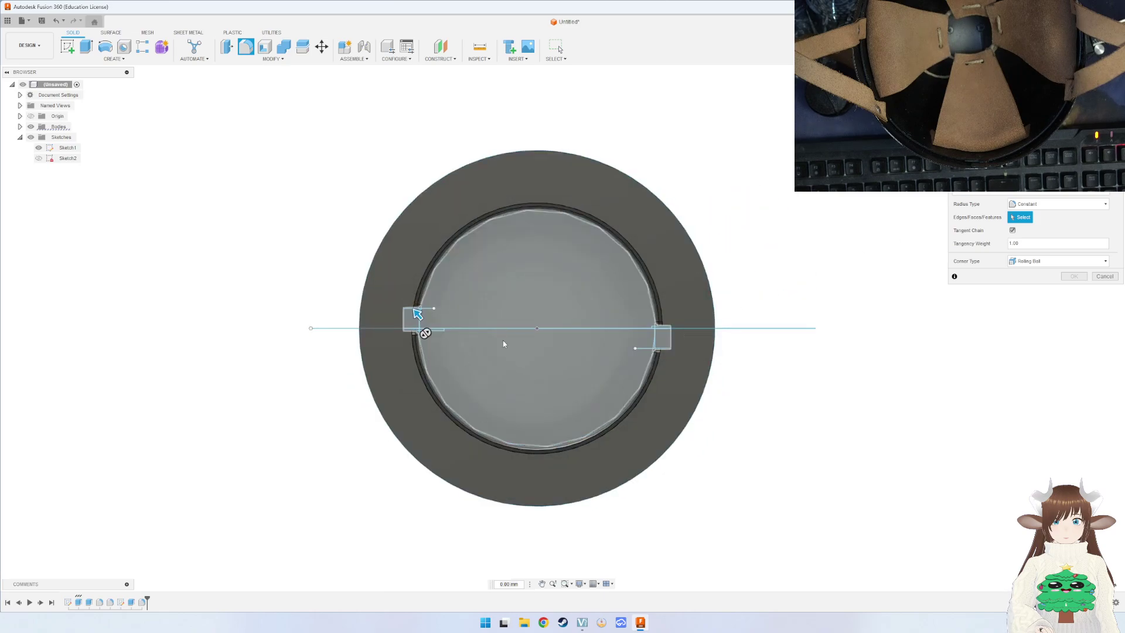
middle_click_drag(503, 344, 582, 223, "shift")
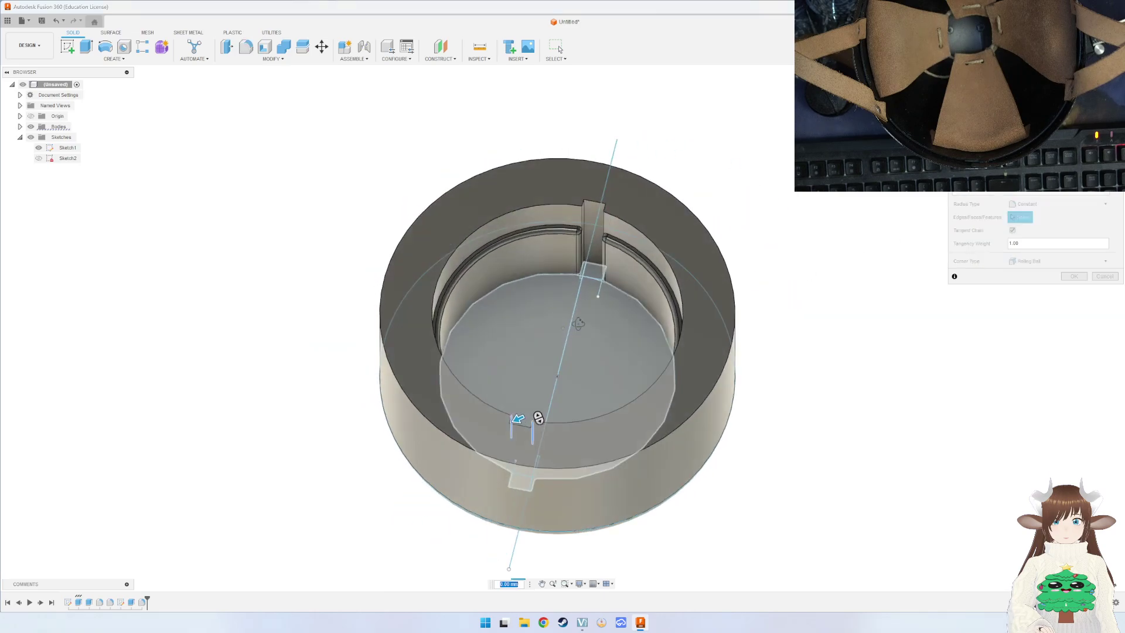
left_click(582, 223)
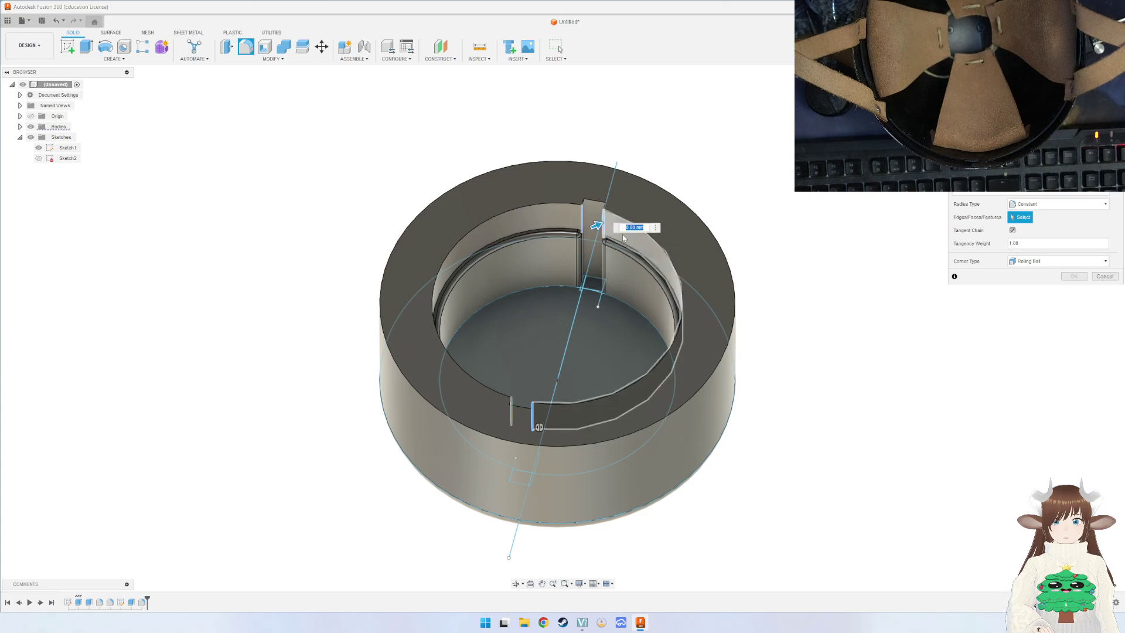
type("1")
key("Return")
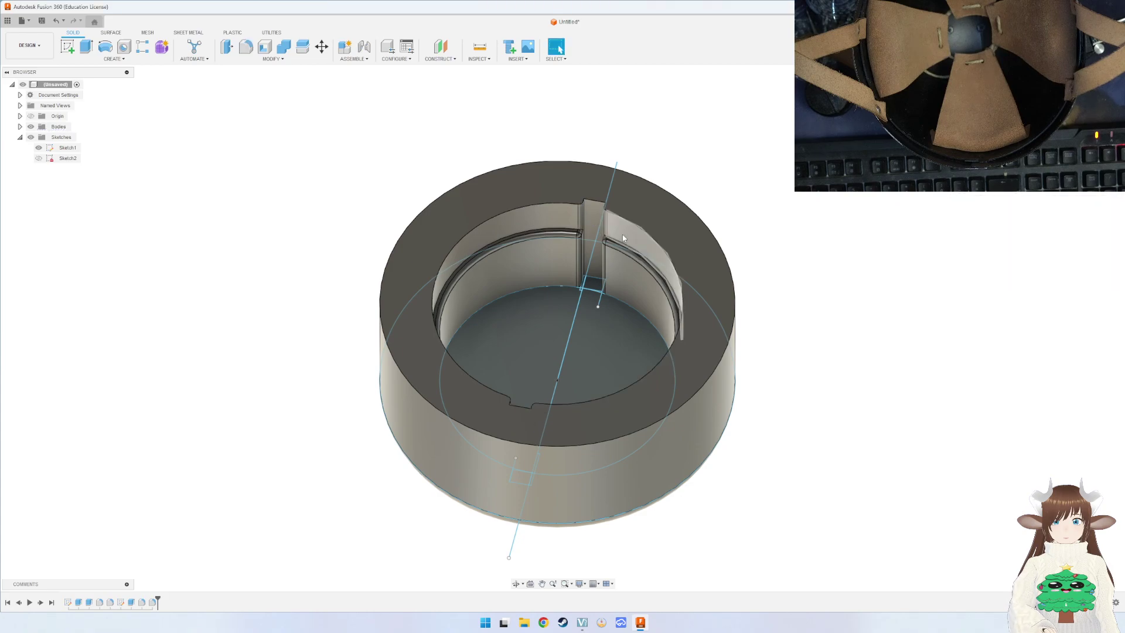
scroll(607, 206, "up", 5)
mouse_move(606, 205)
middle_mouse_down("shift")
mouse_move(551, 270)
mouse_move(766, 324)
mouse_move(567, 371)
middle_mouse_up("shift")
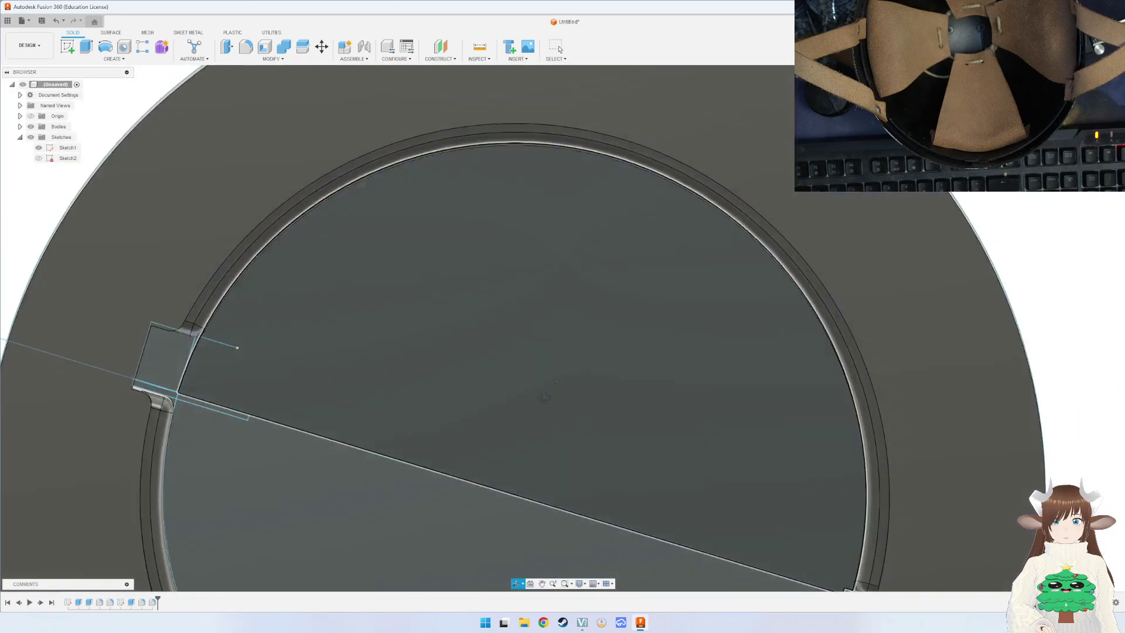
scroll(568, 375, "down", 5)
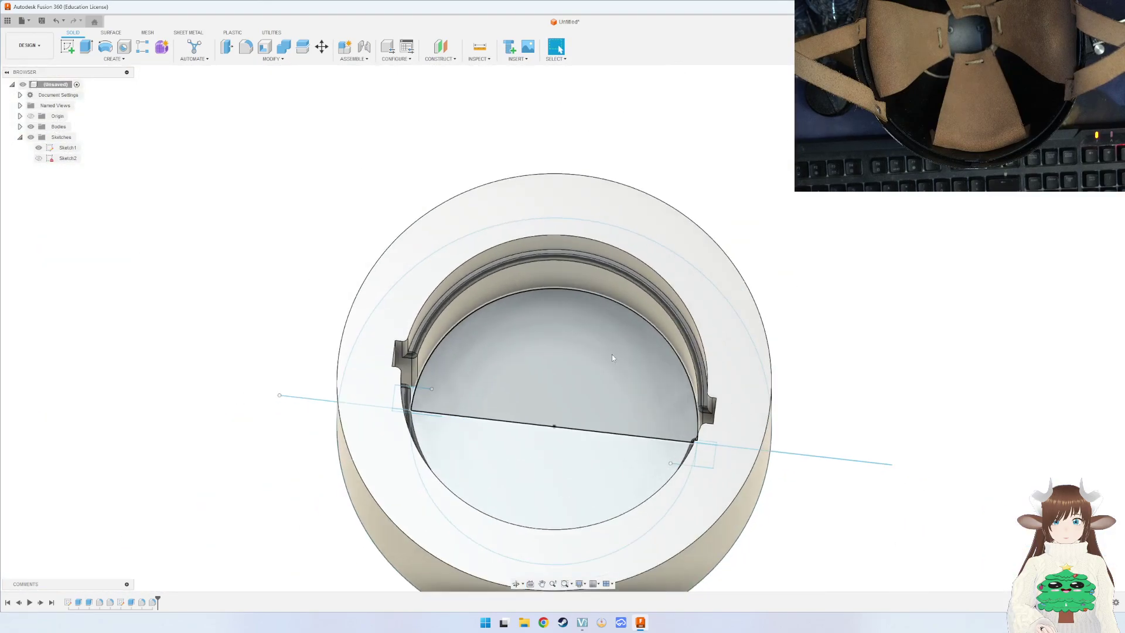
mouse_move(612, 354)
middle_mouse_down("shift")
mouse_move(658, 345)
mouse_move(615, 430)
middle_mouse_up("shift")
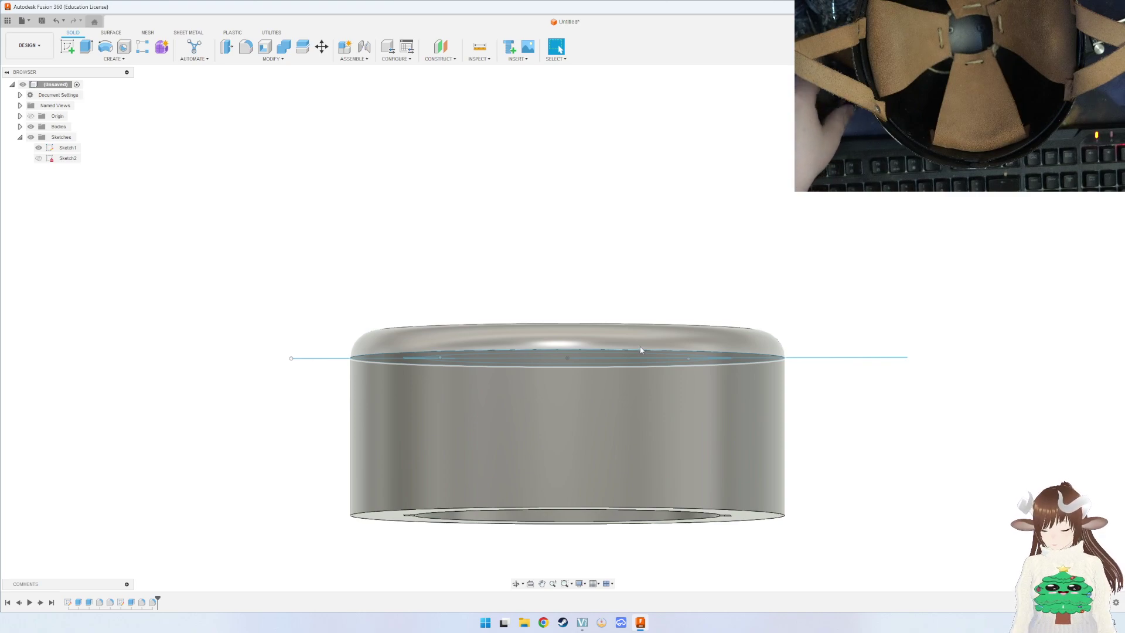
scroll(635, 344, "up", 2)
scroll(635, 345, "down", 5)
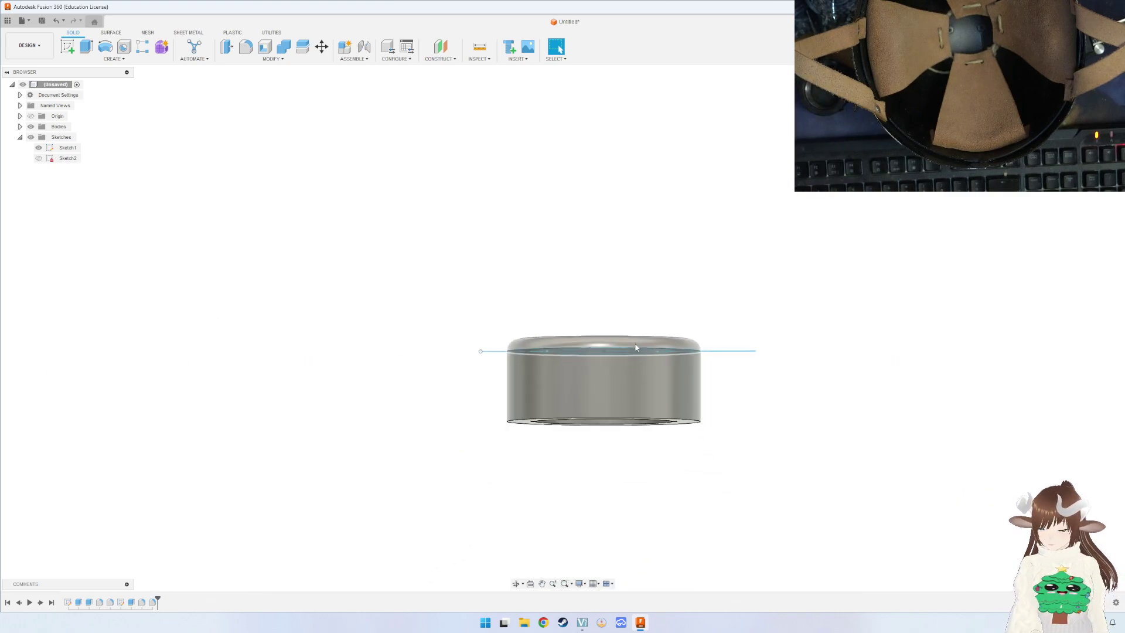
middle_click_drag(635, 452, 621, 410, "shift")
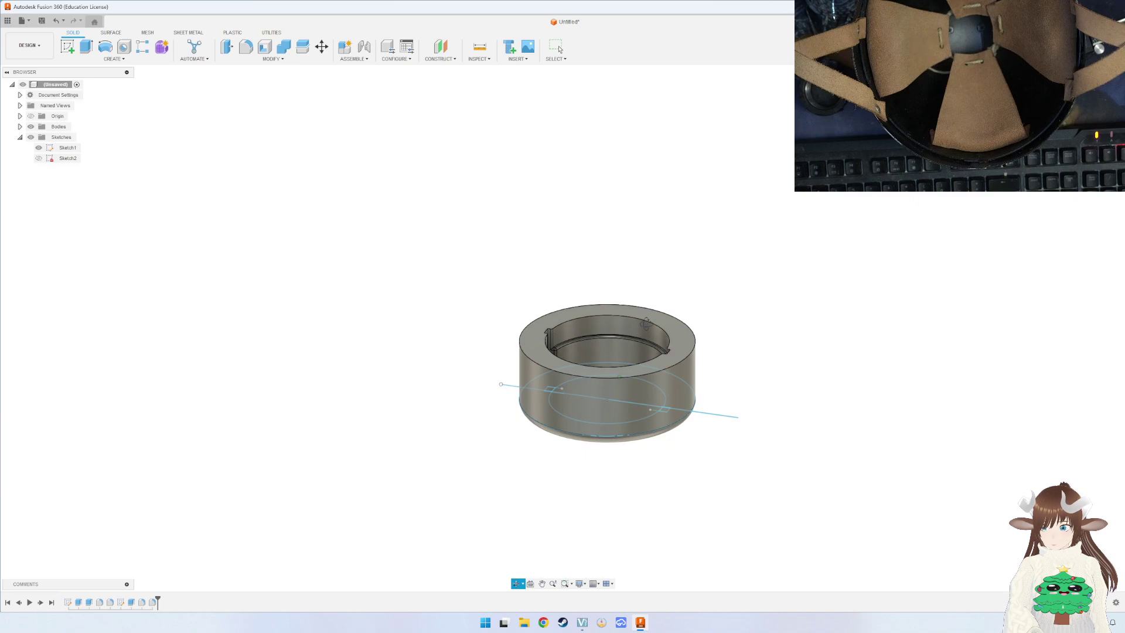
middle_click_drag(645, 324, 639, 311, "shift")
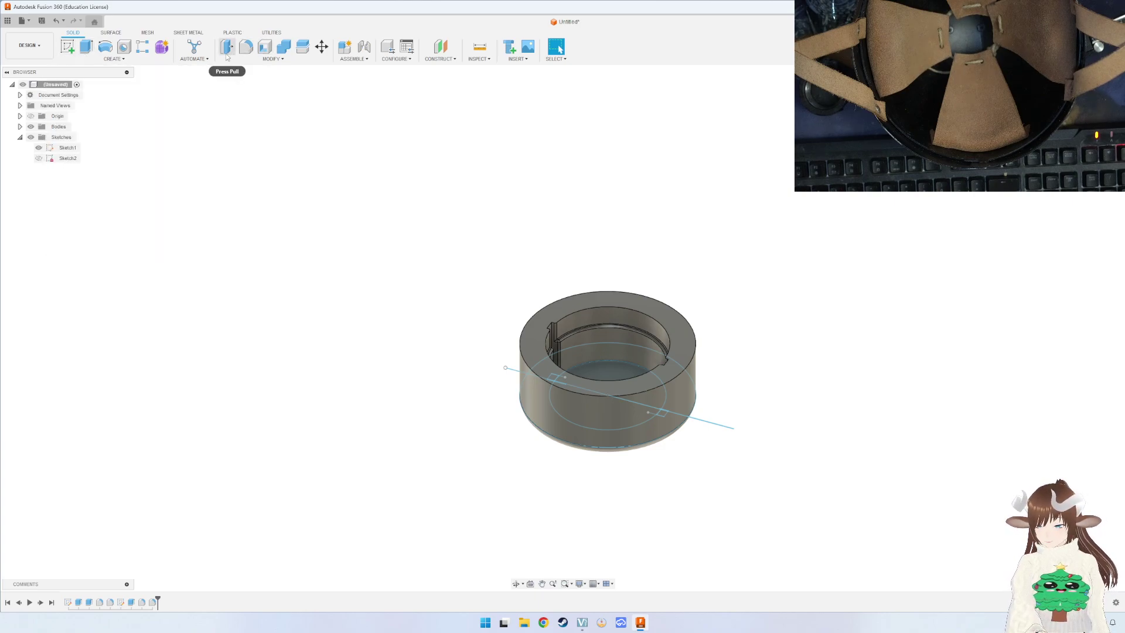
Sketch a 190 mm diameter circle around the ring and finish the sketch.
left_click(69, 51)
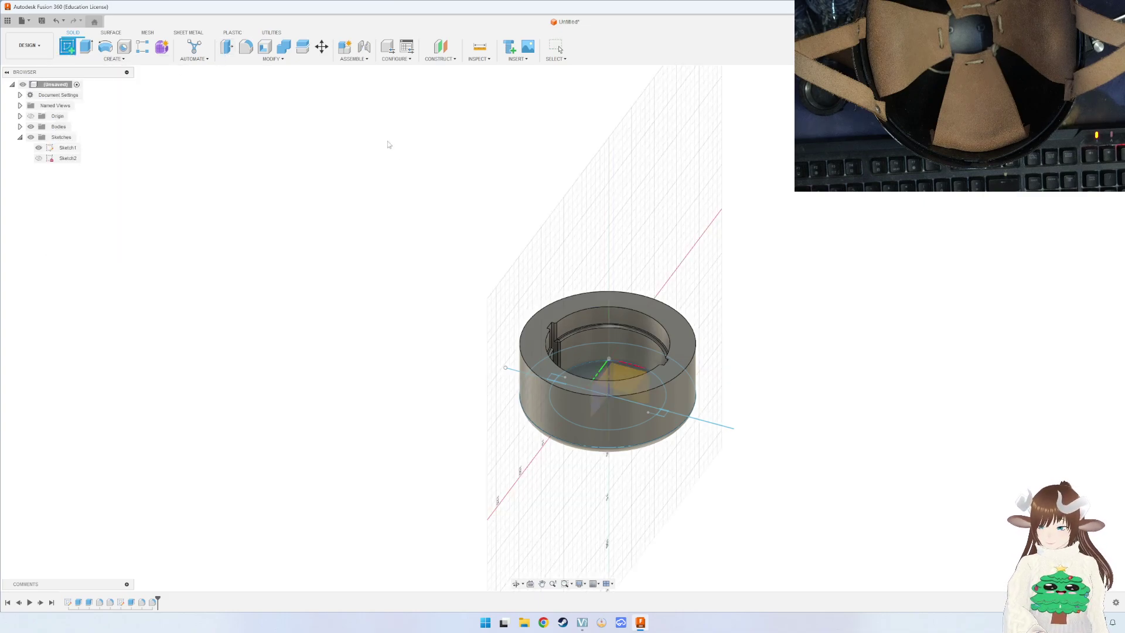
left_click(539, 336)
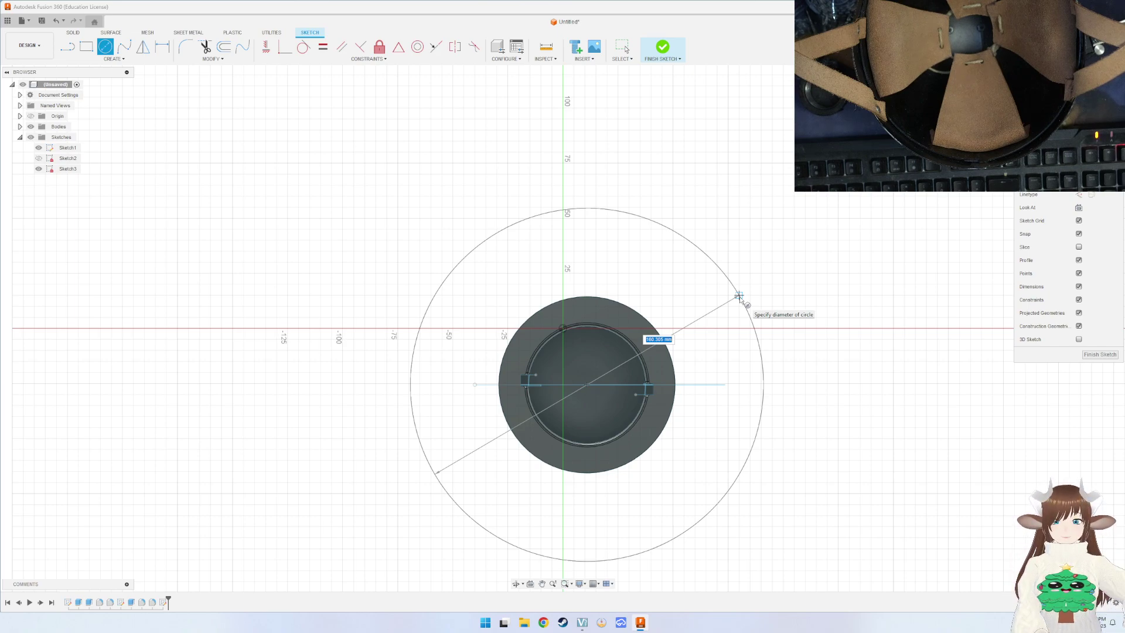
key("Tab")
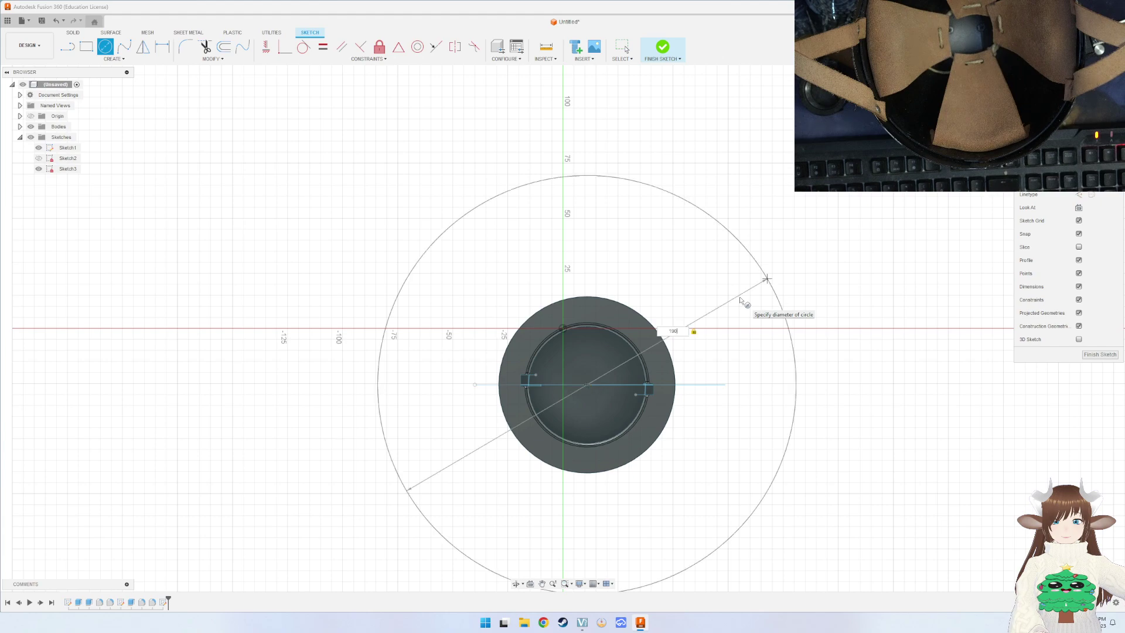
key("Return")
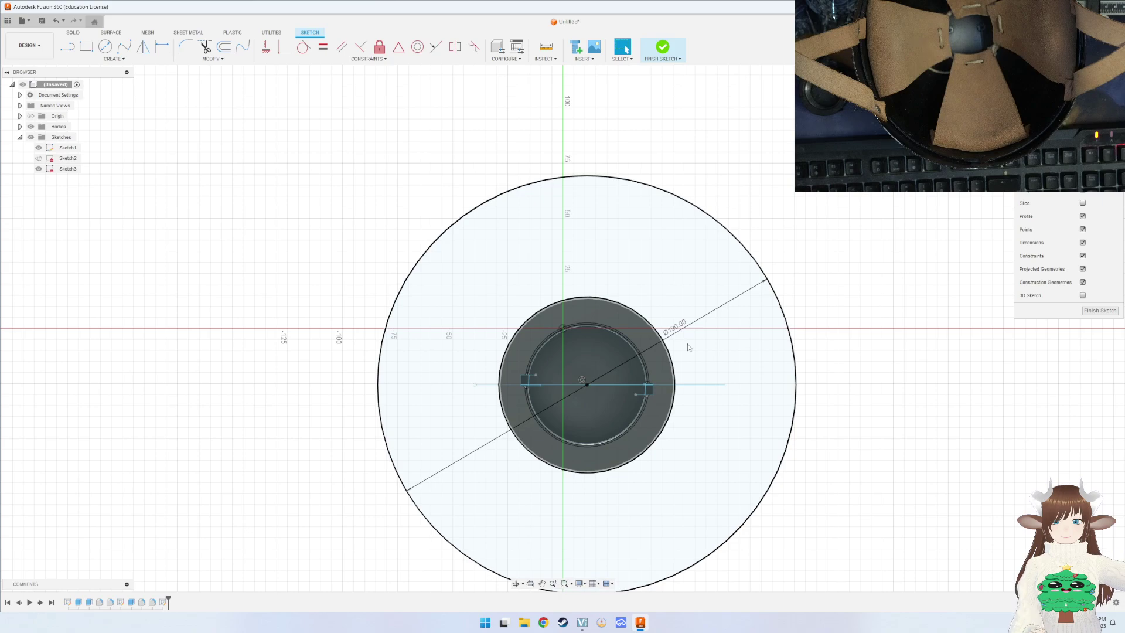
mouse_move(850, 403)
middle_mouse_down()
mouse_move(734, 249)
mouse_move(719, 319)
mouse_move(704, 262)
middle_mouse_up()
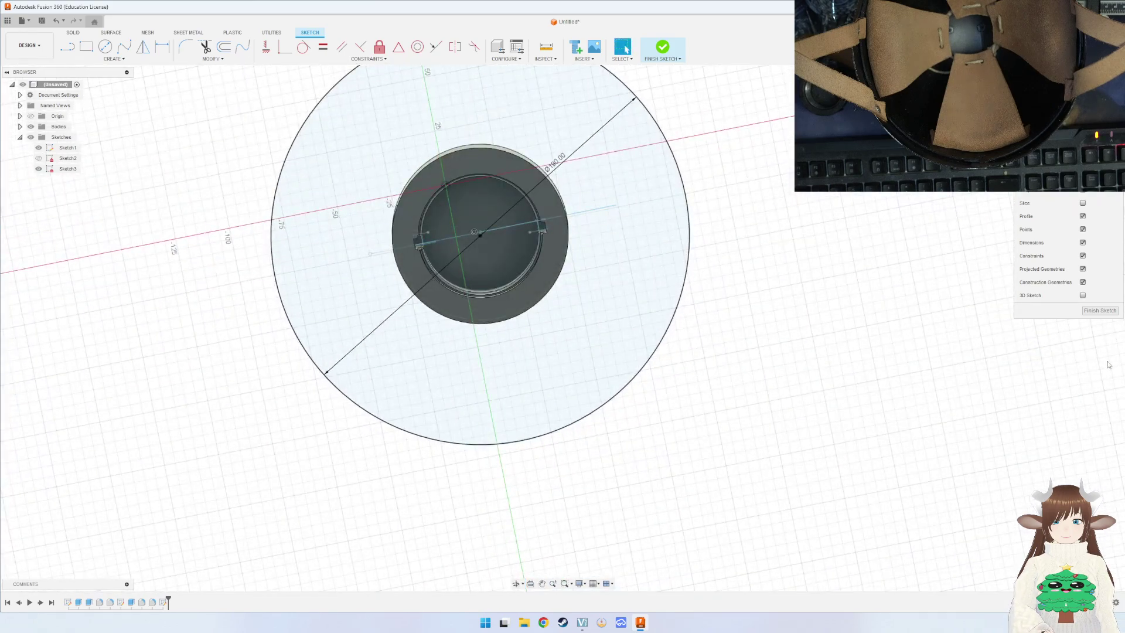
left_click(1107, 316)
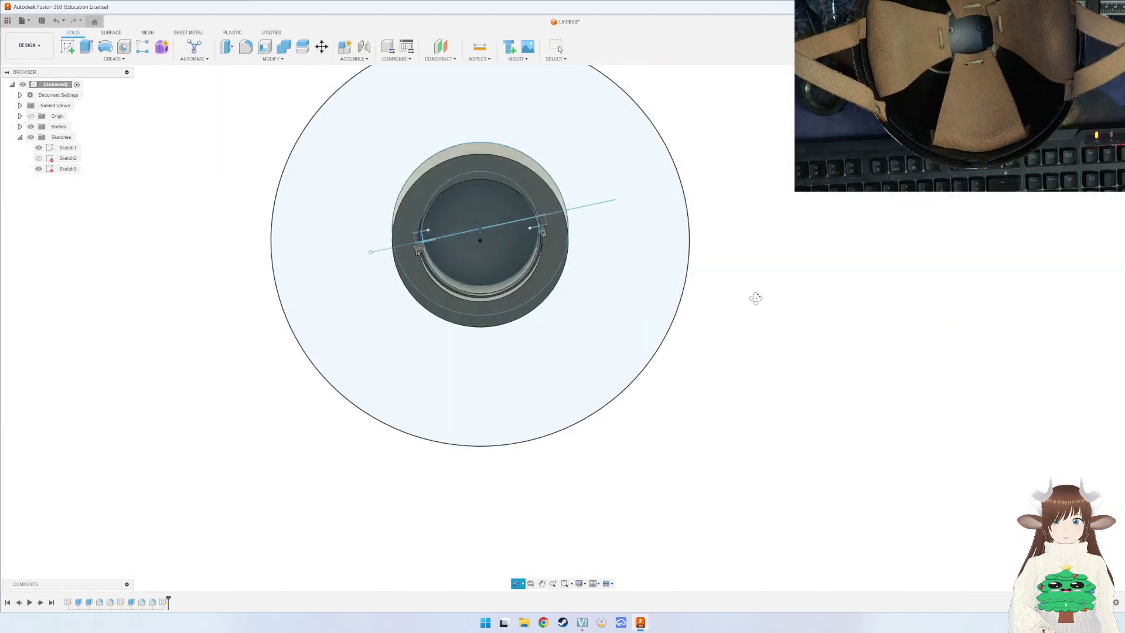
Extrude the 190 mm circle's ring profile 78 mm (110-32) as a new body with a central hole.
key("e")
left_click(605, 292)
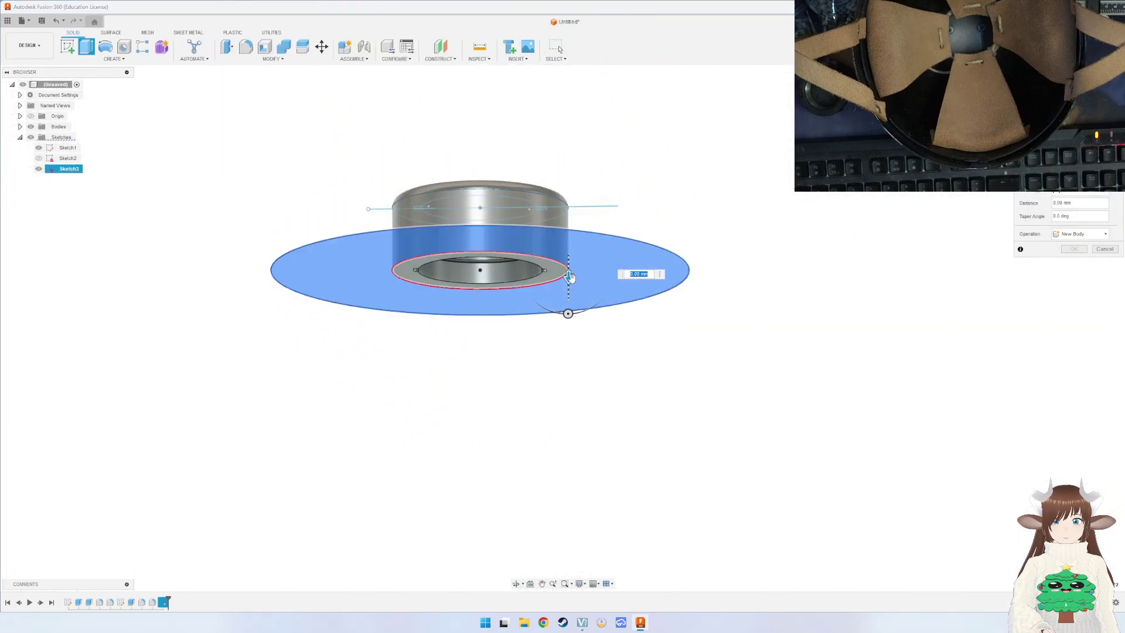
left_click_drag(568, 312, 551, 492)
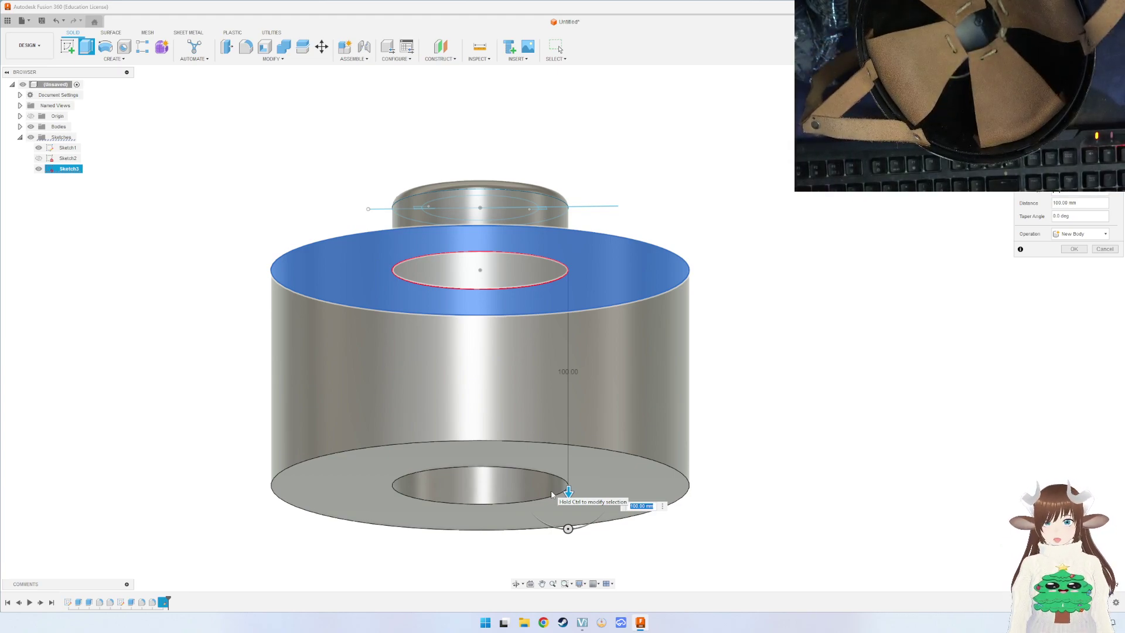
type("10-")
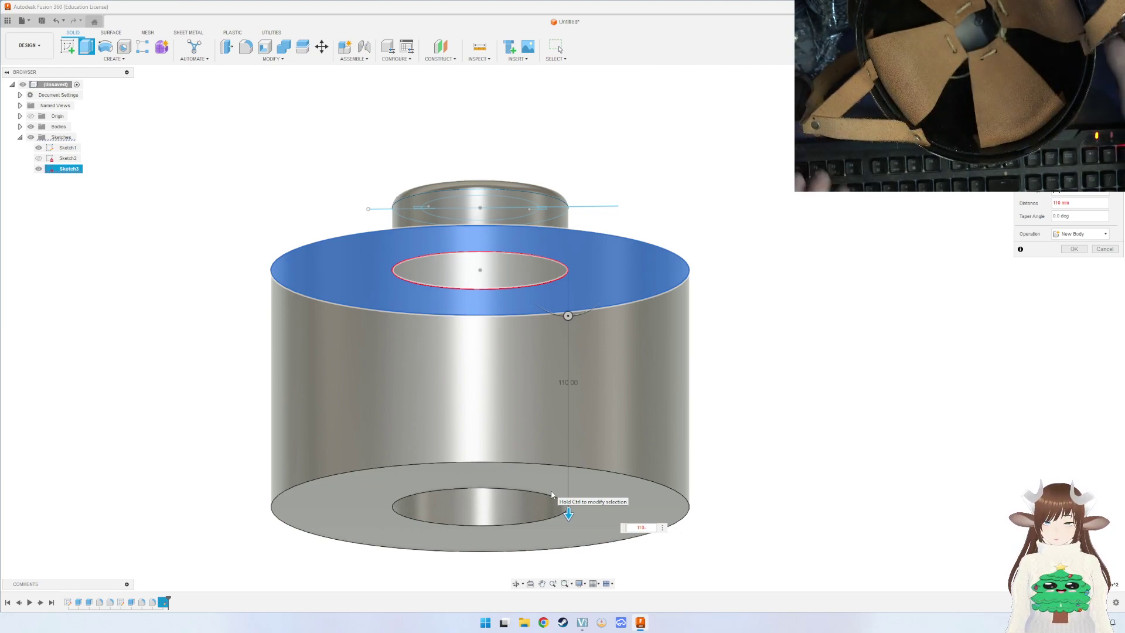
type("32")
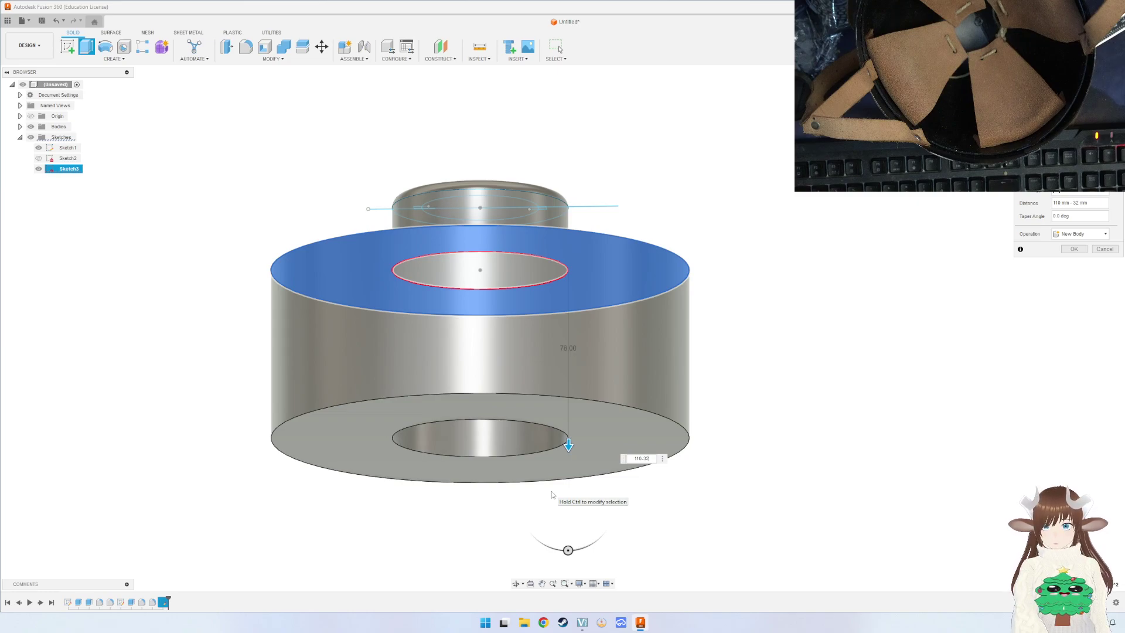
key("Return")
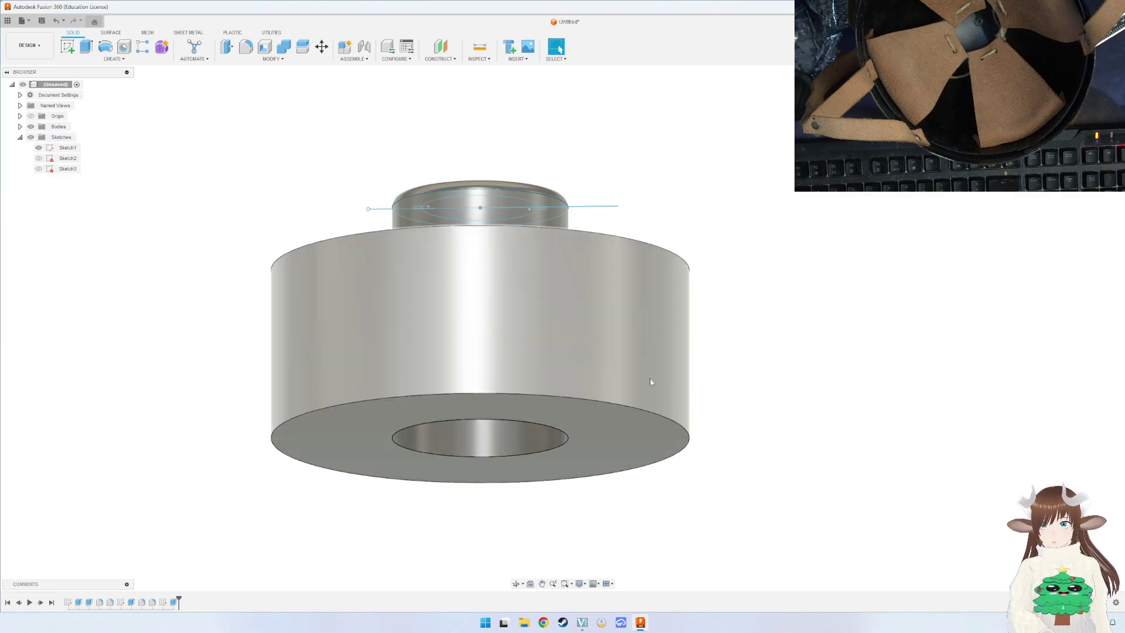
mouse_move(651, 382)
middle_mouse_down("shift")
mouse_move(648, 343)
mouse_move(509, 382)
mouse_move(343, 193)
middle_mouse_up("shift")
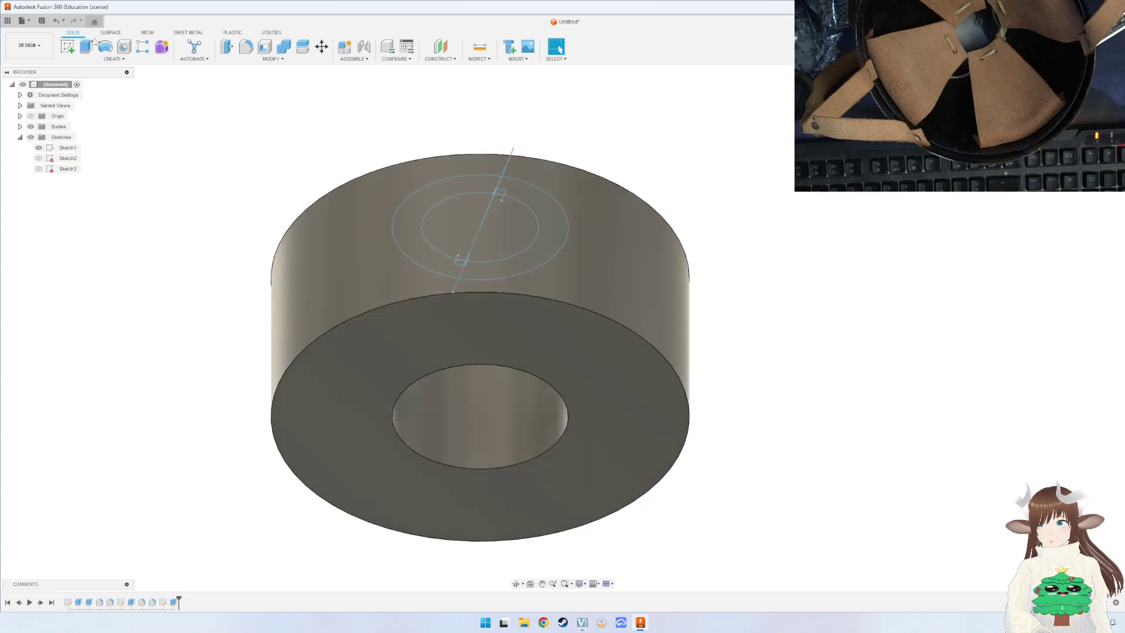
On the bottom face, sketch a centred circle matching the outer edge and begin extruding its ring profile.
left_click(617, 381)
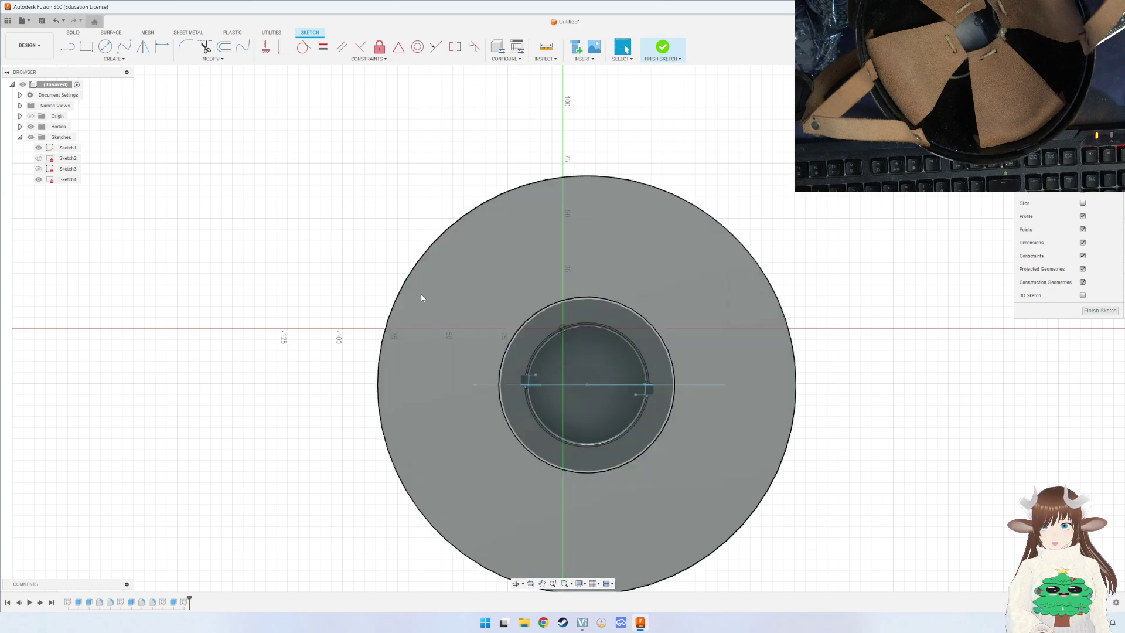
key("c")
left_click(587, 385)
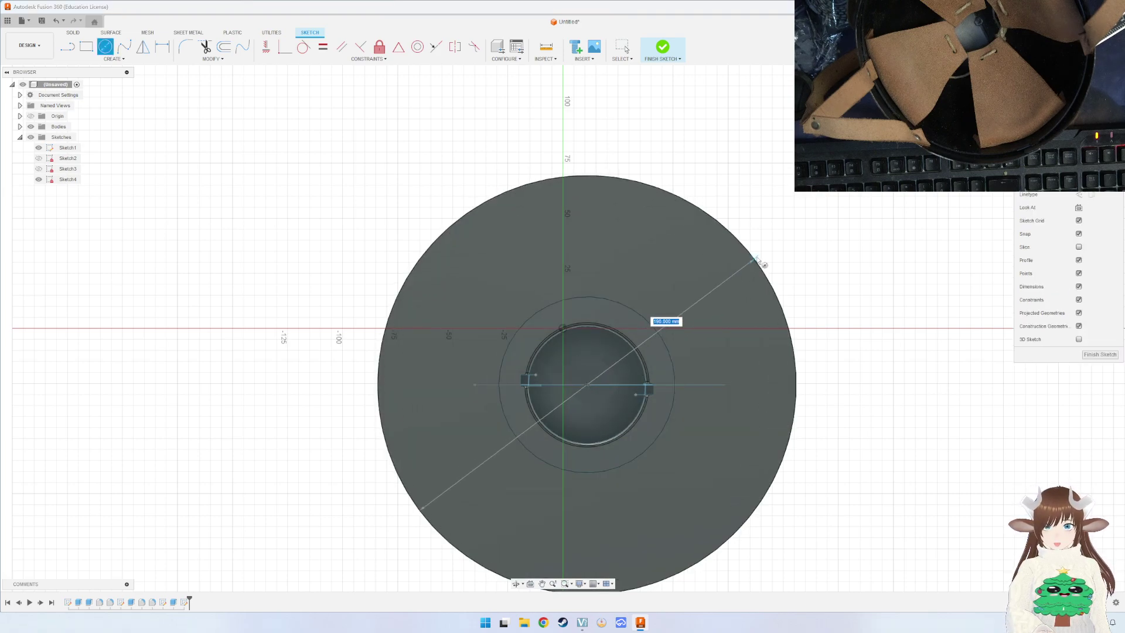
left_click(755, 261)
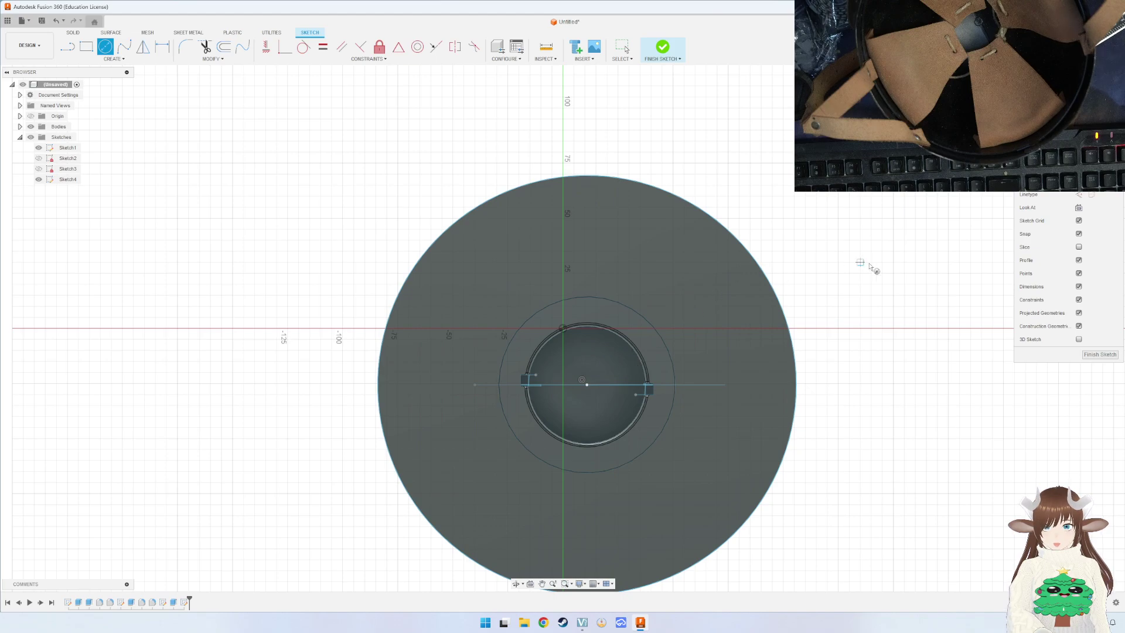
left_click(1094, 352)
key("e")
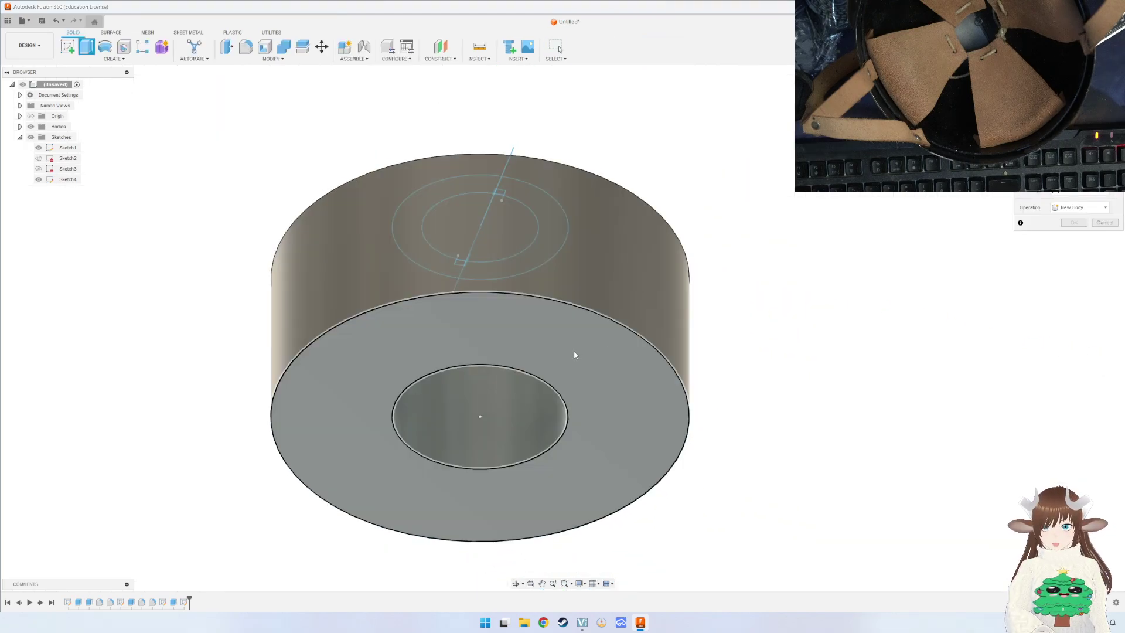
left_click(576, 354)
Abandon the 15*2.5 ring extrusion and start a new sketch on the body's bottom face.
mouse_move(731, 307)
middle_mouse_down("shift")
mouse_move(649, 401)
mouse_move(491, 466)
middle_mouse_up("shift")
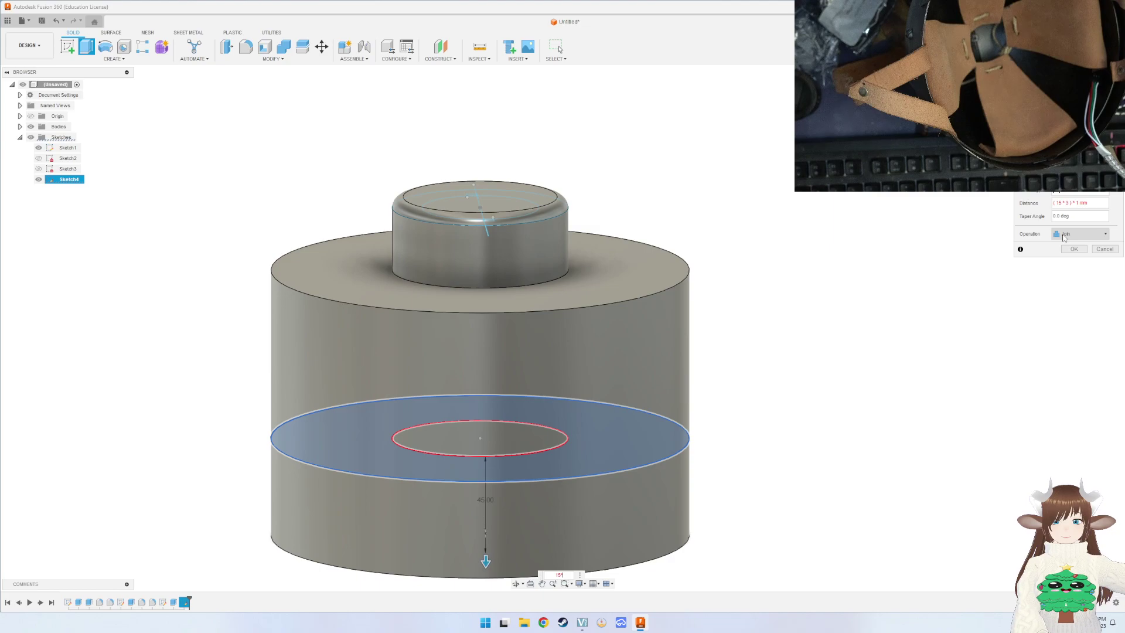
key("BackSpace")
type("2.5")
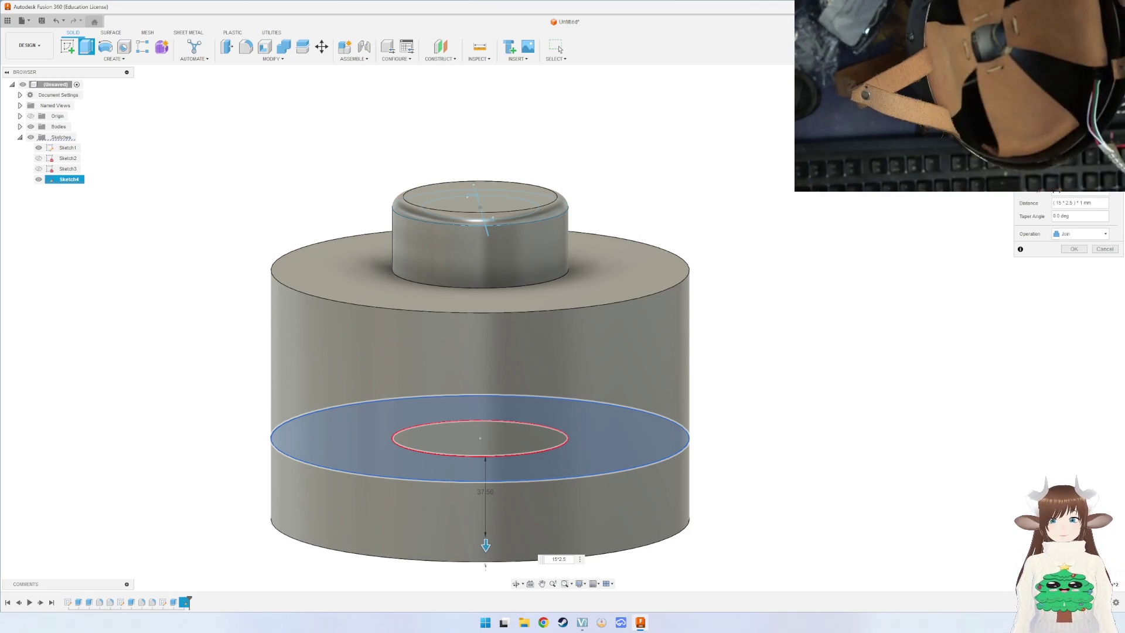
left_click(114, 59)
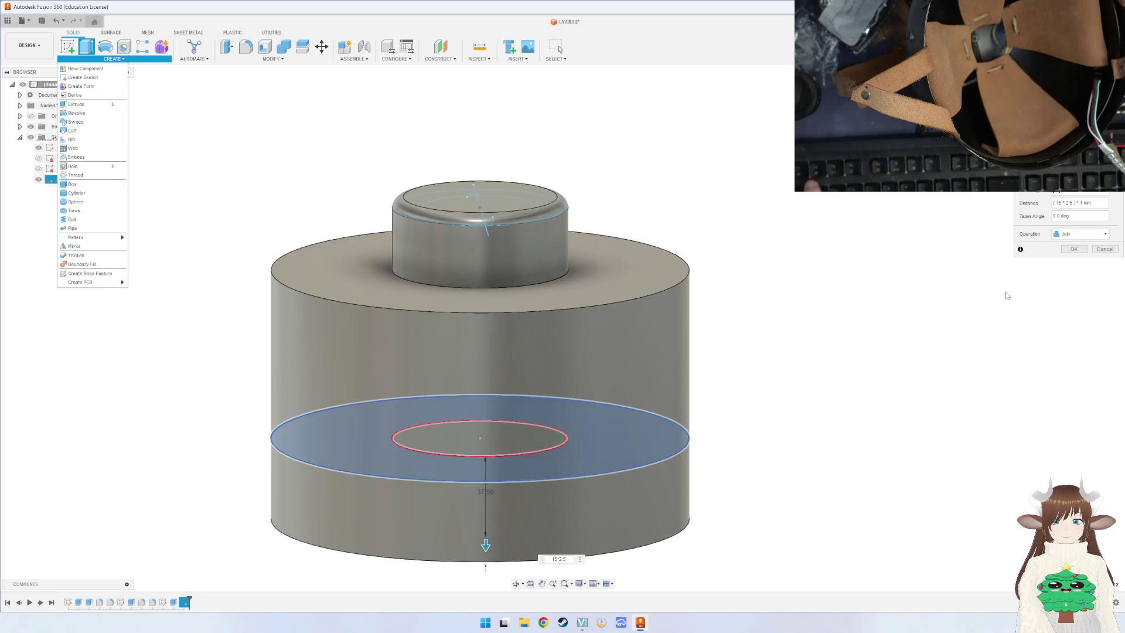
left_click(1105, 248)
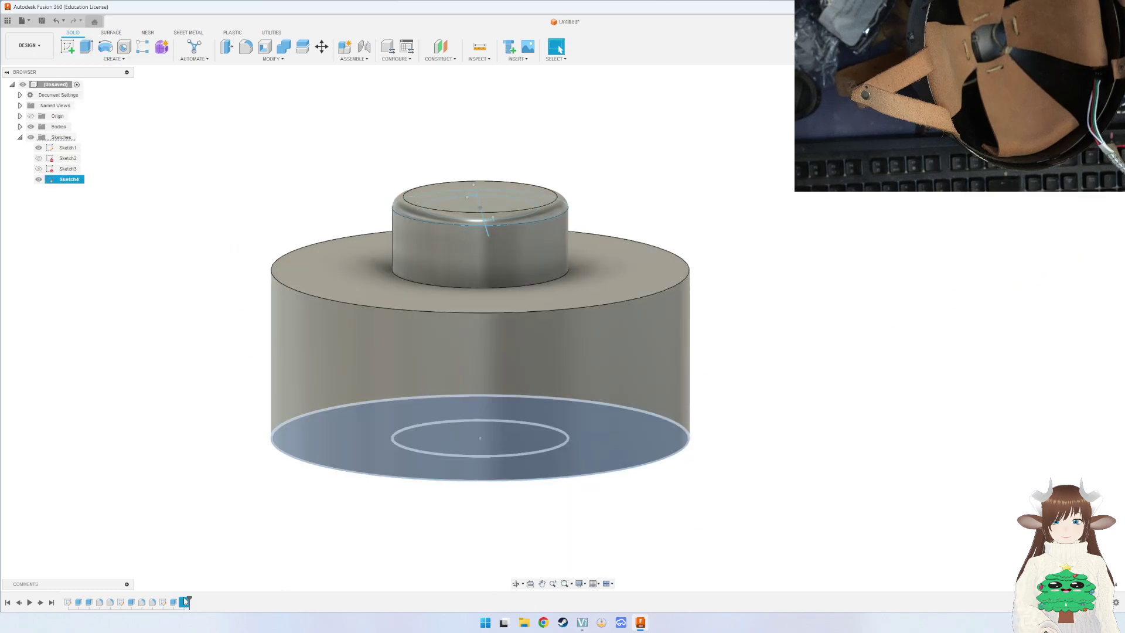
left_click(480, 439)
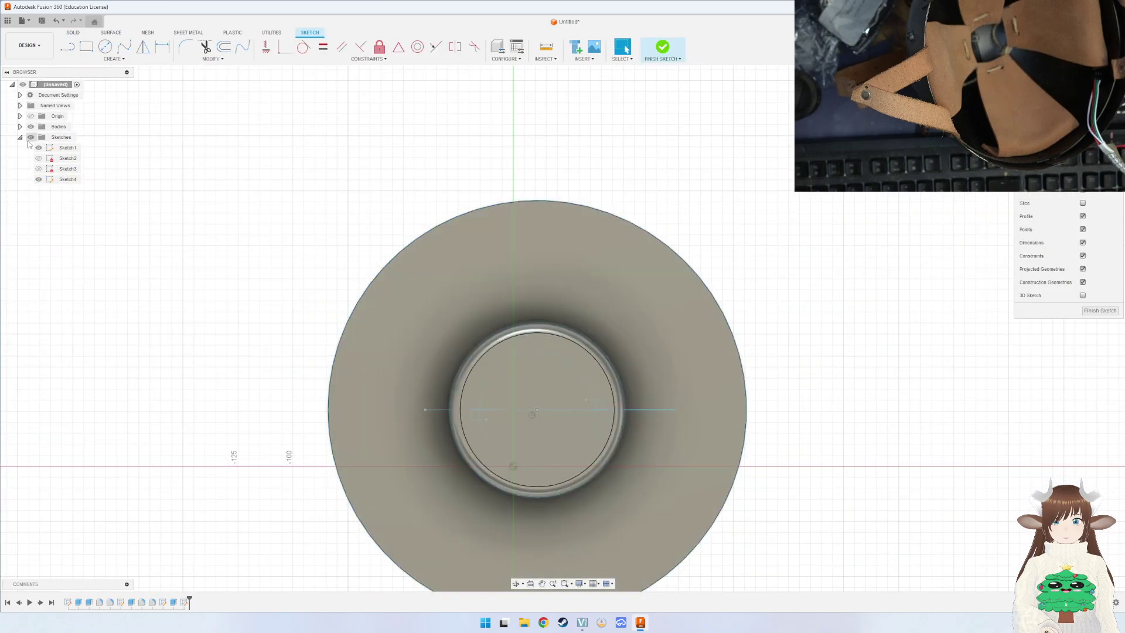
Hide the bodies and Sketch2, then draw a 9 in circle centred on the base.
left_click(31, 127)
middle_click_drag(464, 324, 405, 235)
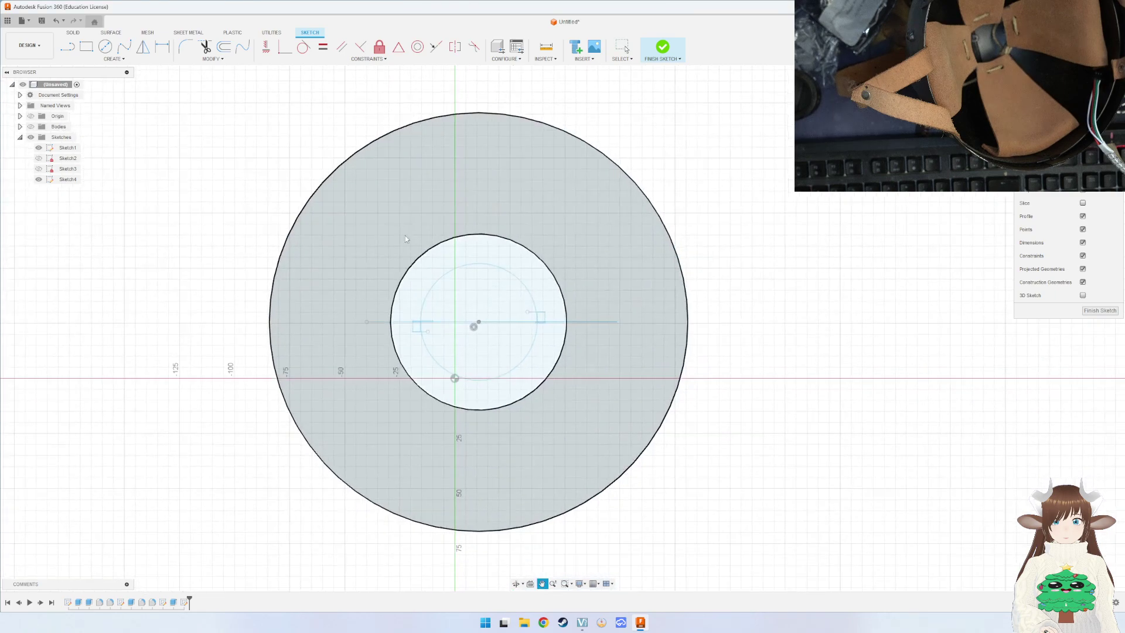
left_click(38, 158)
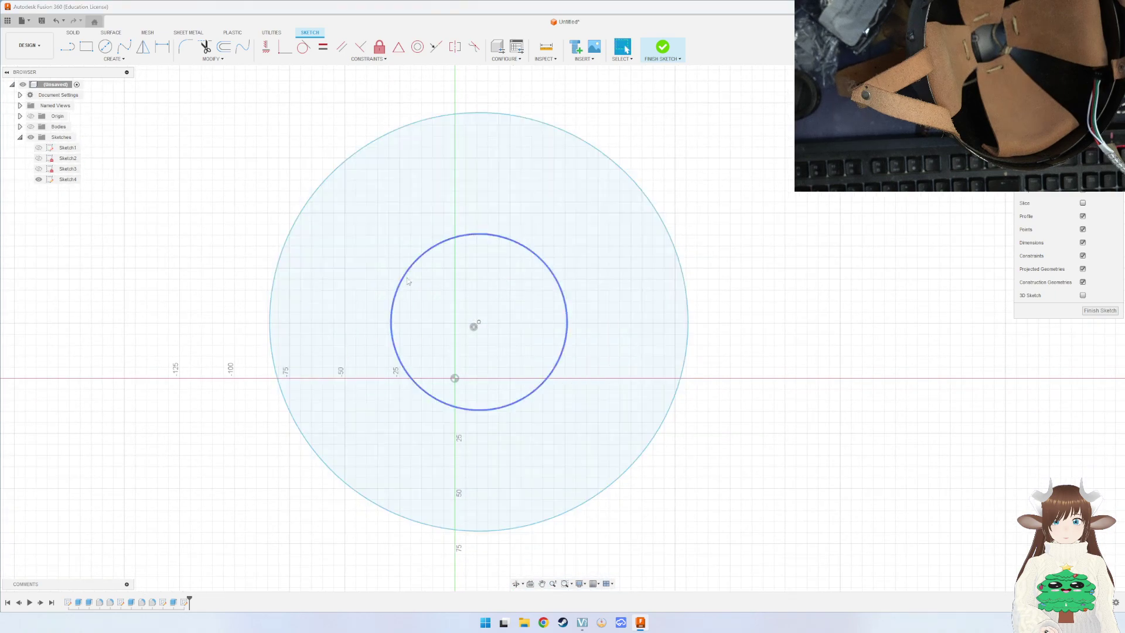
key("c")
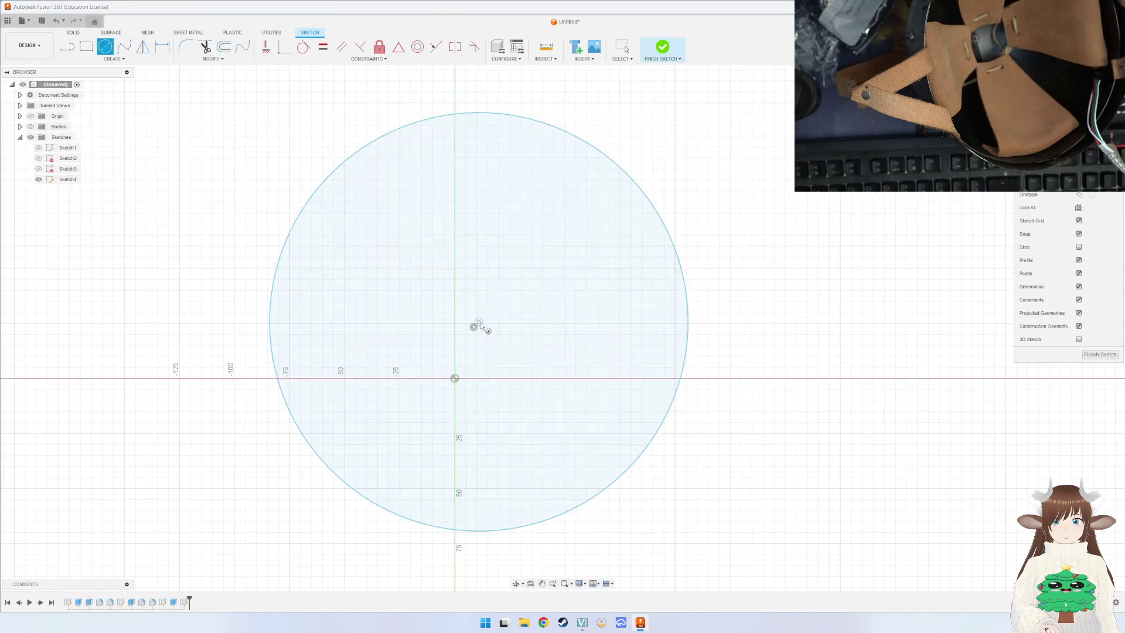
left_click(478, 322)
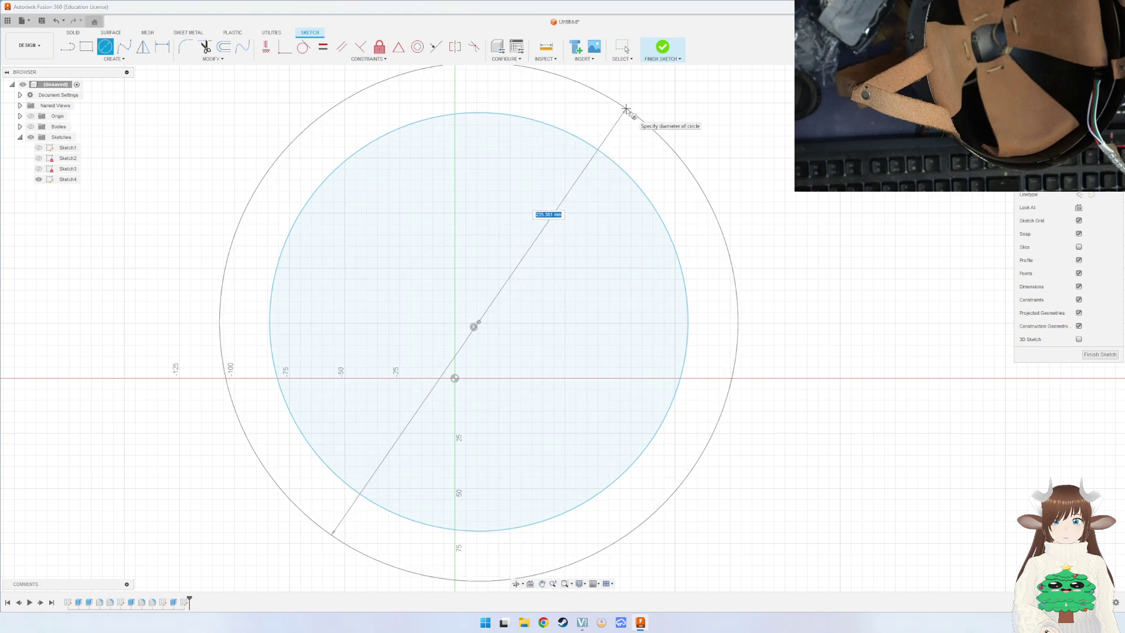
type("9")
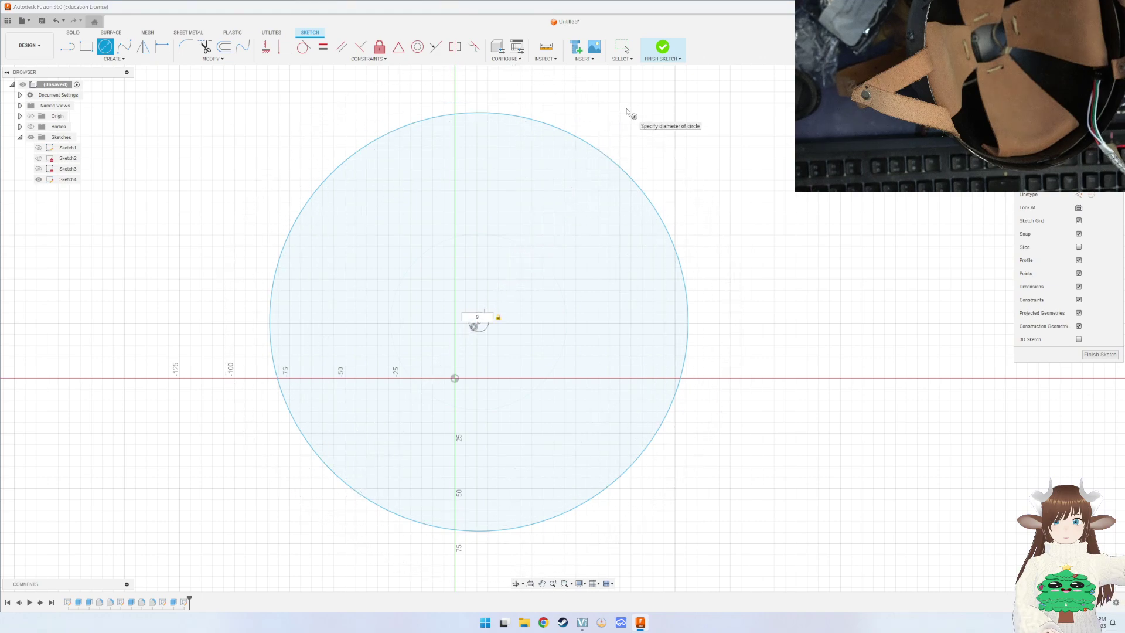
type("in")
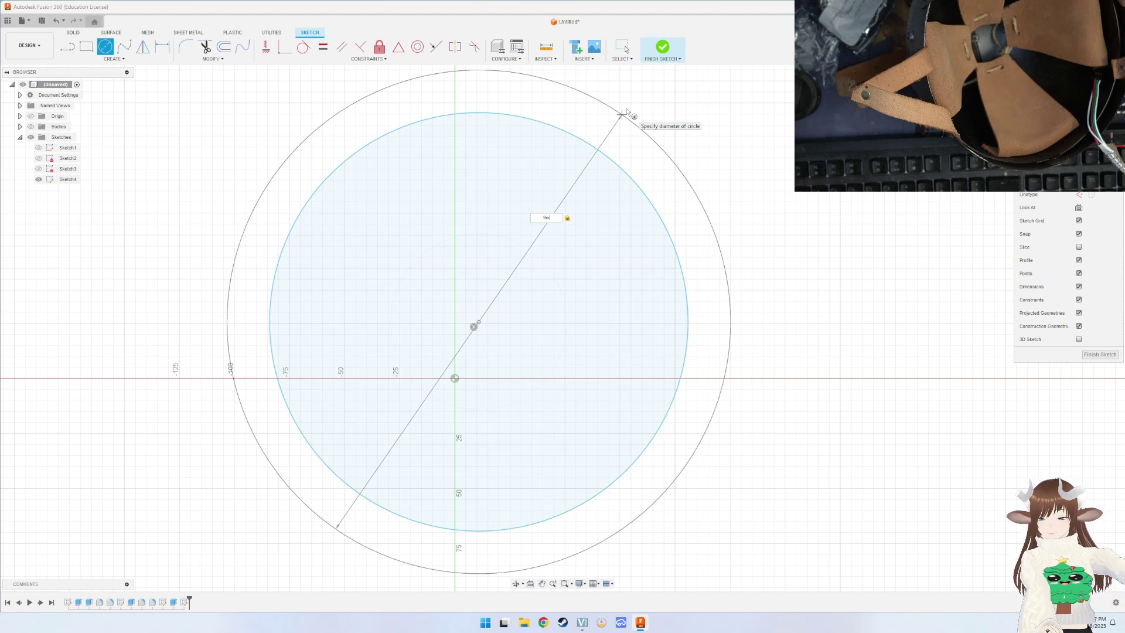
key("Return")
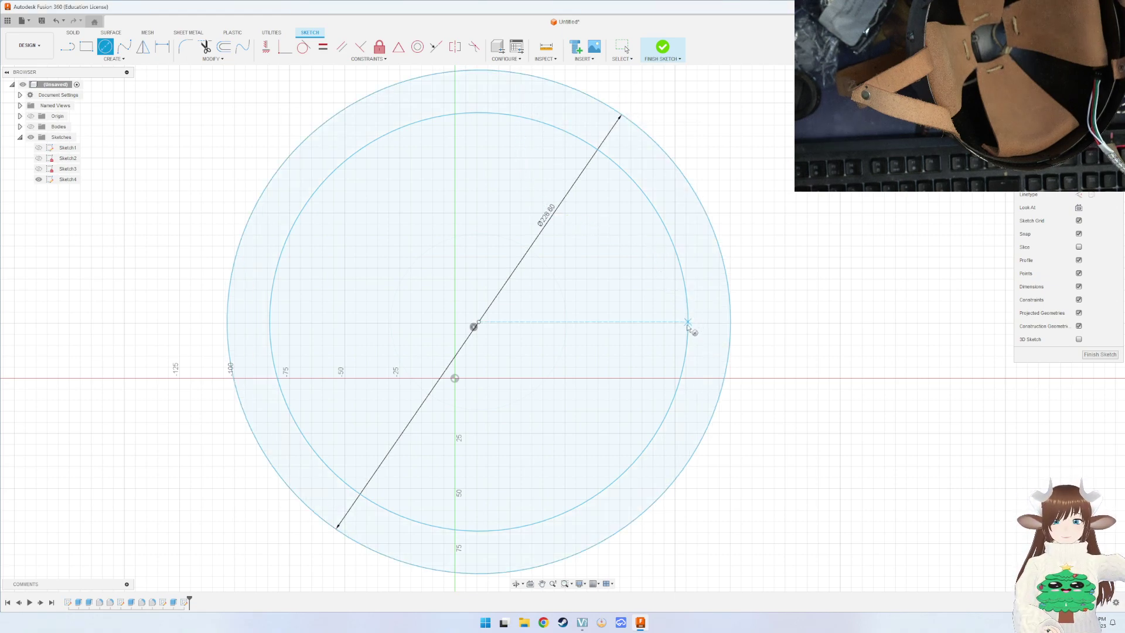
Draw horizontal and vertical lines edge to edge across the 9-inch circle through its centre.
left_click(120, 48)
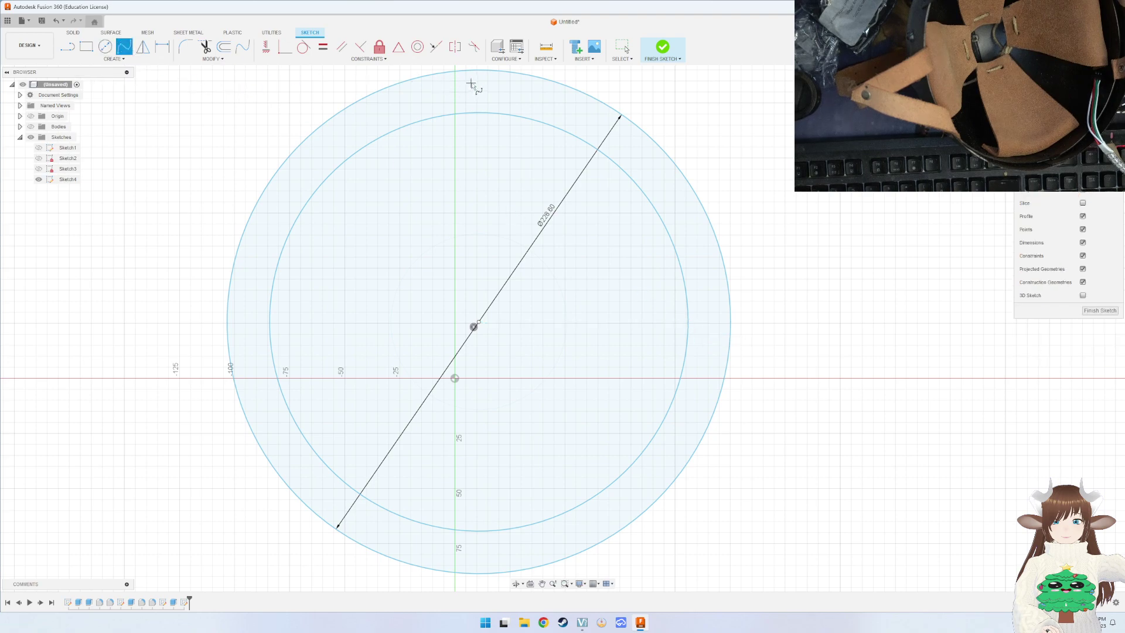
key("l")
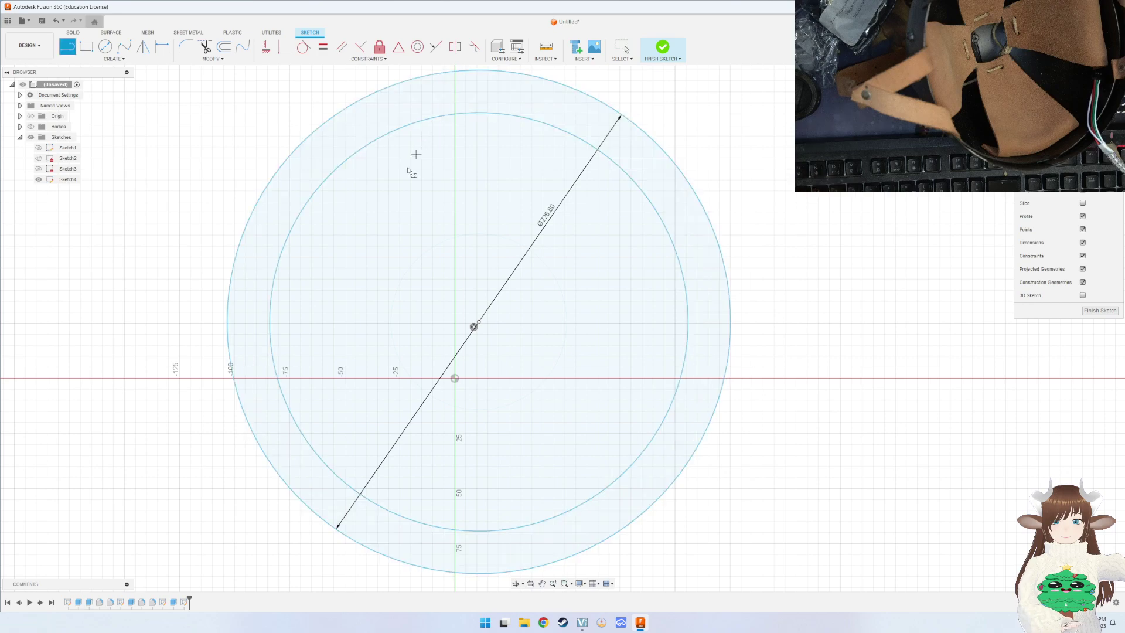
left_click(479, 322)
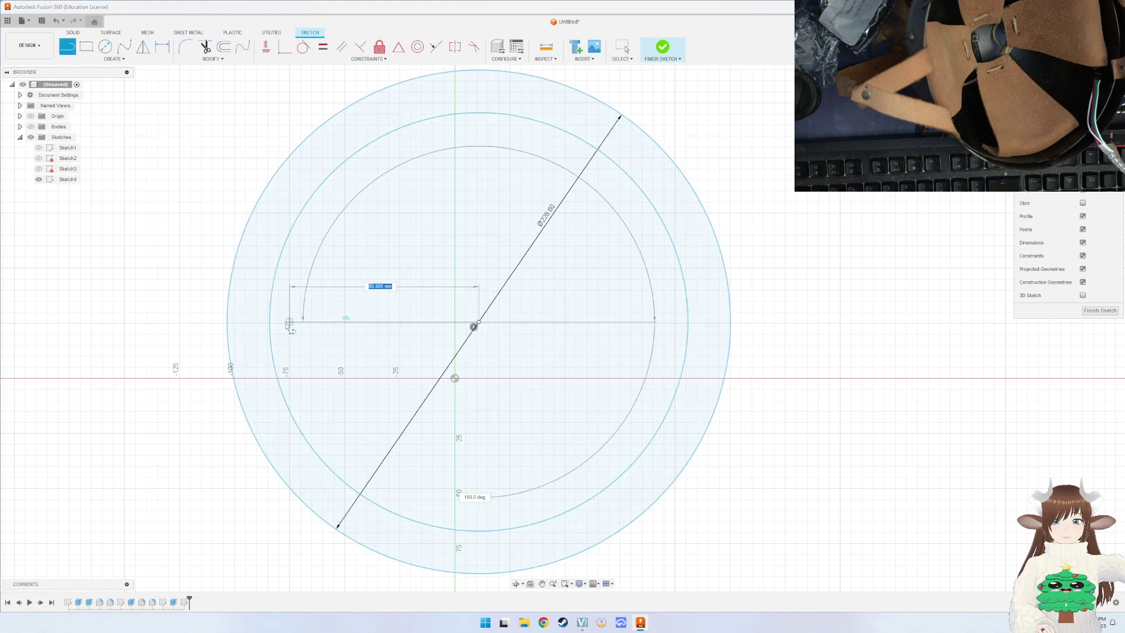
left_click(227, 322)
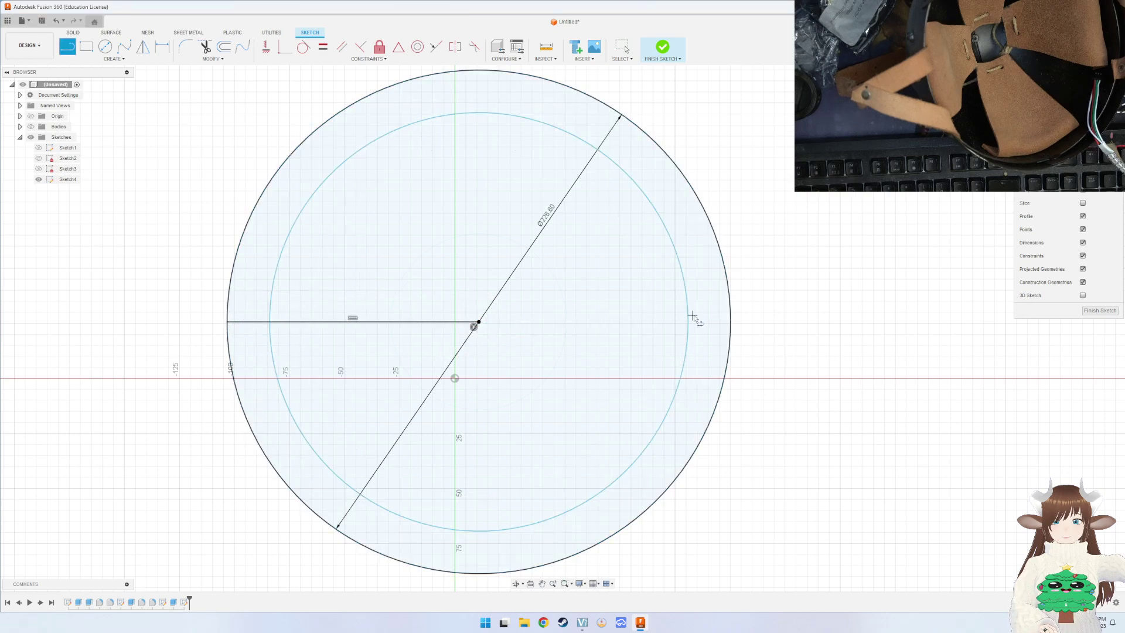
left_click(731, 322)
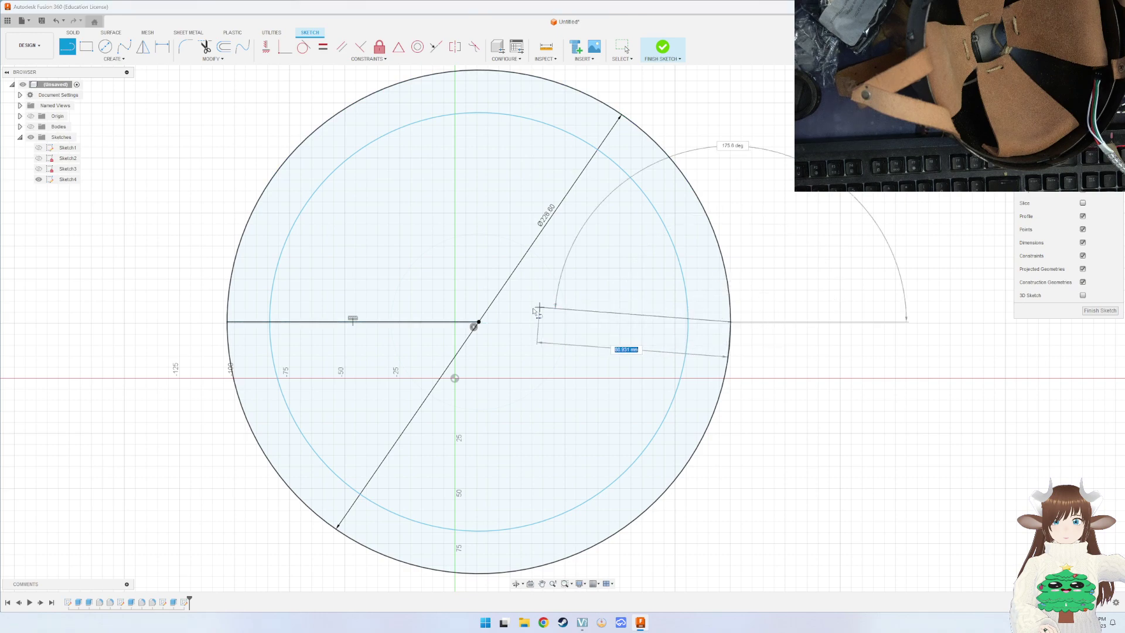
left_click(478, 322)
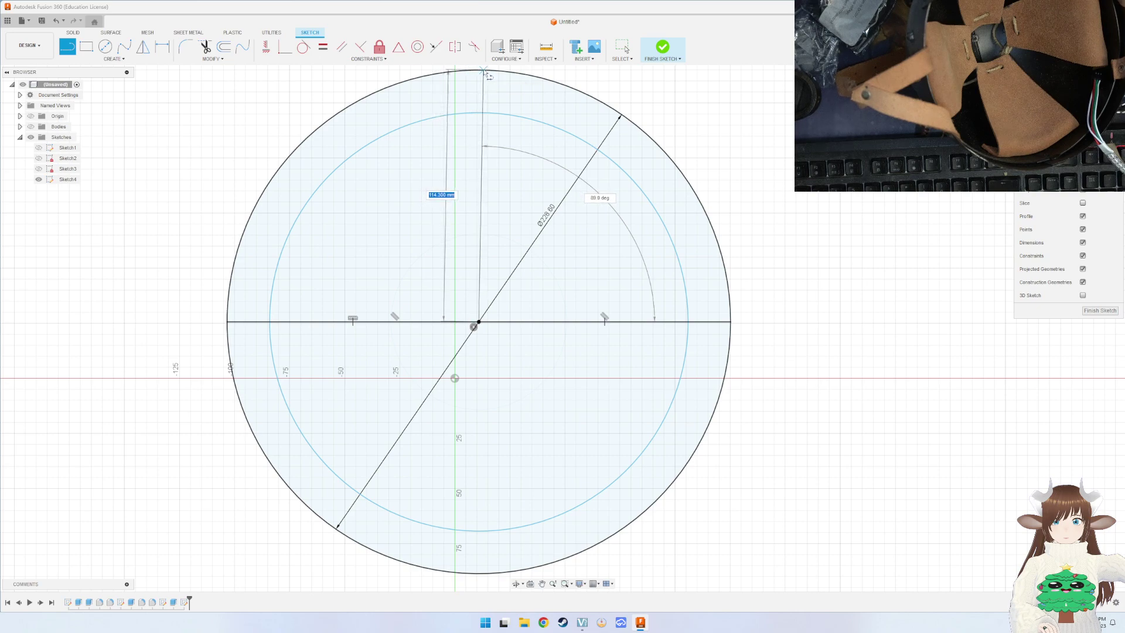
double_click(479, 71)
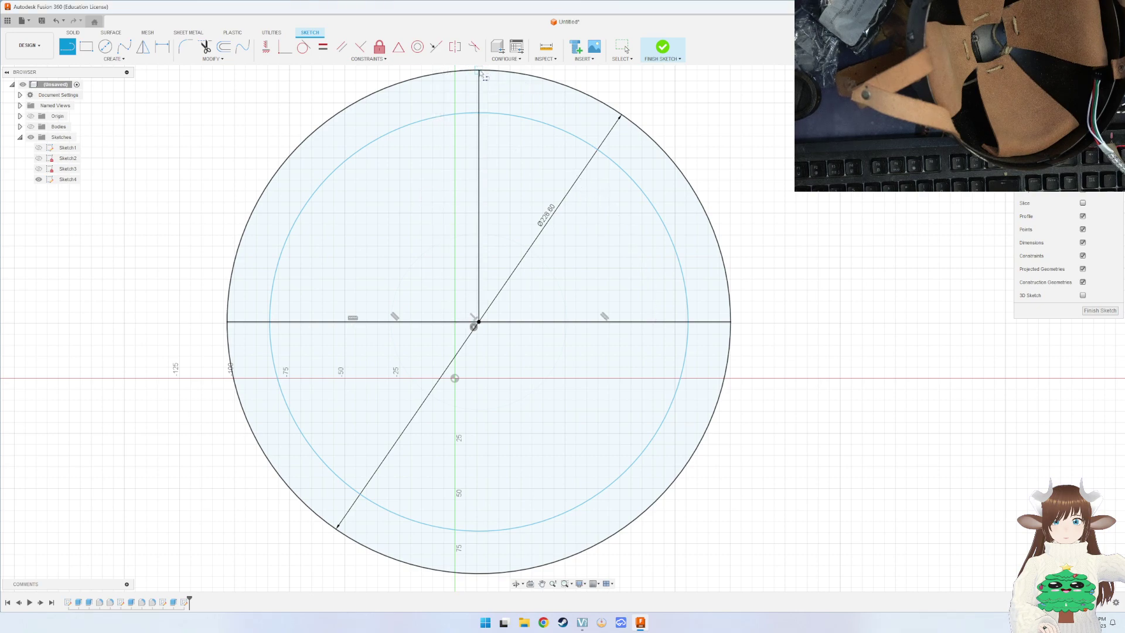
left_click(479, 70)
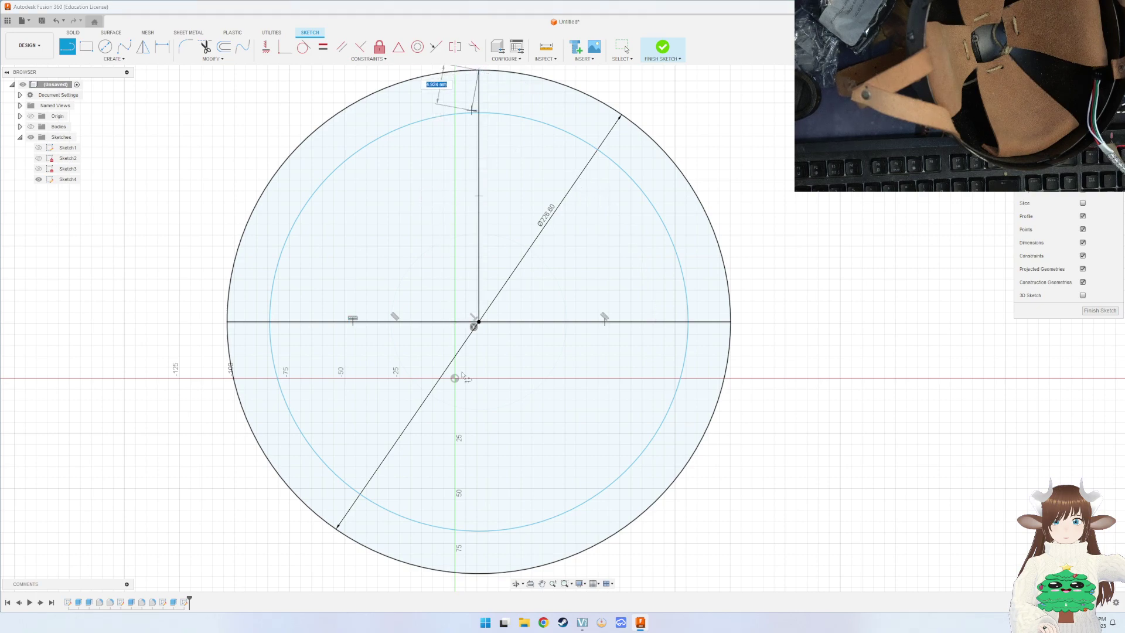
double_click(479, 573)
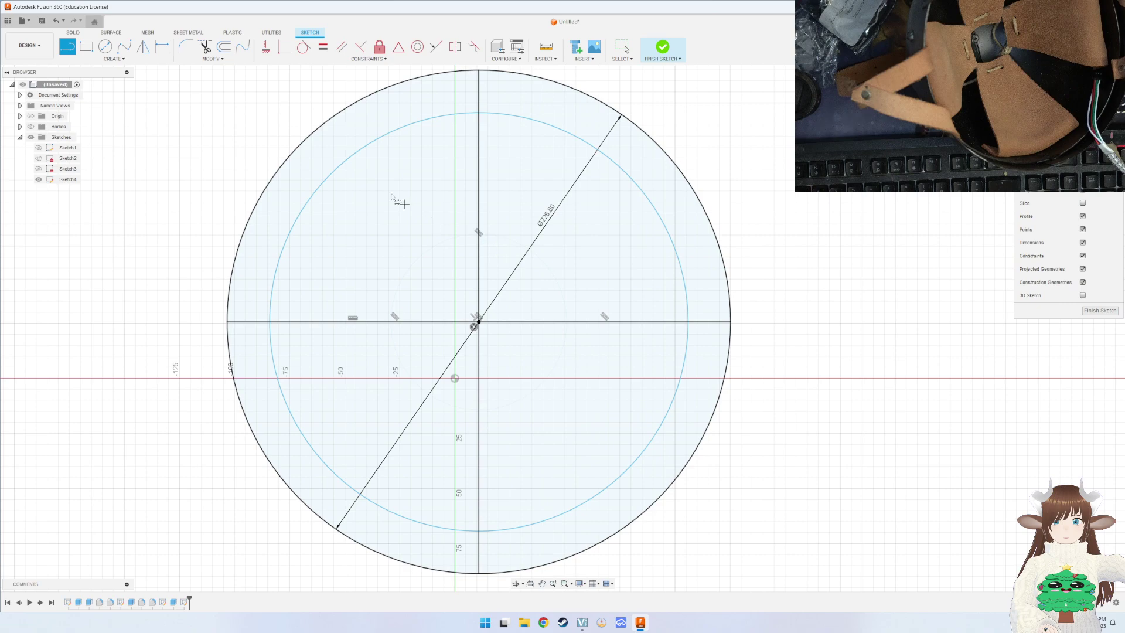
left_click(125, 47)
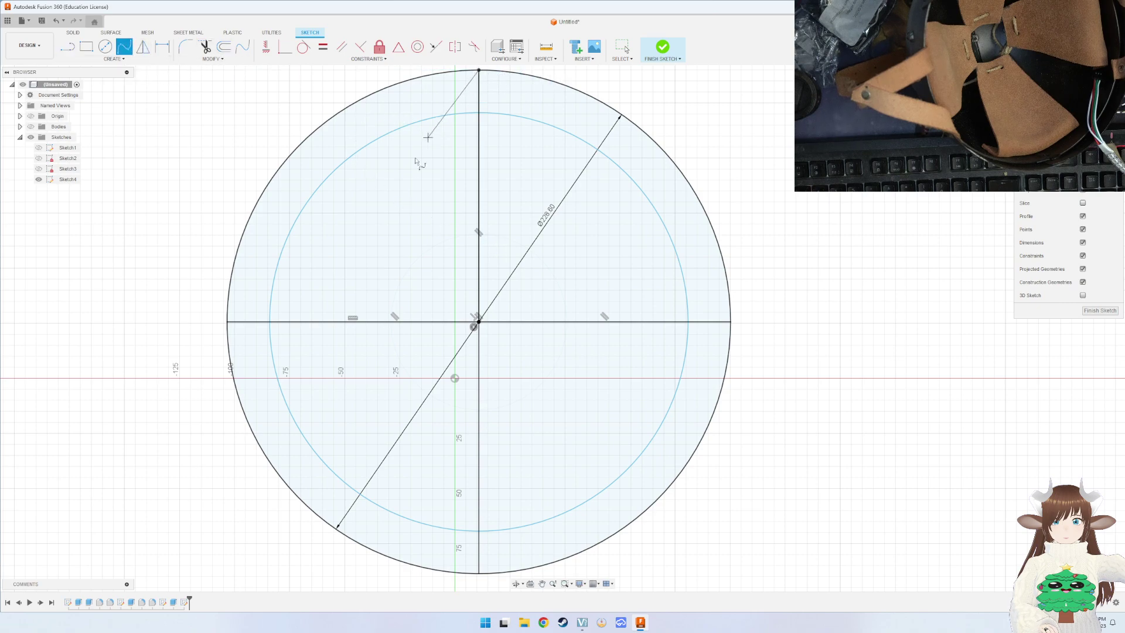
Draw a closed fit-point spline through the left, bottom, right and top line endpoints.
left_click(270, 322)
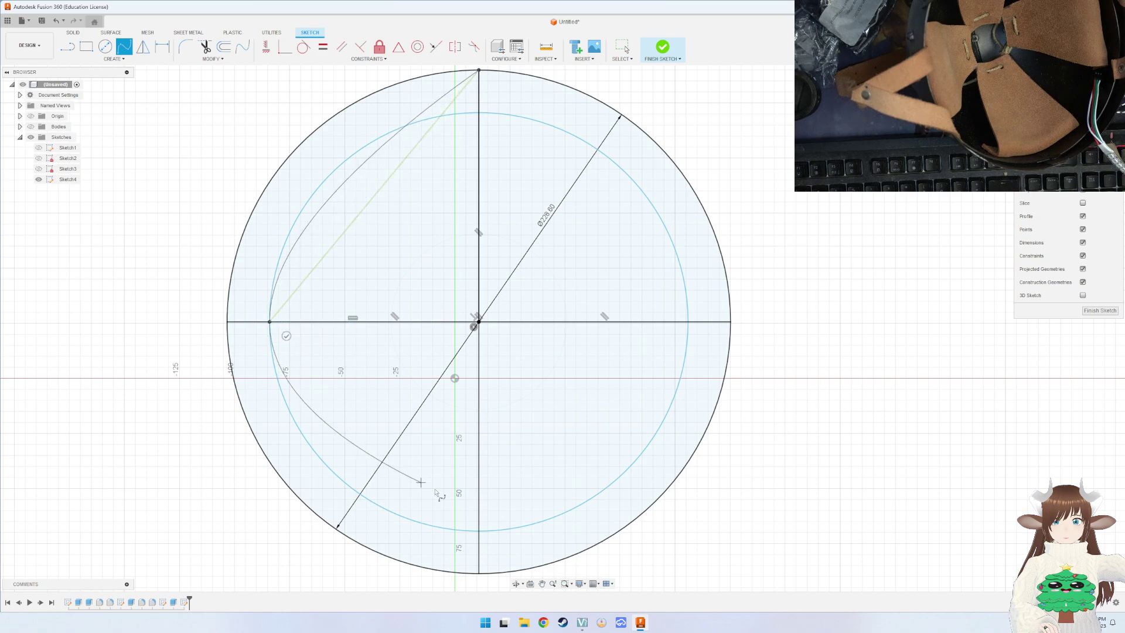
left_click(480, 574)
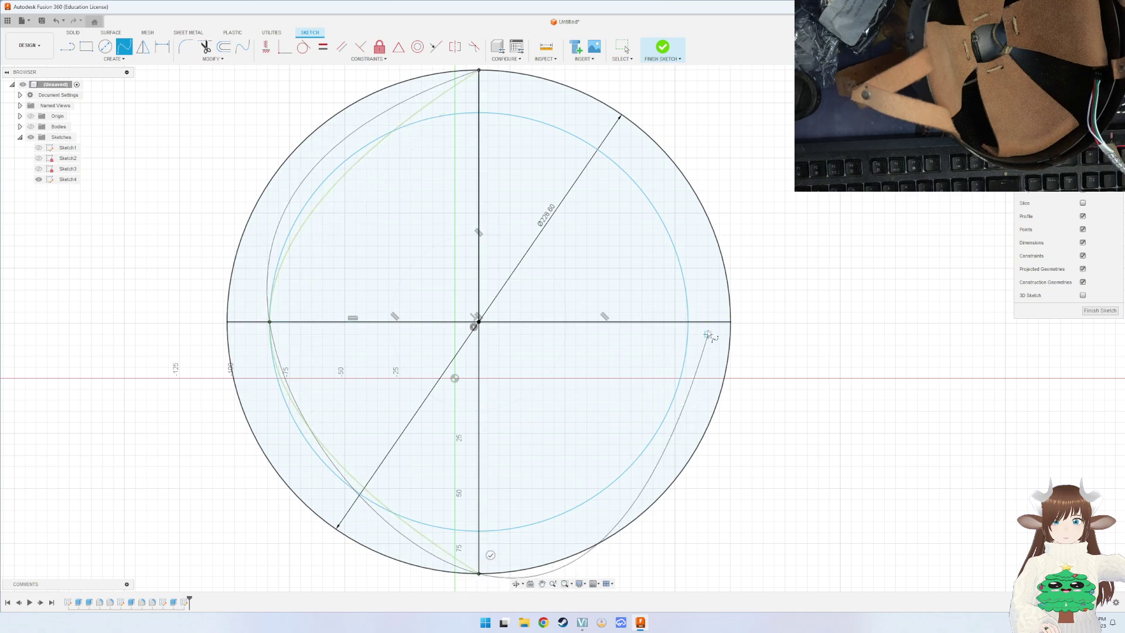
left_click(689, 322)
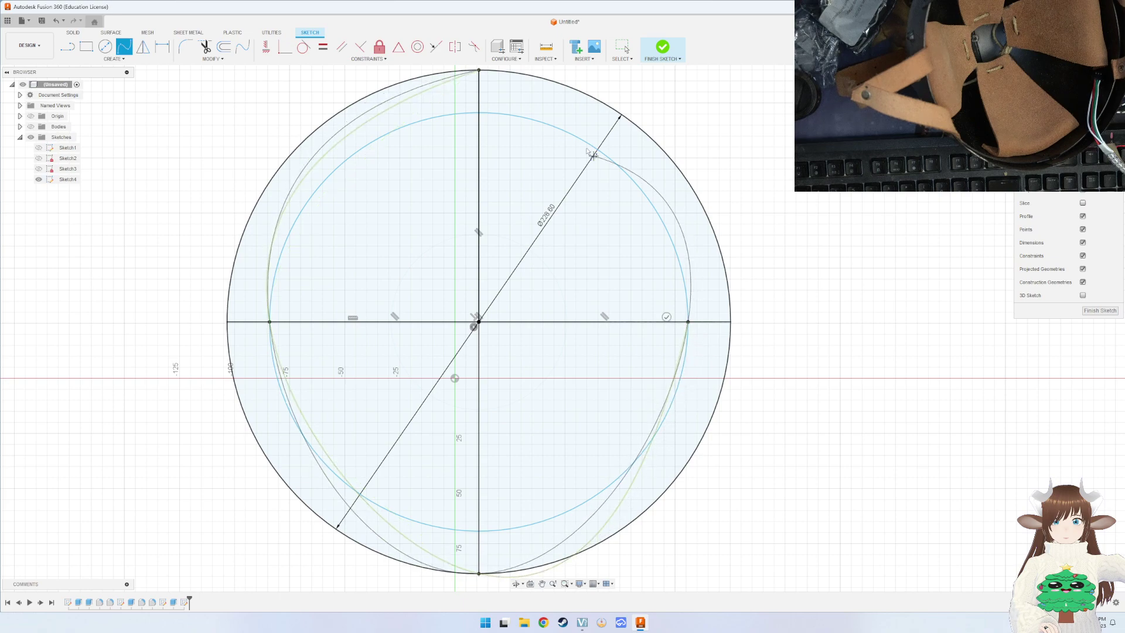
left_click(480, 70)
left_click(480, 71)
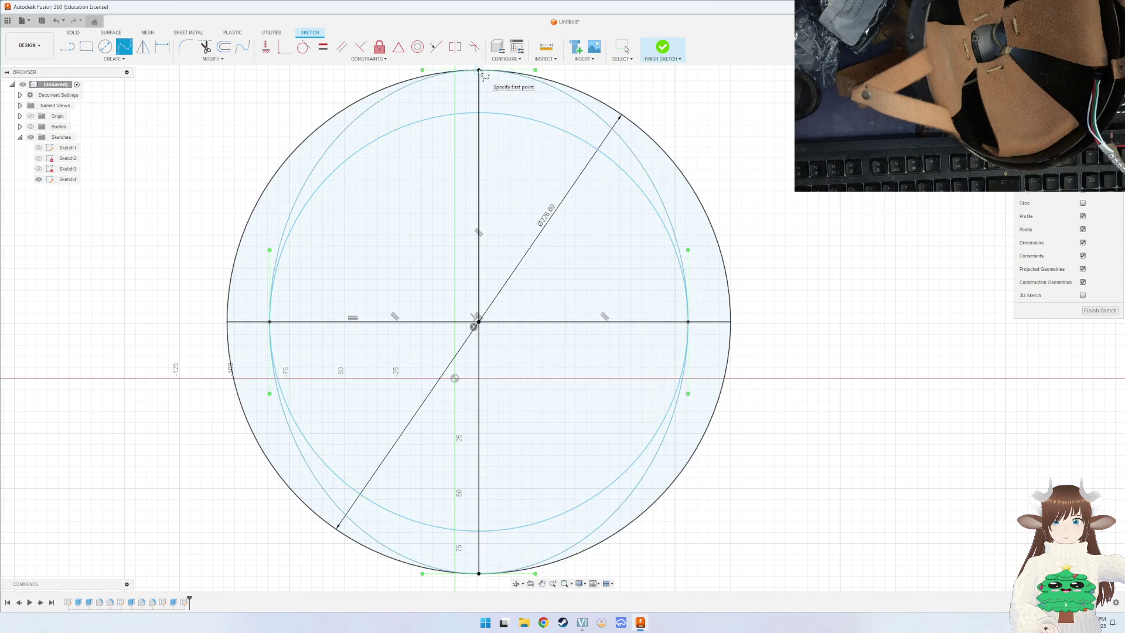
Finish the sketch and reopen Sketch4 for editing.
left_click(1095, 314)
mouse_move(733, 334)
middle_mouse_down("shift")
mouse_move(737, 356)
mouse_move(761, 331)
mouse_move(801, 416)
mouse_move(786, 351)
mouse_move(803, 406)
mouse_move(793, 374)
mouse_move(803, 397)
mouse_move(797, 387)
middle_mouse_up("shift")
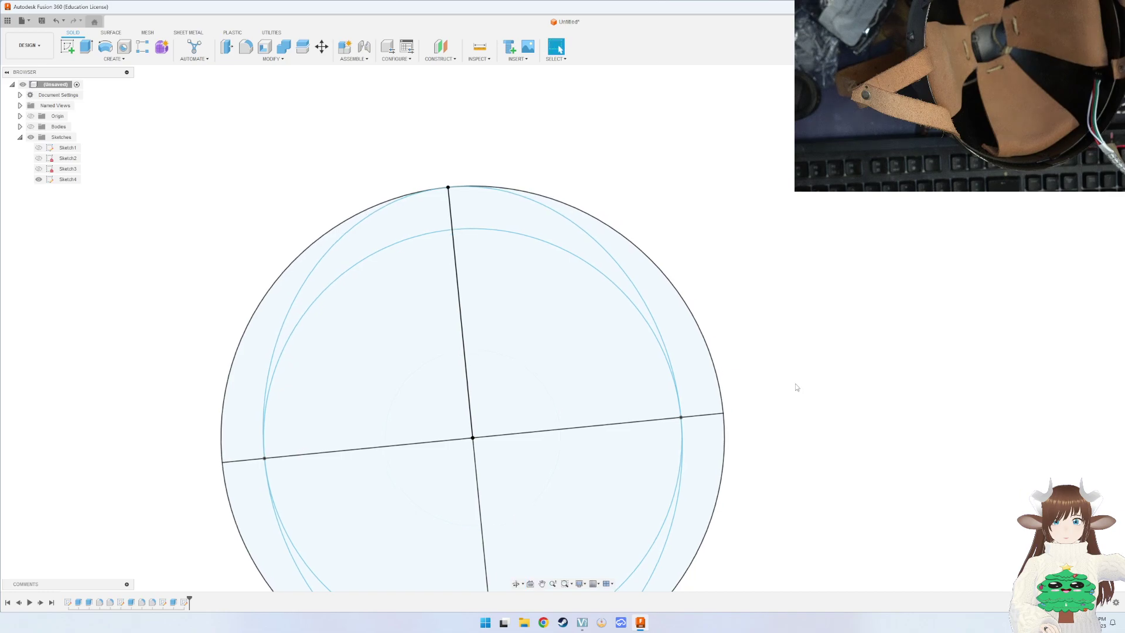
double_click(188, 603)
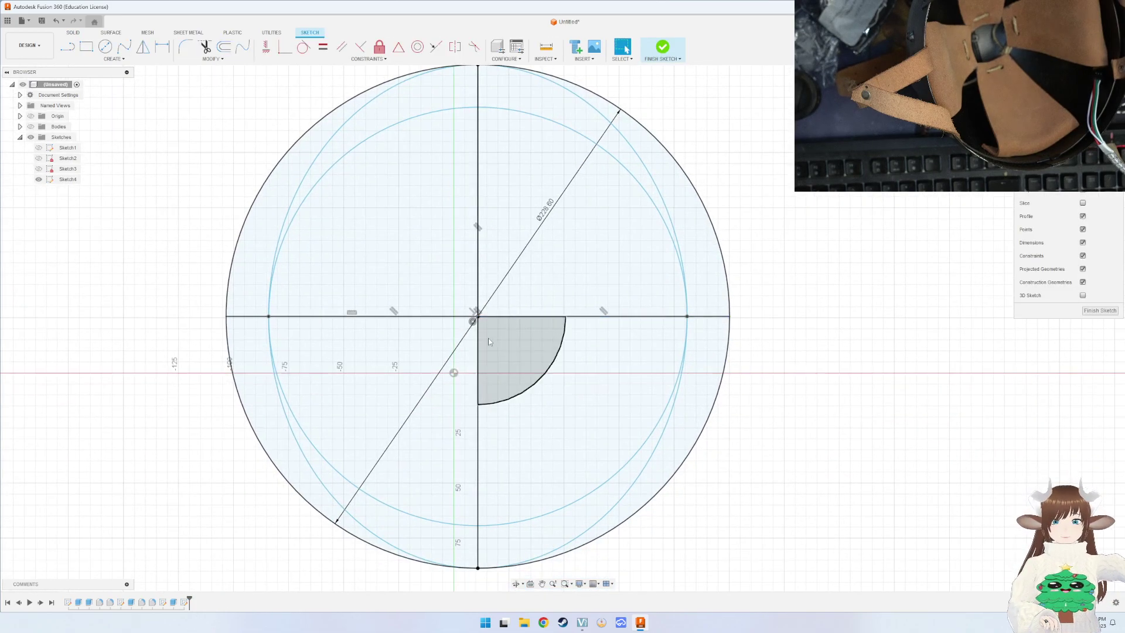
Add a circle centred on the origin with diameter 9in-5mm (223.60 mm).
key("c")
left_click(479, 317)
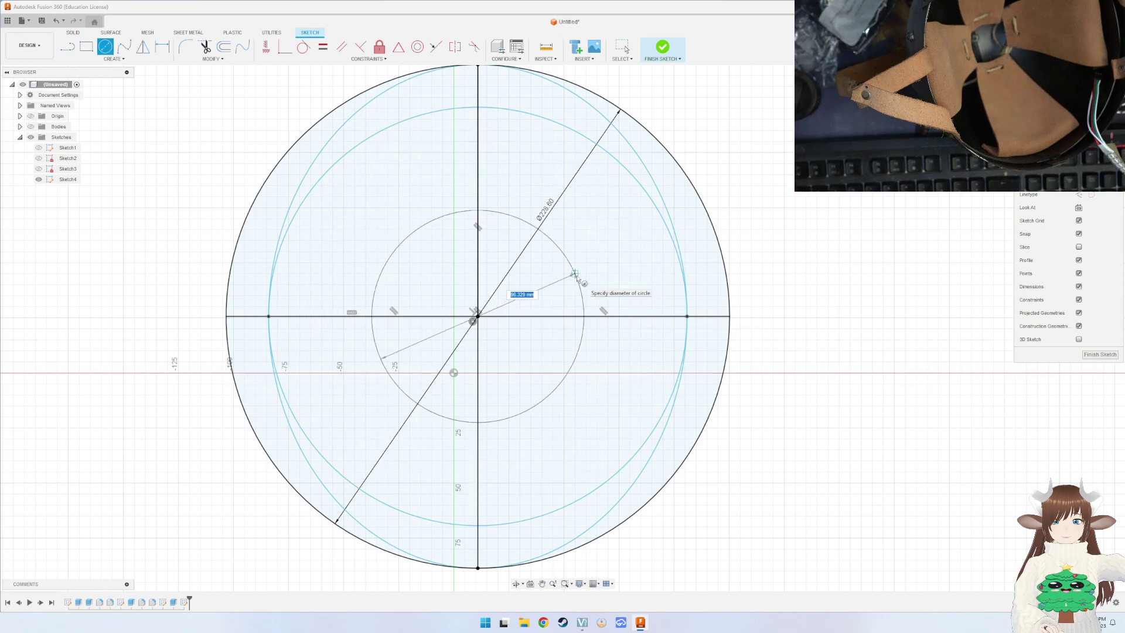
type("8m")
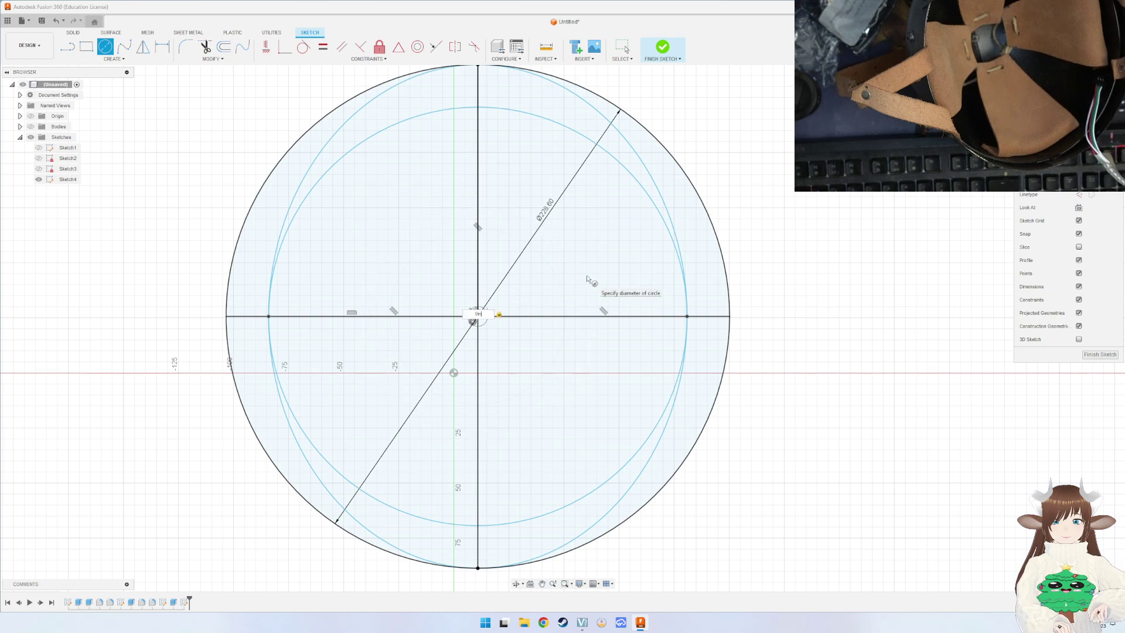
key("Tab")
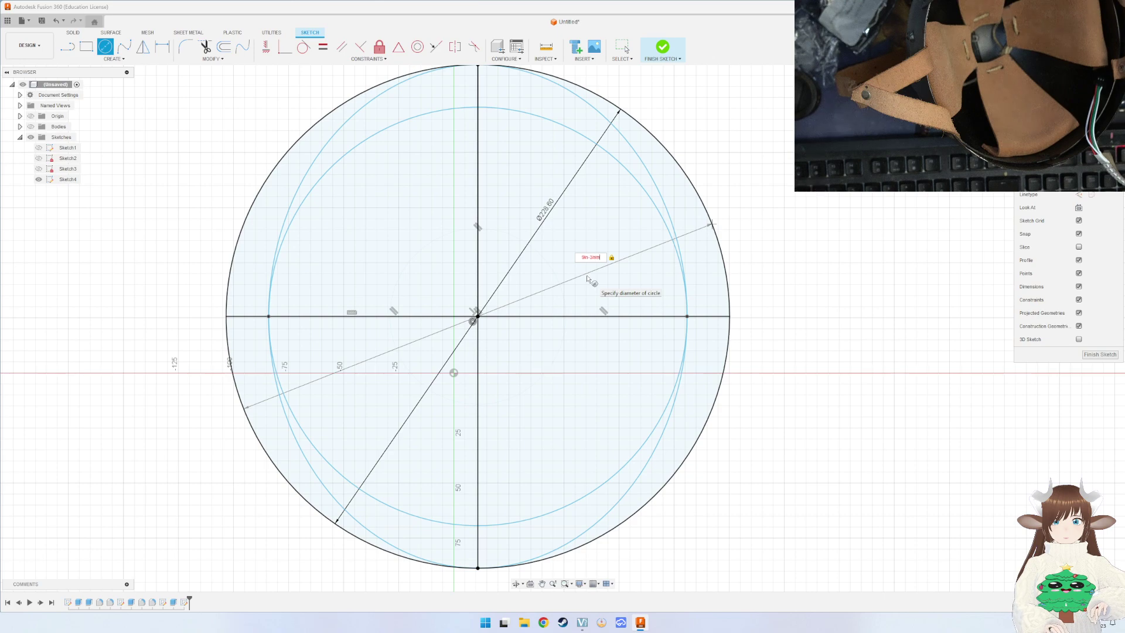
key("Tab")
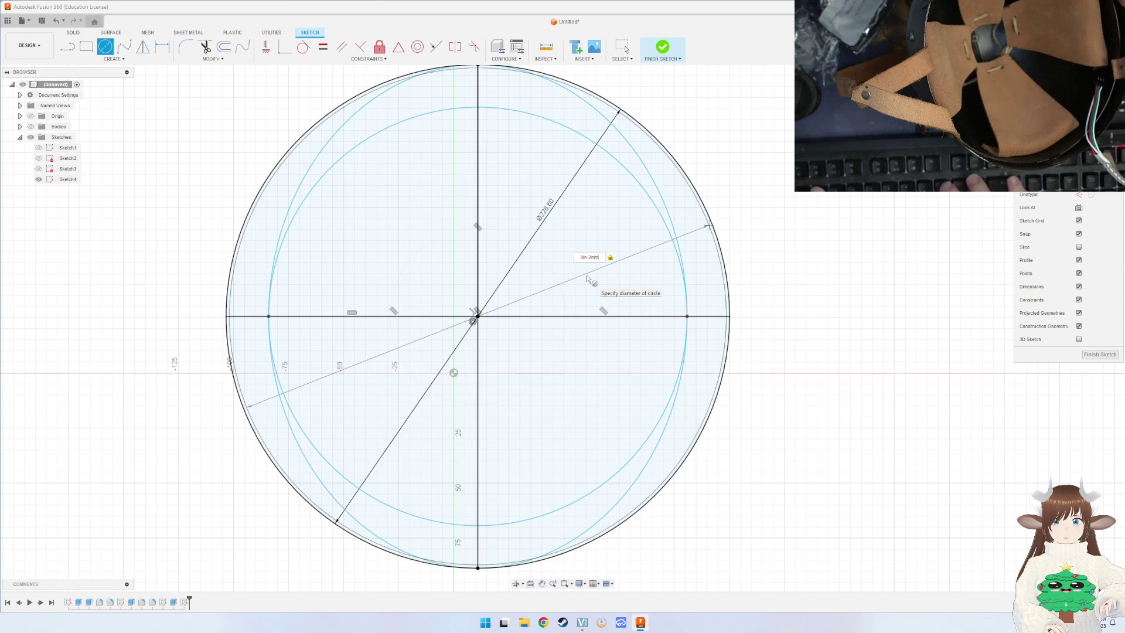
key("BackSpace")
key("BackSpace")
key("BackSpace")
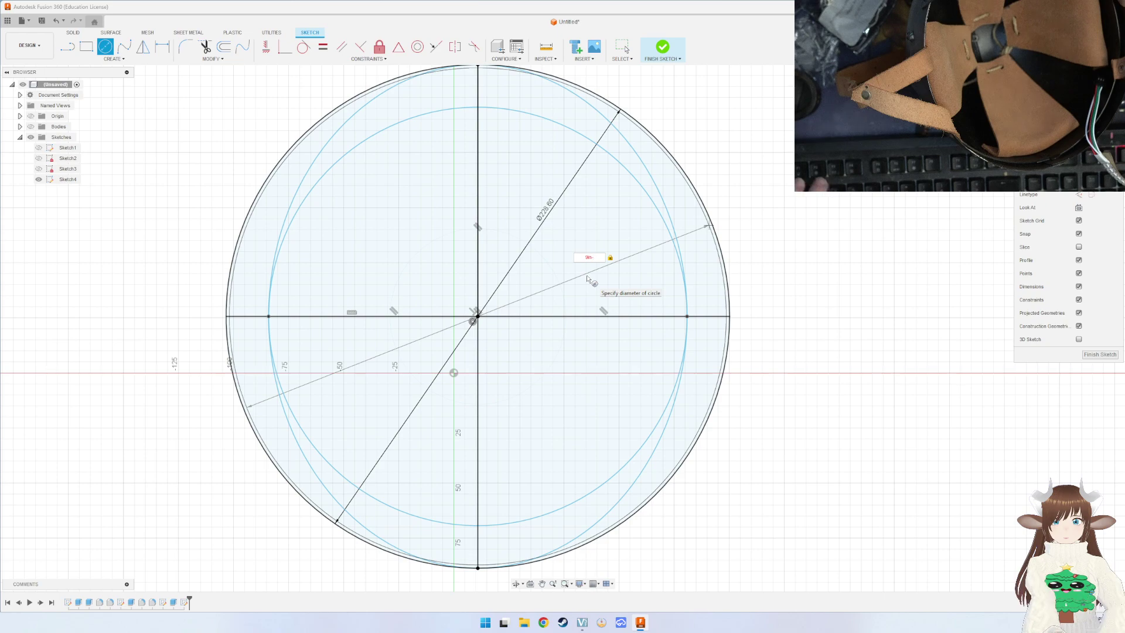
type("6mm")
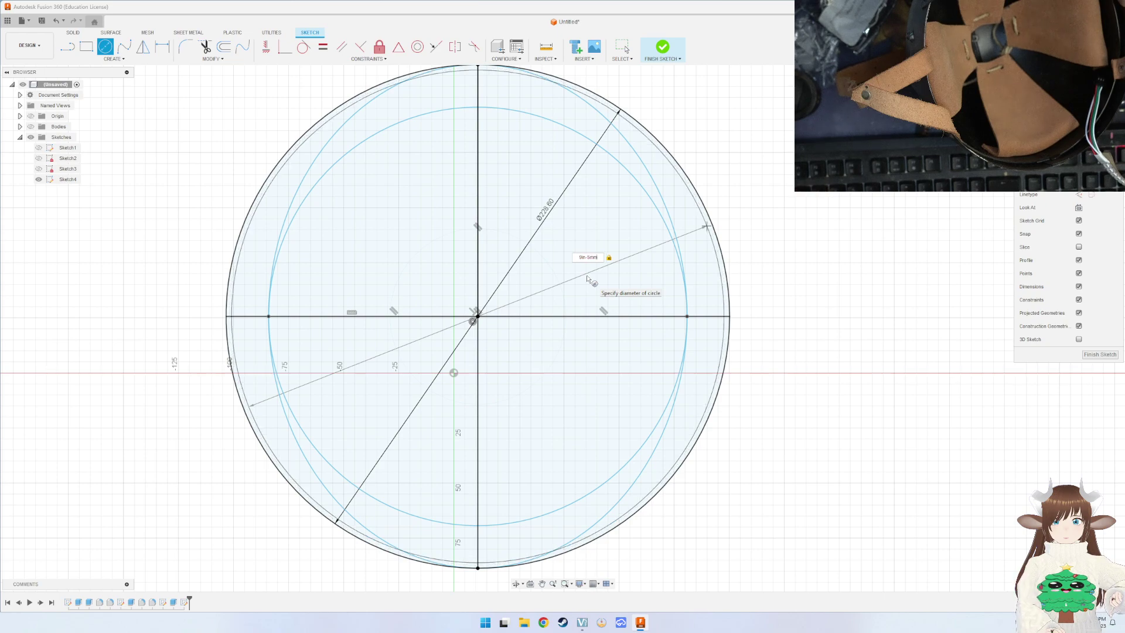
key("Return")
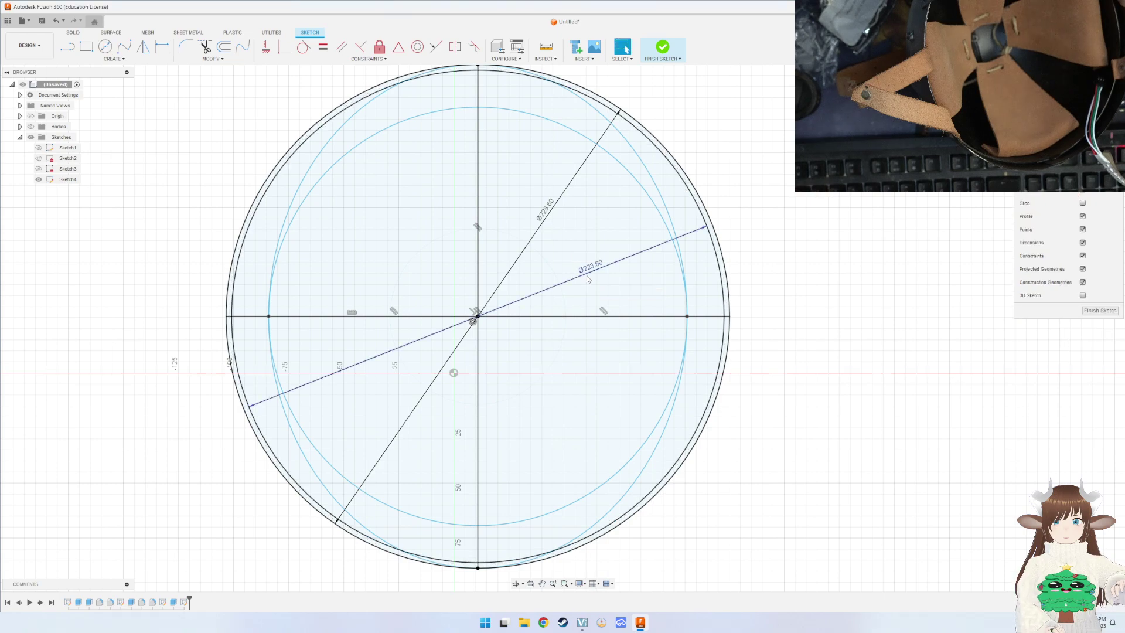
key("Escape")
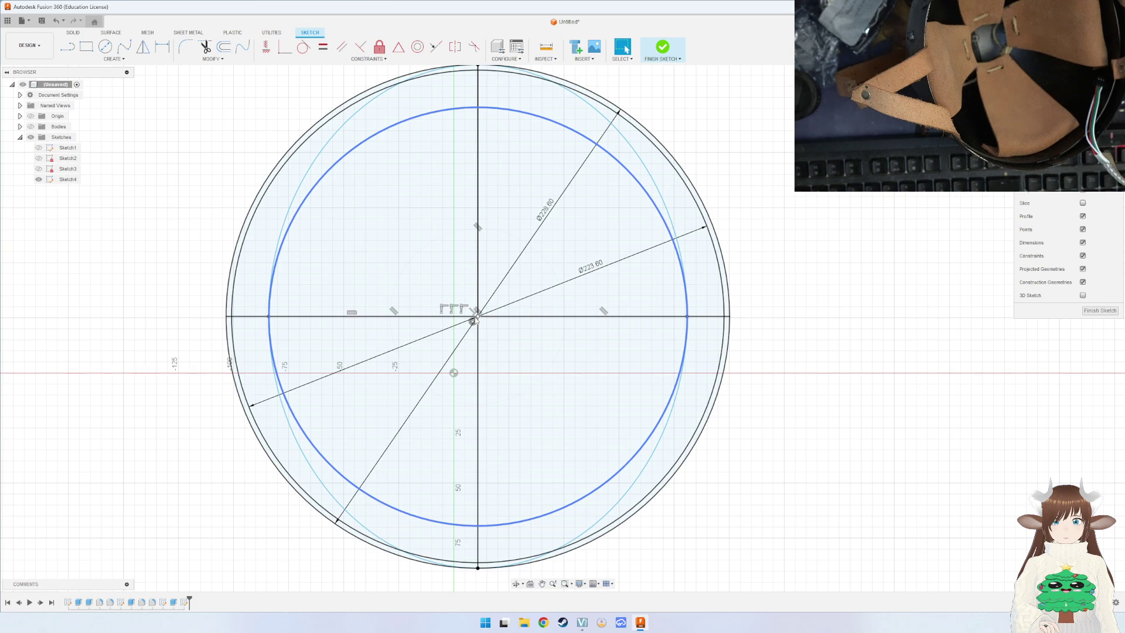
Add a 185 mm diameter circle centred on the origin and finish the sketch.
key("c")
left_click(473, 320)
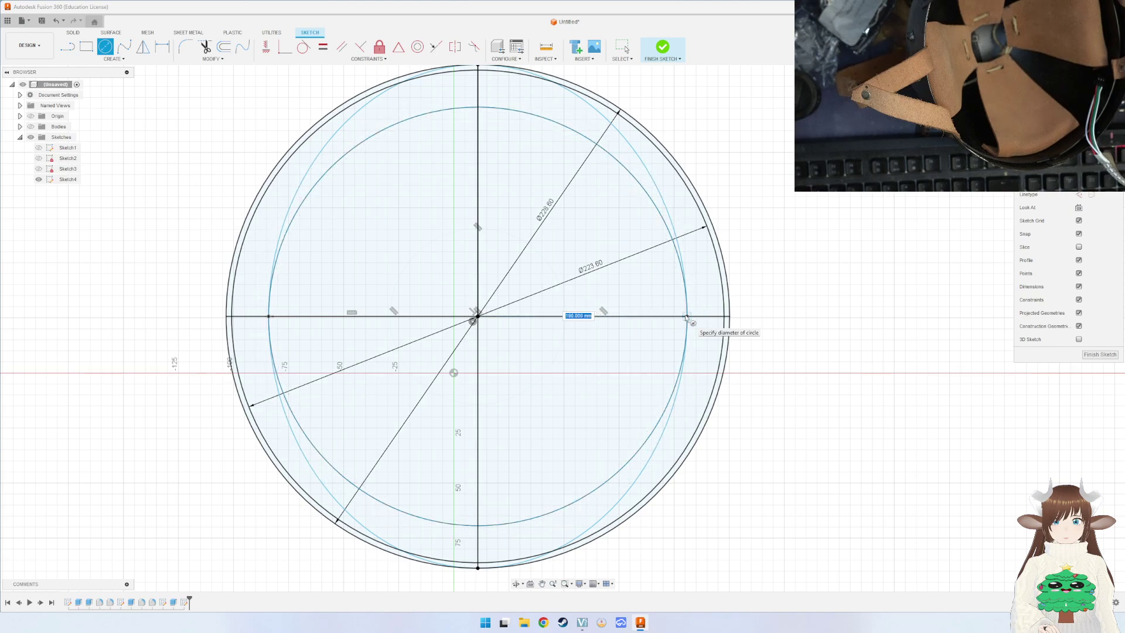
left_click(687, 317)
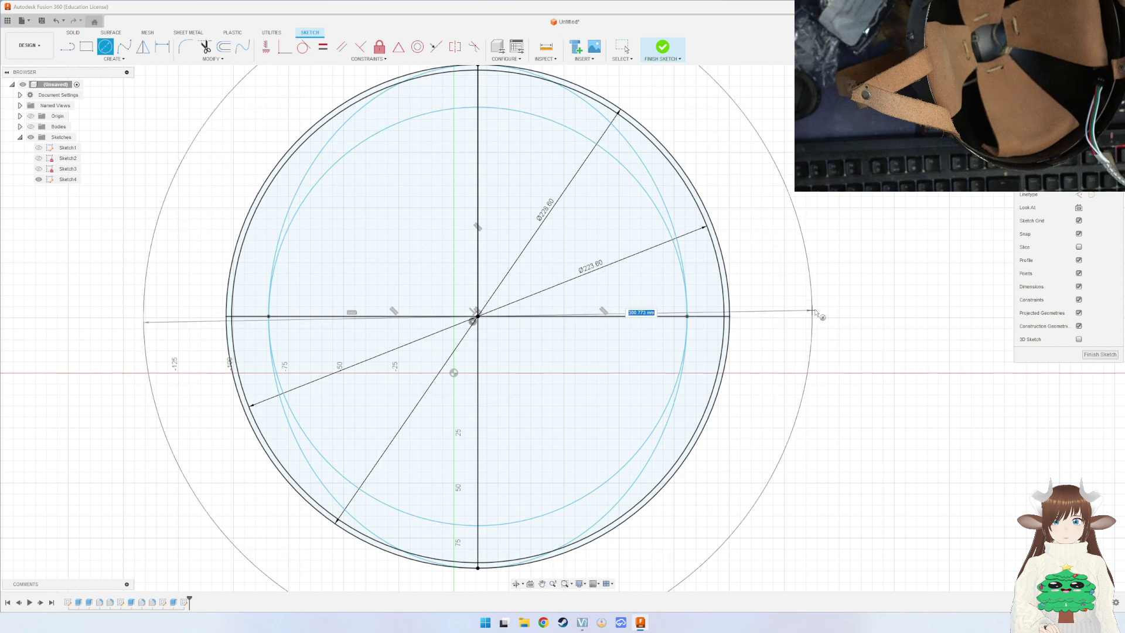
left_click(478, 316)
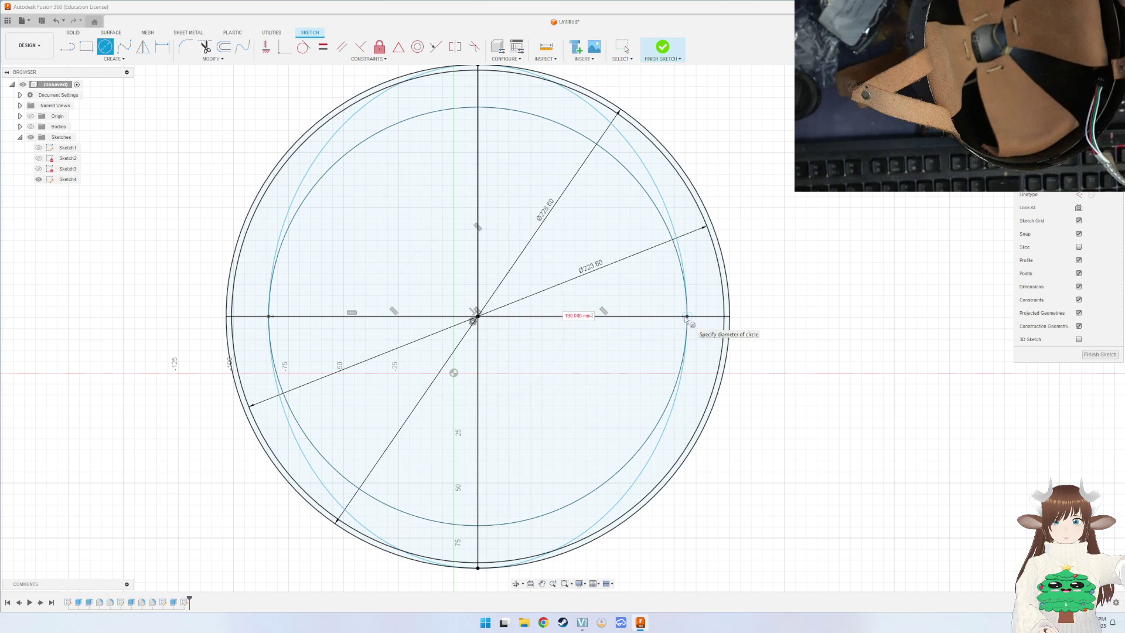
type("185")
key("Return")
key("Escape")
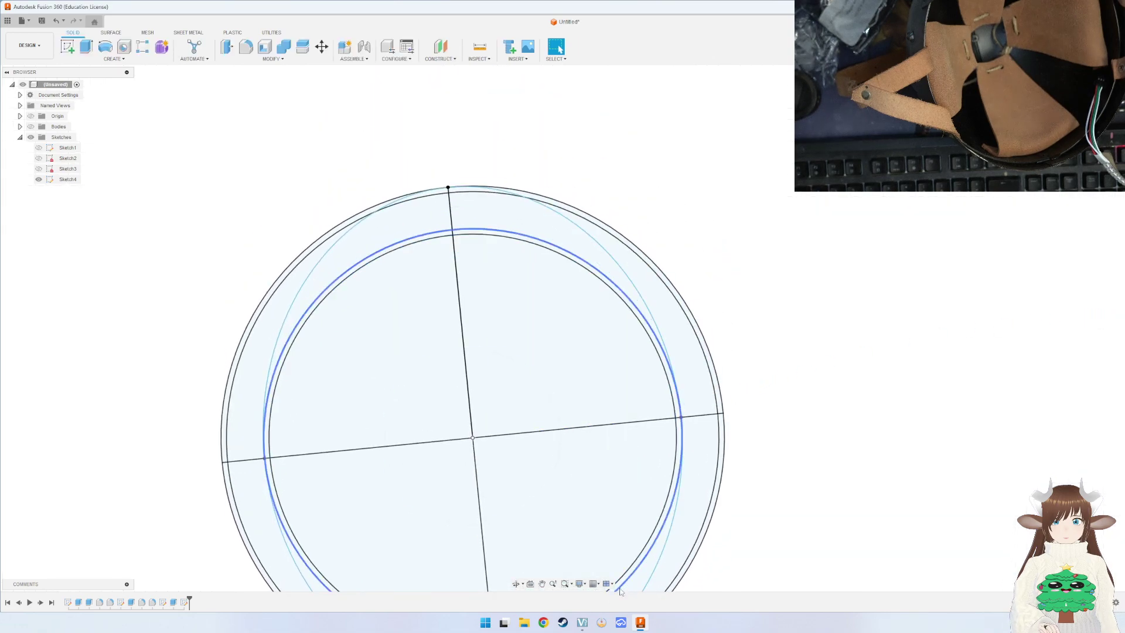
mouse_move(640, 622)
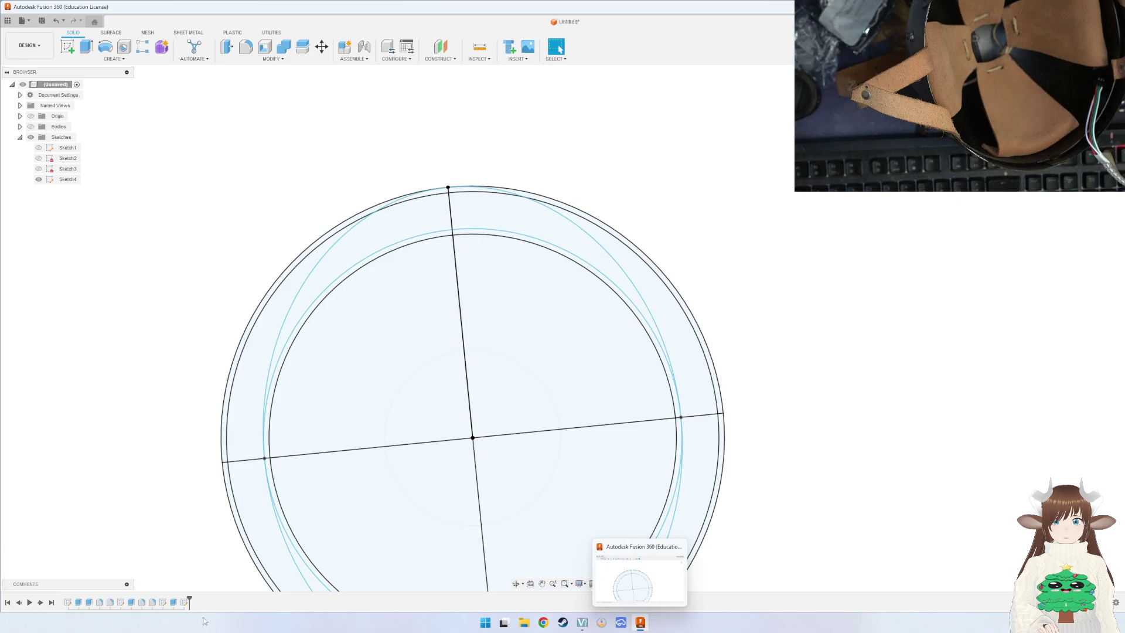
Reopen Sketch4 and bring the arcs of the circles into view.
double_click(184, 601)
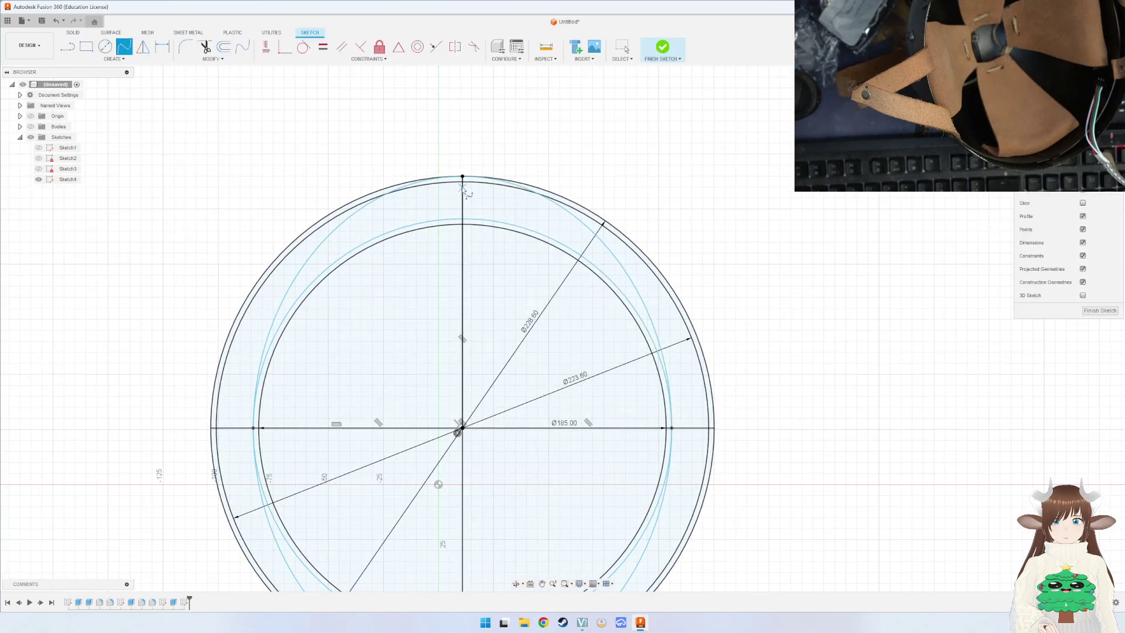
scroll(462, 184, "down", 1)
scroll(462, 184, "up", 3)
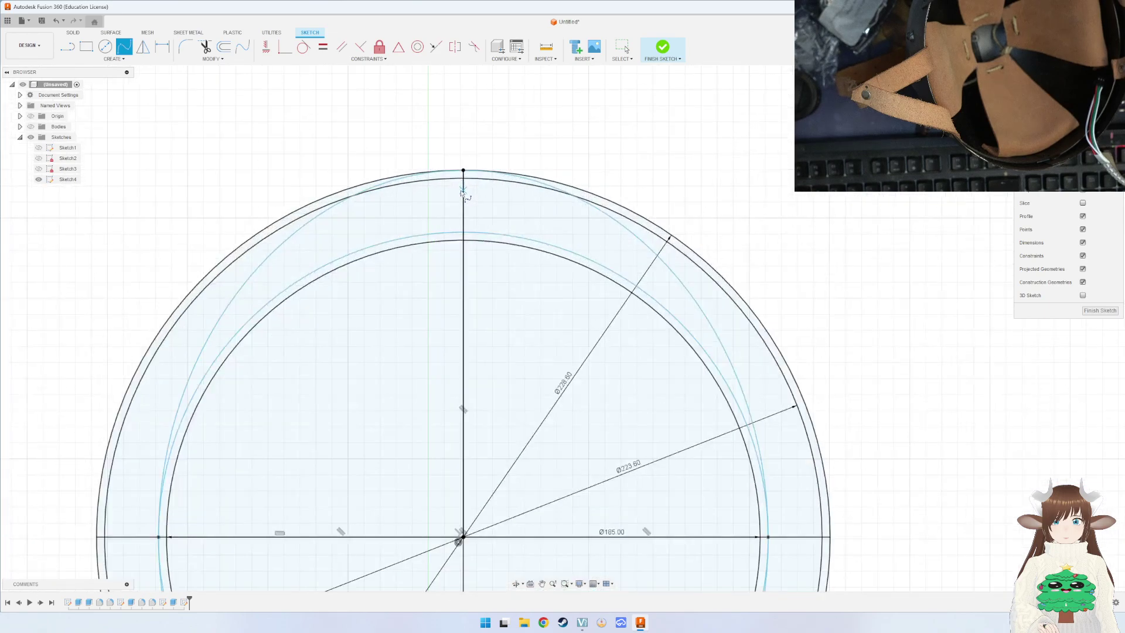
scroll(463, 193, "up", 2)
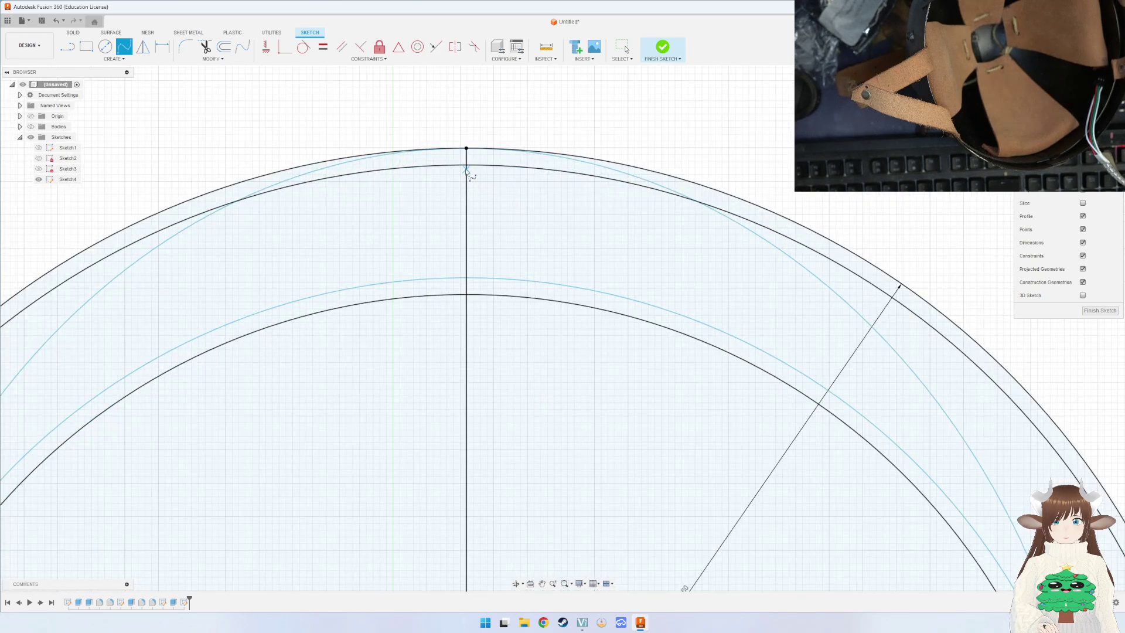
scroll(373, 289, "down", 2)
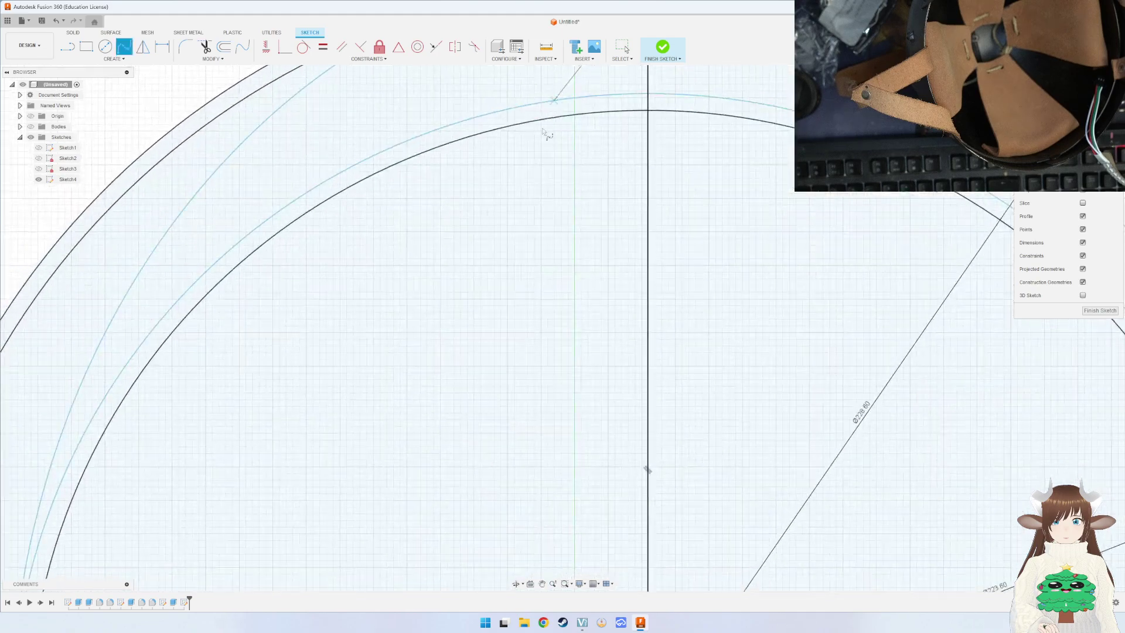
scroll(369, 307, "down", 3)
scroll(381, 316, "up", 1)
middle_click_drag(380, 322, 313, 356)
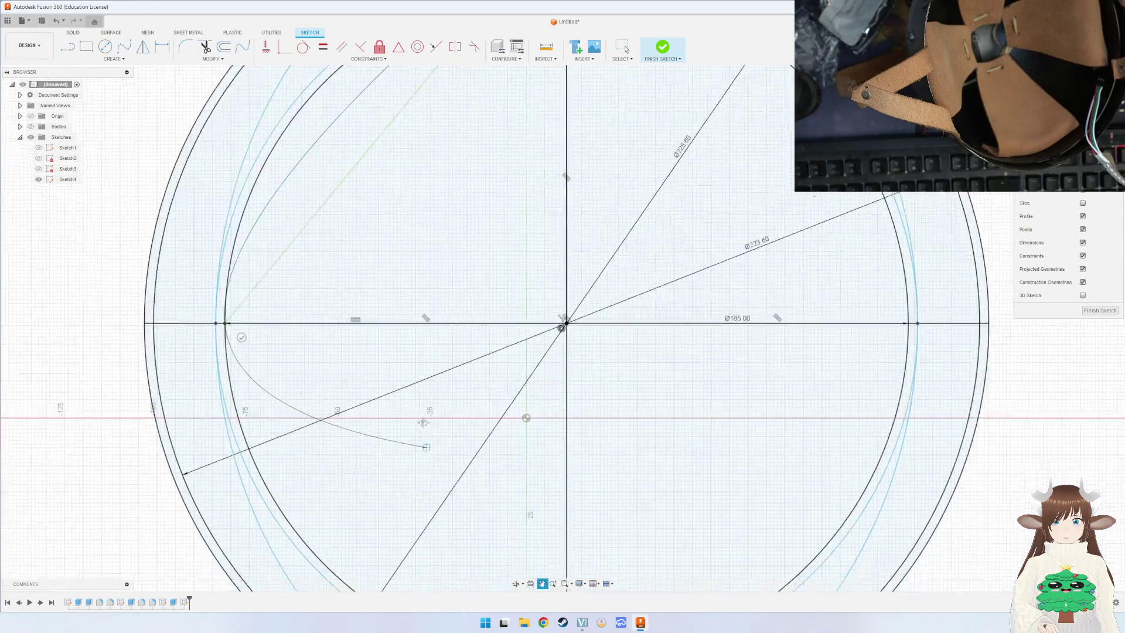
middle_click_drag(366, 491, 332, 243)
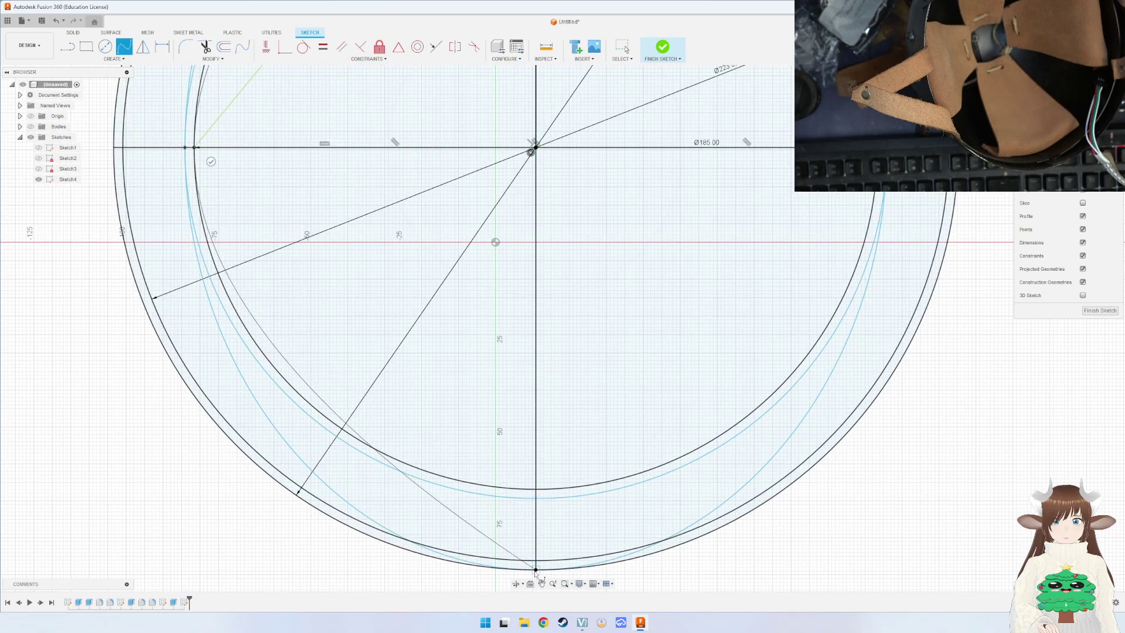
middle_click_drag(870, 158, 803, 378)
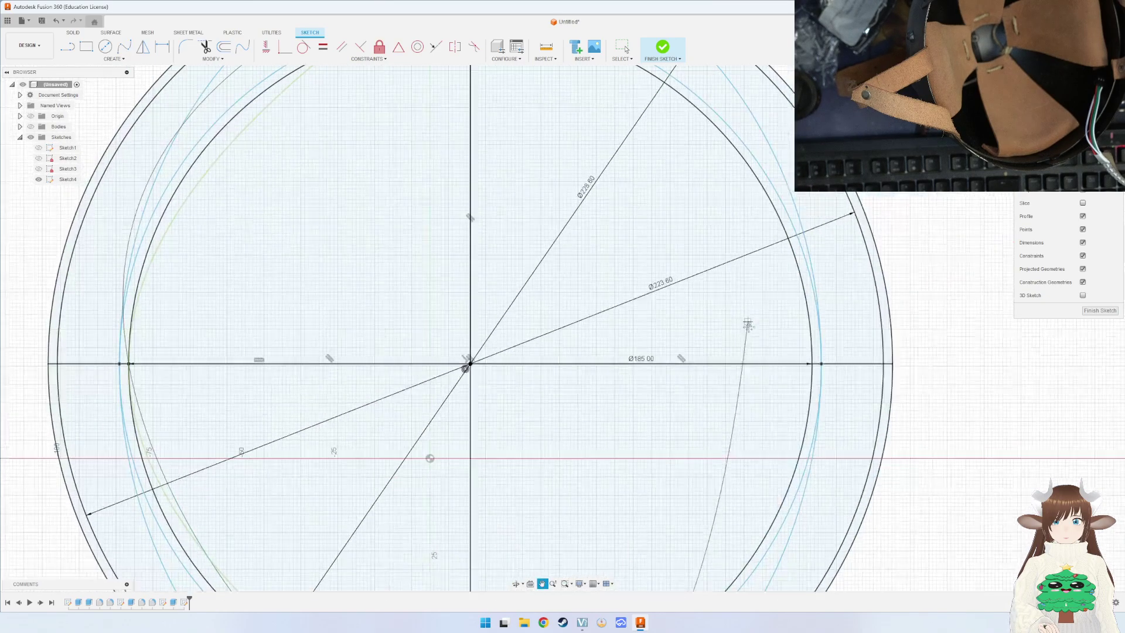
Trace a closed spline between the 185 mm and outer circles, then finish the sketch.
left_click(814, 371)
middle_click_drag(652, 150, 714, 366)
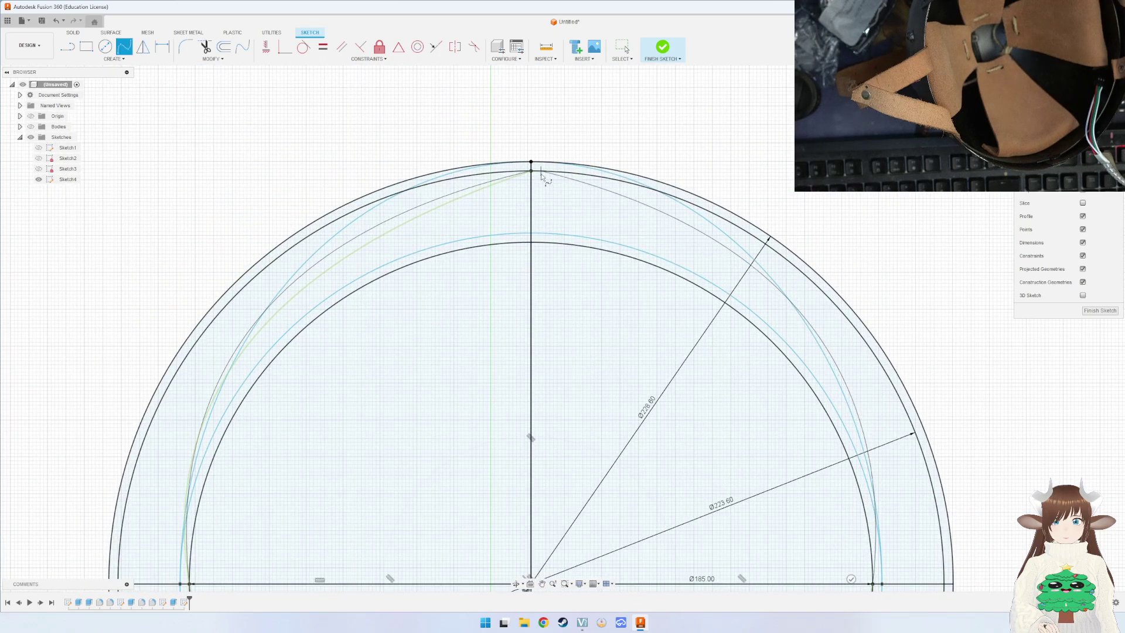
middle_click_drag(830, 329, 744, 199)
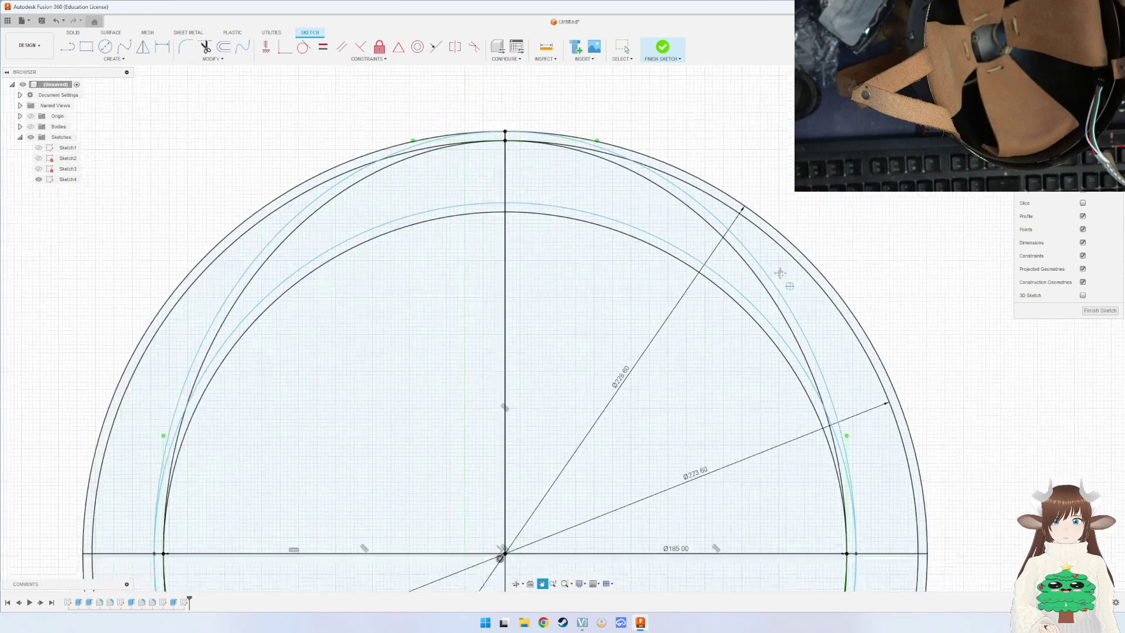
scroll(768, 351, "up", 2)
scroll(768, 352, "down", 4)
scroll(666, 441, "down", 1)
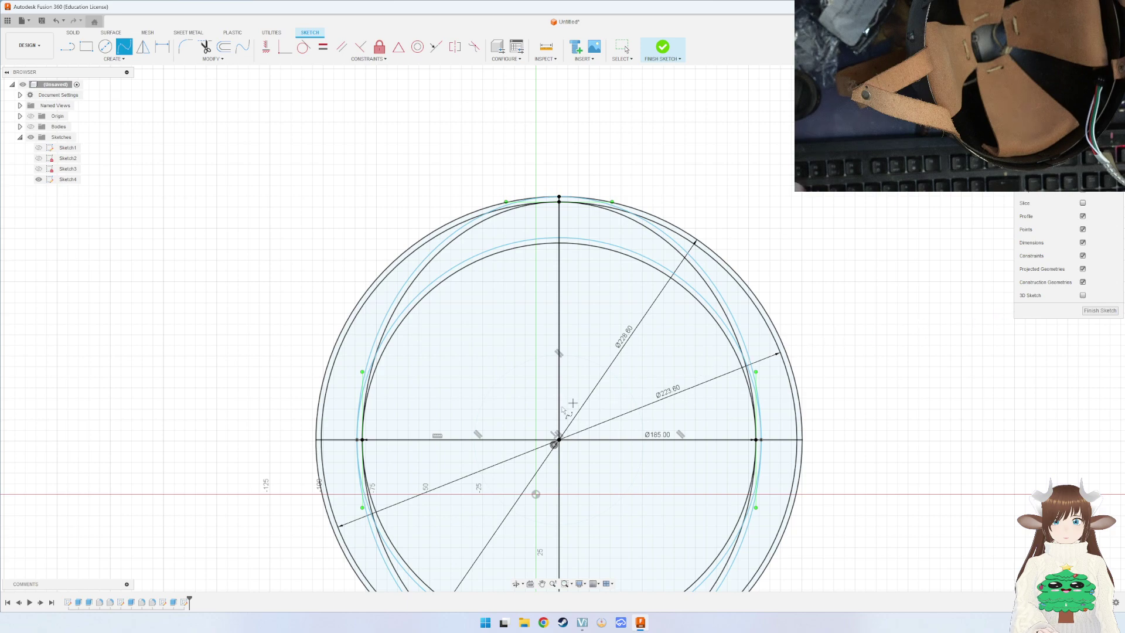
key("Escape")
left_click(1099, 310)
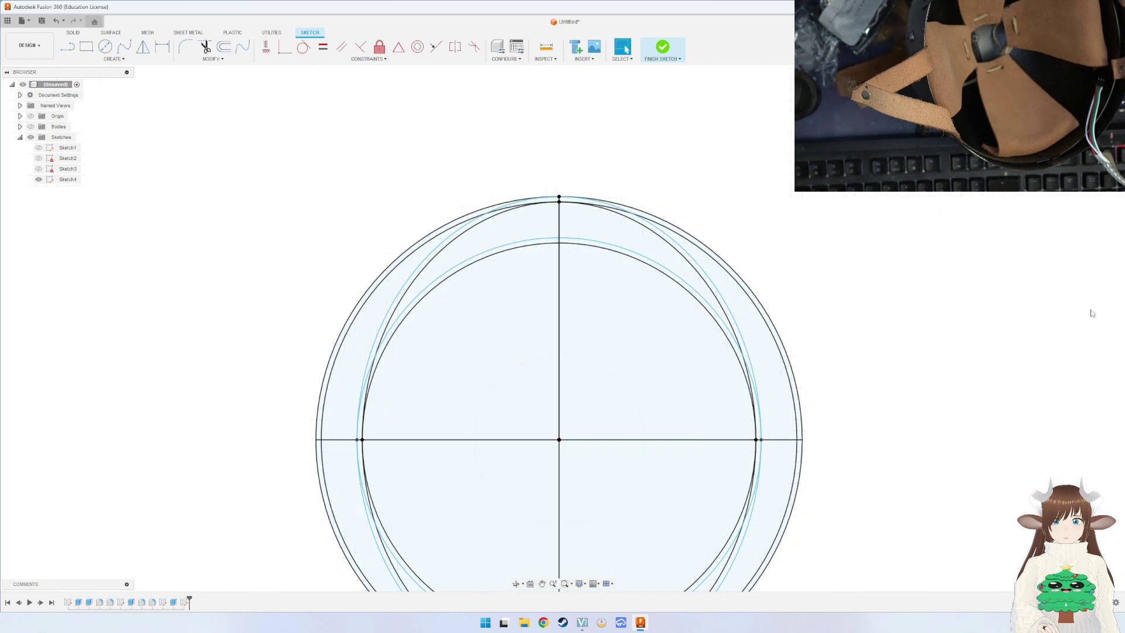
Start an extrusion with the left crescent profile selected.
key("e")
left_click(412, 287)
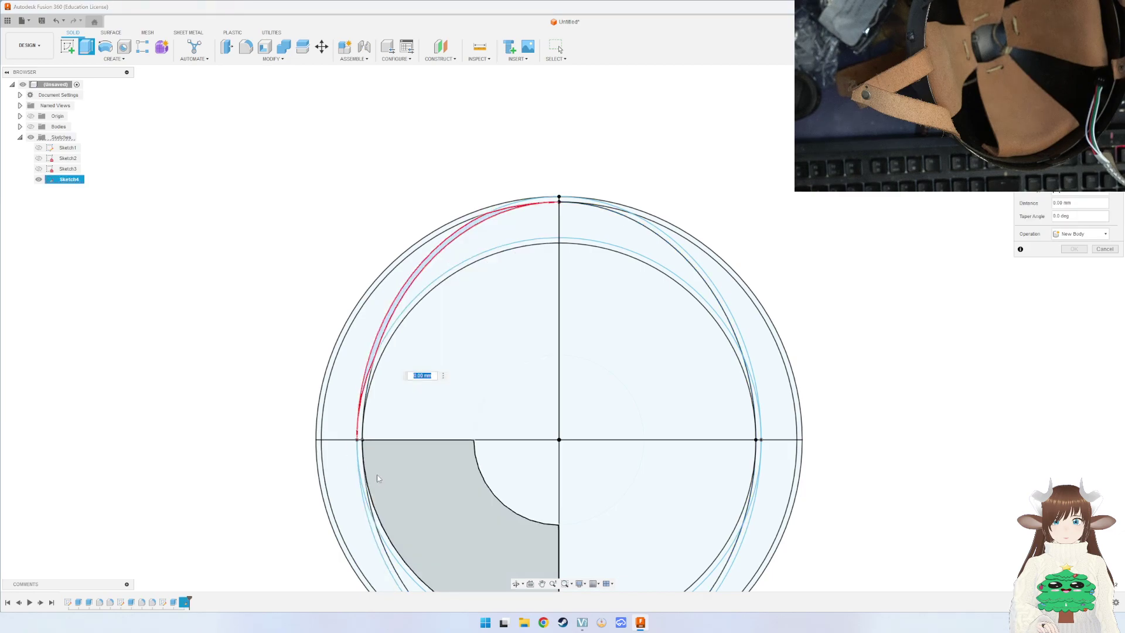
scroll(360, 459, "up", 2)
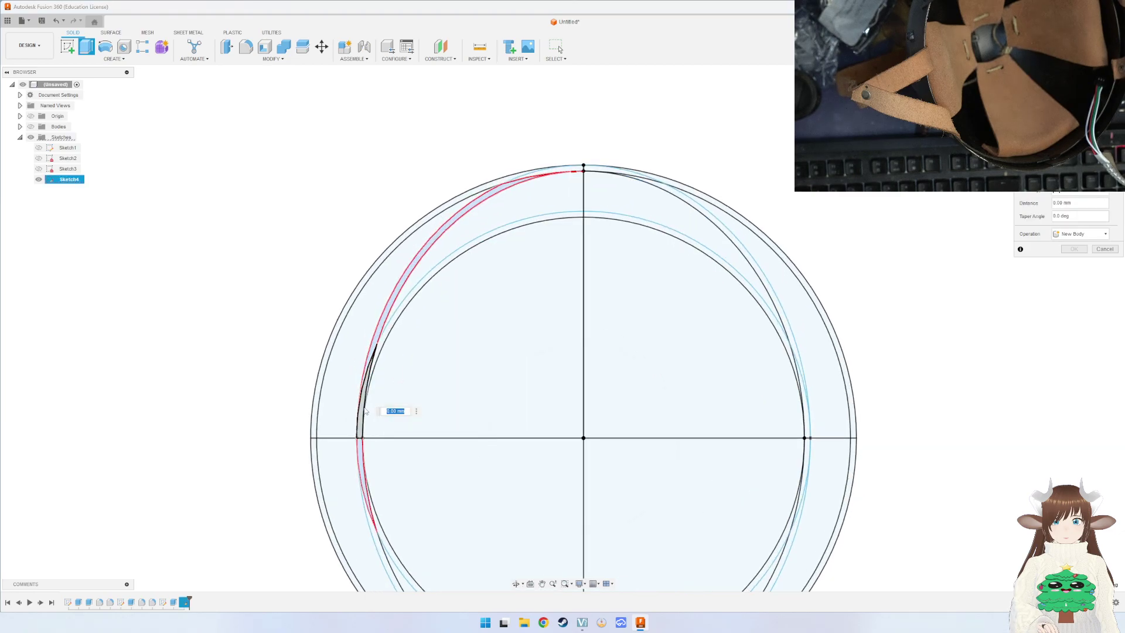
middle_click_drag(413, 485, 371, 312)
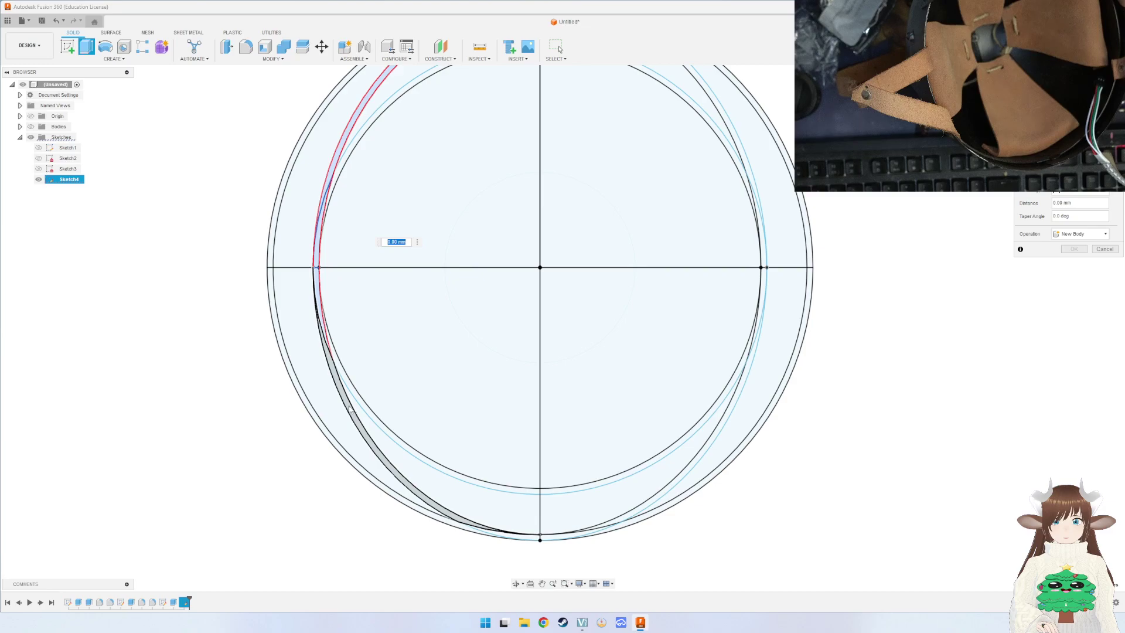
scroll(331, 391, "down", 2)
scroll(330, 389, "up", 2)
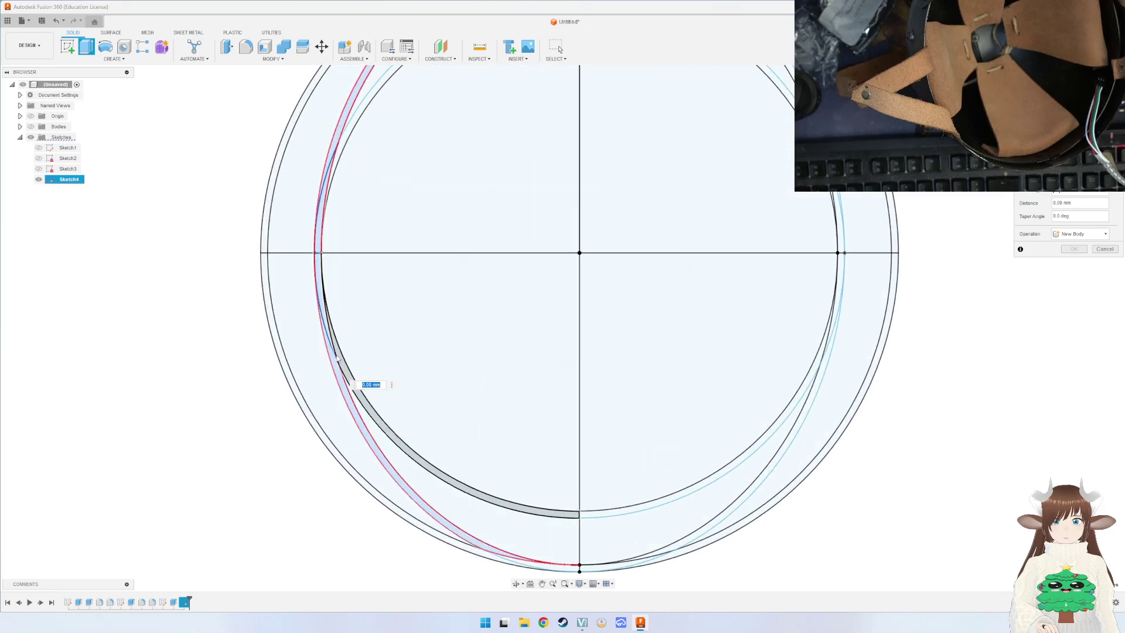
middle_click_drag(569, 532, 518, 456)
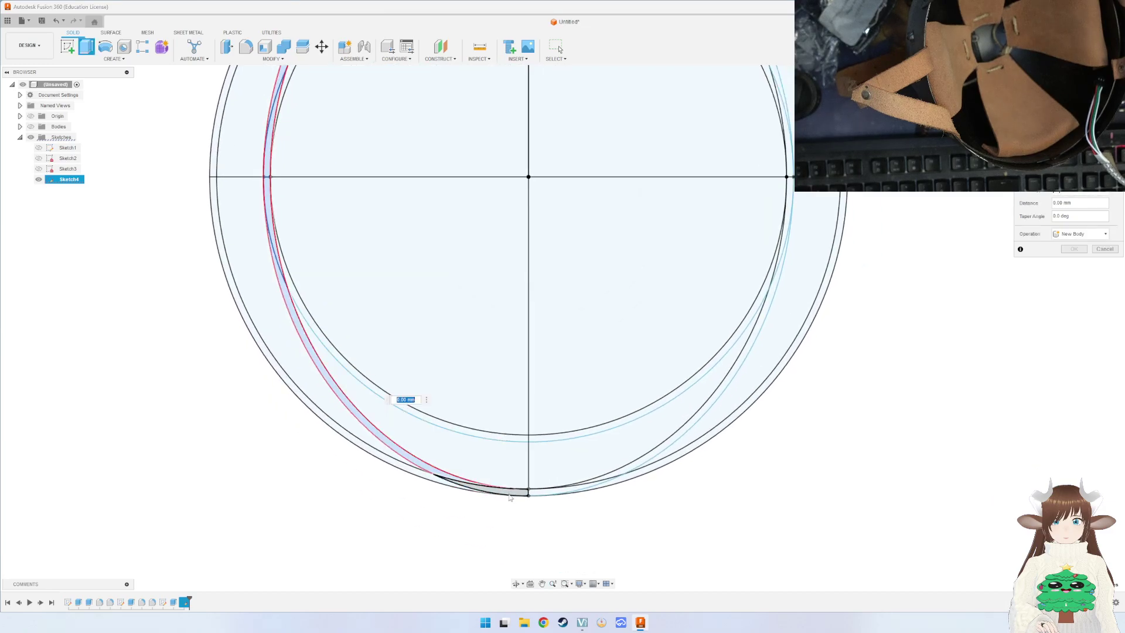
Add the lower-right, right-side and top-right crescent slivers to the extrusion profiles.
left_click(622, 470)
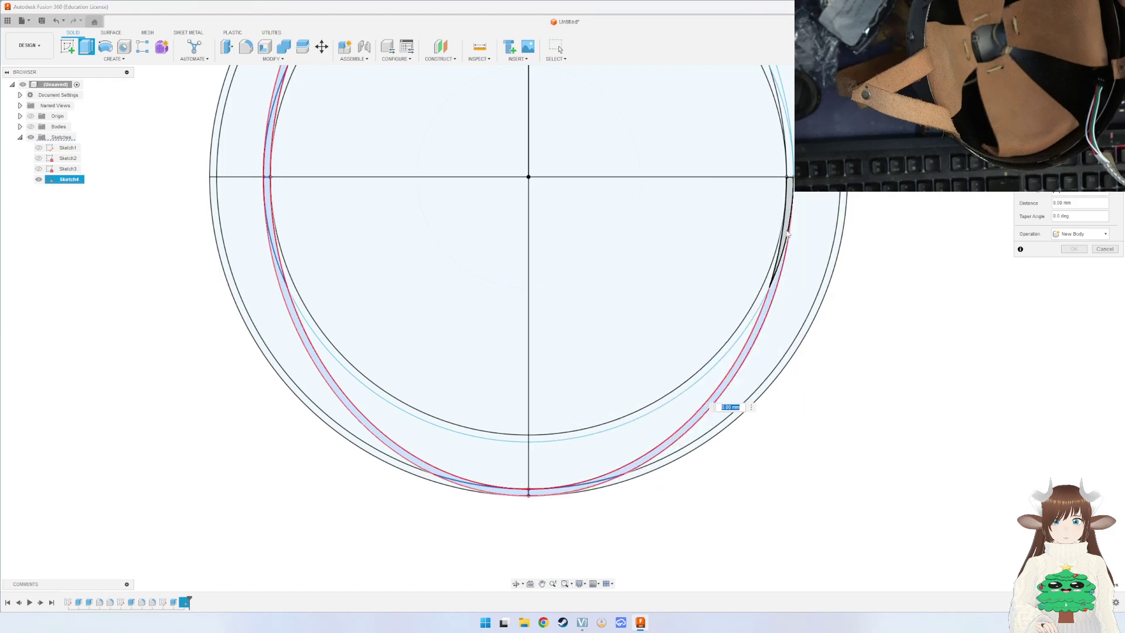
left_click(818, 258)
middle_click_drag(783, 267, 665, 502)
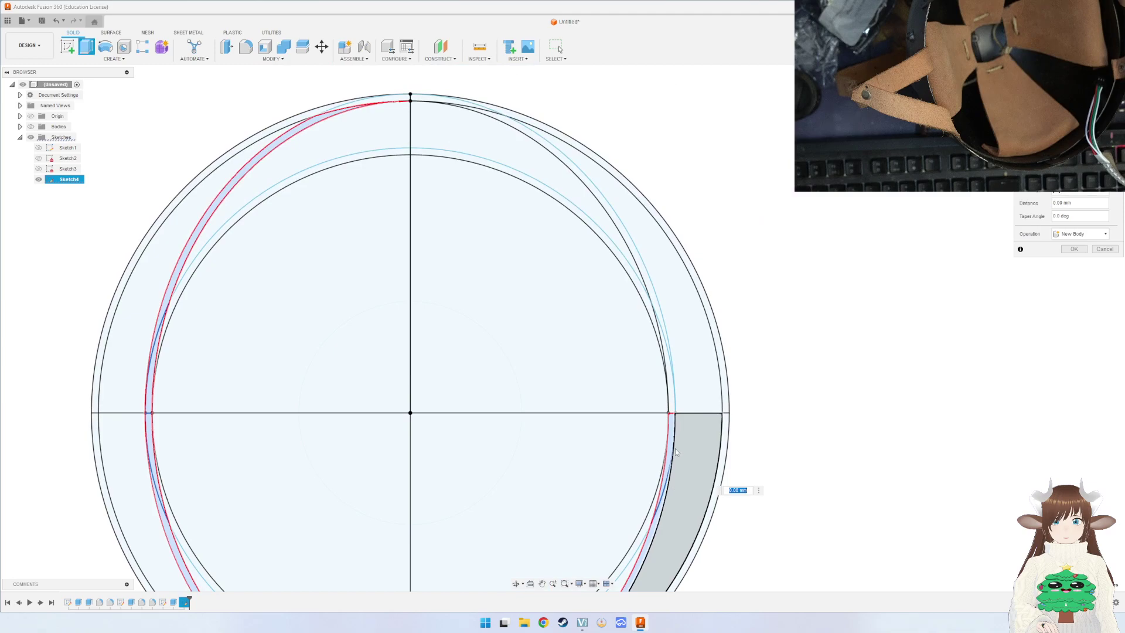
left_click(654, 302)
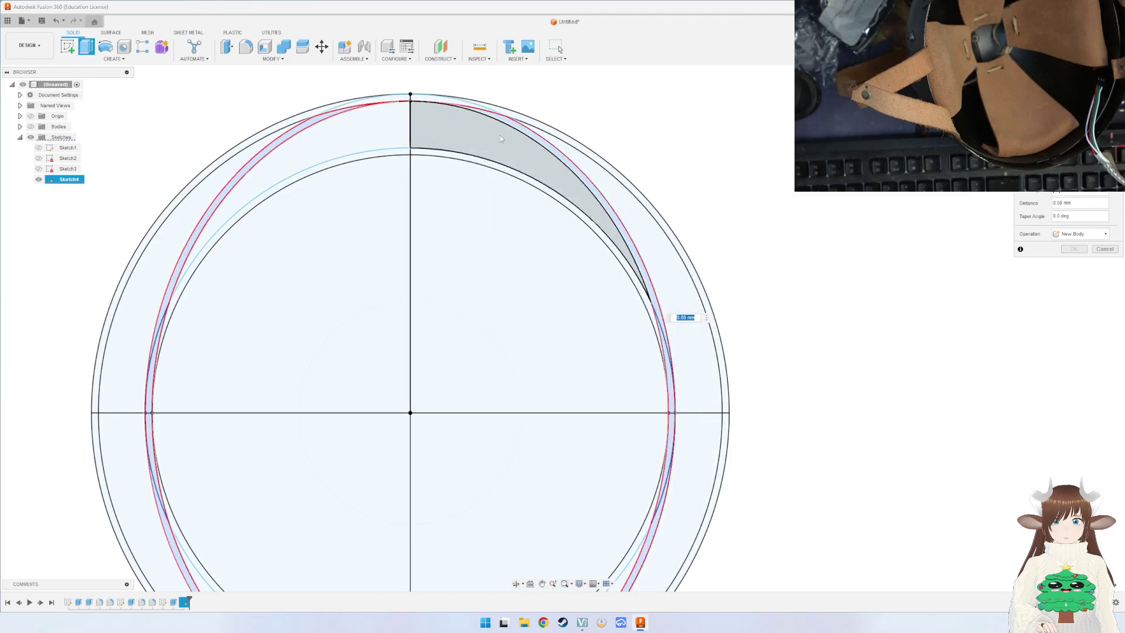
left_click(463, 105)
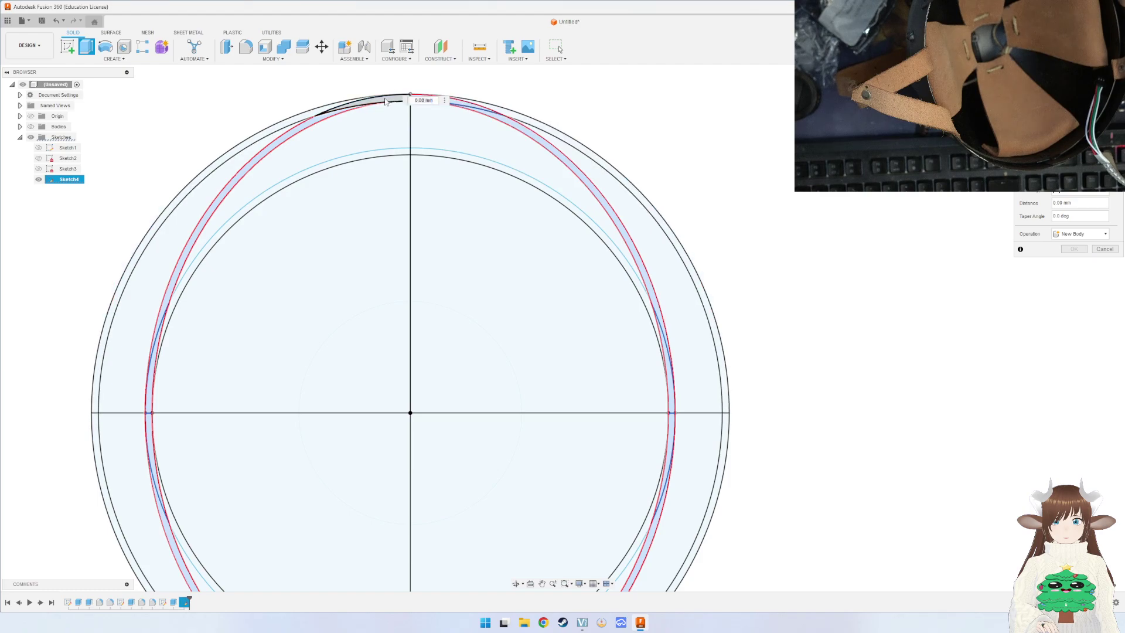
mouse_move(697, 329)
middle_mouse_down("shift")
mouse_move(611, 297)
mouse_move(592, 354)
mouse_move(639, 248)
mouse_move(593, 254)
middle_mouse_up("shift")
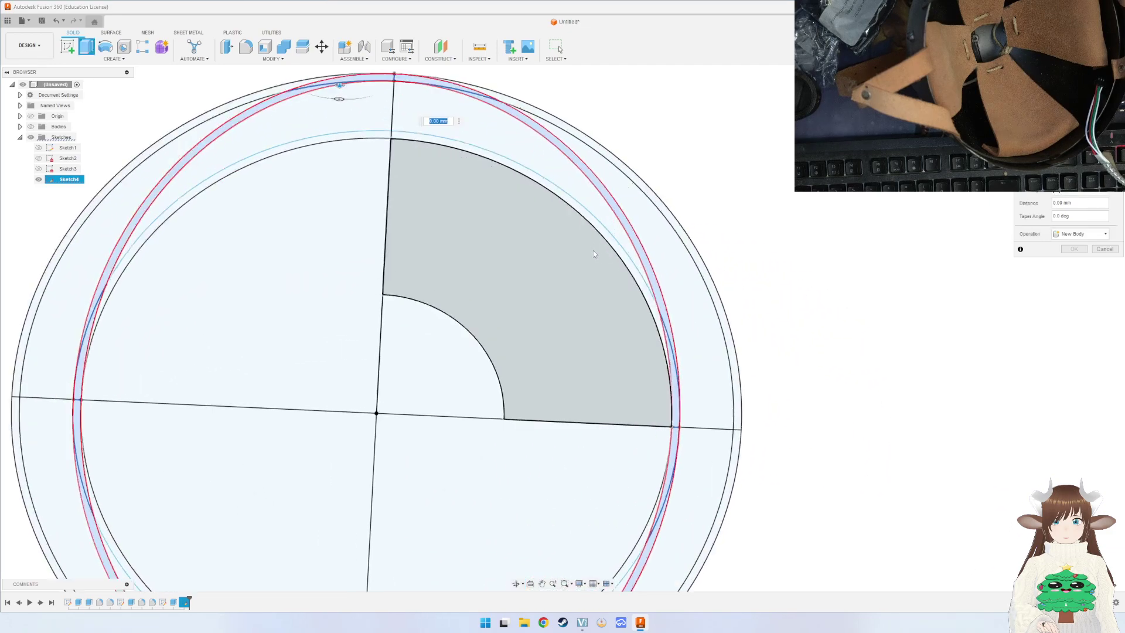
scroll(594, 254, "down", 4)
Show the base body and extrude the curved wall 10 mm upward, joined to the base.
left_click(31, 126)
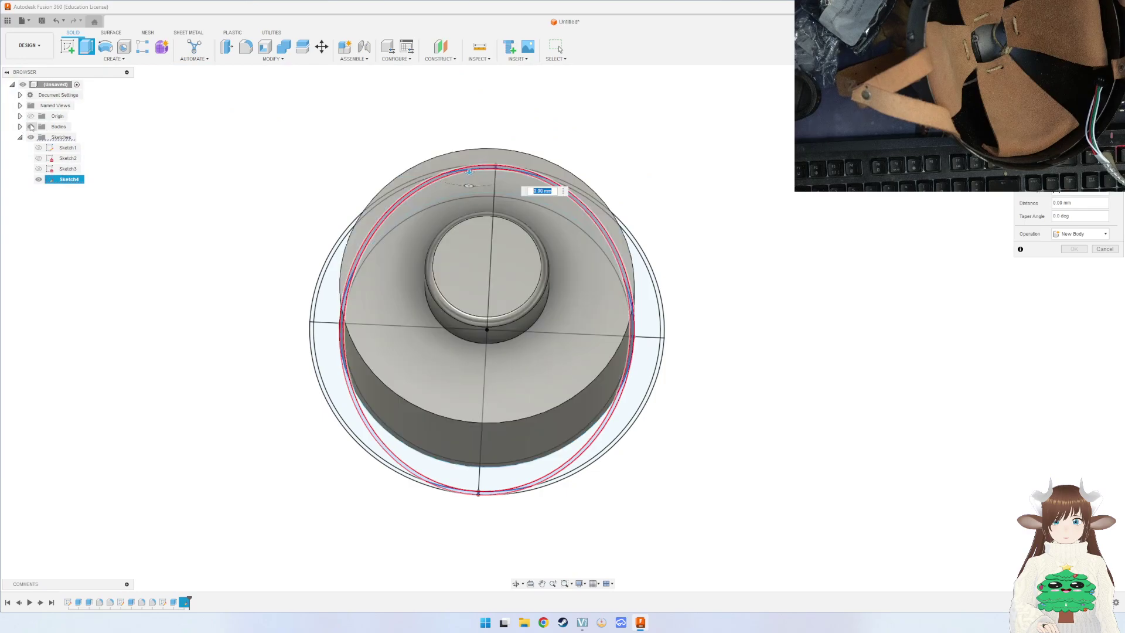
mouse_move(562, 231)
middle_mouse_down("shift")
mouse_move(475, 269)
mouse_move(432, 310)
mouse_move(495, 169)
middle_mouse_up("shift")
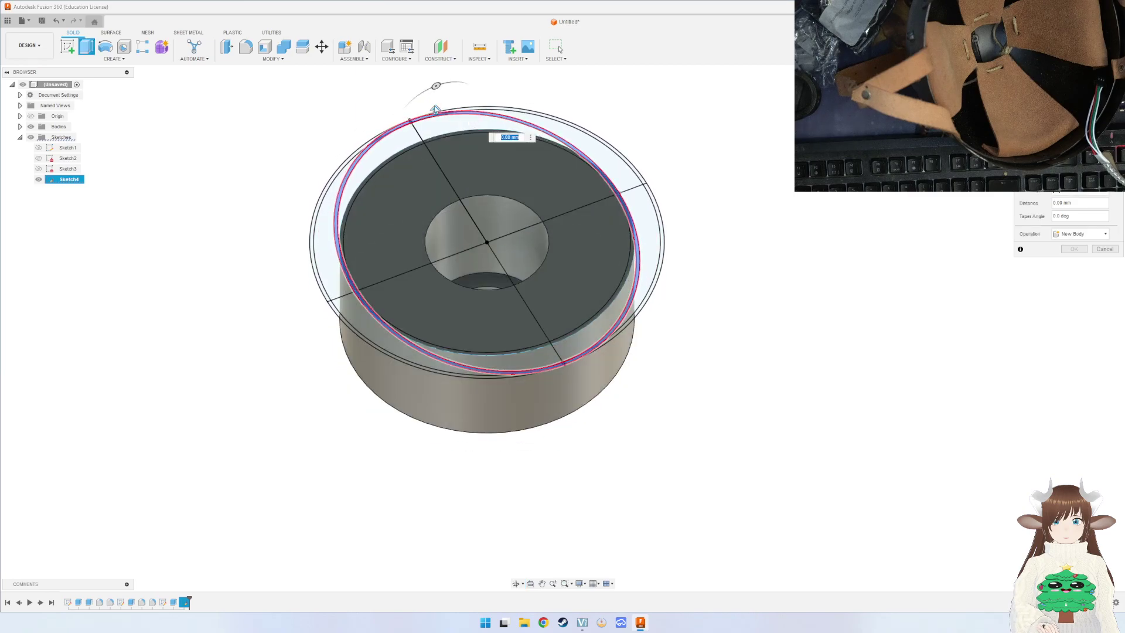
left_click_drag(436, 109, 436, 77)
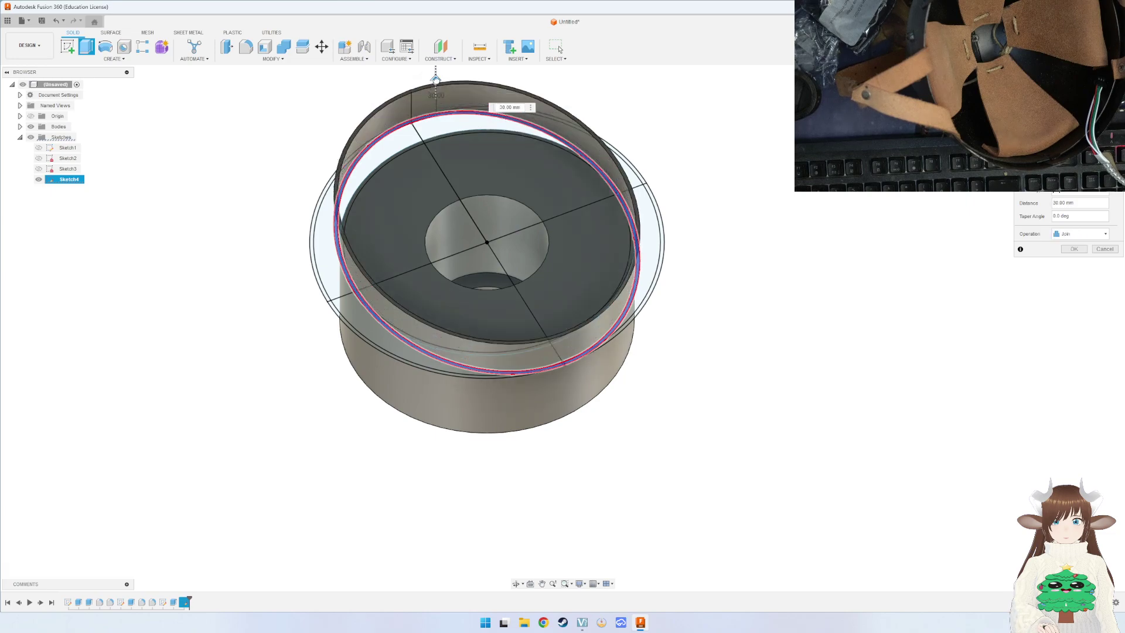
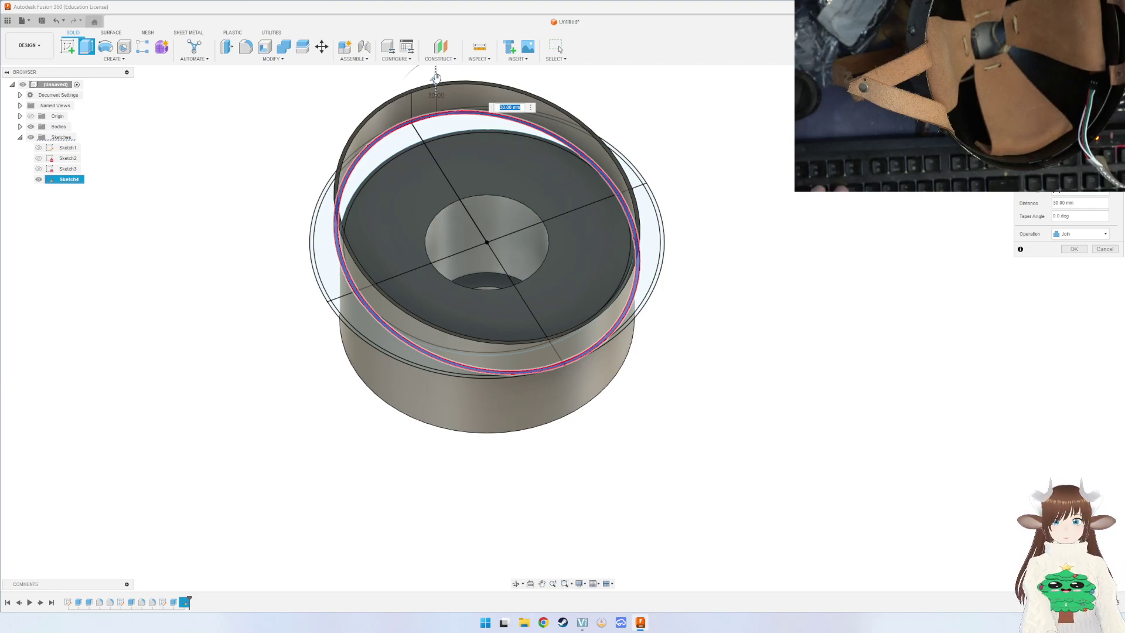
Commit the thin ring band extrusion and toggle Body1 and Body2 visibility to inspect it.
key("Return")
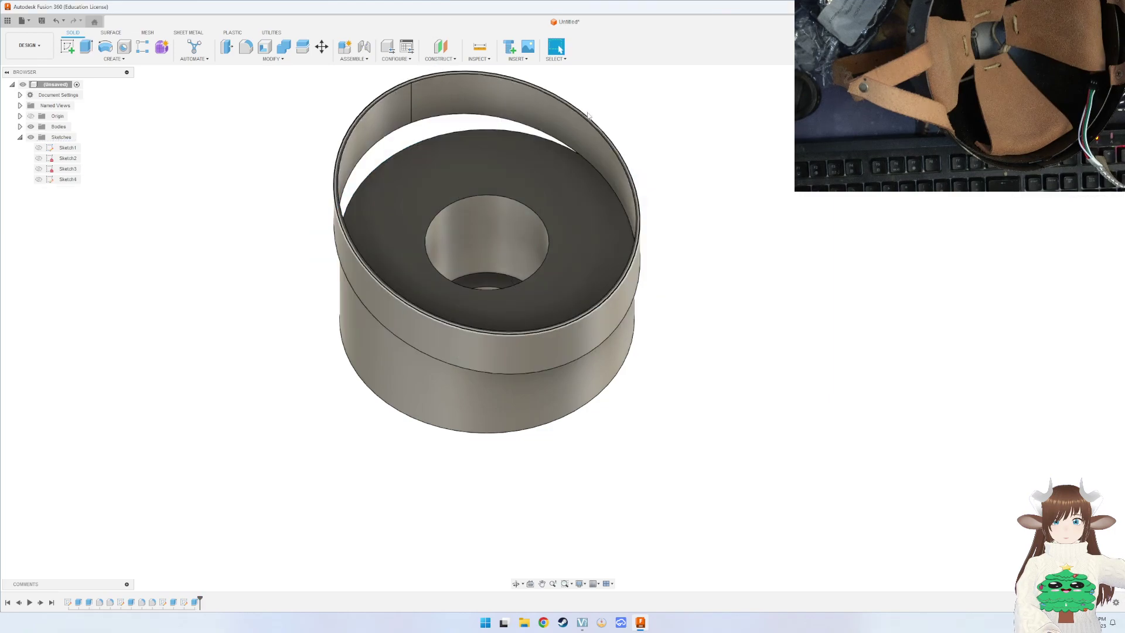
mouse_move(437, 79)
middle_mouse_down("shift")
mouse_move(644, 204)
mouse_move(547, 276)
mouse_move(536, 271)
middle_mouse_up("shift")
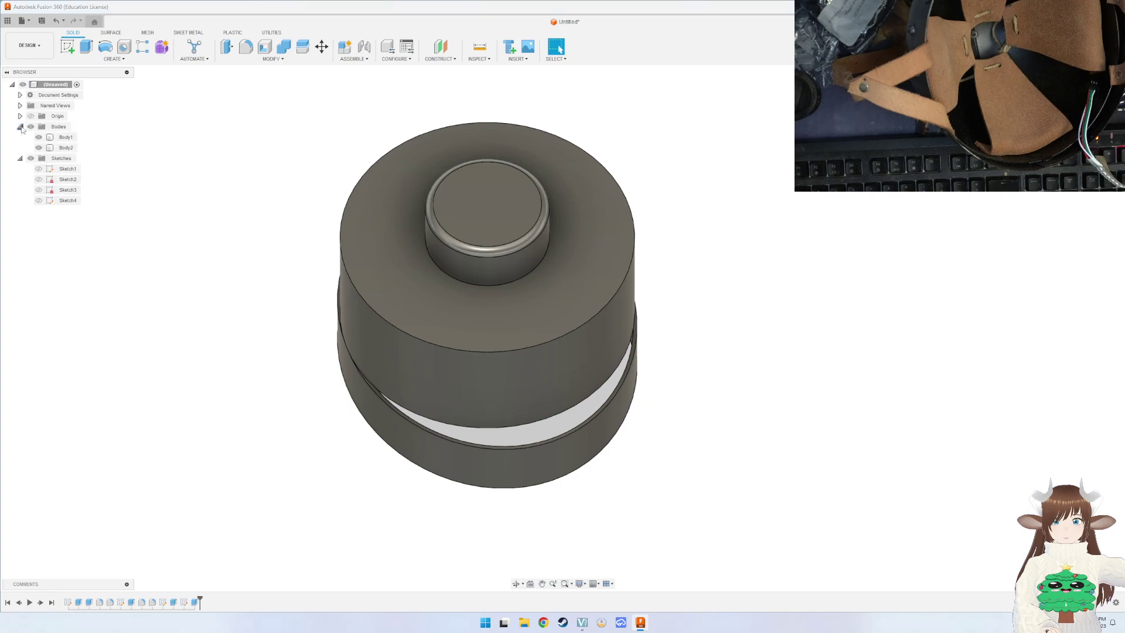
left_click(38, 148)
left_click(38, 137)
Toggle Body2 visibility again and look at the part from below.
left_click(38, 148)
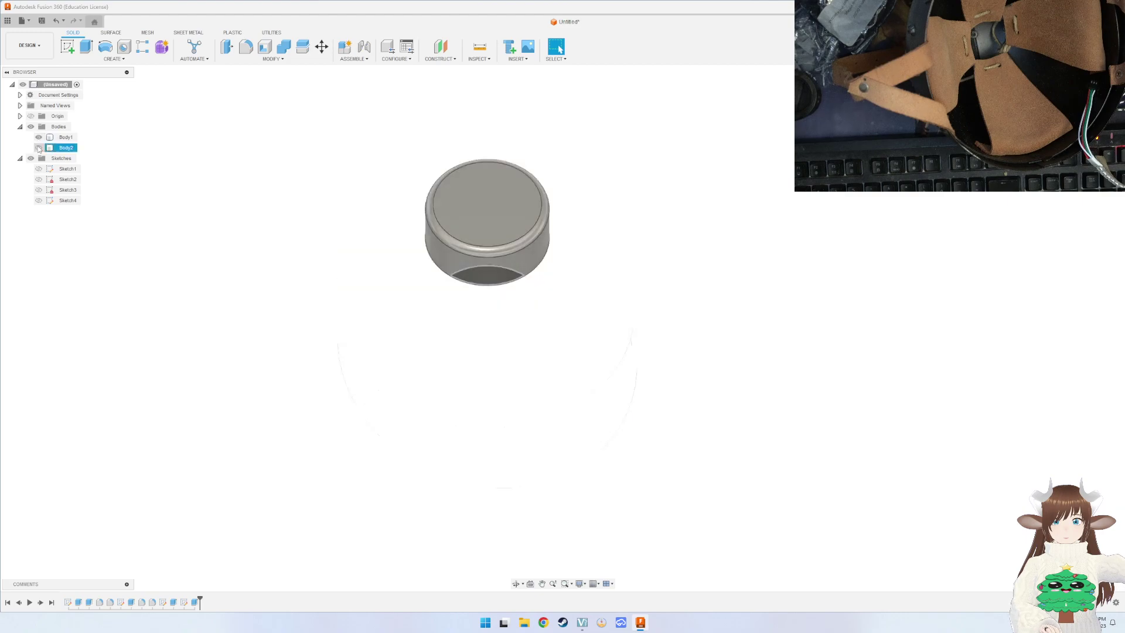
left_click(38, 148)
left_click(535, 302)
mouse_move(535, 302)
middle_mouse_down("shift")
mouse_move(503, 233)
mouse_move(454, 271)
middle_mouse_up("shift")
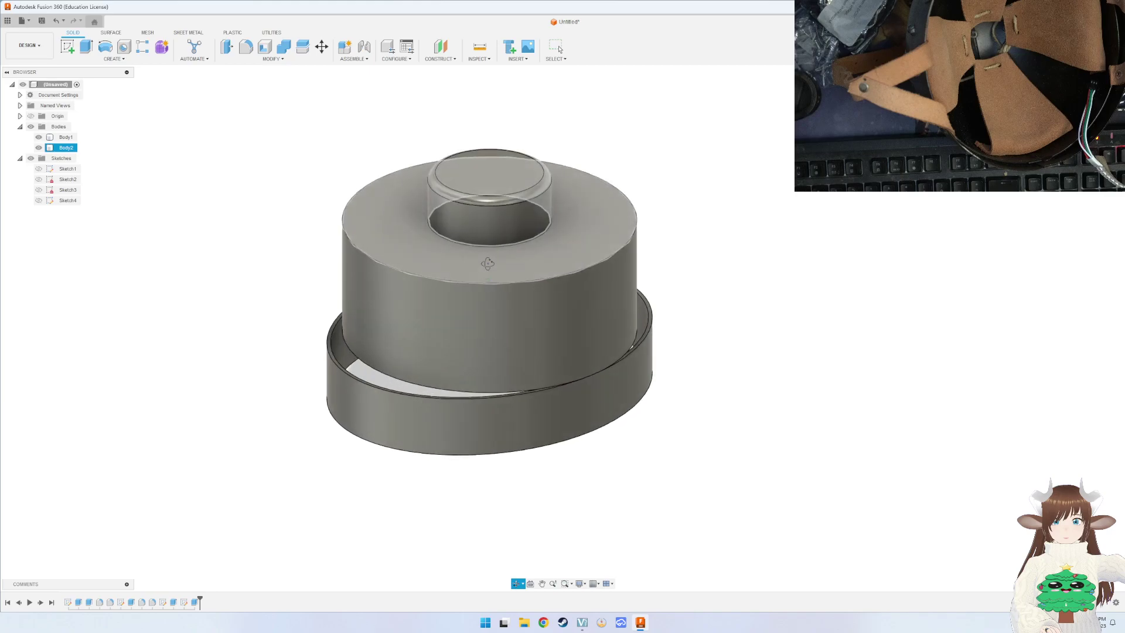
key("Escape")
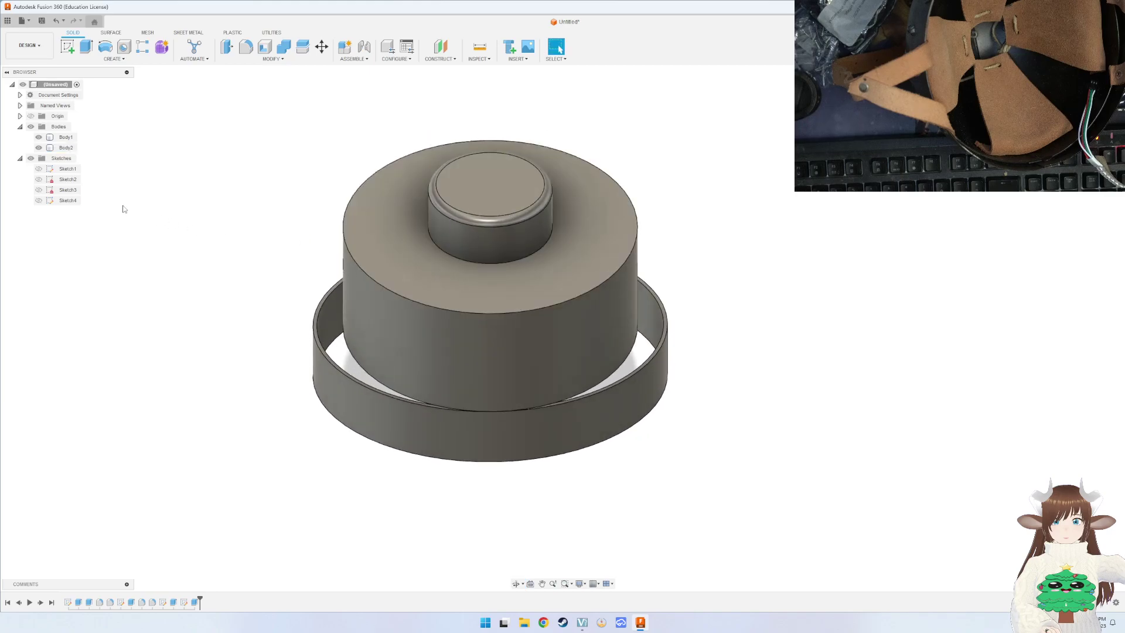
Change the ring extrusion's operation to New Body.
double_click(195, 602)
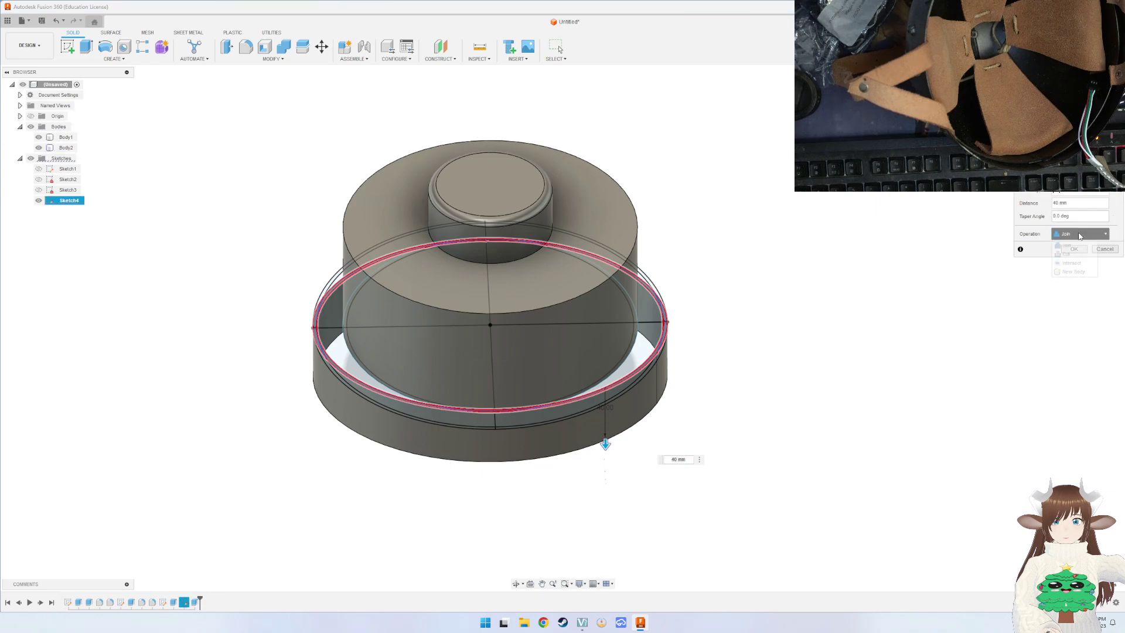
left_click(1073, 271)
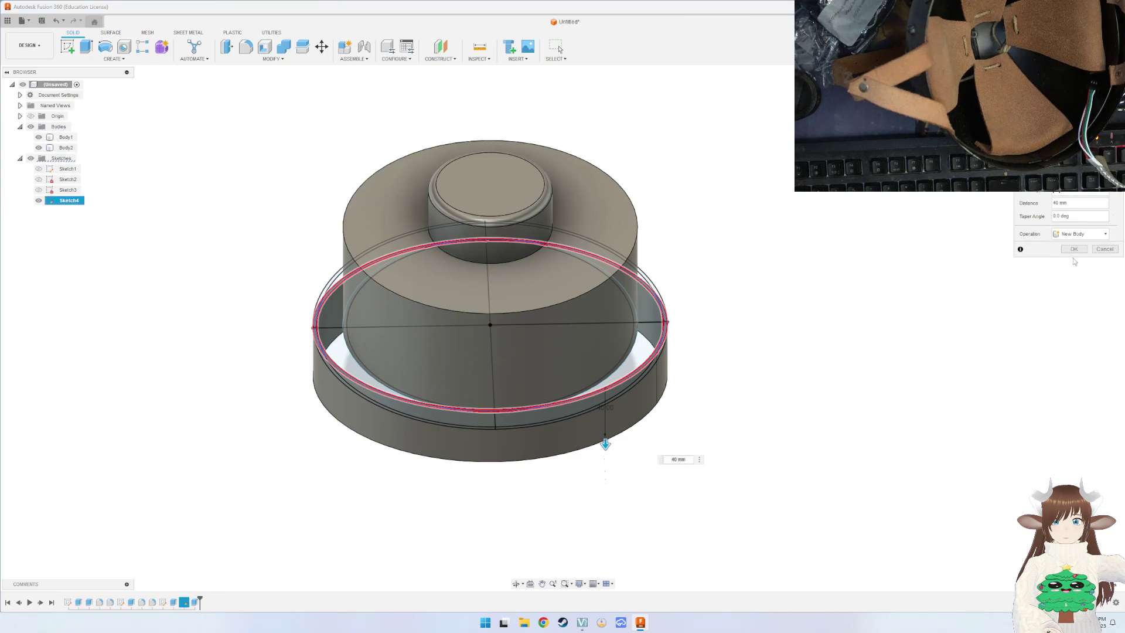
left_click(1075, 249)
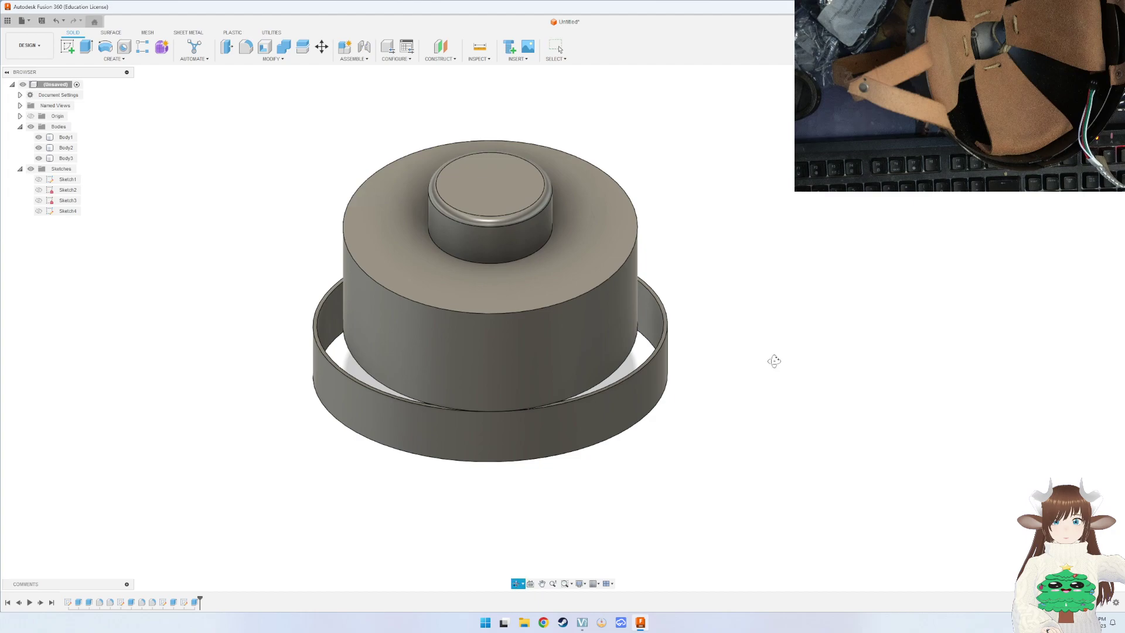
left_click_drag(774, 361, 648, 318)
key("Escape")
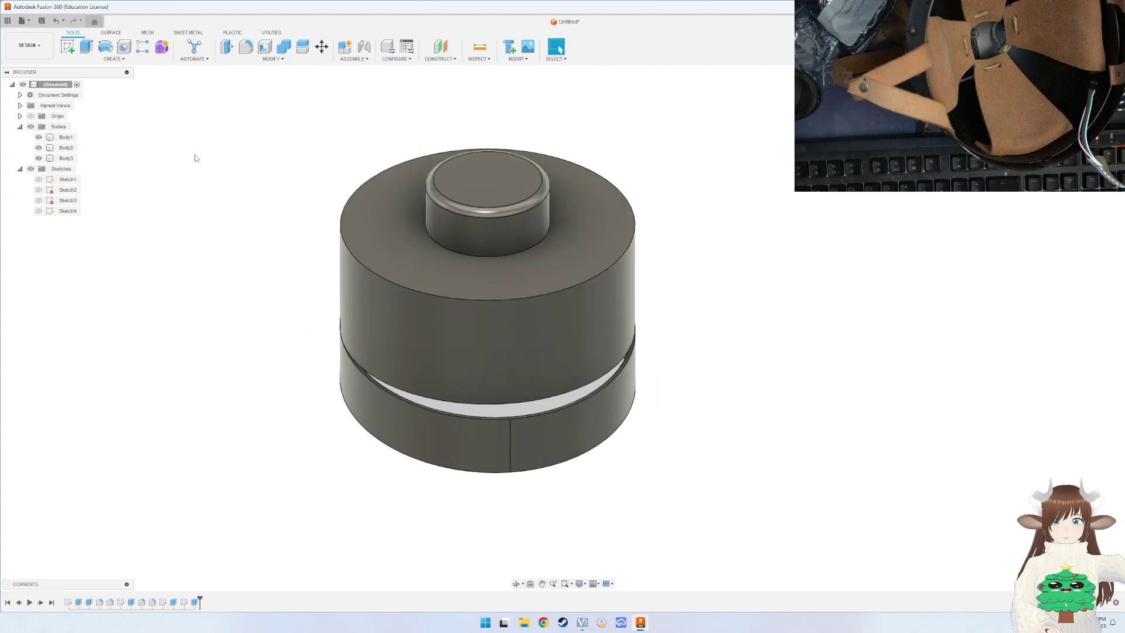
Hide Body2 so the ring stands alone, viewed from a low side angle.
left_click(39, 148)
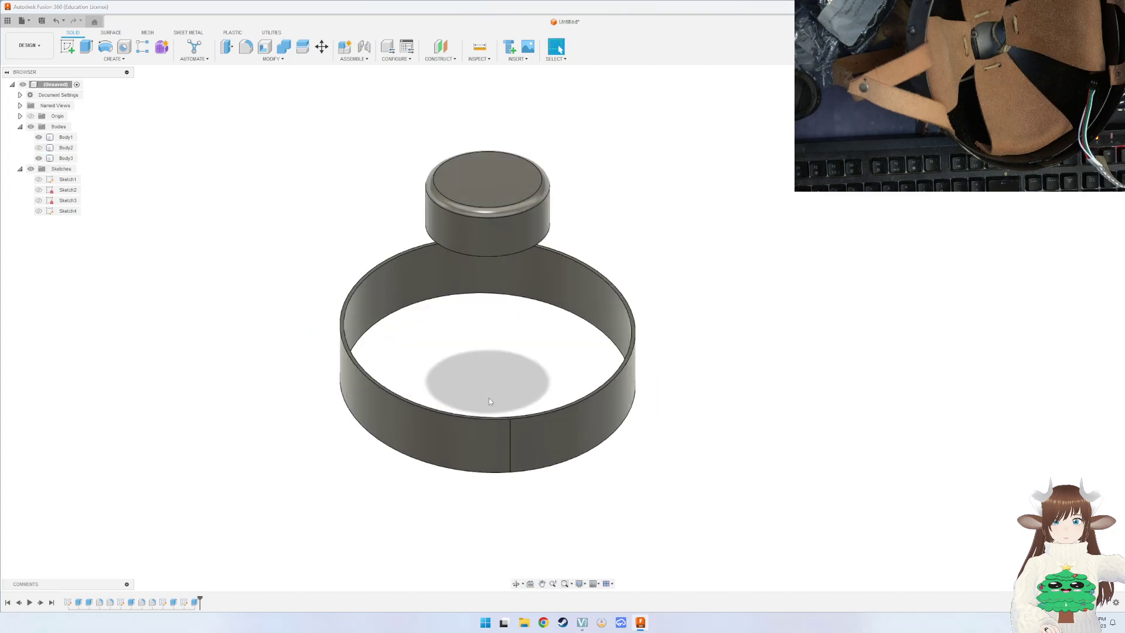
scroll(518, 413, "up", 3)
mouse_move(554, 468)
middle_mouse_down("shift")
mouse_move(537, 409)
mouse_move(385, 396)
middle_mouse_up("shift")
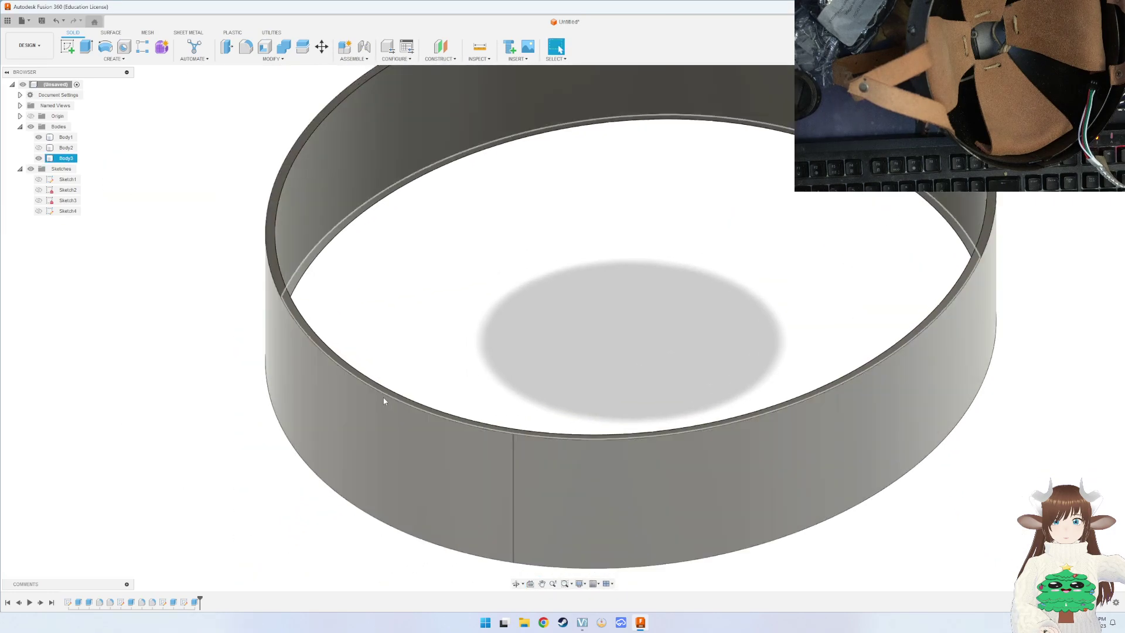
key("Escape")
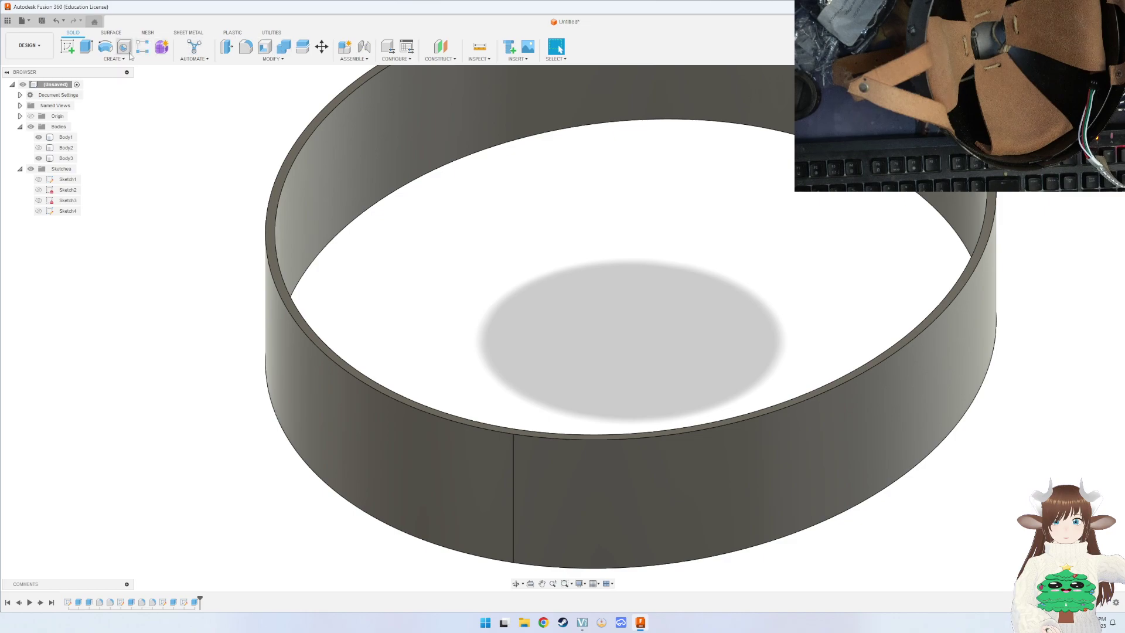
left_click(250, 59)
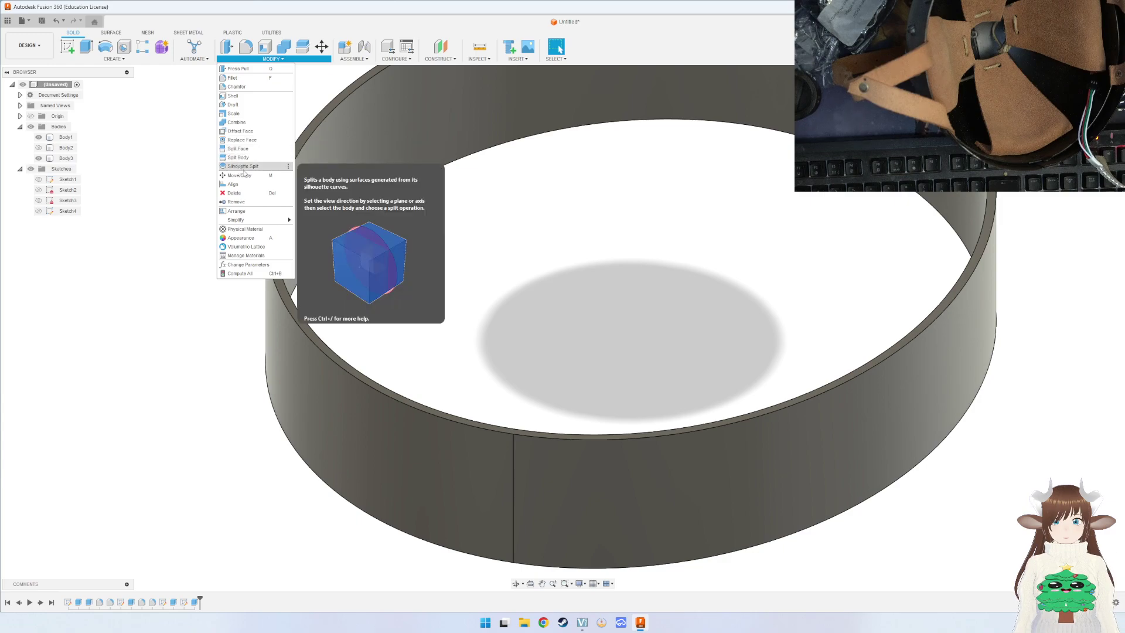
left_click(114, 59)
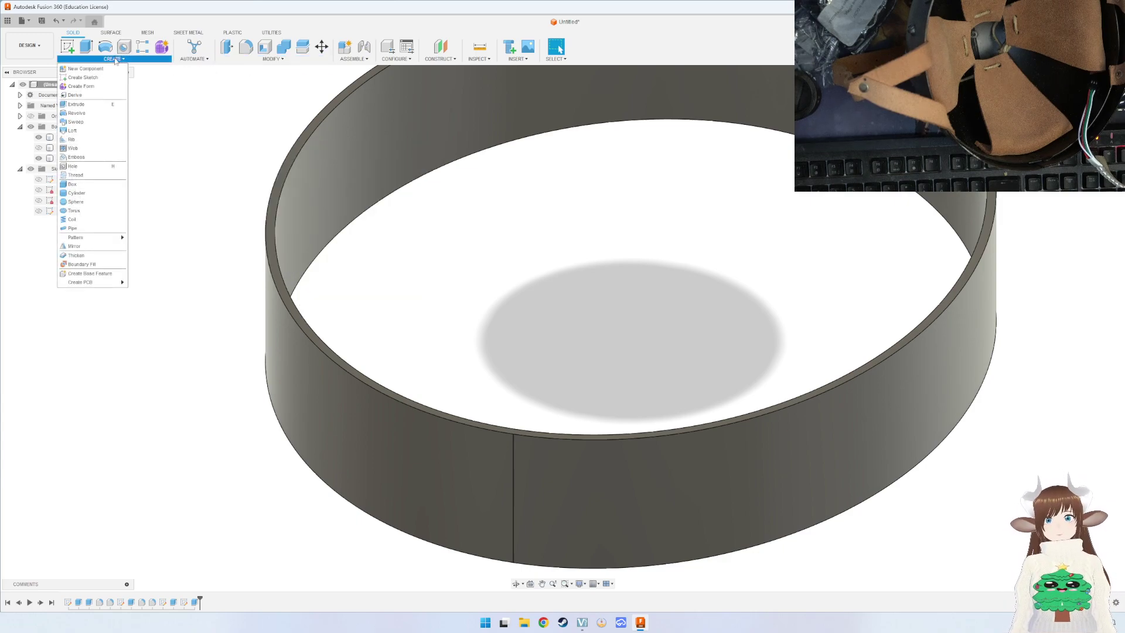
left_click(116, 61)
left_click(116, 61)
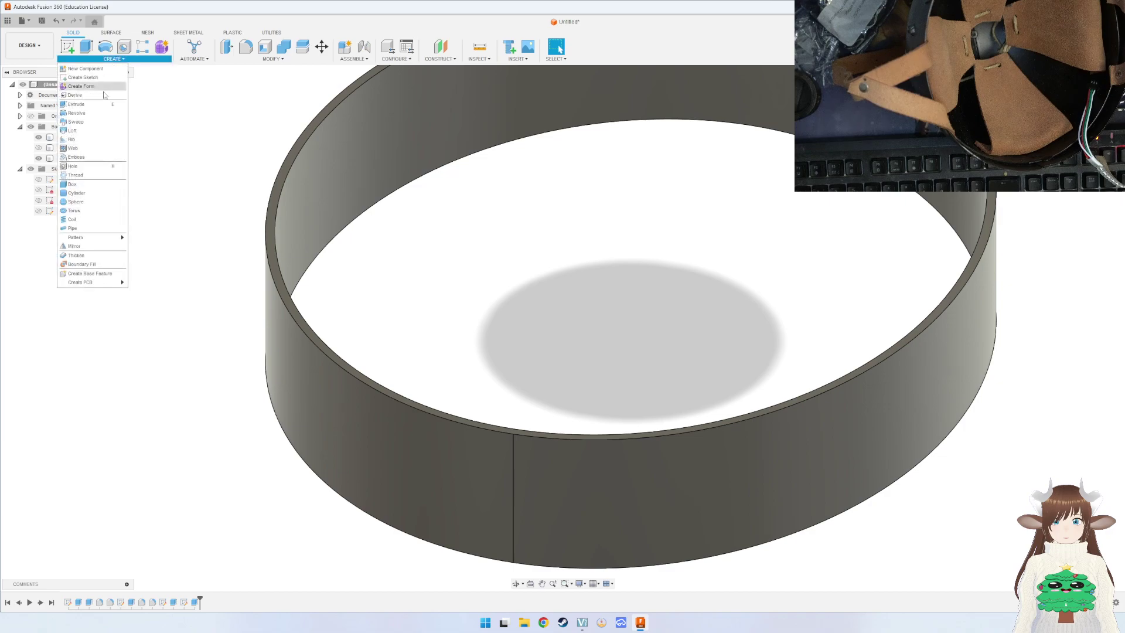
left_click(72, 130)
left_click(269, 225)
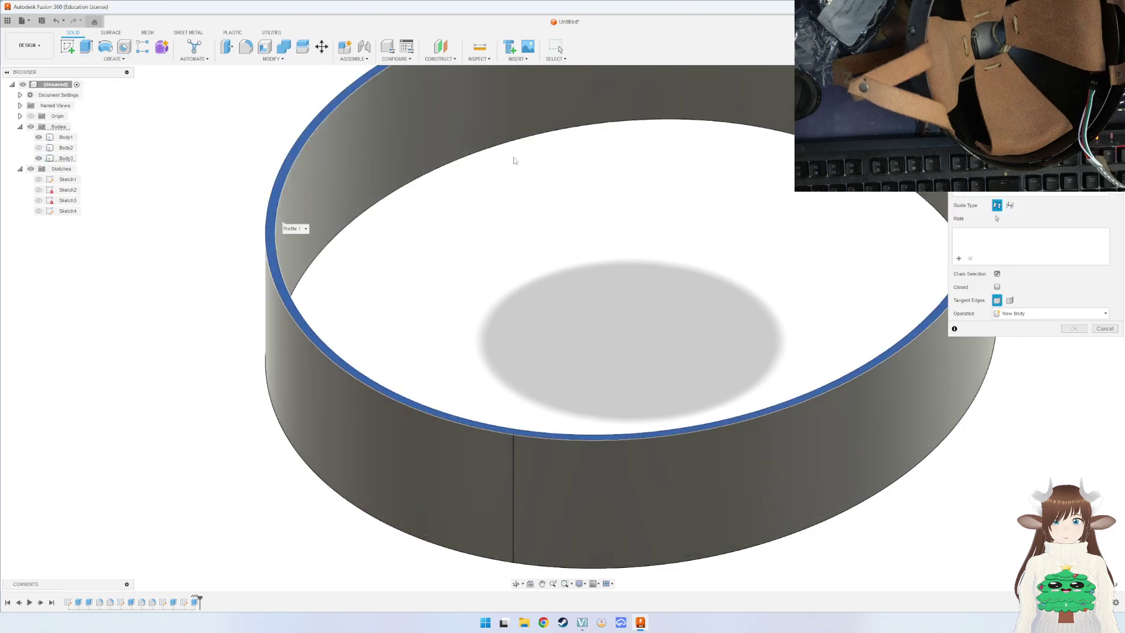
mouse_move(608, 168)
middle_mouse_down("shift")
mouse_move(459, 389)
mouse_move(482, 296)
mouse_move(564, 207)
middle_mouse_up("shift")
left_click(678, 170)
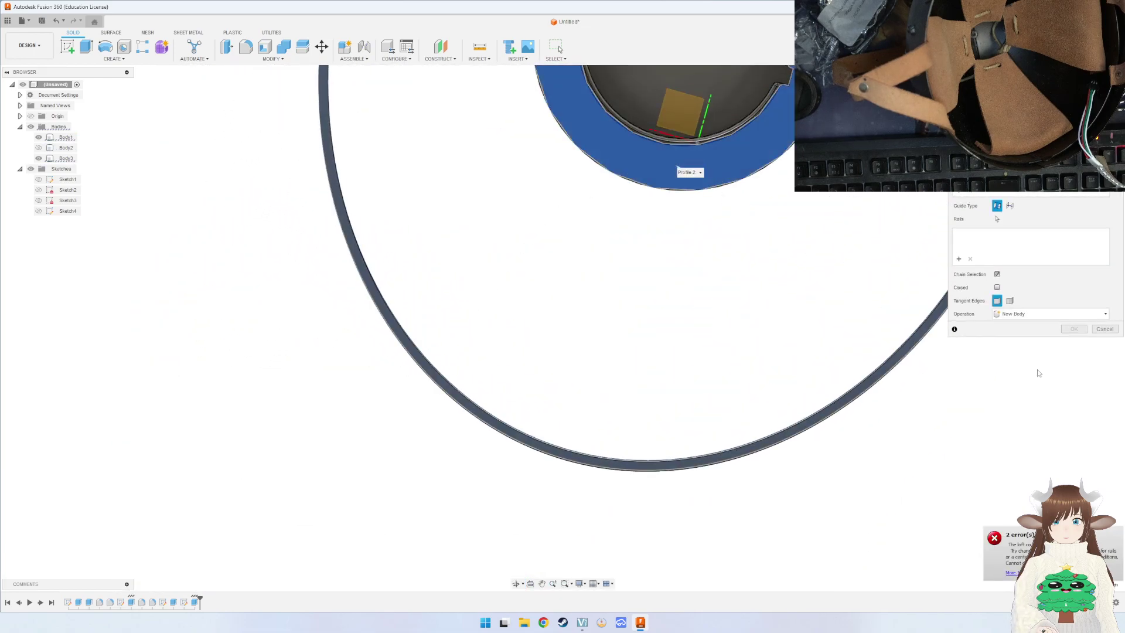
mouse_move(739, 270)
middle_mouse_down("shift")
mouse_move(512, 440)
mouse_move(525, 370)
mouse_move(514, 411)
mouse_move(488, 394)
middle_mouse_up("shift")
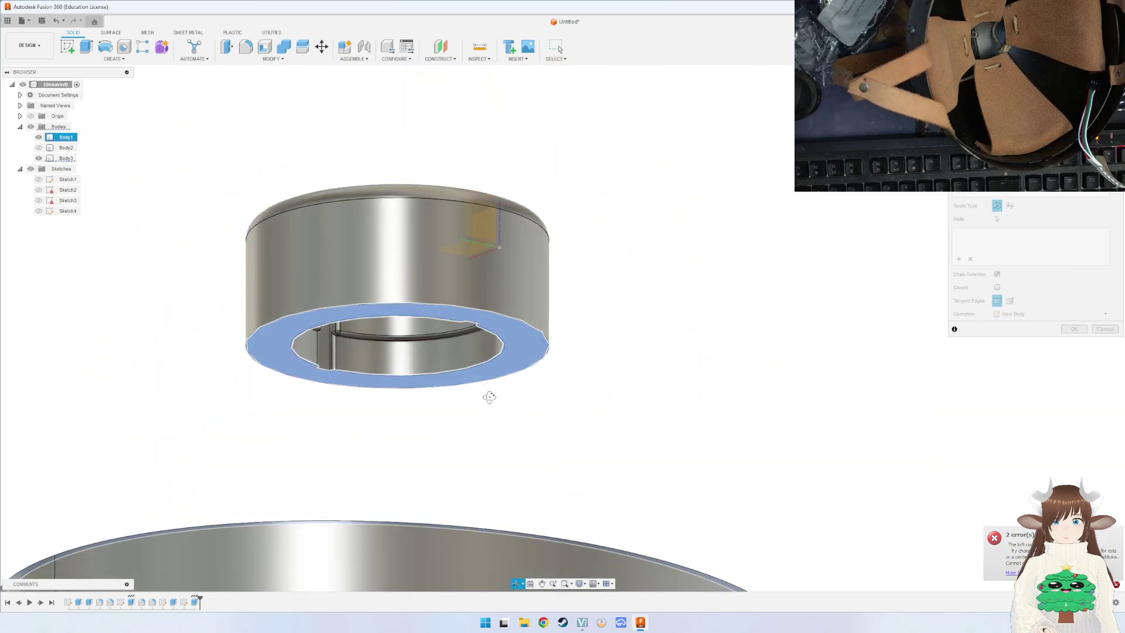
key("Escape")
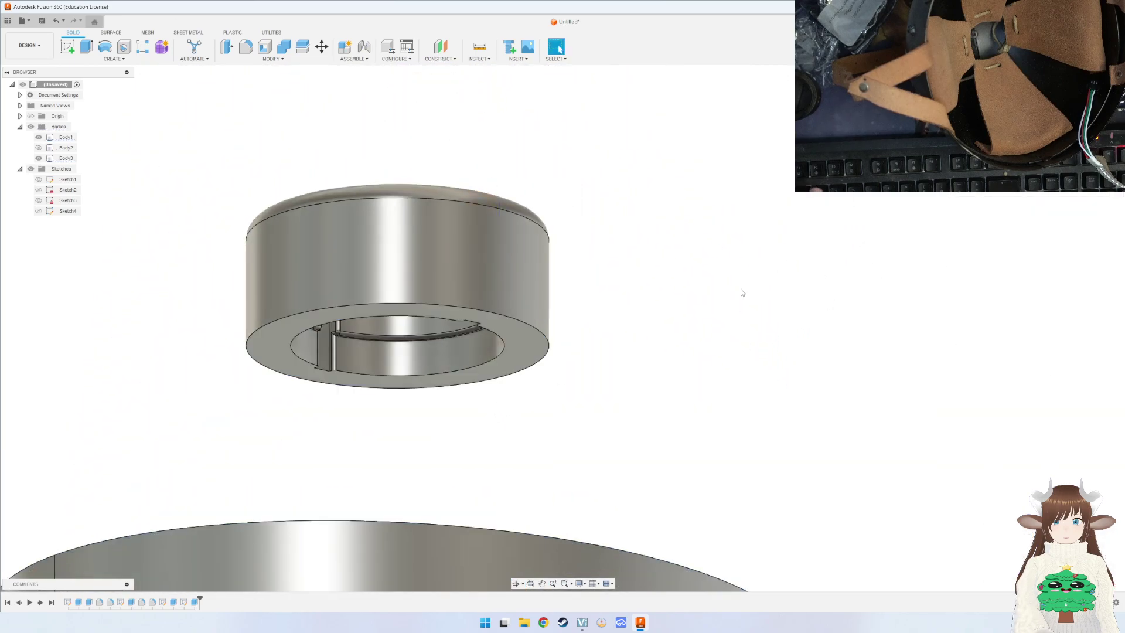
left_click(103, 59)
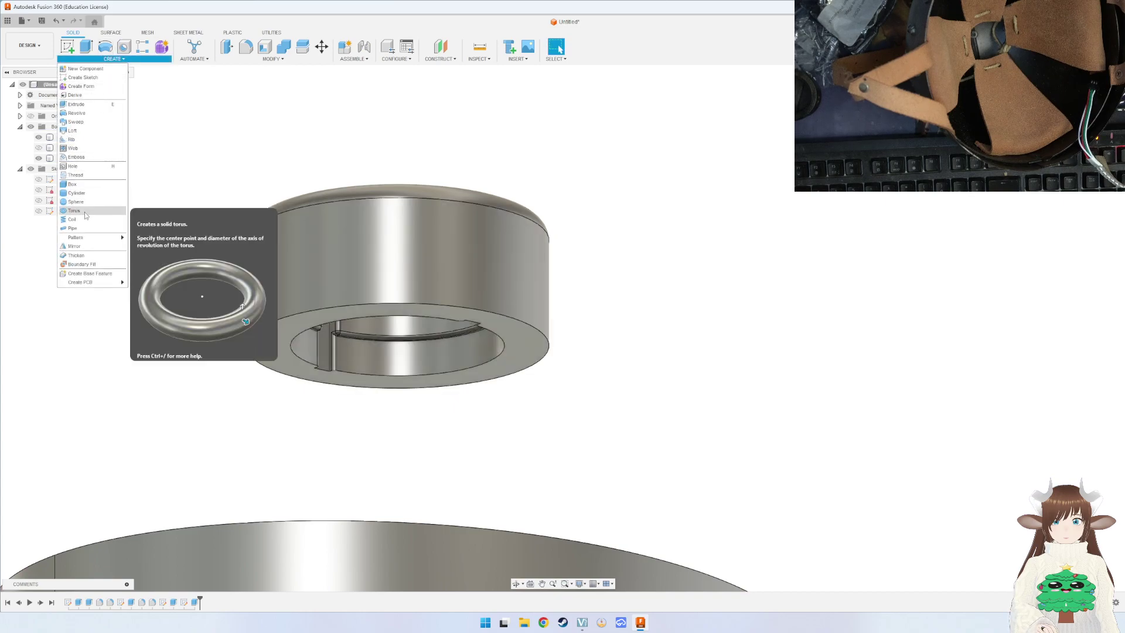
left_click(86, 132)
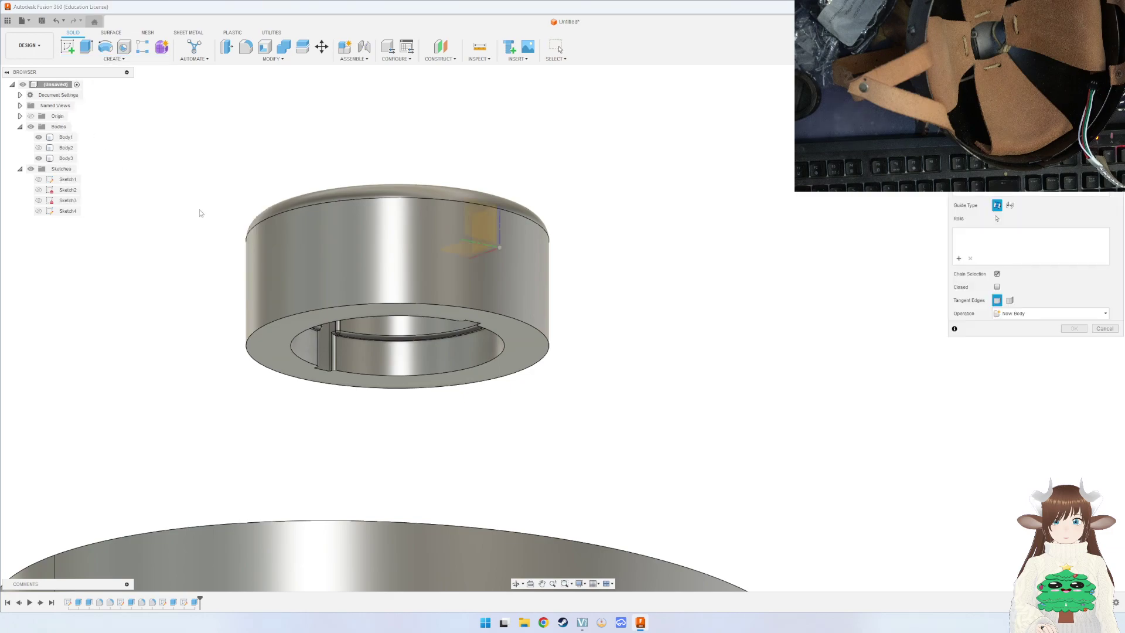
left_click(437, 315)
middle_click_drag(653, 326, 673, 377, "shift")
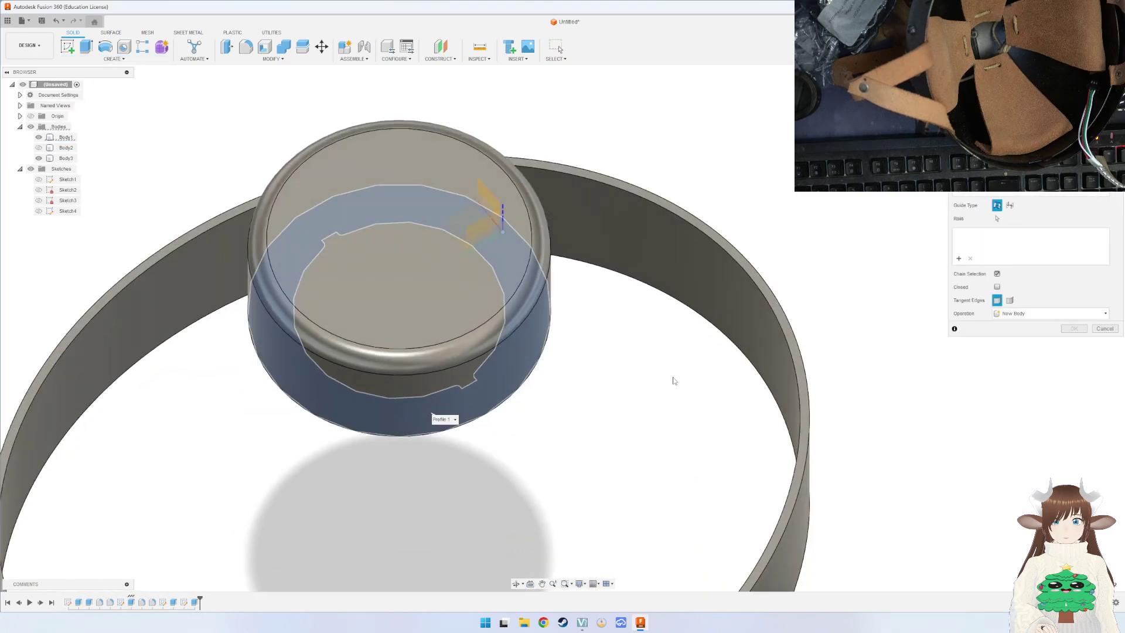
left_click(795, 364)
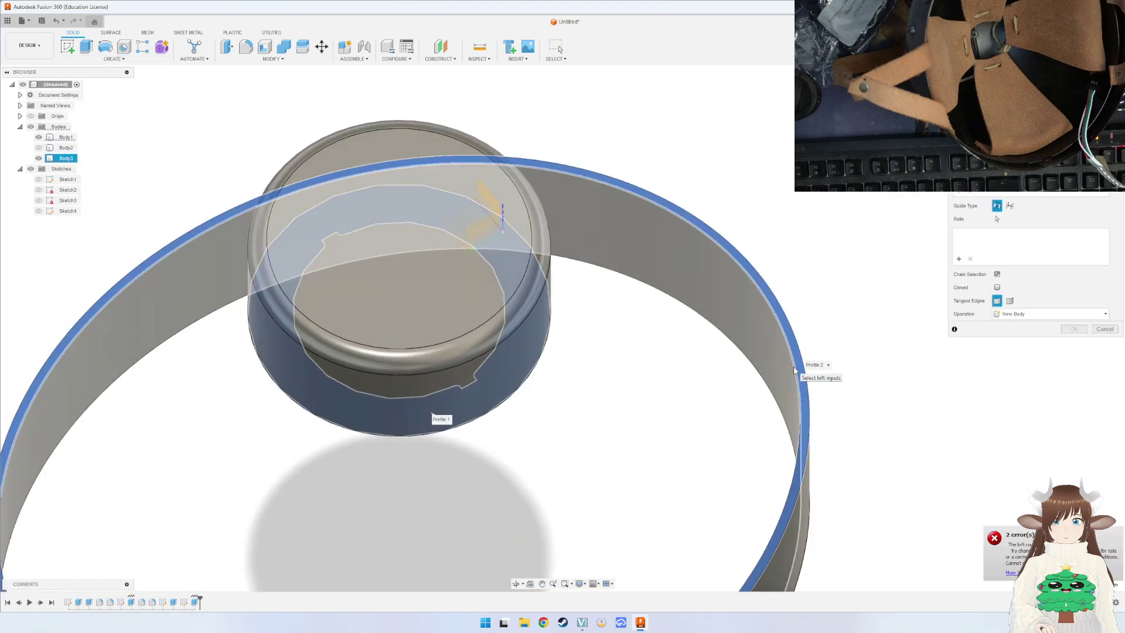
mouse_move(792, 367)
middle_mouse_down("shift")
mouse_move(759, 354)
mouse_move(771, 299)
mouse_move(759, 341)
mouse_move(735, 346)
mouse_move(733, 291)
mouse_move(746, 334)
mouse_move(758, 348)
mouse_move(763, 337)
mouse_move(750, 346)
mouse_move(771, 332)
mouse_move(761, 349)
mouse_move(698, 307)
mouse_move(730, 314)
mouse_move(701, 274)
middle_mouse_up("shift")
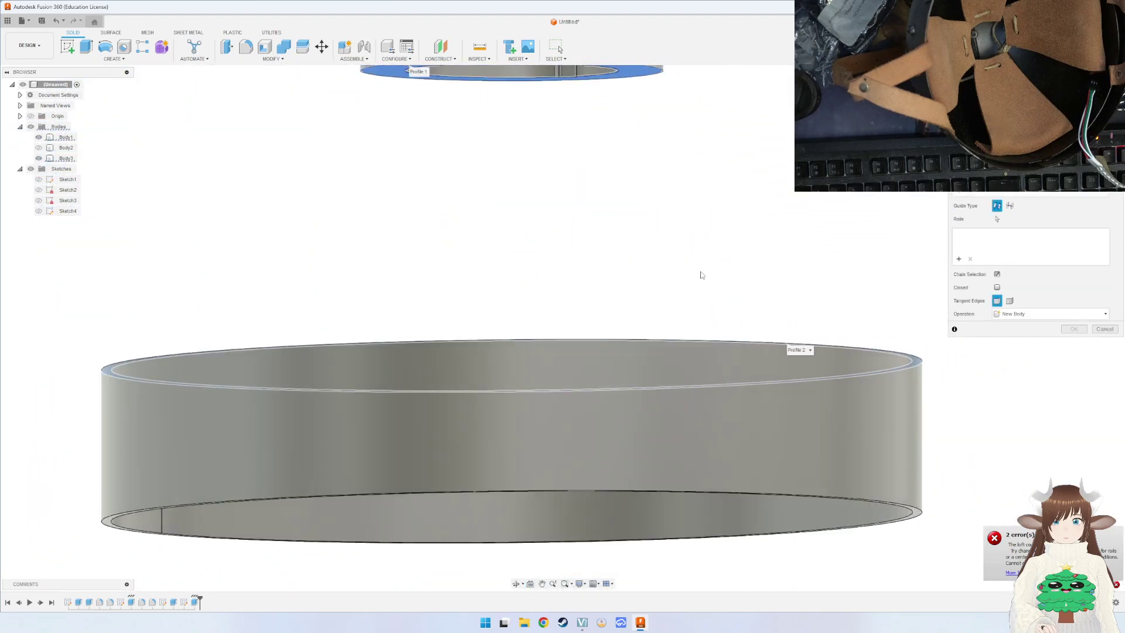
scroll(601, 239, "down", 3)
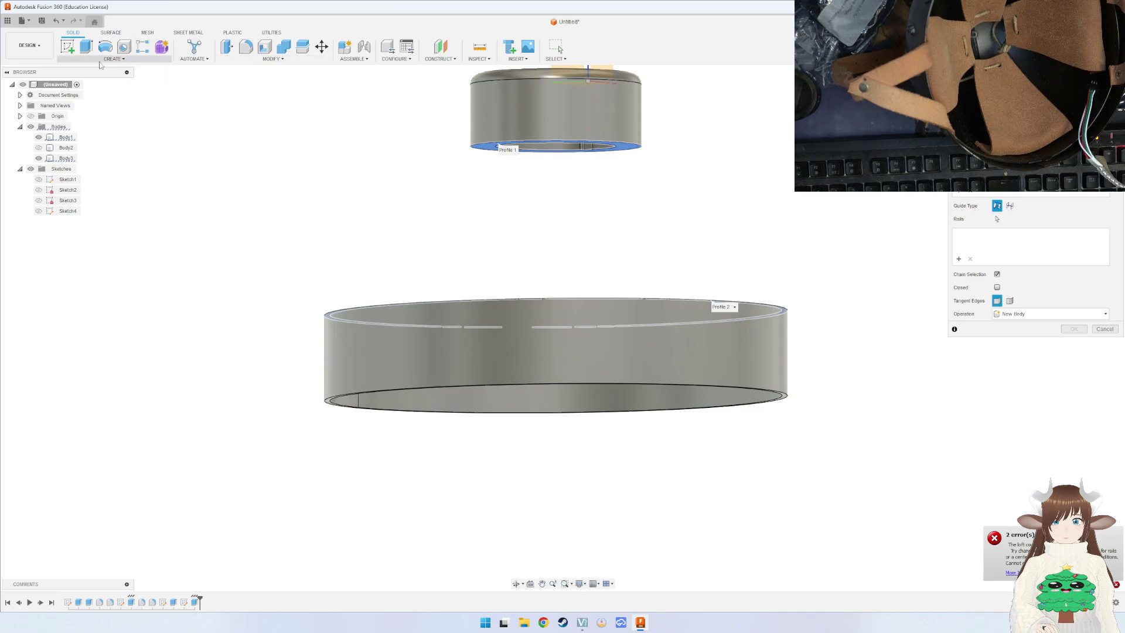
middle_click_drag(463, 140, 514, 168, "shift")
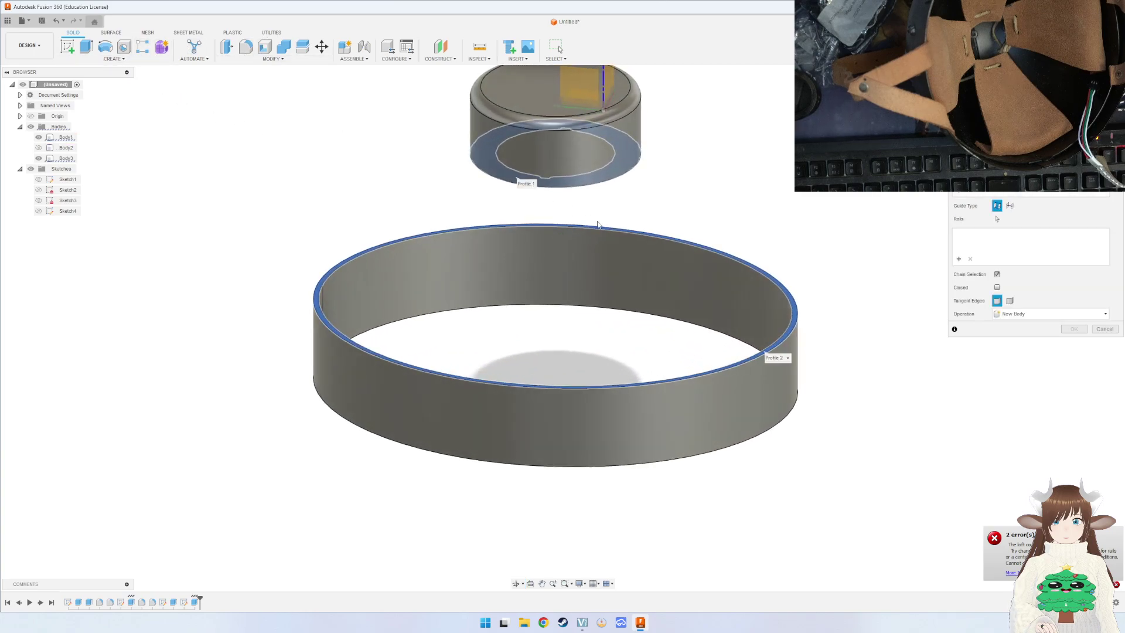
key("Escape")
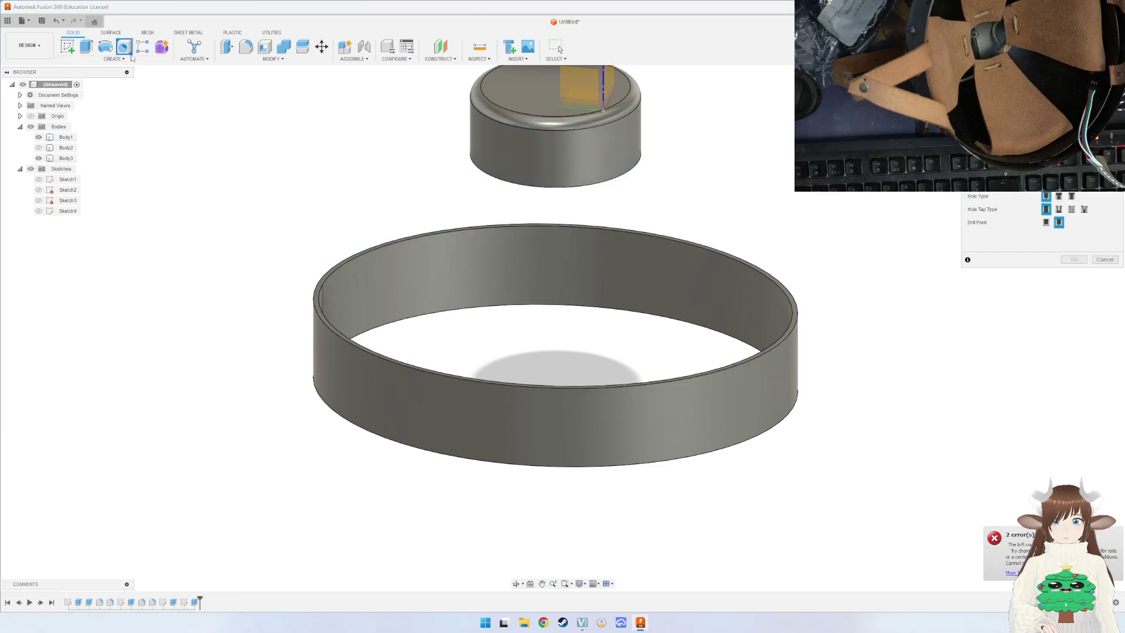
left_click(128, 60)
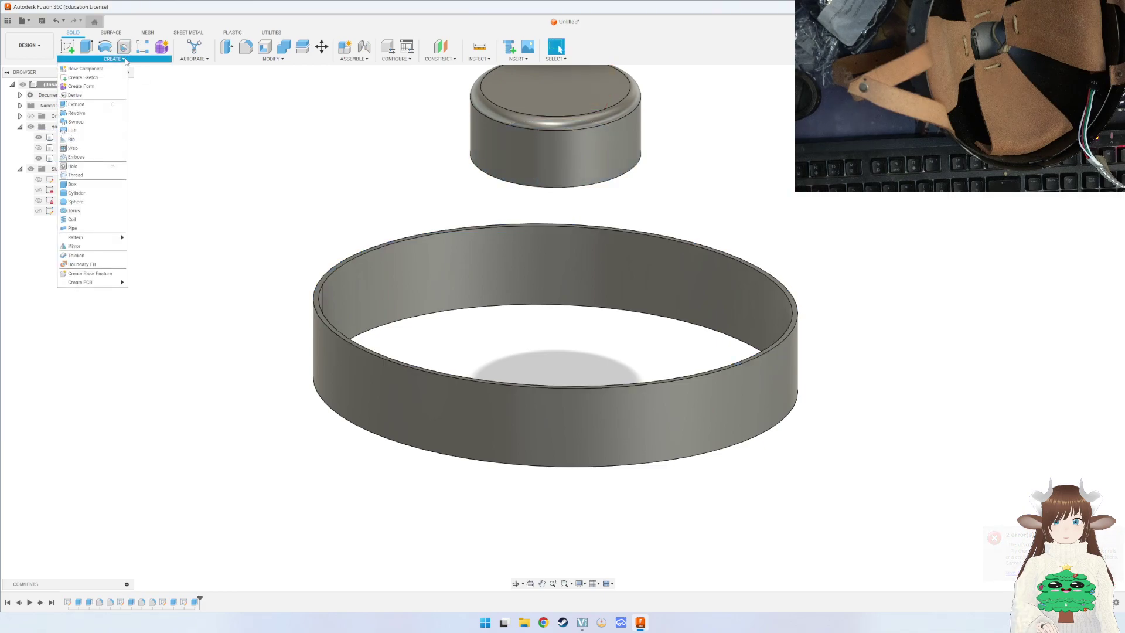
left_click(90, 121)
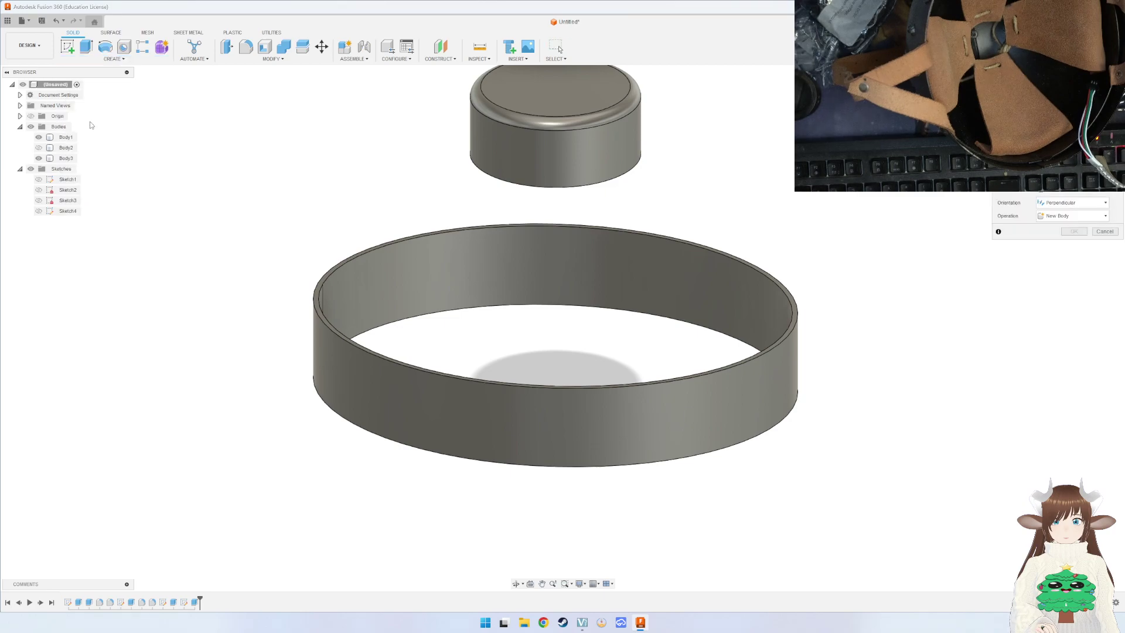
mouse_move(557, 152)
middle_mouse_down("shift")
mouse_move(676, 244)
mouse_move(656, 328)
middle_mouse_up("shift")
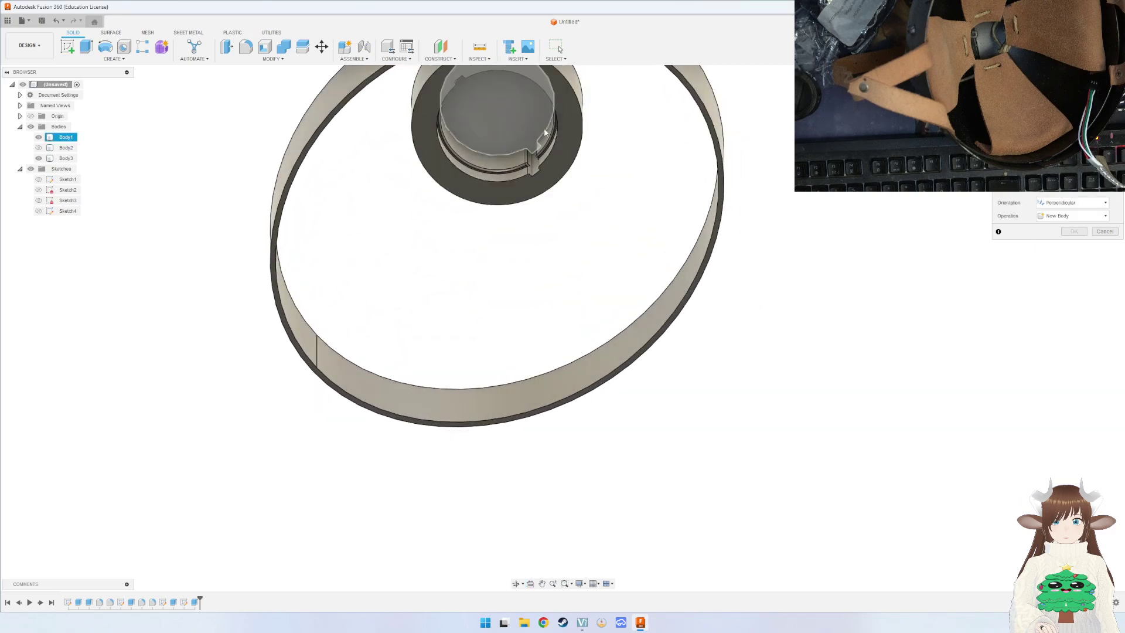
left_click(565, 113)
mouse_move(630, 116)
middle_mouse_down("shift")
mouse_move(640, 183)
mouse_move(625, 334)
middle_mouse_up("shift")
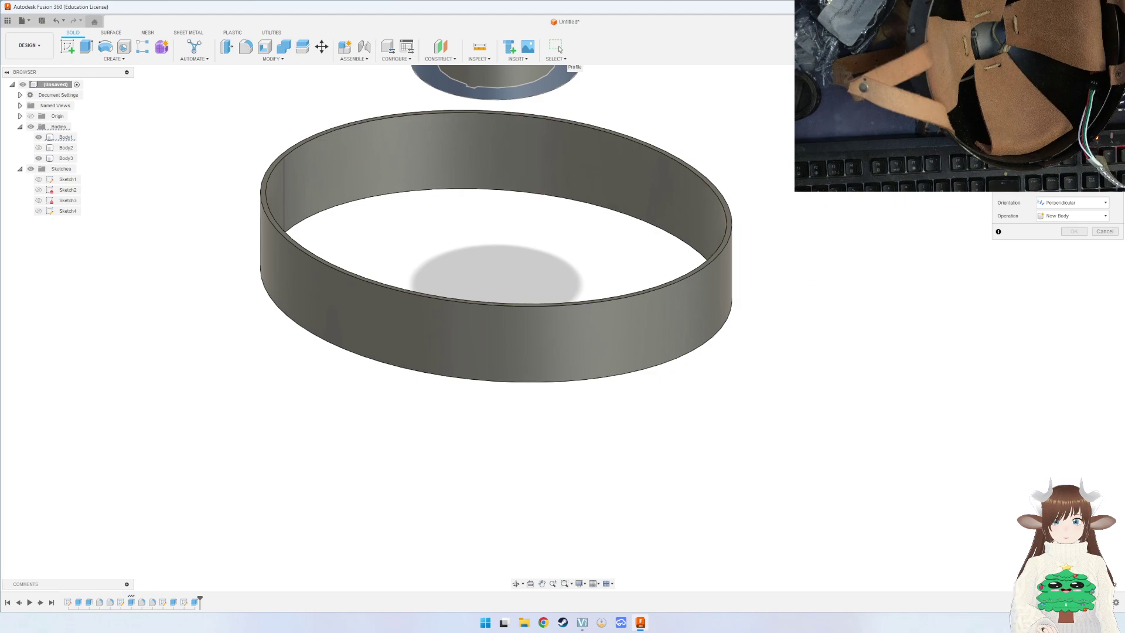
left_click(721, 251)
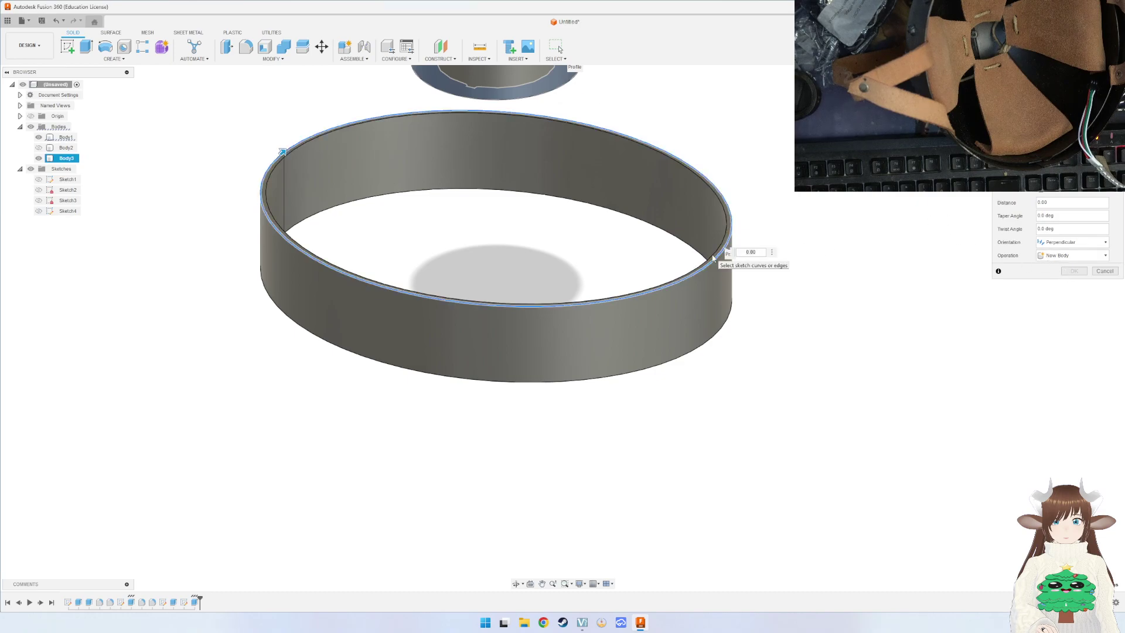
mouse_move(676, 237)
middle_mouse_down("shift")
mouse_move(673, 186)
mouse_move(592, 274)
mouse_move(594, 128)
mouse_move(665, 454)
middle_mouse_up("shift")
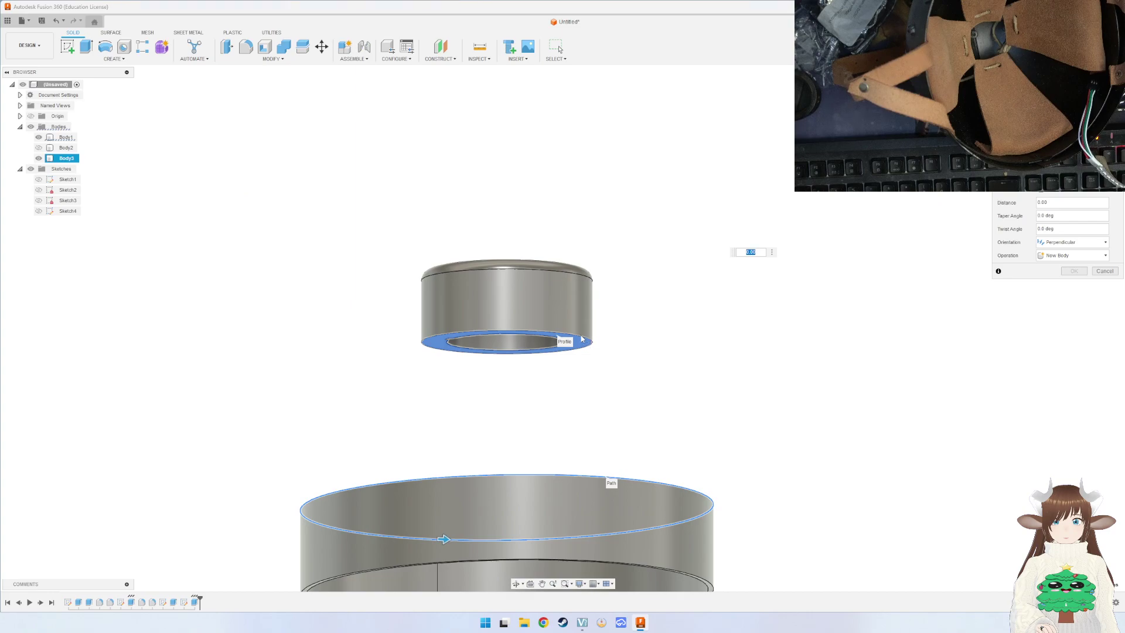
type("-")
type("5")
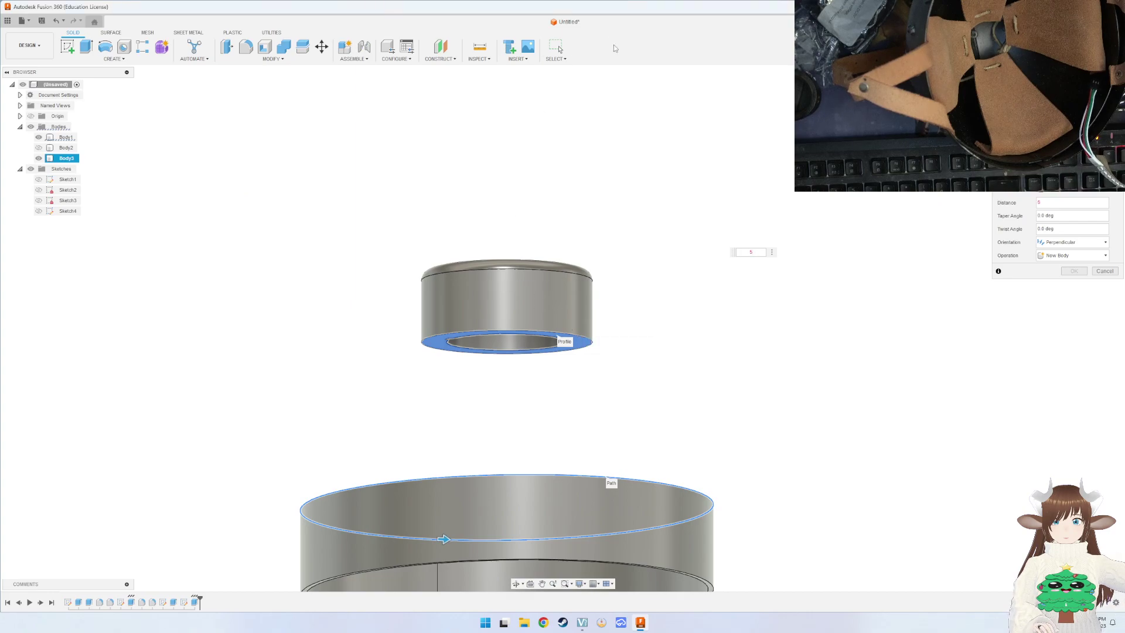
key("Escape")
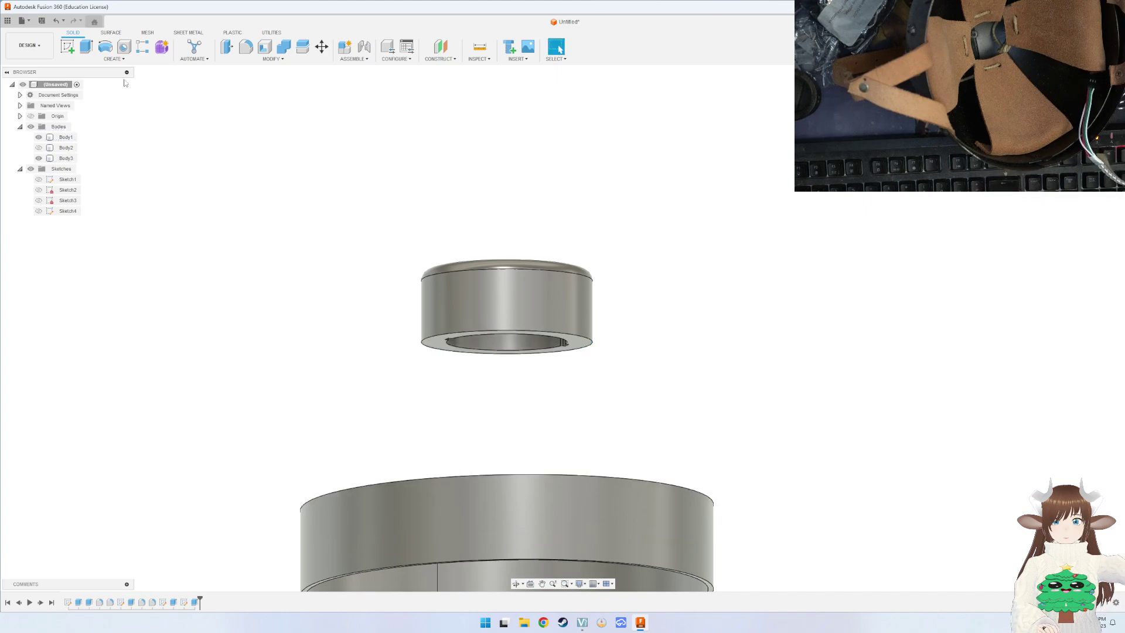
Hide Body3 and show Sketch4 from an angled view.
left_click(101, 59)
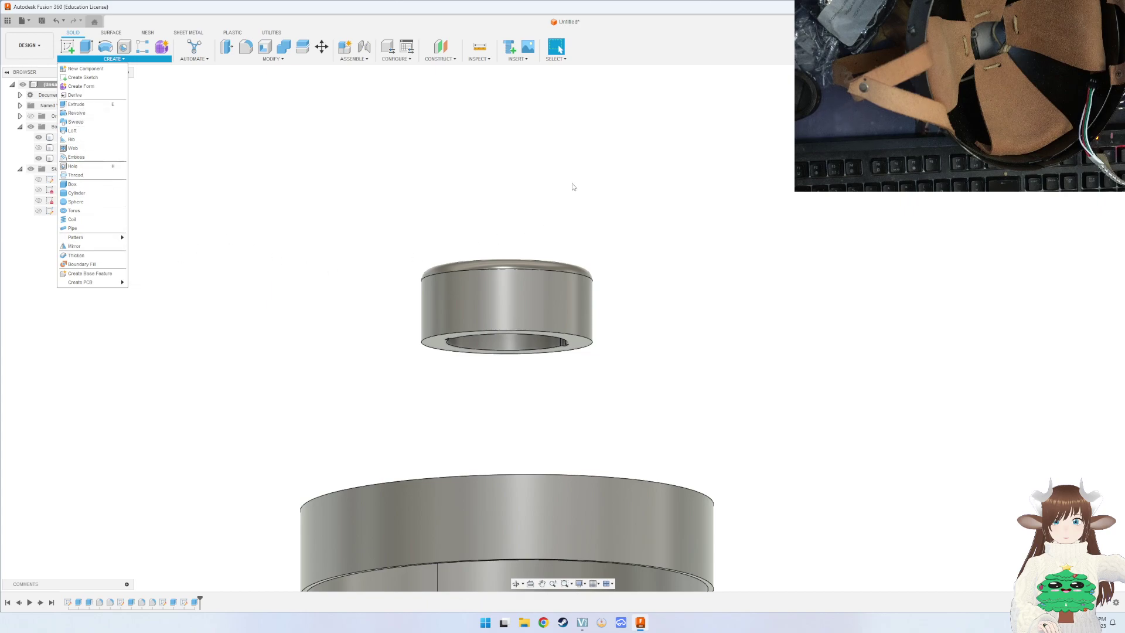
mouse_move(569, 188)
middle_mouse_down("shift")
mouse_move(575, 221)
mouse_move(637, 301)
mouse_move(472, 223)
mouse_move(515, 188)
mouse_move(504, 201)
mouse_move(326, 217)
middle_mouse_up("shift")
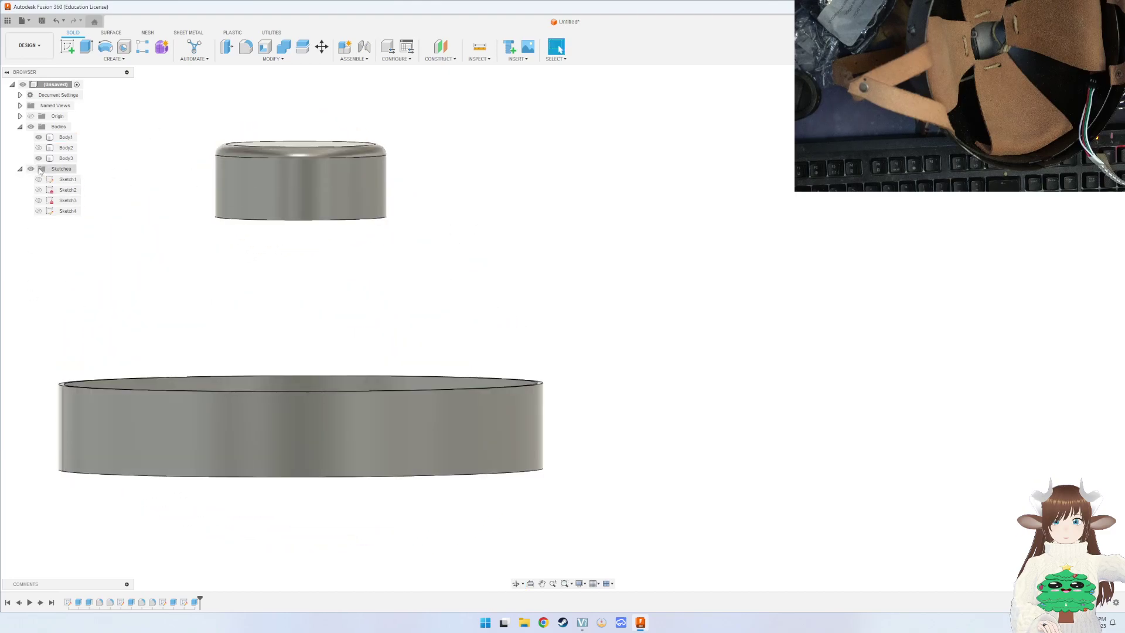
left_click(38, 158)
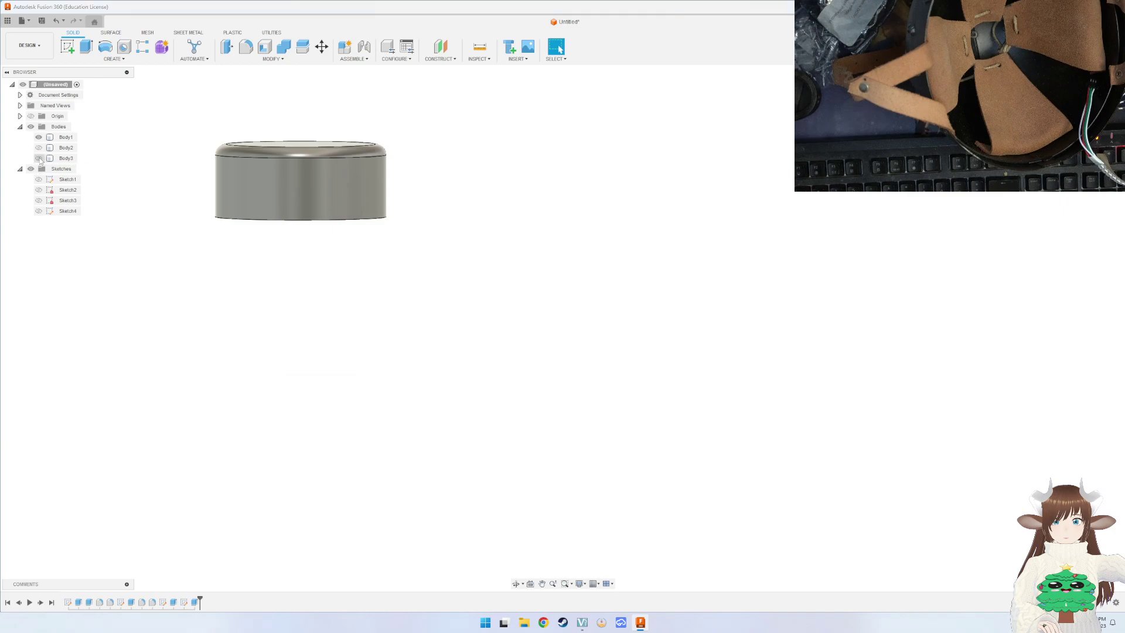
left_click(39, 211)
mouse_move(473, 305)
middle_mouse_down("shift")
mouse_move(483, 368)
mouse_move(477, 328)
middle_mouse_up("shift")
Extrude the three thin arc profiles of Sketch4 20 mm down as a new body.
key("e")
left_click(501, 358)
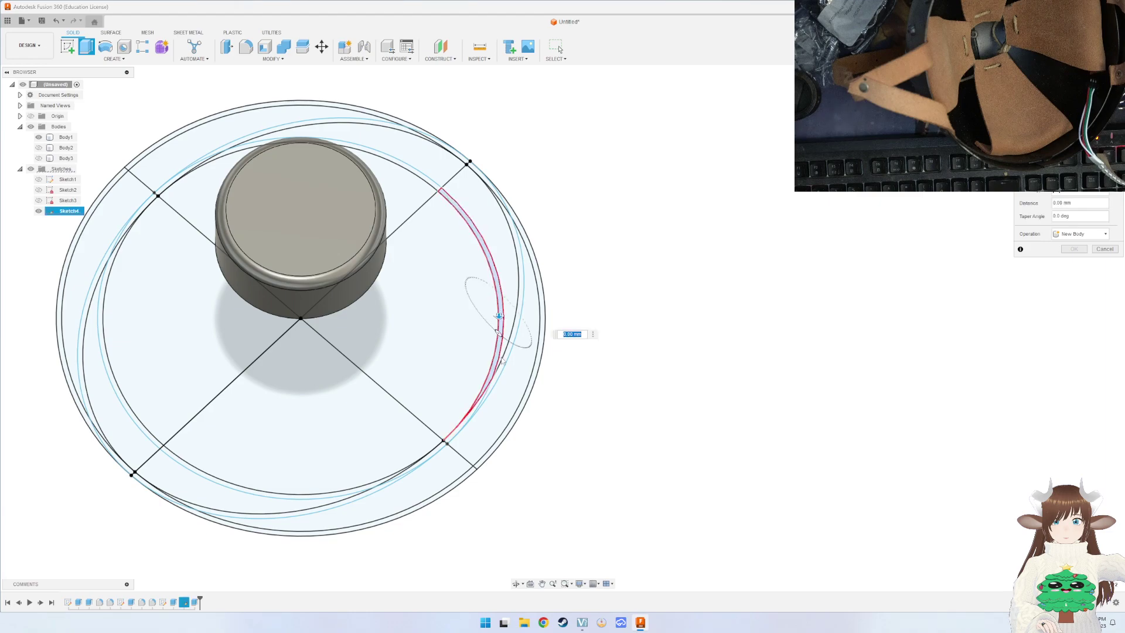
middle_click_drag(509, 409, 515, 414, "shift")
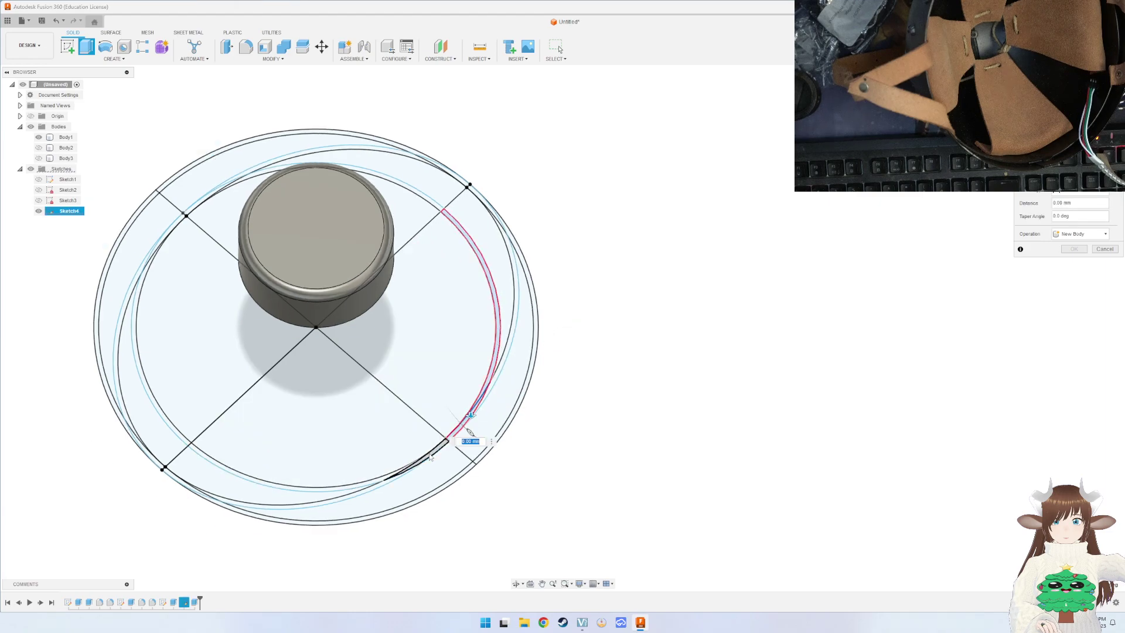
left_click(410, 474)
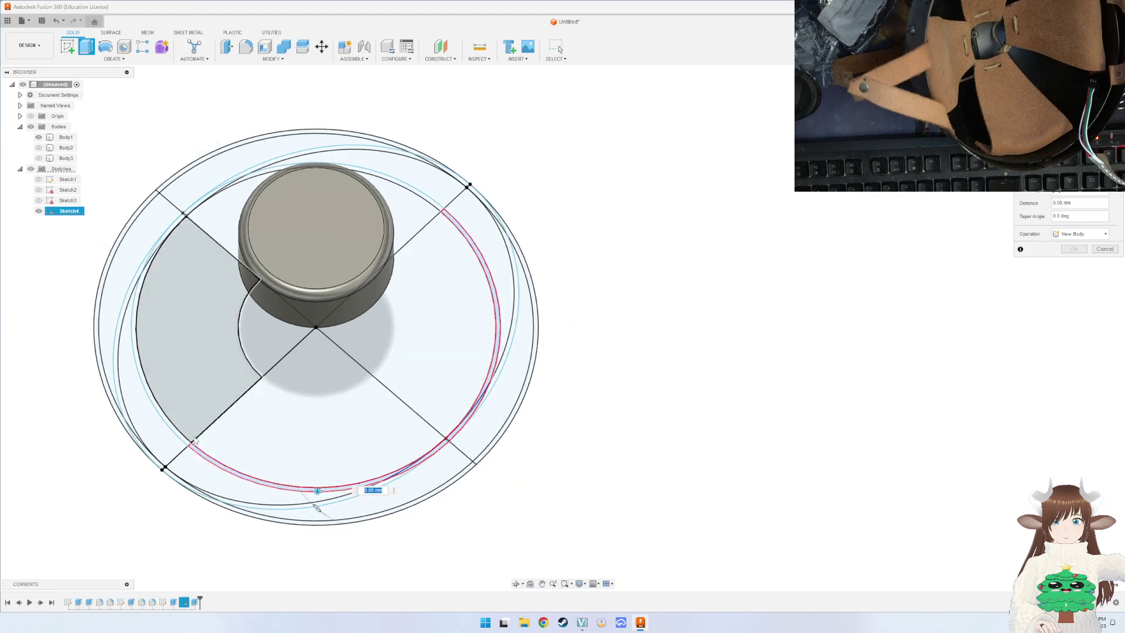
left_click(160, 392)
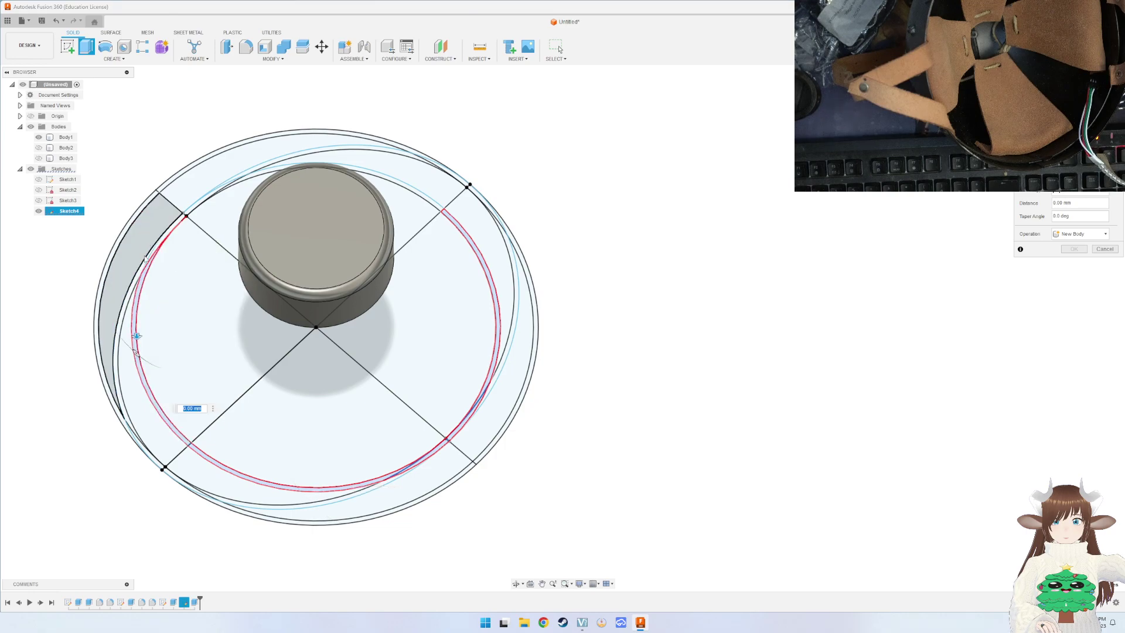
scroll(144, 258, "up", 5)
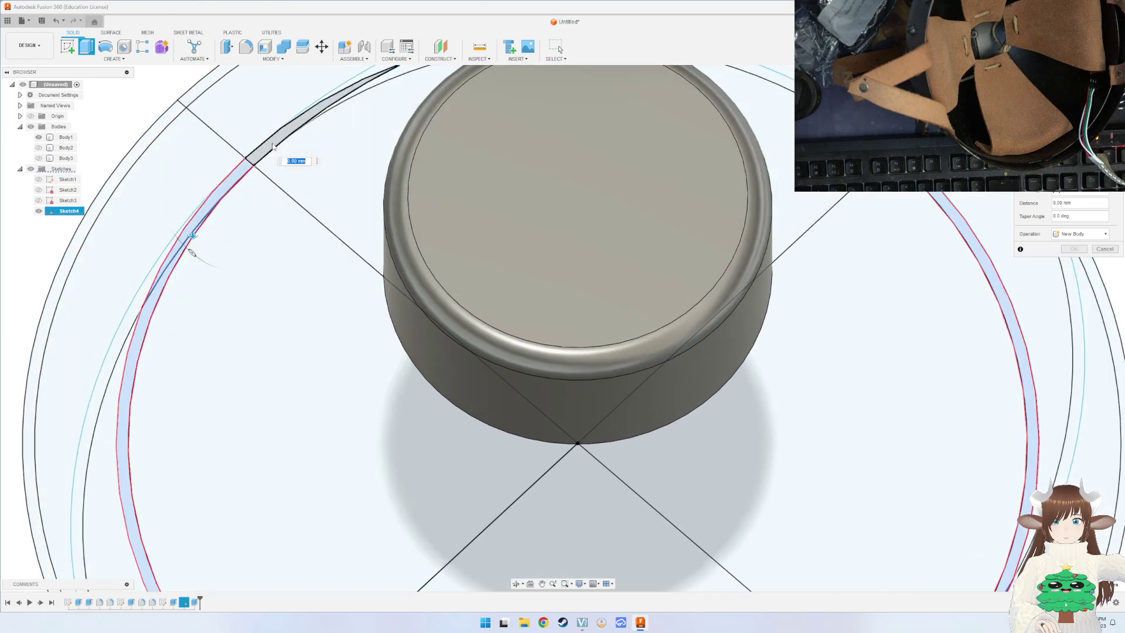
middle_click_drag(273, 146, 361, 232, "shift")
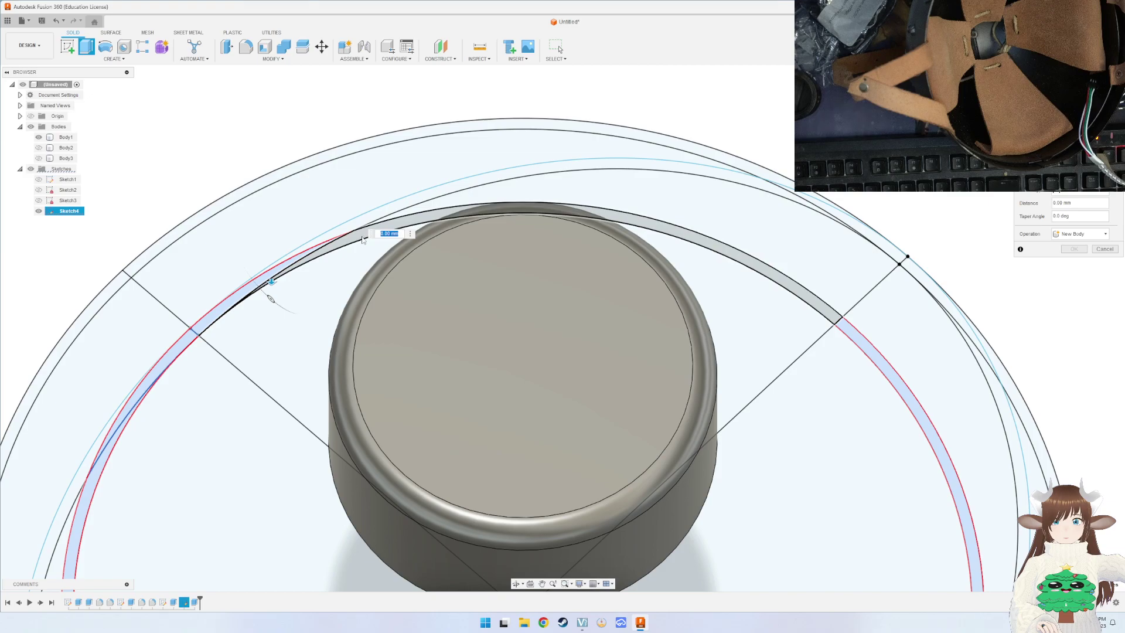
mouse_move(677, 371)
middle_mouse_down("shift")
mouse_move(655, 165)
mouse_move(691, 378)
middle_mouse_up("shift")
scroll(646, 444, "down", 3)
left_click_drag(586, 482, 585, 550)
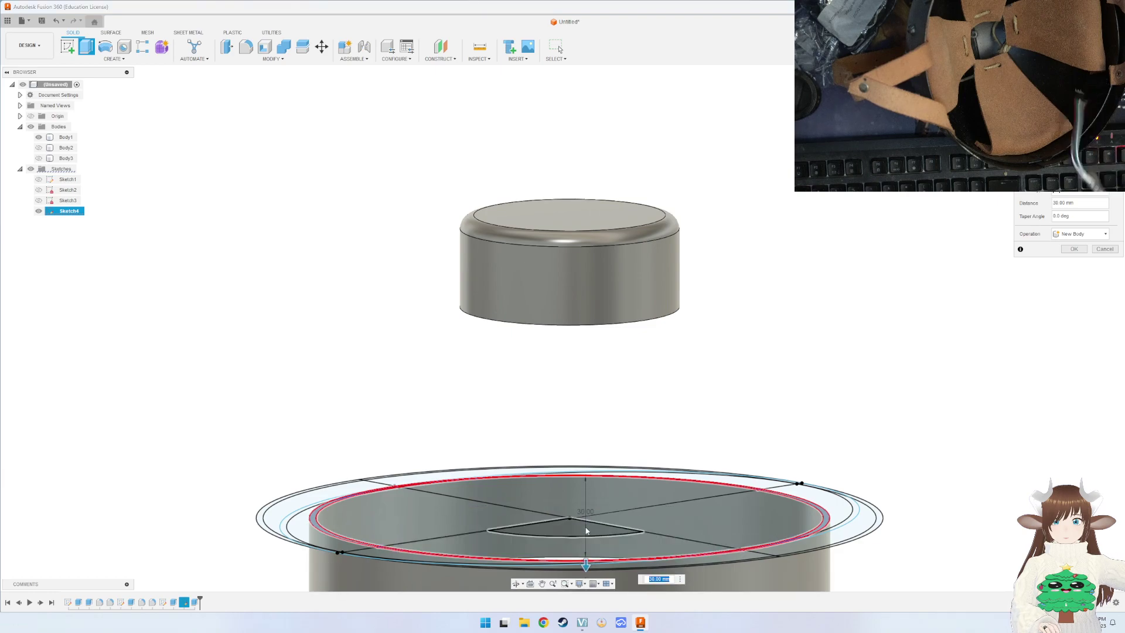
key("Return")
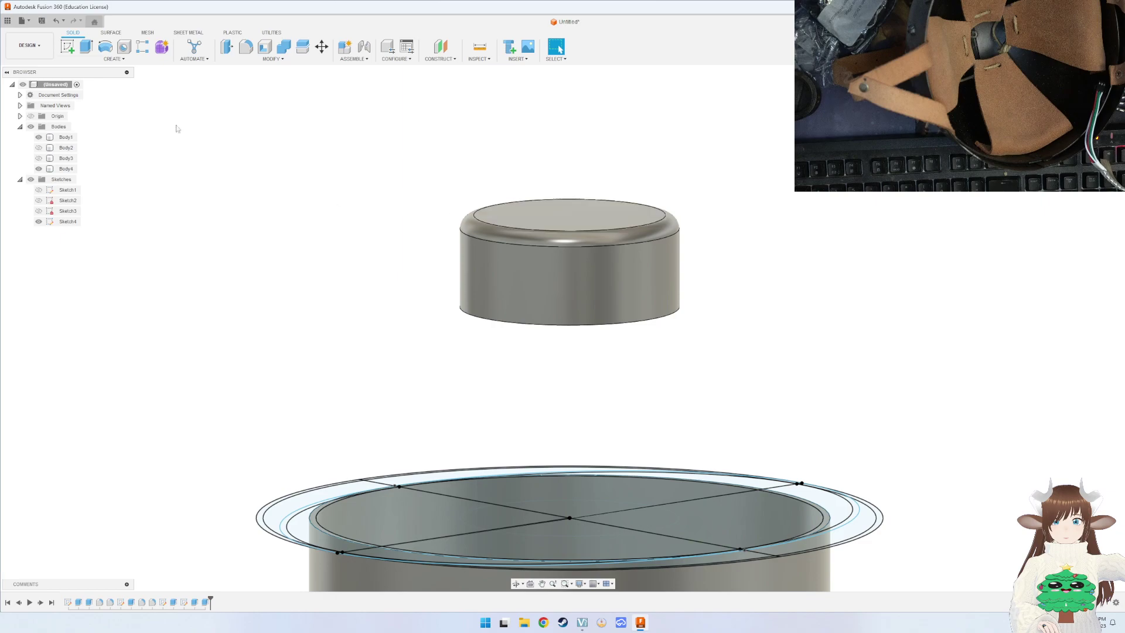
Hide Sketch4 and check the new ring body Body4.
scroll(572, 339, "up", 2)
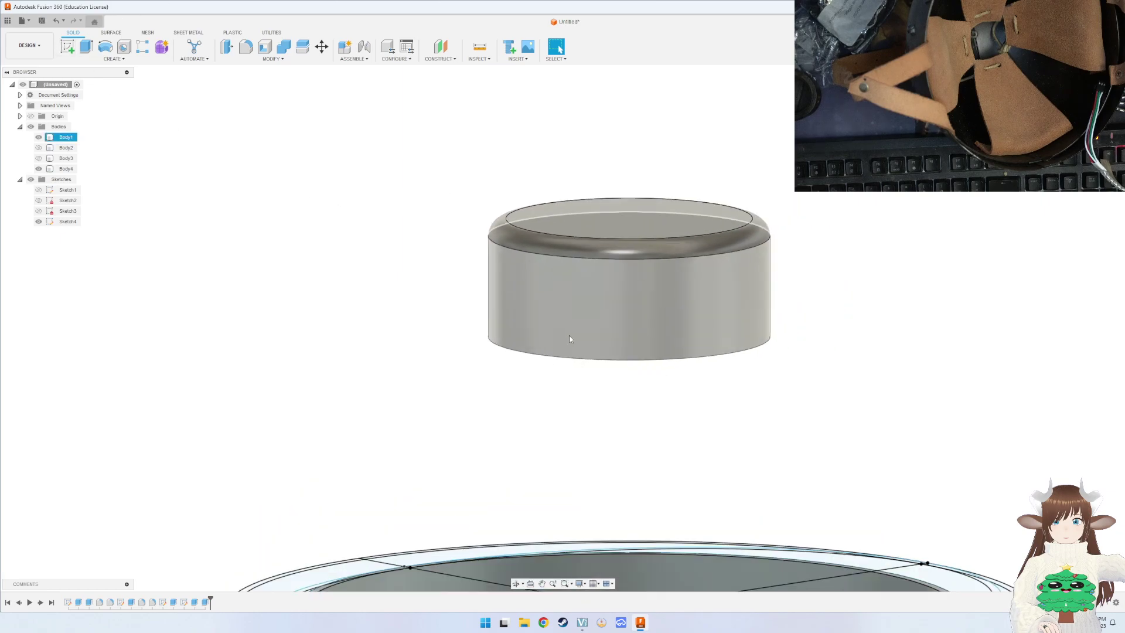
scroll(643, 360, "down", 4)
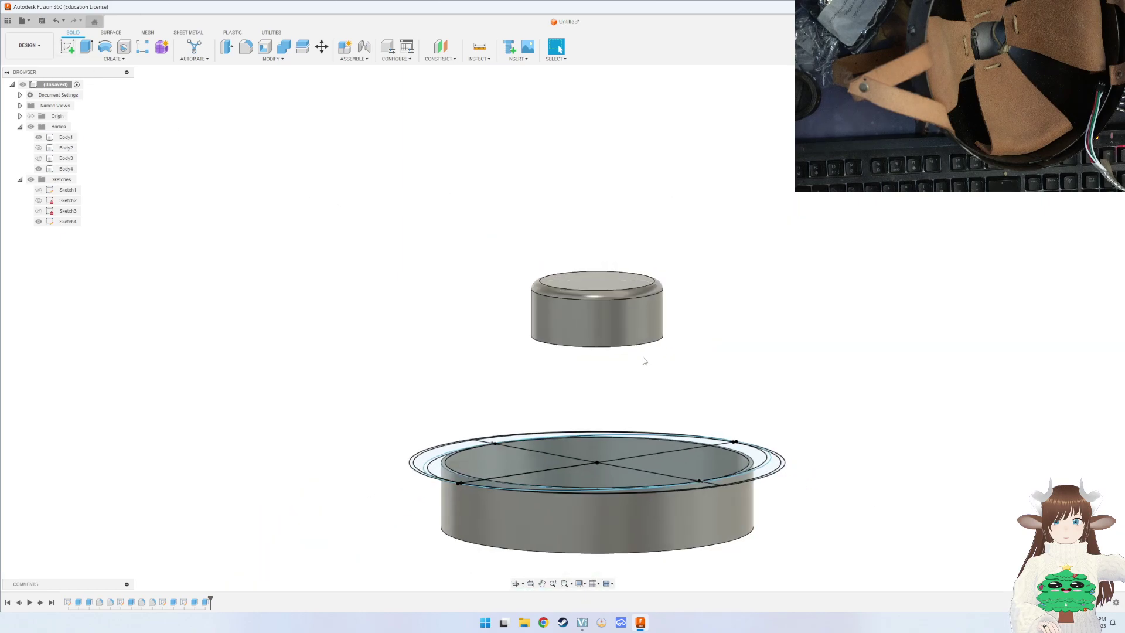
left_click(38, 221)
left_click(550, 474)
scroll(550, 474, "up", 2)
scroll(551, 473, "up", 3)
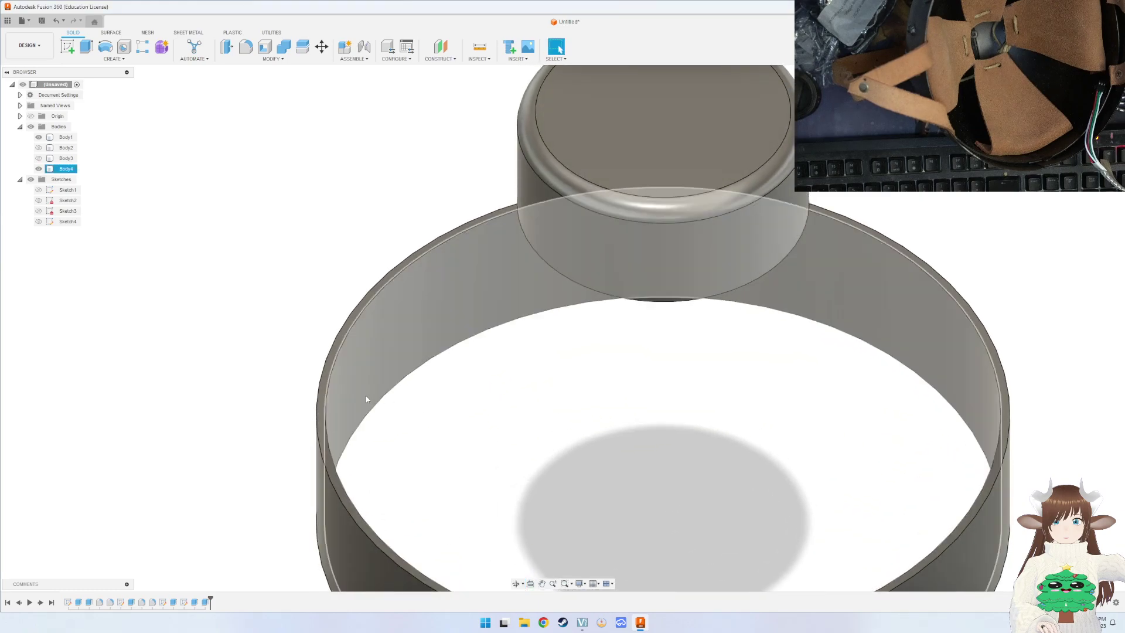
left_click(325, 396)
key("Escape")
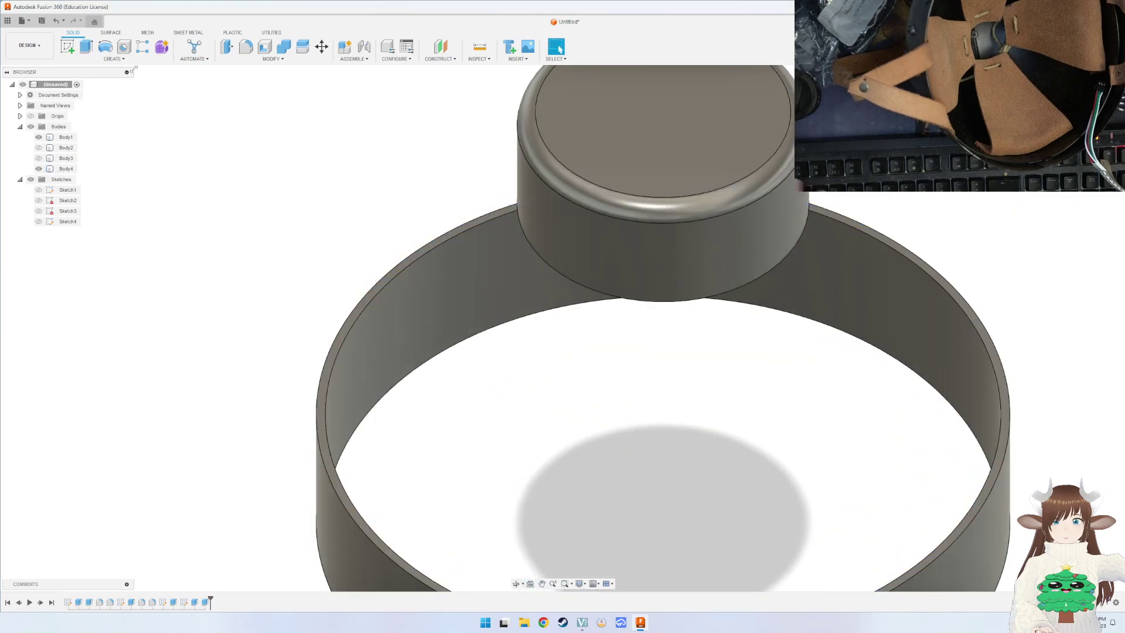
left_click(114, 58)
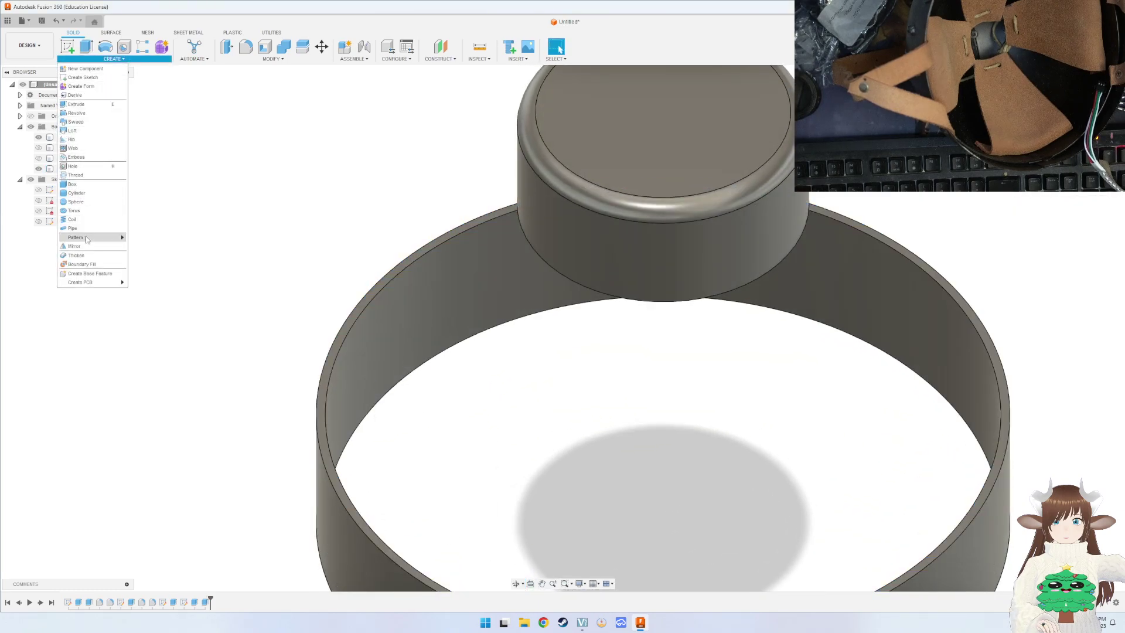
Loft from the upper cylinder's bottom face to the ring's top edge with a centerline guide.
left_click(97, 124)
mouse_move(117, 158)
middle_mouse_down("shift")
mouse_move(635, 389)
mouse_move(557, 520)
middle_mouse_up("shift")
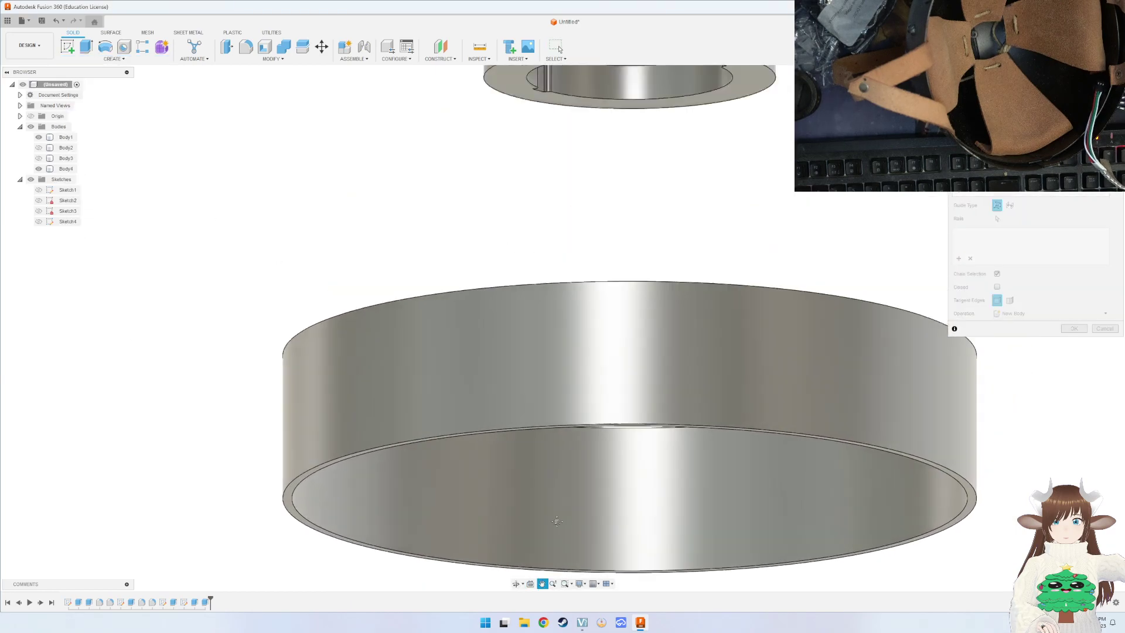
mouse_move(703, 176)
middle_mouse_down("shift")
mouse_move(796, 293)
mouse_move(850, 329)
middle_mouse_up("shift")
left_click(914, 370)
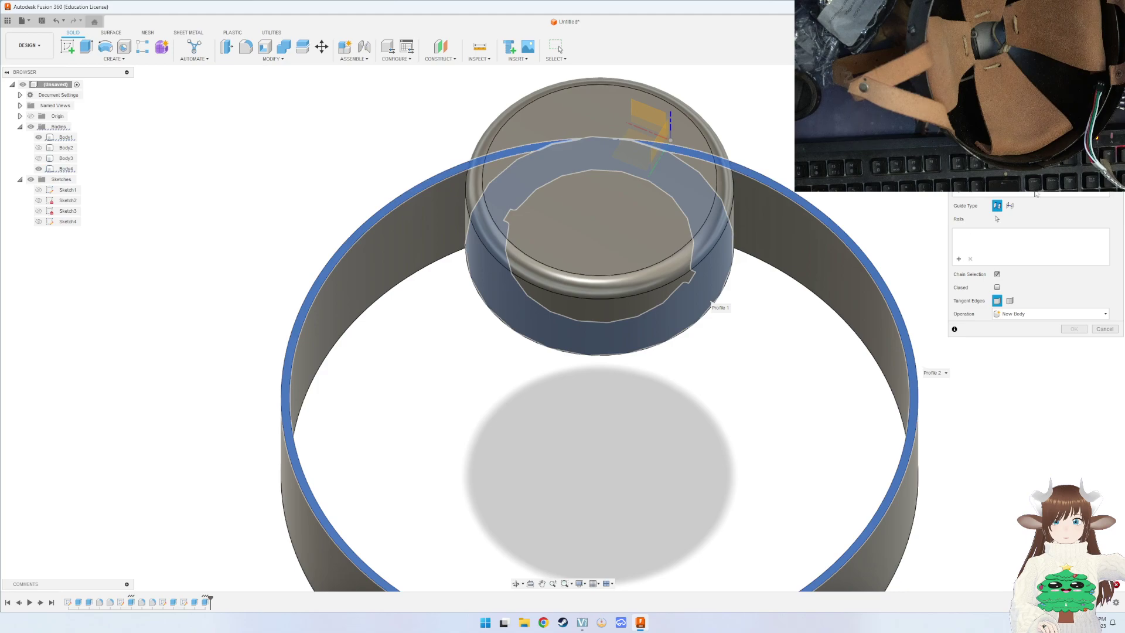
left_click(1009, 205)
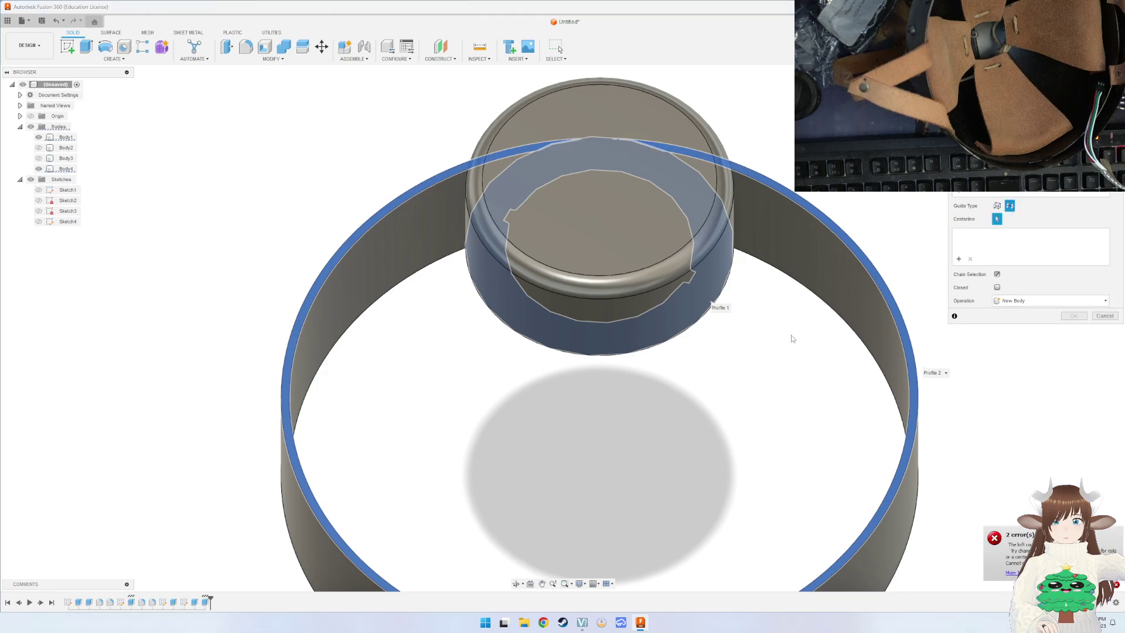
Set the loft operation to Join and inspect the ring from two angles.
left_click(1072, 300)
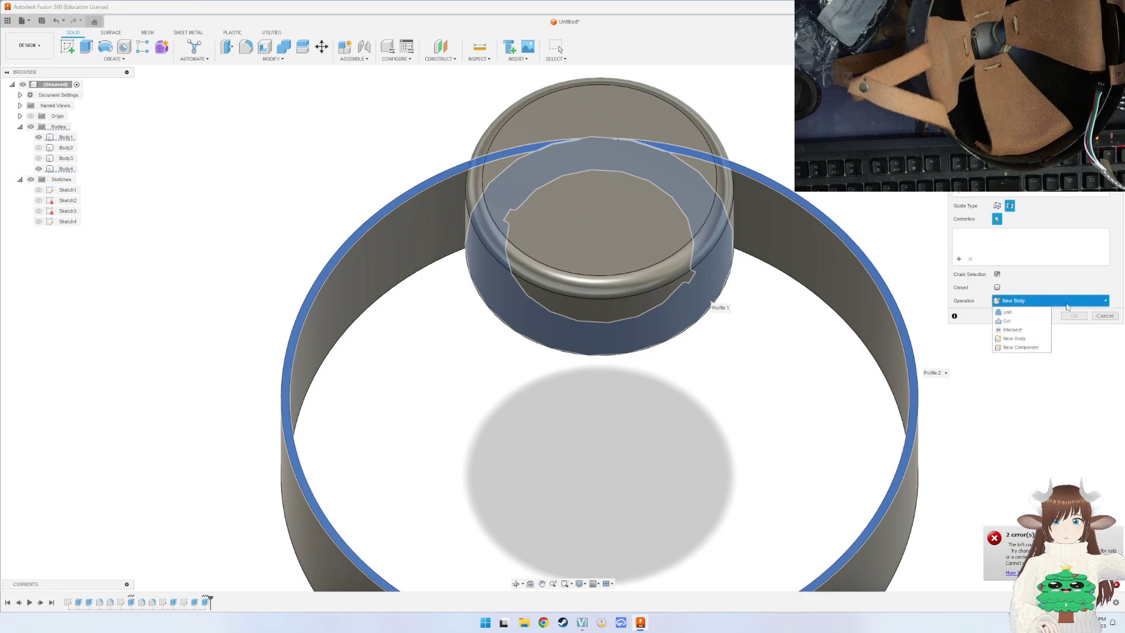
left_click(1037, 310)
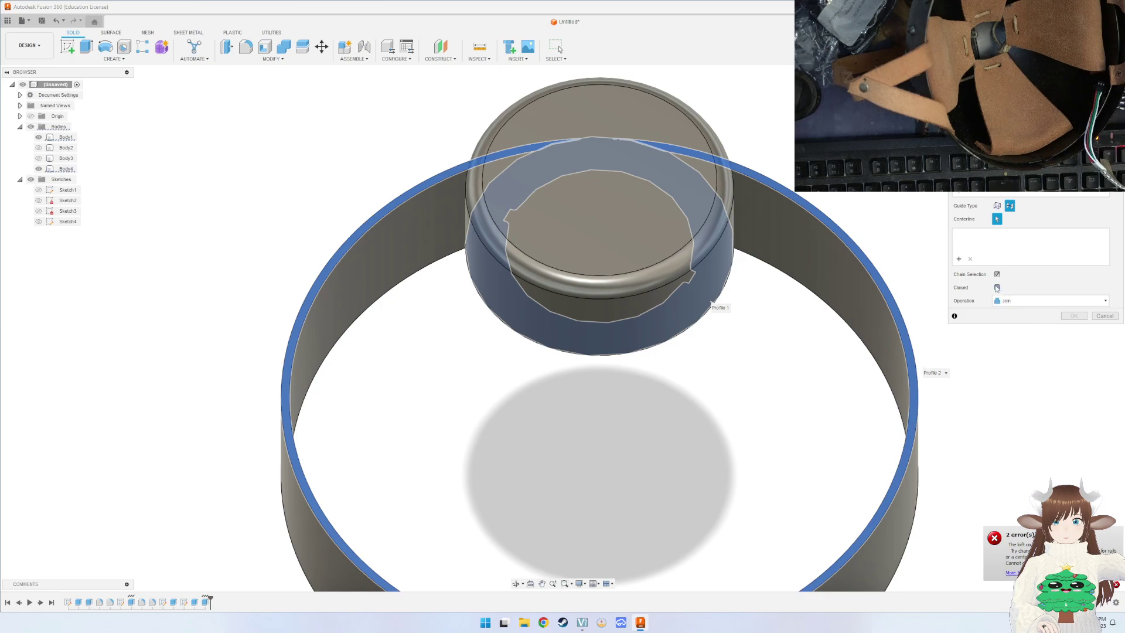
mouse_move(877, 338)
middle_mouse_down("shift")
mouse_move(837, 337)
mouse_move(874, 201)
middle_mouse_up("shift")
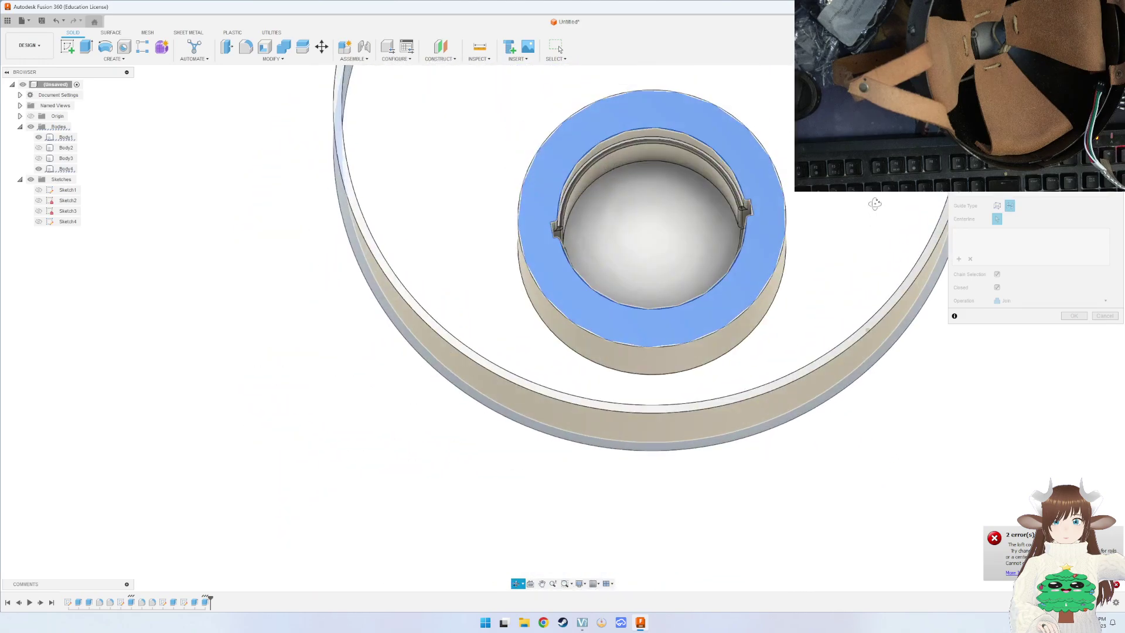
mouse_move(785, 126)
middle_mouse_down("shift")
mouse_move(799, 254)
mouse_move(773, 266)
mouse_move(759, 221)
mouse_move(703, 223)
mouse_move(807, 256)
middle_mouse_up("shift")
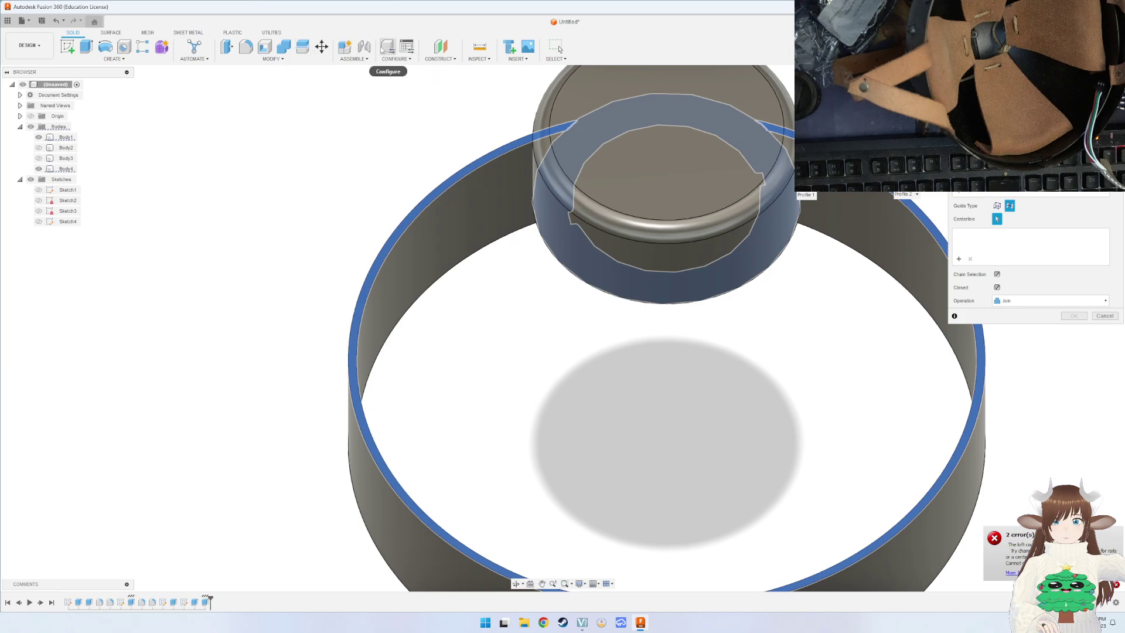
Abandon the loft for an extrusion and reopen the Create menu.
left_click(114, 59)
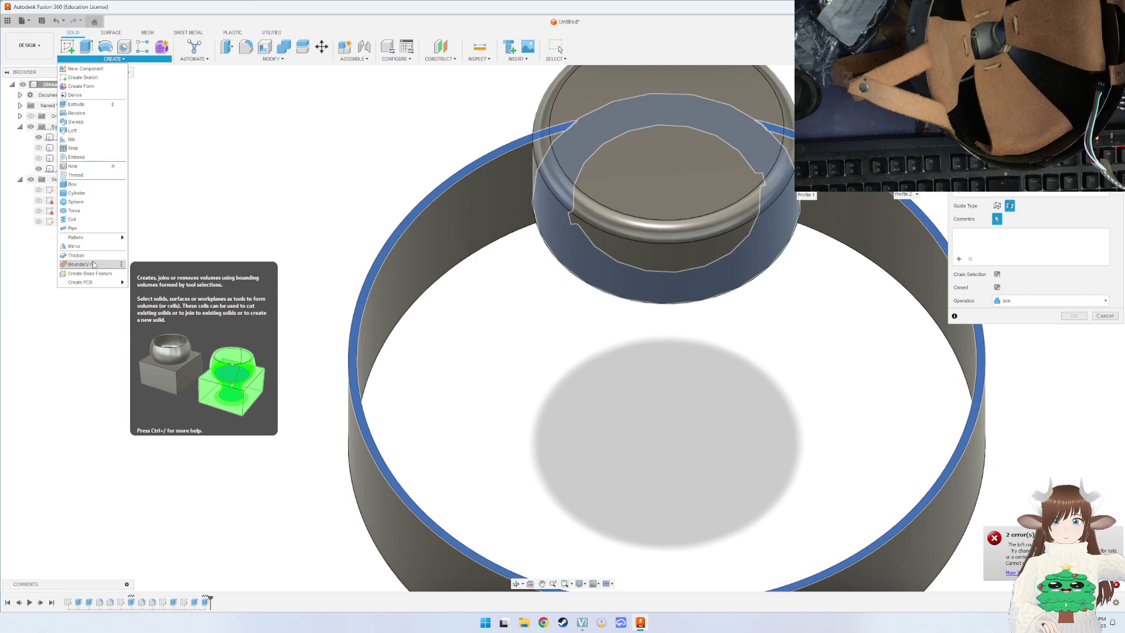
left_click(86, 48)
left_click(114, 58)
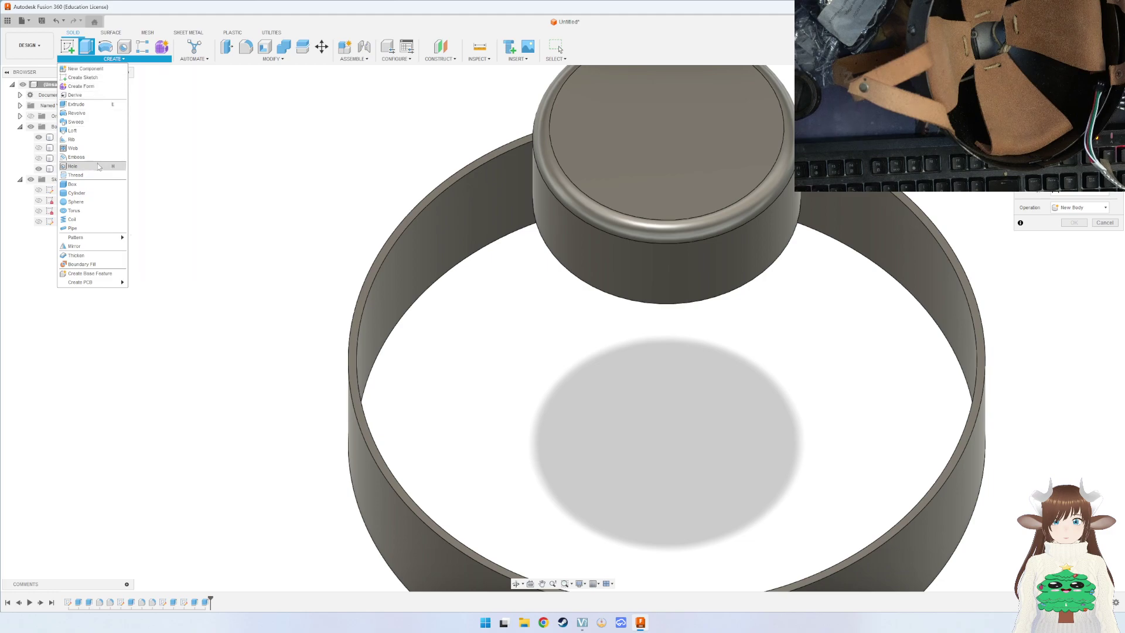
Cancel the pending extrude, switch to the Front view, and select Body1.
middle_click_drag(364, 282, 156, 252)
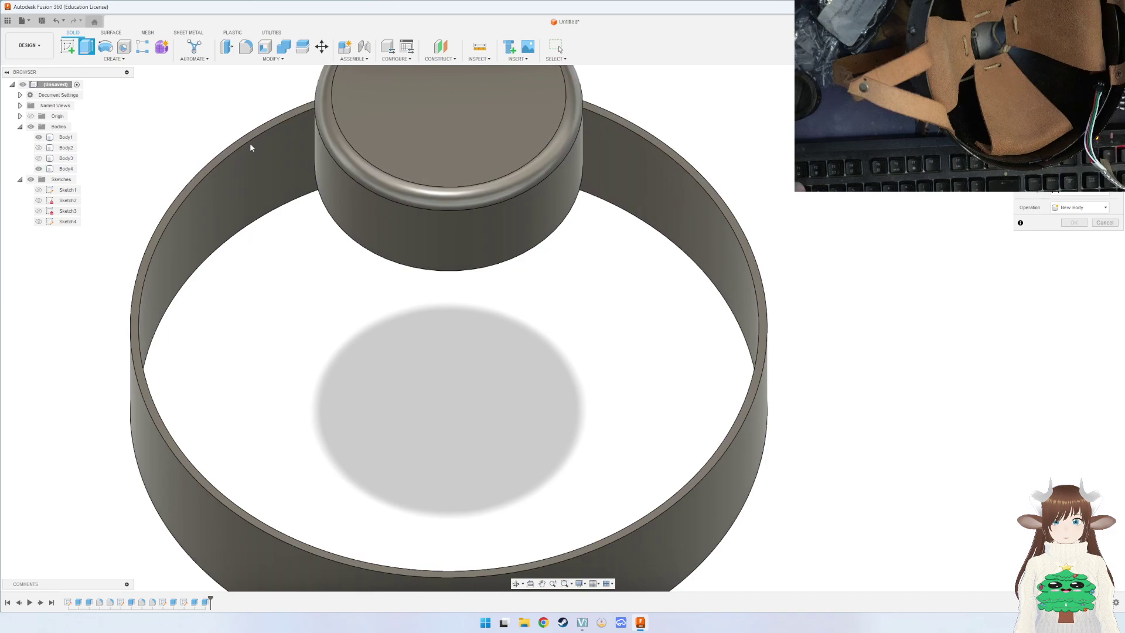
mouse_move(752, 331)
middle_mouse_down("shift")
mouse_move(696, 267)
mouse_move(666, 415)
middle_mouse_up("shift")
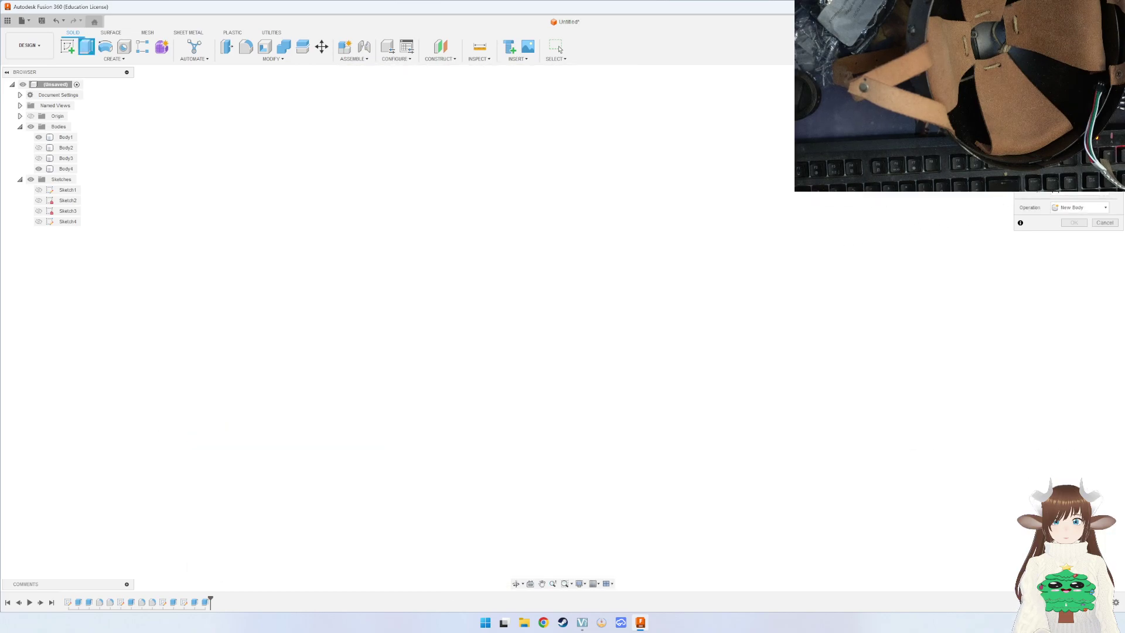
left_click(556, 47)
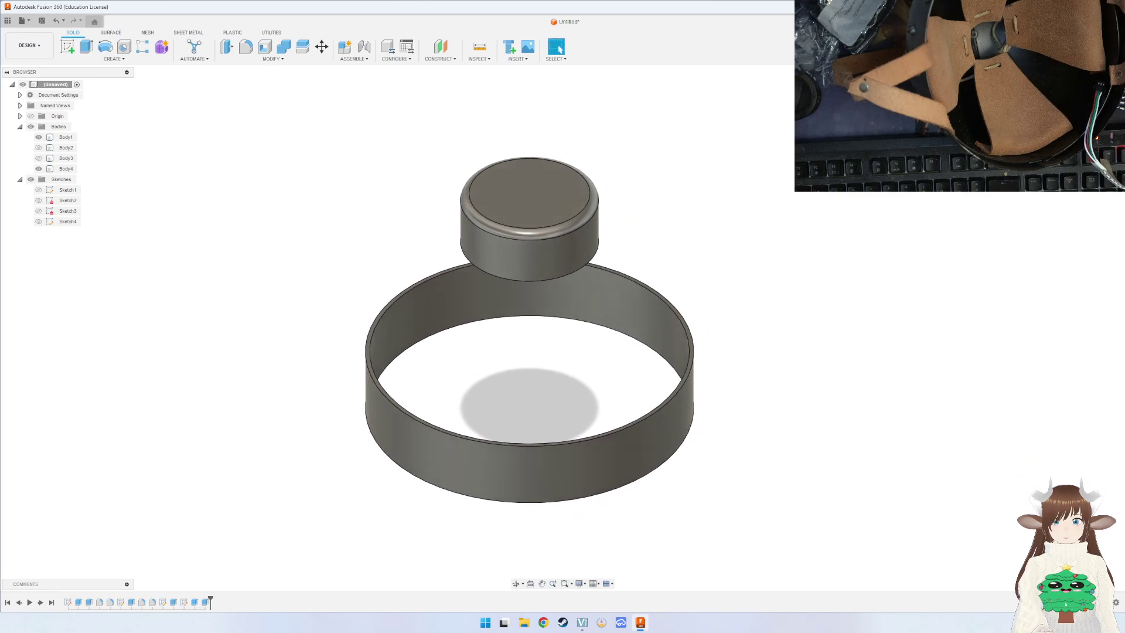
left_click(1063, 117)
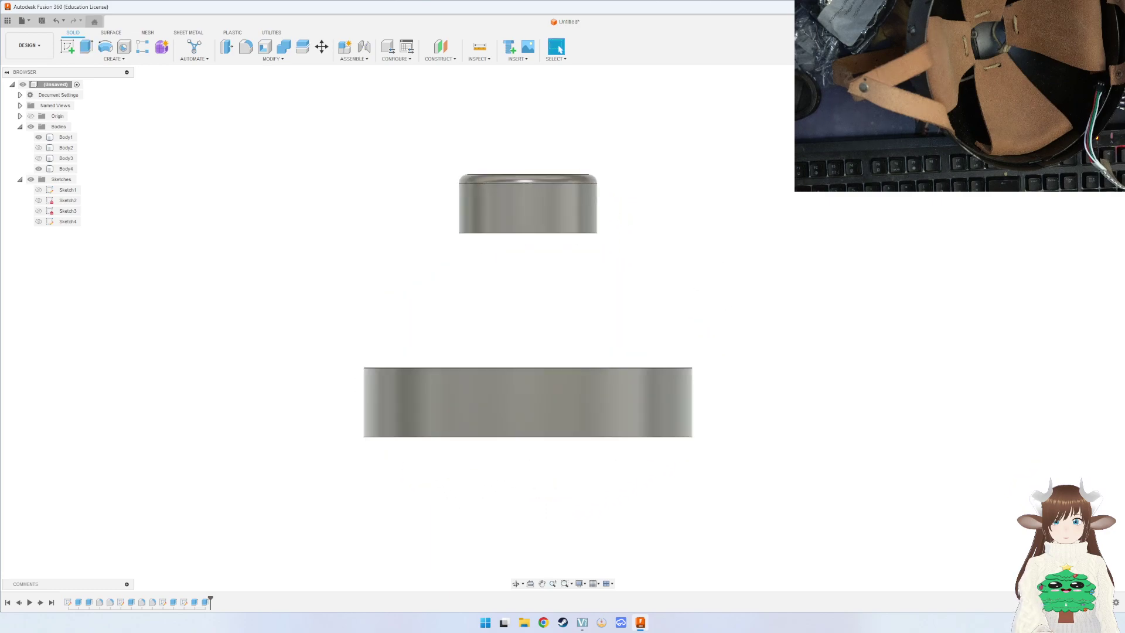
left_click(458, 234)
Sketch on the front origin plane a line along the upper body's bottom edge.
left_click(67, 47)
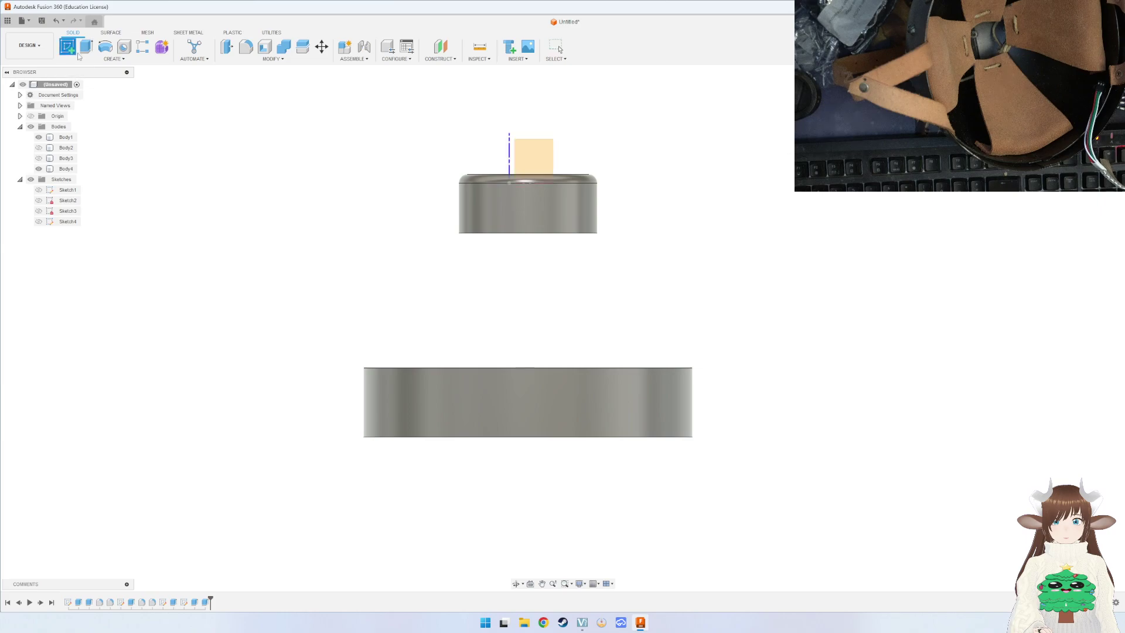
left_click(542, 156)
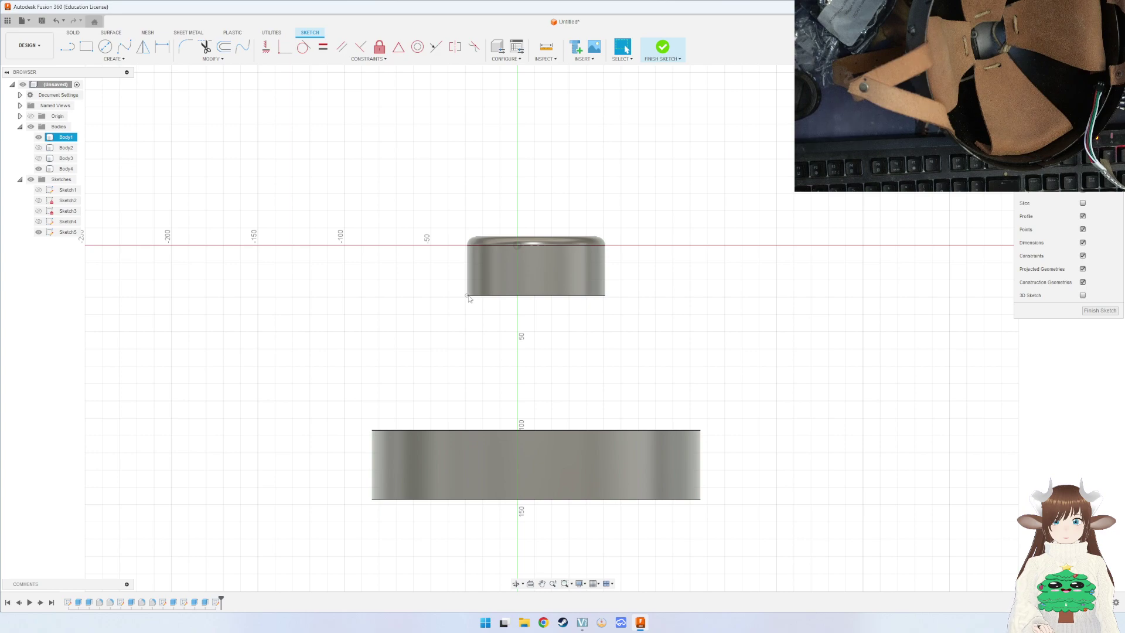
left_click(467, 296)
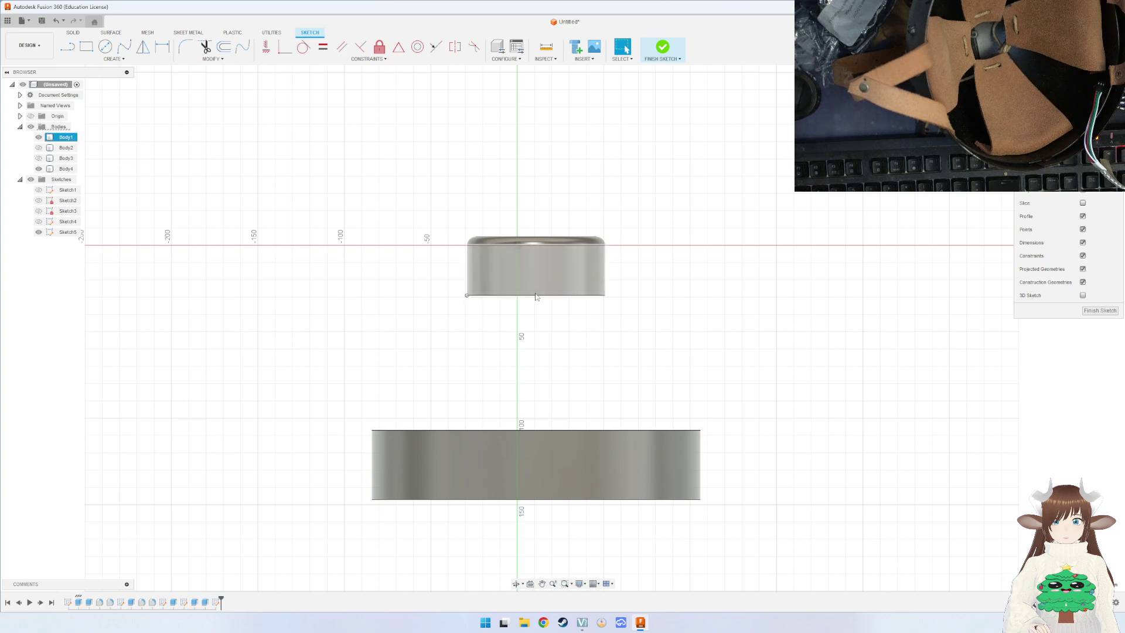
left_click(605, 299)
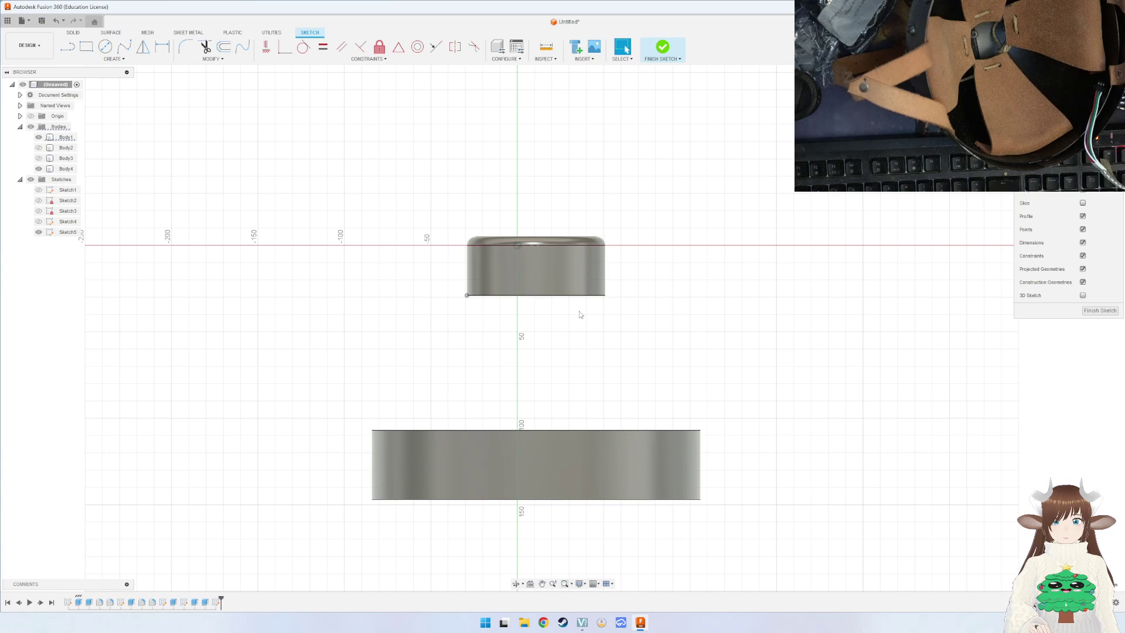
middle_click_drag(580, 314, 580, 317, "shift")
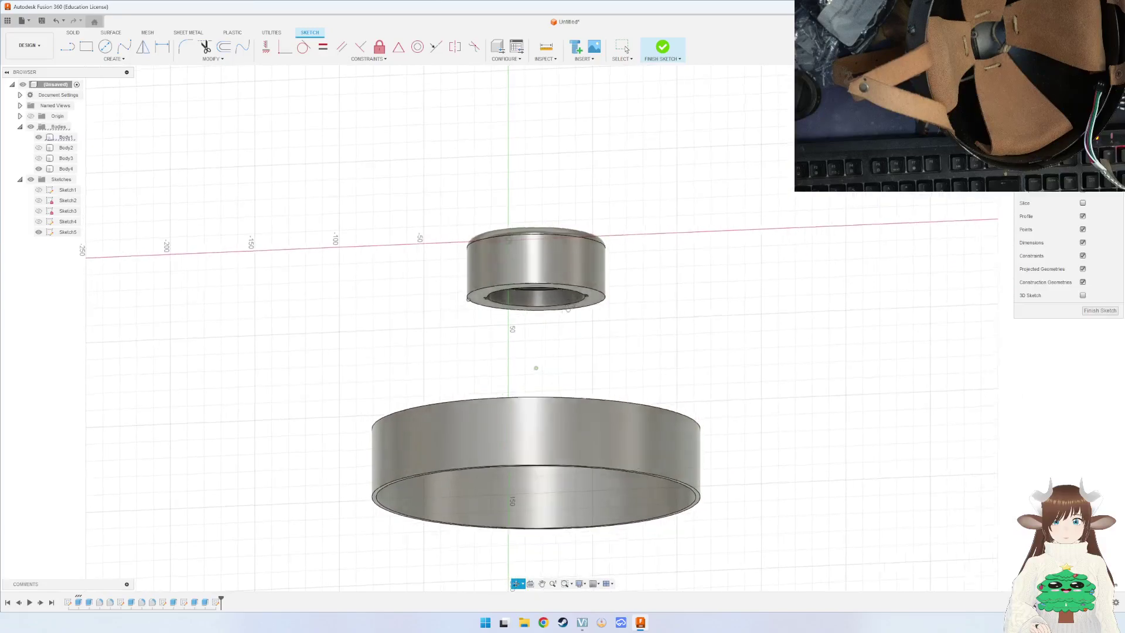
middle_click_drag(537, 393, 545, 338, "shift")
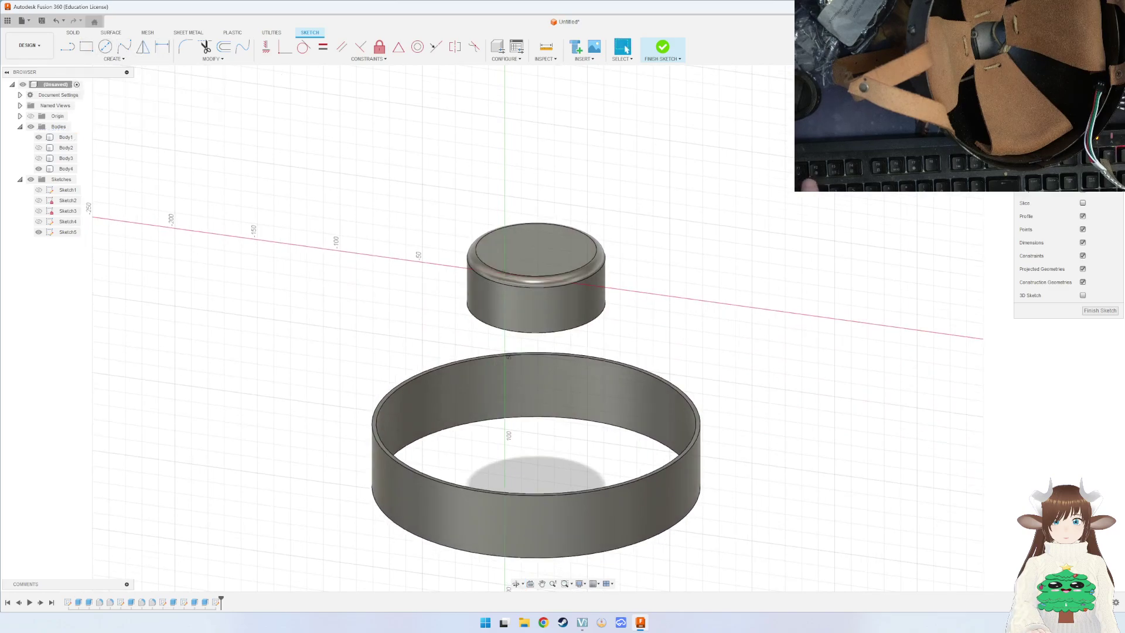
Finish the line sketch and start a new sketch on the upper cylinder's underside.
left_click(1101, 311)
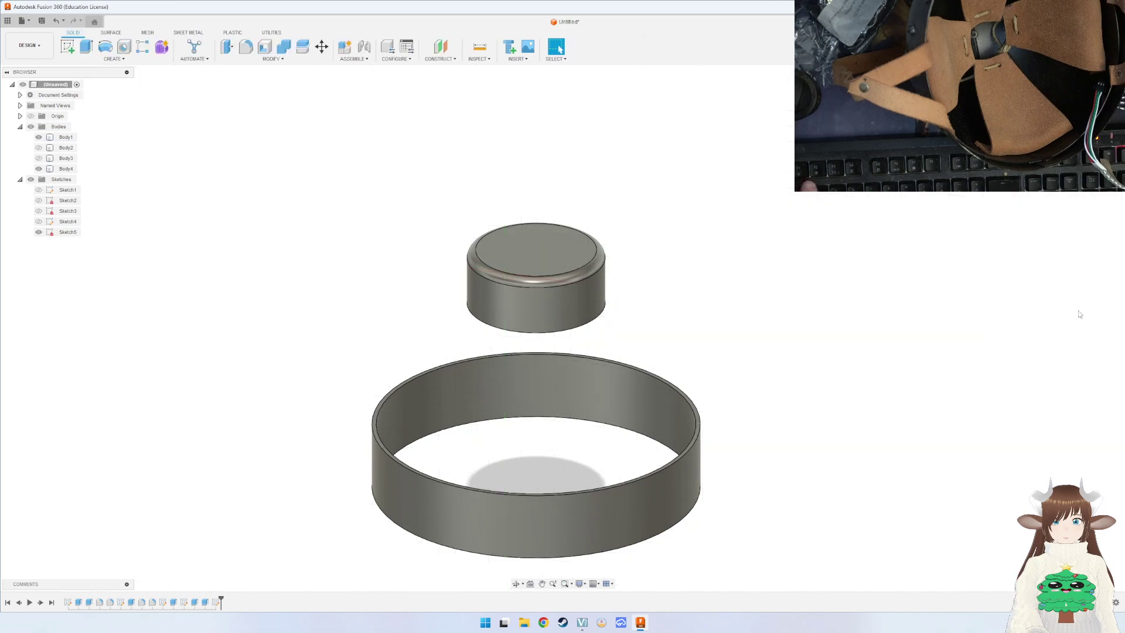
left_click(628, 405)
middle_click_drag(629, 404, 655, 301, "shift")
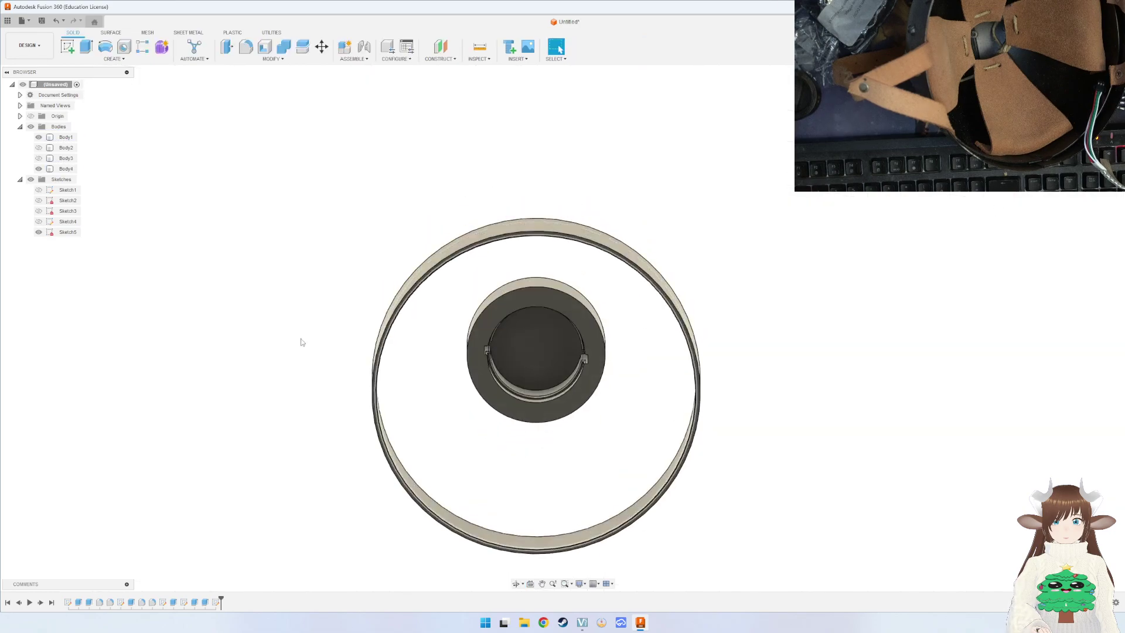
left_click(67, 47)
left_click(599, 332)
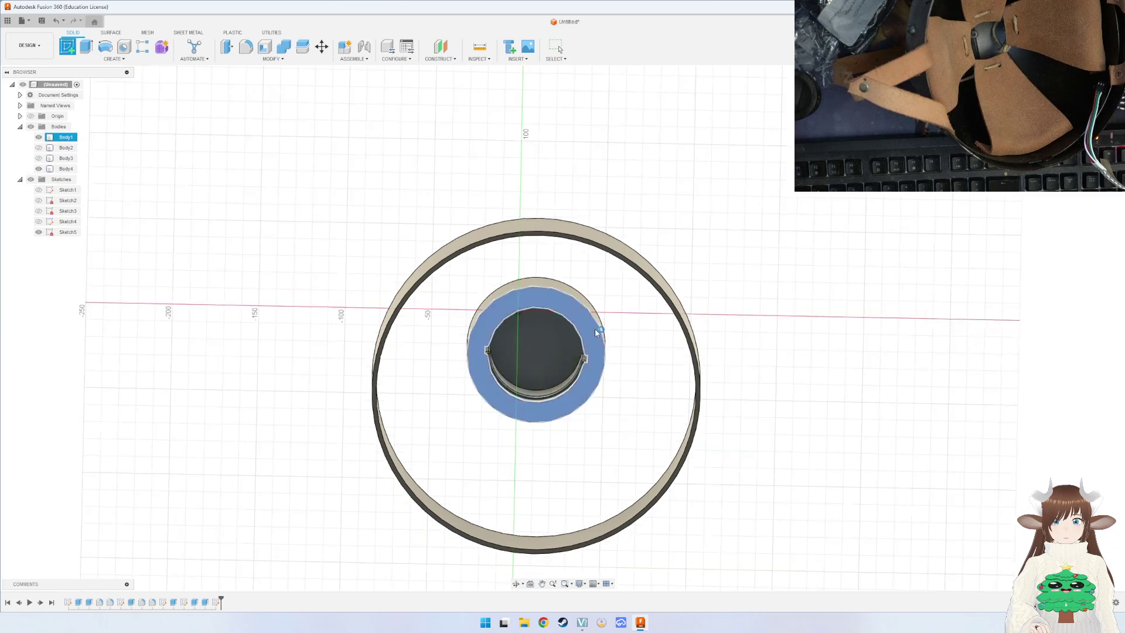
scroll(515, 326, "up", 2)
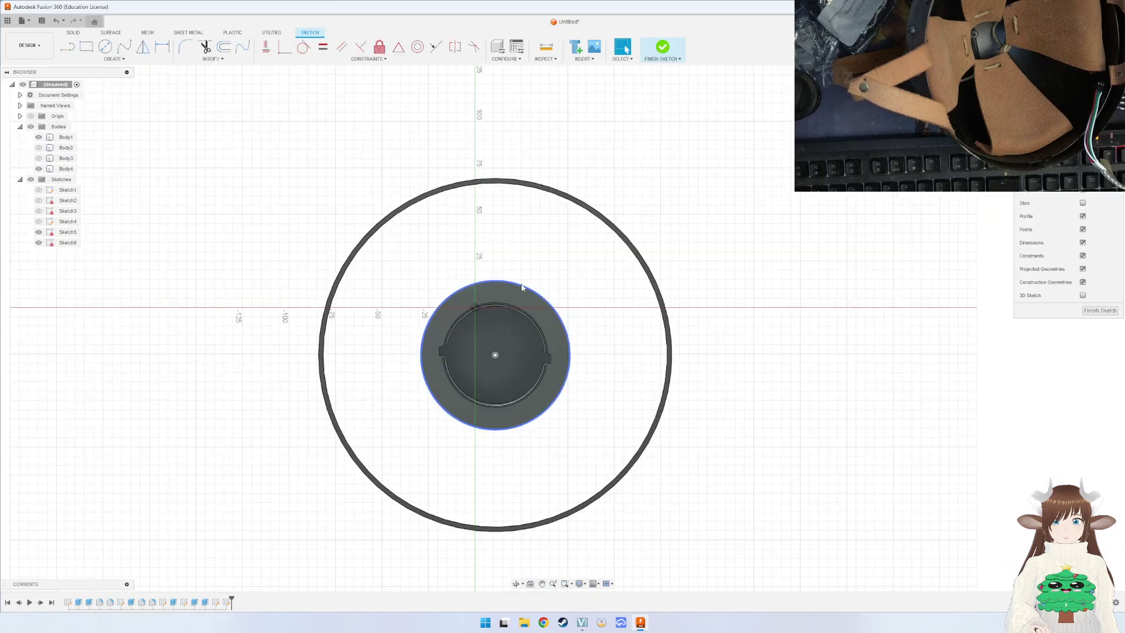
scroll(498, 331, "up", 3)
scroll(469, 337, "up", 2)
scroll(439, 343, "up", 1)
middle_click_drag(439, 343, 457, 278)
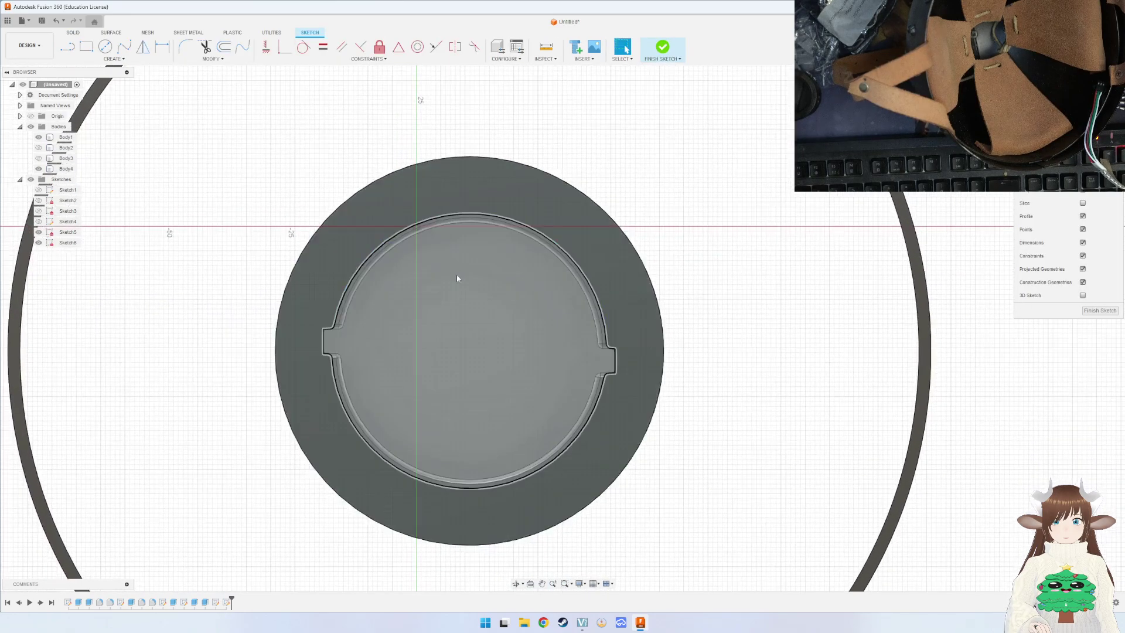
Draw two concentric circles at the origin, one on the outer edge, one just inside.
key("c")
left_click(470, 351)
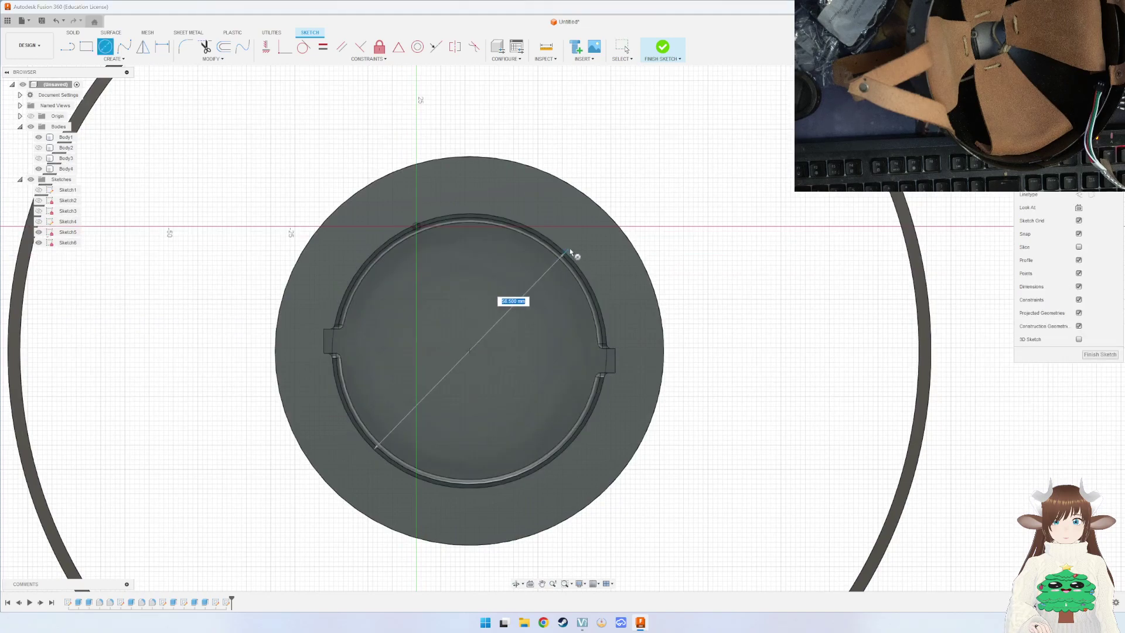
left_click(611, 216)
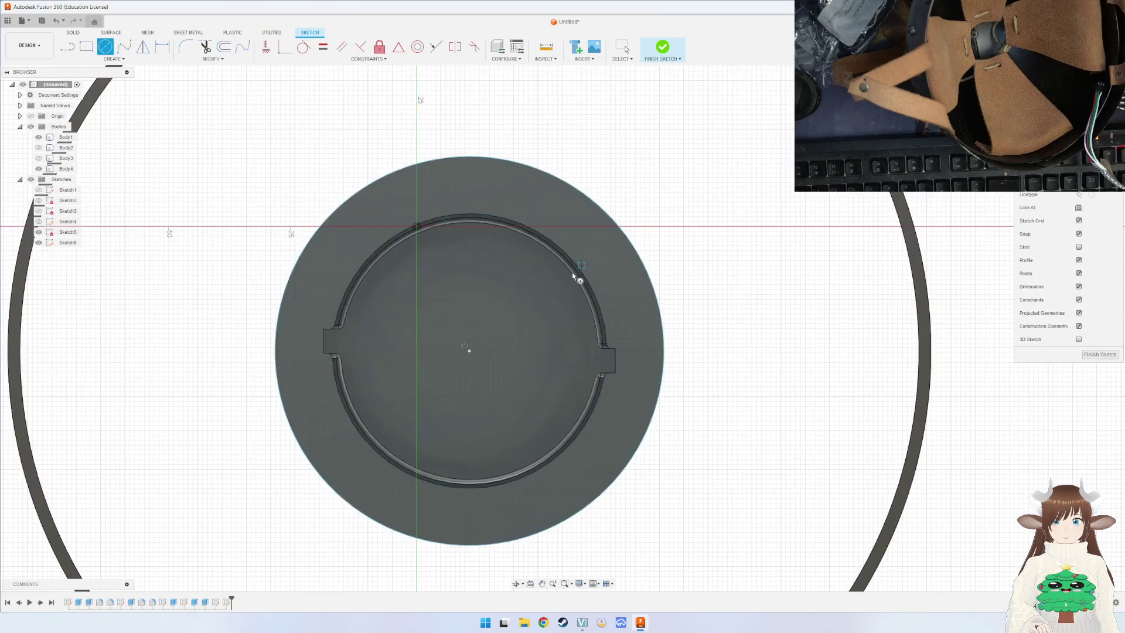
left_click(470, 352)
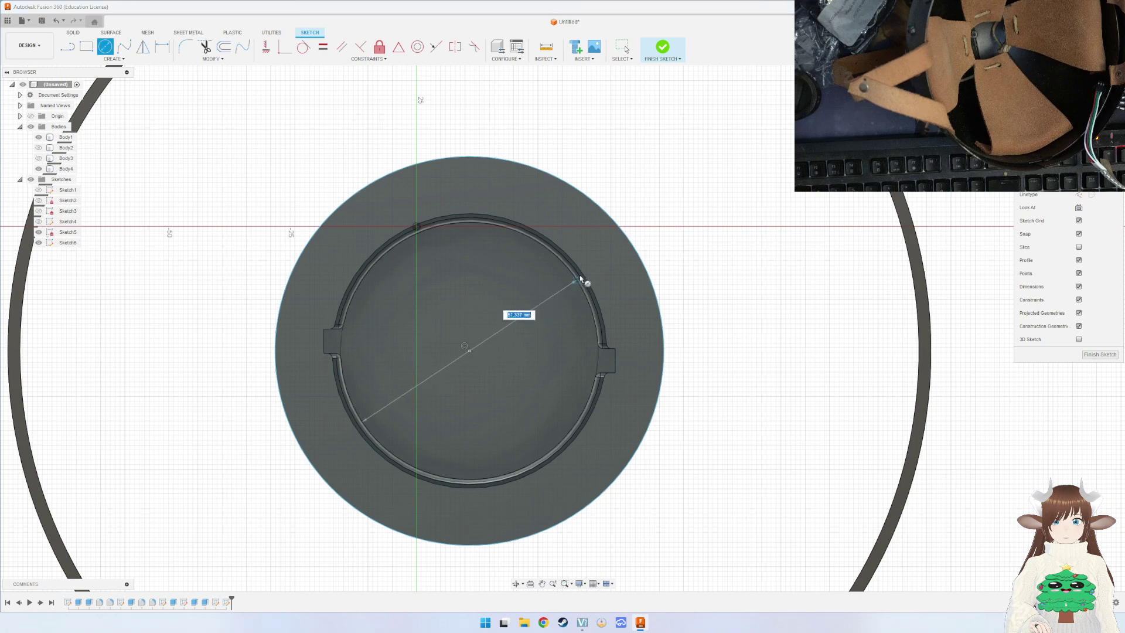
left_click(614, 252)
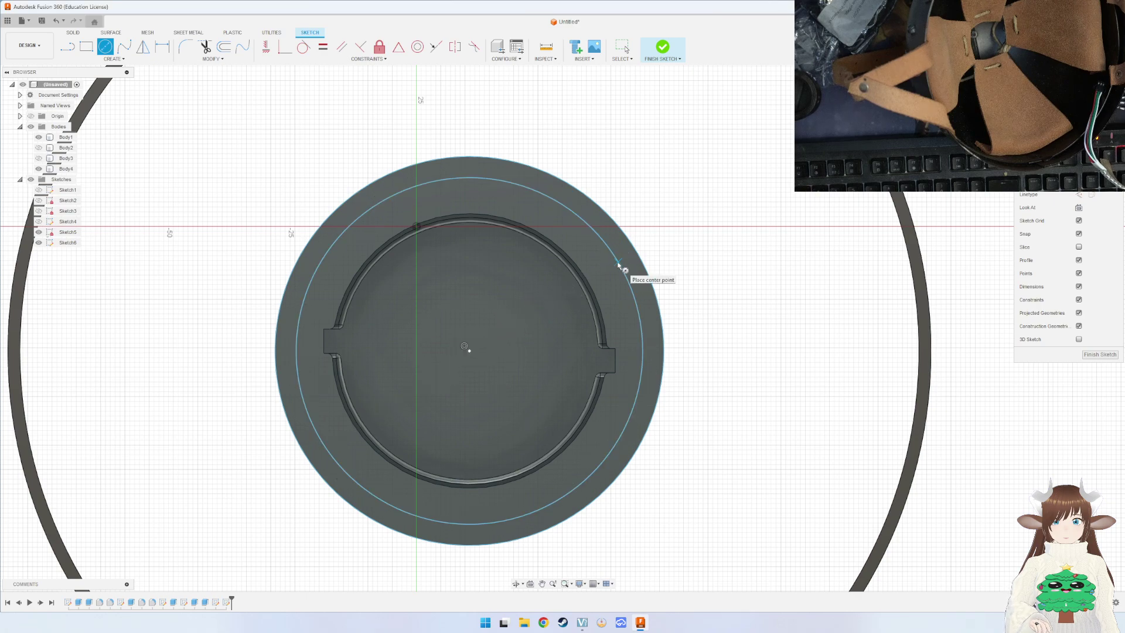
Dimension the spacing between the two circles as 5 mm.
key("d")
left_click(618, 264)
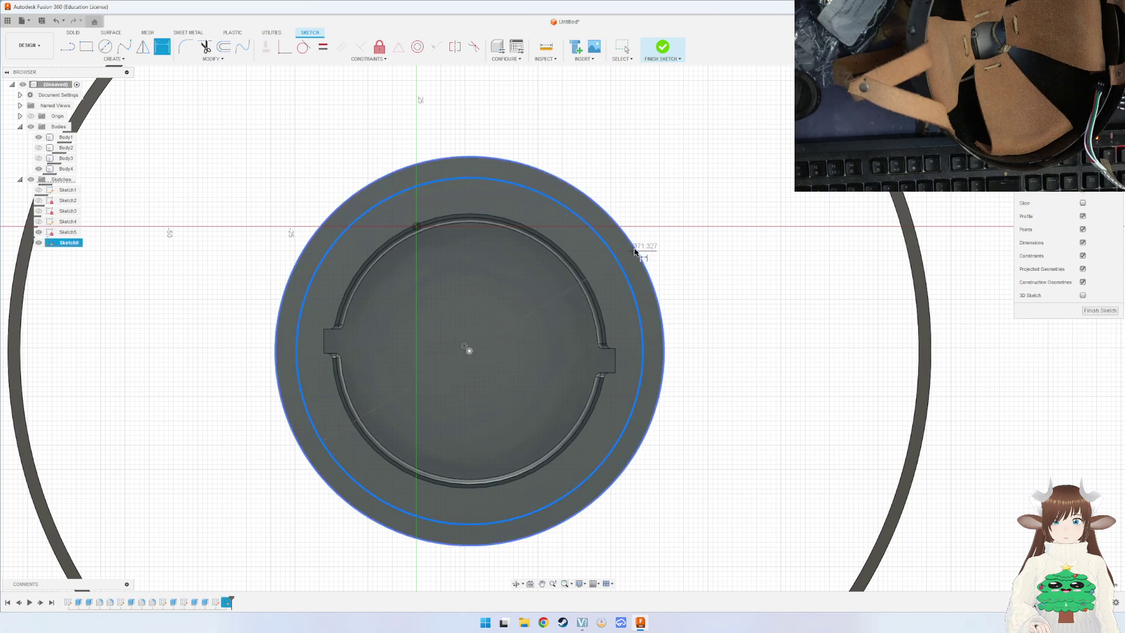
left_click(655, 280)
type("5")
key("Return")
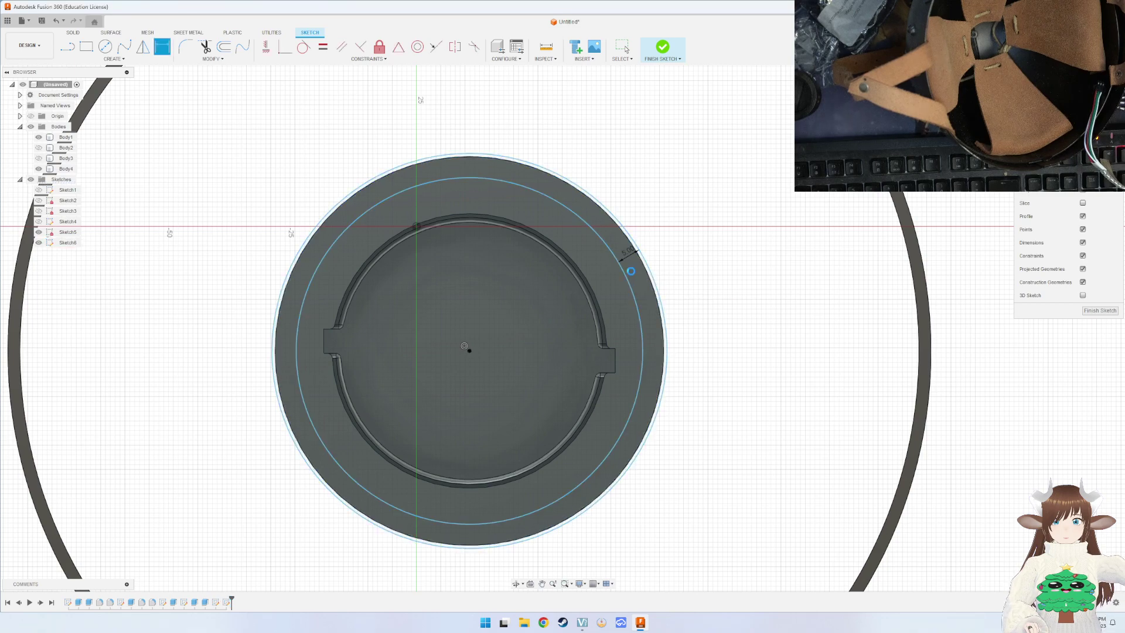
key("Escape")
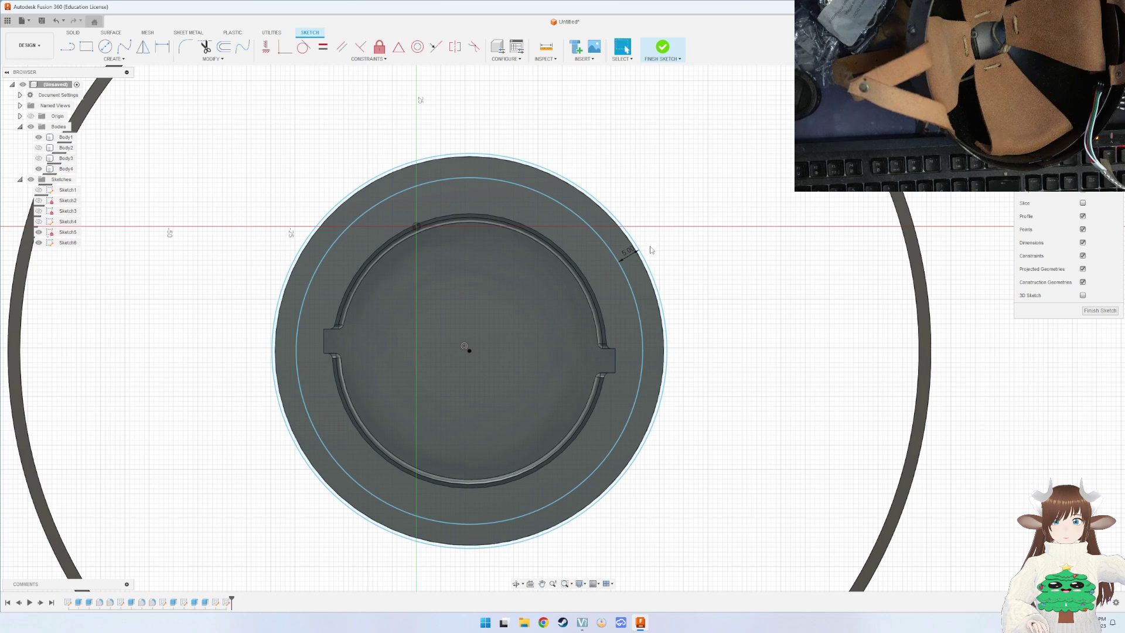
left_click_drag(647, 256, 638, 259)
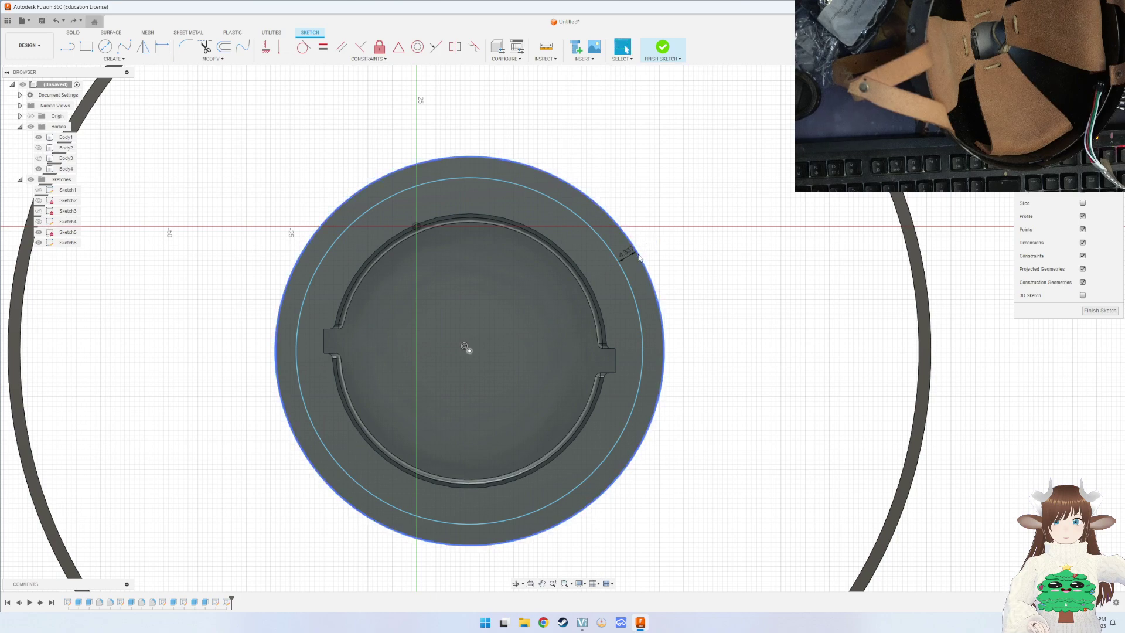
Reapply the 5 mm spacing after the circle shifted, then finish the sketch.
key("d")
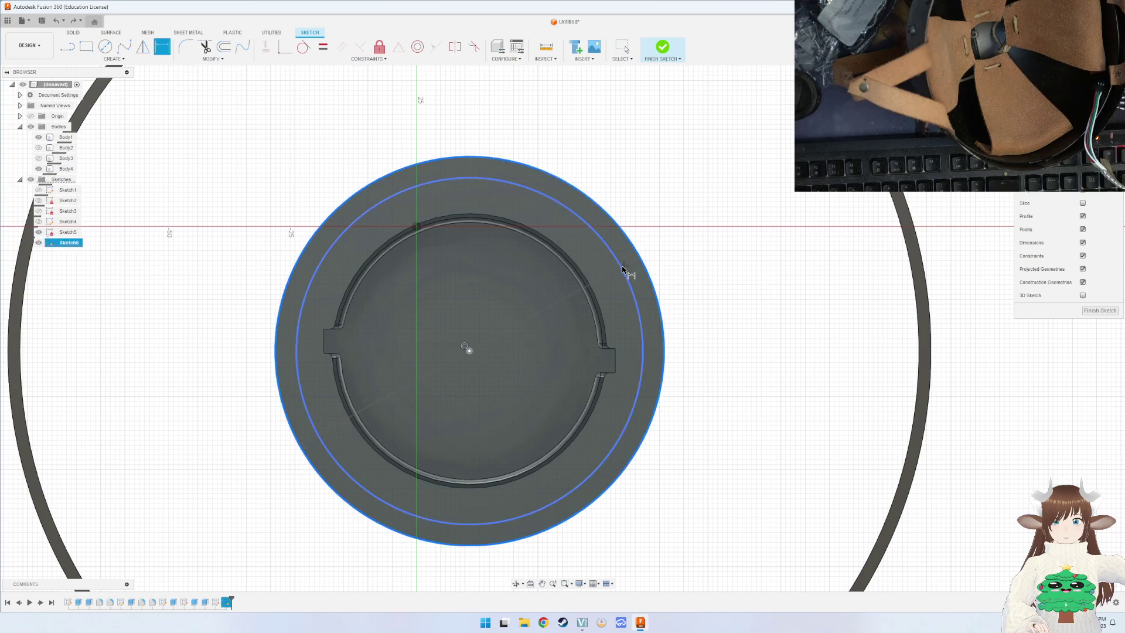
left_click(622, 269)
type("4")
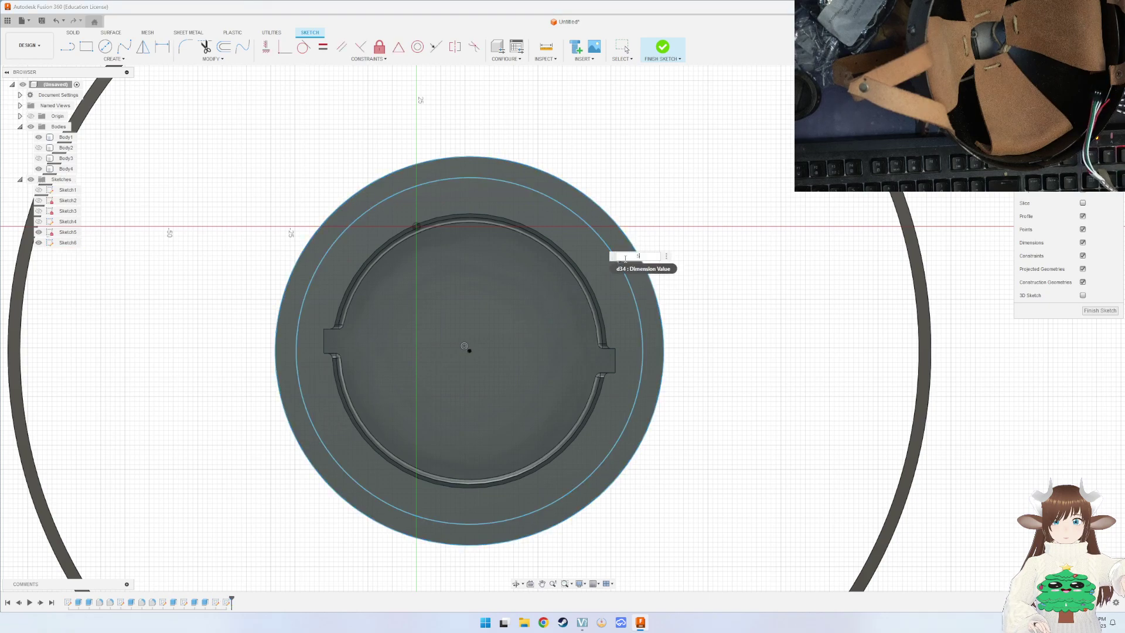
key("BackSpace")
type("5")
key("Return")
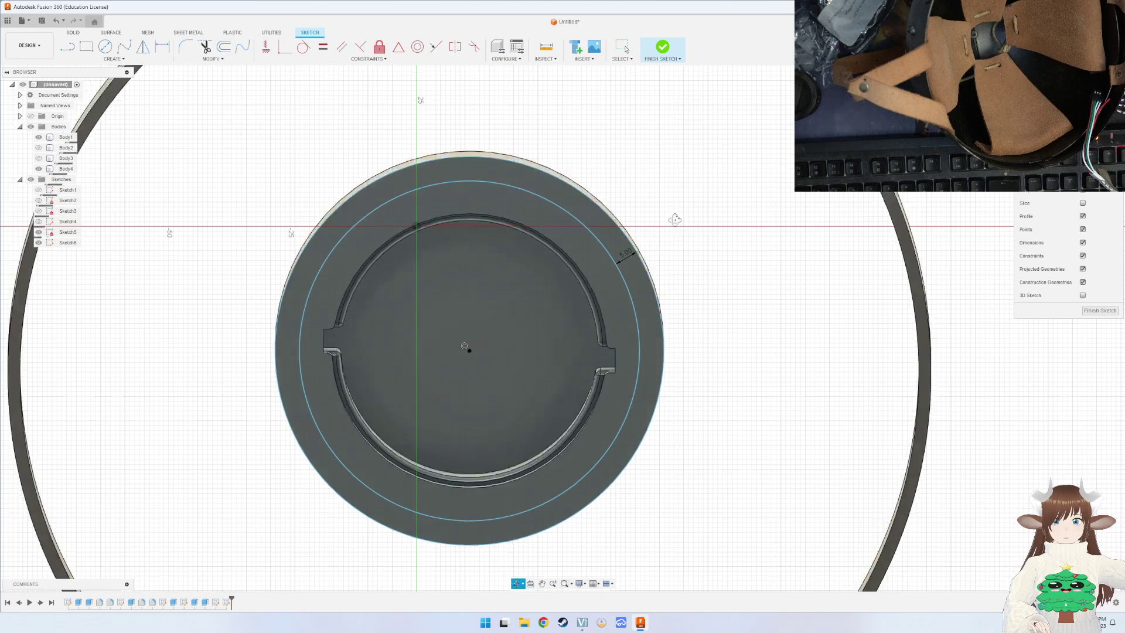
middle_click_drag(674, 219, 640, 280, "shift")
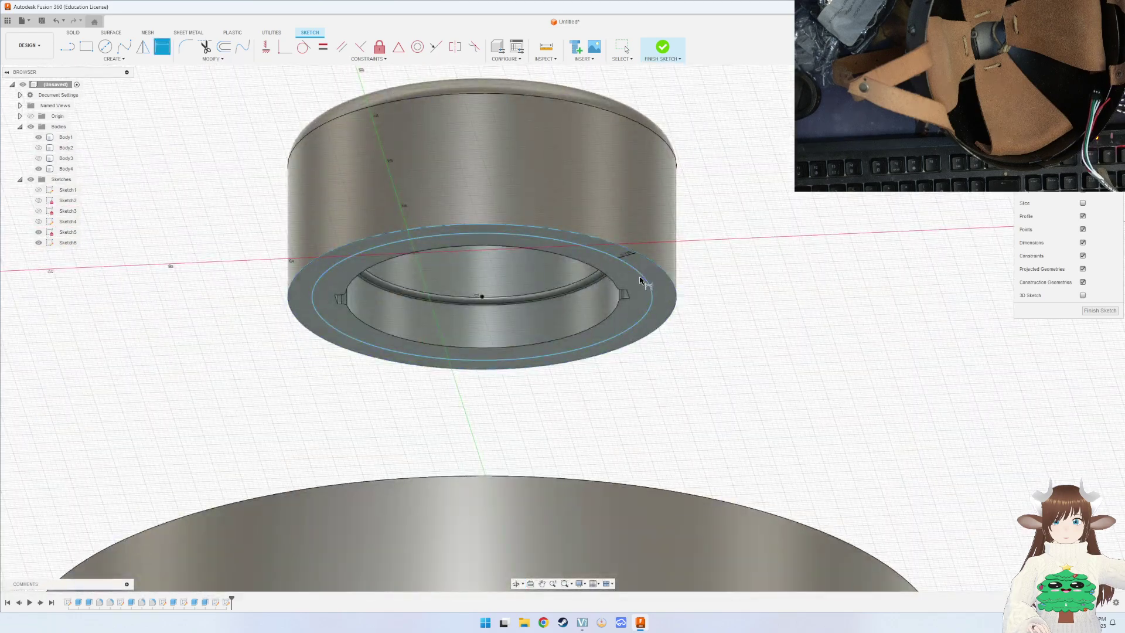
key("Escape")
left_click(670, 46)
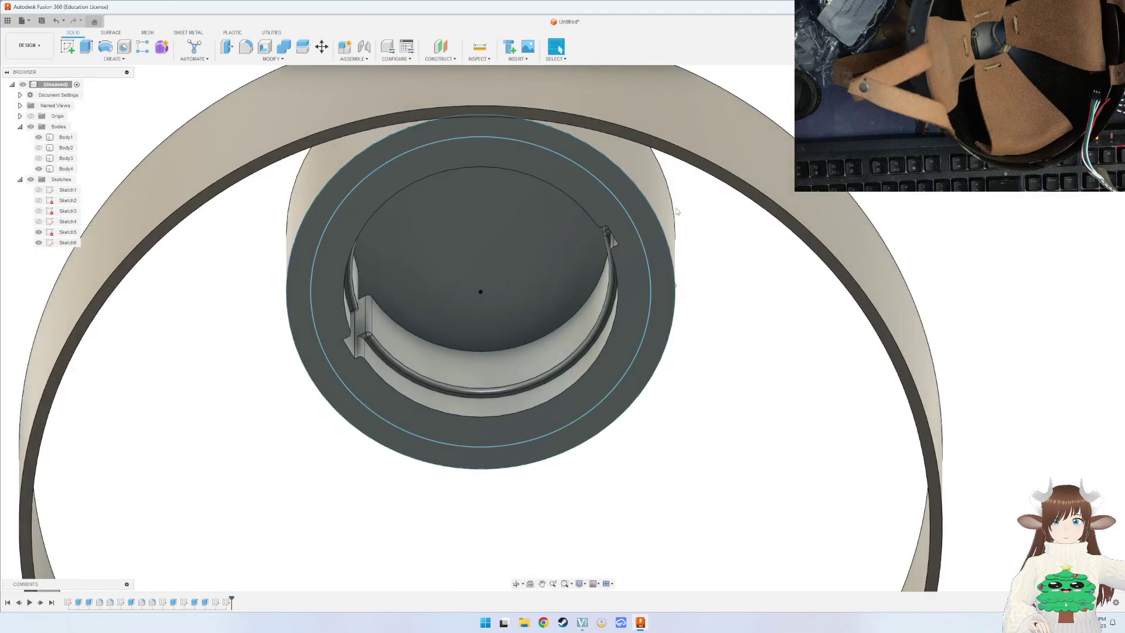
Try extruding the ring profile down to 61, 40 and 78 mm, then cancel.
key("e")
left_click(659, 255)
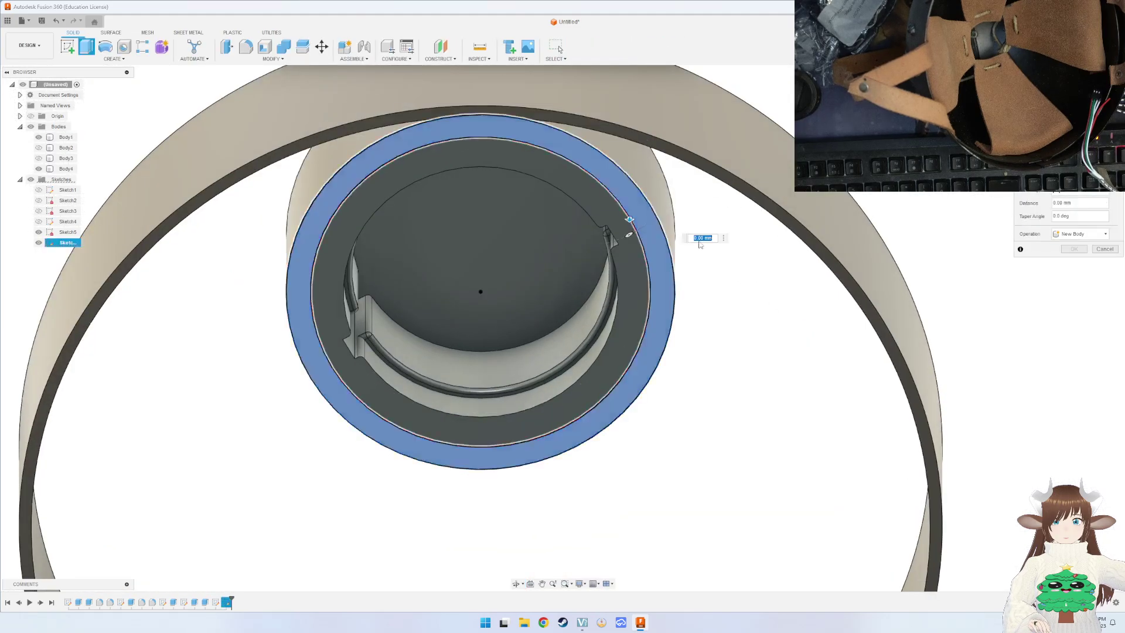
mouse_move(659, 253)
middle_mouse_down("shift")
mouse_move(703, 273)
mouse_move(628, 219)
mouse_move(667, 105)
mouse_move(512, 362)
middle_mouse_up("shift")
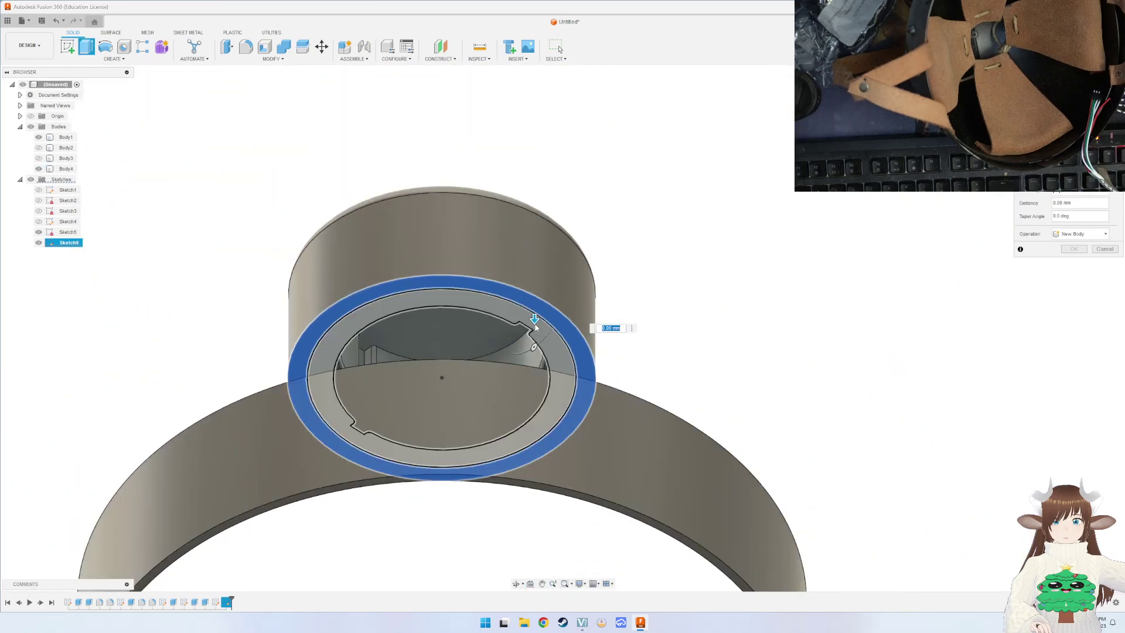
mouse_move(534, 318)
left_mouse_down()
mouse_move(520, 413)
mouse_move(532, 495)
left_mouse_up()
mouse_move(532, 495)
middle_mouse_down("shift")
mouse_move(547, 423)
mouse_move(519, 511)
mouse_move(526, 358)
middle_mouse_up("shift")
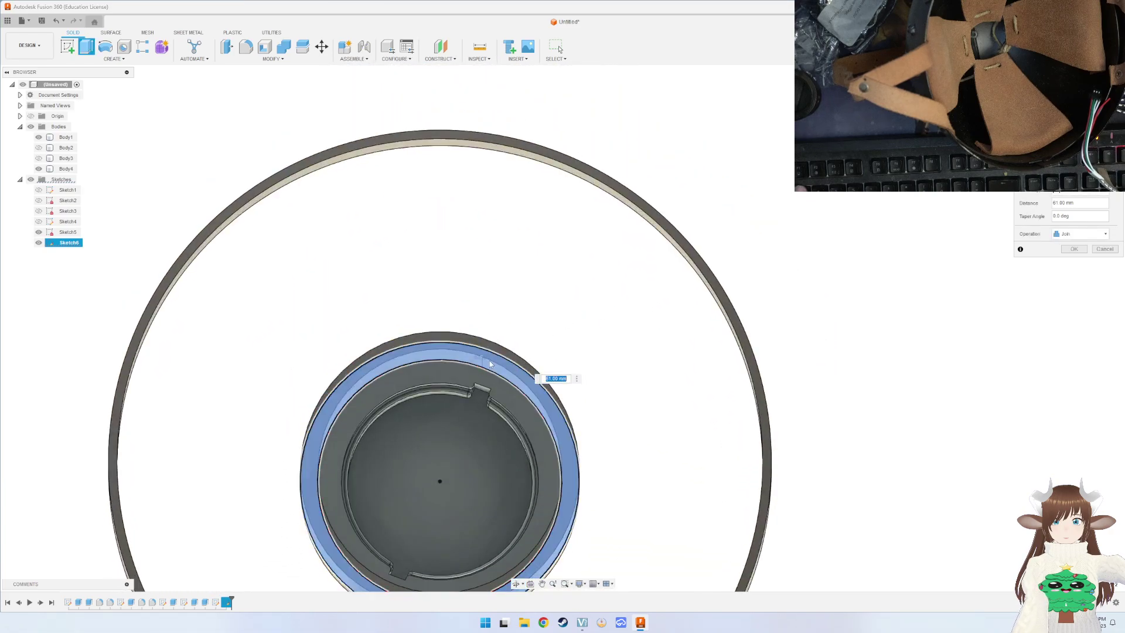
middle_click_drag(484, 362, 491, 381, "shift")
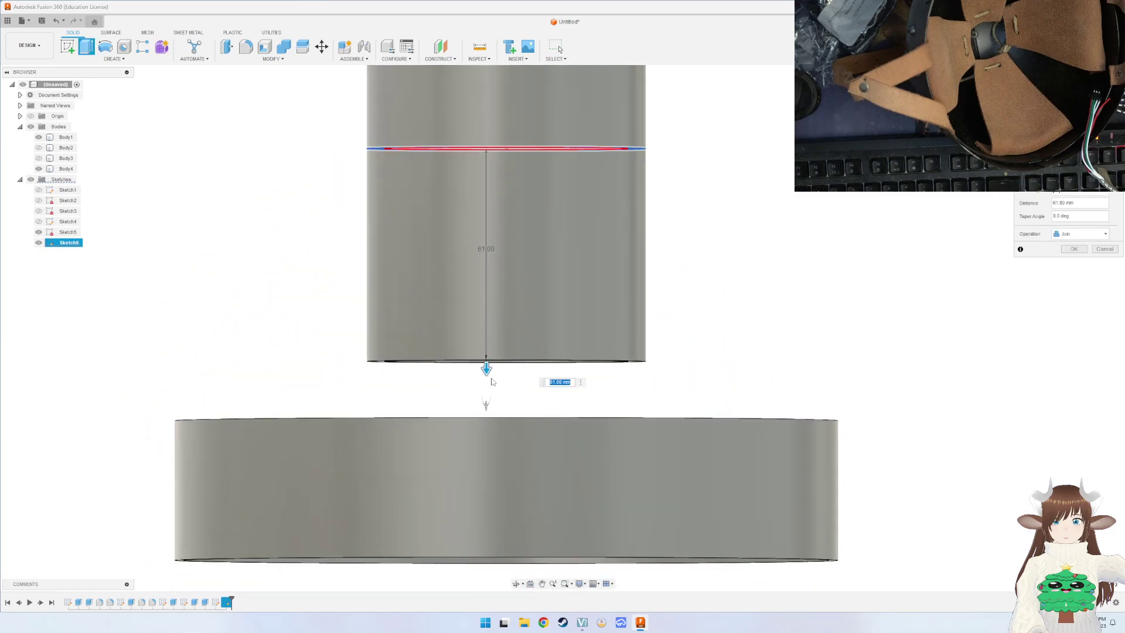
left_click_drag(485, 368, 486, 293)
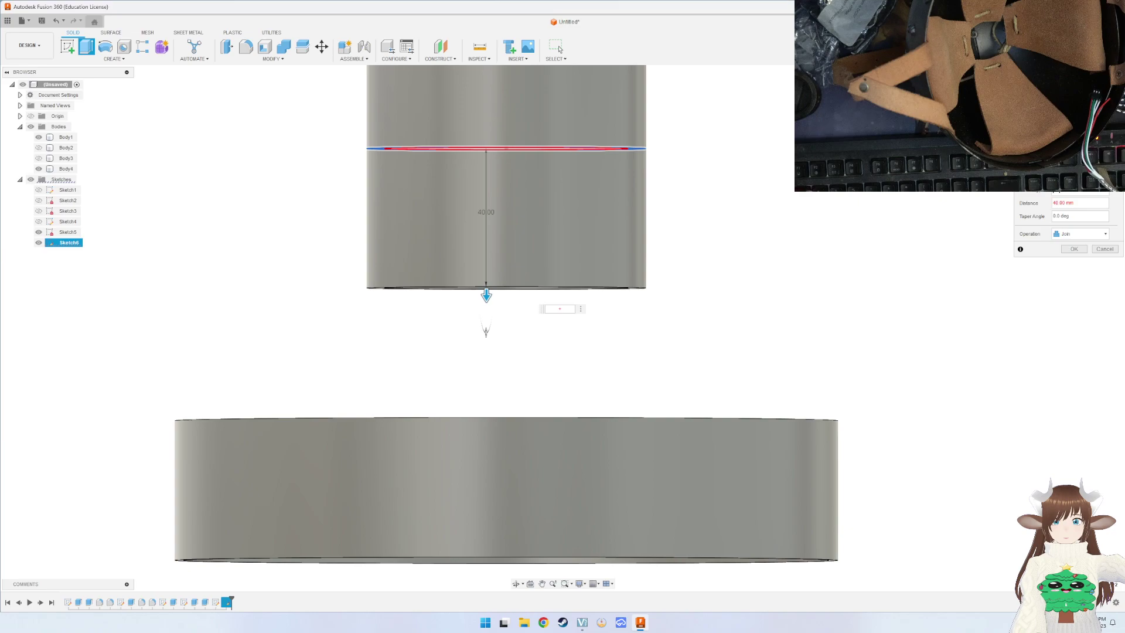
middle_click_drag(486, 330, 425, 327)
left_click_drag(446, 291, 445, 425)
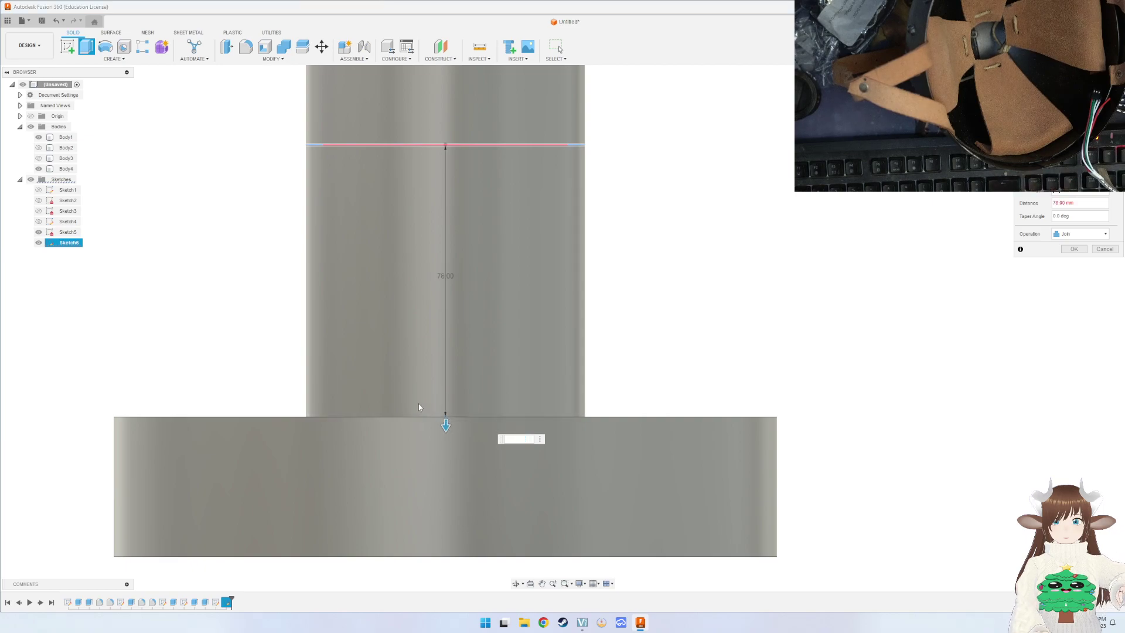
key("Escape")
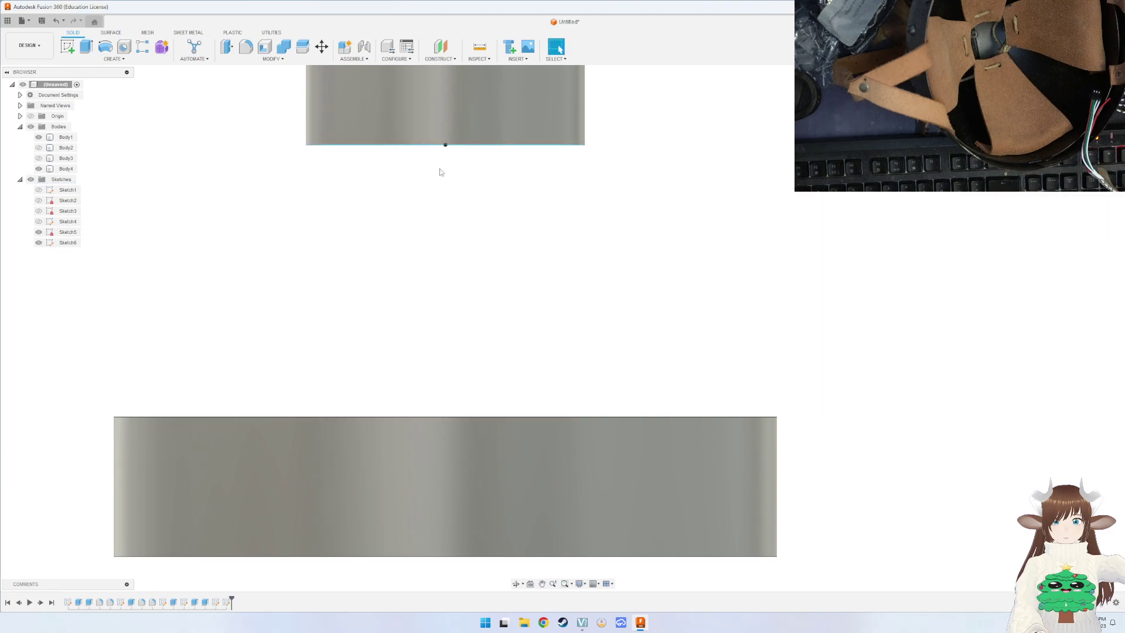
Extrude the ring profile 78 mm downward as a Join to reach the base ring.
middle_click_drag(477, 251, 476, 207, "shift")
key("e")
left_click(563, 141)
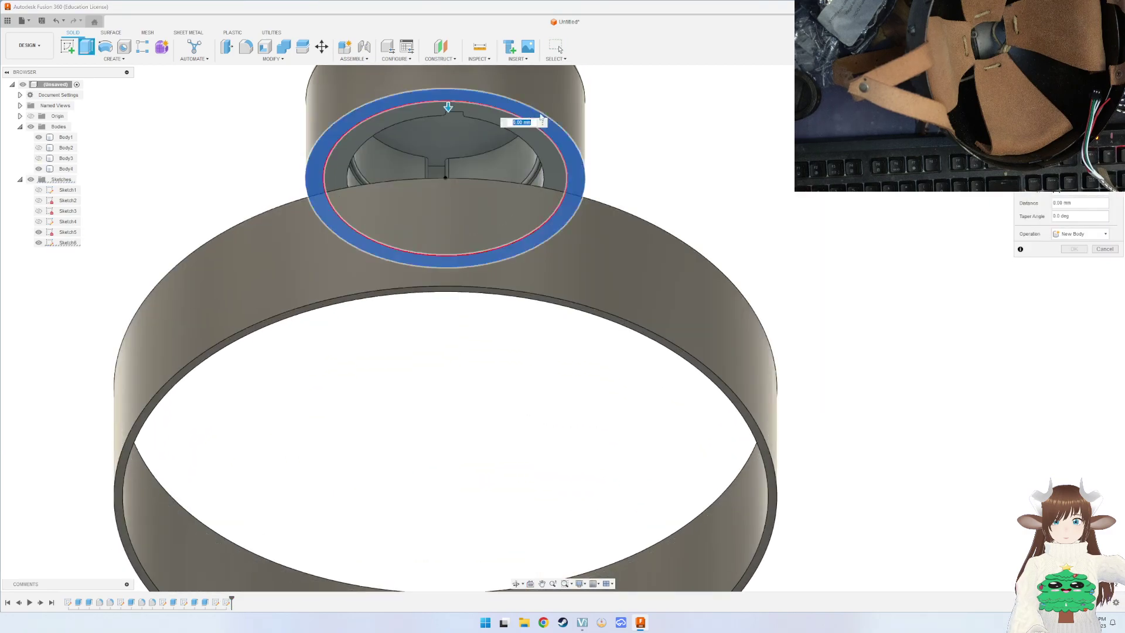
middle_click_drag(577, 120, 432, 176, "shift")
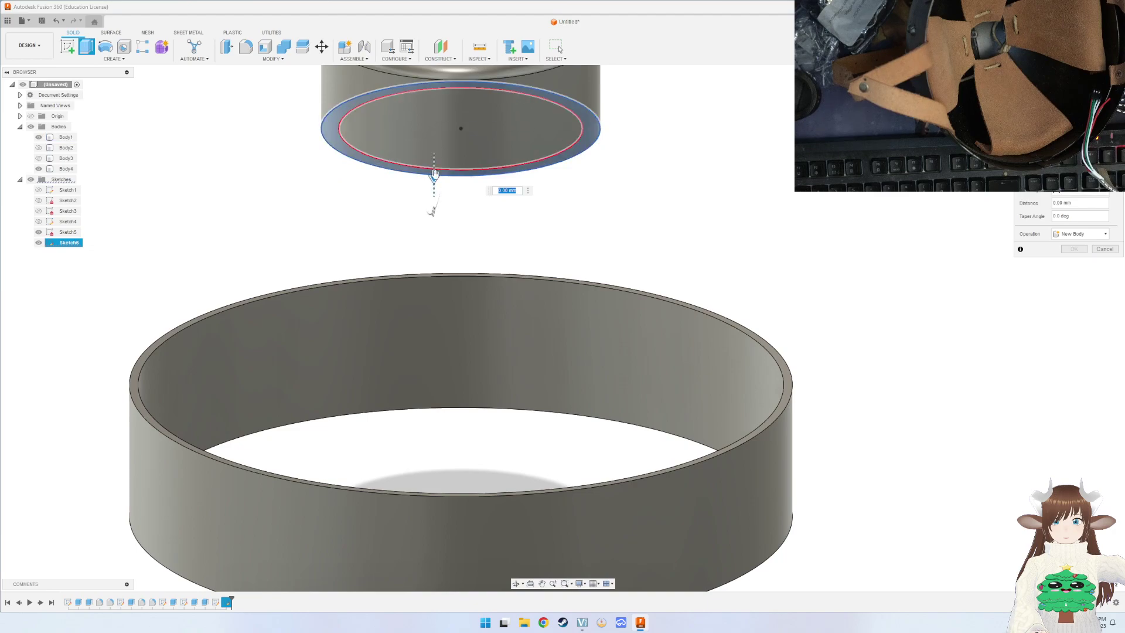
left_click_drag(434, 174, 434, 416)
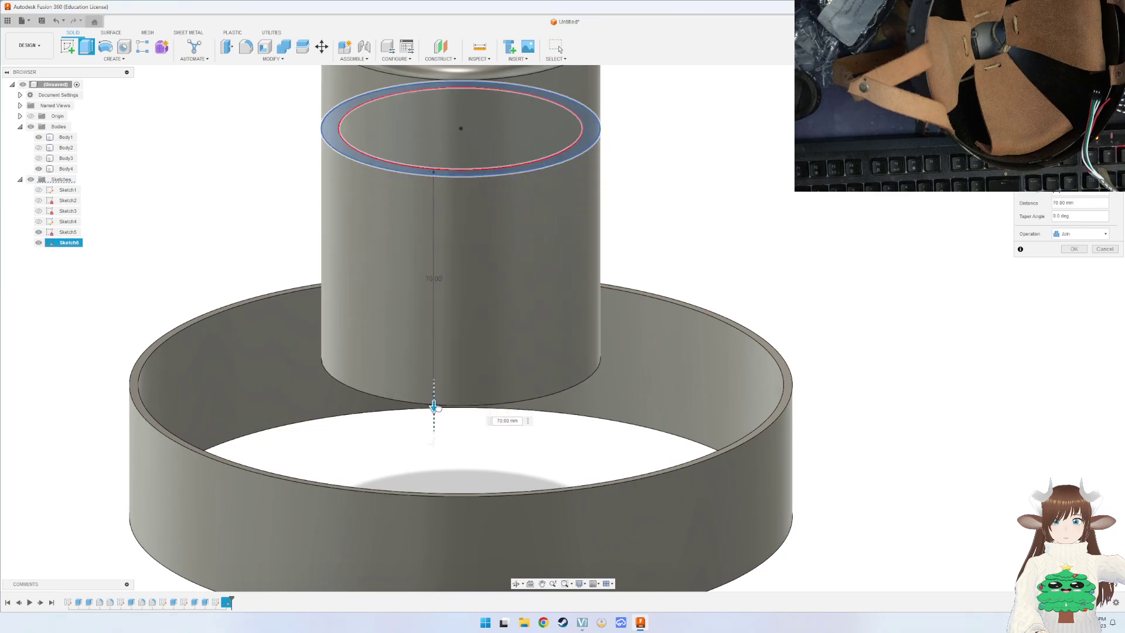
middle_click_drag(461, 419, 461, 380, "shift")
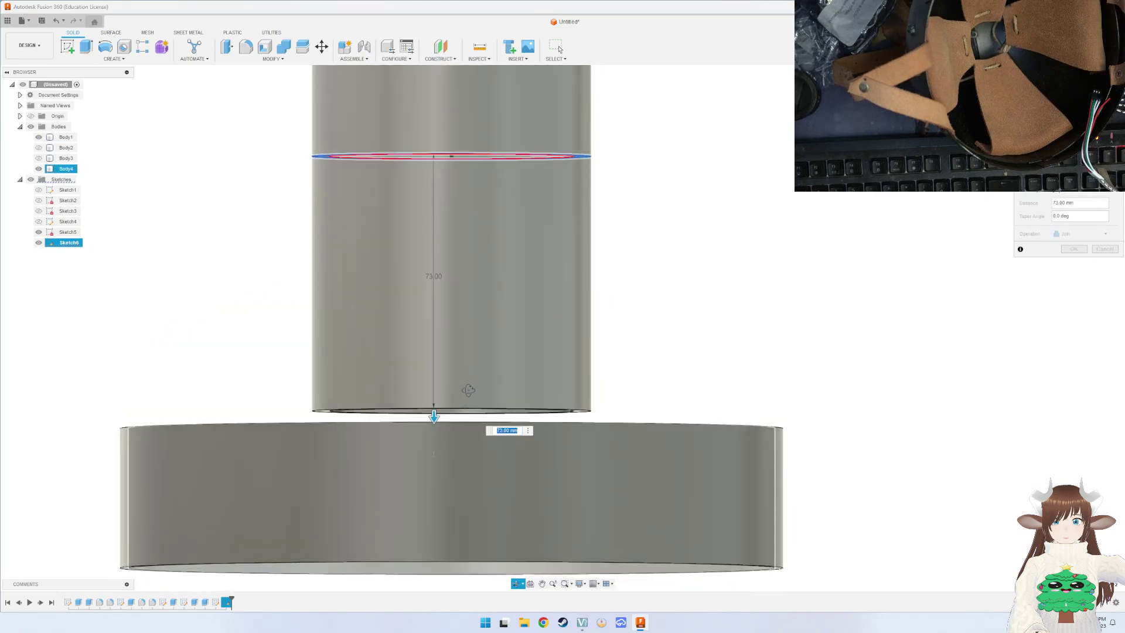
middle_click_drag(434, 452, 358, 407, "shift")
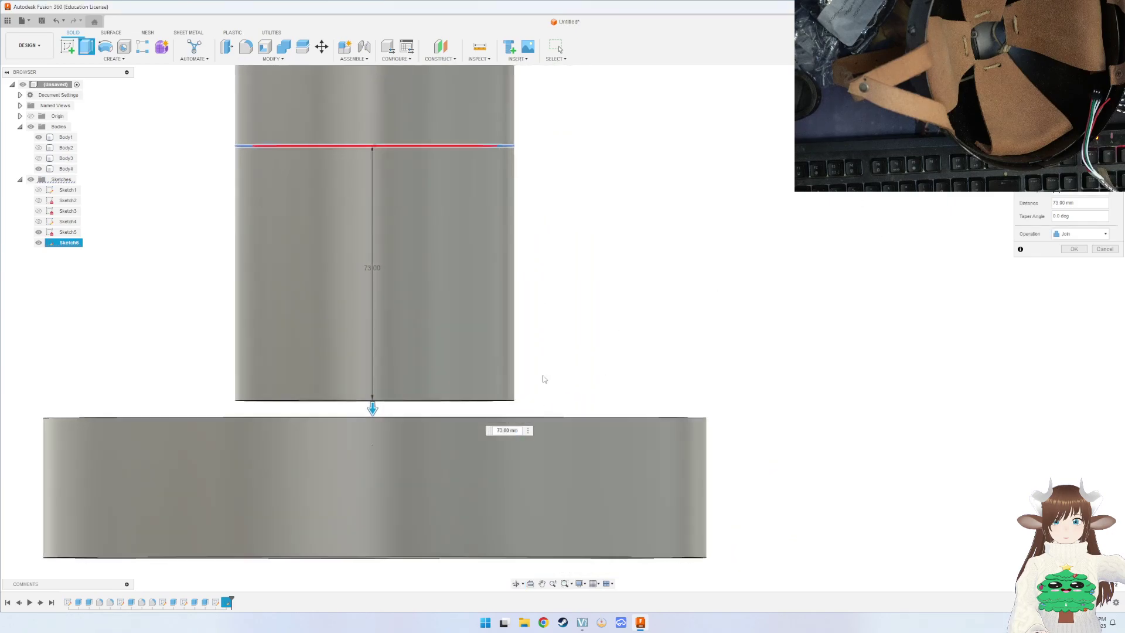
left_click_drag(362, 406, 359, 424)
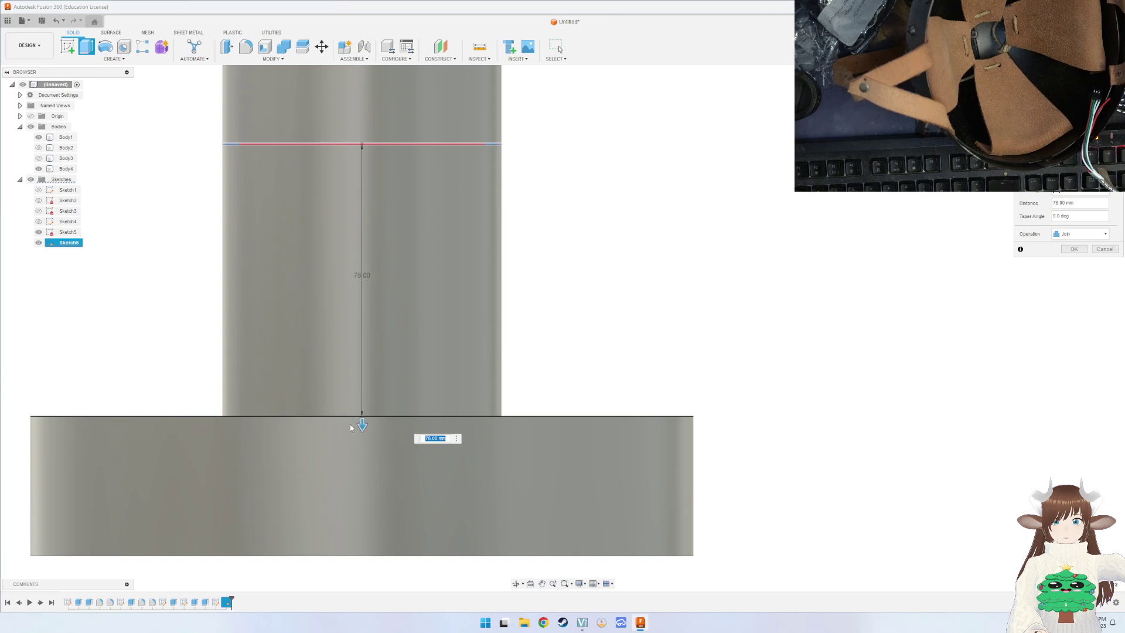
key("Return")
mouse_move(359, 423)
middle_mouse_down("shift")
mouse_move(389, 396)
mouse_move(403, 297)
mouse_move(446, 281)
middle_mouse_up("shift")
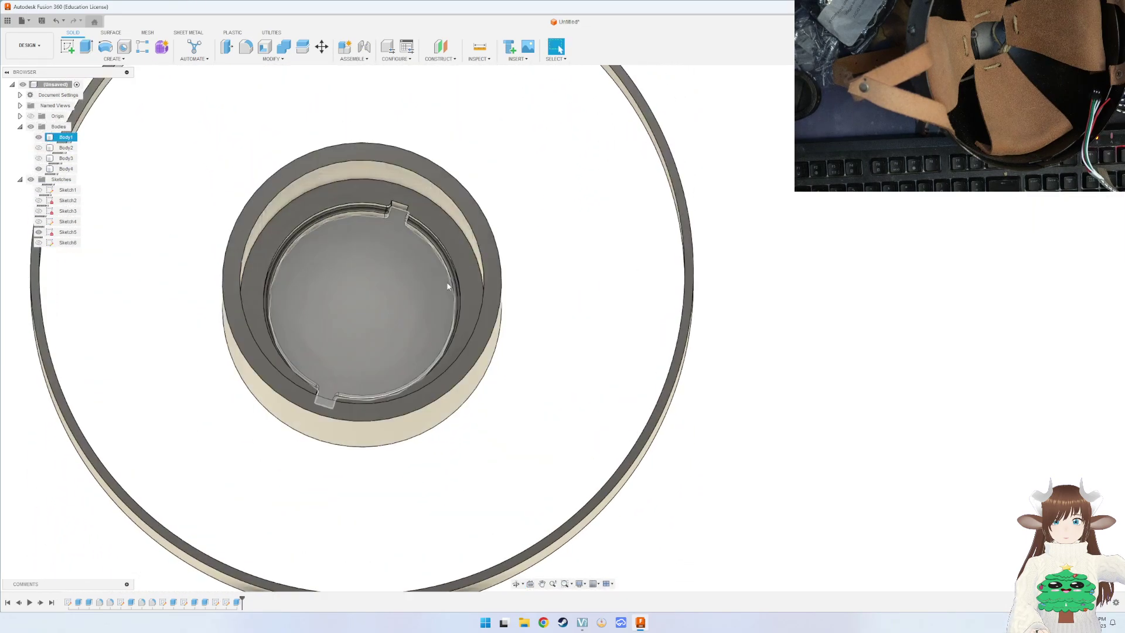
Start a sketch on the post's end face and draw a circle centred on its middle.
key("e")
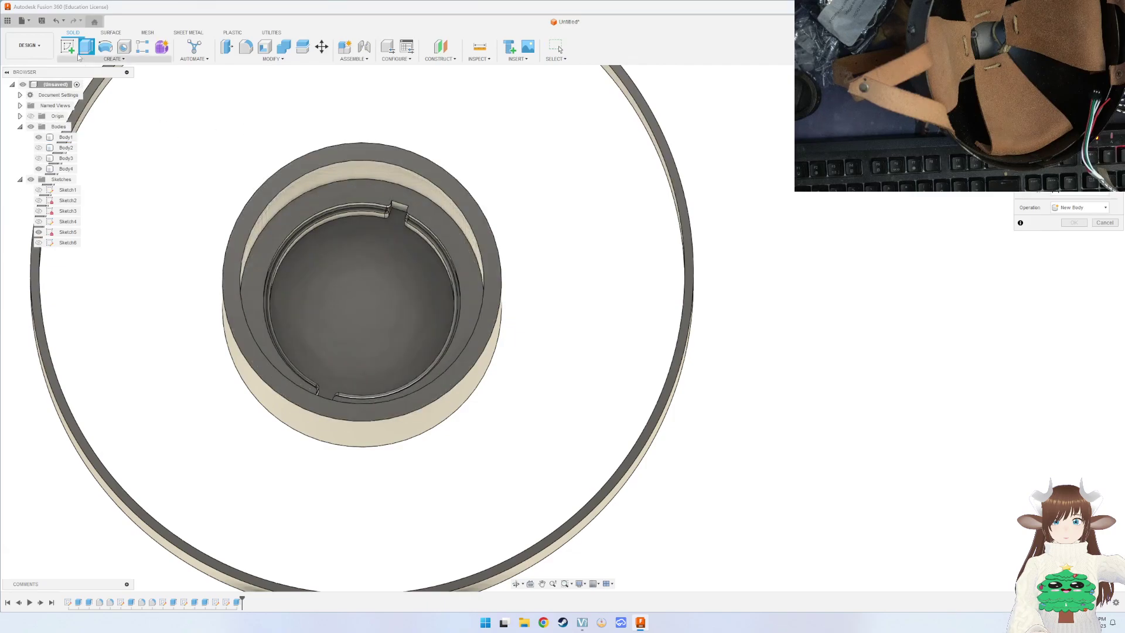
left_click(67, 46)
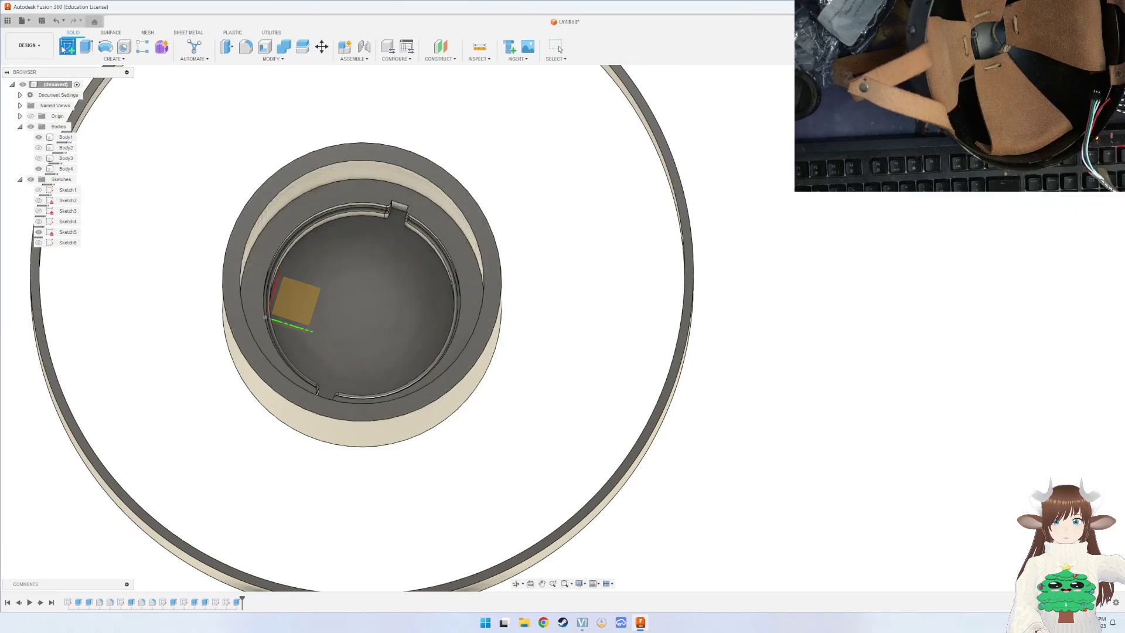
left_click(466, 195)
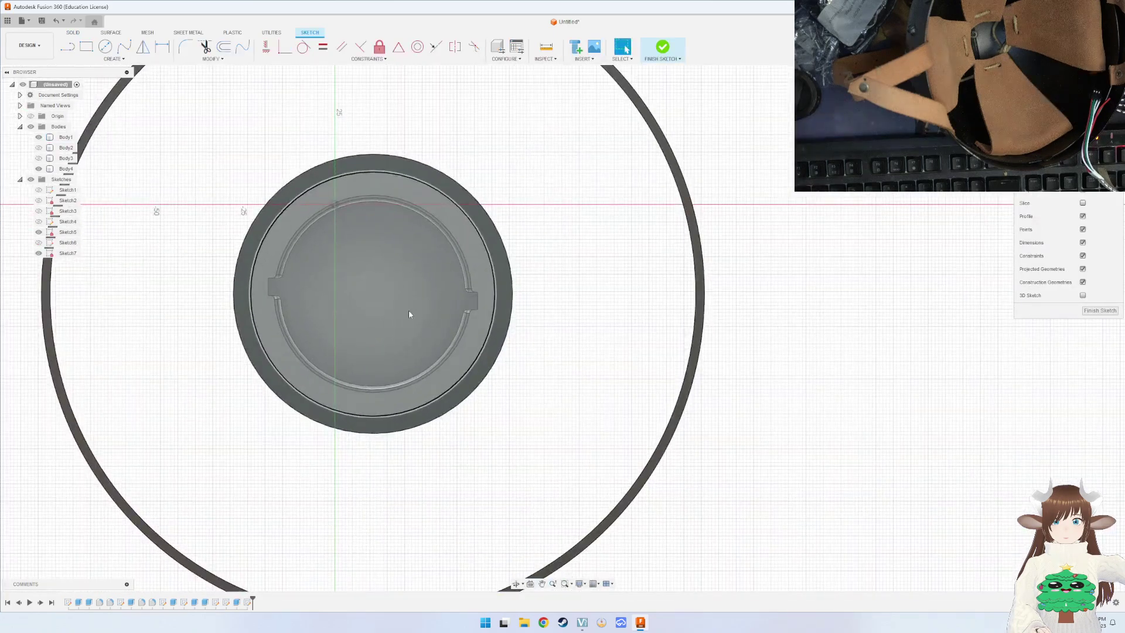
key("c")
left_click(372, 293)
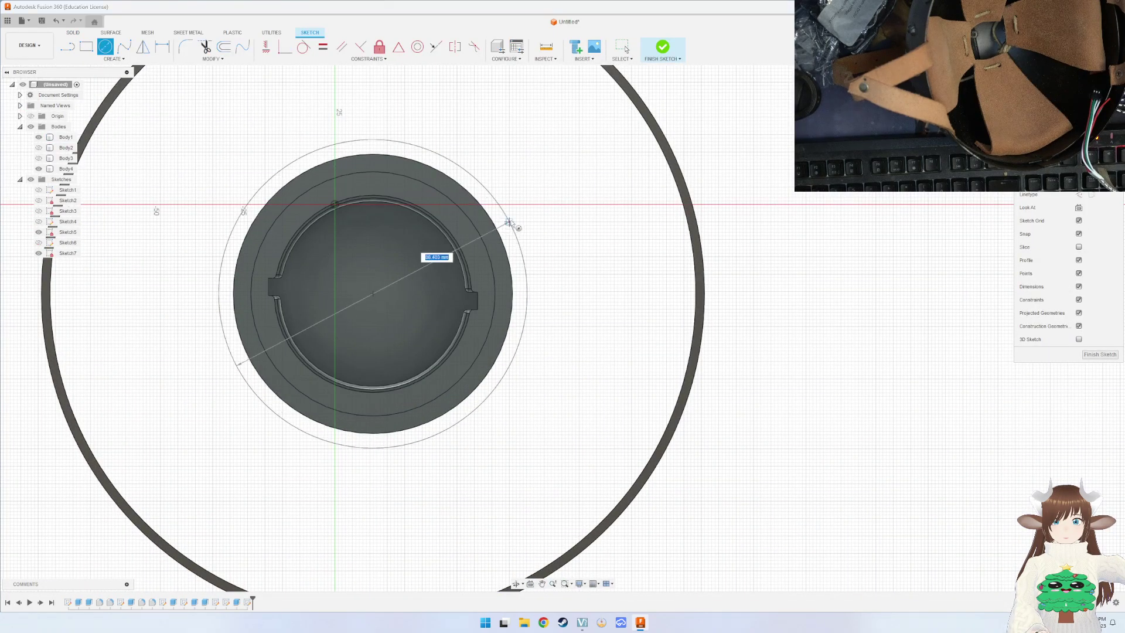
left_click(497, 233)
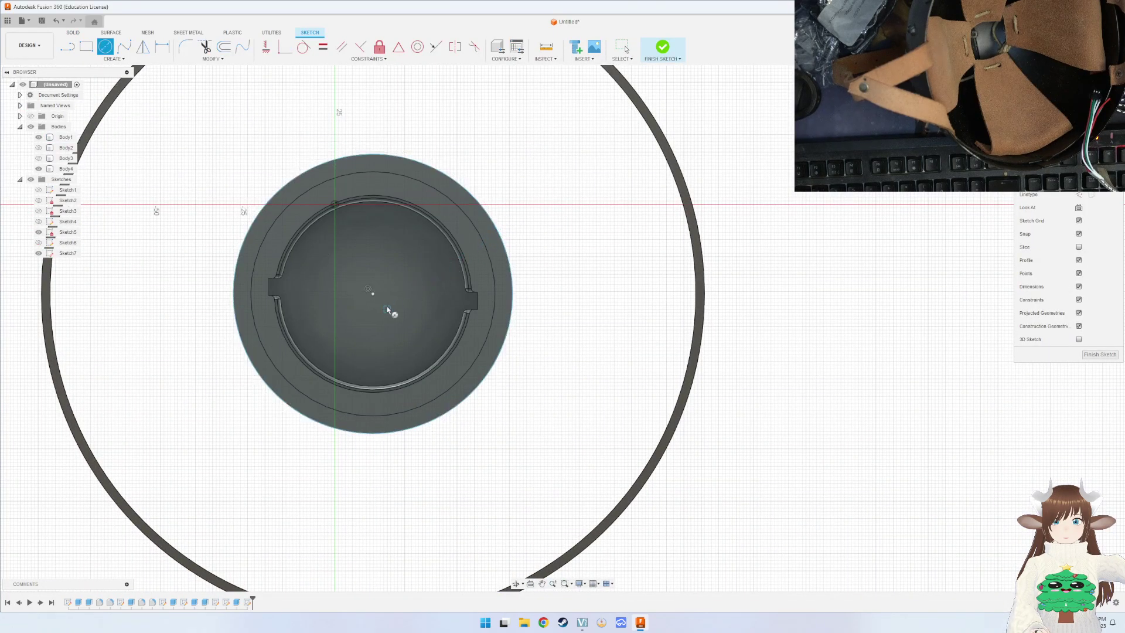
Add a second concentric circle, abandon the unfinished larger circle, and finish the sketch.
left_click(373, 293)
left_click(494, 255)
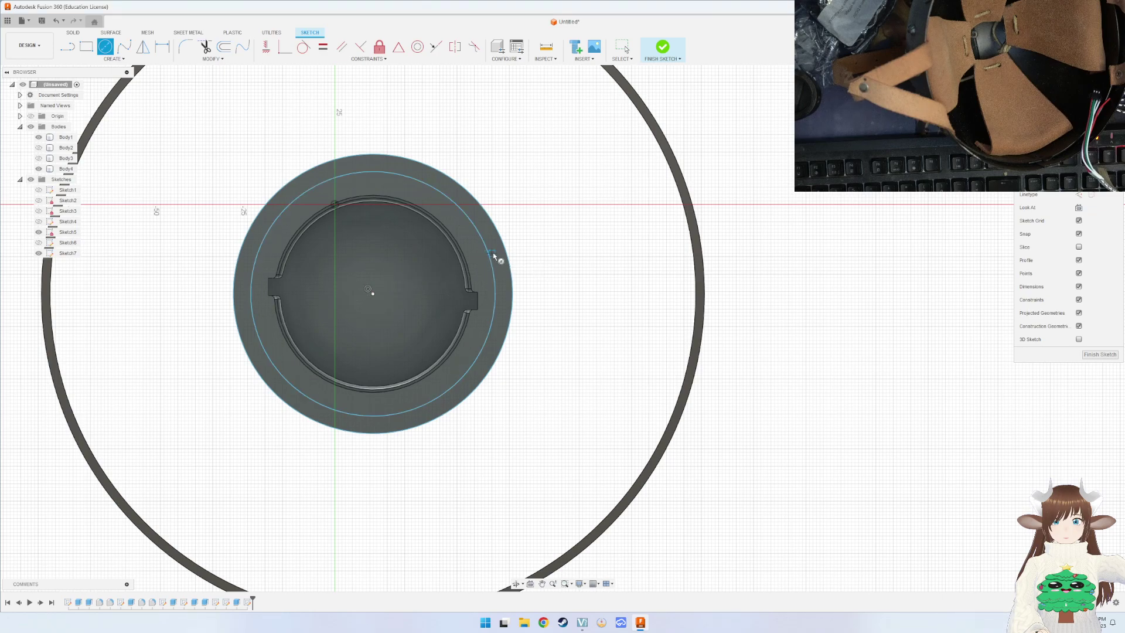
middle_click_drag(466, 219, 632, 255)
left_click(531, 332)
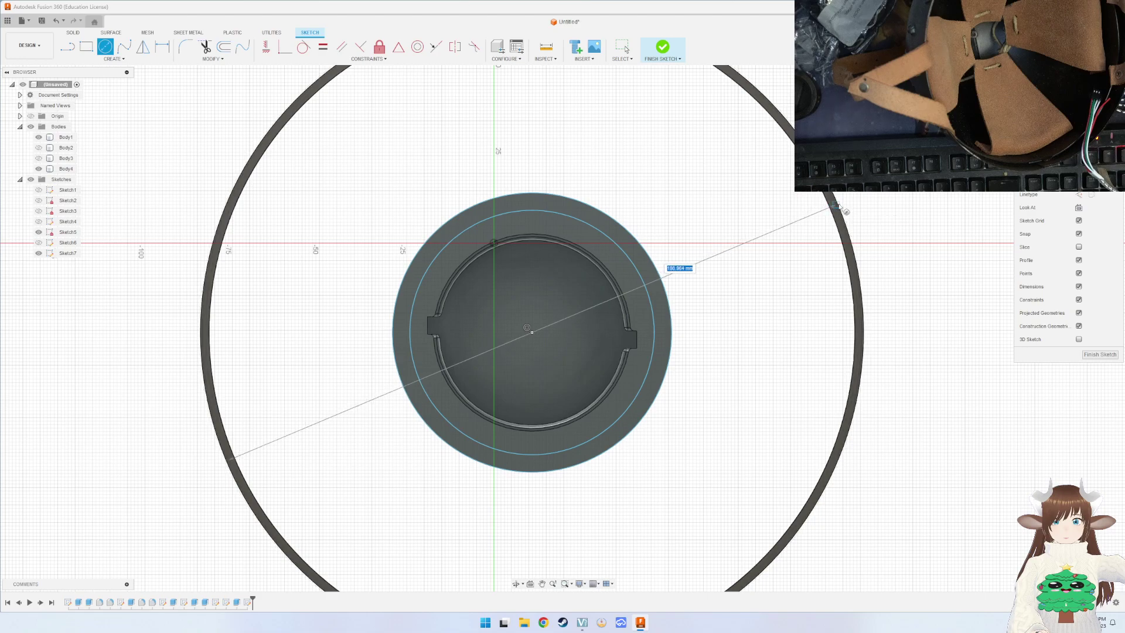
scroll(839, 206, "down", 3)
scroll(835, 209, "up", 4)
scroll(832, 210, "up", 3)
scroll(828, 212, "up", 2)
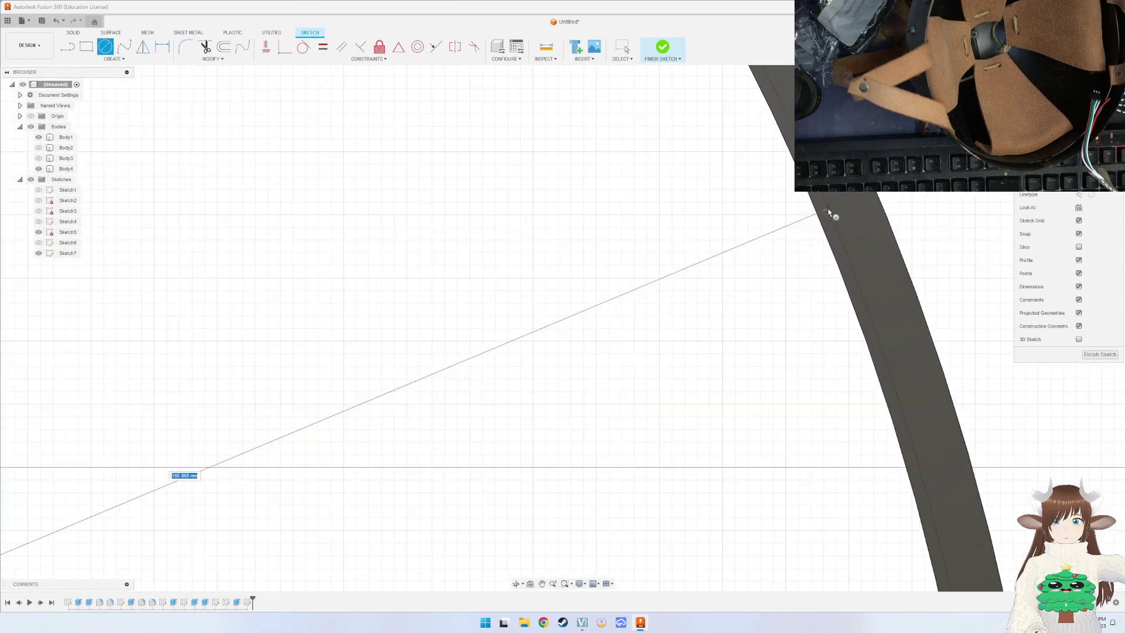
scroll(828, 212, "down", 3)
scroll(828, 212, "down", 2)
scroll(828, 212, "down", 1)
scroll(828, 212, "up", 1)
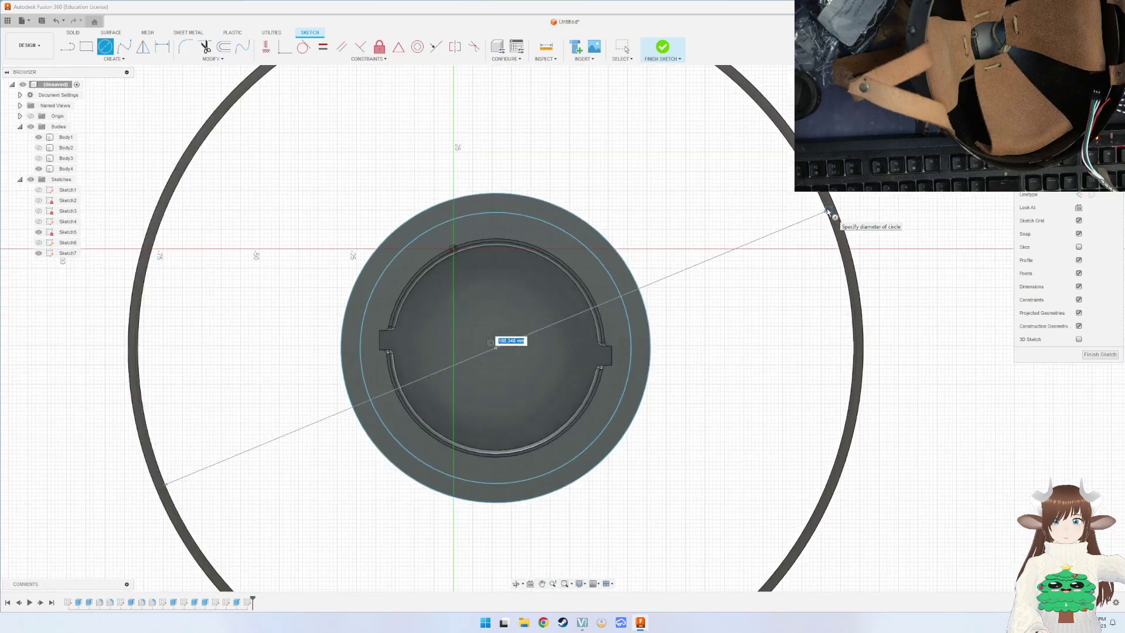
scroll(826, 211, "down", 2)
key("Escape")
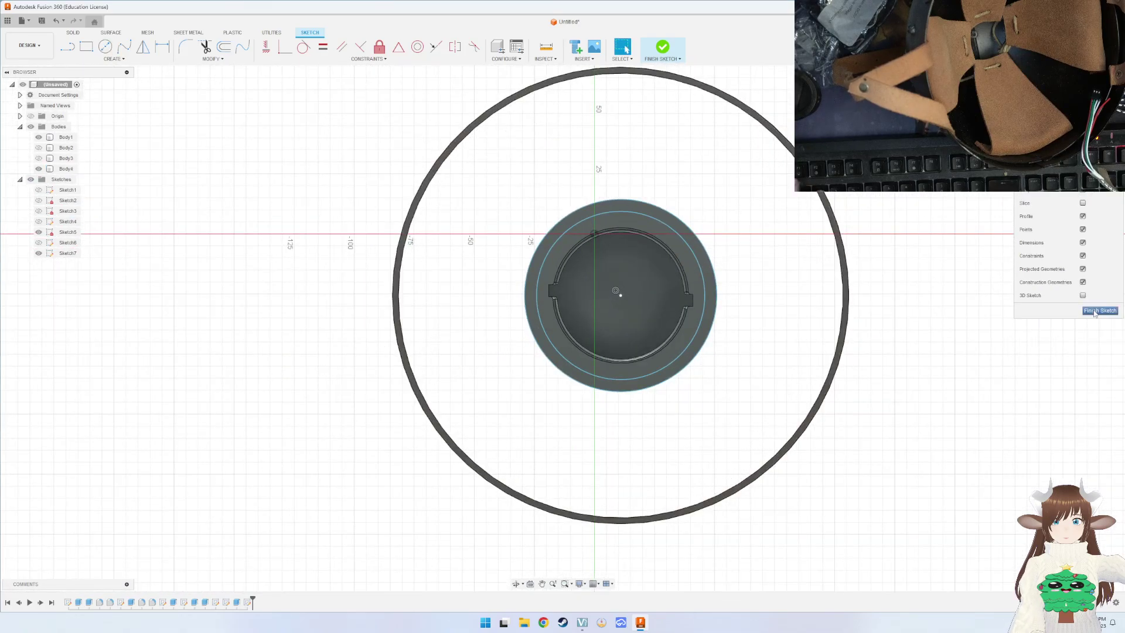
left_click(1095, 311)
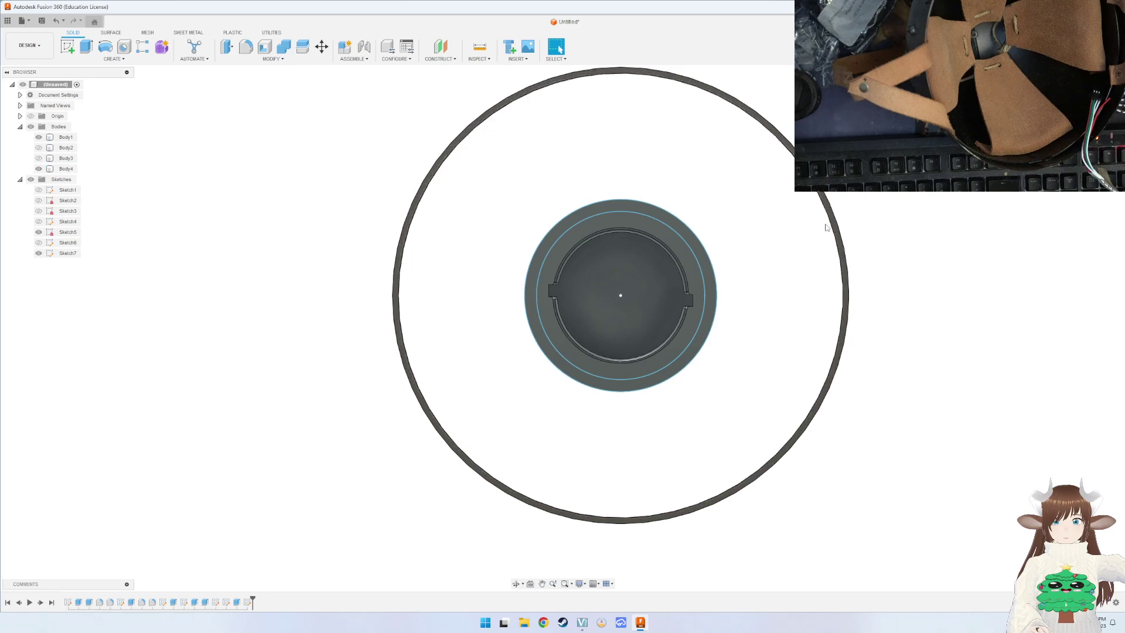
mouse_move(827, 227)
middle_mouse_down("shift")
mouse_move(767, 338)
mouse_move(511, 279)
middle_mouse_up("shift")
left_click(39, 169)
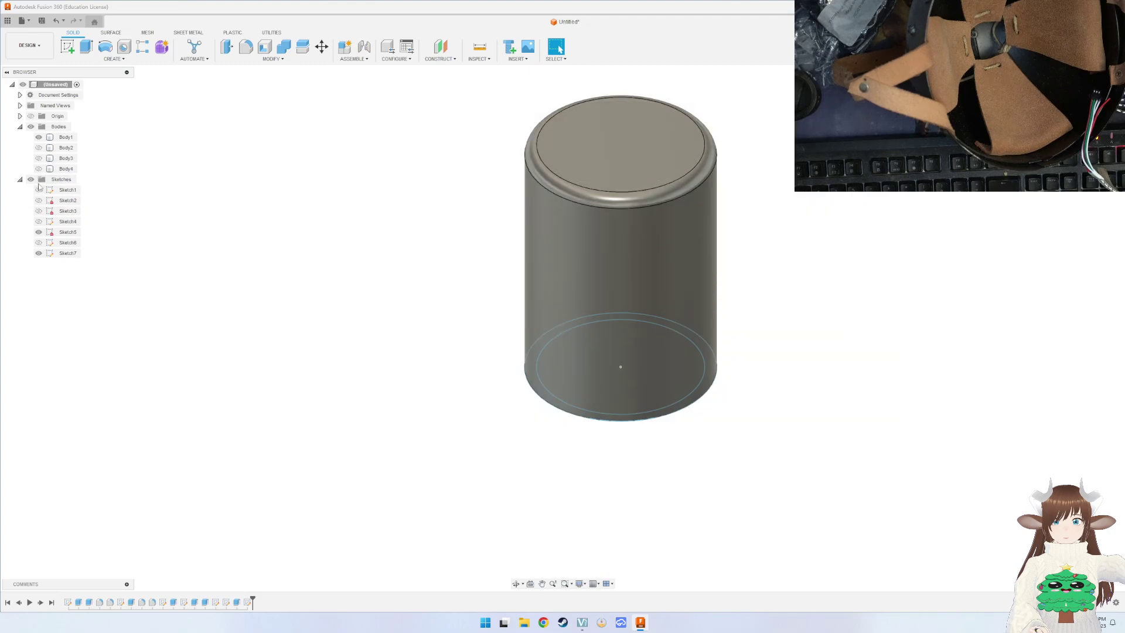
left_click(39, 170)
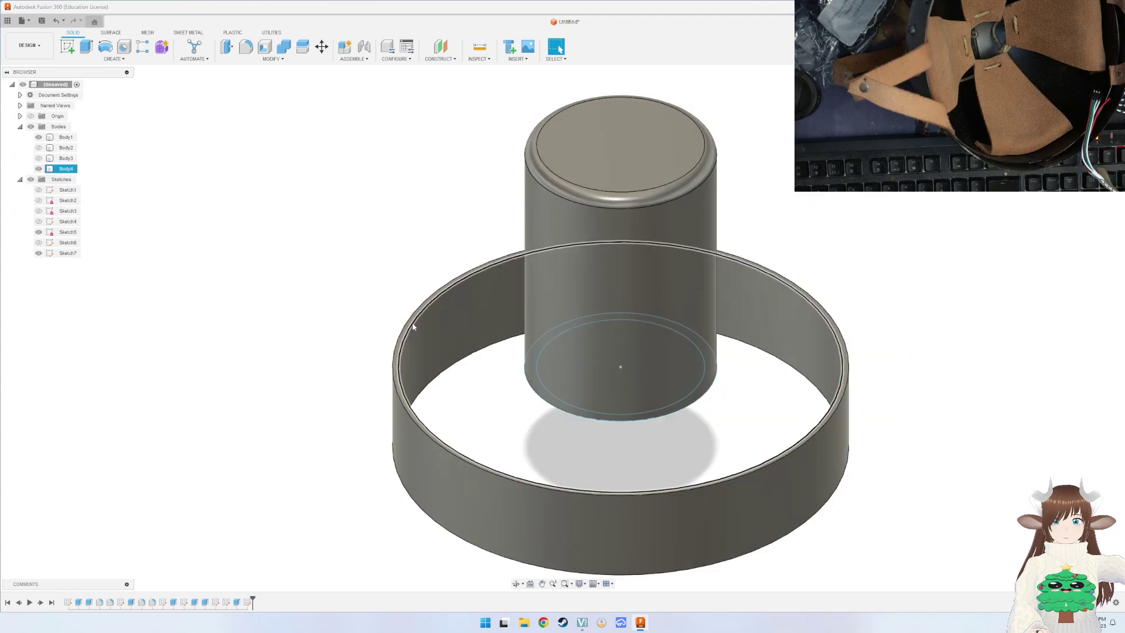
left_click(38, 169)
left_click(346, 320)
mouse_move(346, 319)
middle_mouse_down("shift")
mouse_move(457, 321)
mouse_move(498, 306)
mouse_move(499, 236)
mouse_move(467, 254)
mouse_move(535, 264)
mouse_move(555, 227)
mouse_move(492, 315)
mouse_move(478, 359)
mouse_move(484, 311)
mouse_move(460, 313)
mouse_move(442, 378)
middle_mouse_up("shift")
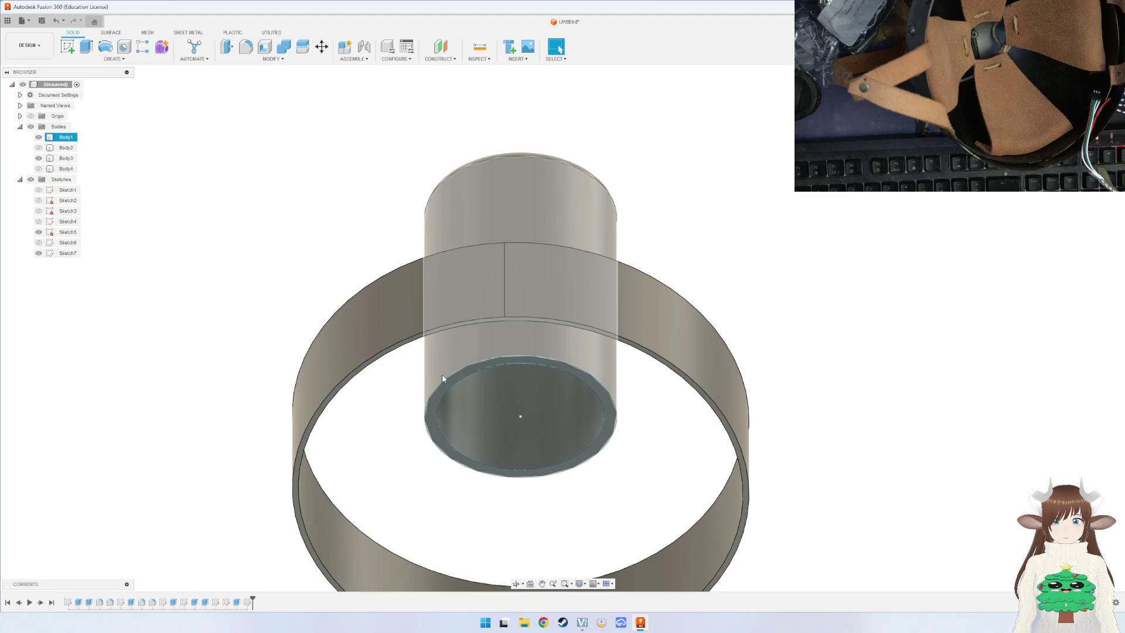
left_click(478, 332)
mouse_move(478, 332)
middle_mouse_down("shift")
mouse_move(692, 359)
mouse_move(678, 422)
mouse_move(706, 439)
mouse_move(668, 385)
mouse_move(650, 305)
mouse_move(668, 304)
mouse_move(562, 448)
middle_mouse_up("shift")
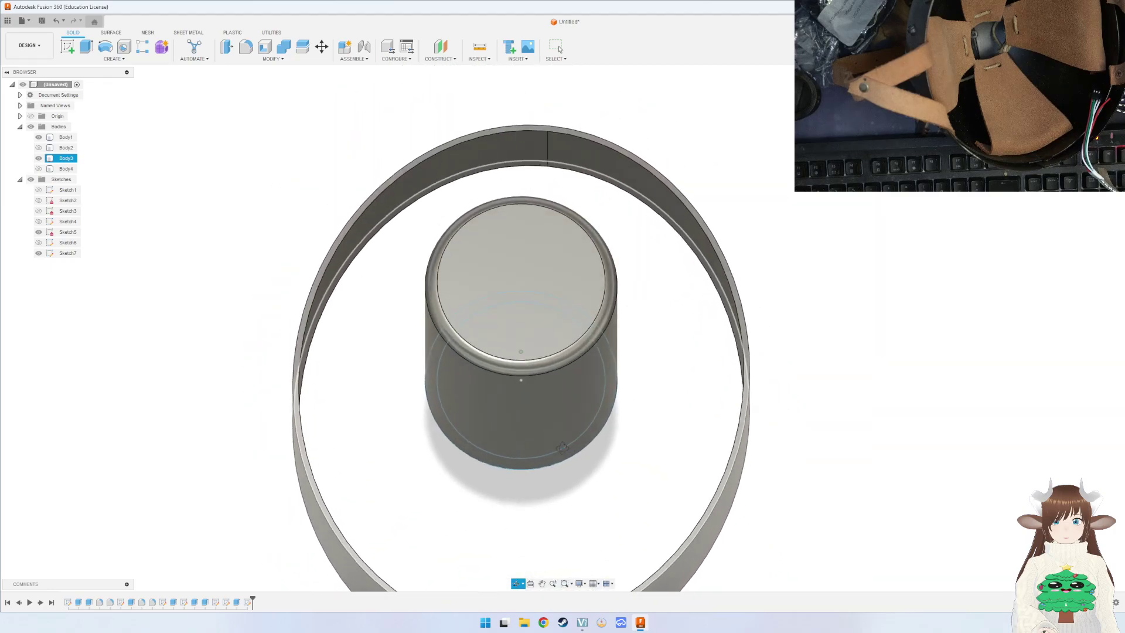
key("Escape")
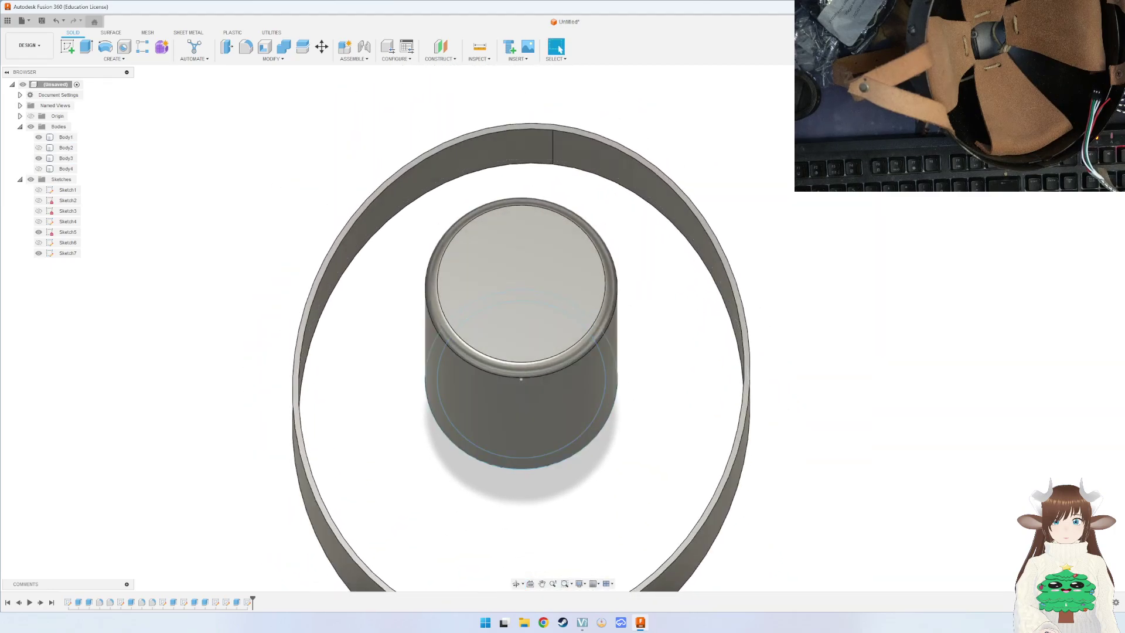
mouse_move(802, 361)
middle_mouse_down("shift")
mouse_move(725, 407)
mouse_move(568, 268)
middle_mouse_up("shift")
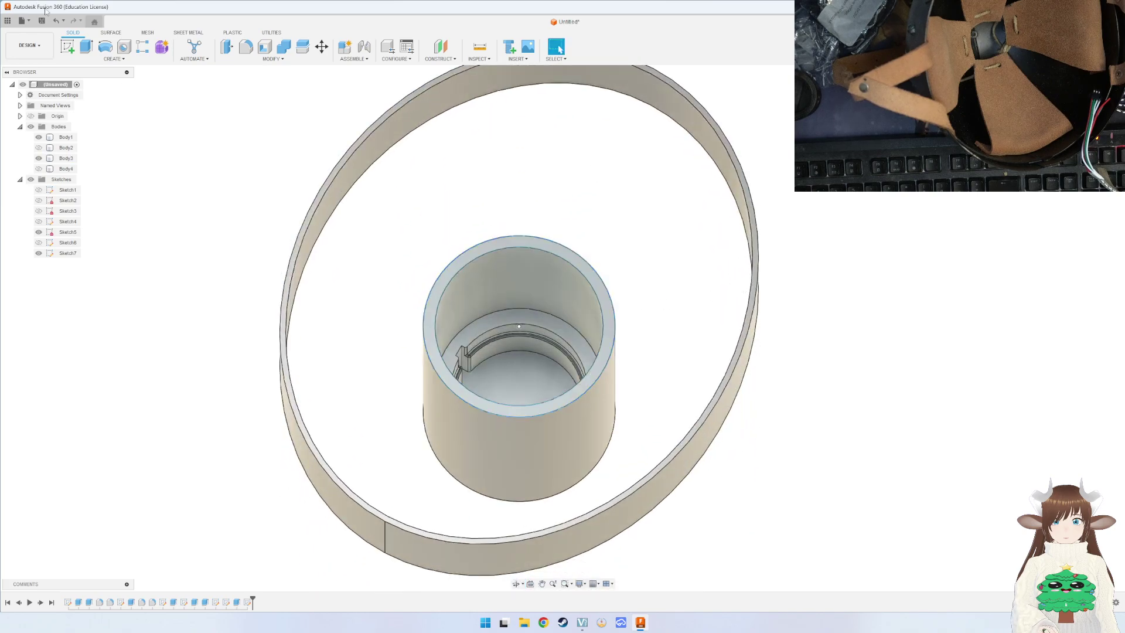
left_click(75, 51)
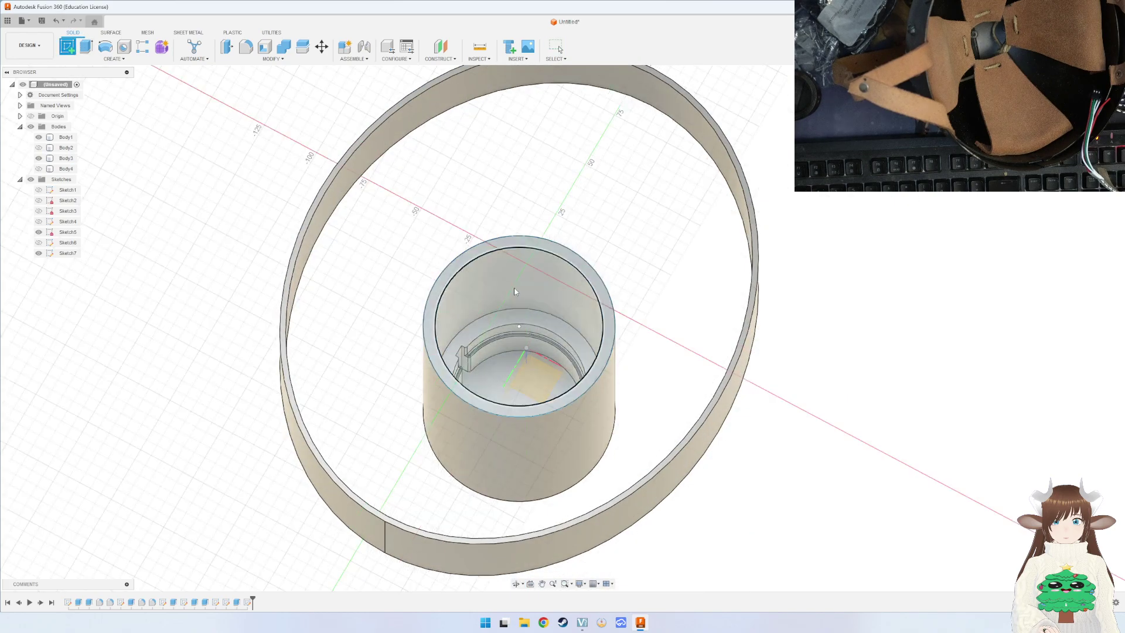
left_click(575, 183)
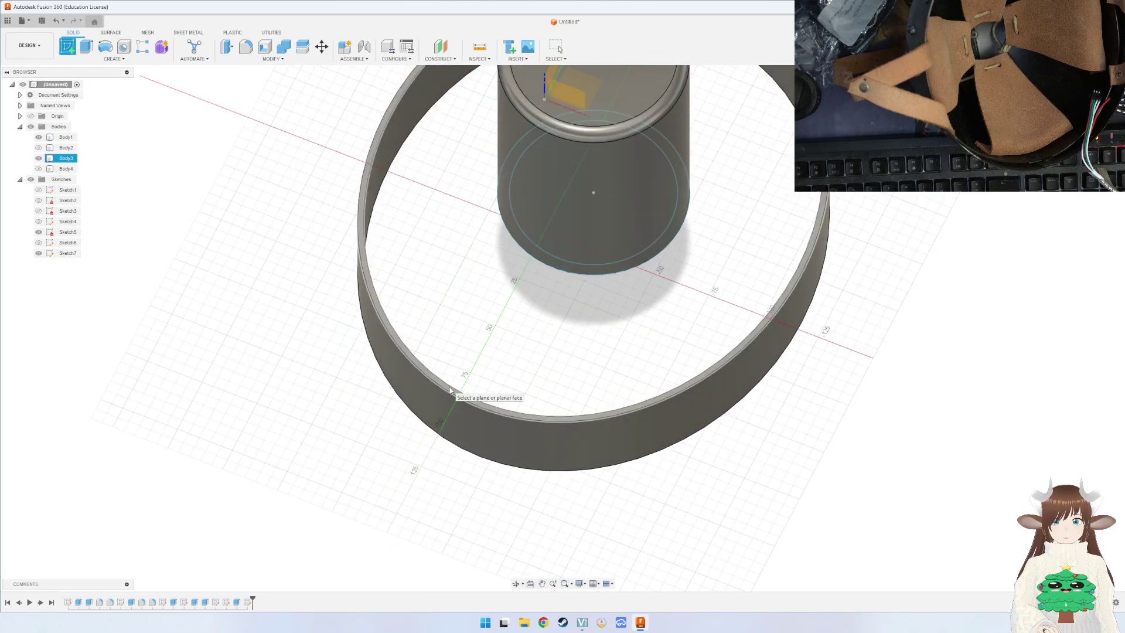
left_click(451, 391)
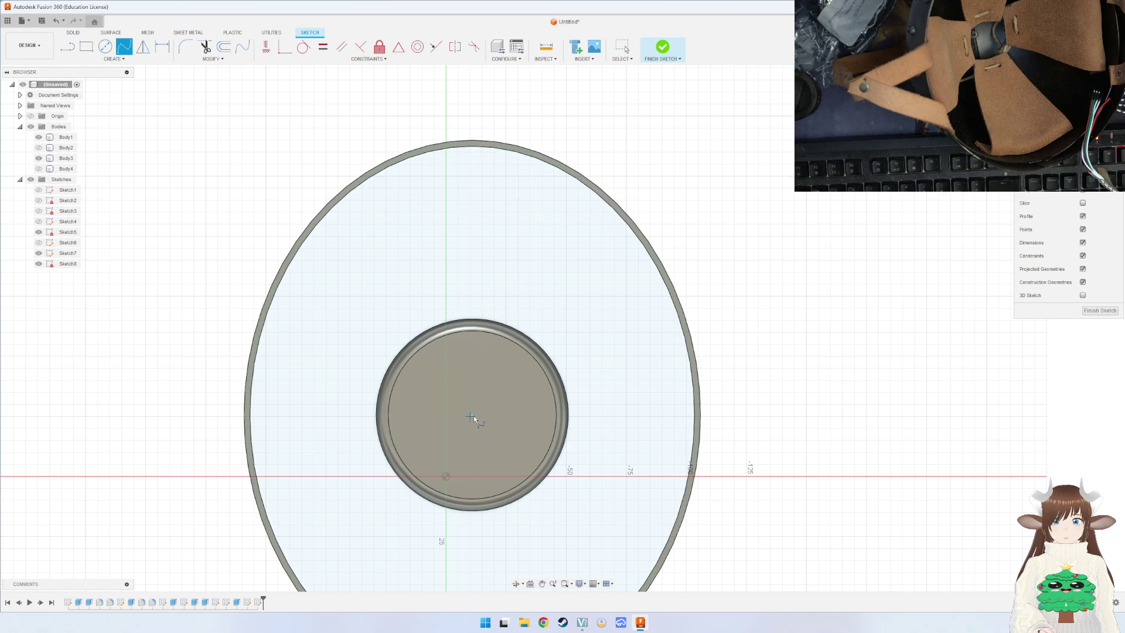
key("Escape")
key("c")
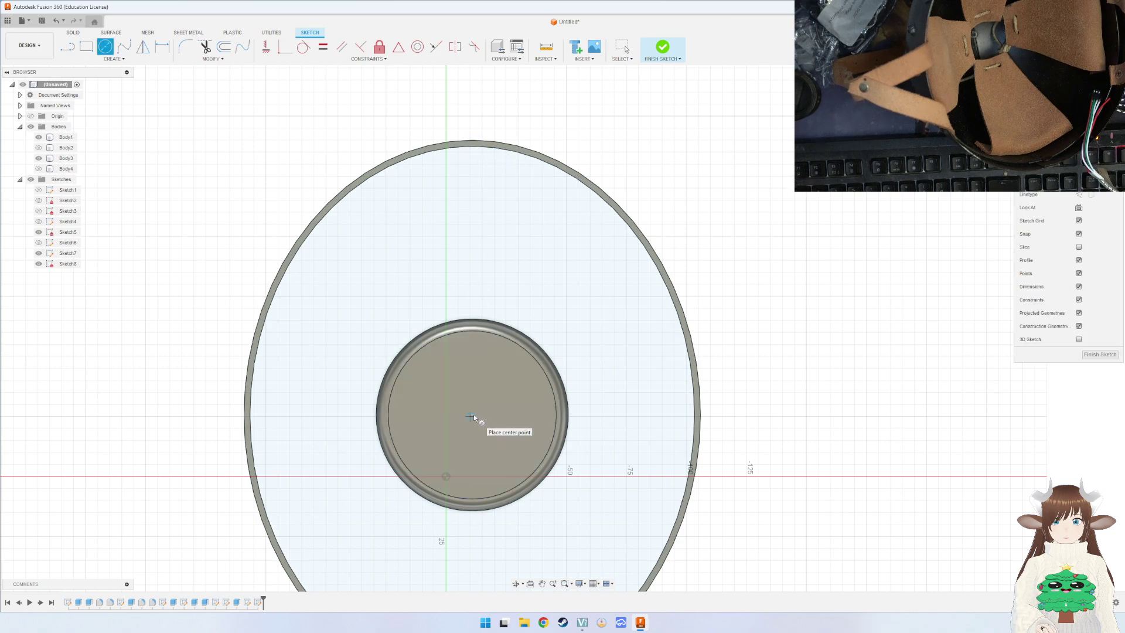
left_click(470, 416)
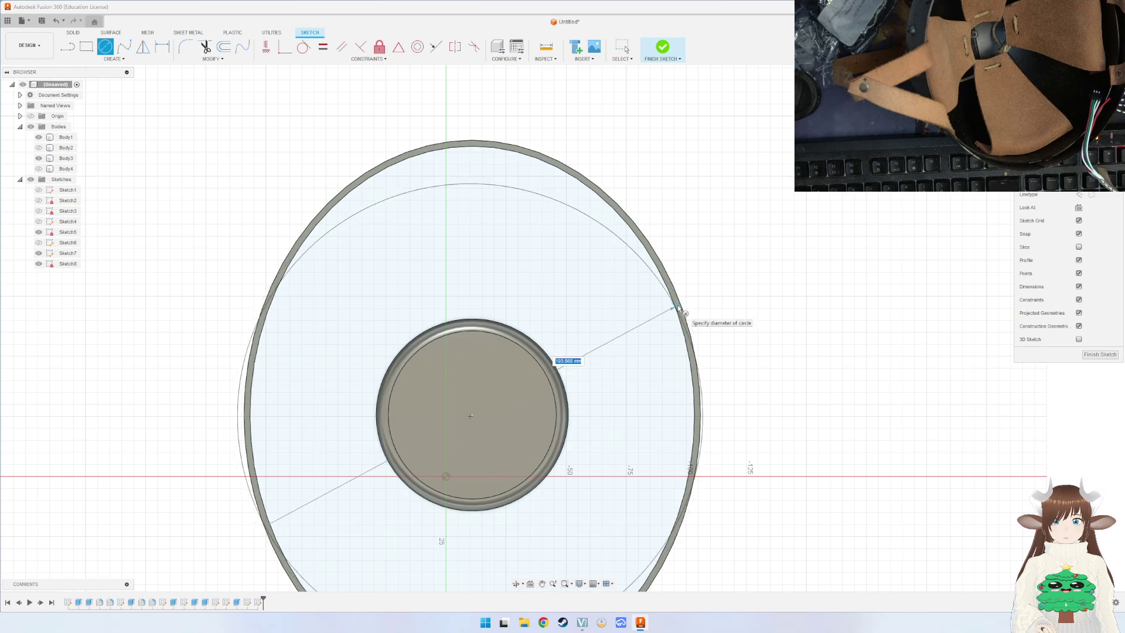
key("Escape")
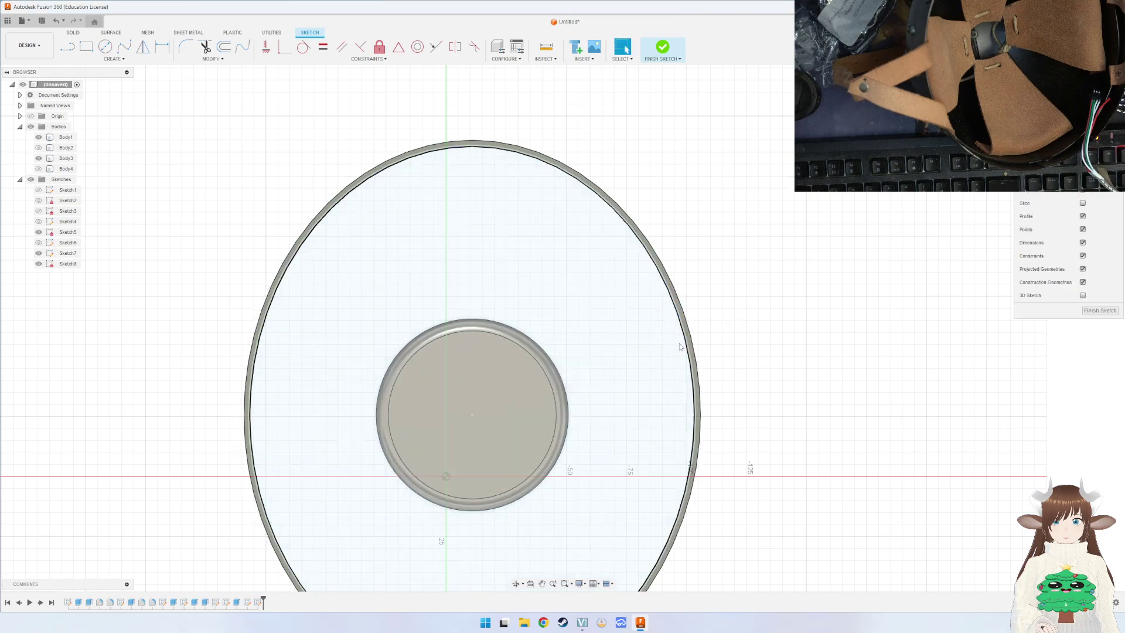
middle_click_drag(406, 219, 397, 161)
left_click(105, 45)
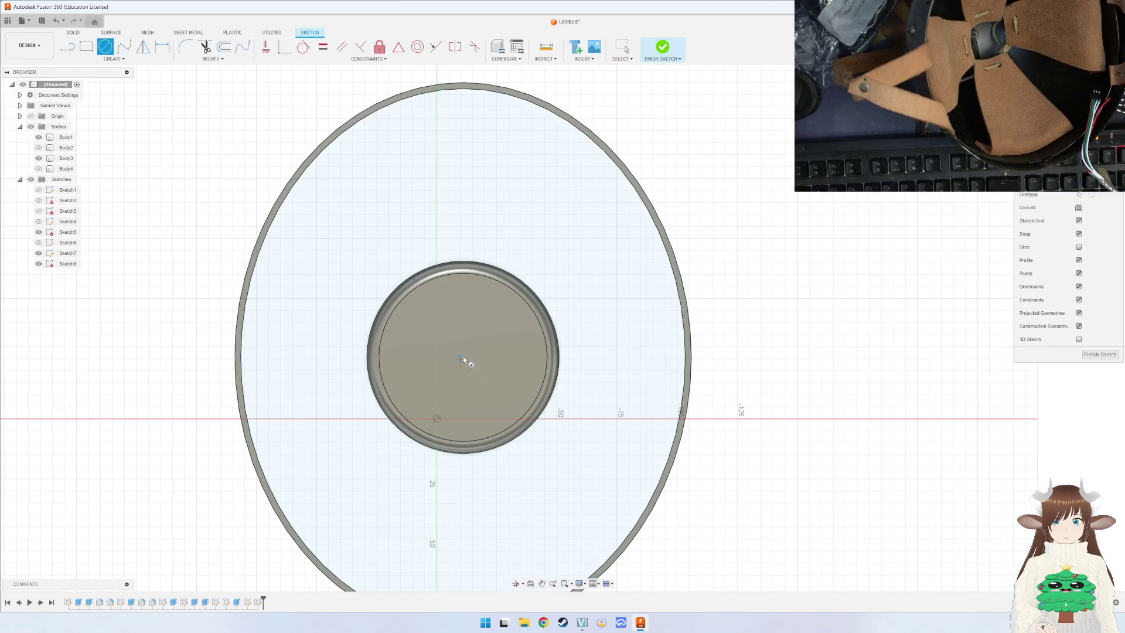
key("l")
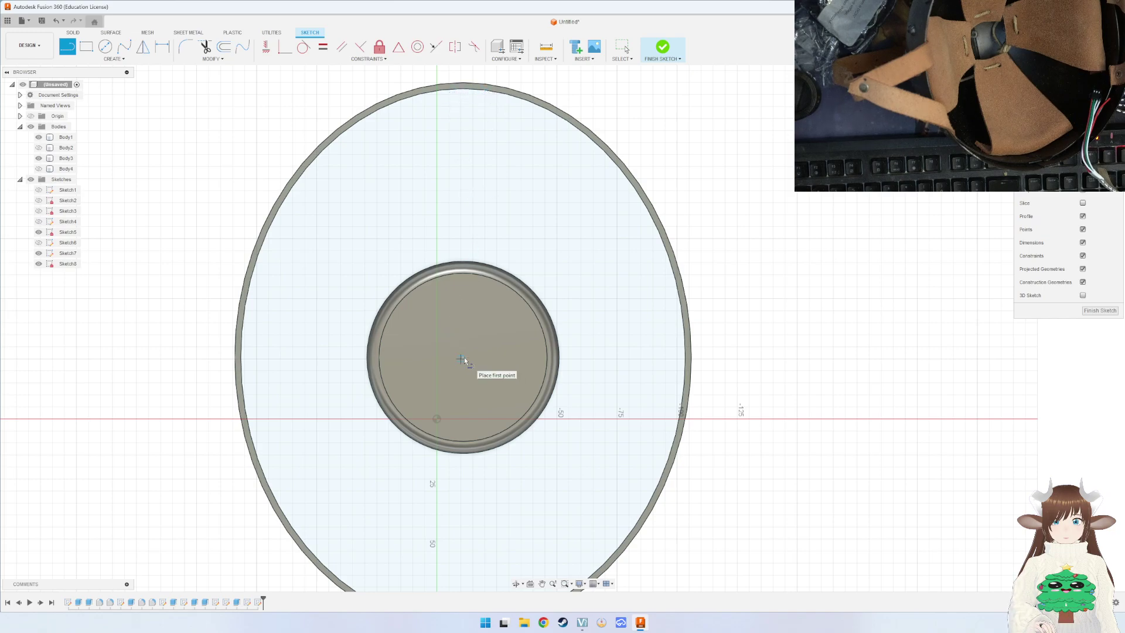
middle_click_drag(572, 397, 565, 236, "shift")
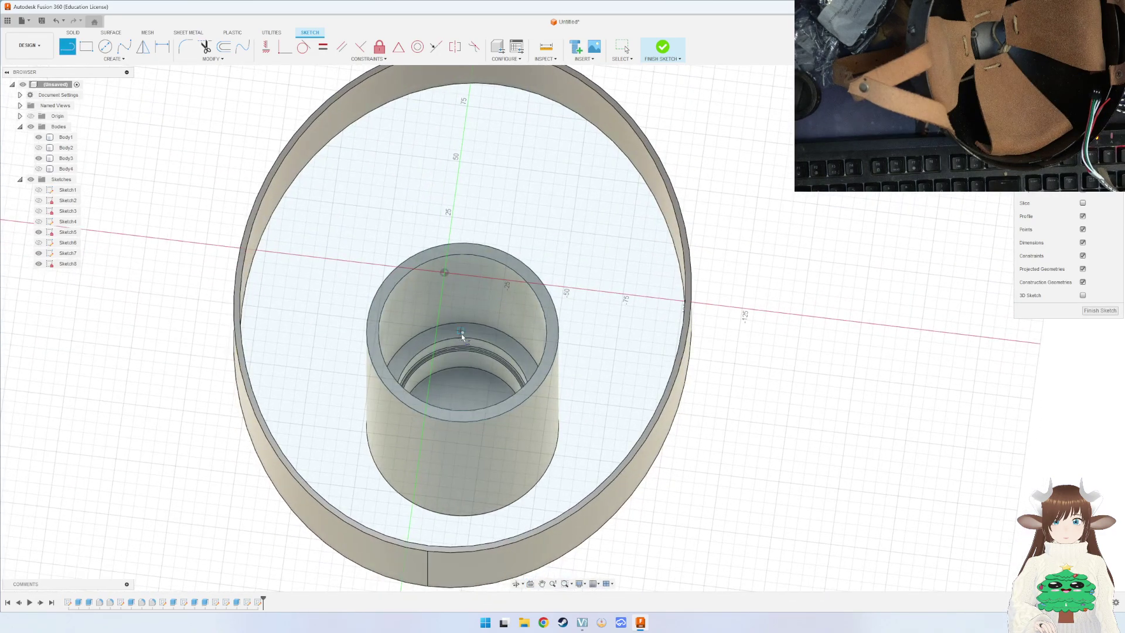
mouse_move(461, 334)
middle_mouse_down("shift")
mouse_move(452, 153)
mouse_move(457, 194)
middle_mouse_up("shift")
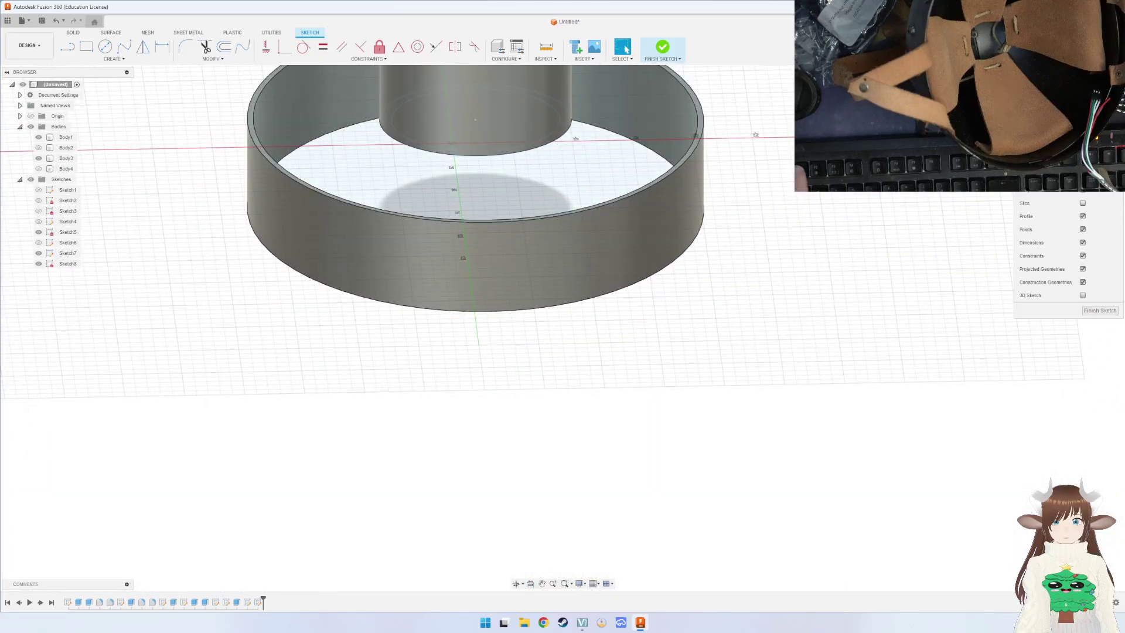
key("ctrl+z")
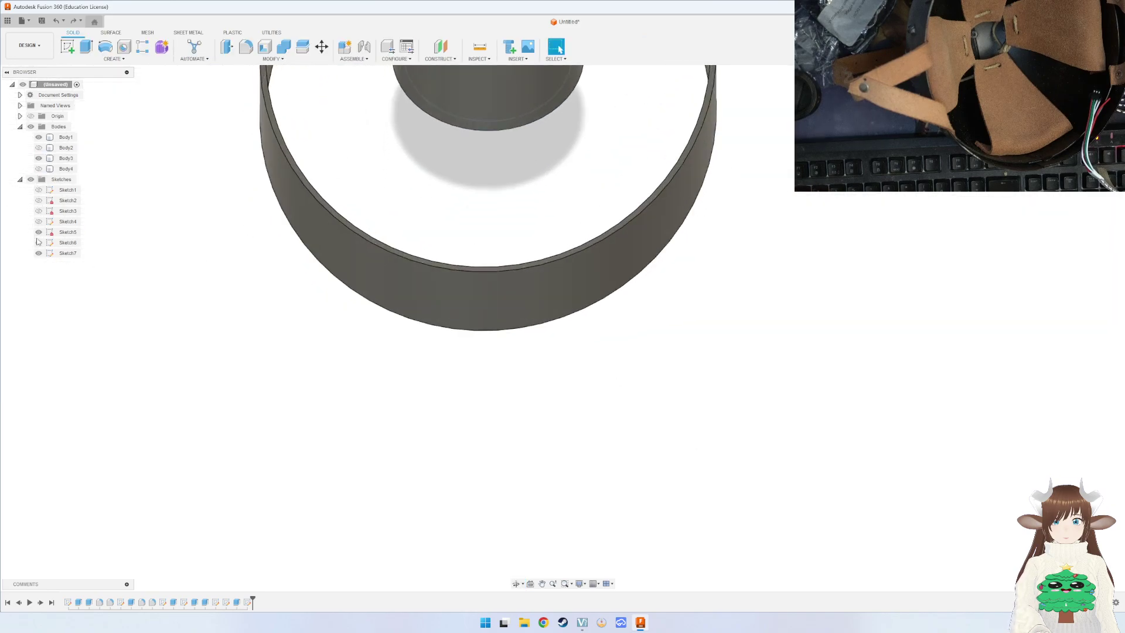
Fit the ring and cylinder in view, make Sketch4 visible, and orbit closer to the part.
key("F6")
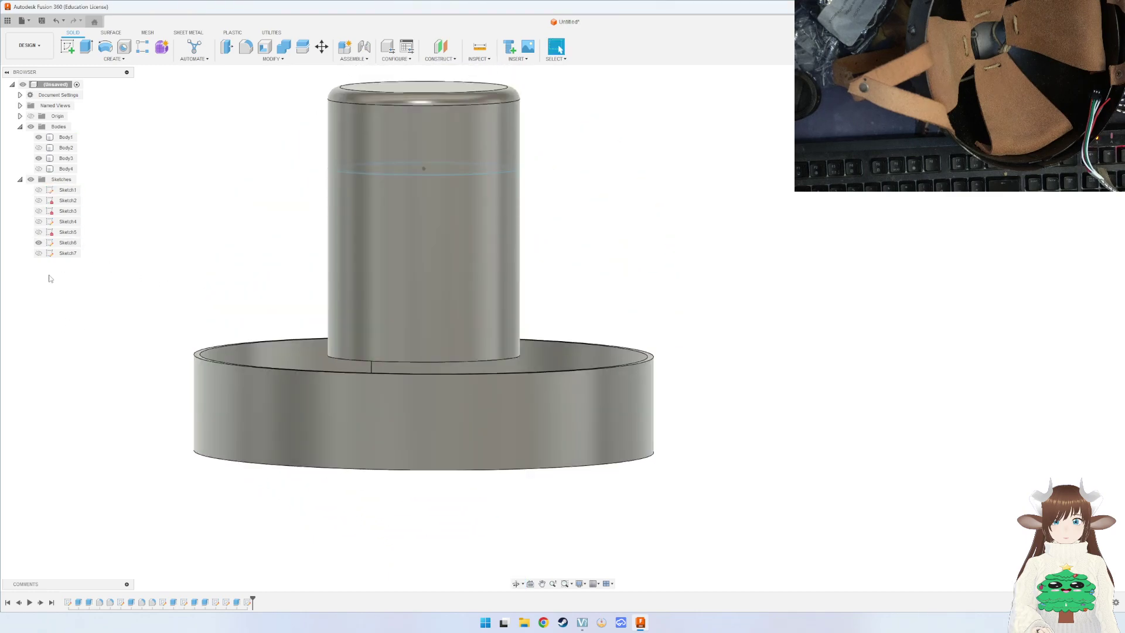
left_click(42, 244)
middle_click_drag(345, 274, 346, 363, "shift")
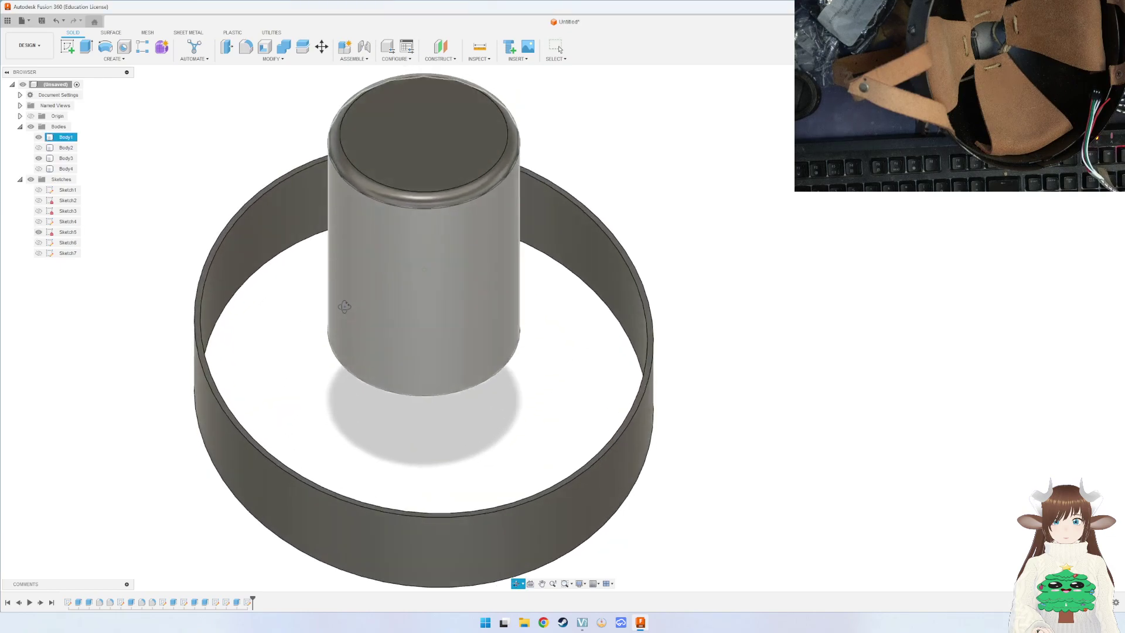
left_click(39, 222)
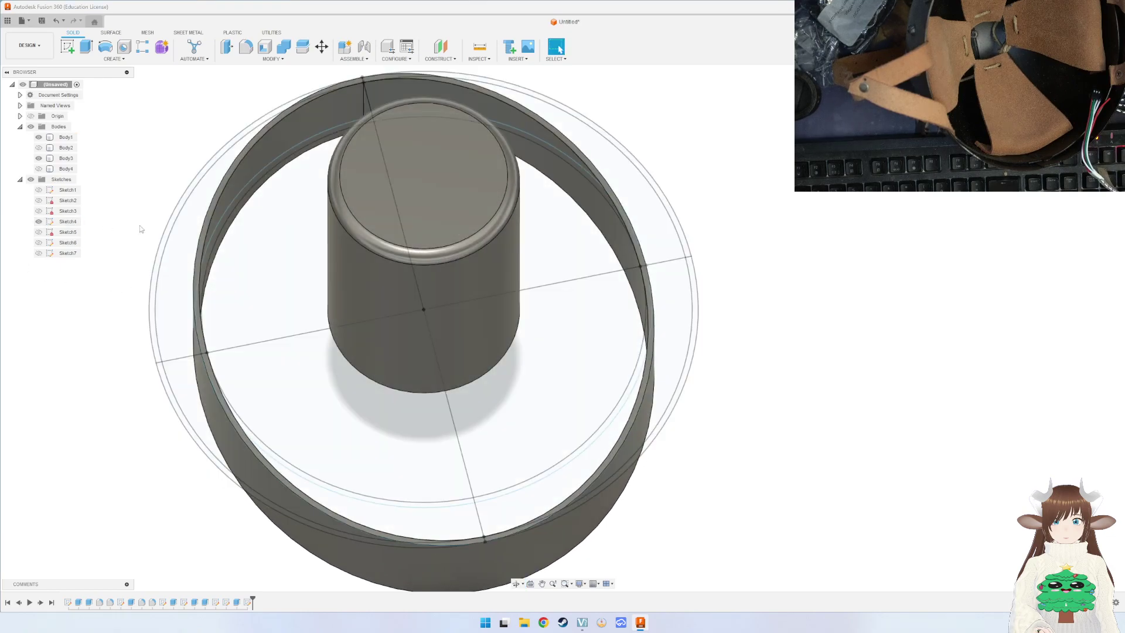
left_click(410, 176)
mouse_move(410, 176)
middle_mouse_down("shift")
mouse_move(493, 199)
mouse_move(423, 522)
middle_mouse_up("shift")
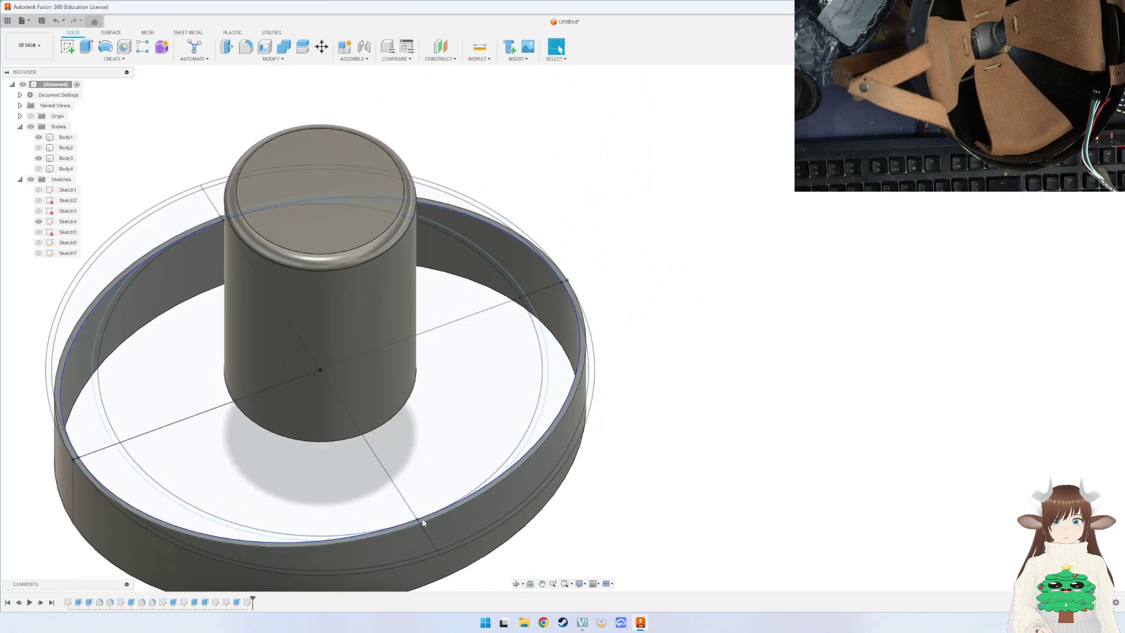
middle_click_drag(103, 501, 93, 481, "shift")
scroll(76, 463, "up", 3)
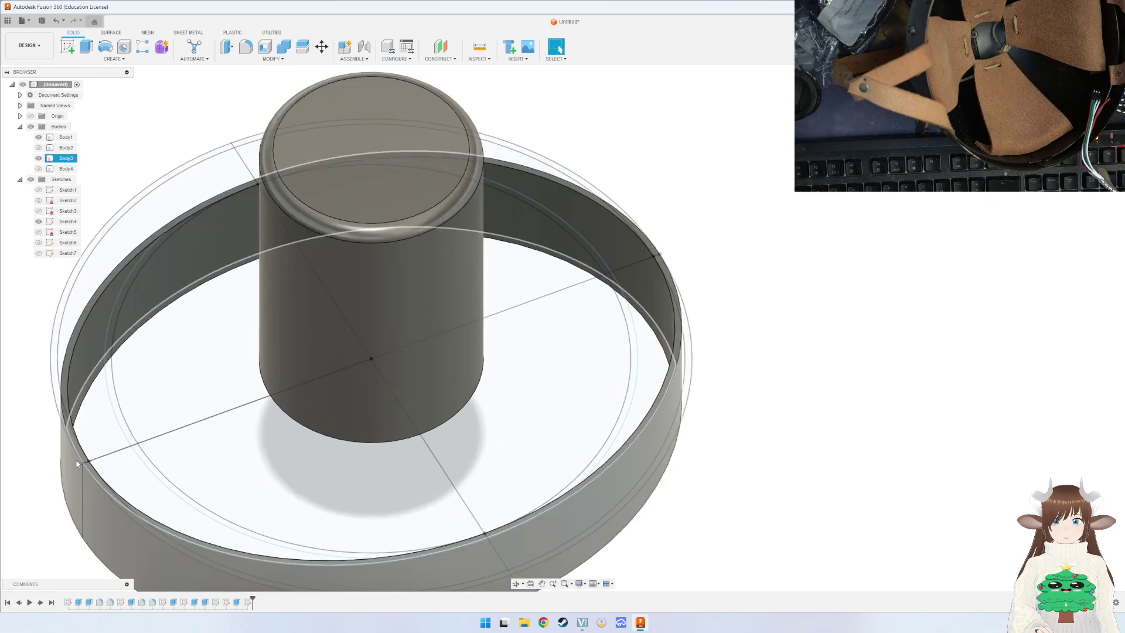
scroll(76, 463, "up", 5)
Start an extrusion and select Sketch4's thin rim and ring sector profiles.
key("e")
left_click(80, 443)
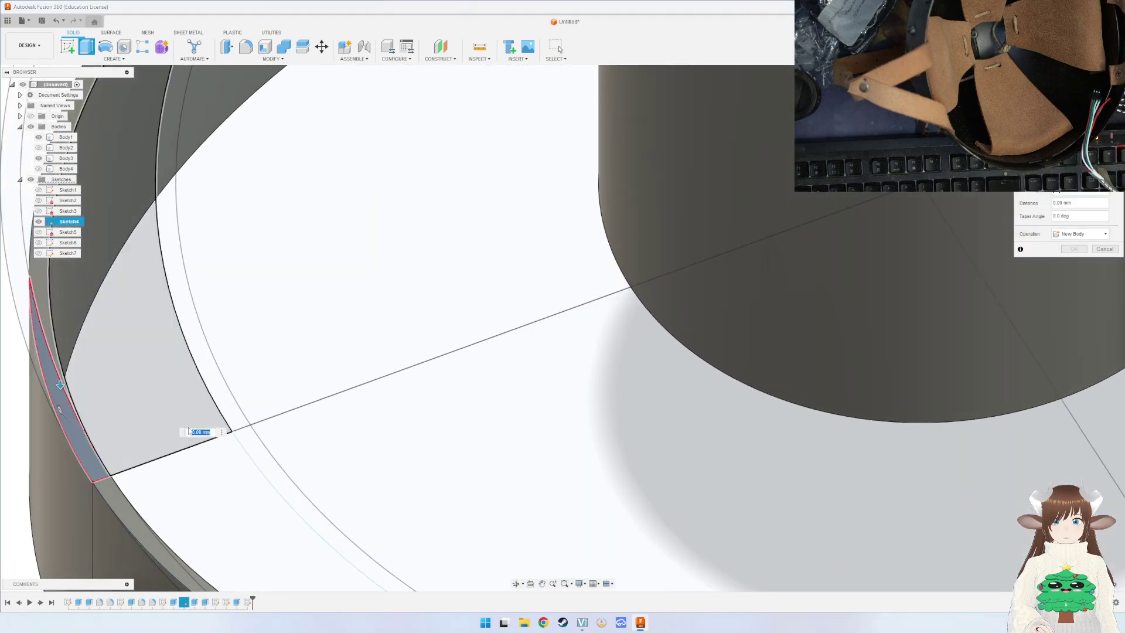
left_click(147, 340)
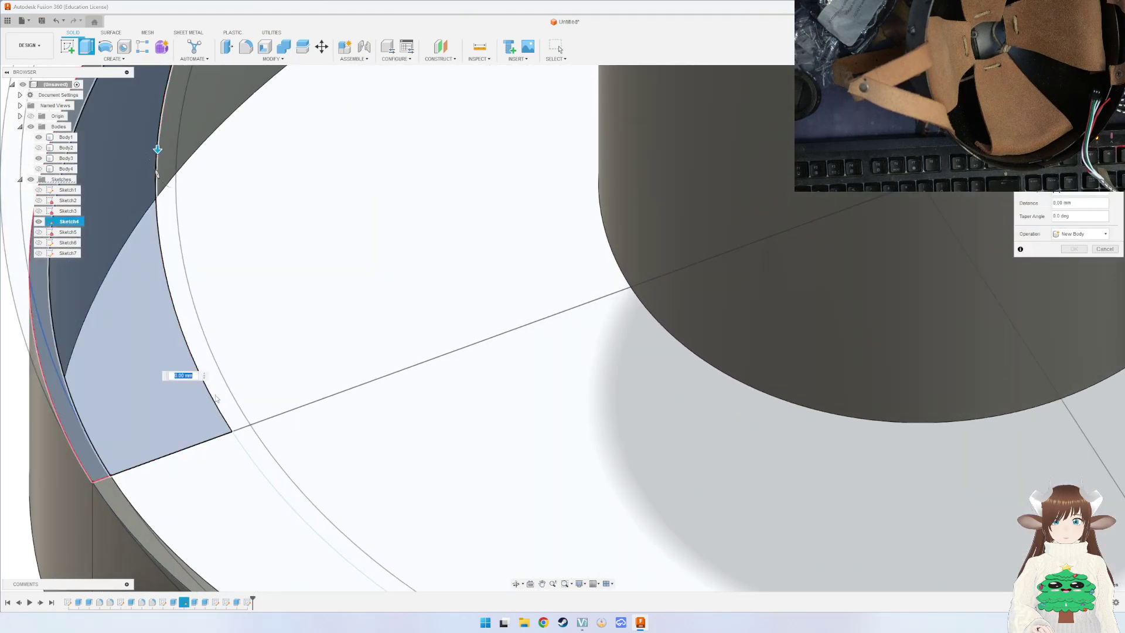
middle_click_drag(147, 340, 267, 387, "shift")
scroll(267, 387, "down", 3)
left_click(334, 244)
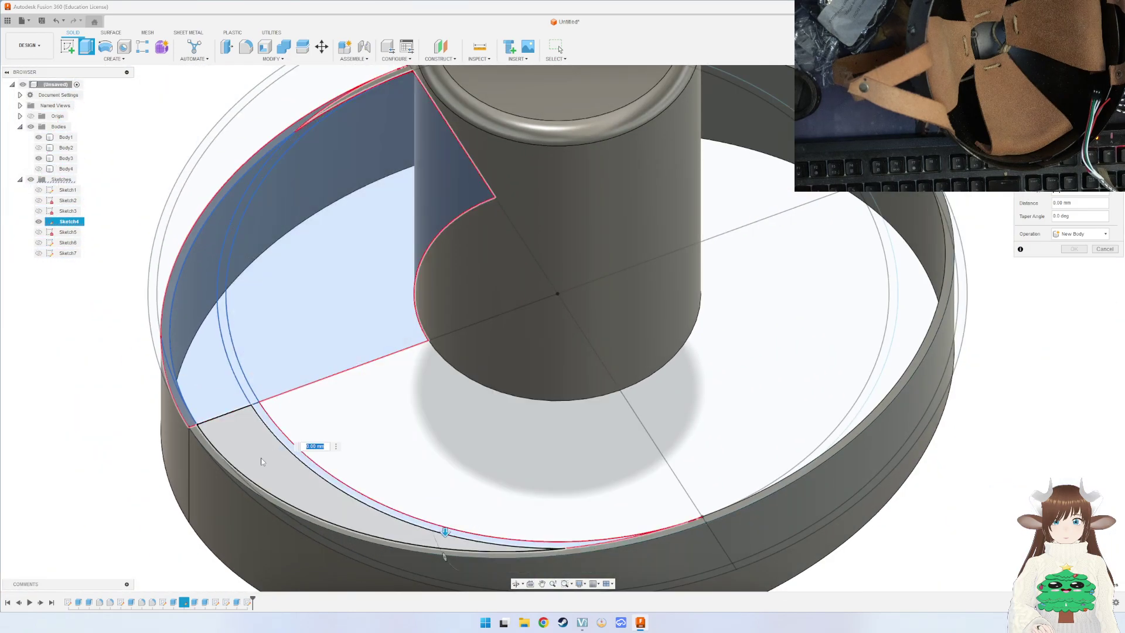
left_click(235, 474)
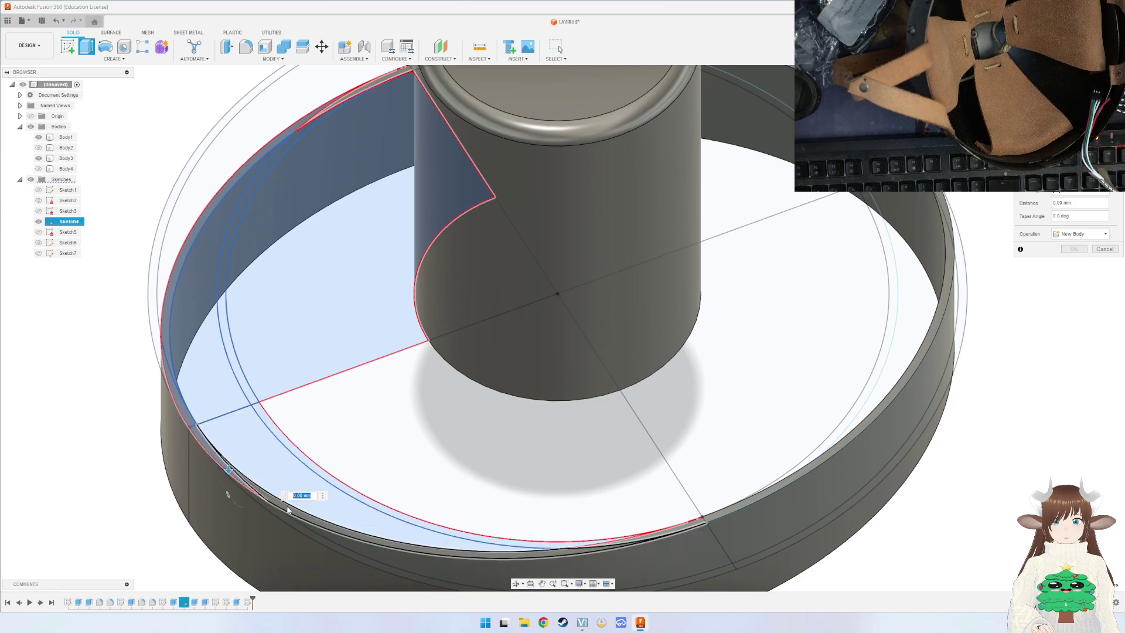
left_click(410, 537)
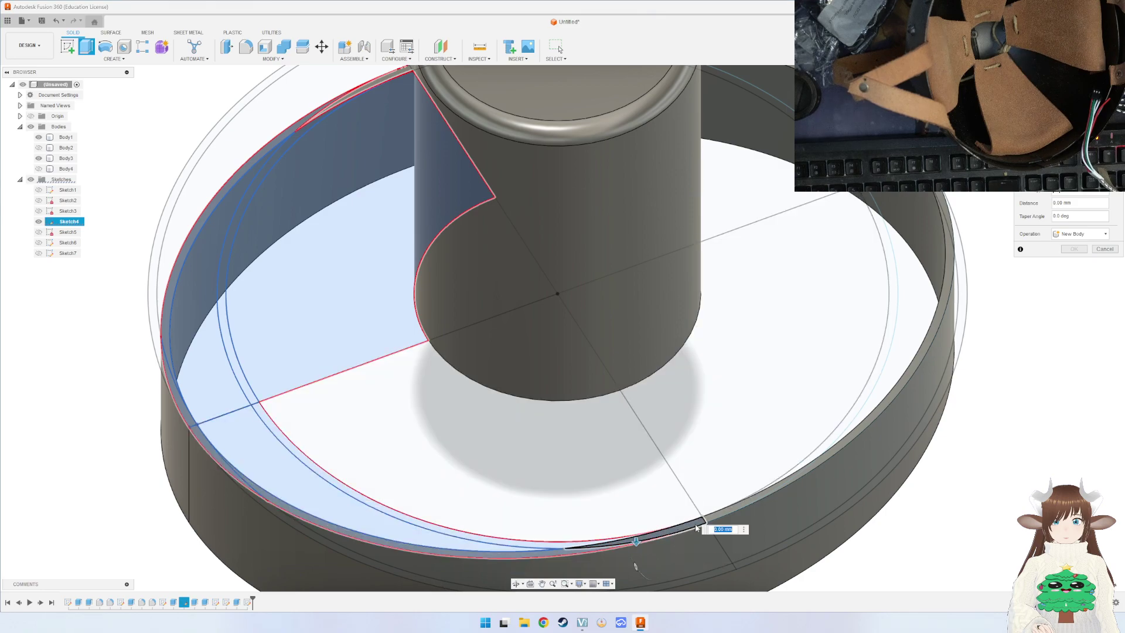
left_click(756, 477)
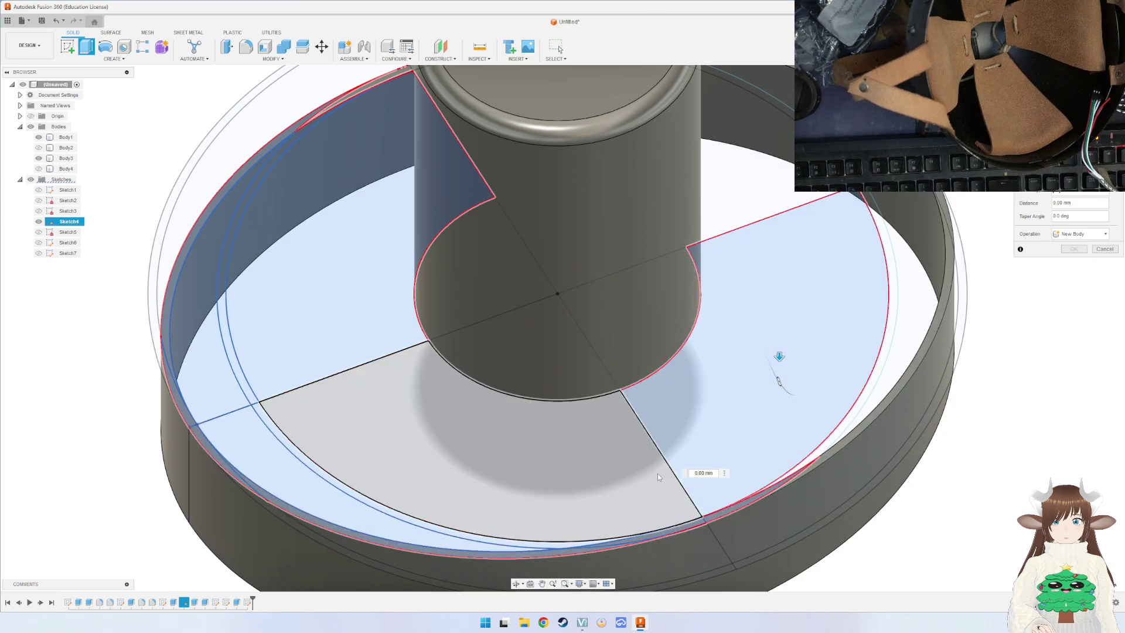
left_click(663, 492)
left_click(843, 434)
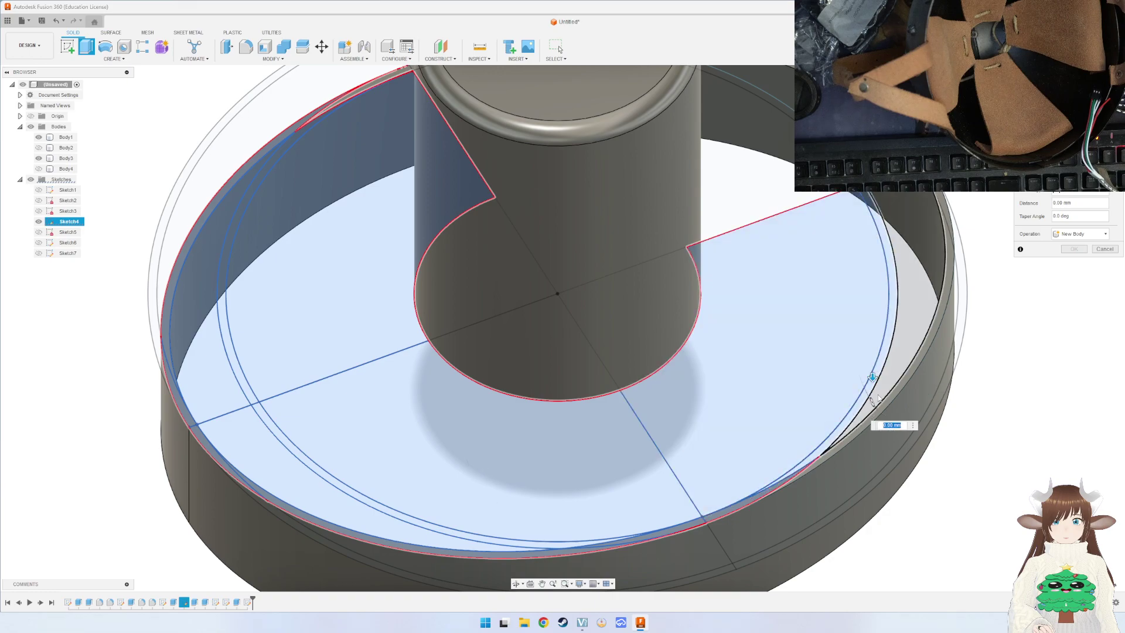
Refine the profile selection and extrude the ring a few millimetres as a Join into the base.
mouse_move(877, 398)
middle_mouse_down()
mouse_move(804, 428)
mouse_move(910, 292)
mouse_move(454, 389)
middle_mouse_up()
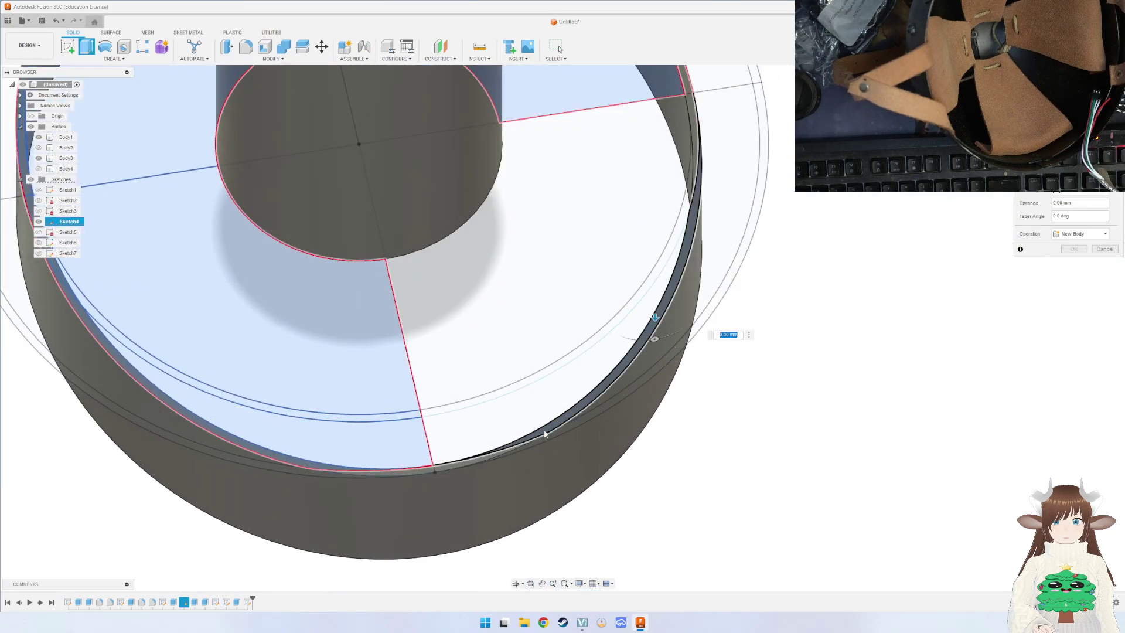
left_click(459, 445)
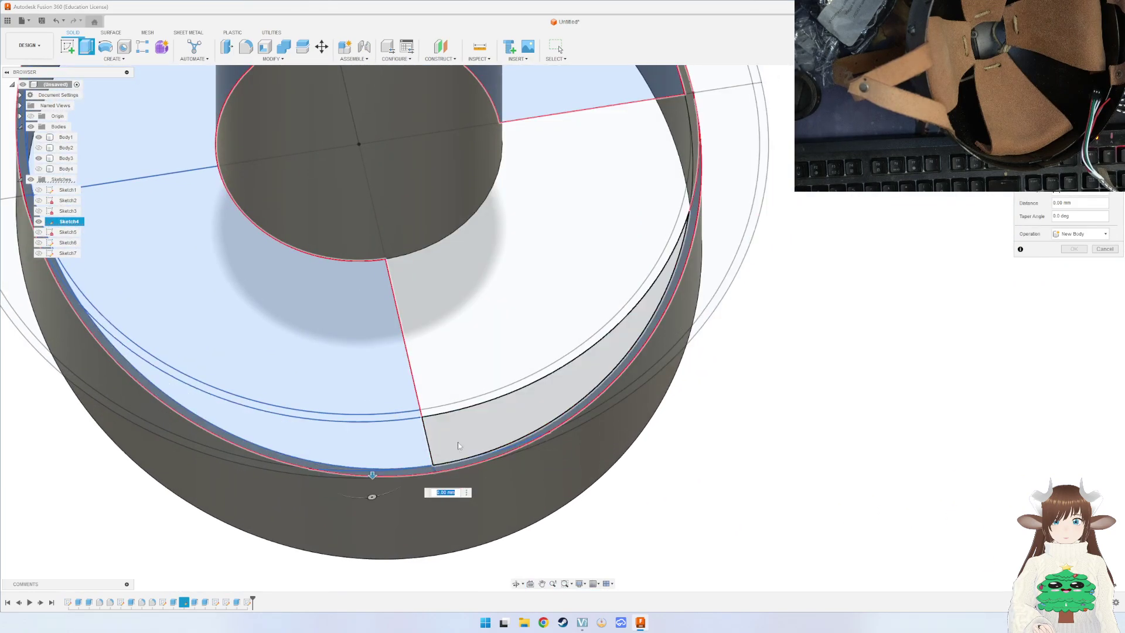
left_click(606, 332)
middle_click_drag(606, 332, 615, 475)
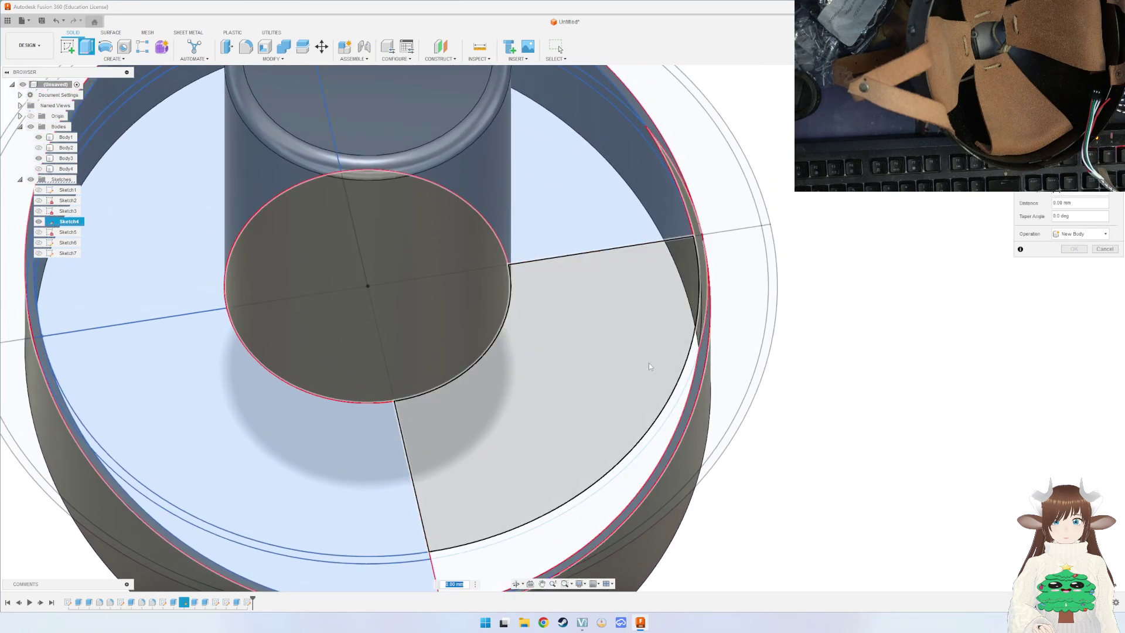
left_click(649, 366)
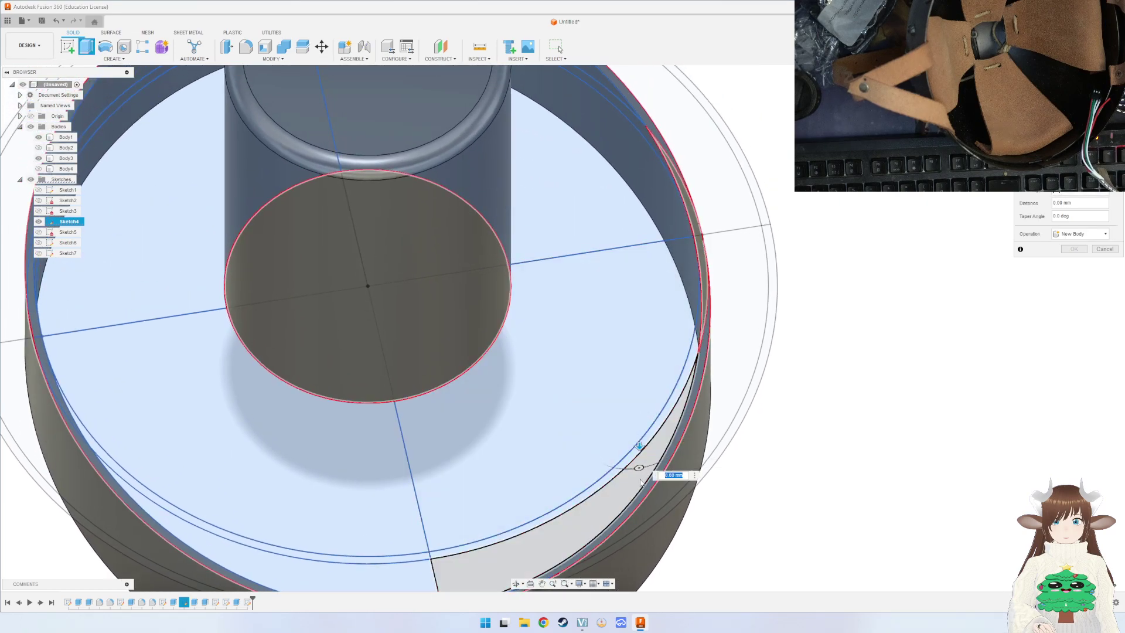
mouse_move(641, 482)
middle_mouse_down("shift")
mouse_move(699, 344)
mouse_move(652, 498)
middle_mouse_up("shift")
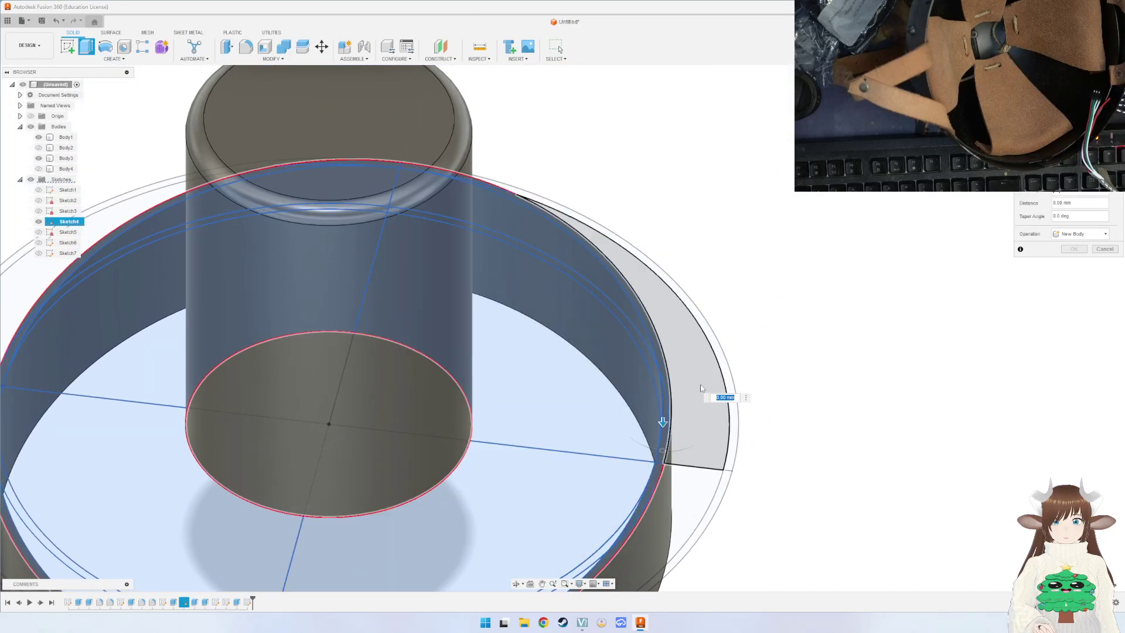
mouse_move(665, 425)
middle_mouse_down("shift")
mouse_move(703, 410)
mouse_move(679, 399)
middle_mouse_up("shift")
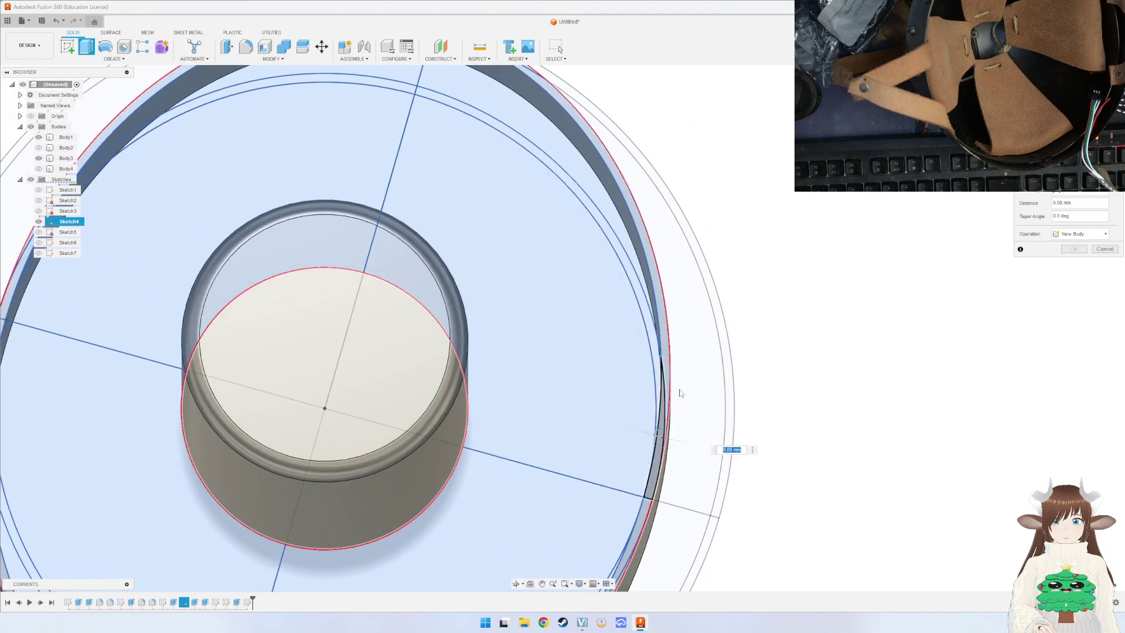
mouse_move(460, 384)
middle_mouse_down("shift")
mouse_move(527, 388)
mouse_move(747, 359)
middle_mouse_up("shift")
left_click(748, 359)
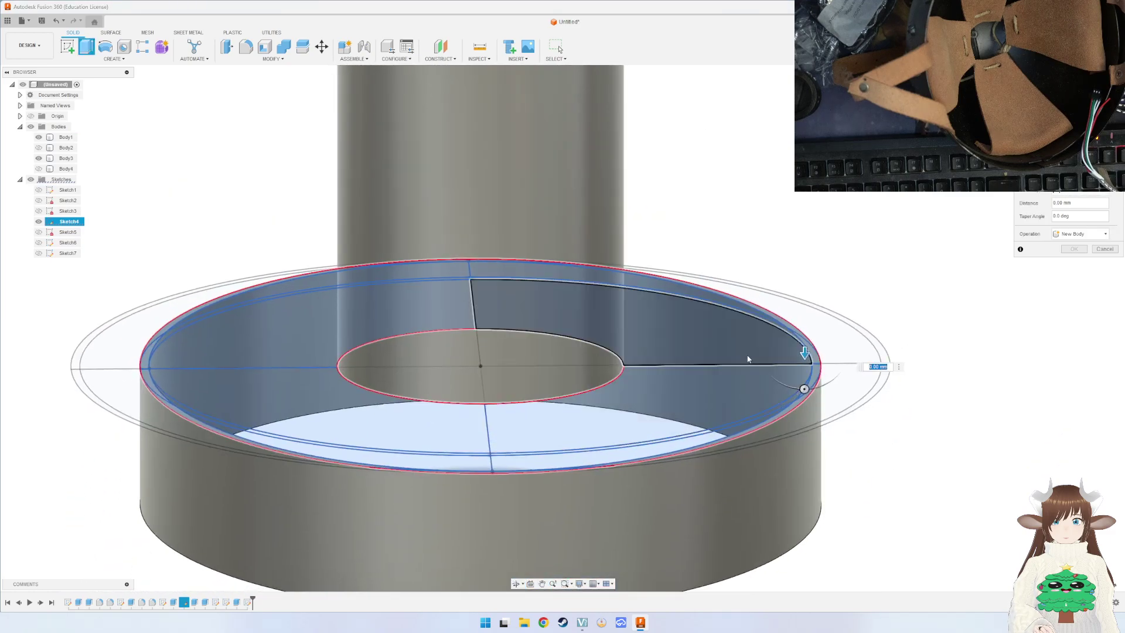
mouse_move(797, 354)
left_mouse_down()
mouse_move(806, 343)
mouse_move(795, 352)
left_mouse_up()
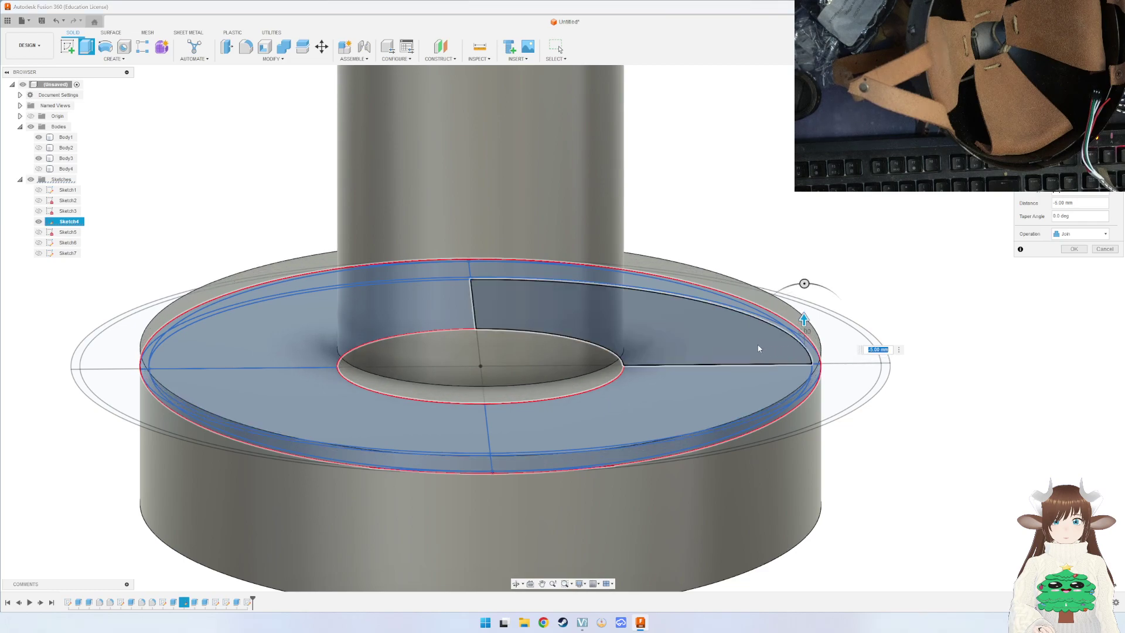
key("Return")
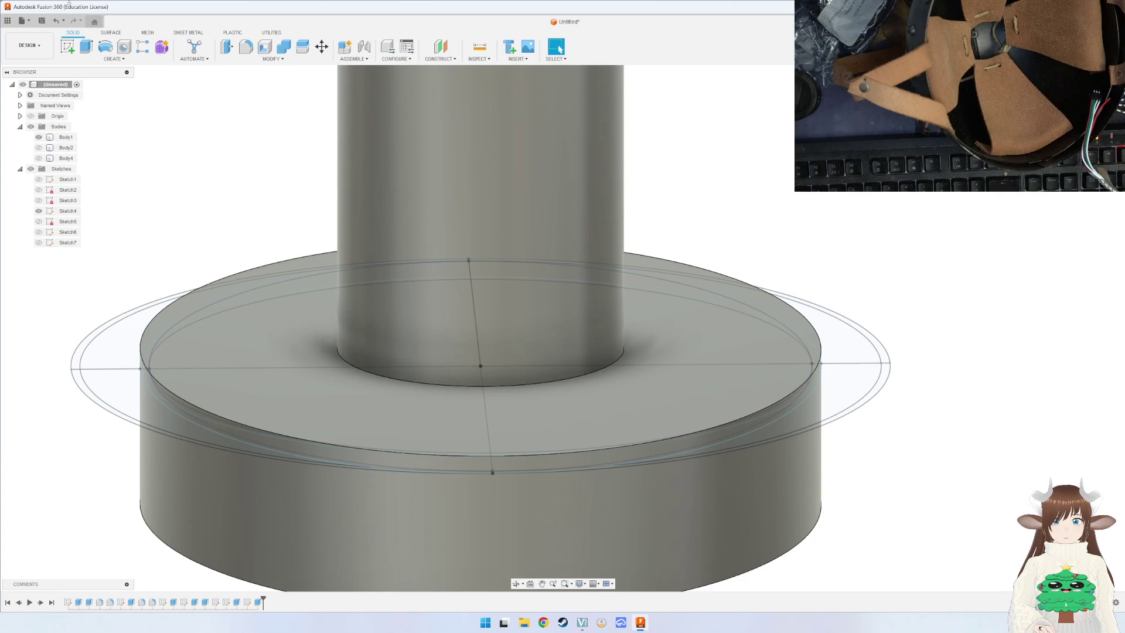
Hide Sketch4, select Body1, and orbit to look into the underside hole.
left_click(39, 211)
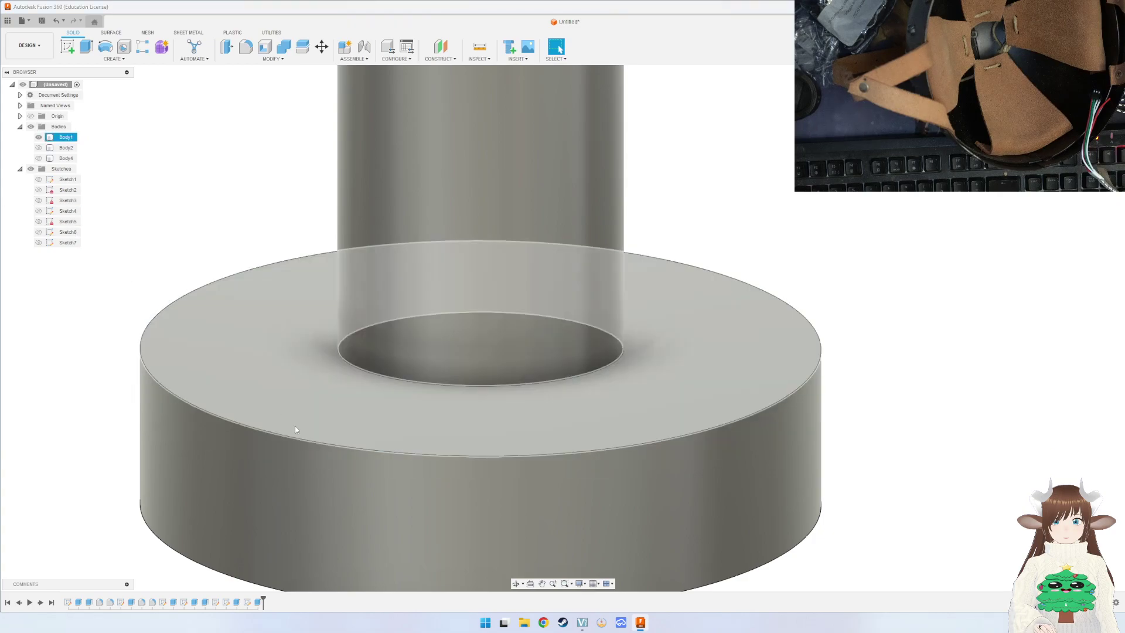
left_click(66, 137)
mouse_move(327, 345)
middle_mouse_down("shift")
mouse_move(297, 311)
mouse_move(234, 448)
mouse_move(395, 423)
mouse_move(431, 352)
mouse_move(424, 371)
mouse_move(445, 361)
mouse_move(451, 445)
mouse_move(437, 76)
mouse_move(442, 305)
mouse_move(450, 260)
mouse_move(437, 401)
mouse_move(461, 384)
middle_mouse_up("shift")
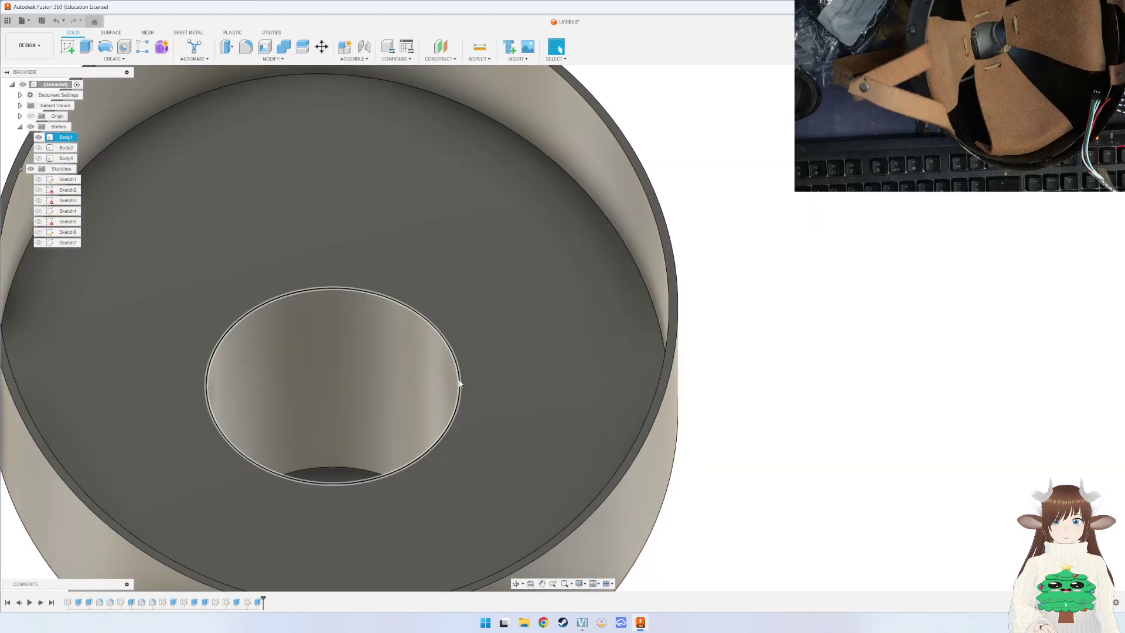
Fillet the underside edge of the central hole at 8 mm.
key("f")
left_click(459, 382)
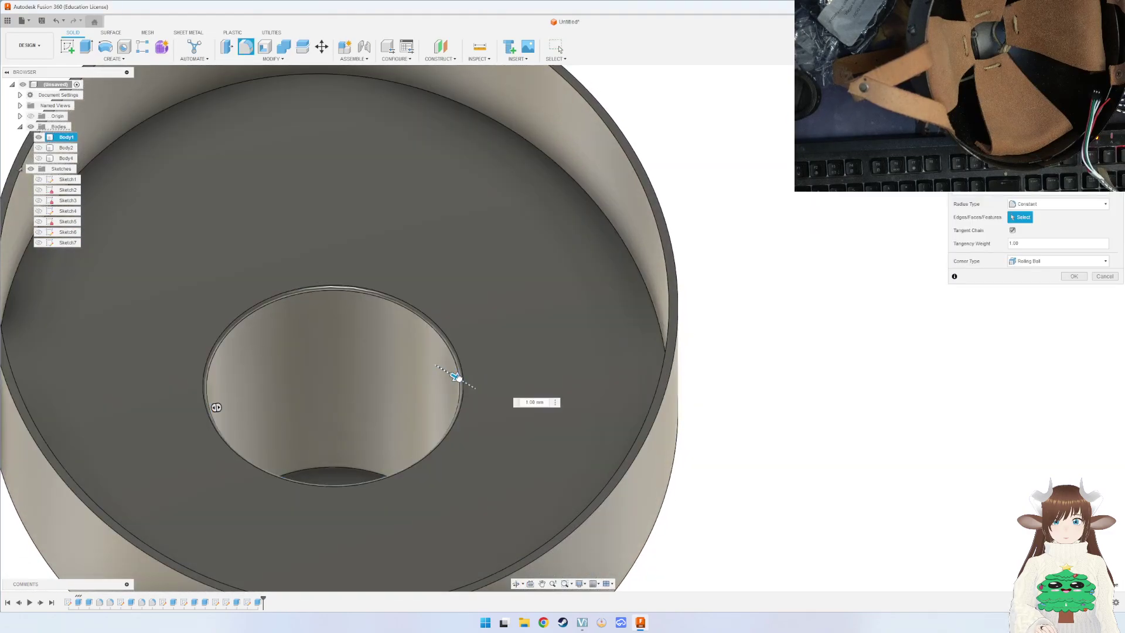
left_click_drag(457, 378, 439, 383)
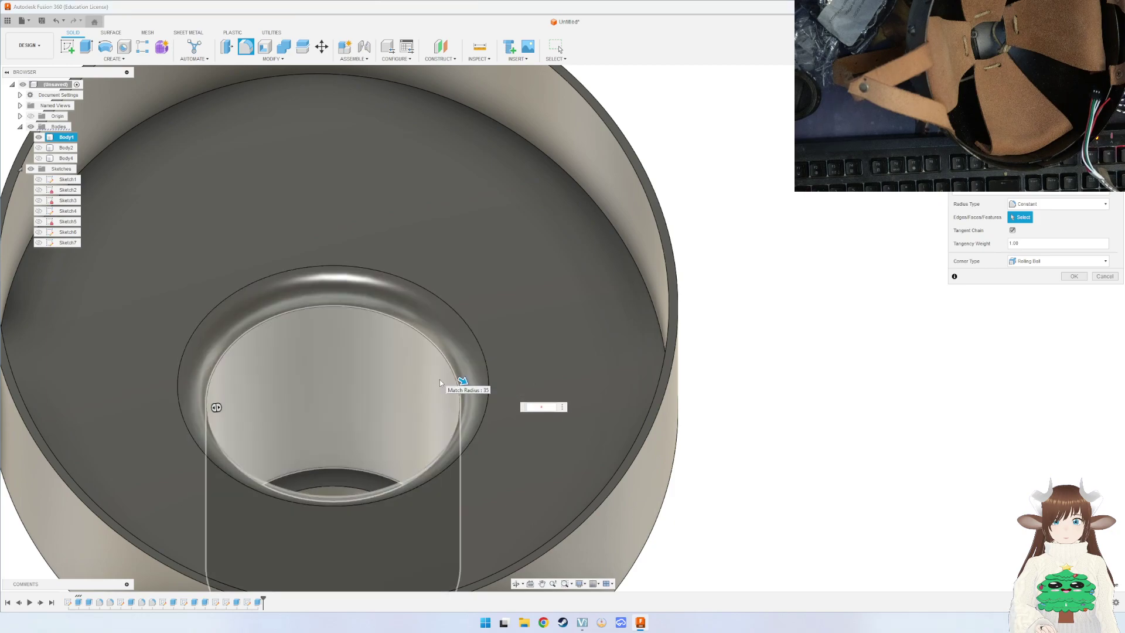
key("BackSpace")
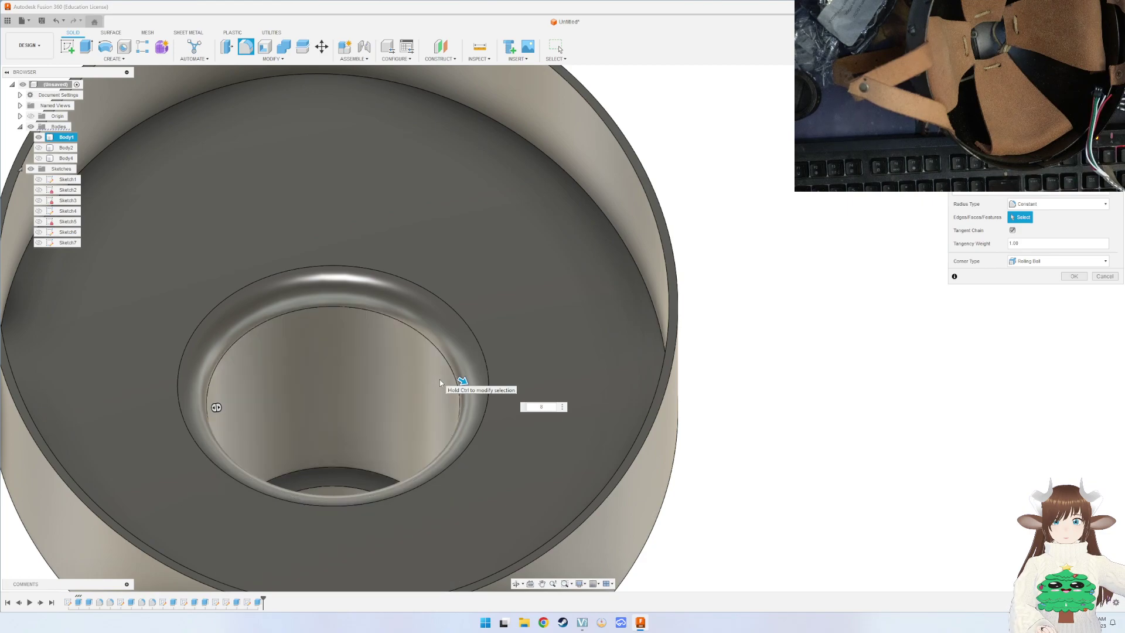
key("Return")
Fillet the top edge of the base's hole at about 10 mm.
mouse_move(501, 296)
middle_mouse_down("shift")
mouse_move(495, 326)
mouse_move(512, 344)
mouse_move(470, 406)
middle_mouse_up("shift")
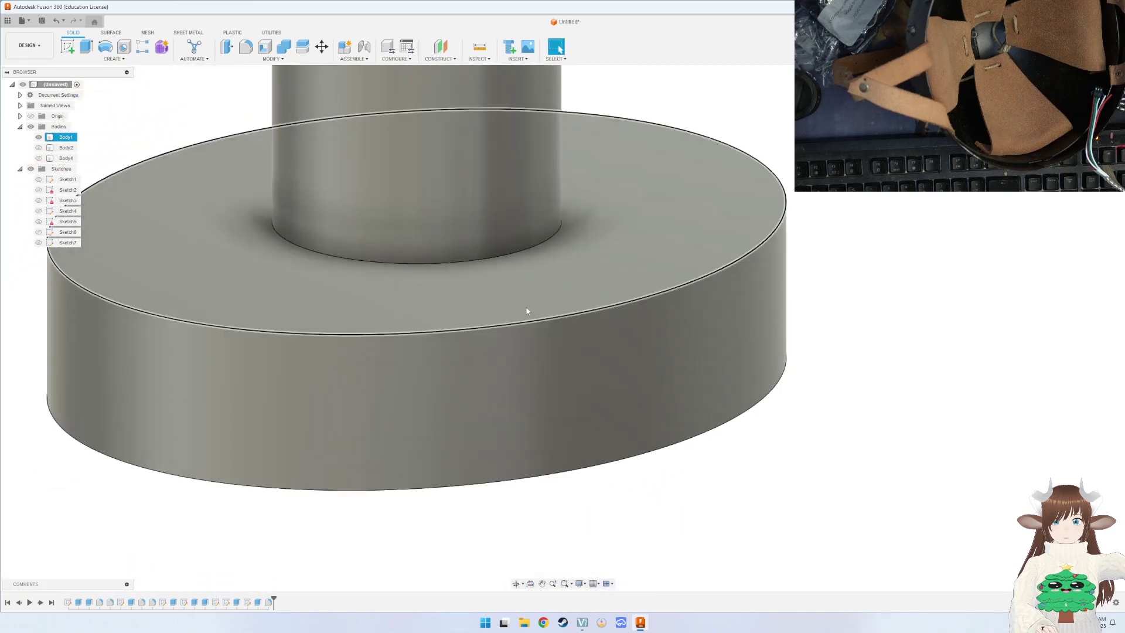
key("f")
left_click(551, 234)
mouse_move(557, 230)
left_mouse_down()
mouse_move(573, 228)
mouse_move(536, 224)
left_mouse_up()
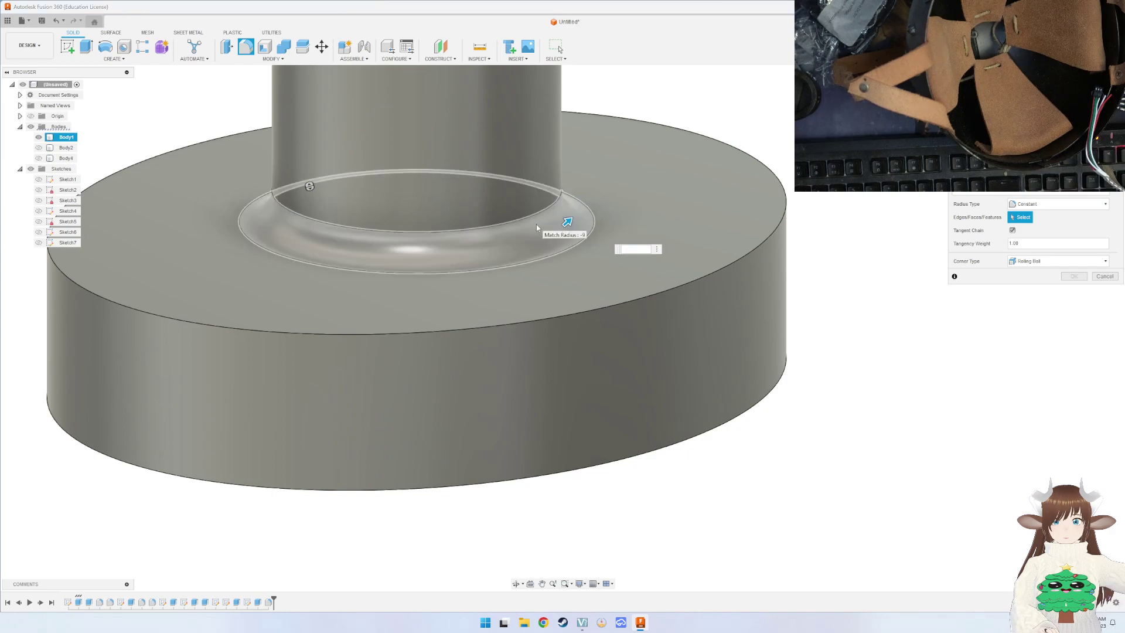
key("Return")
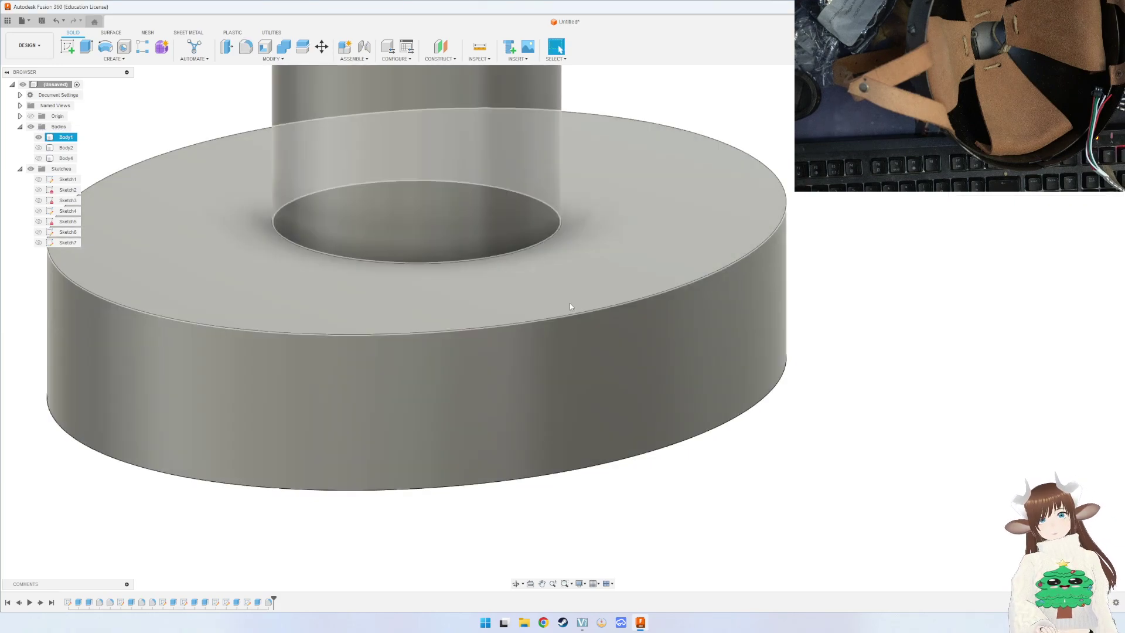
mouse_move(569, 303)
middle_mouse_down()
mouse_move(585, 209)
mouse_move(549, 457)
middle_mouse_up()
scroll(566, 253, "down", 2)
Fillet the post-to-base edge at 60 mm to create a flared blend.
key("f")
left_click(549, 458)
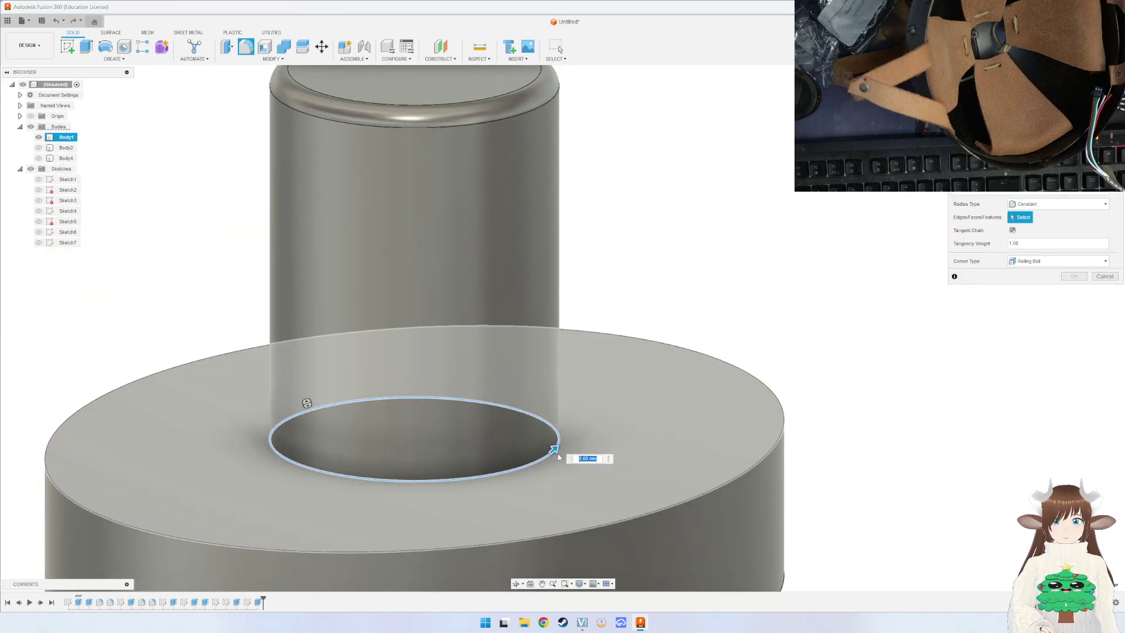
left_click_drag(556, 455, 628, 383)
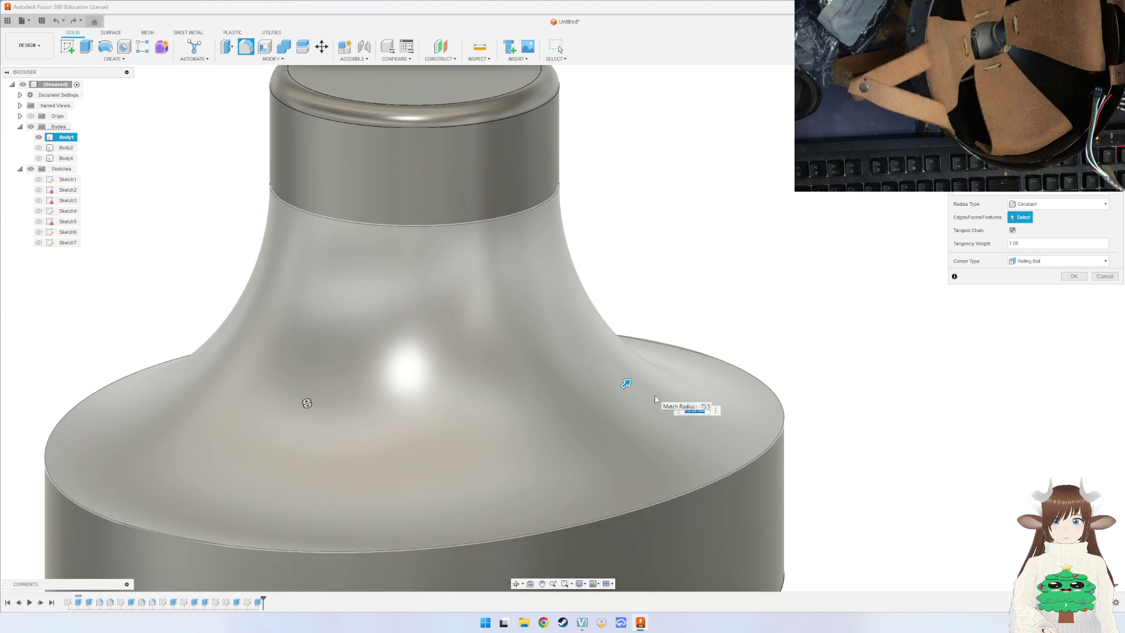
type("0")
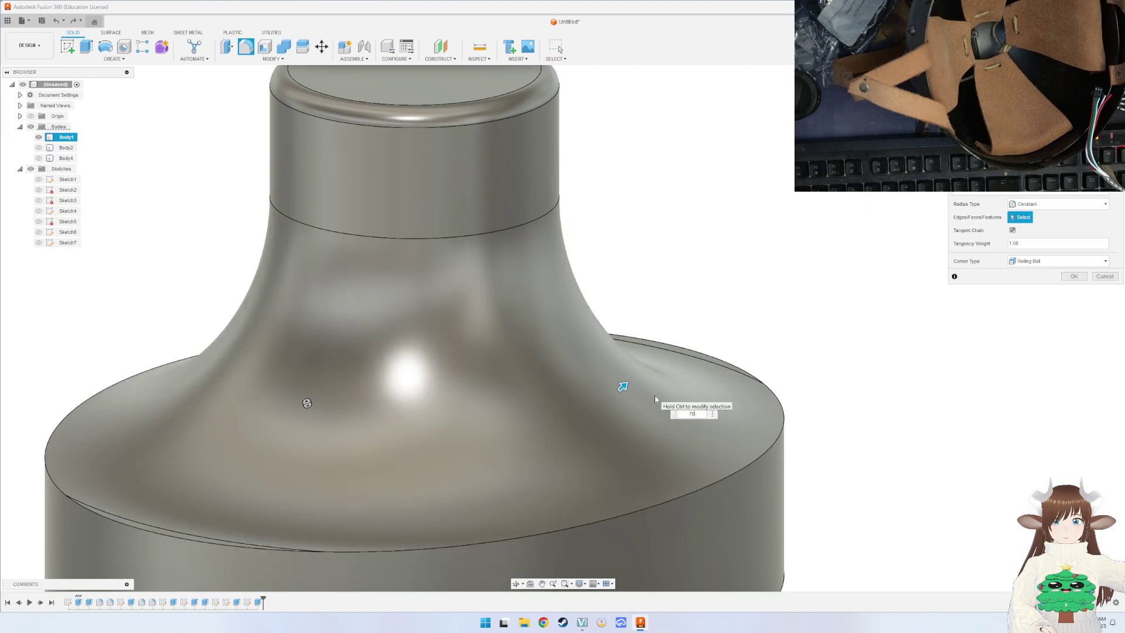
middle_click_drag(655, 395, 612, 404, "shift")
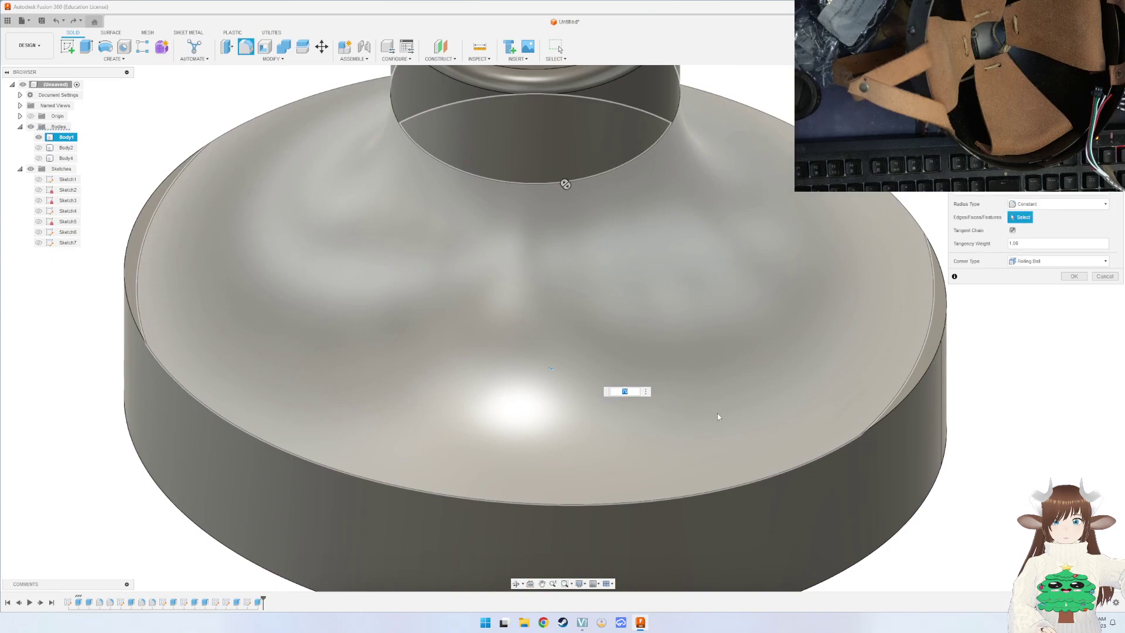
type("60")
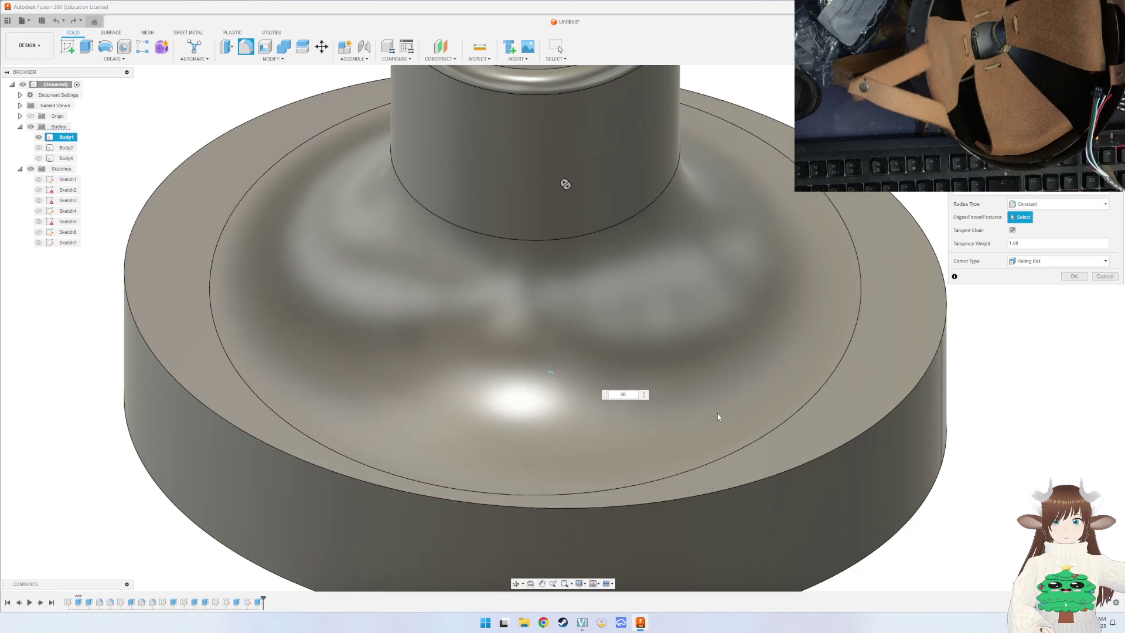
key("Return")
Round the inner bore edge on the underside with a 50 mm fillet.
mouse_move(462, 469)
middle_mouse_down("shift")
mouse_move(502, 372)
mouse_move(492, 397)
mouse_move(480, 359)
middle_mouse_up("shift")
key("f")
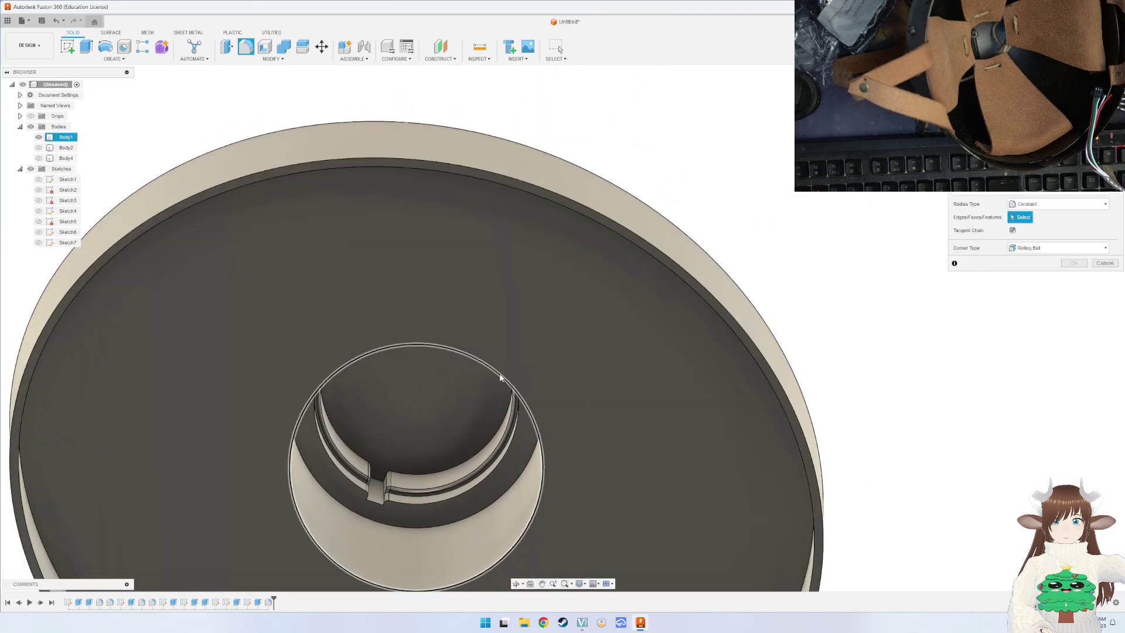
left_click(495, 378)
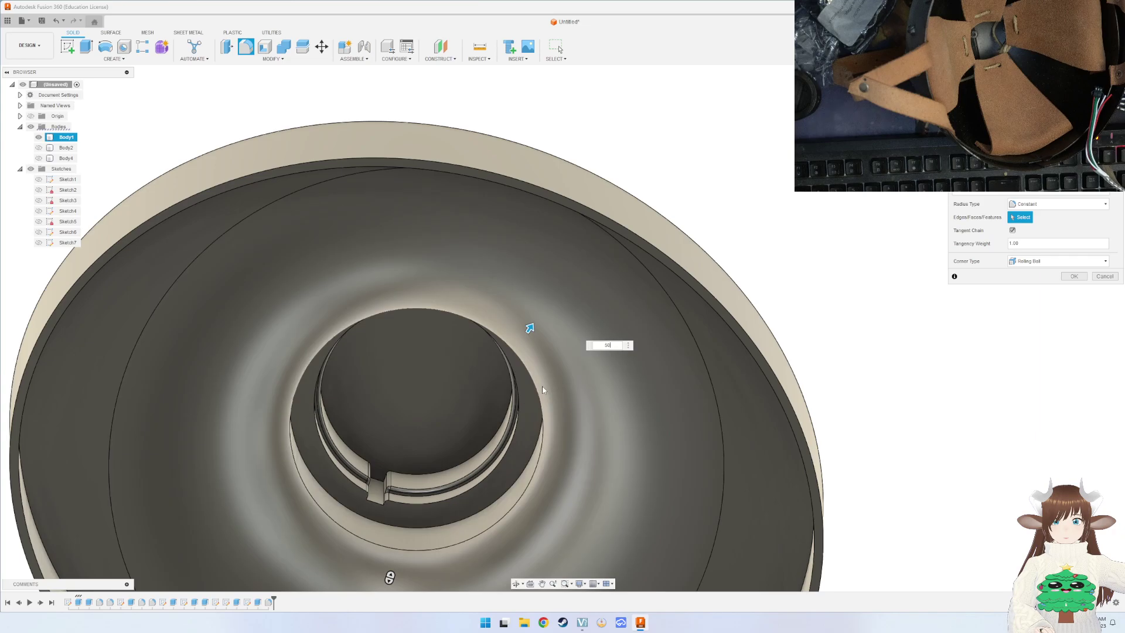
key("Return")
mouse_move(551, 373)
middle_mouse_down("shift")
mouse_move(553, 394)
mouse_move(477, 449)
mouse_move(513, 516)
mouse_move(536, 375)
mouse_move(539, 430)
mouse_move(589, 286)
mouse_move(540, 319)
mouse_move(559, 268)
mouse_move(529, 335)
mouse_move(442, 334)
mouse_move(442, 285)
mouse_move(402, 251)
middle_mouse_up("shift")
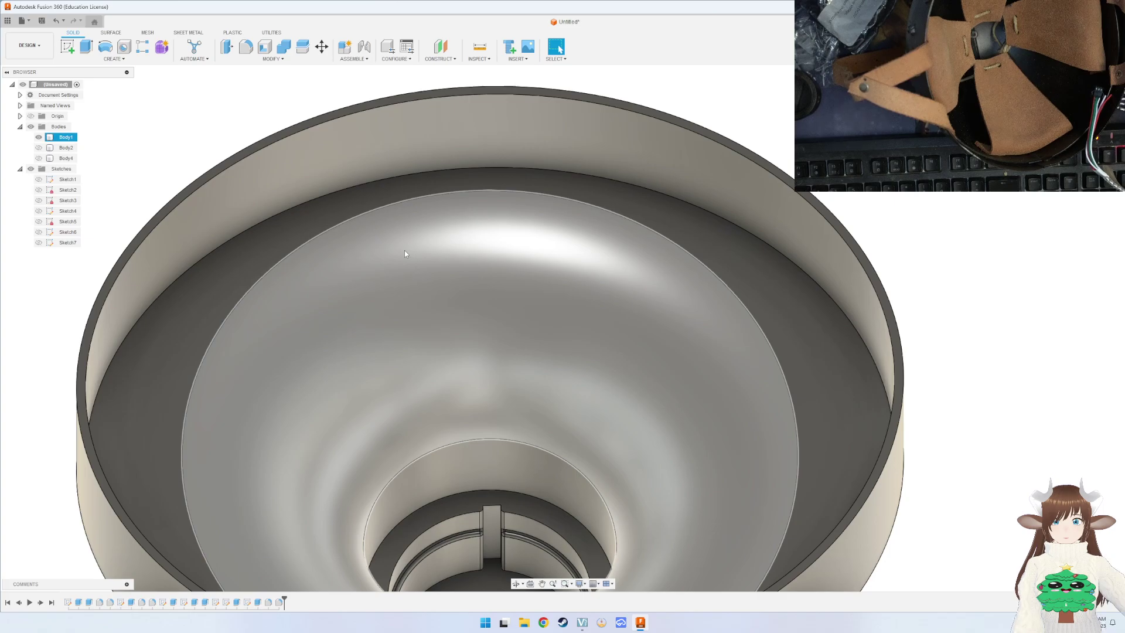
Orbit into the bowl and undo the 50 mm bore fillet.
mouse_move(418, 237)
middle_mouse_down("shift")
mouse_move(474, 214)
mouse_move(452, 260)
middle_mouse_up("shift")
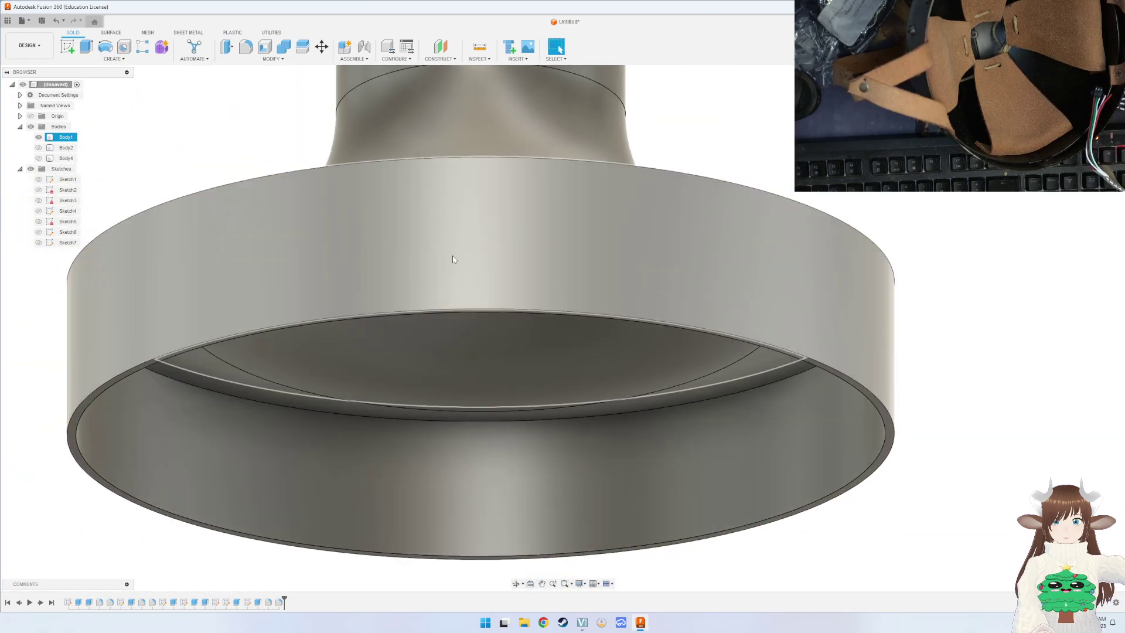
mouse_move(503, 217)
middle_mouse_down("shift")
mouse_move(497, 238)
mouse_move(507, 170)
mouse_move(495, 188)
middle_mouse_up("shift")
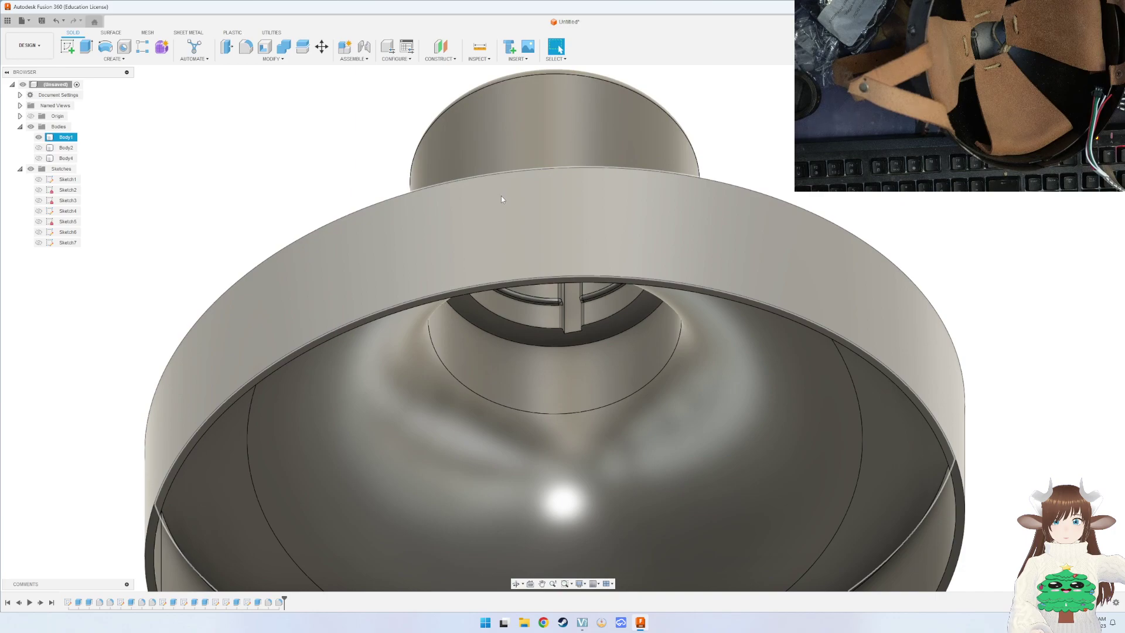
key("ctrl+z")
Fillet the underside hole edge at 9 mm instead.
key("f")
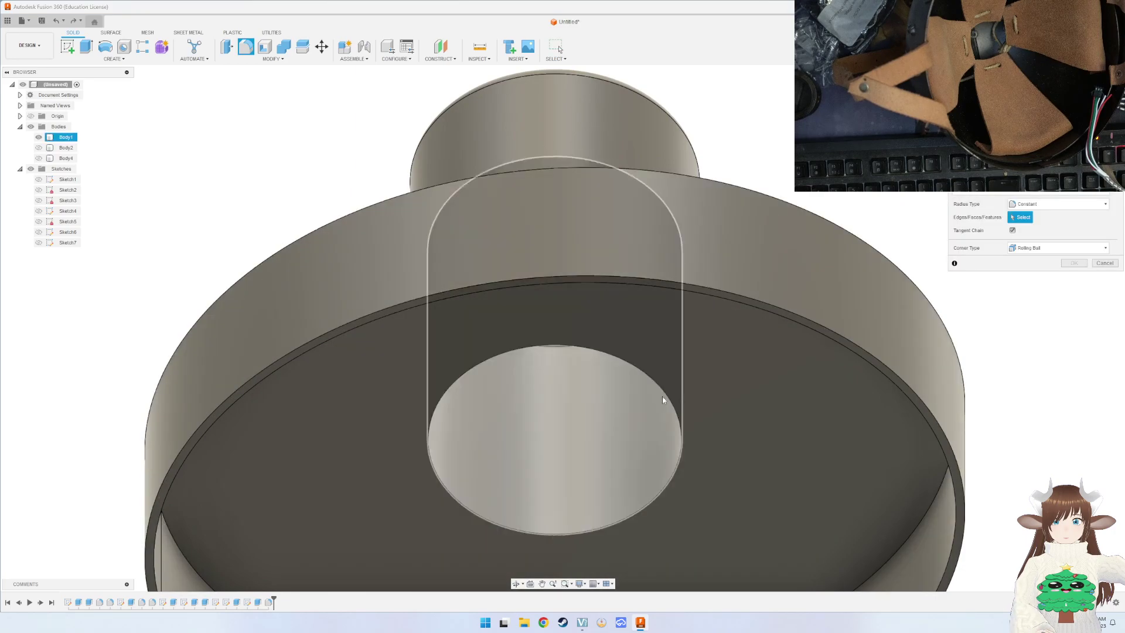
middle_click_drag(662, 398, 680, 311, "shift")
left_click(689, 249)
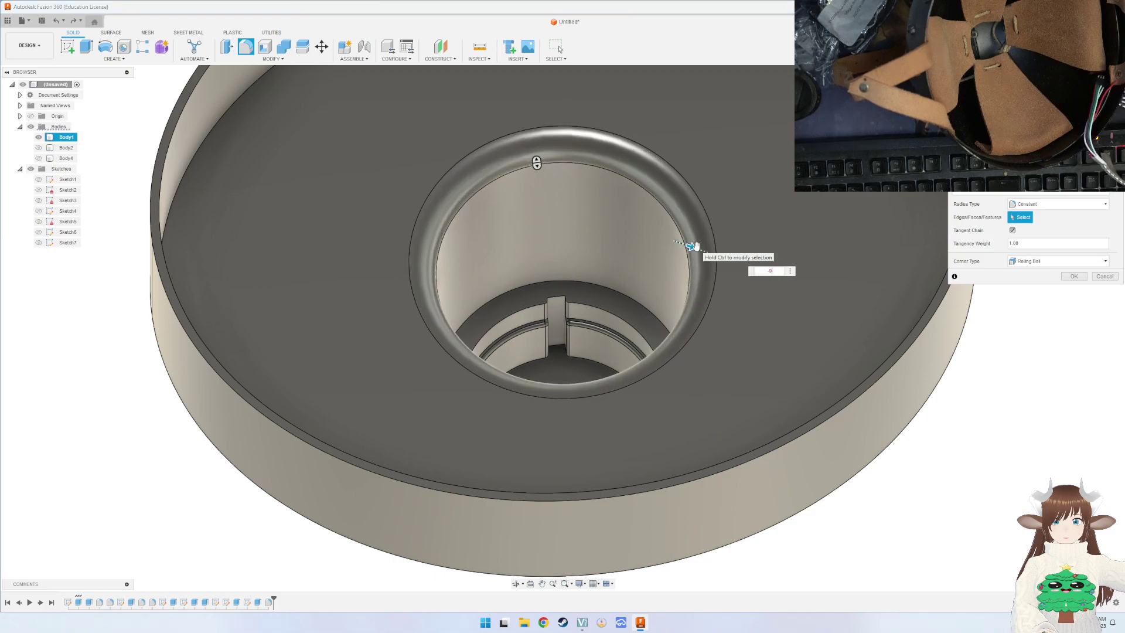
type("9")
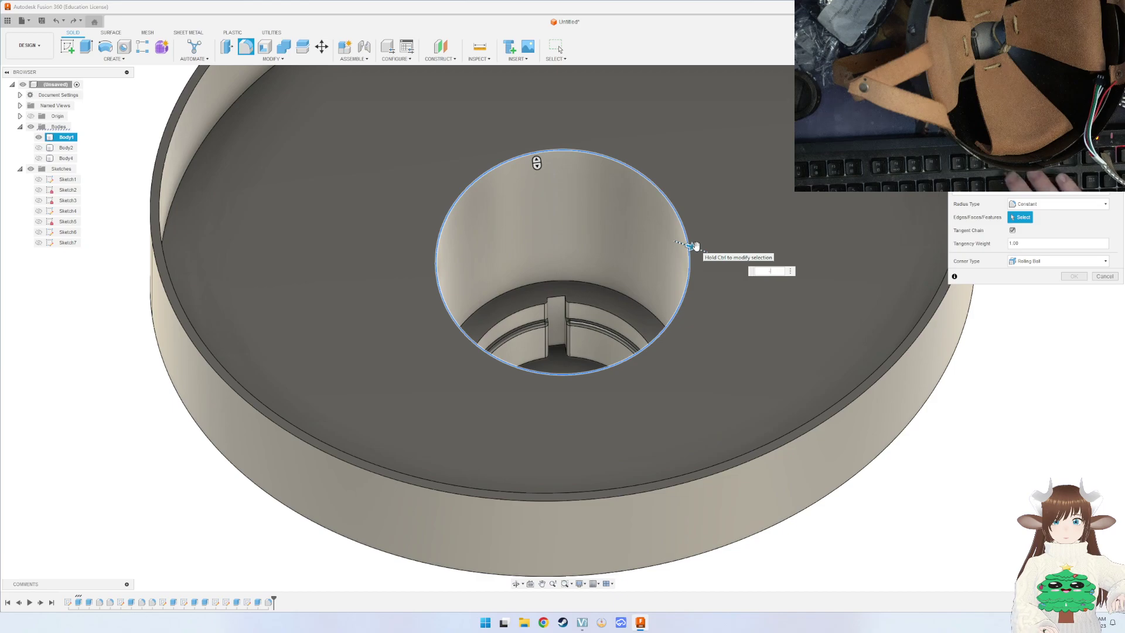
key("Return")
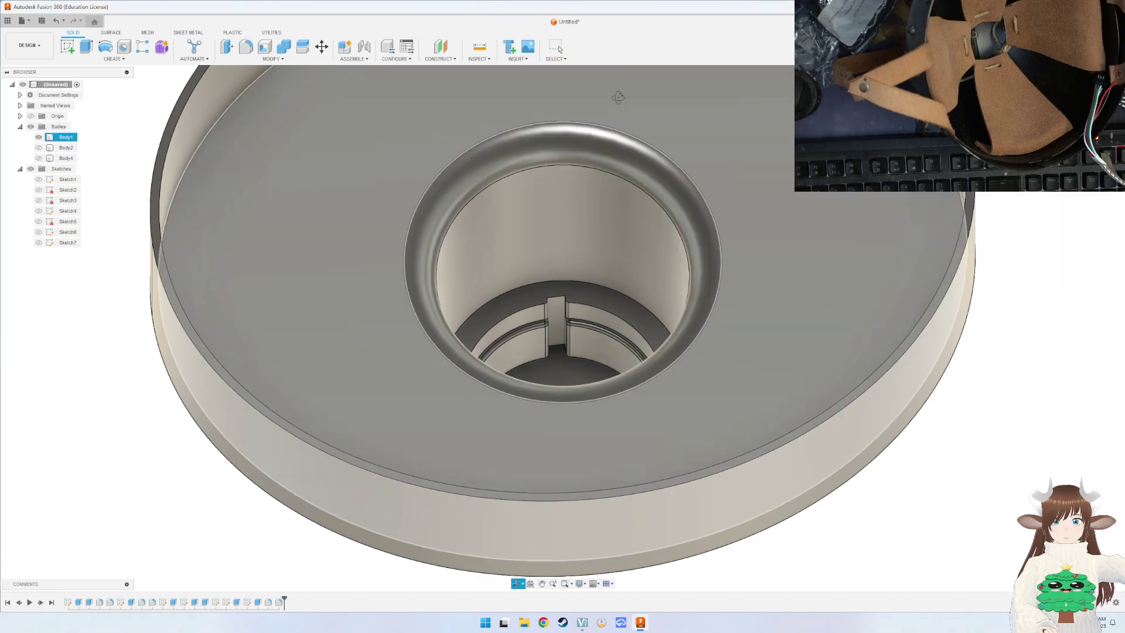
mouse_move(615, 88)
middle_mouse_down("shift")
mouse_move(615, 212)
mouse_move(638, 211)
middle_mouse_up("shift")
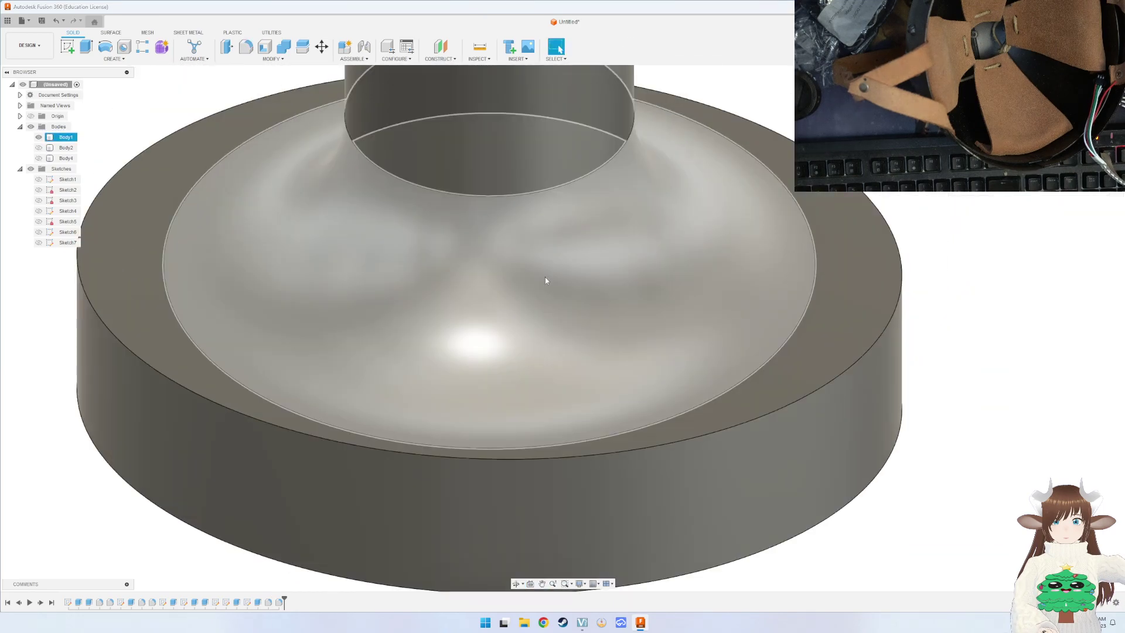
key("f")
key("Escape")
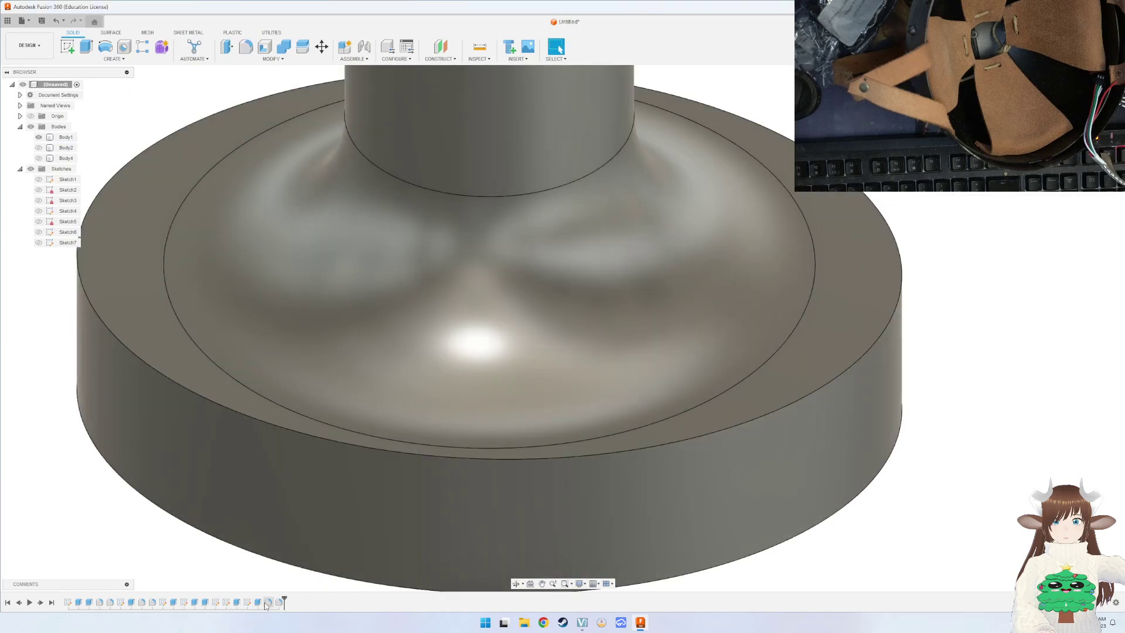
Edit the large base fillet down to 15 mm.
double_click(268, 602)
scroll(314, 568, "down", 5)
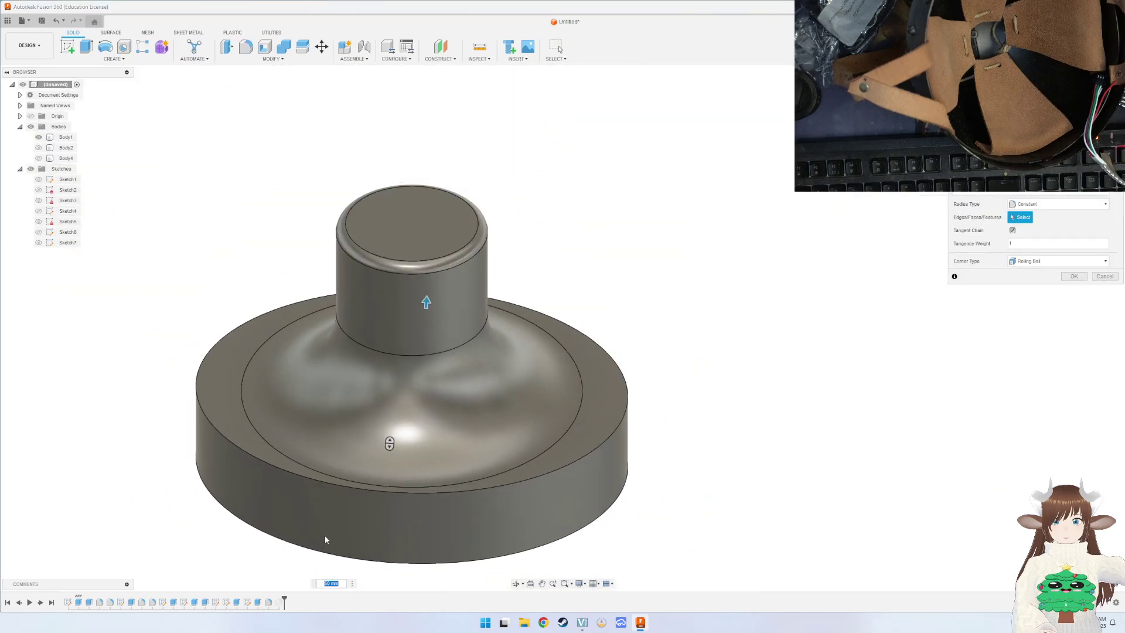
type("15")
key("Return")
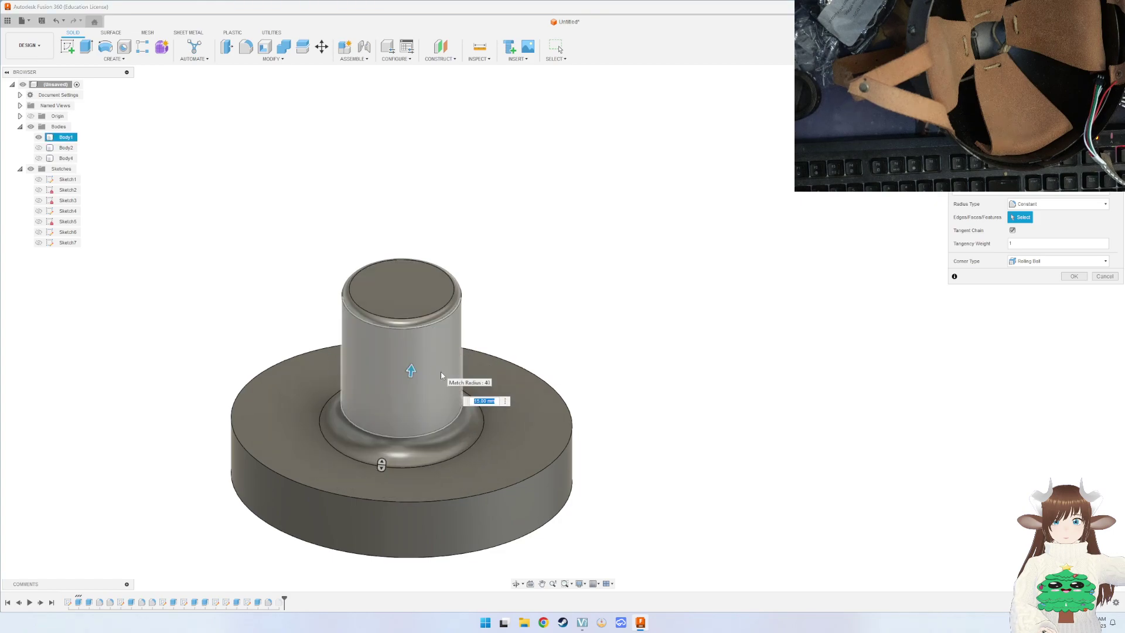
type("5")
key("Return")
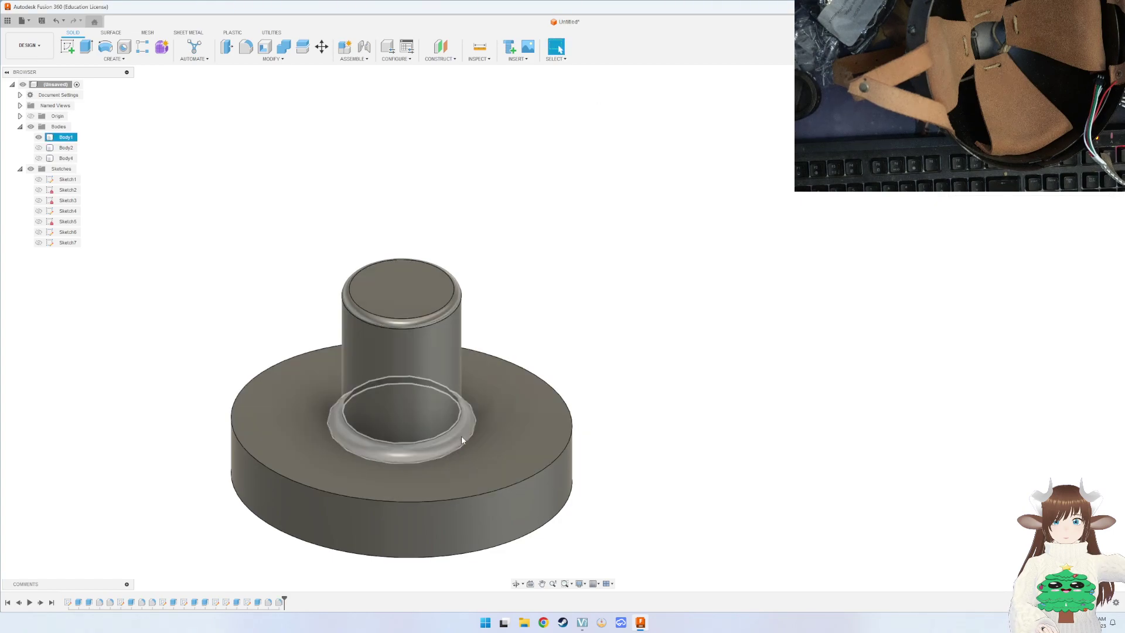
mouse_move(461, 435)
middle_mouse_down("shift")
mouse_move(485, 403)
mouse_move(380, 442)
mouse_move(359, 465)
mouse_move(360, 428)
middle_mouse_up("shift")
key("Escape")
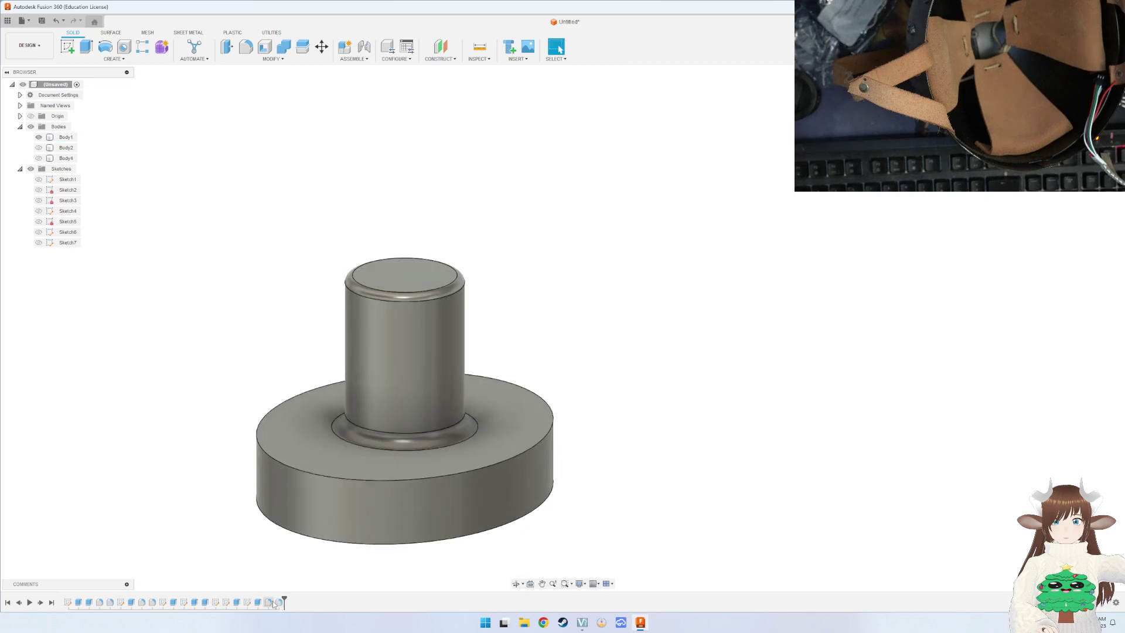
Enlarge the post-to-base fillet to about 490 mm so the post becomes a cone.
double_click(270, 603)
mouse_move(469, 427)
left_mouse_down()
mouse_move(521, 365)
mouse_move(472, 410)
mouse_move(498, 388)
mouse_move(511, 349)
mouse_move(545, 319)
left_mouse_up()
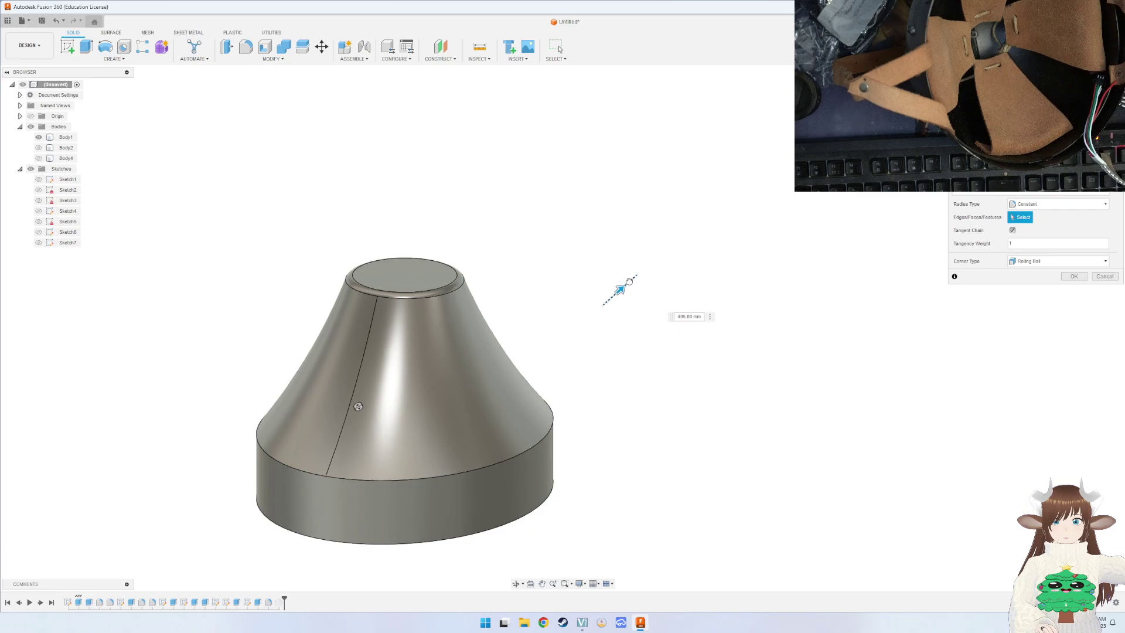
left_click_drag(629, 281, 677, 275)
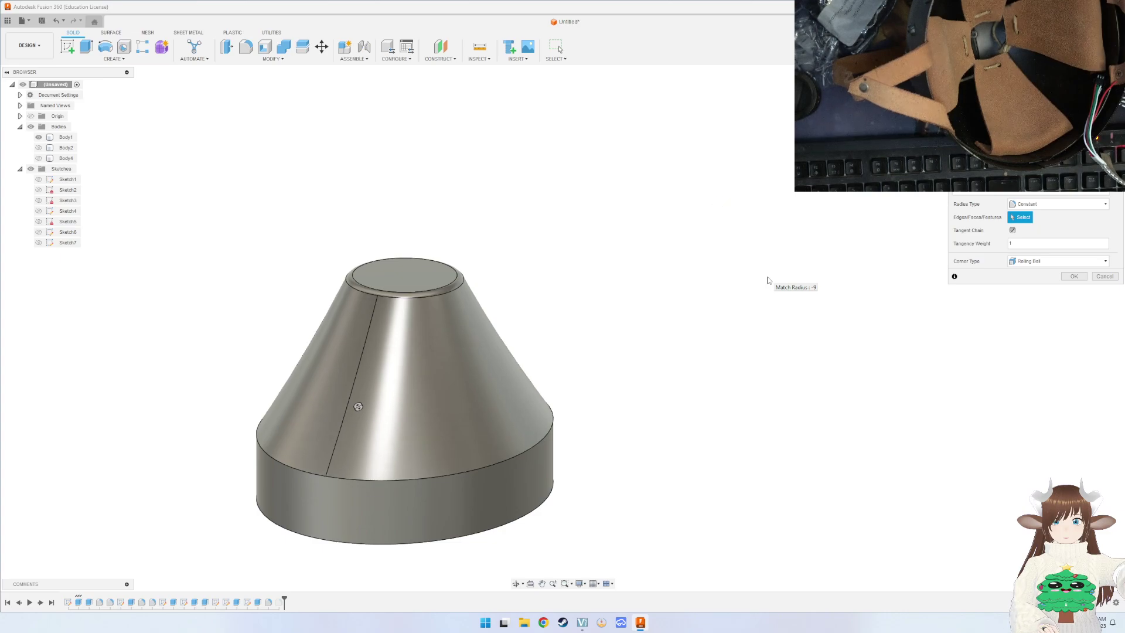
key("Escape")
Reopen Fillet6 and apply it with the small 9 mm radius.
scroll(750, 273, "down", 1)
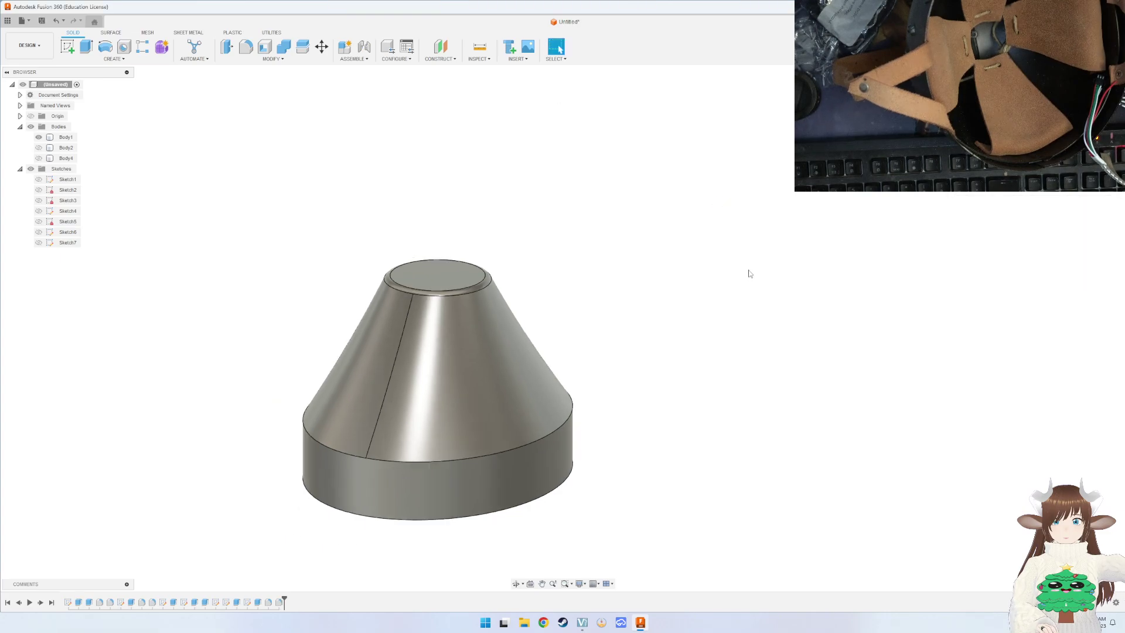
middle_click_drag(548, 442, 537, 363, "shift")
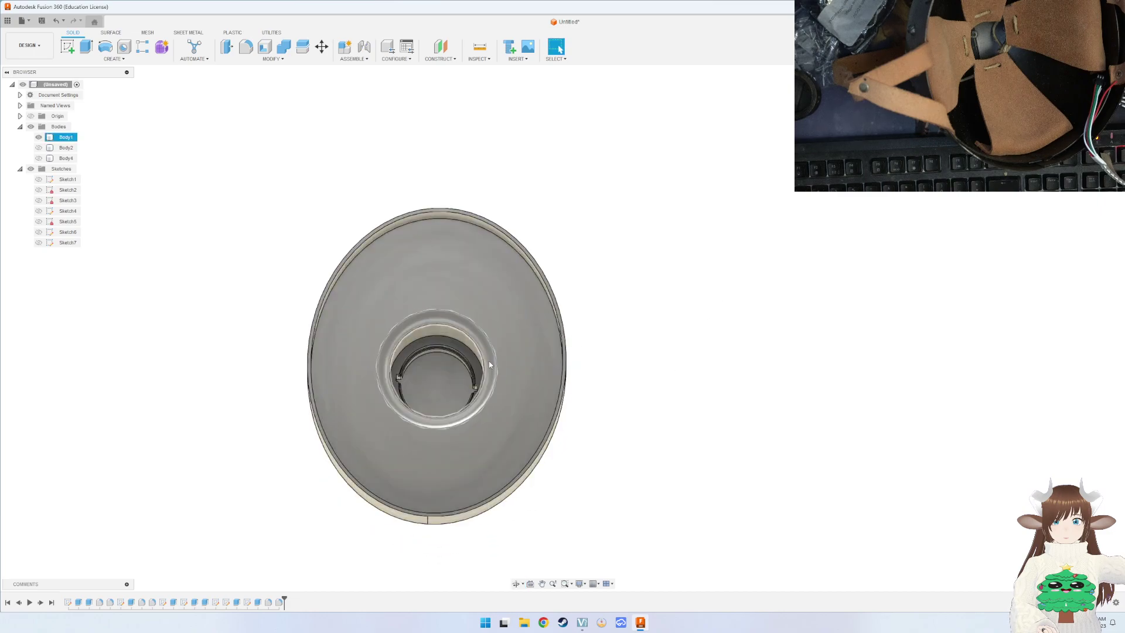
double_click(279, 601)
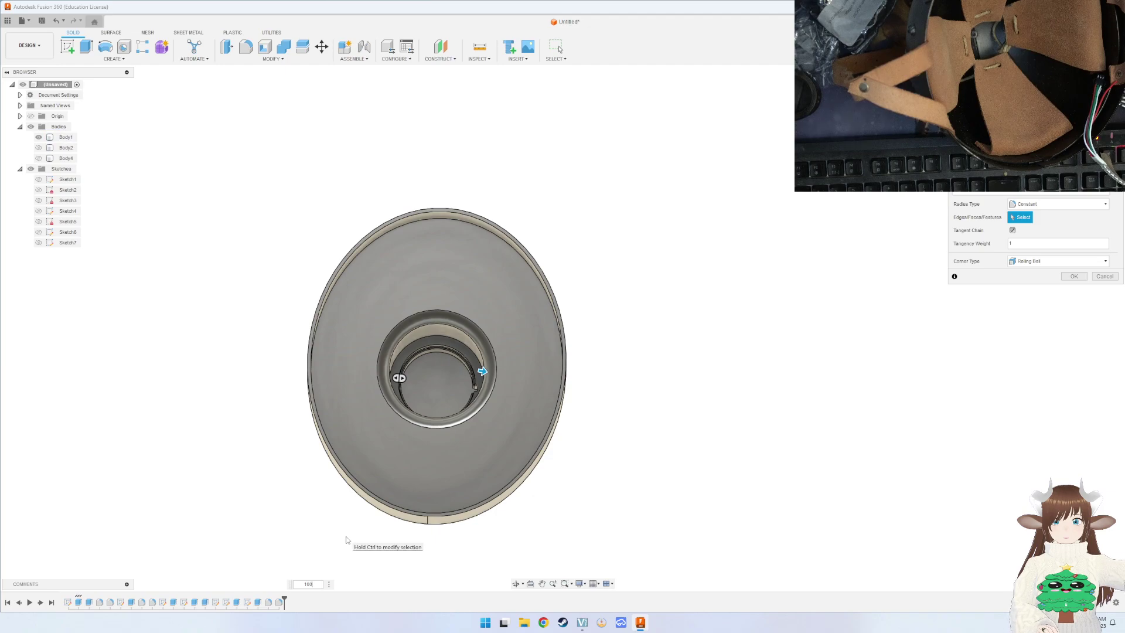
key("Return")
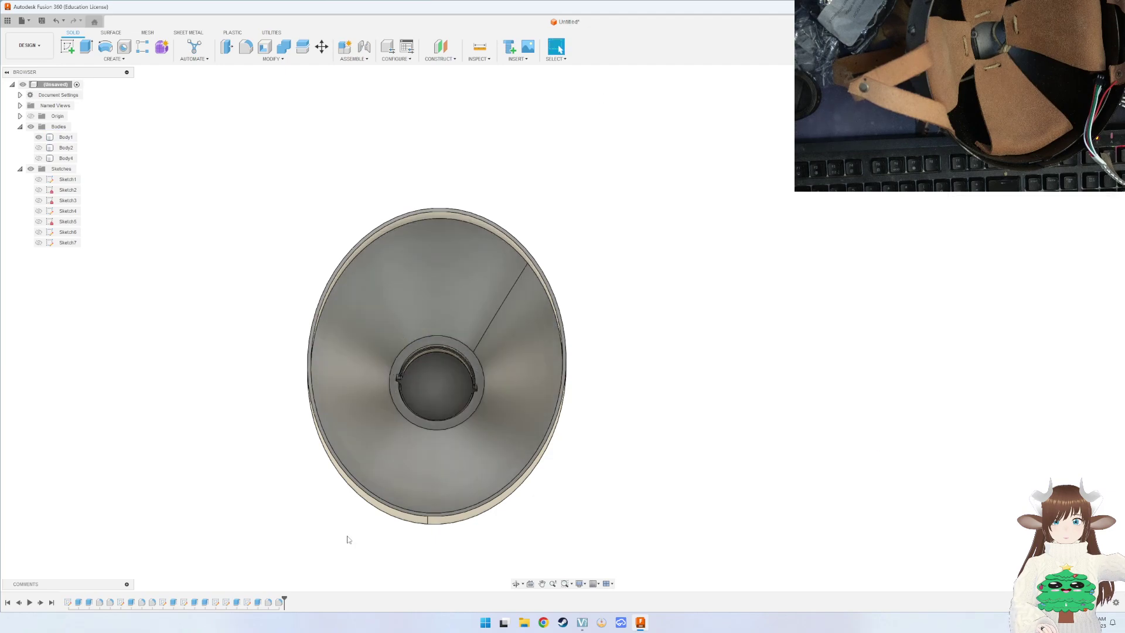
Orbit and zoom around the part to inspect the post and flat base disk.
mouse_move(348, 539)
middle_mouse_down("shift")
mouse_move(383, 515)
mouse_move(351, 622)
middle_mouse_up("shift")
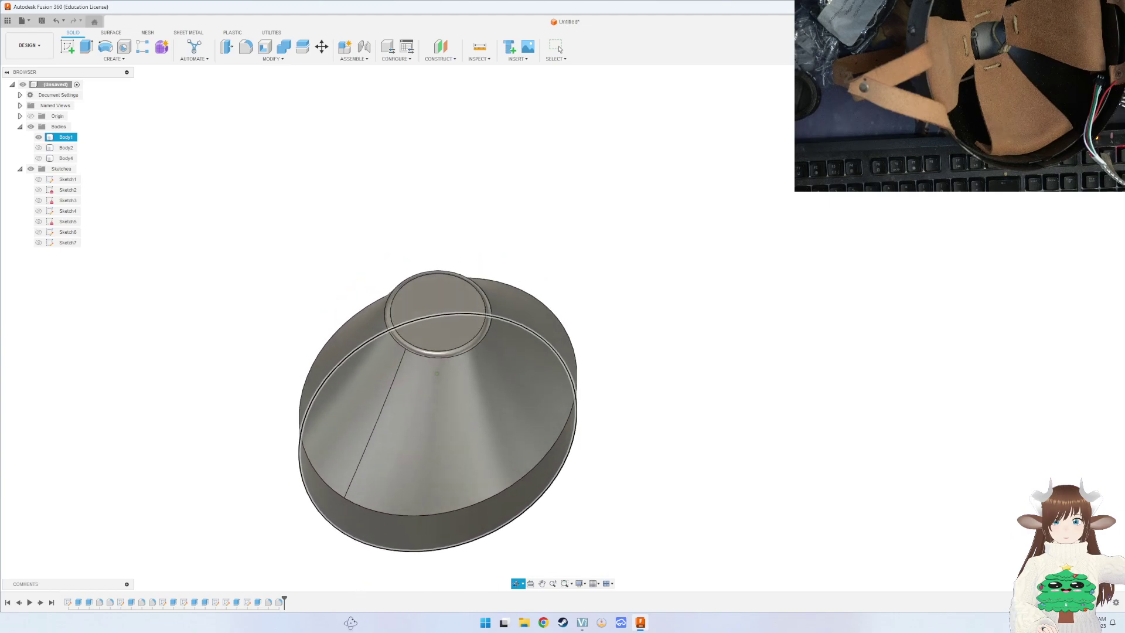
mouse_move(350, 622)
middle_mouse_down("shift")
mouse_move(415, 449)
mouse_move(470, 385)
mouse_move(485, 333)
middle_mouse_up("shift")
scroll(415, 449, "up", 3)
scroll(415, 448, "up", 4)
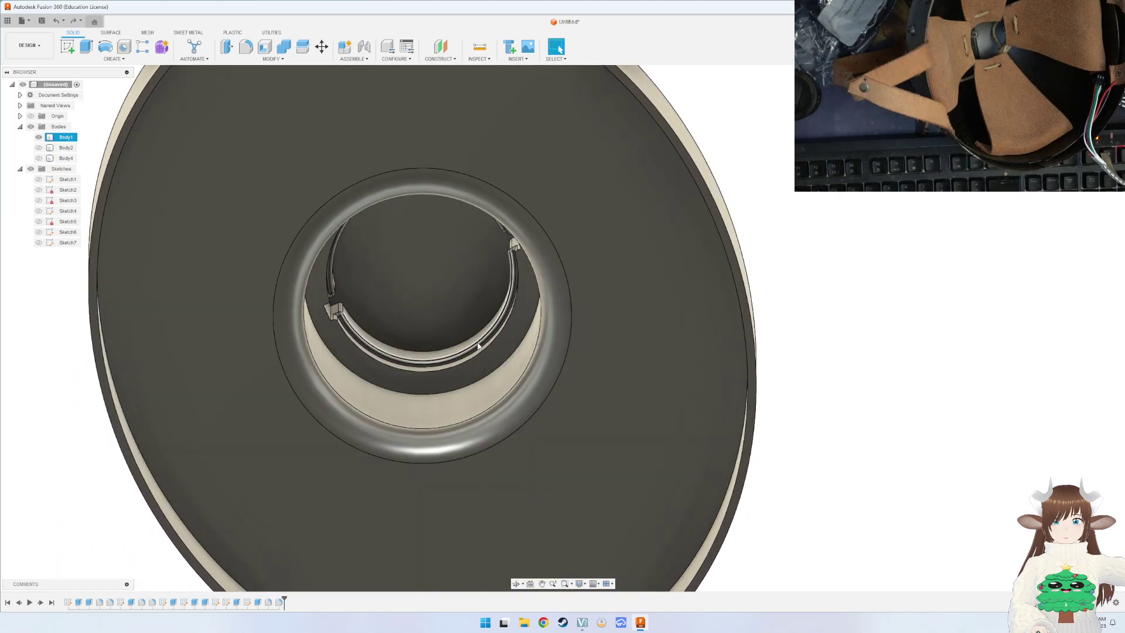
mouse_move(530, 306)
middle_mouse_down("shift")
mouse_move(534, 351)
mouse_move(543, 347)
middle_mouse_up("shift")
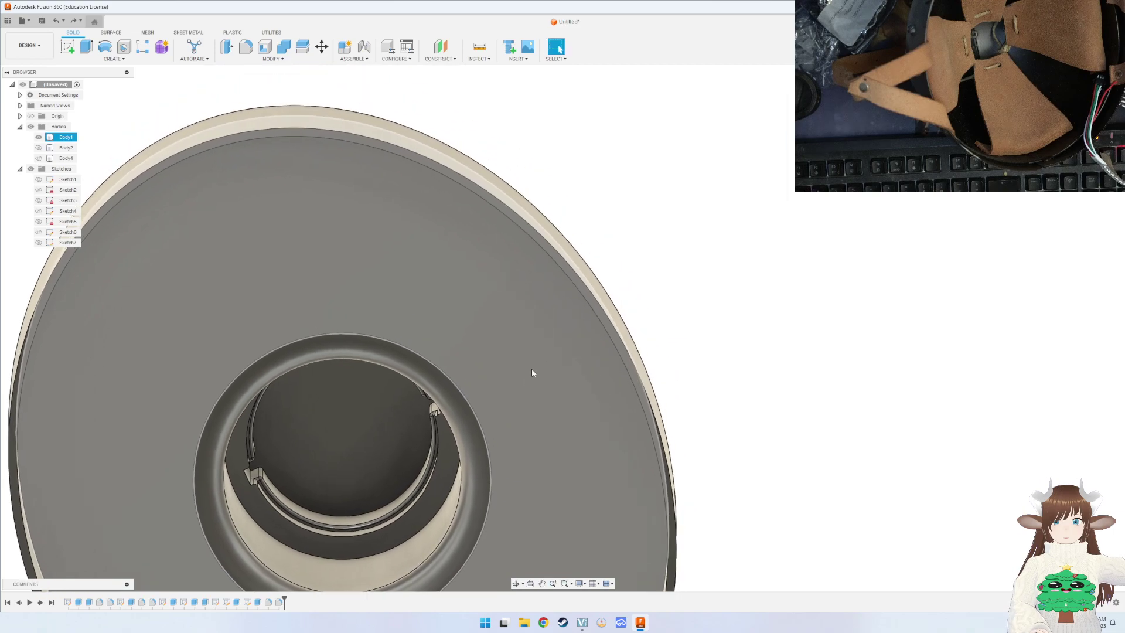
left_click(516, 387)
middle_click_drag(516, 386, 753, 301, "shift")
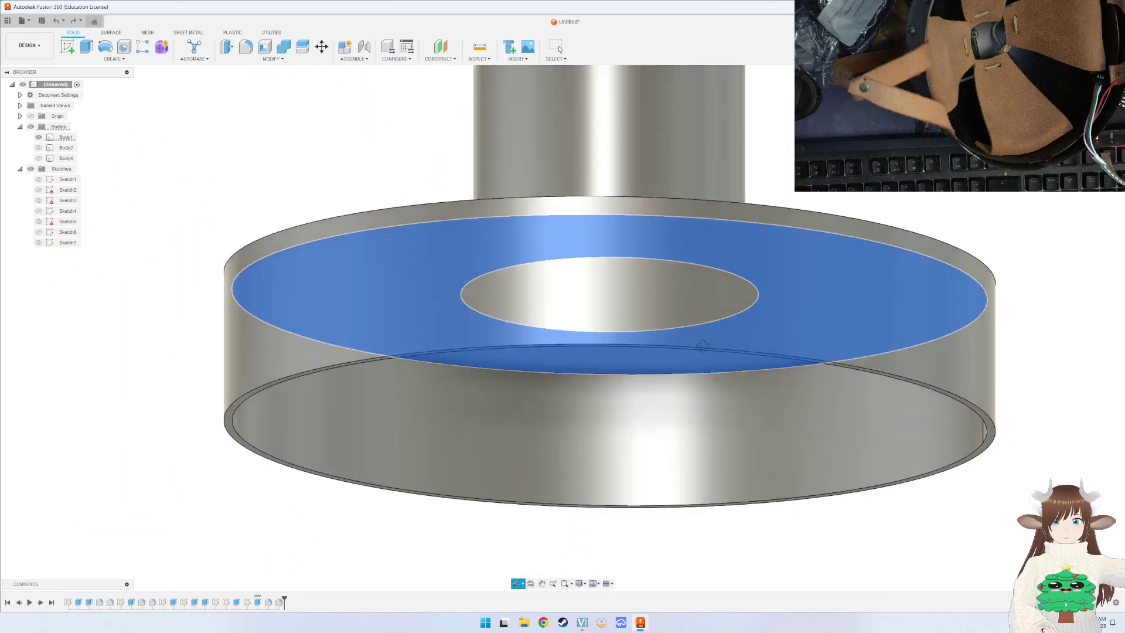
scroll(753, 300, "down", 5)
scroll(753, 301, "down", 5)
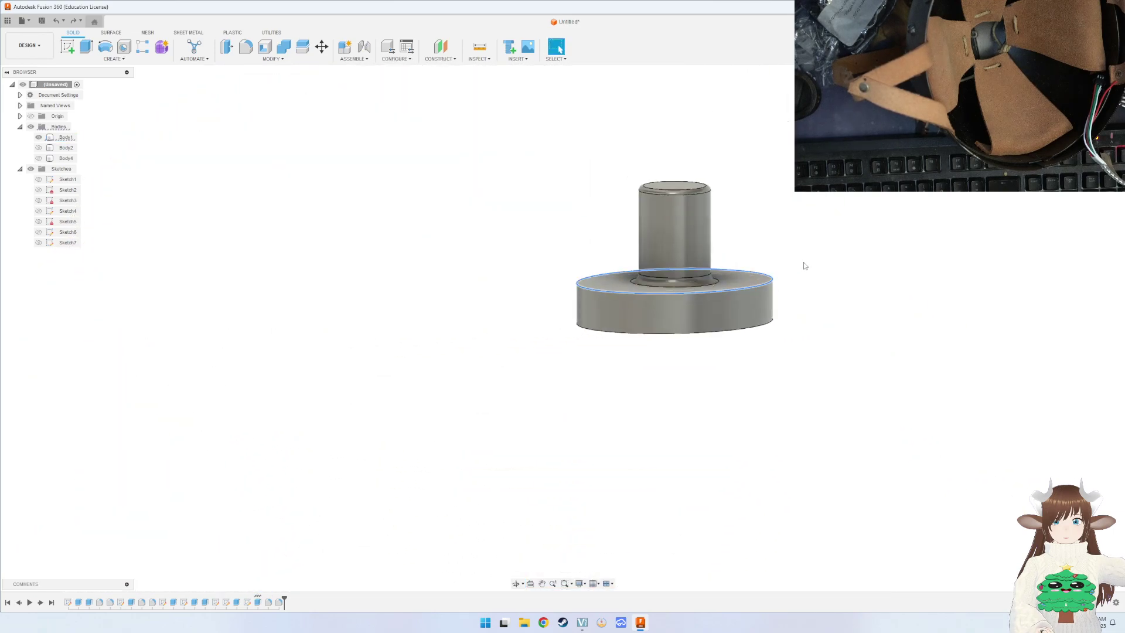
middle_click_drag(754, 301, 587, 348, "shift")
scroll(586, 348, "down", 3)
scroll(587, 348, "up", 5)
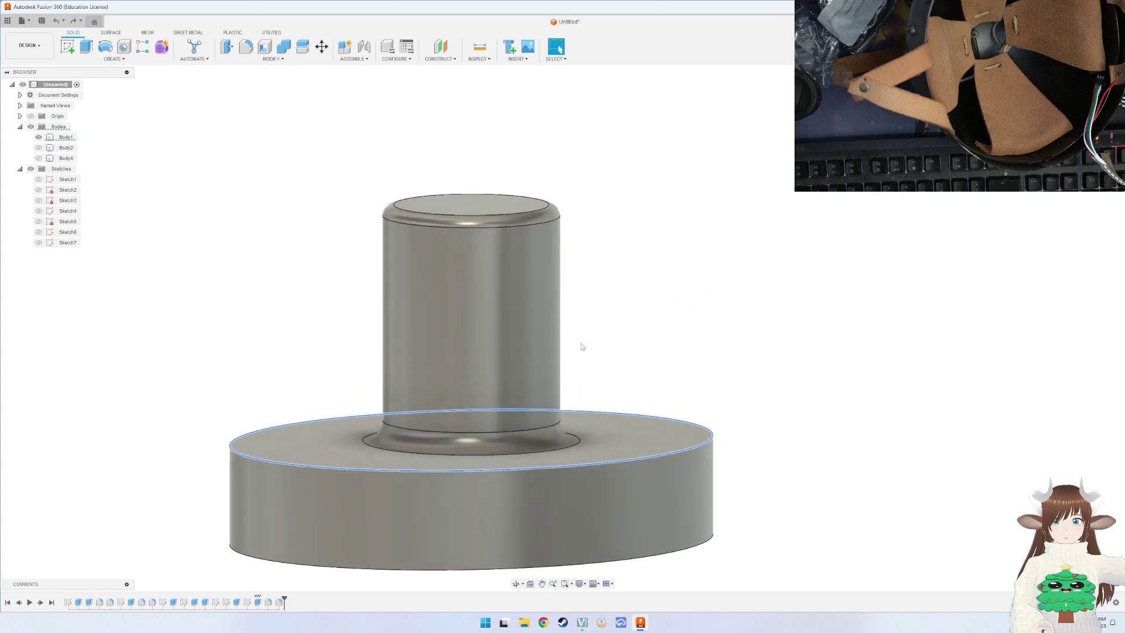
scroll(580, 347, "up", 3)
scroll(575, 349, "up", 1)
scroll(573, 354, "up", 1)
scroll(571, 367, "down", 3)
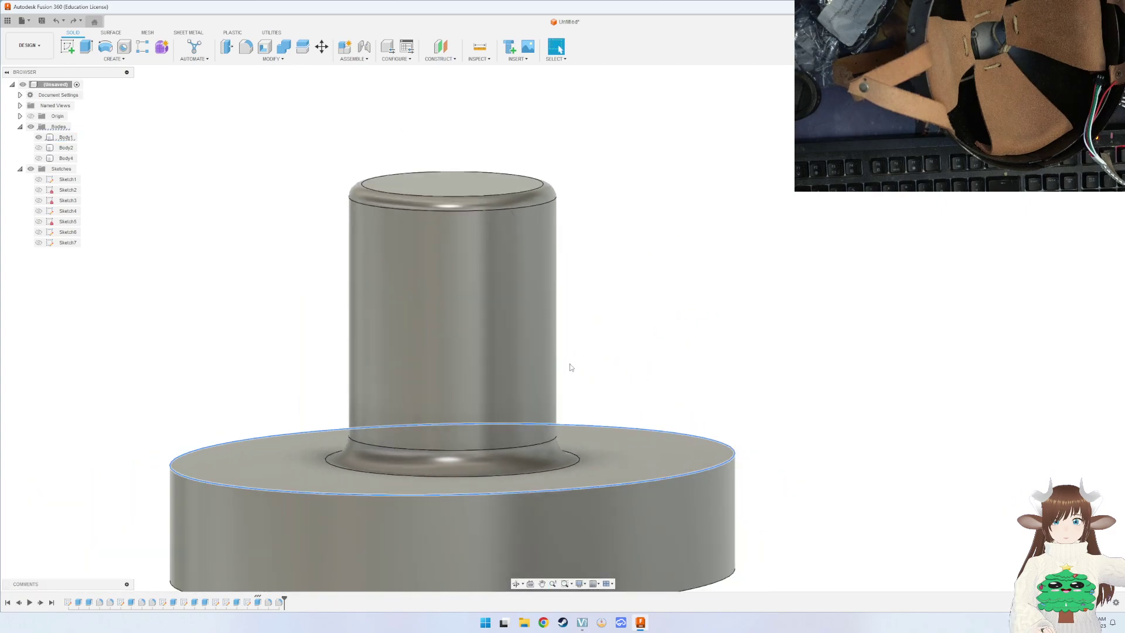
scroll(571, 368, "down", 2)
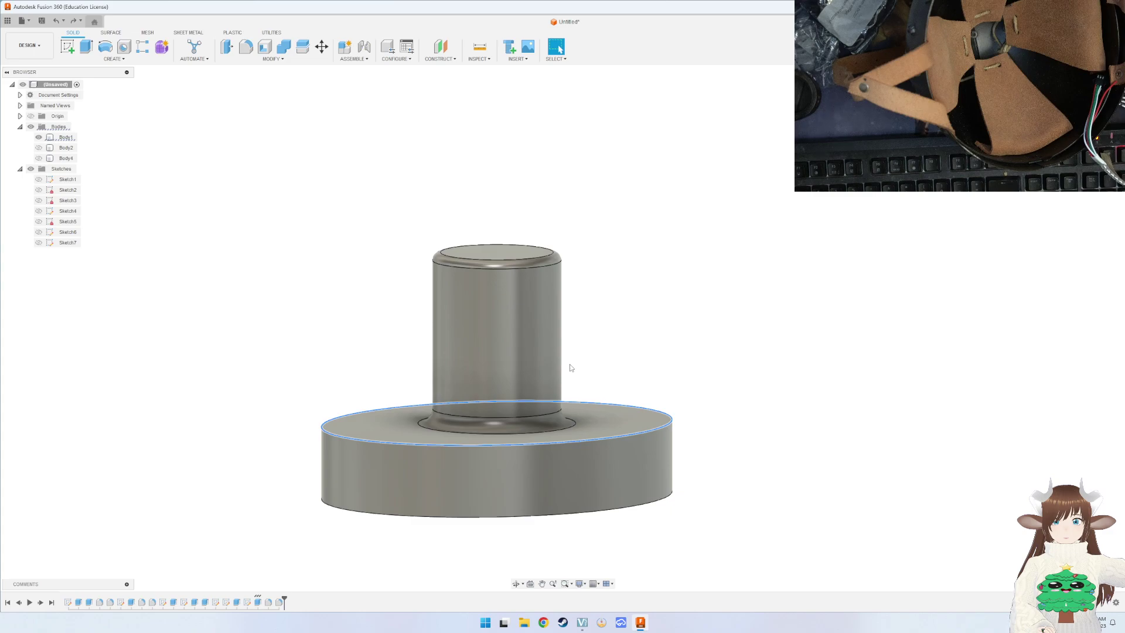
left_click(549, 303)
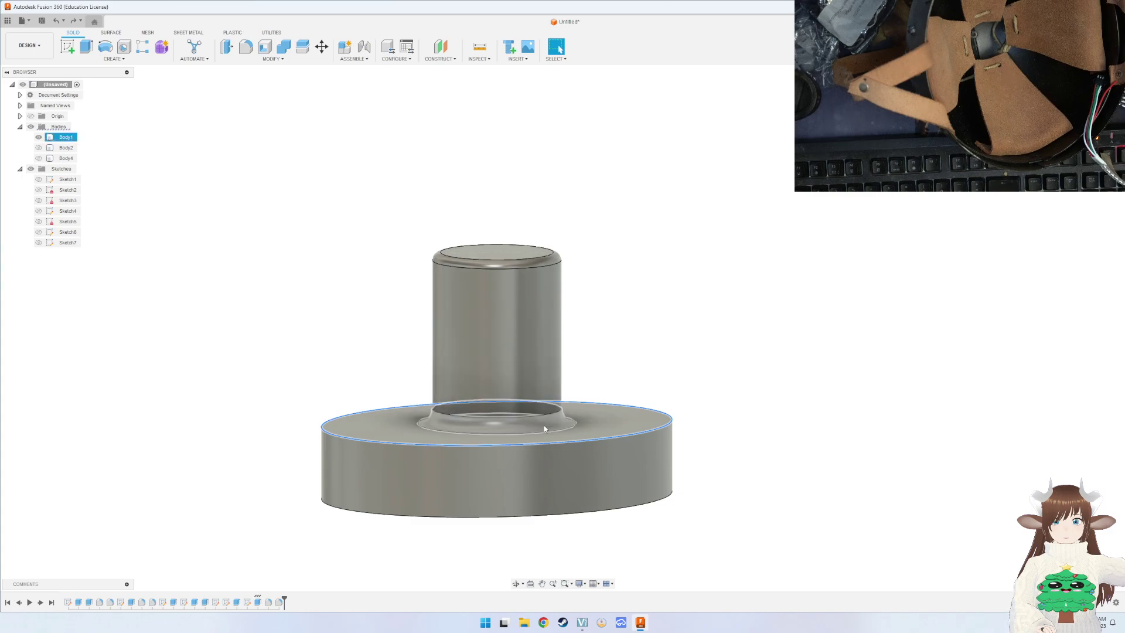
key("Escape")
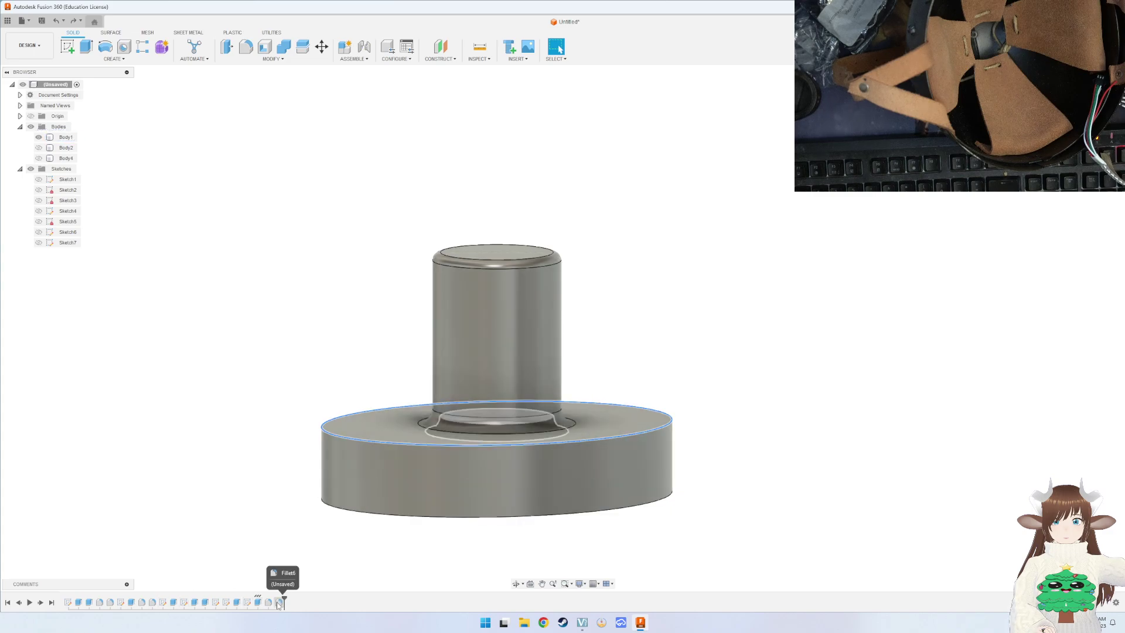
Fillet the edge where the post meets the base at 400 mm, flaring it into a cone.
key("f")
left_click(521, 411)
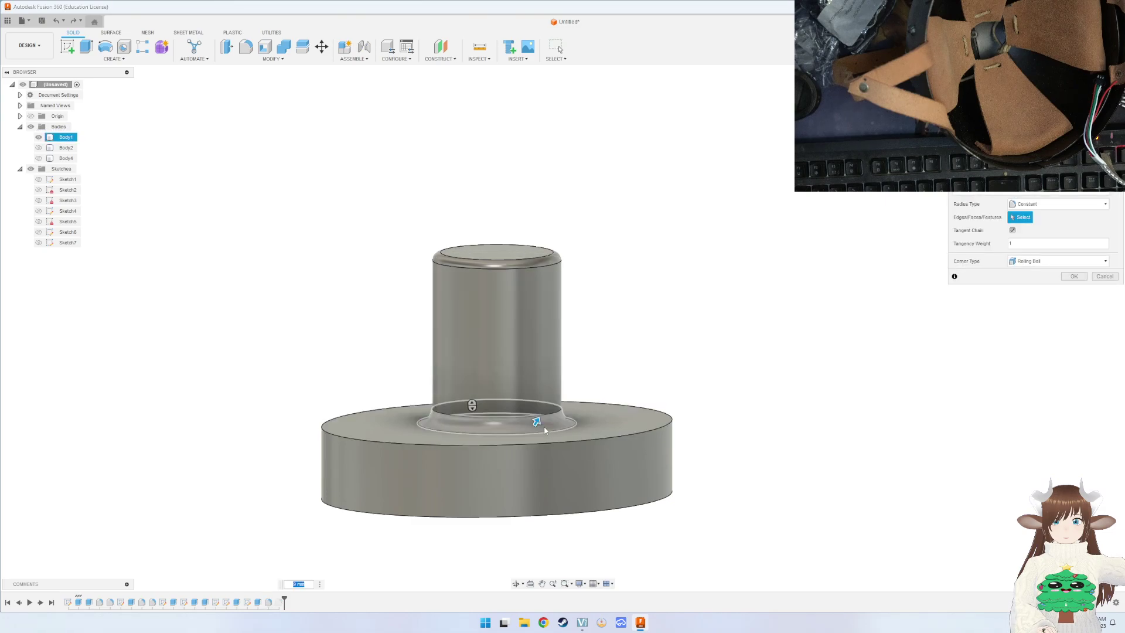
left_click_drag(537, 424, 566, 374)
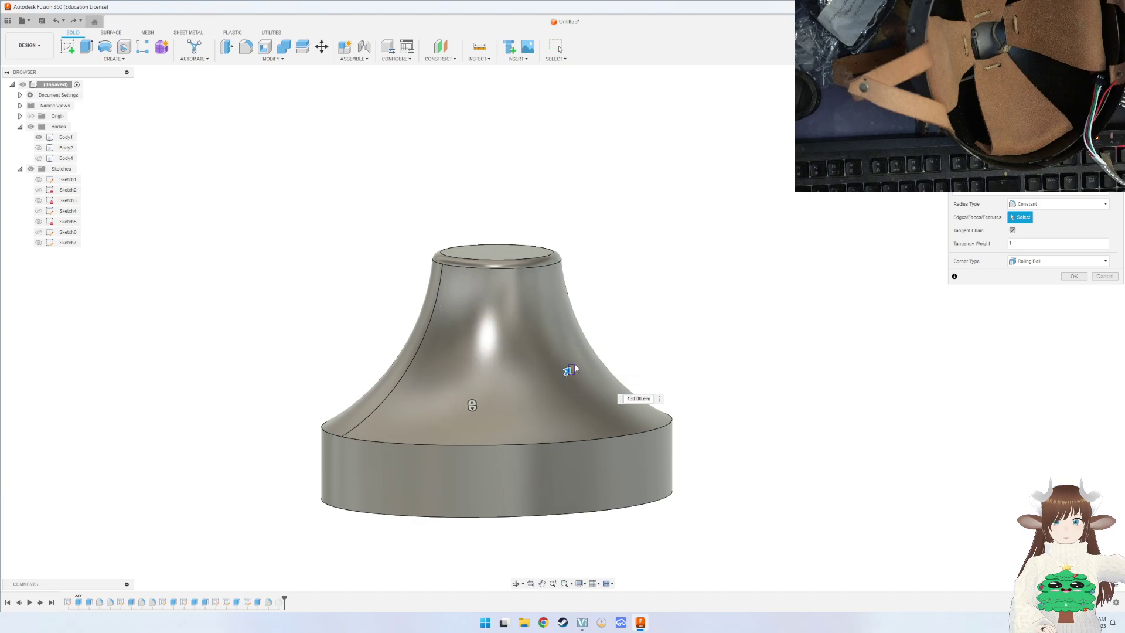
left_click_drag(567, 371, 744, 83)
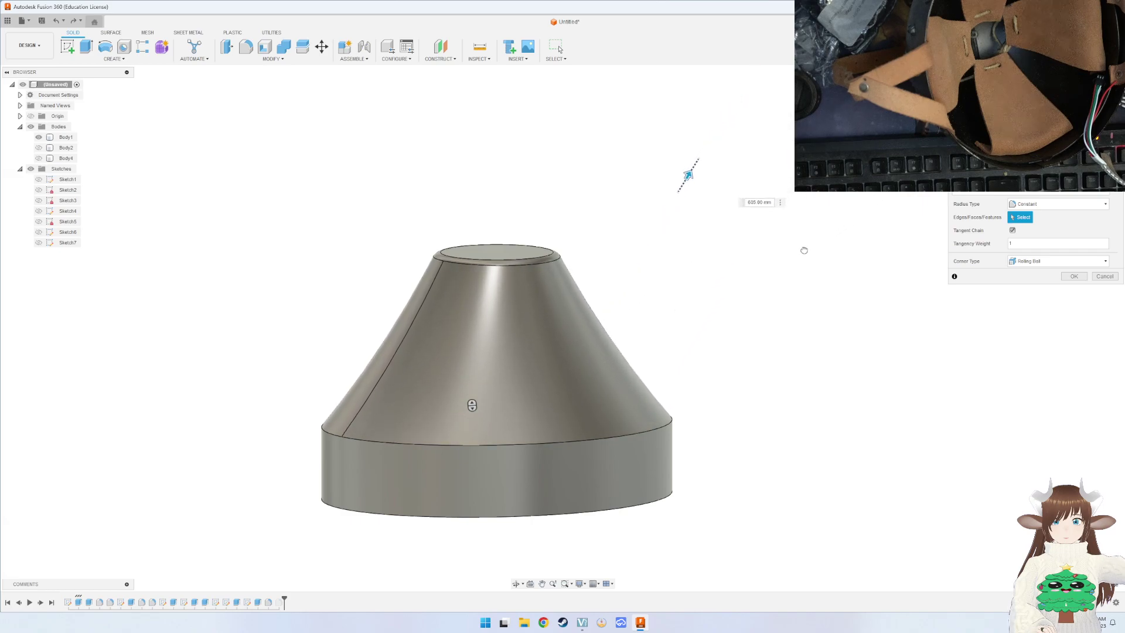
left_click_drag(744, 281, 692, 304)
type("10")
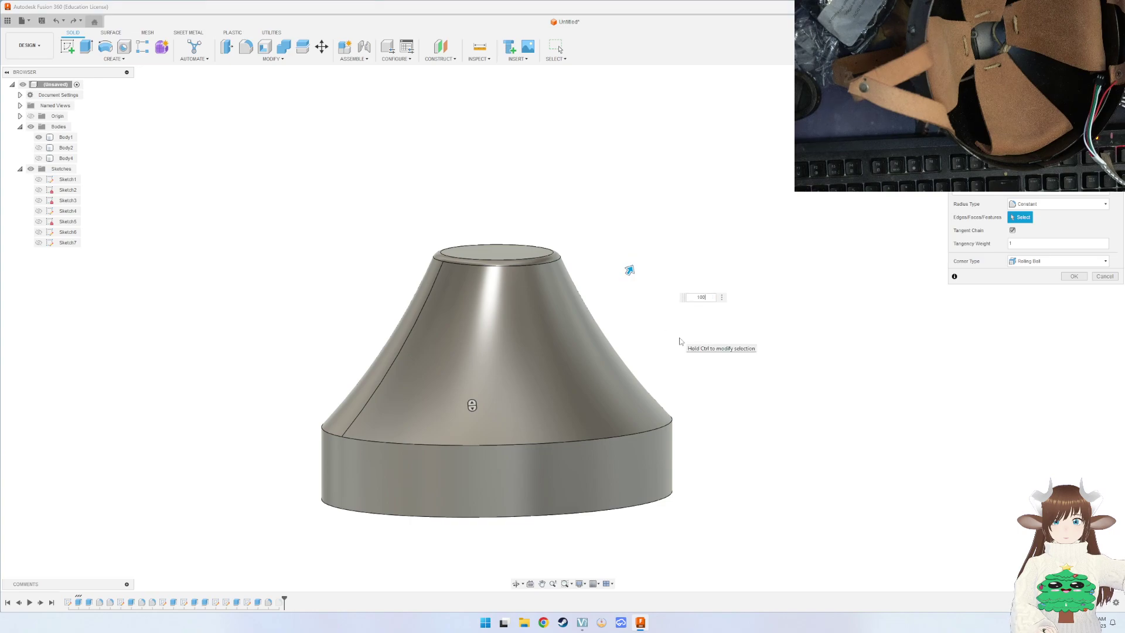
key("Return")
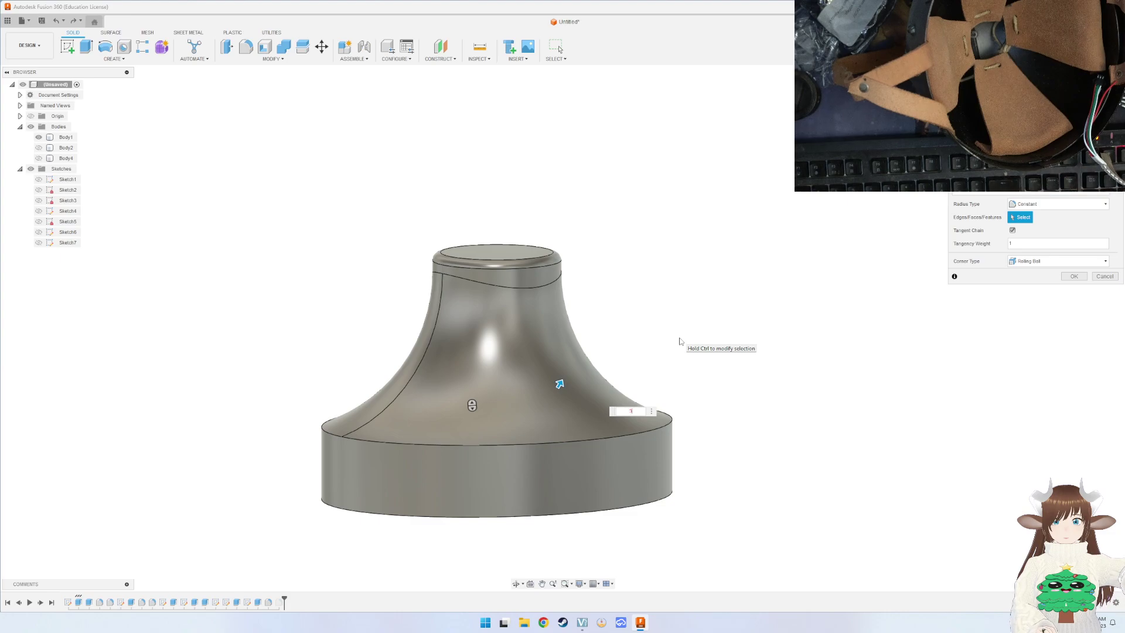
type("3")
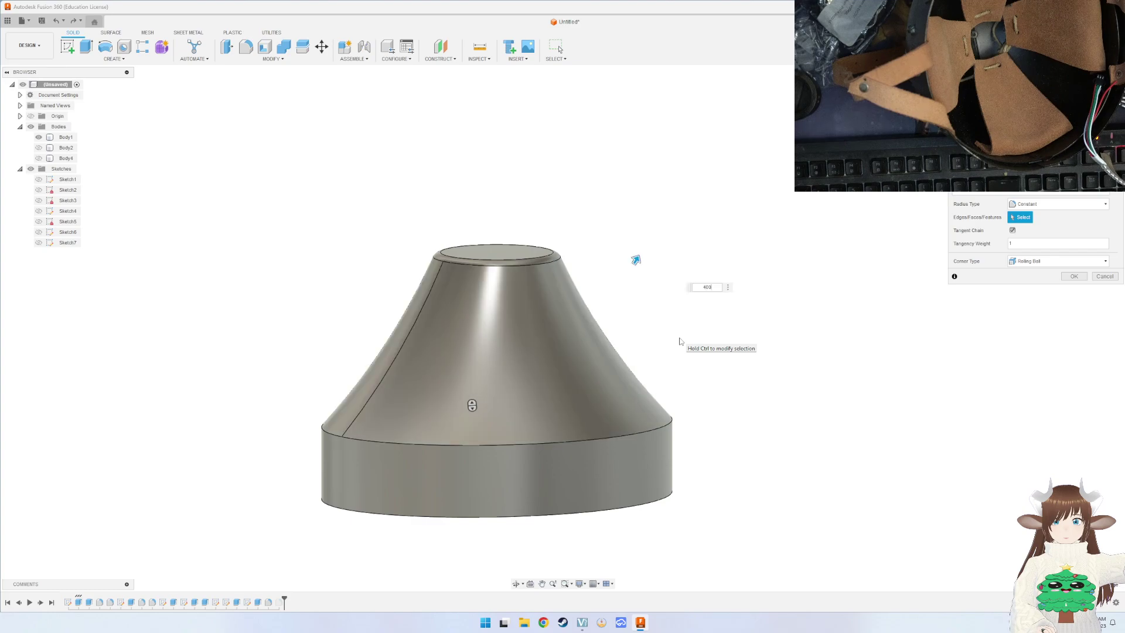
key("Return")
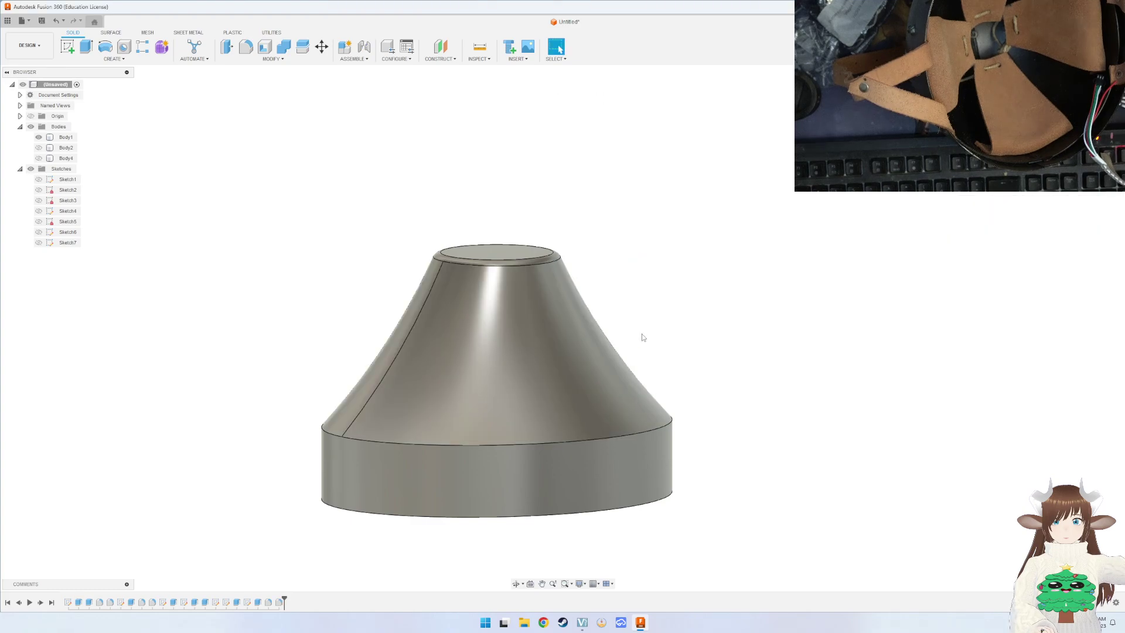
mouse_move(641, 337)
middle_mouse_down("shift")
mouse_move(610, 316)
mouse_move(578, 332)
mouse_move(518, 428)
mouse_move(488, 358)
mouse_move(558, 399)
mouse_move(536, 328)
mouse_move(503, 388)
mouse_move(501, 292)
mouse_move(478, 349)
middle_mouse_up("shift")
Fillet the ring face around the underside hole at 65 mm into a wide funnel.
mouse_move(469, 363)
middle_mouse_down("shift")
mouse_move(376, 323)
mouse_move(352, 373)
mouse_move(481, 309)
middle_mouse_up("shift")
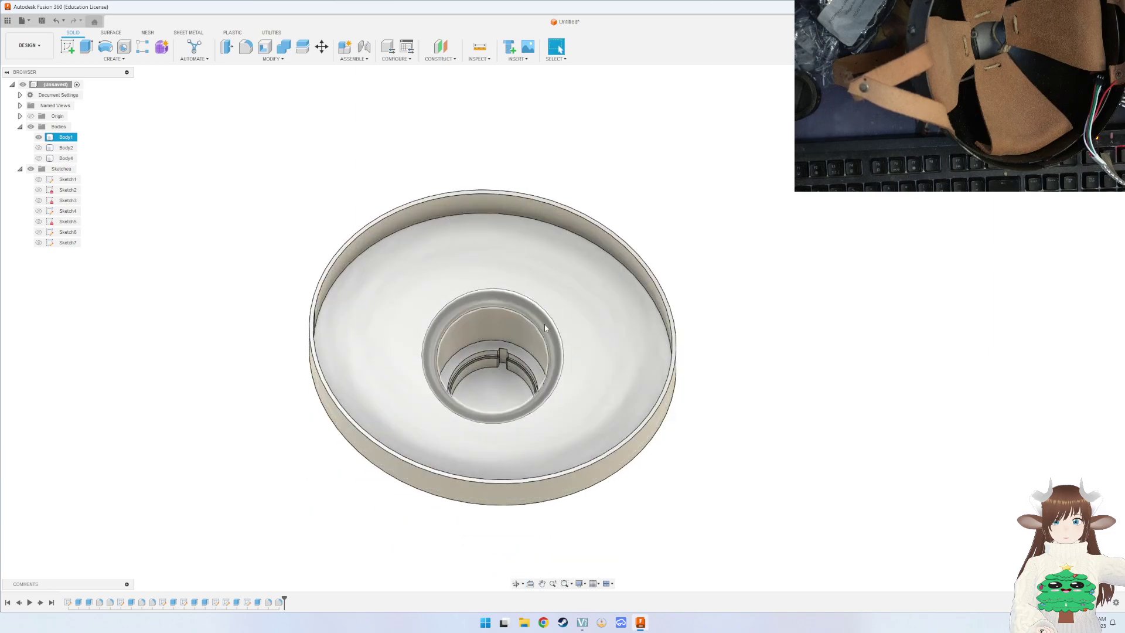
left_click(544, 325)
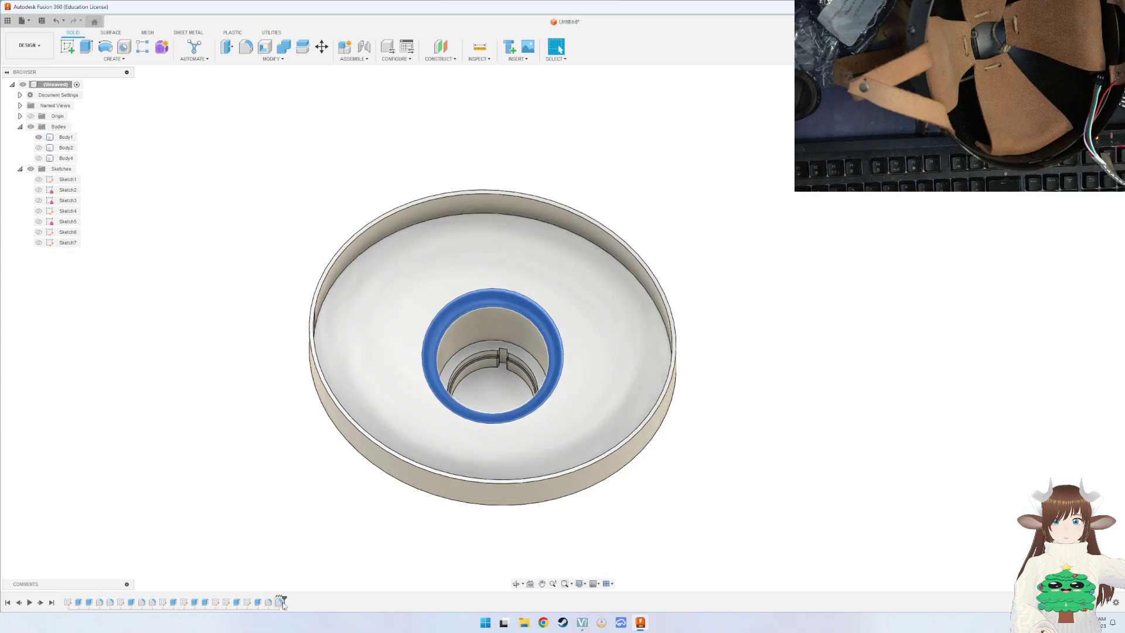
key("f")
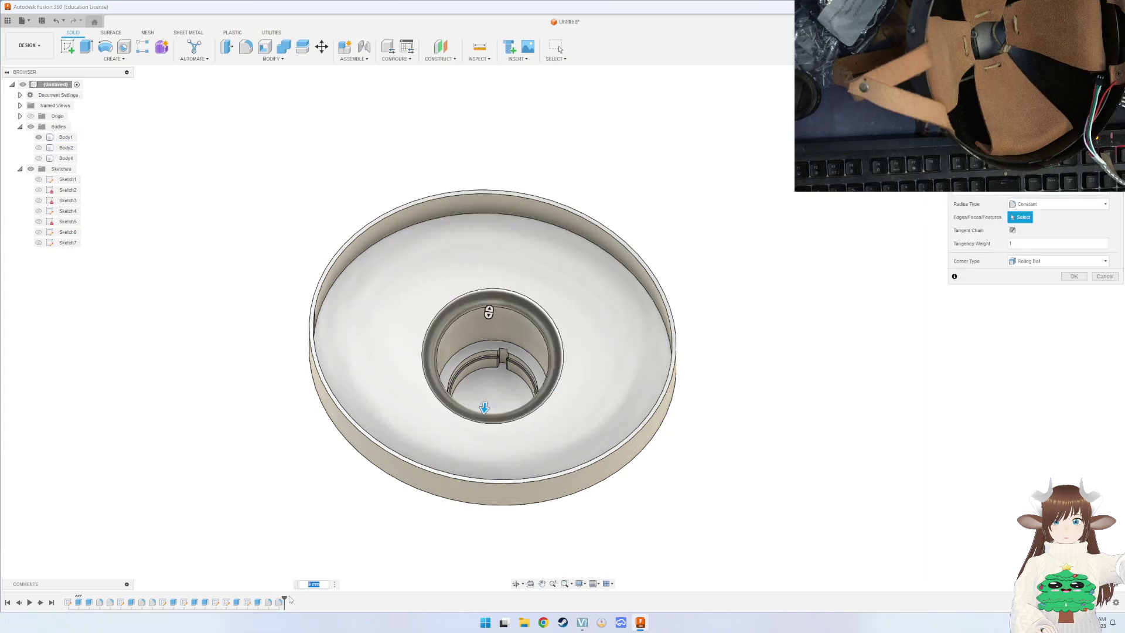
mouse_move(483, 409)
left_mouse_down()
mouse_move(495, 608)
mouse_move(527, 445)
left_mouse_up()
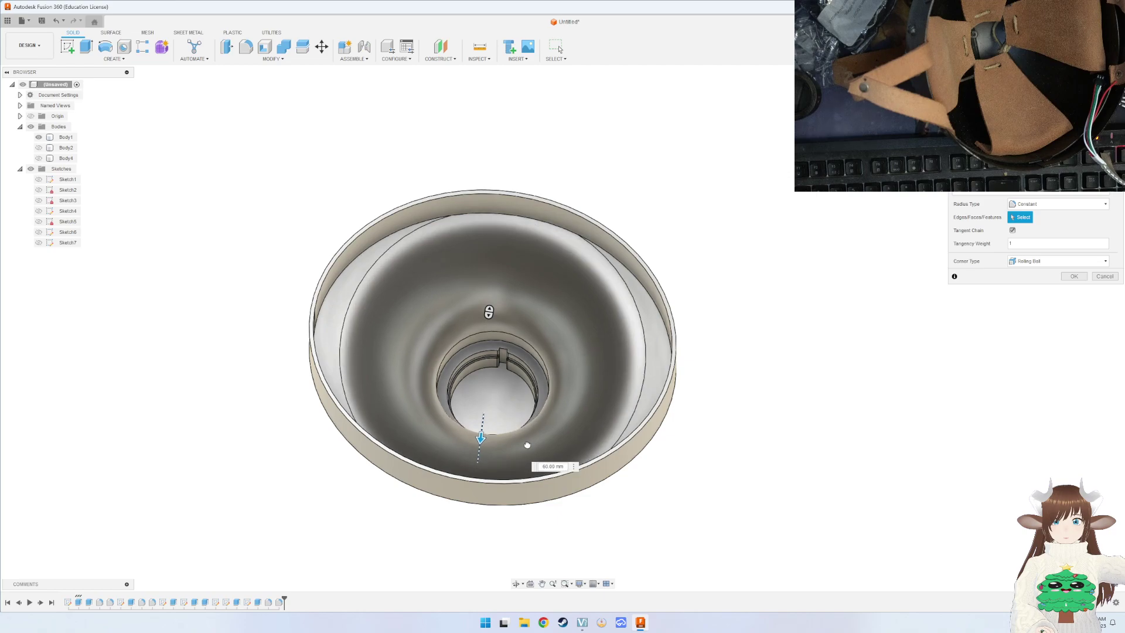
left_click_drag(527, 445, 527, 448)
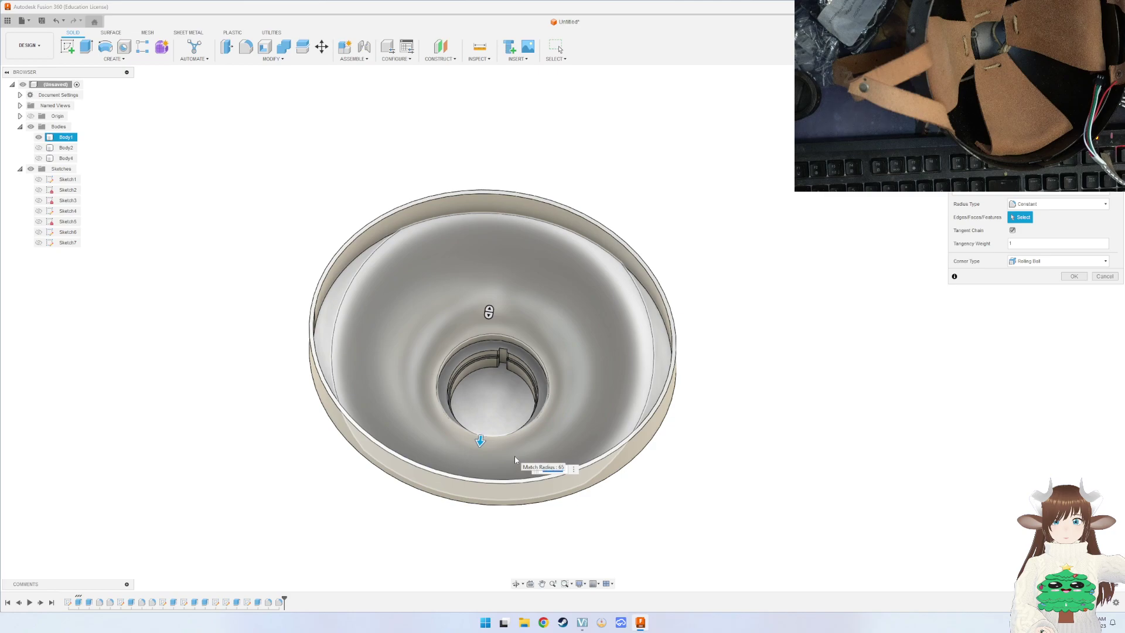
middle_click_drag(548, 374, 544, 417, "shift")
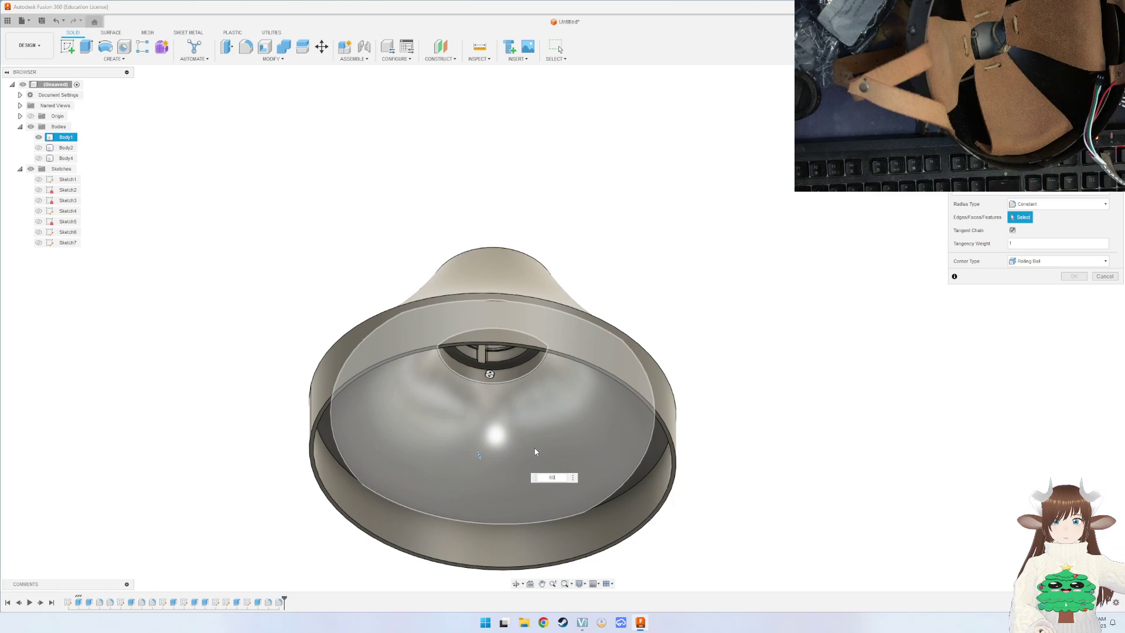
key("Return")
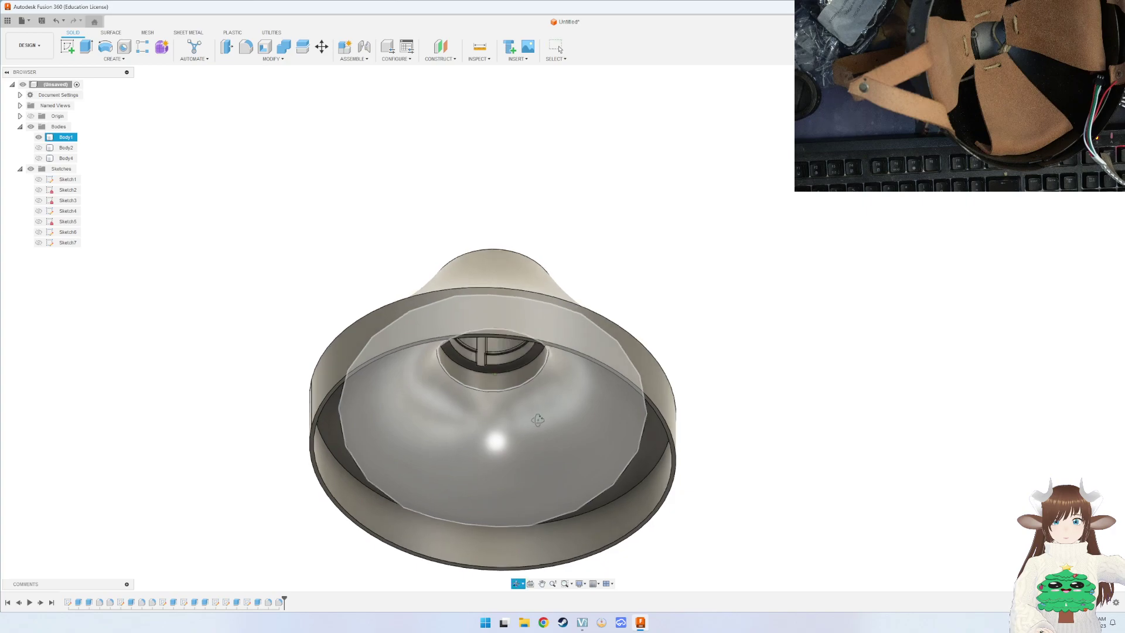
mouse_move(535, 452)
middle_mouse_down("shift")
mouse_move(566, 344)
mouse_move(469, 498)
mouse_move(491, 467)
mouse_move(520, 455)
middle_mouse_up("shift")
Try a fillet on the cone-to-base edge, then cancel it.
key("f")
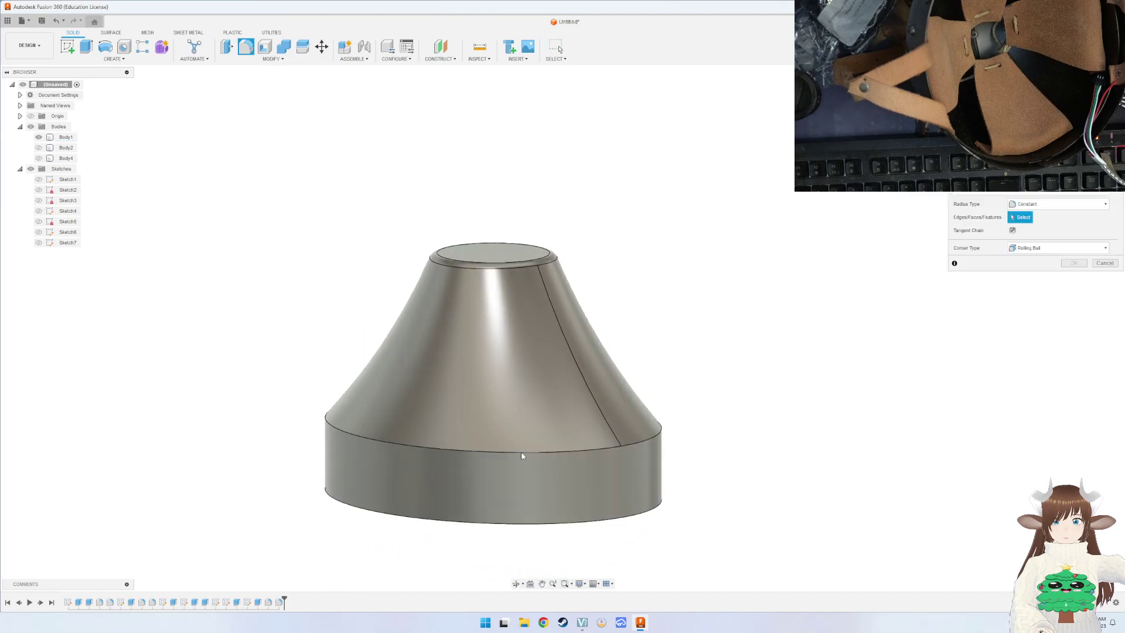
left_click(521, 451)
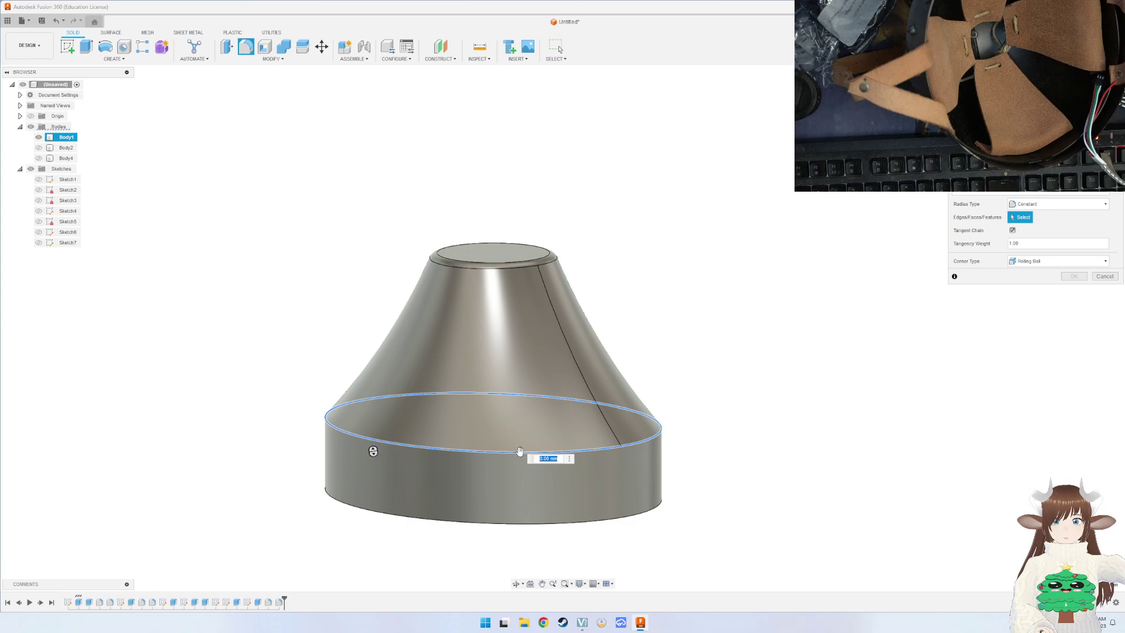
left_click_drag(525, 472, 518, 423)
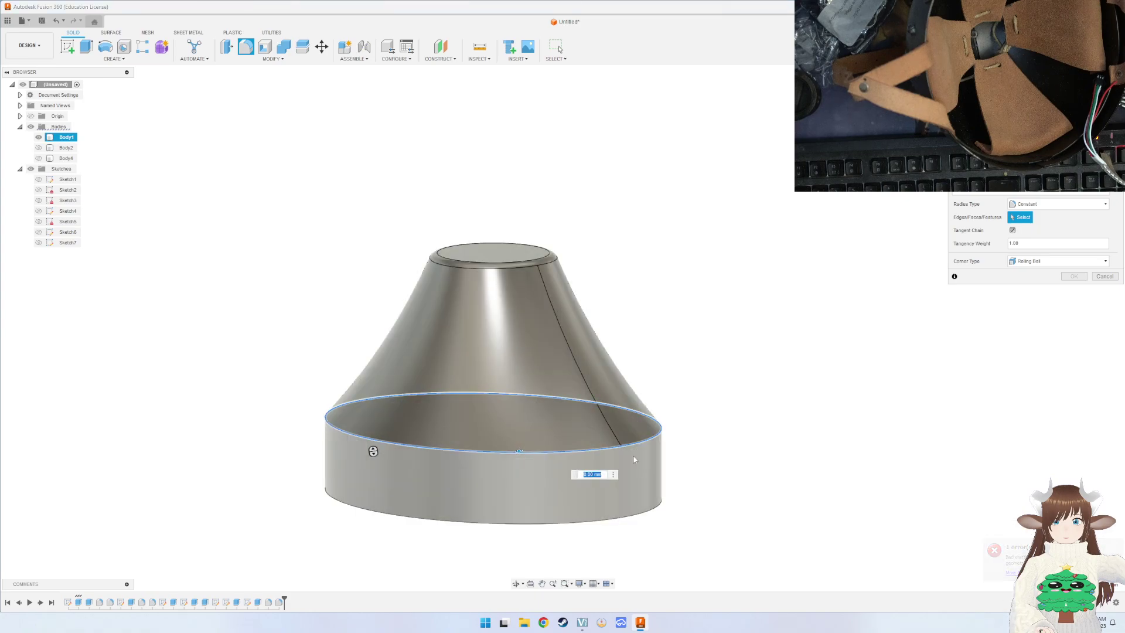
key("Escape")
Fillet the cone's base edge at 65 mm.
key("f")
left_click(661, 433)
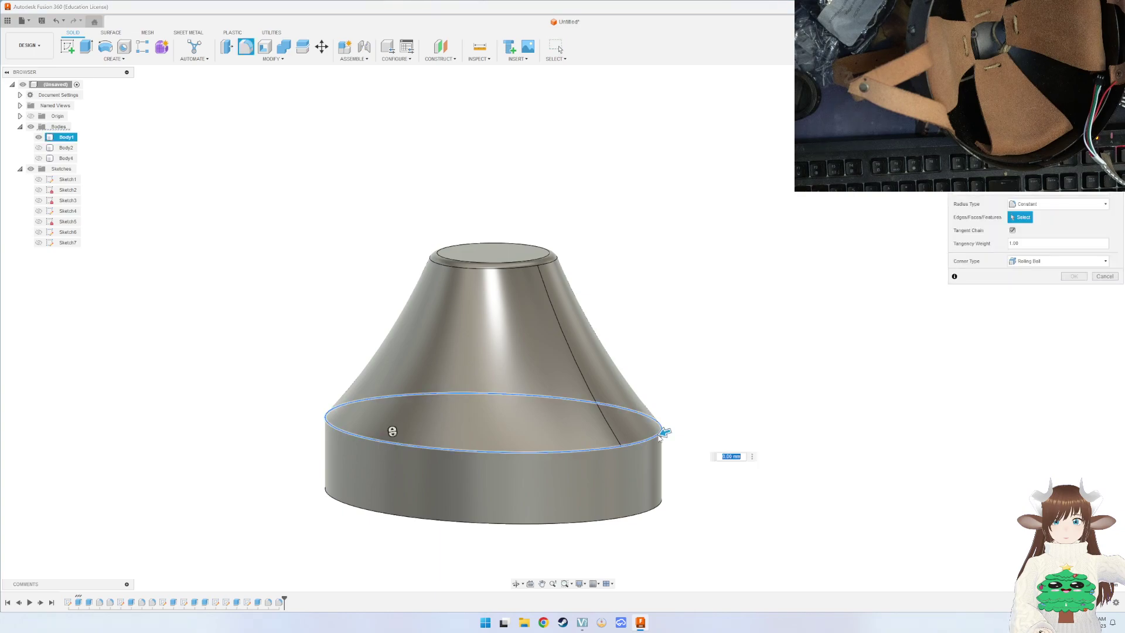
mouse_move(663, 432)
left_mouse_down()
mouse_move(555, 452)
mouse_move(625, 440)
left_mouse_up()
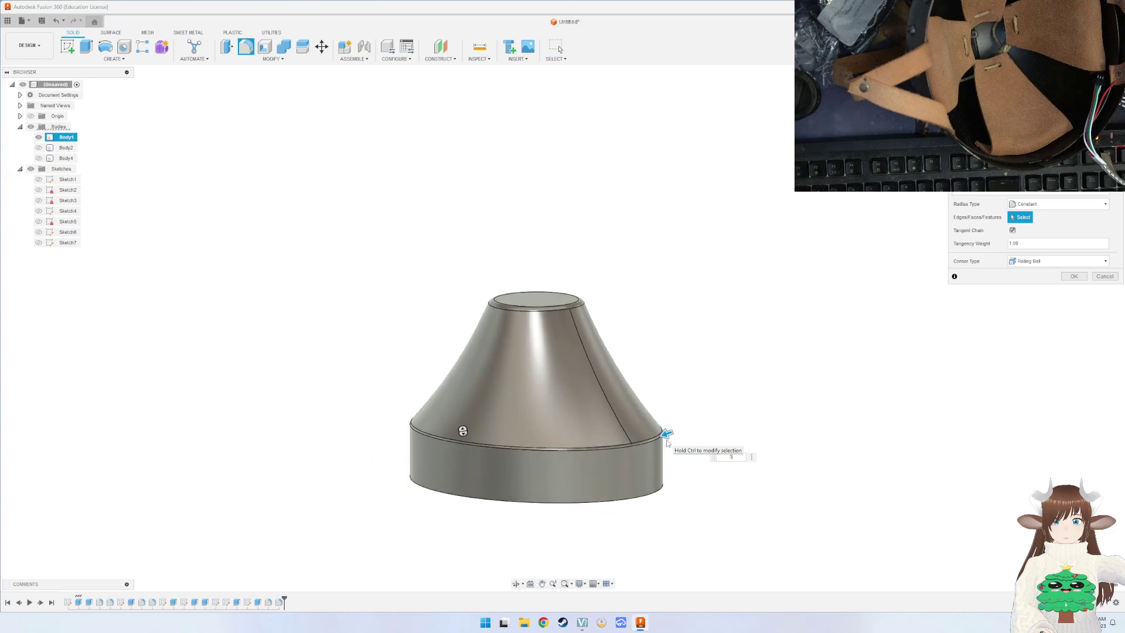
scroll(667, 443, "up", 2)
scroll(667, 442, "up", 4)
mouse_move(672, 402)
middle_mouse_down("shift")
mouse_move(650, 385)
mouse_move(699, 399)
middle_mouse_up("shift")
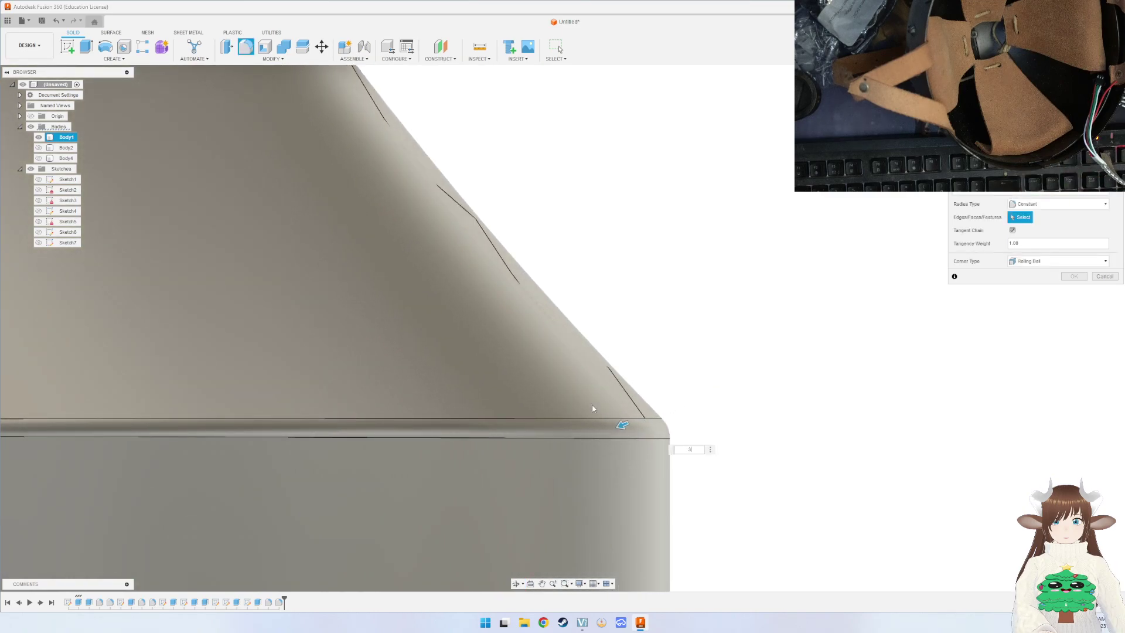
key("Return")
scroll(652, 400, "down", 5)
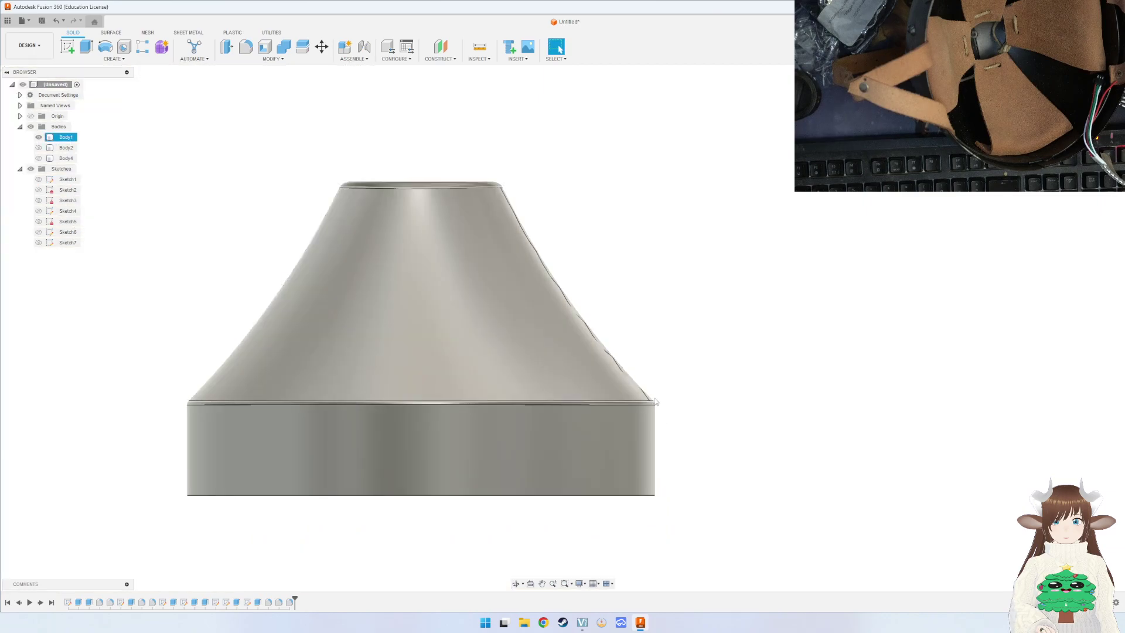
scroll(635, 354, "down", 3)
mouse_move(636, 354)
middle_mouse_down("shift")
mouse_move(606, 471)
mouse_move(578, 504)
mouse_move(532, 469)
mouse_move(575, 364)
mouse_move(550, 334)
mouse_move(598, 316)
mouse_move(613, 264)
mouse_move(588, 322)
mouse_move(592, 244)
mouse_move(621, 276)
mouse_move(597, 334)
mouse_move(616, 251)
middle_mouse_up("shift")
scroll(592, 243, "down", 2)
scroll(626, 244, "up", 5)
scroll(631, 250, "up", 2)
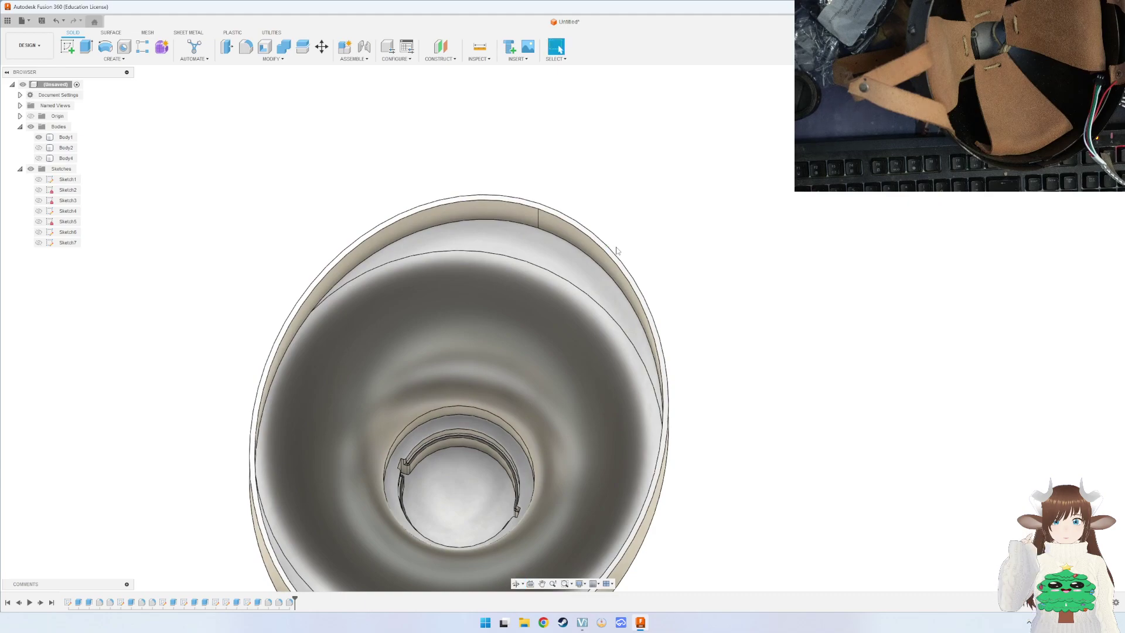
left_click(616, 250)
mouse_move(376, 233)
middle_mouse_down("shift")
mouse_move(406, 324)
mouse_move(394, 351)
mouse_move(379, 306)
mouse_move(412, 326)
mouse_move(472, 317)
mouse_move(482, 297)
mouse_move(460, 352)
mouse_move(422, 325)
mouse_move(408, 344)
mouse_move(409, 309)
mouse_move(363, 263)
mouse_move(326, 297)
mouse_move(395, 294)
mouse_move(392, 324)
mouse_move(455, 288)
mouse_move(445, 281)
mouse_move(476, 437)
middle_mouse_up("shift")
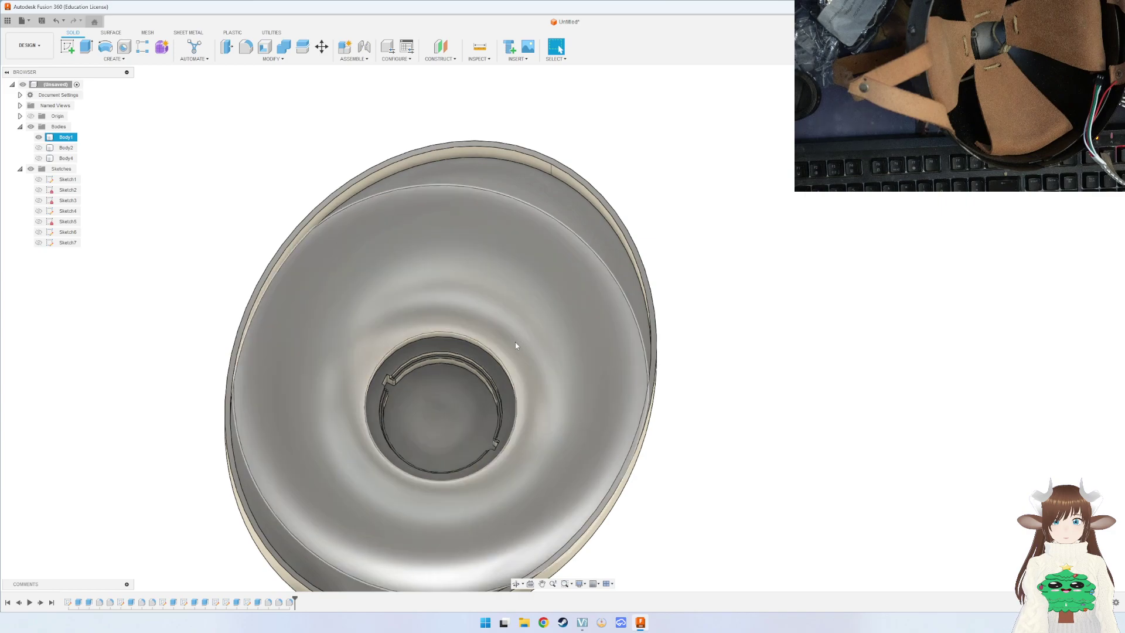
middle_click_drag(516, 345, 486, 432, "shift")
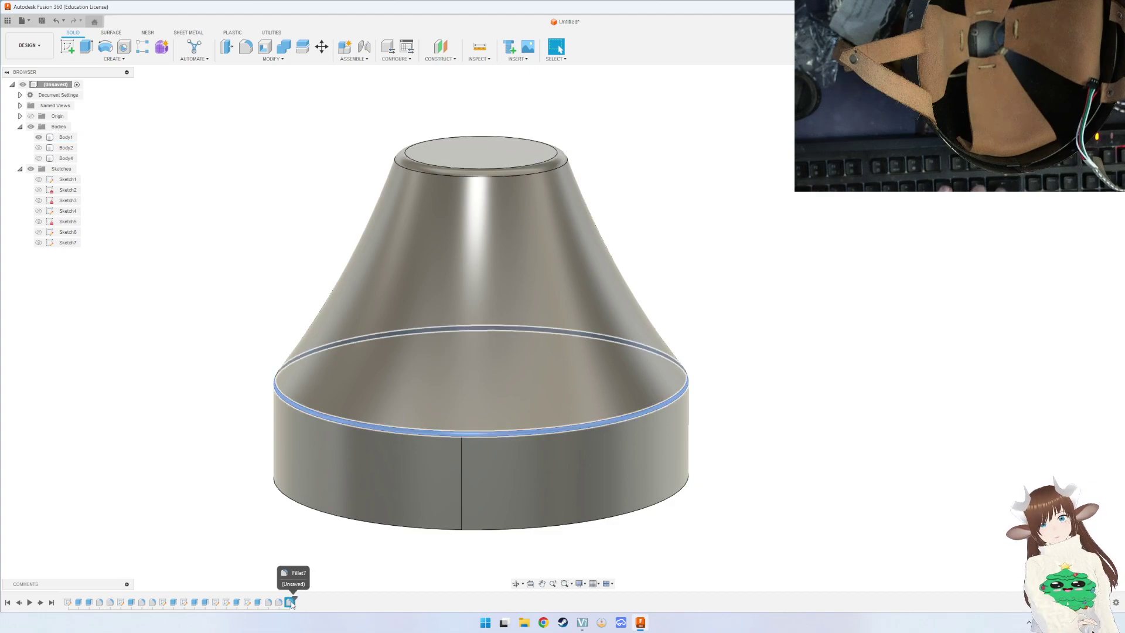
Roll the timeline back one feature and fillet where the post meets the base.
left_click_drag(295, 602, 263, 603)
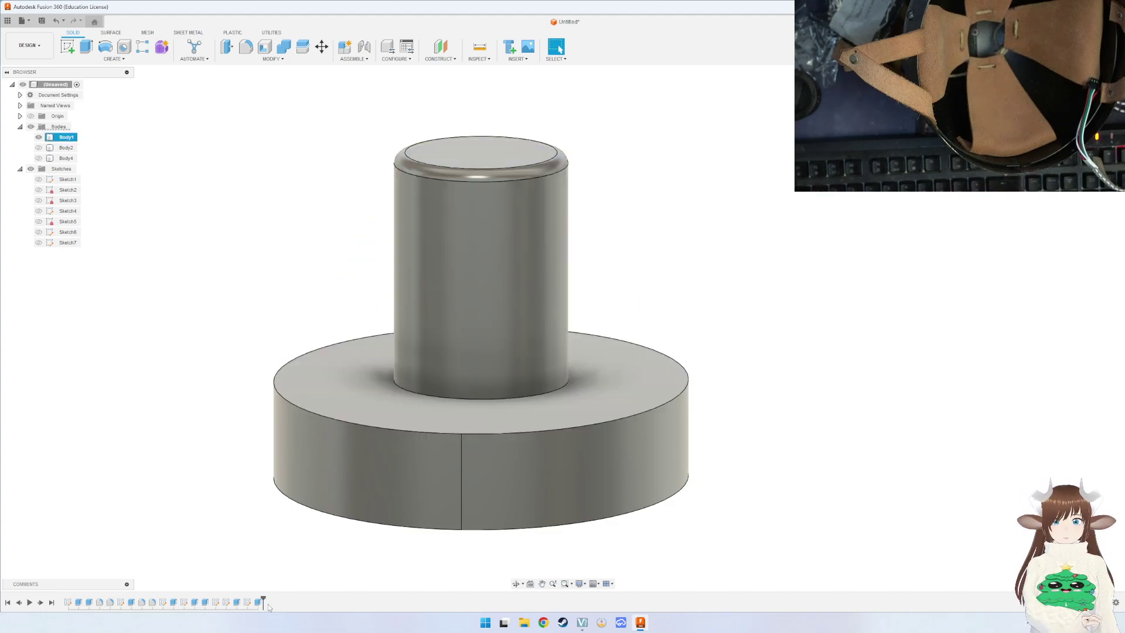
key("f")
left_click(490, 398)
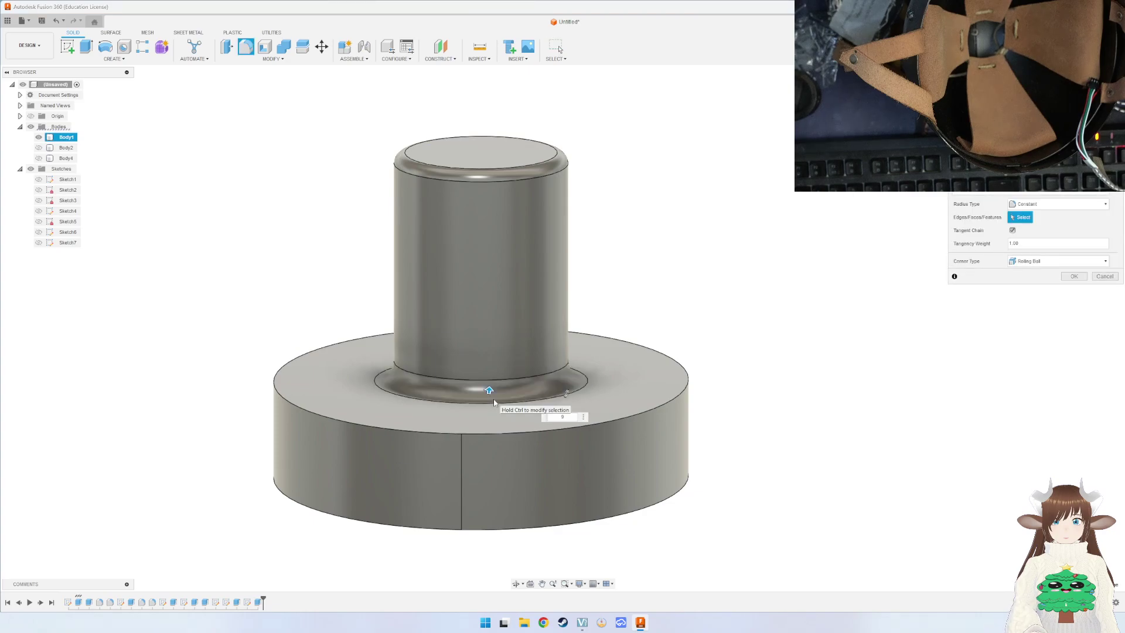
key("Return")
Fillet the inner edge of the underside hole, then inspect the cavity.
middle_click_drag(494, 403, 494, 246, "shift")
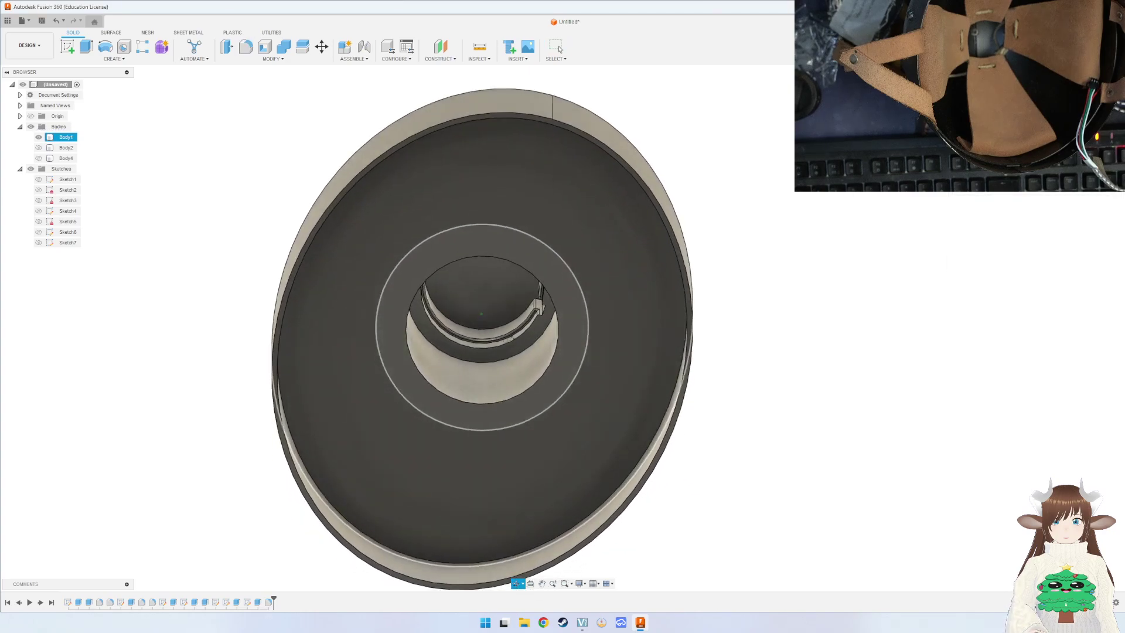
key("f")
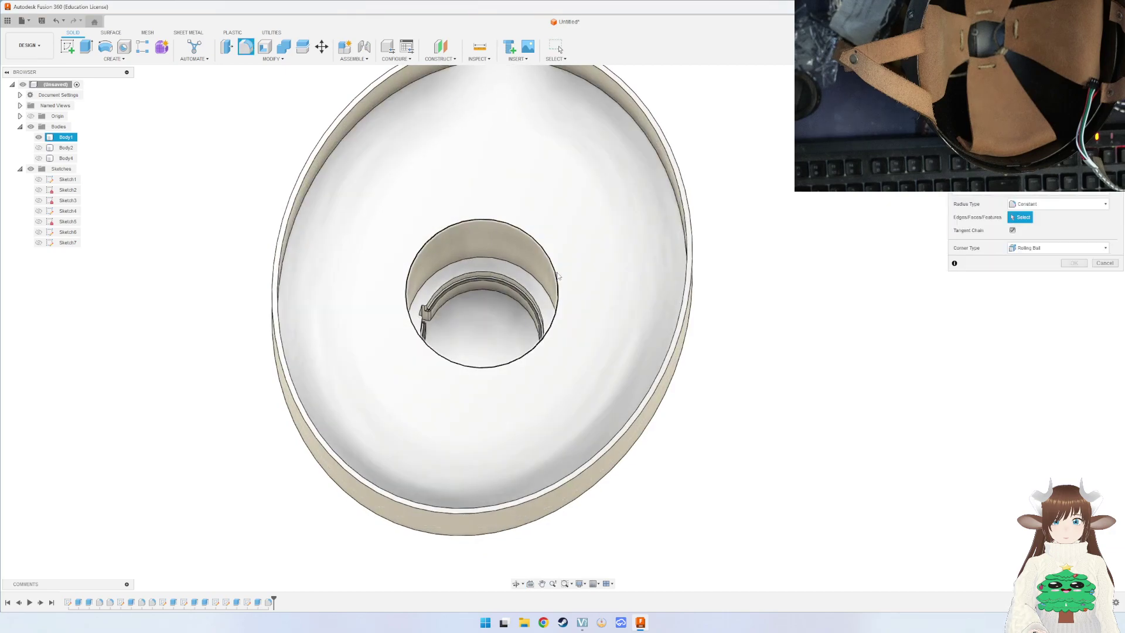
left_click(558, 277)
key("Return")
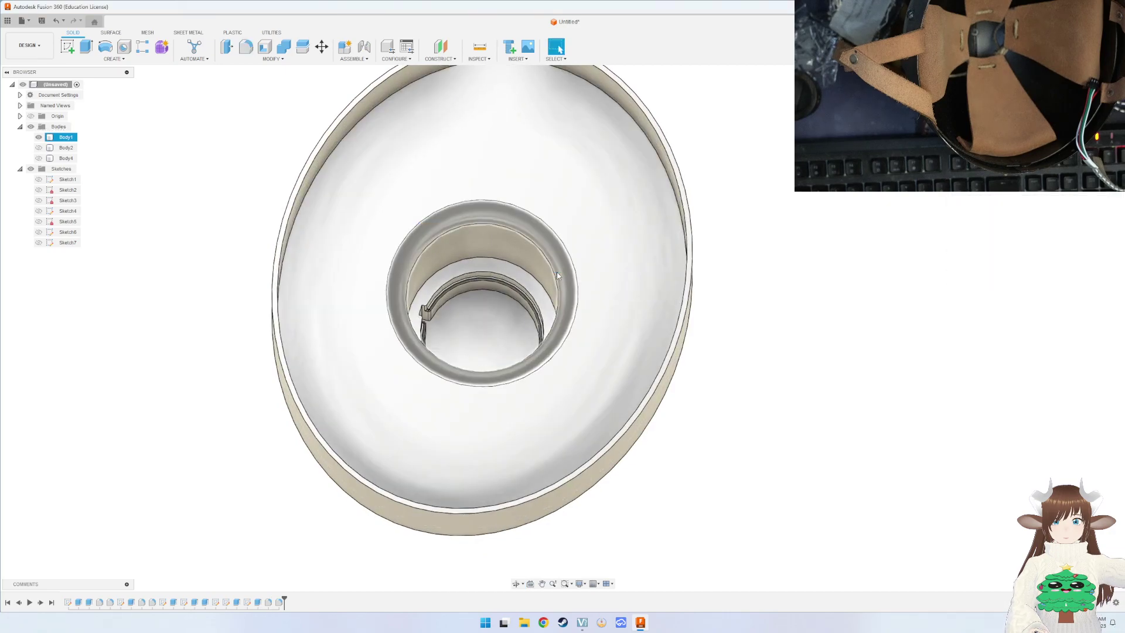
mouse_move(557, 271)
middle_mouse_down("shift")
mouse_move(557, 330)
mouse_move(431, 313)
mouse_move(280, 256)
mouse_move(270, 230)
middle_mouse_up("shift")
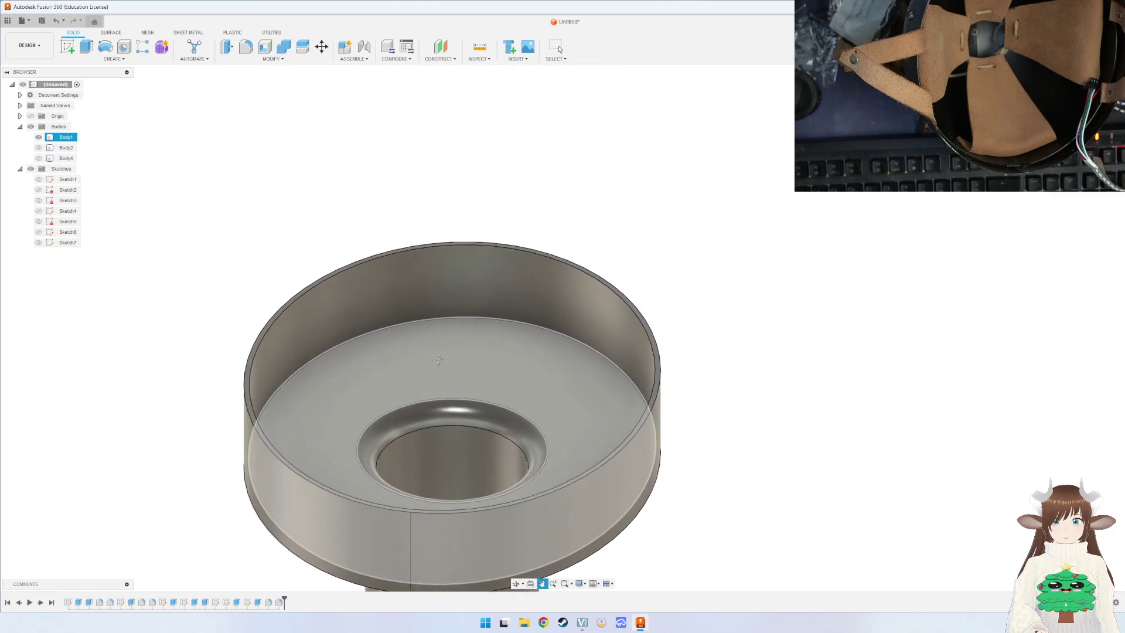
mouse_move(270, 230)
middle_mouse_down("shift")
mouse_move(500, 378)
mouse_move(500, 481)
mouse_move(482, 452)
middle_mouse_up("shift")
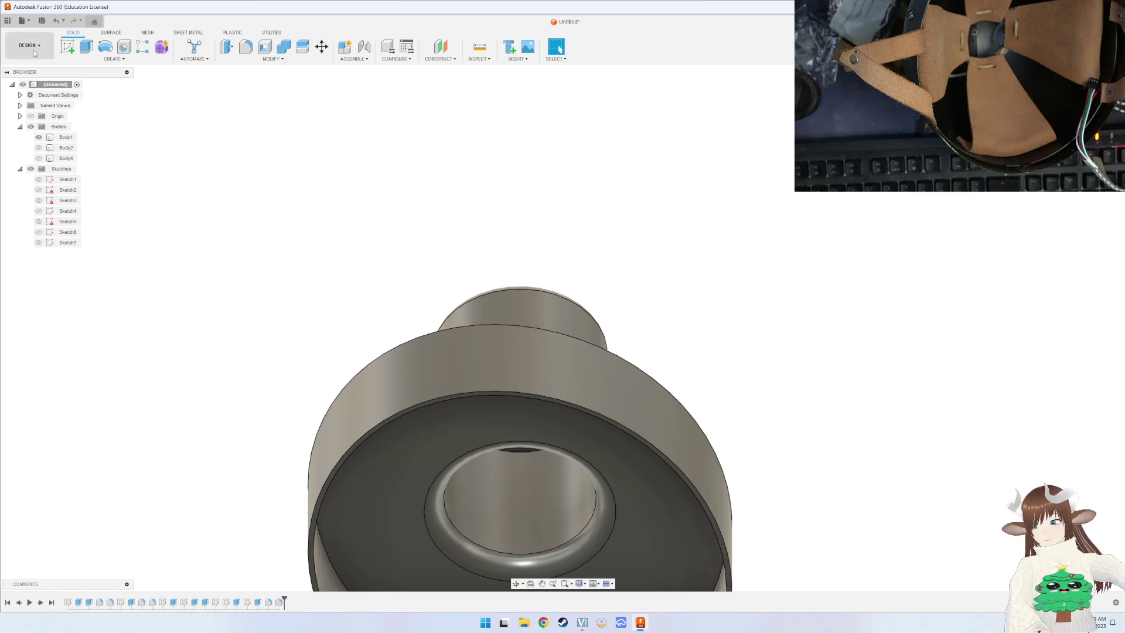
With the cup-shaped underside in view and the selection cleared, begin a new sketch.
mouse_move(267, 200)
middle_mouse_down("shift")
mouse_move(615, 334)
mouse_move(616, 293)
mouse_move(533, 384)
mouse_move(568, 447)
mouse_move(583, 392)
mouse_move(399, 192)
middle_mouse_up("shift")
key("Escape")
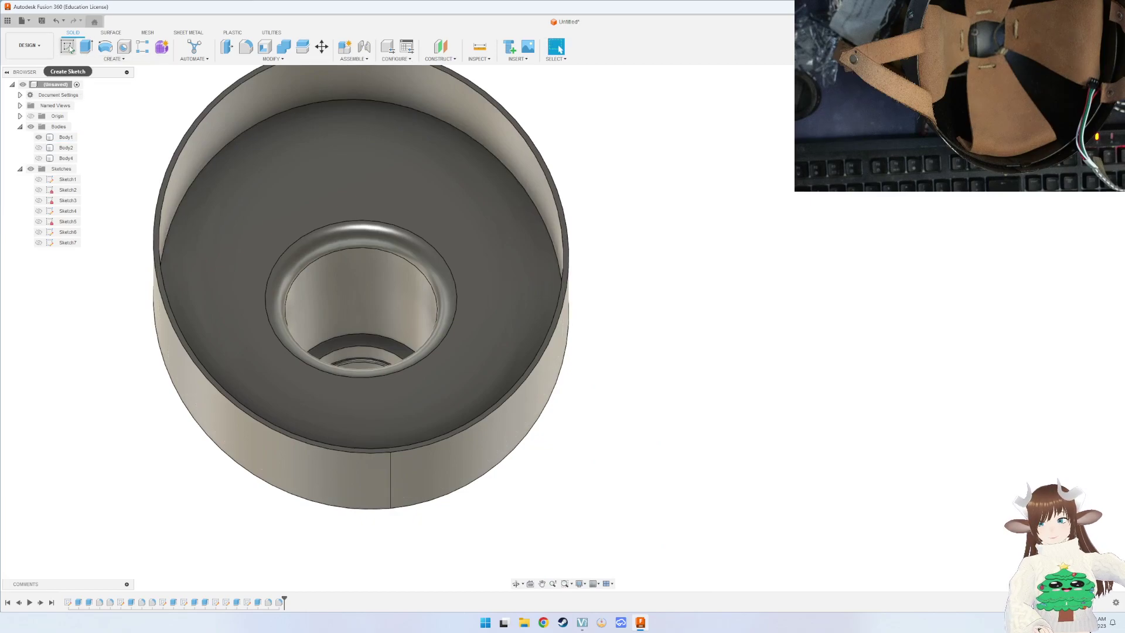
left_click(69, 48)
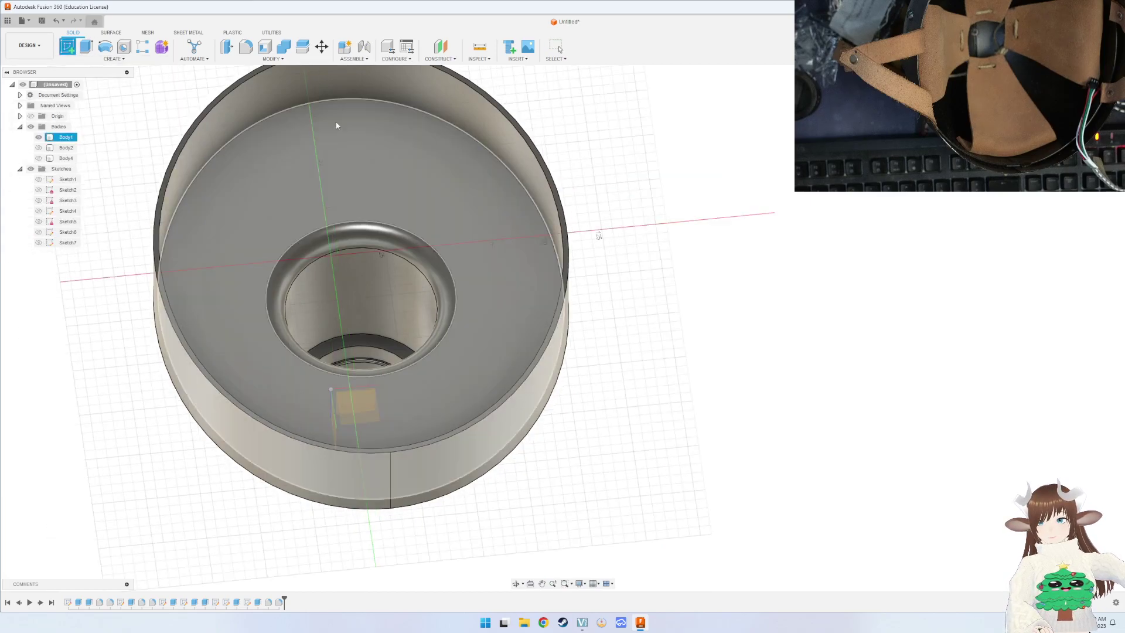
Place the sketch on the cavity's flat face and recentre the view.
left_click(377, 151)
middle_click_drag(499, 252, 450, 256)
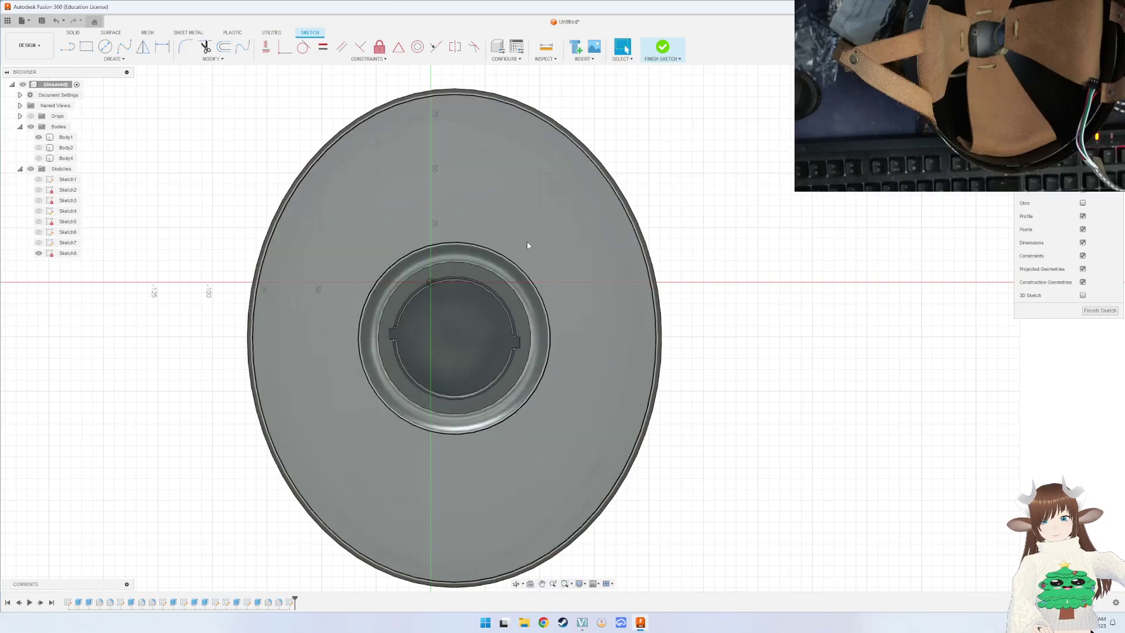
key("c")
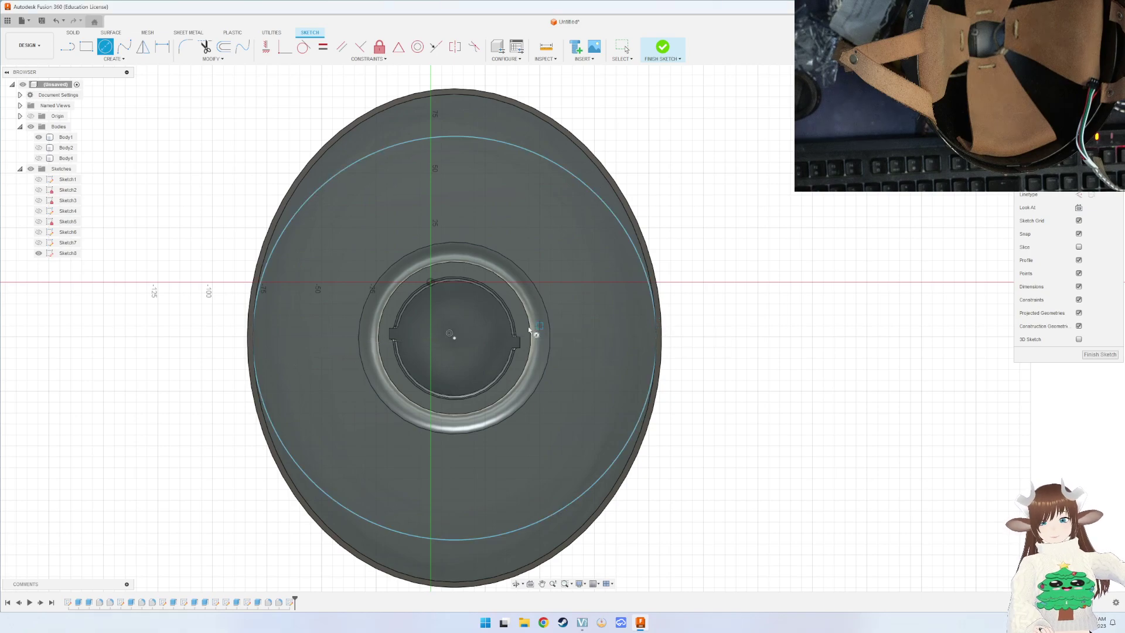
middle_click_drag(483, 329, 495, 315, "shift")
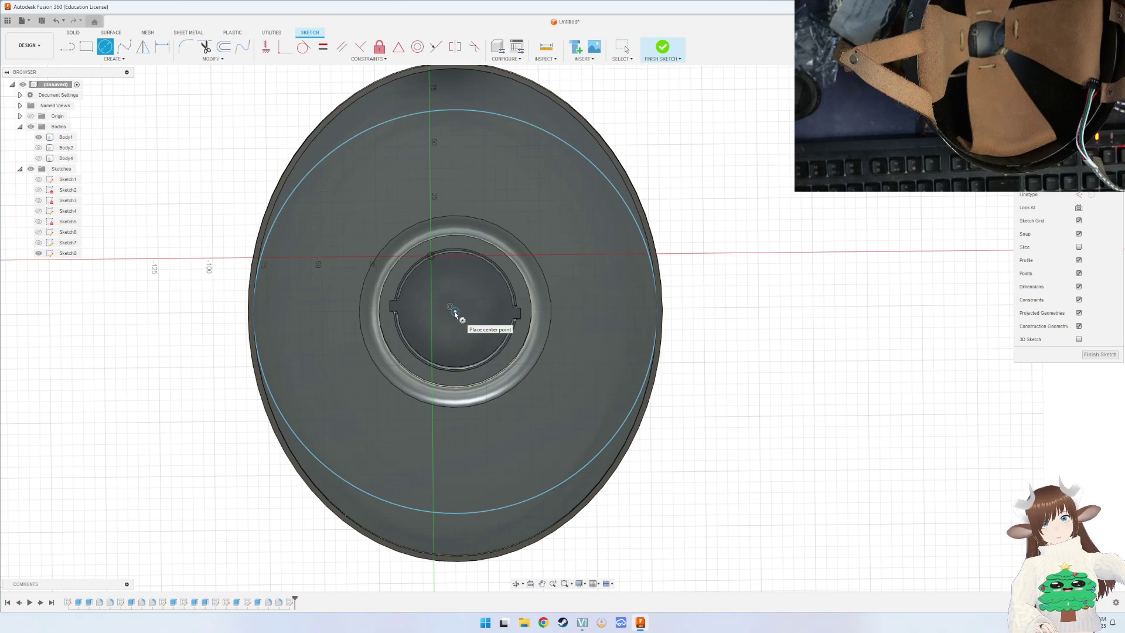
Abandon a trial line and start a small circle above-right of the central hole.
key("l")
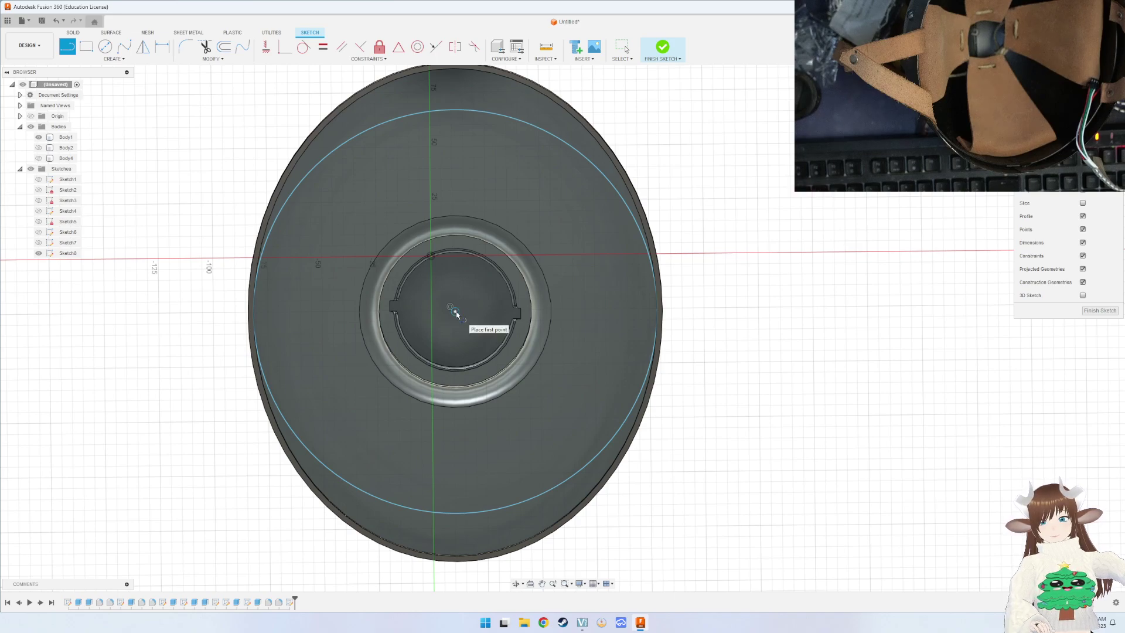
left_click(456, 311)
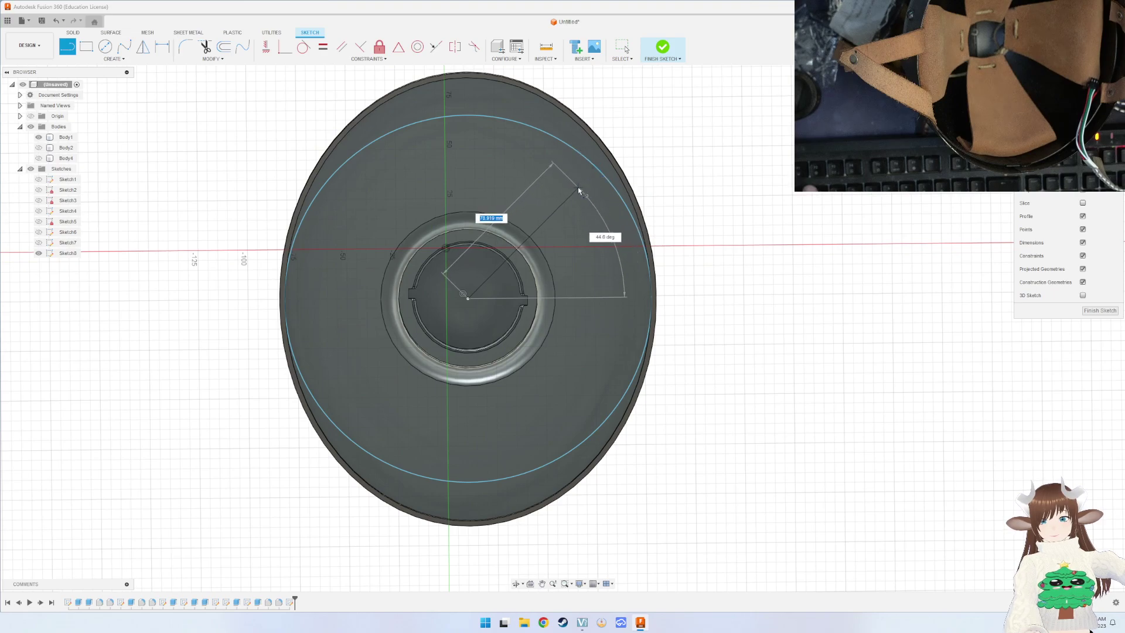
key("Escape")
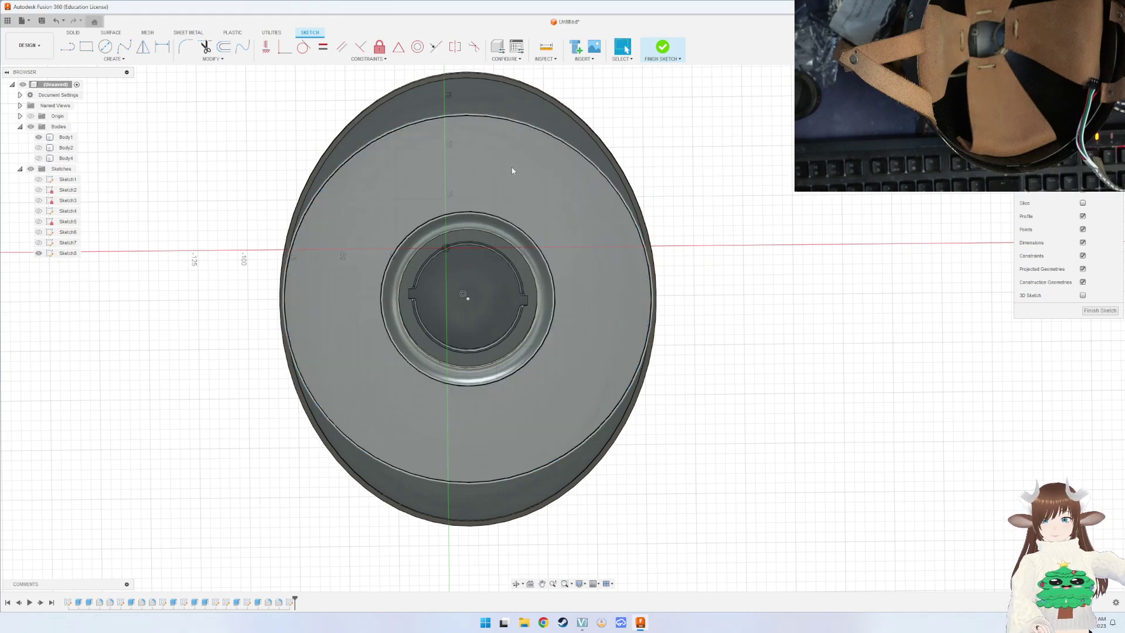
left_click(511, 170)
left_click(114, 50)
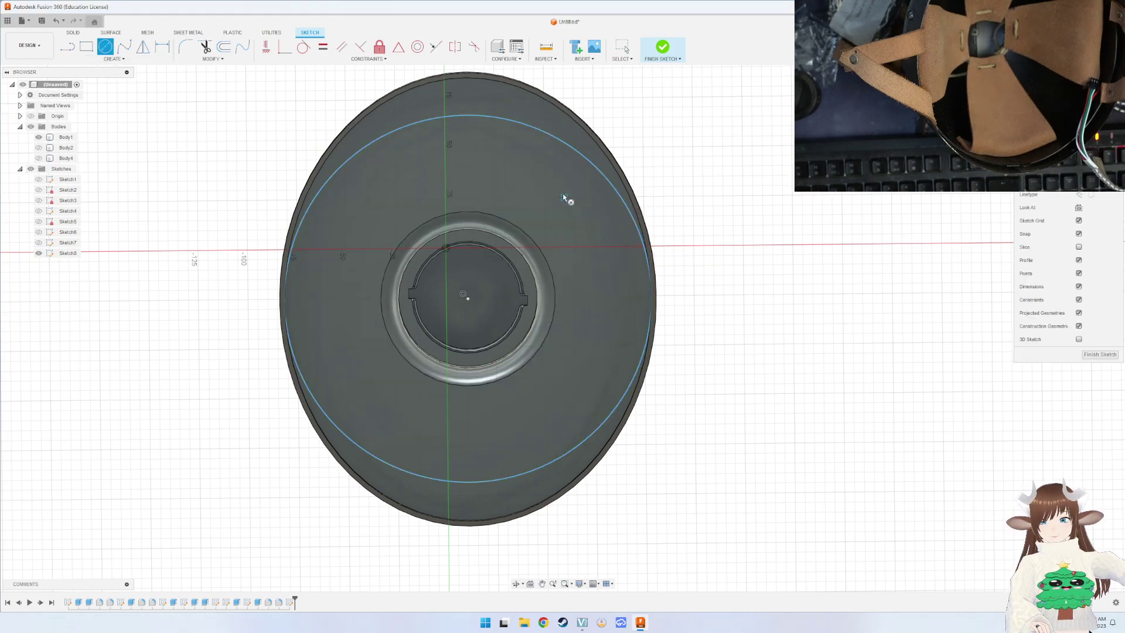
left_click(564, 198)
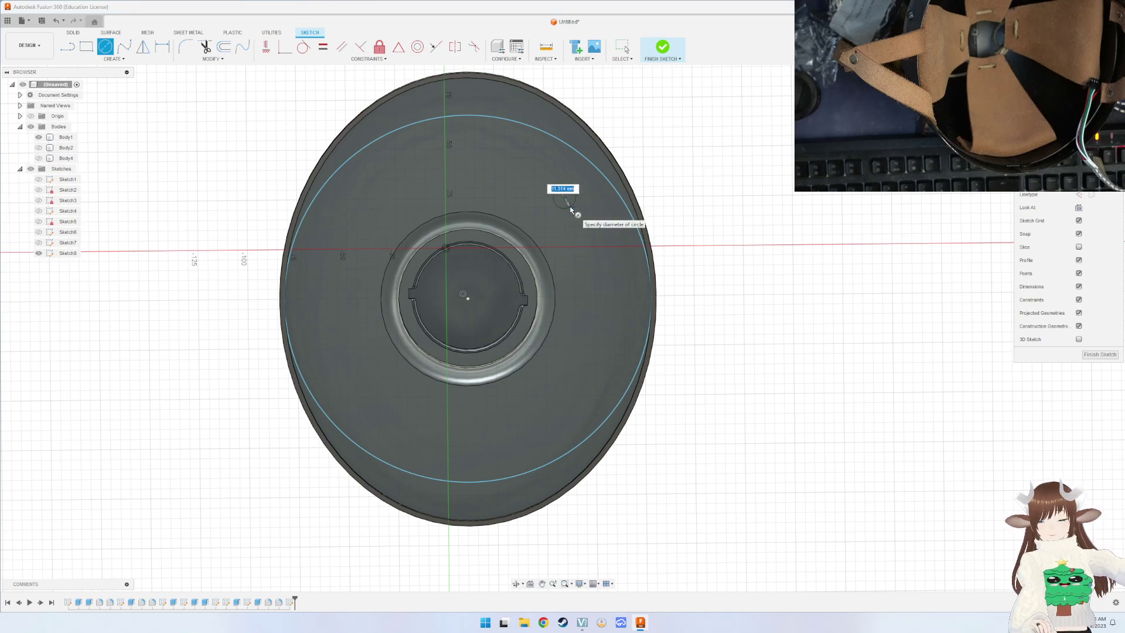
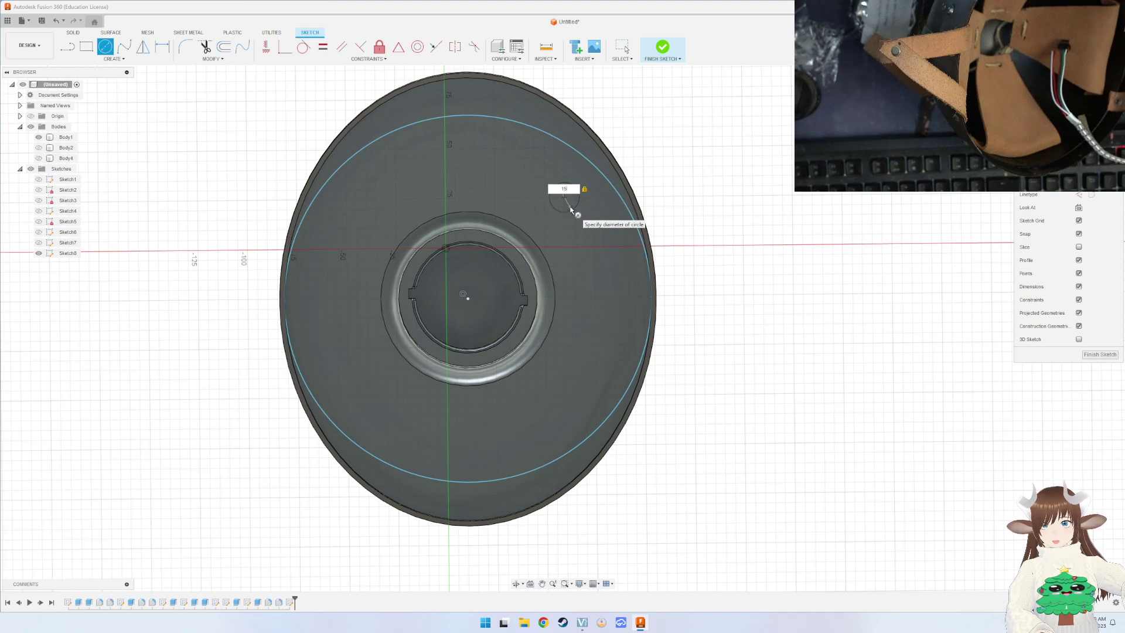
Finish the 15 mm circle sketch and extrude it as a cut through the disc.
key("Return")
key("Escape")
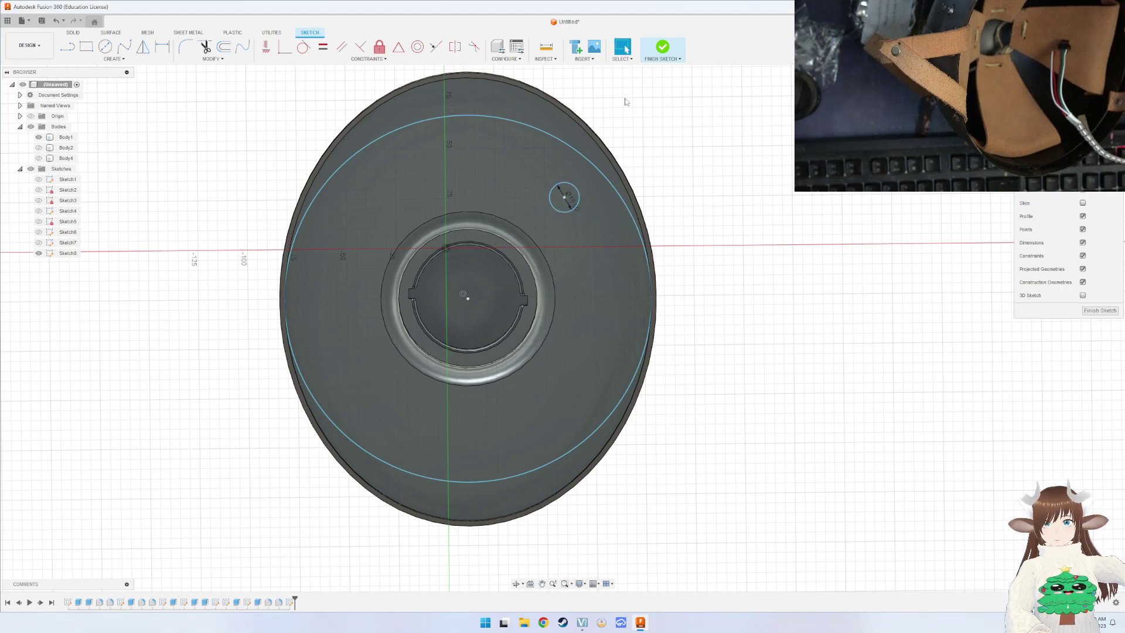
left_click(666, 55)
key("e")
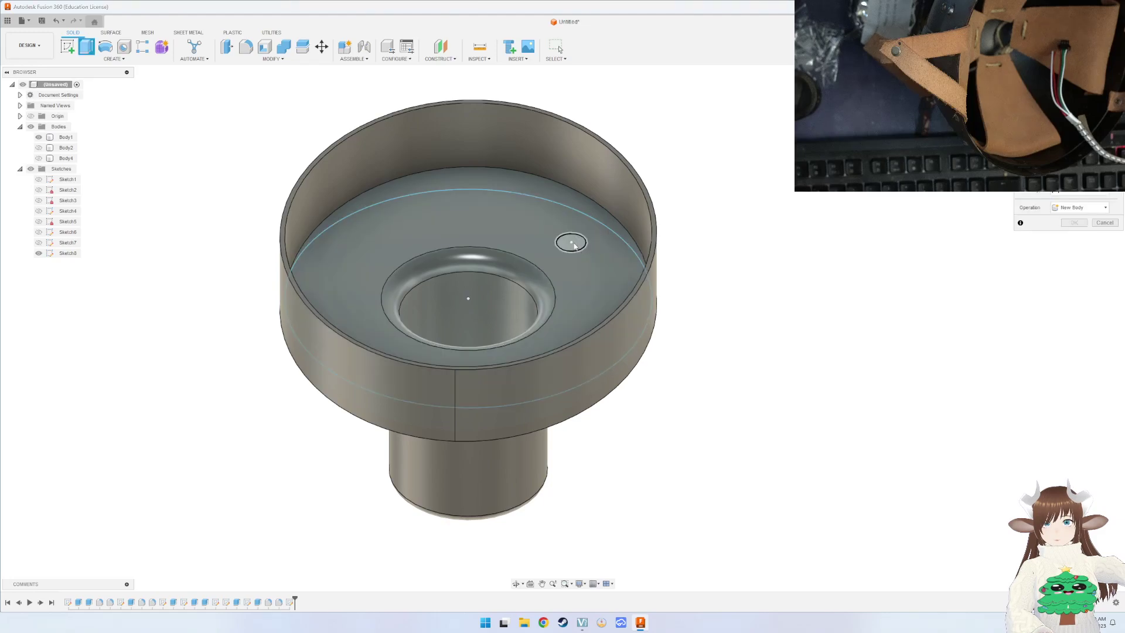
left_click(573, 244)
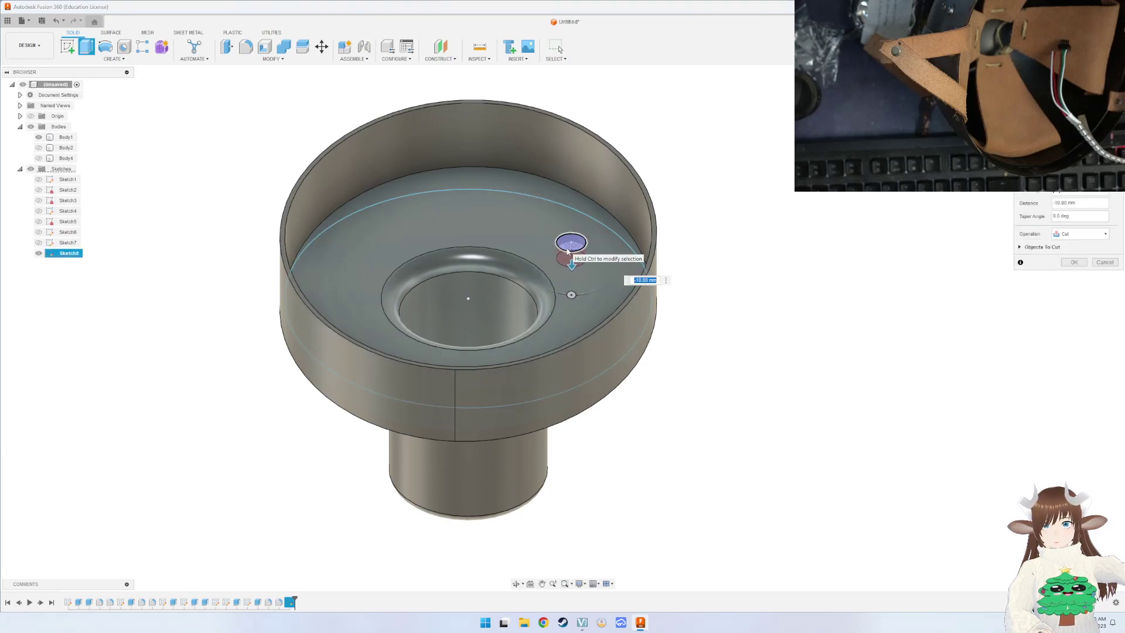
left_click_drag(574, 246, 567, 252)
key("Return")
Start a fillet on the new hole's edge.
mouse_move(586, 273)
middle_mouse_down("shift")
mouse_move(593, 230)
mouse_move(523, 396)
middle_mouse_up("shift")
key("f")
left_click(590, 217)
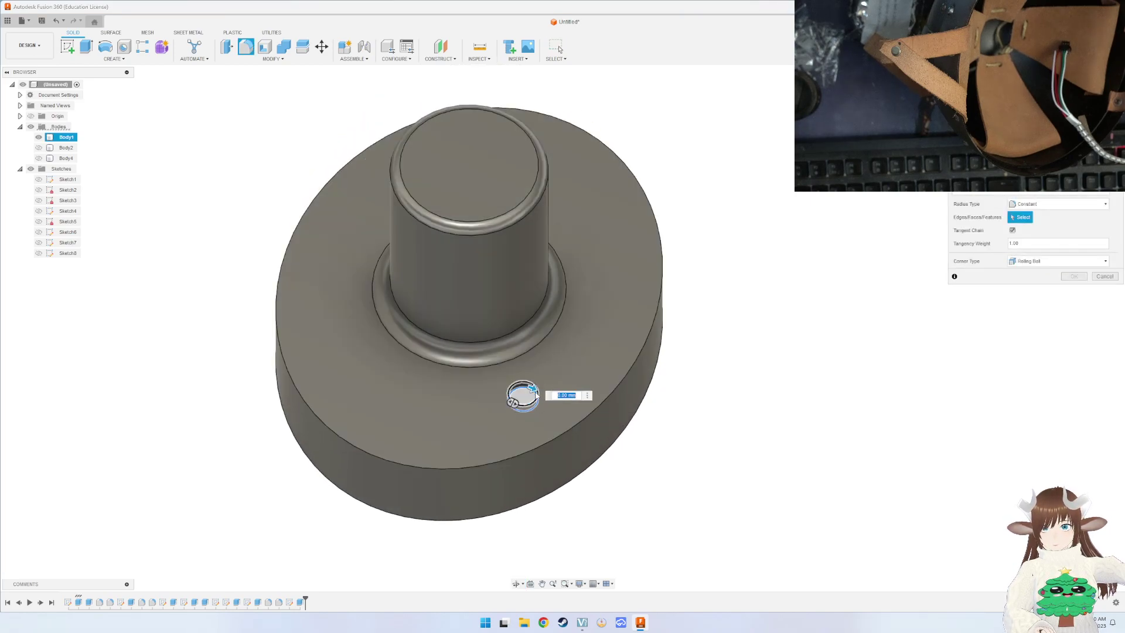
Round the hole's edge with a 2.5 mm fillet.
type("2.5")
key("Return")
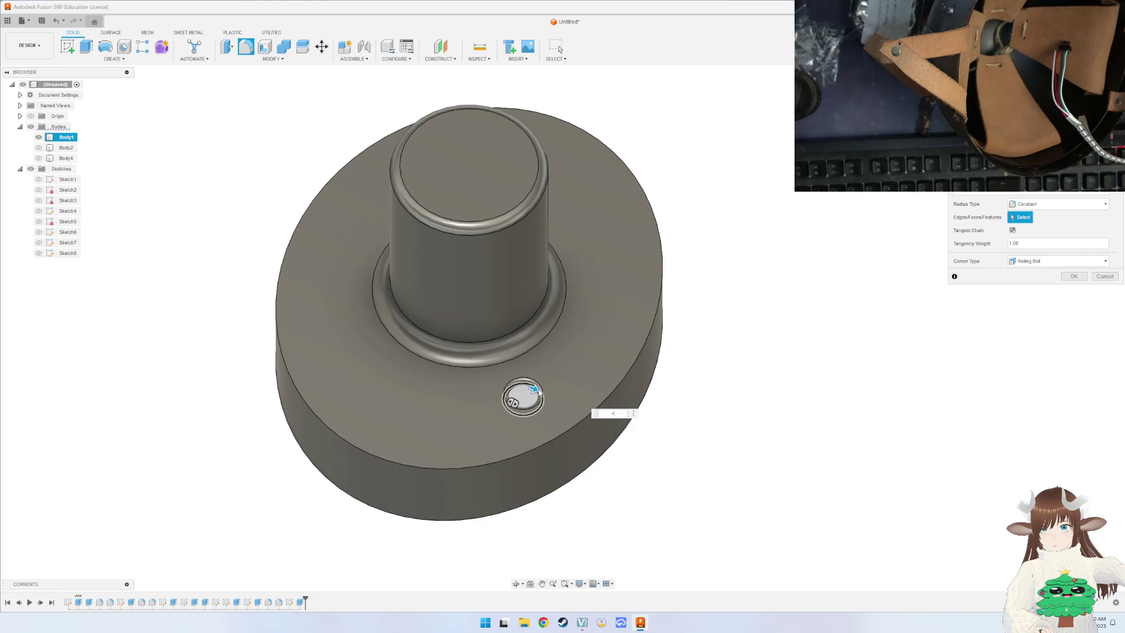
key("BackSpace")
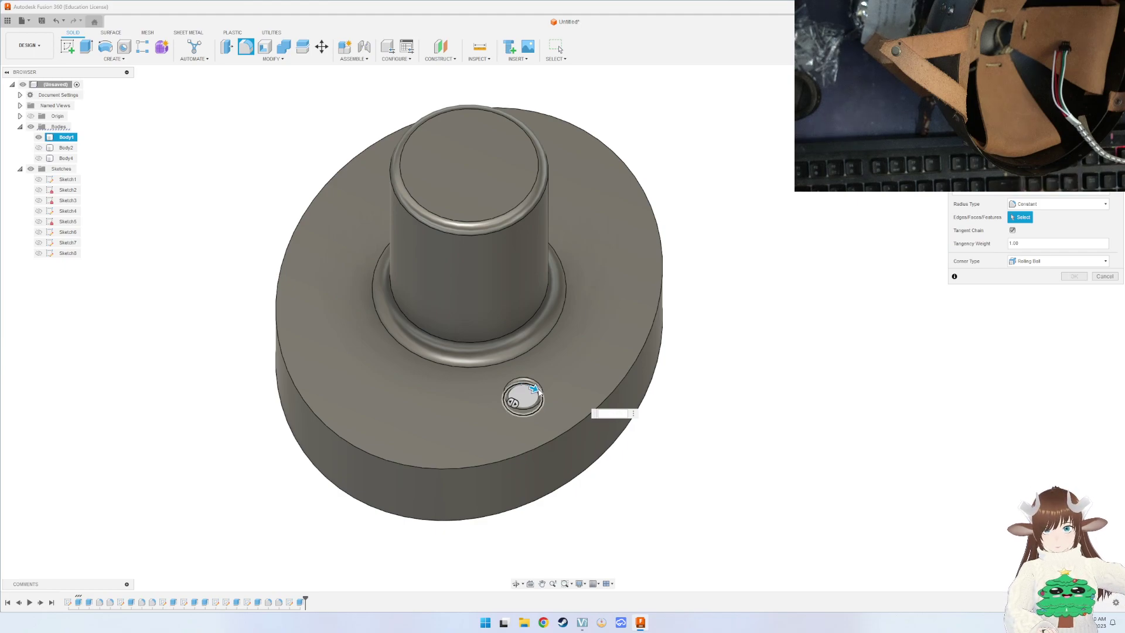
type("2.5")
key("Return")
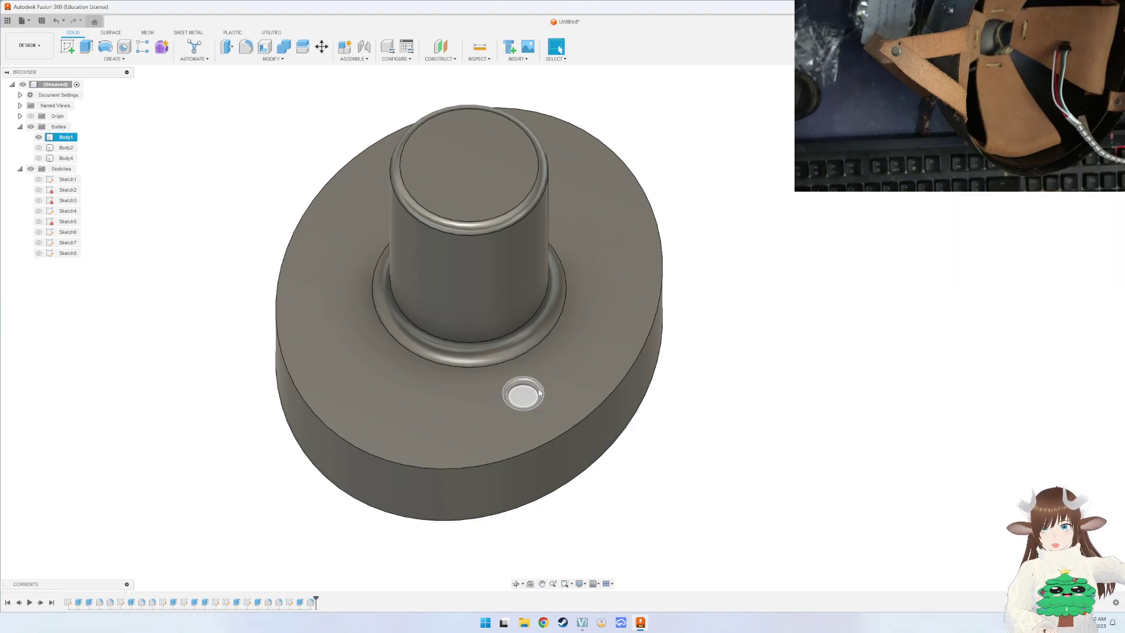
scroll(534, 392, "down", 3)
scroll(538, 395, "down", 2)
scroll(538, 395, "up", 3)
mouse_move(545, 423)
middle_mouse_down("shift")
mouse_move(607, 369)
mouse_move(597, 363)
middle_mouse_up("shift")
Fillet the base's top outer edge at 2 mm.
key("f")
left_click(300, 308)
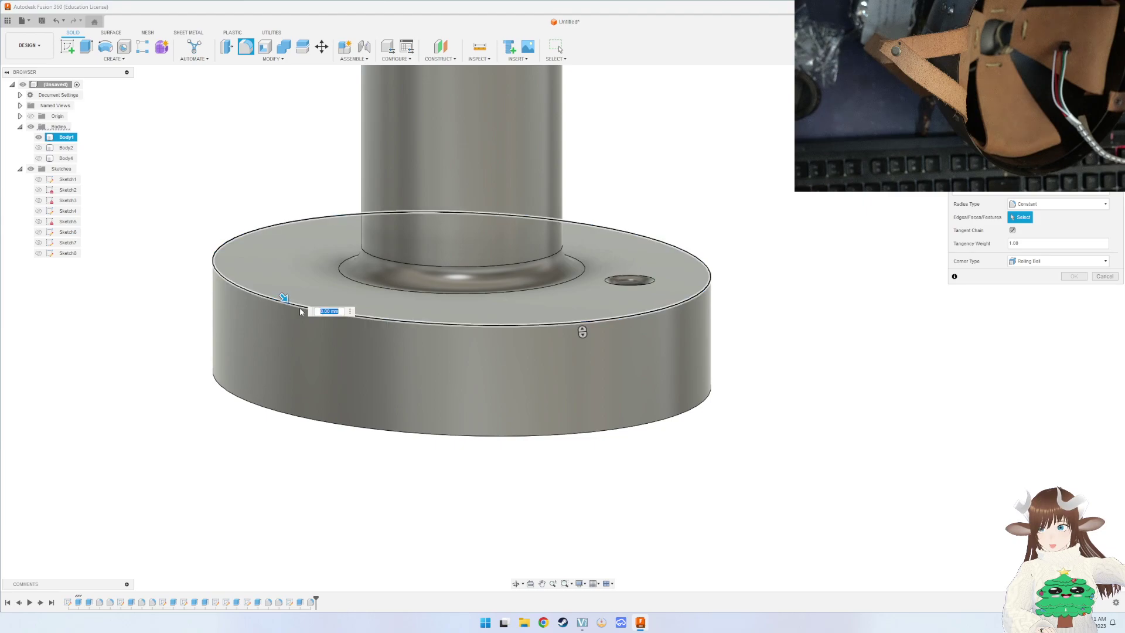
type("2")
key("Return")
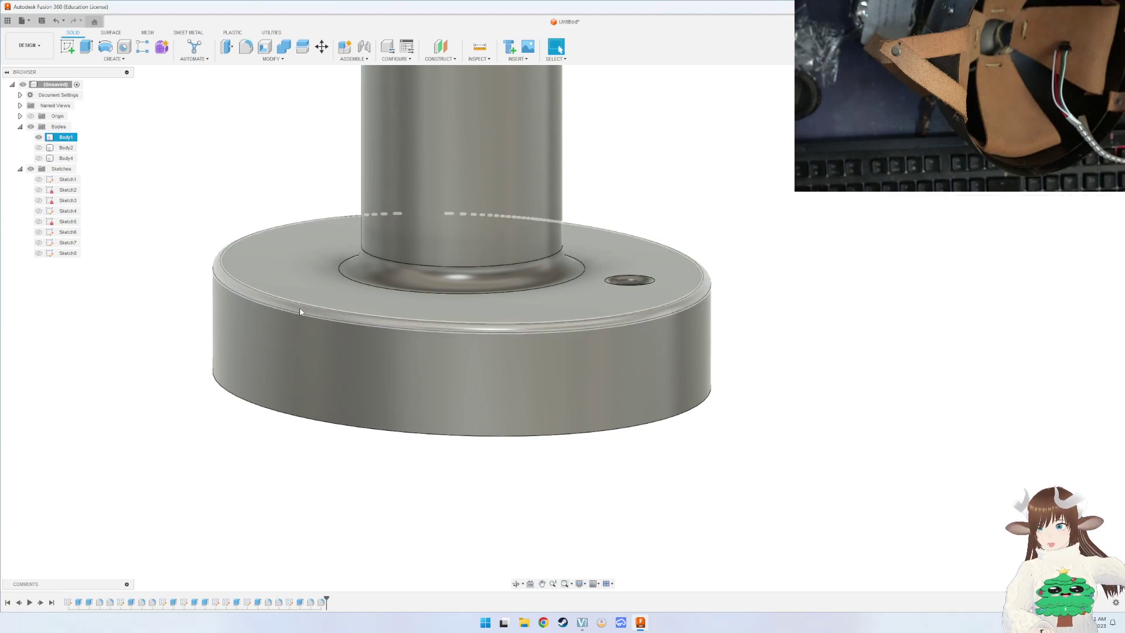
Start a fillet on the underside rim, cancel it and clear the selection.
middle_click_drag(409, 335, 432, 166, "shift")
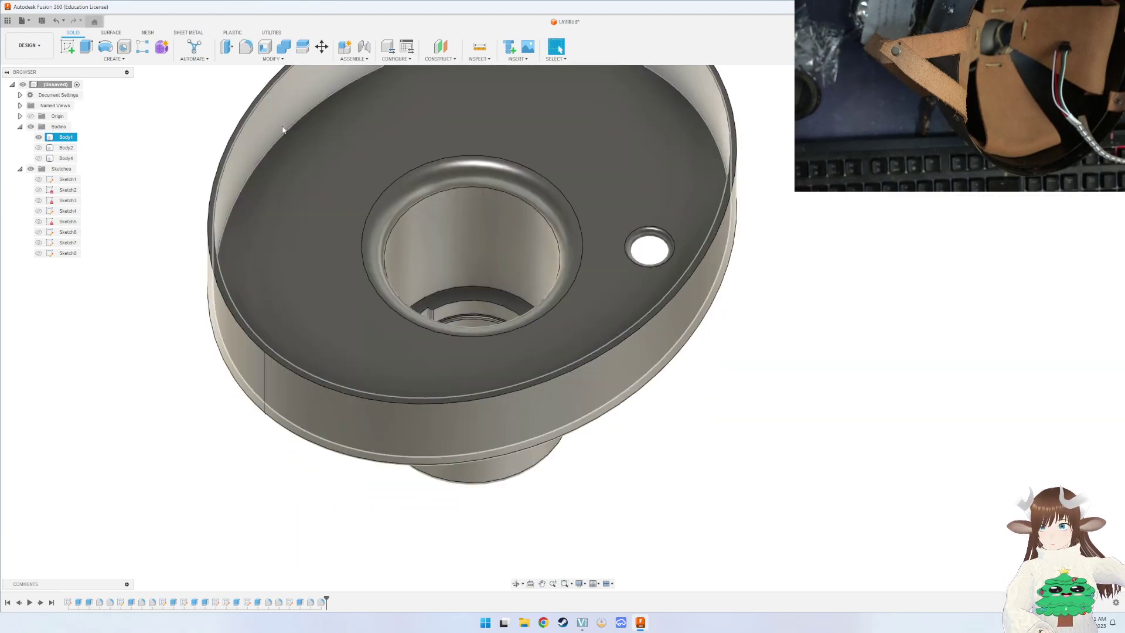
key("f")
left_click(280, 141)
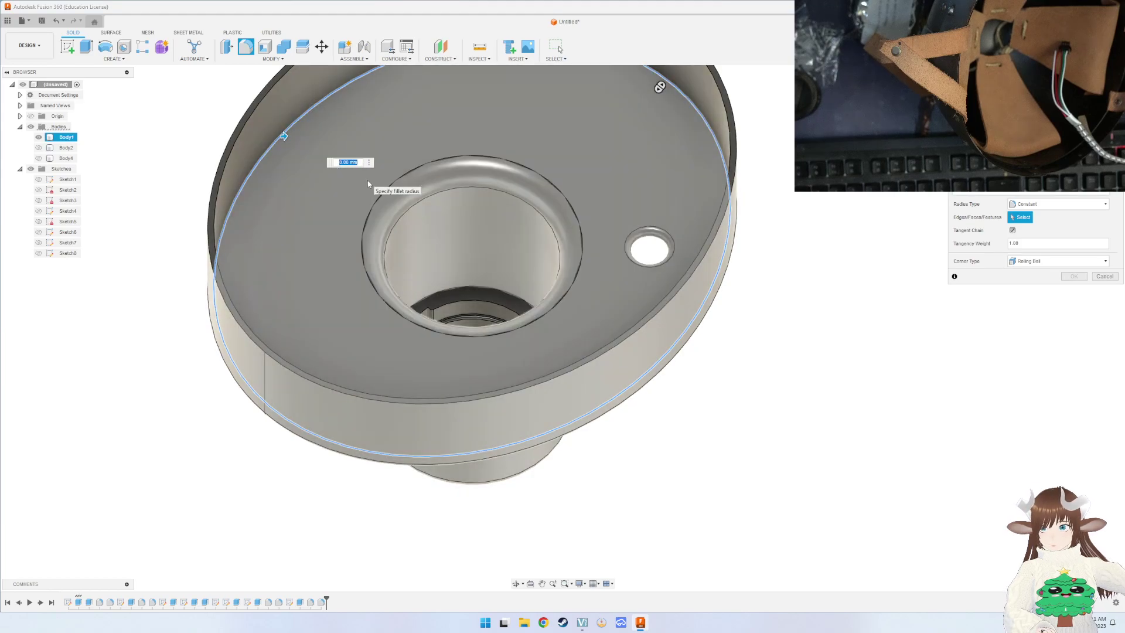
key("Escape")
mouse_move(368, 184)
middle_mouse_down("shift")
mouse_move(635, 336)
mouse_move(571, 453)
mouse_move(610, 314)
middle_mouse_up("shift")
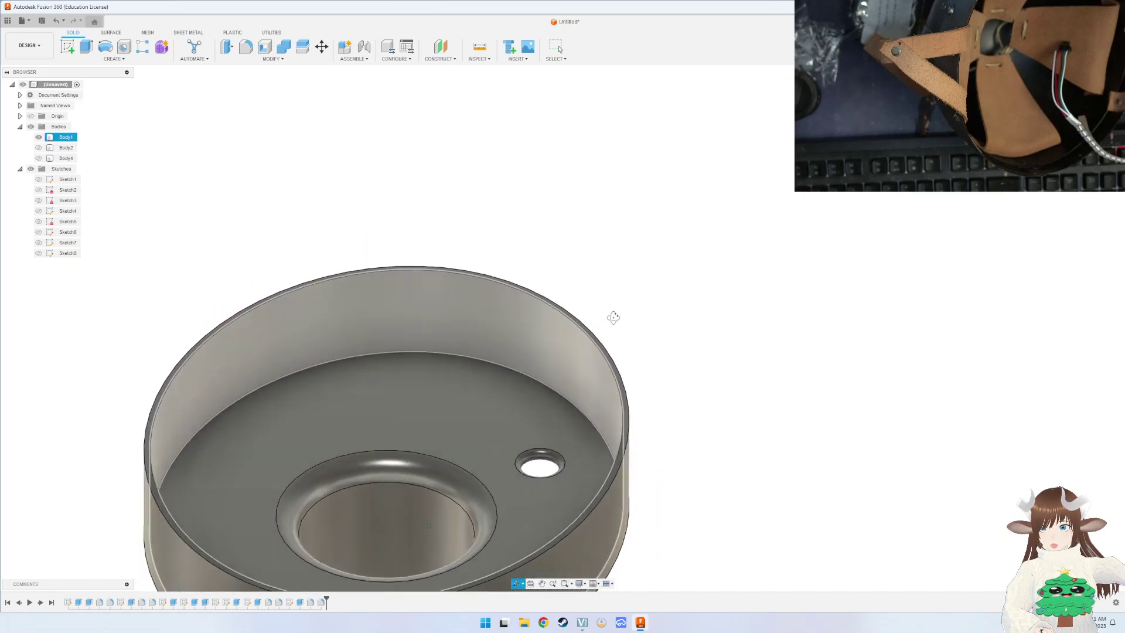
key("Escape")
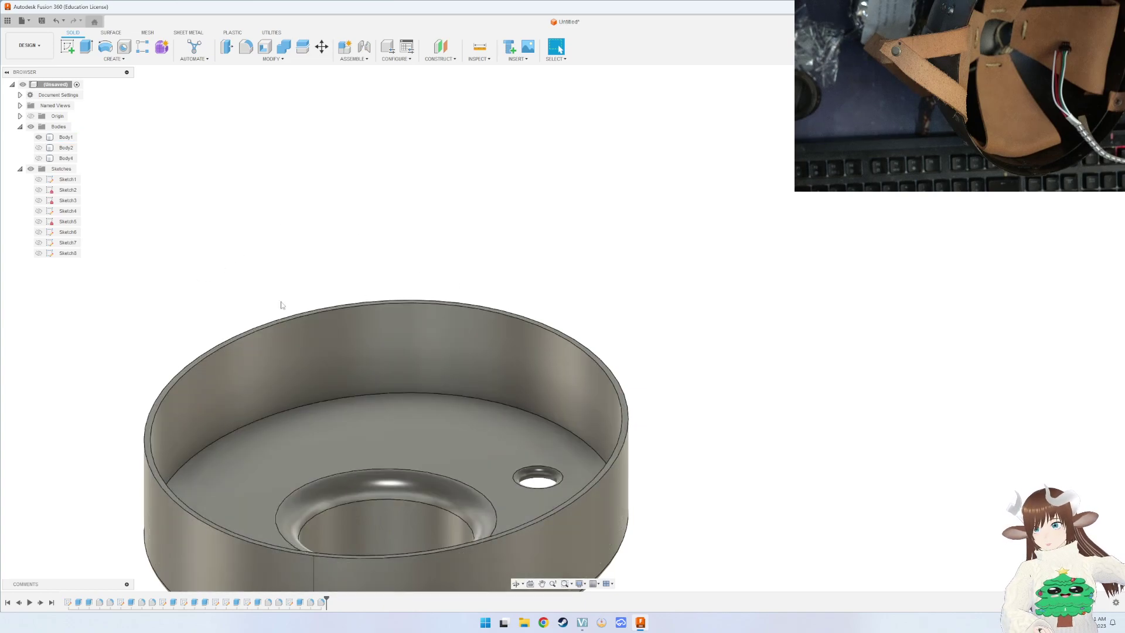
Orbit around the part to inspect the filleted hole, top face and hollow underside.
mouse_move(666, 429)
middle_mouse_down("shift")
mouse_move(647, 321)
mouse_move(638, 369)
mouse_move(638, 389)
mouse_move(676, 279)
mouse_move(640, 345)
mouse_move(500, 311)
mouse_move(476, 331)
mouse_move(466, 417)
mouse_move(473, 295)
mouse_move(454, 409)
middle_mouse_up("shift")
left_click(454, 408)
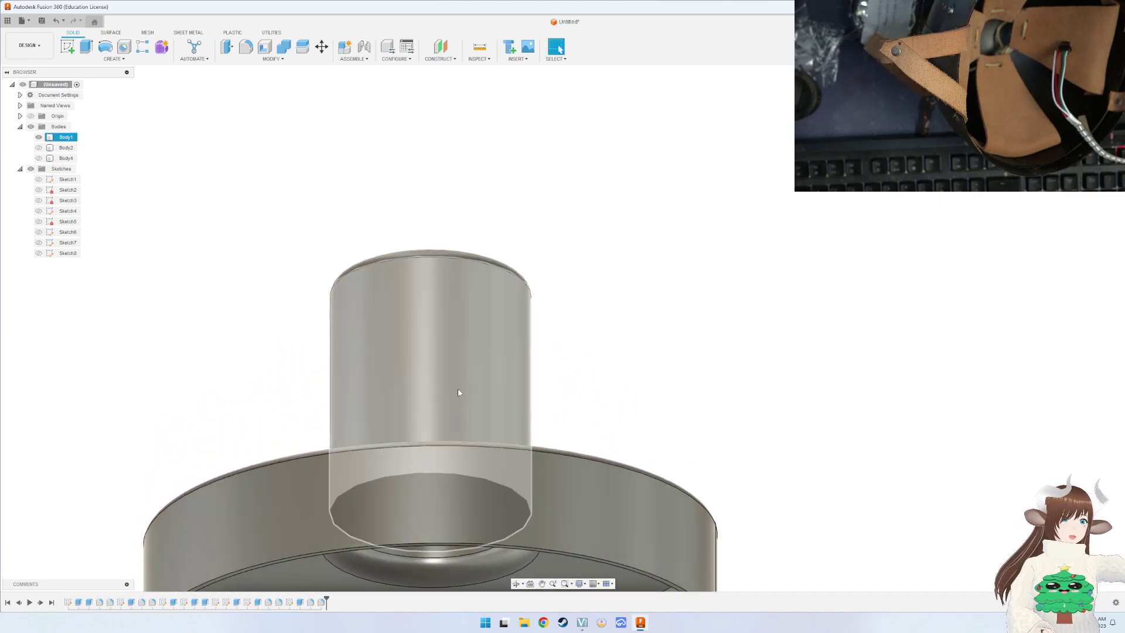
key("Escape")
mouse_move(603, 429)
middle_mouse_down("shift")
mouse_move(589, 484)
mouse_move(476, 412)
mouse_move(598, 256)
mouse_move(508, 447)
mouse_move(477, 389)
mouse_move(447, 402)
mouse_move(529, 321)
mouse_move(620, 472)
mouse_move(728, 447)
mouse_move(701, 323)
mouse_move(719, 282)
middle_mouse_up("shift")
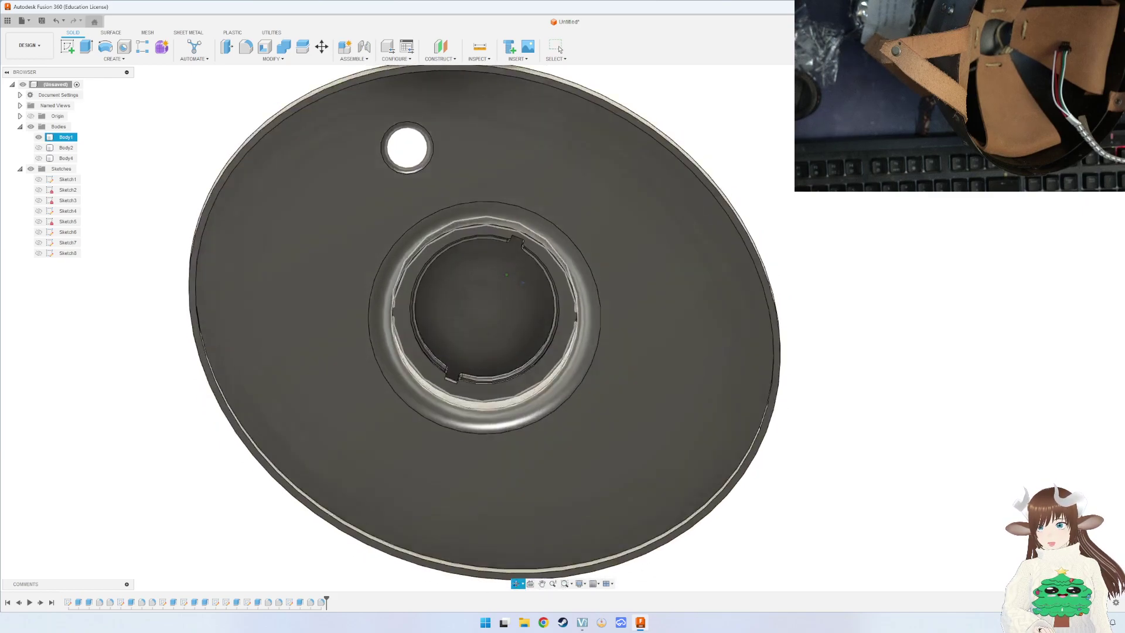
mouse_move(501, 343)
middle_mouse_down("shift")
mouse_move(518, 328)
mouse_move(503, 342)
mouse_move(510, 319)
mouse_move(441, 311)
middle_mouse_up("shift")
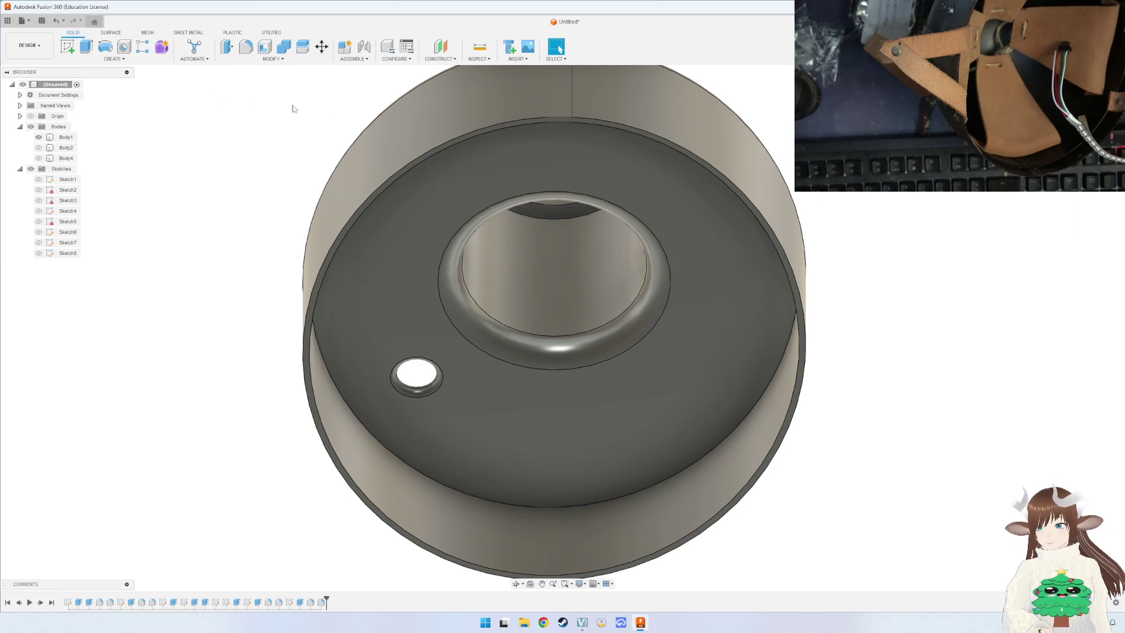
middle_click_drag(294, 109, 526, 138, "shift")
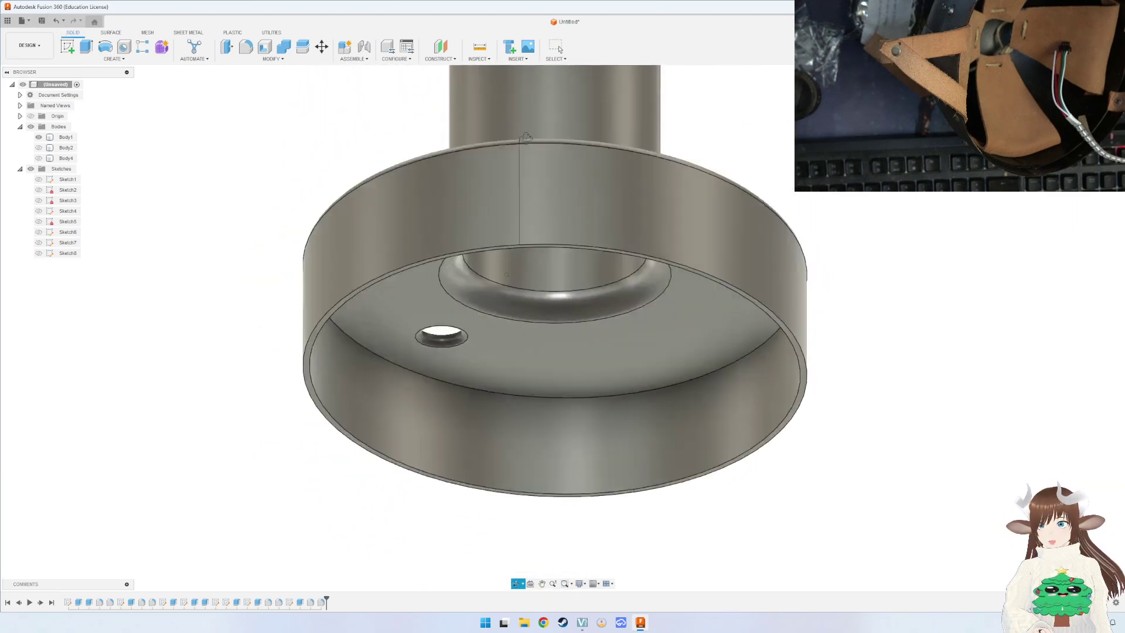
middle_click_drag(526, 137, 526, 71, "shift")
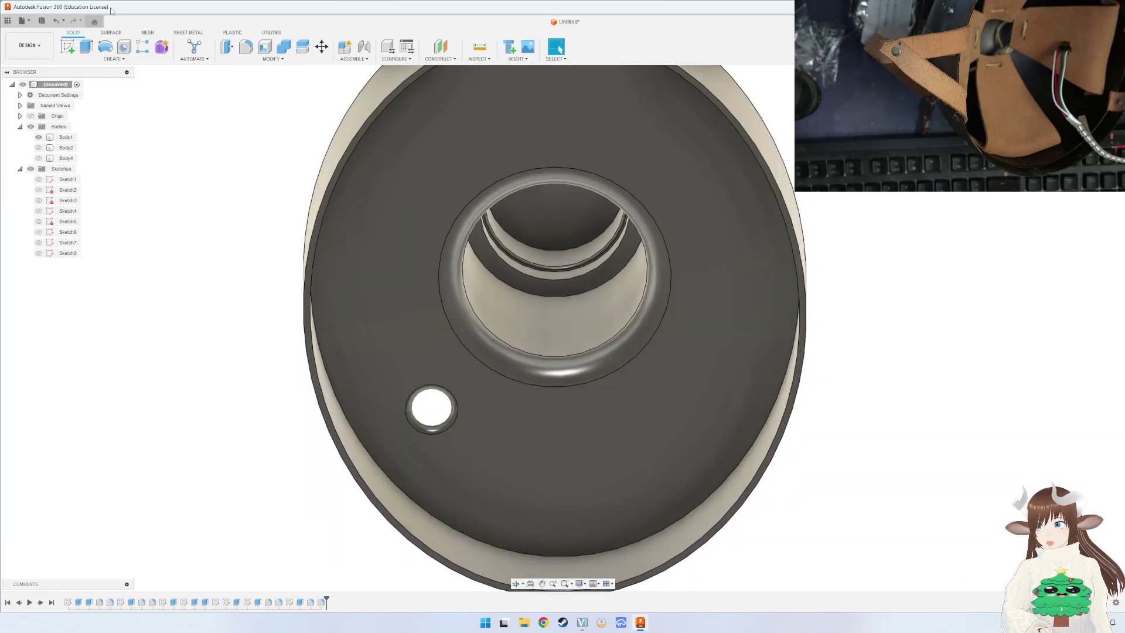
left_click(23, 20)
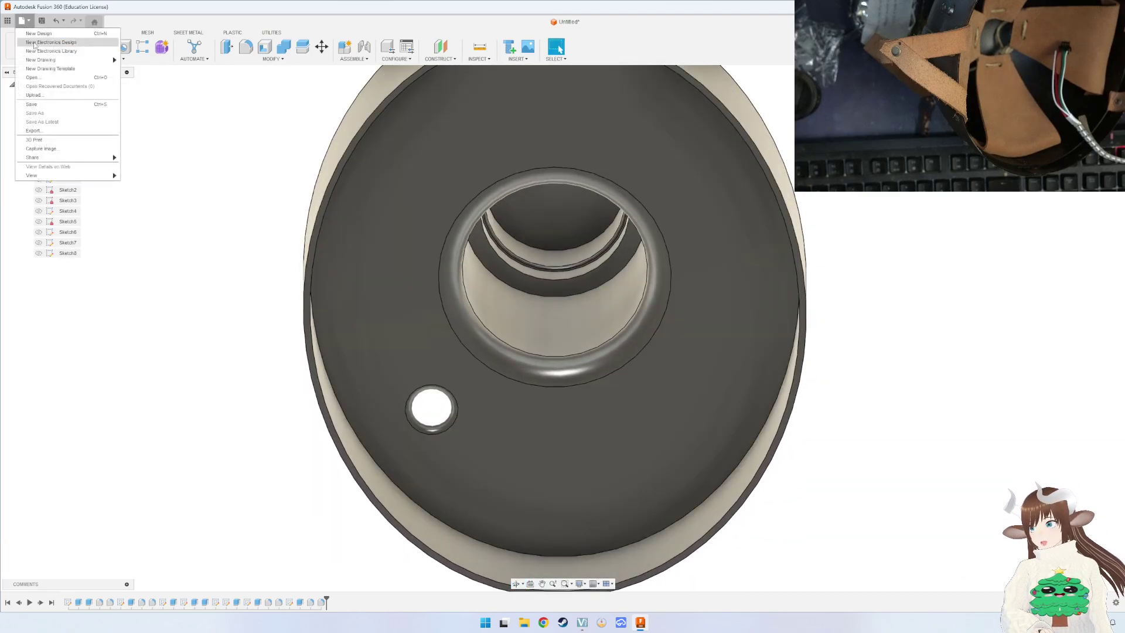
left_click(64, 139)
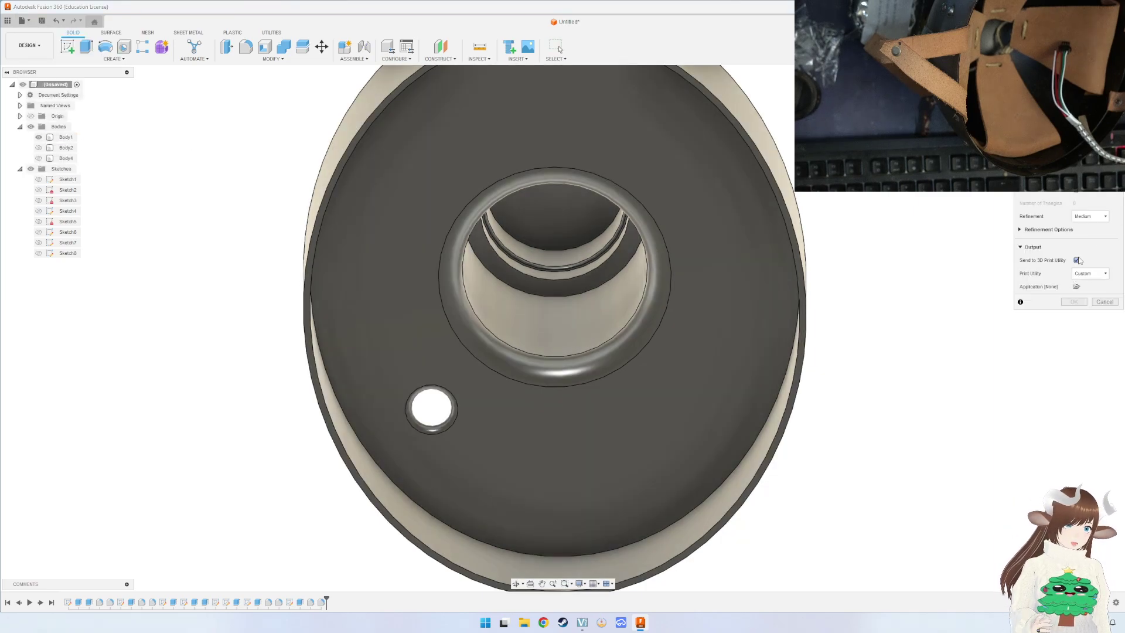
left_click(1085, 219)
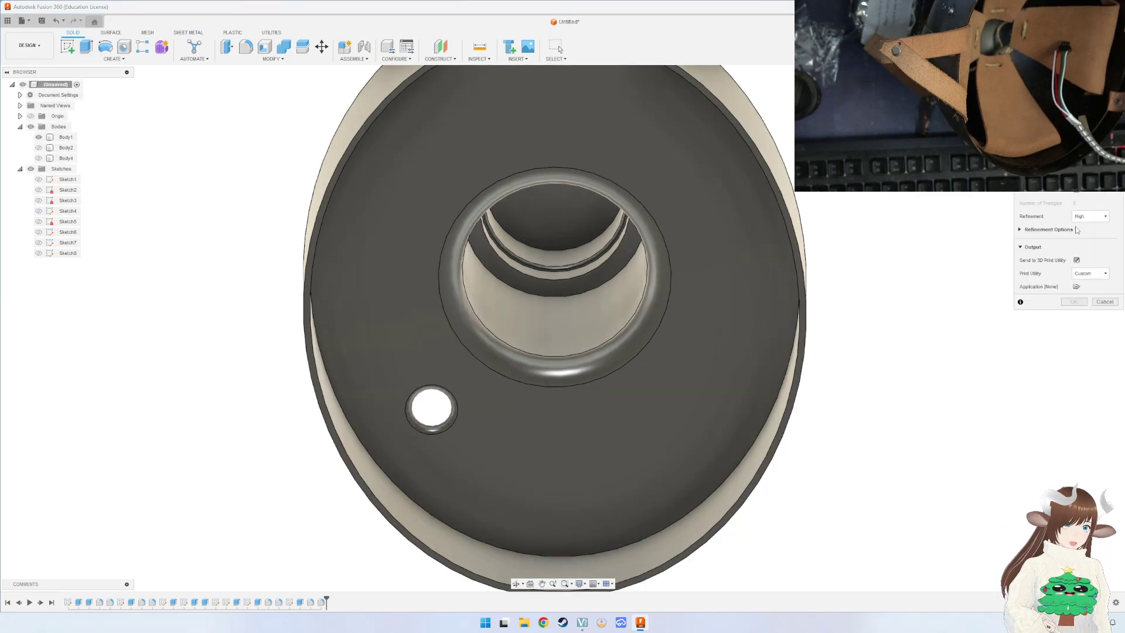
left_click(1077, 260)
left_click(696, 249)
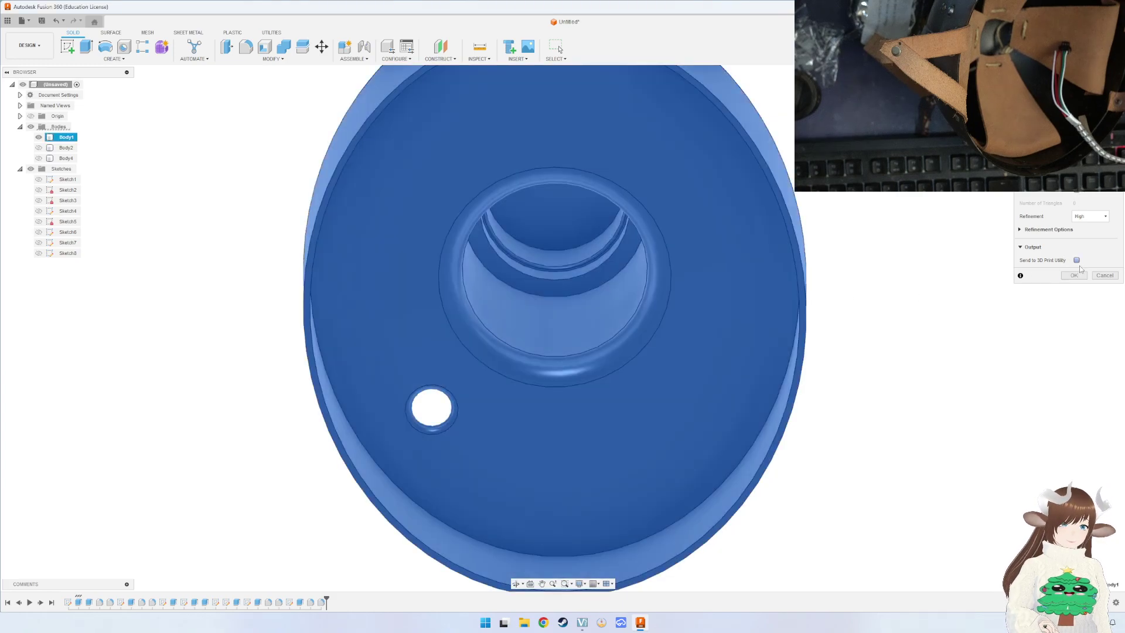
left_click(1074, 275)
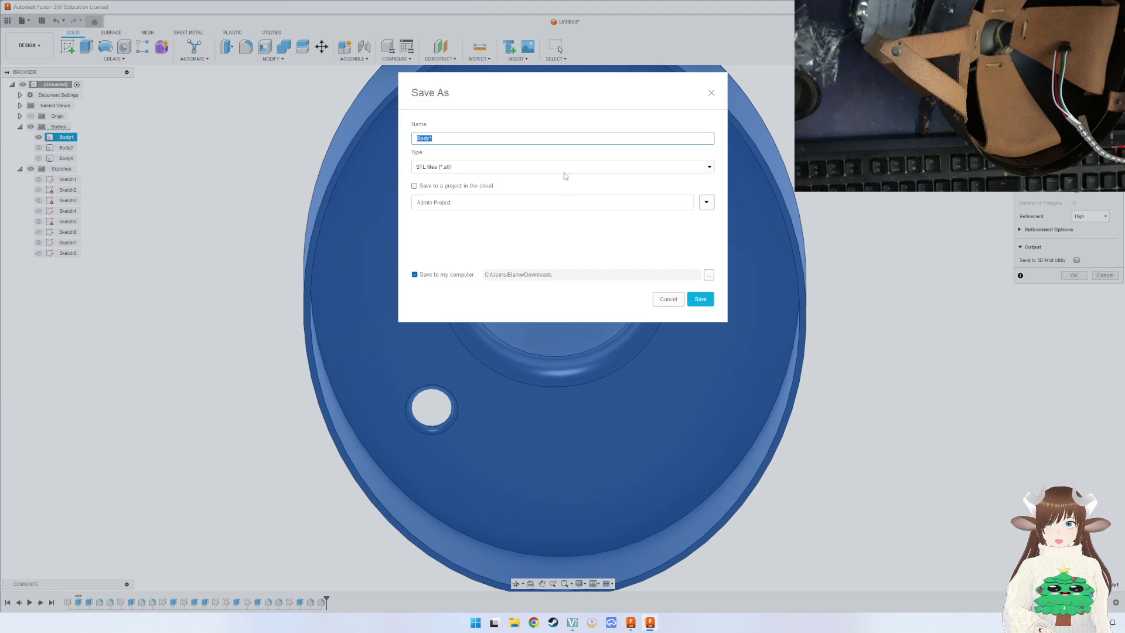
left_click(668, 302)
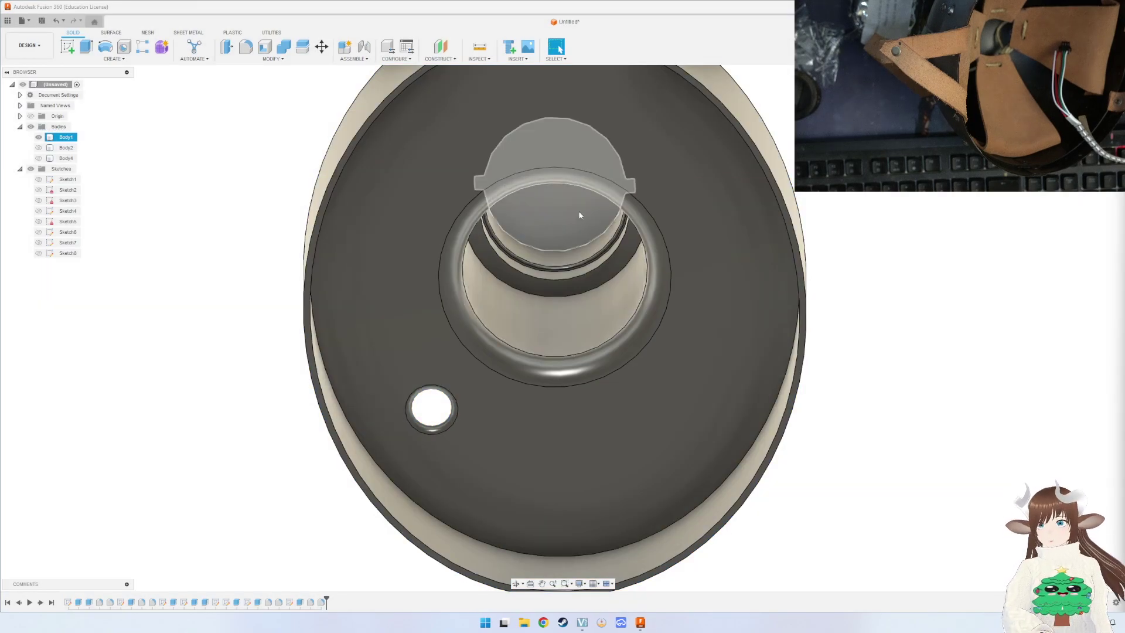
key("Escape")
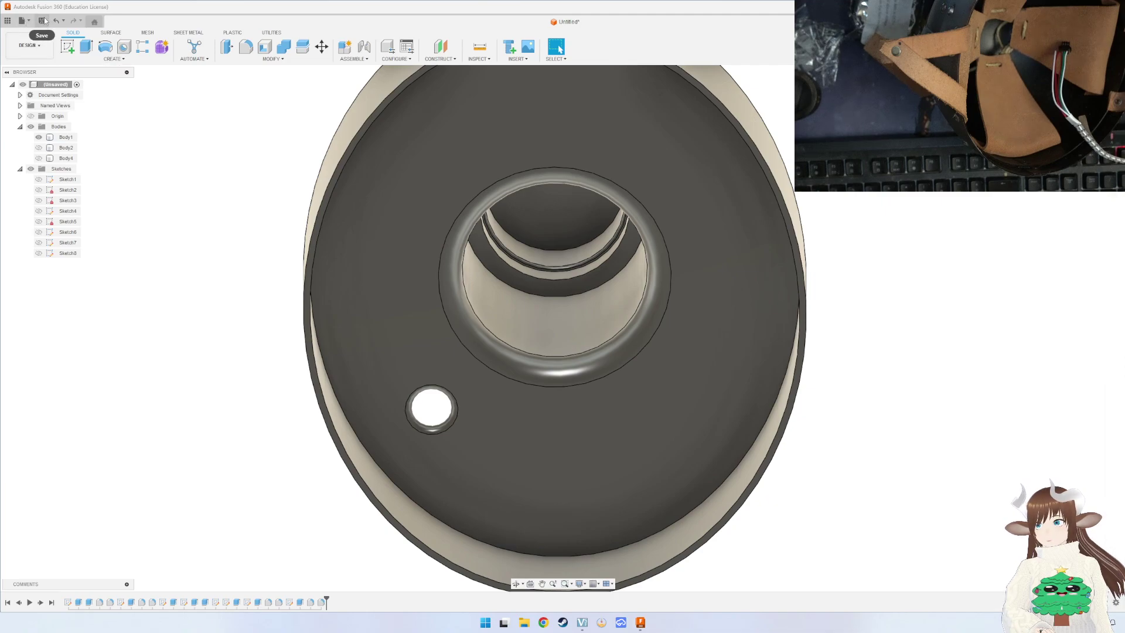
Save the design as 'Viking helmet lamp design', version 1, in Admin Project.
left_click(42, 20)
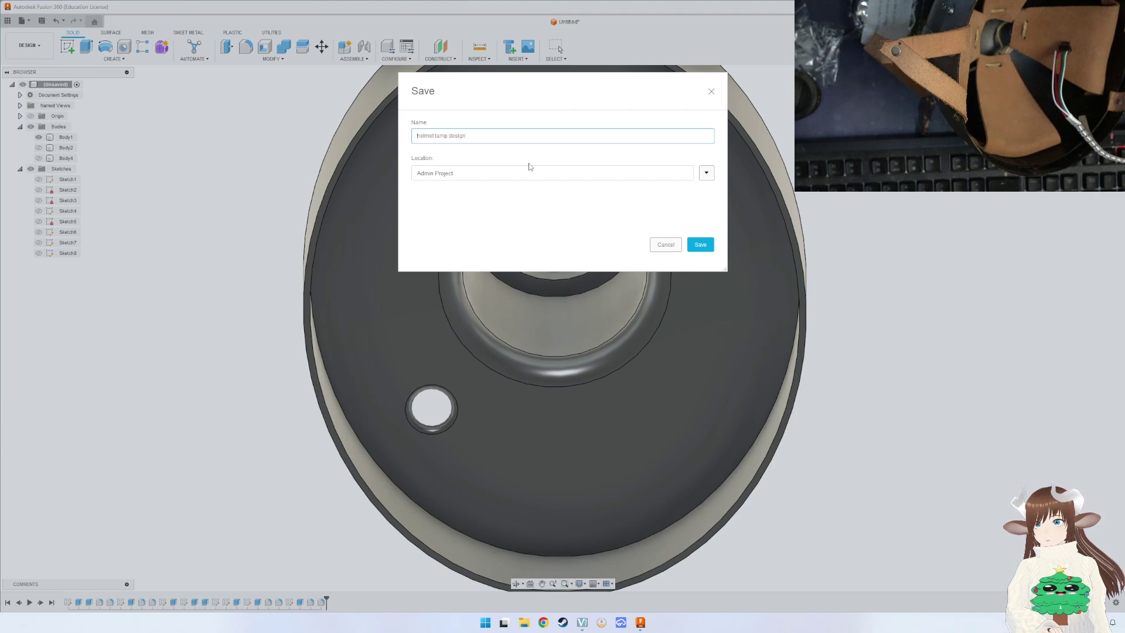
key("Menu")
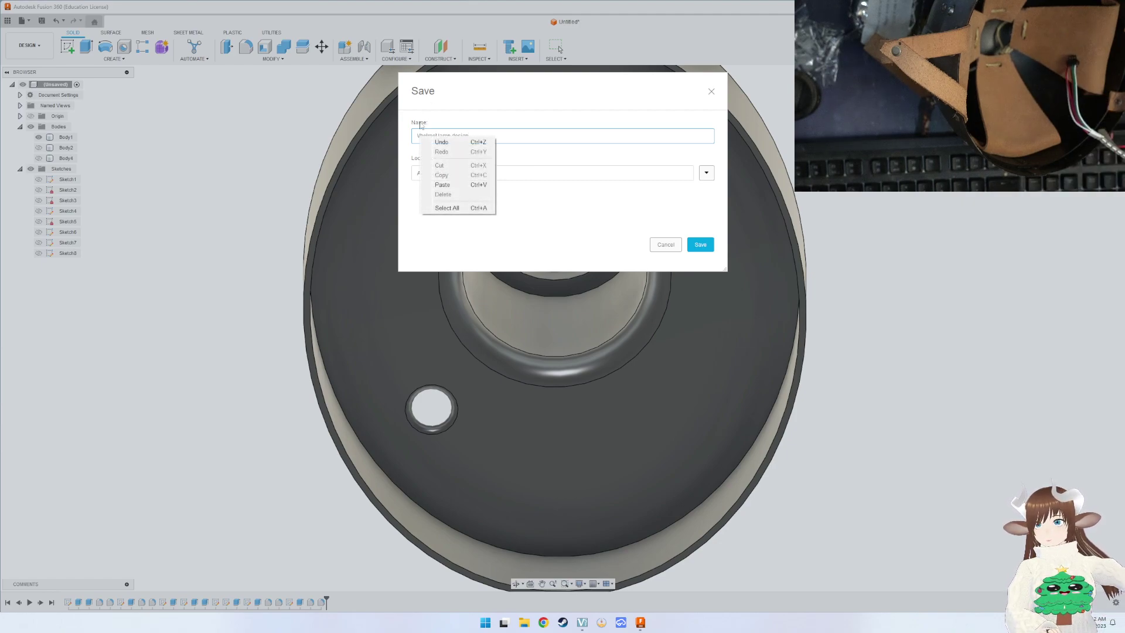
key("Escape")
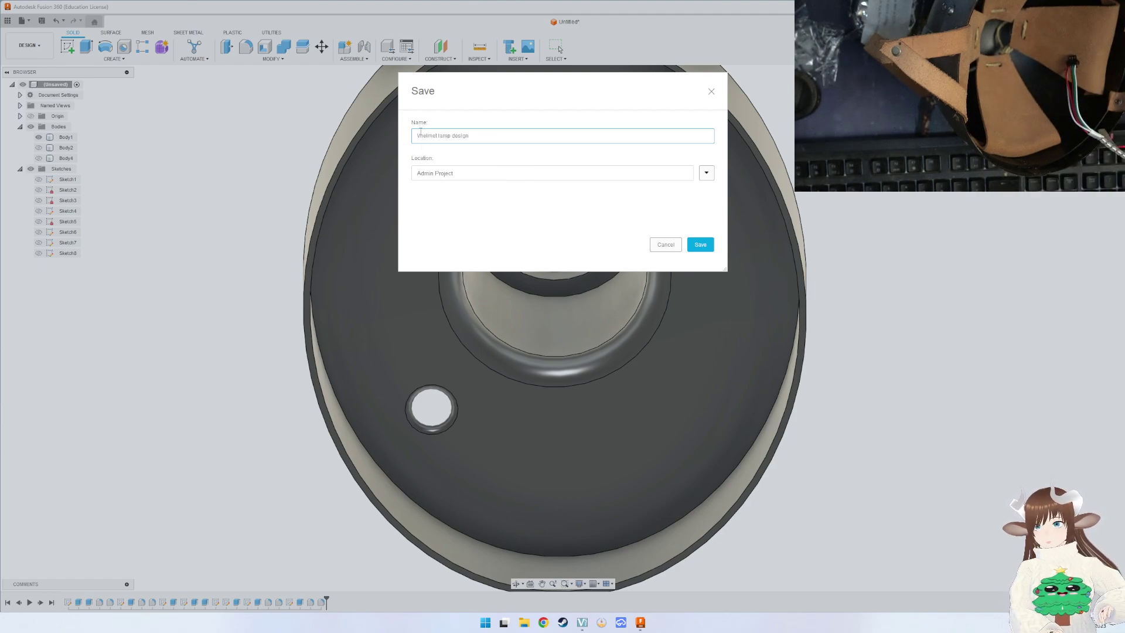
key("Return")
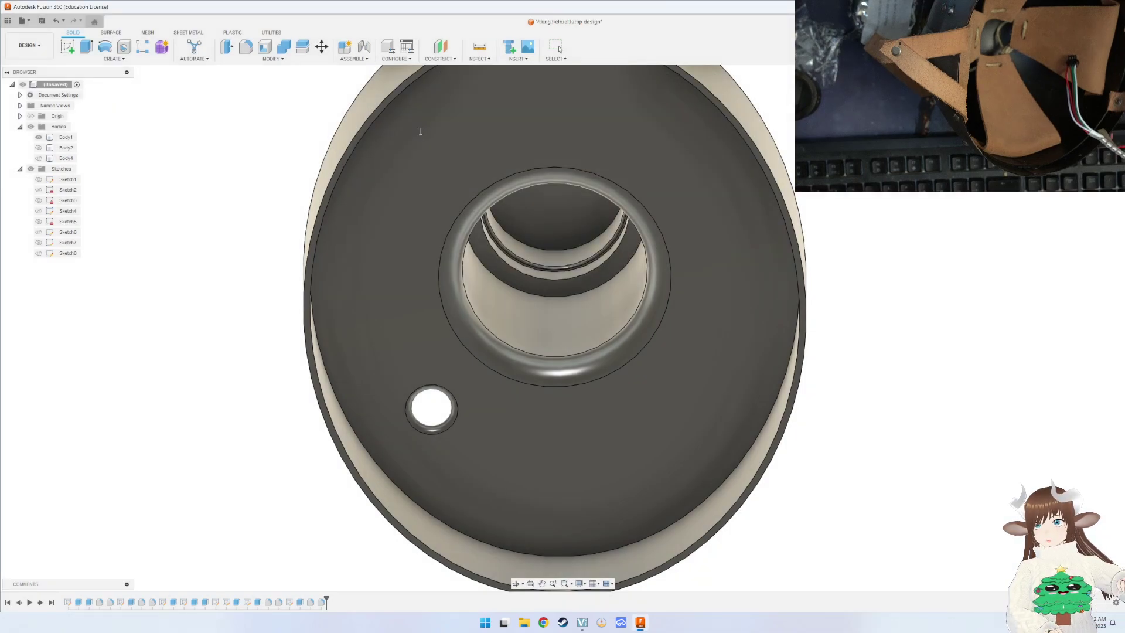
middle_click_drag(515, 167, 581, 268, "shift")
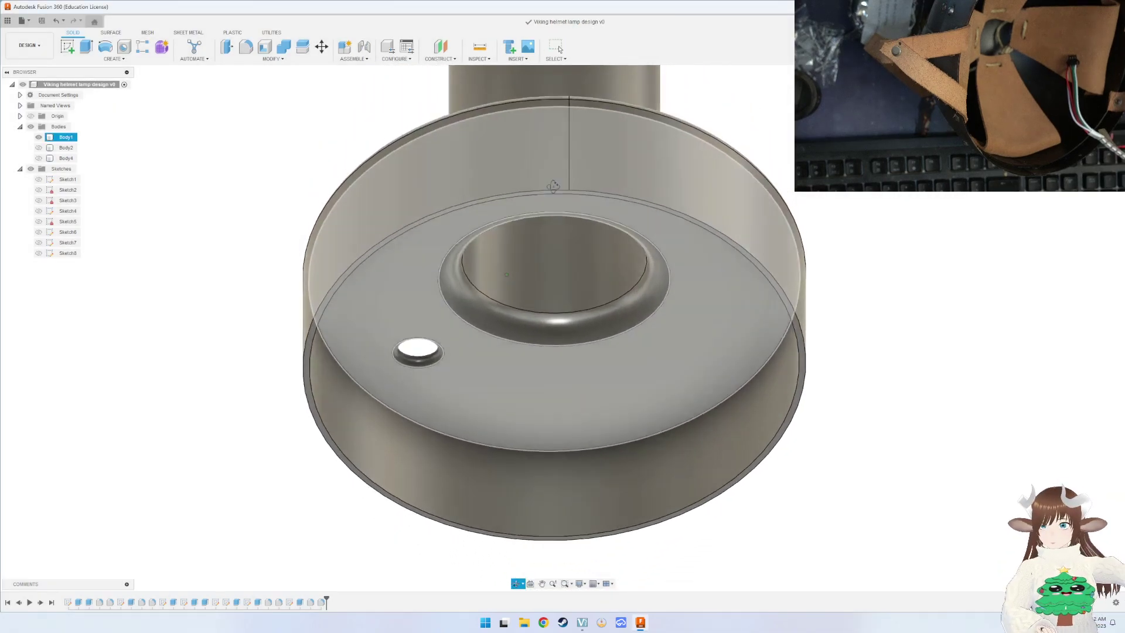
Export Body1 via 3D Print as STL 'viking helmet lamp v1' to Downloads.
left_click(642, 587)
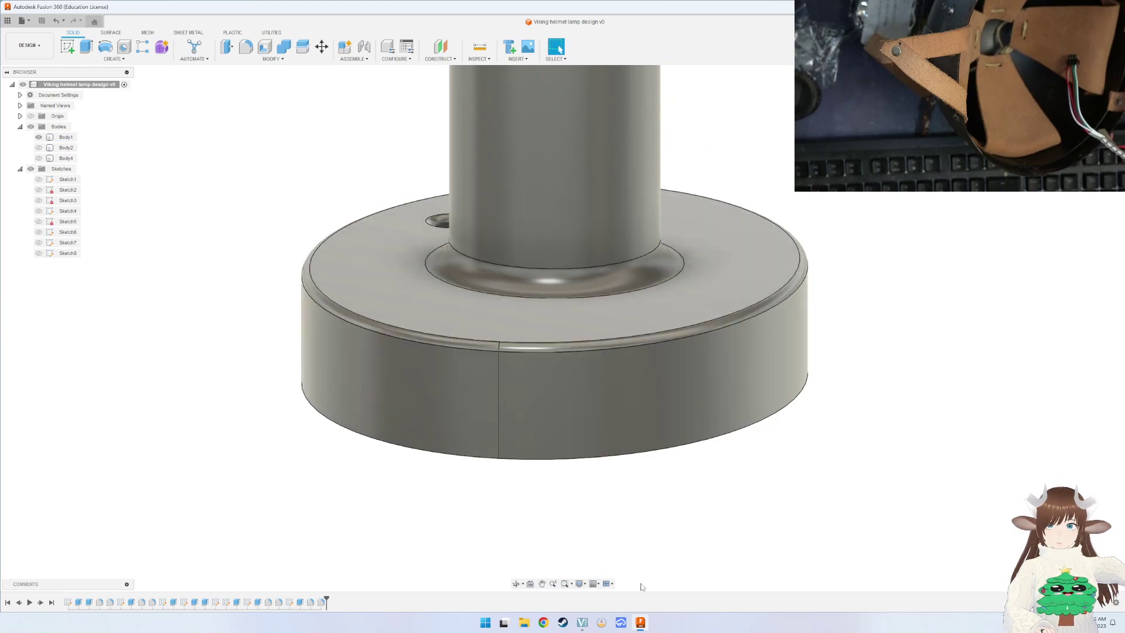
left_click(21, 21)
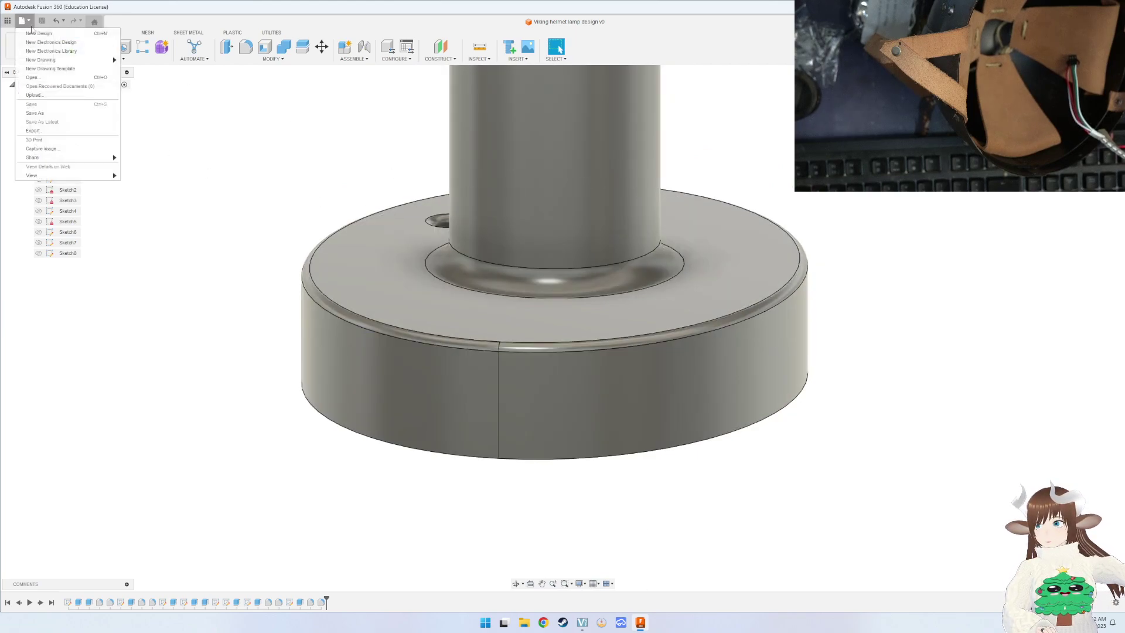
left_click(67, 135)
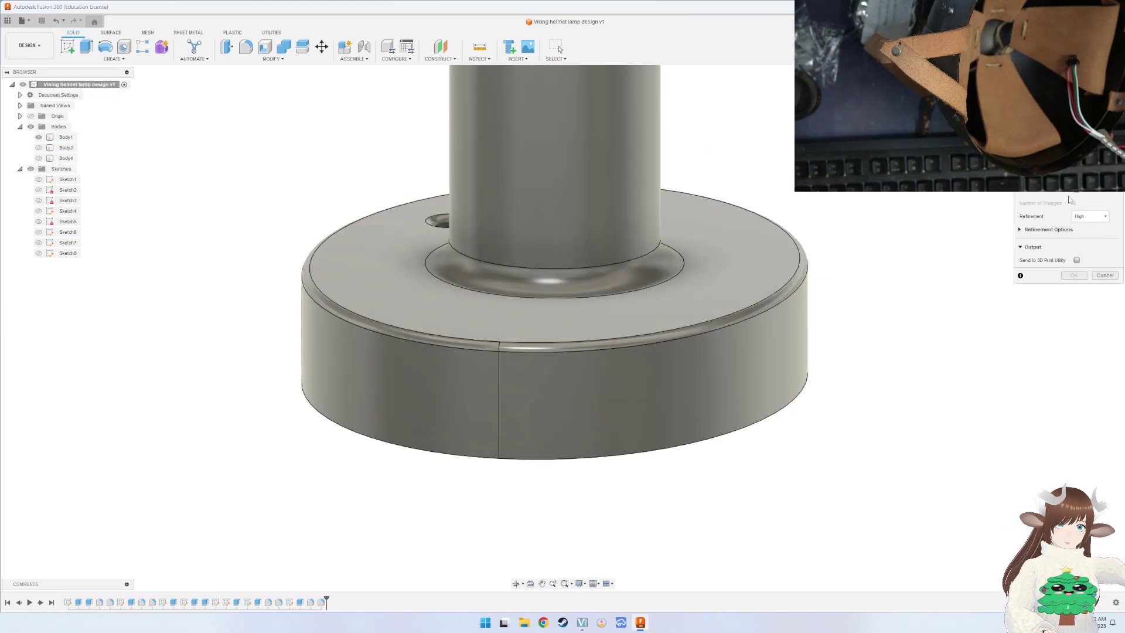
left_click(620, 170)
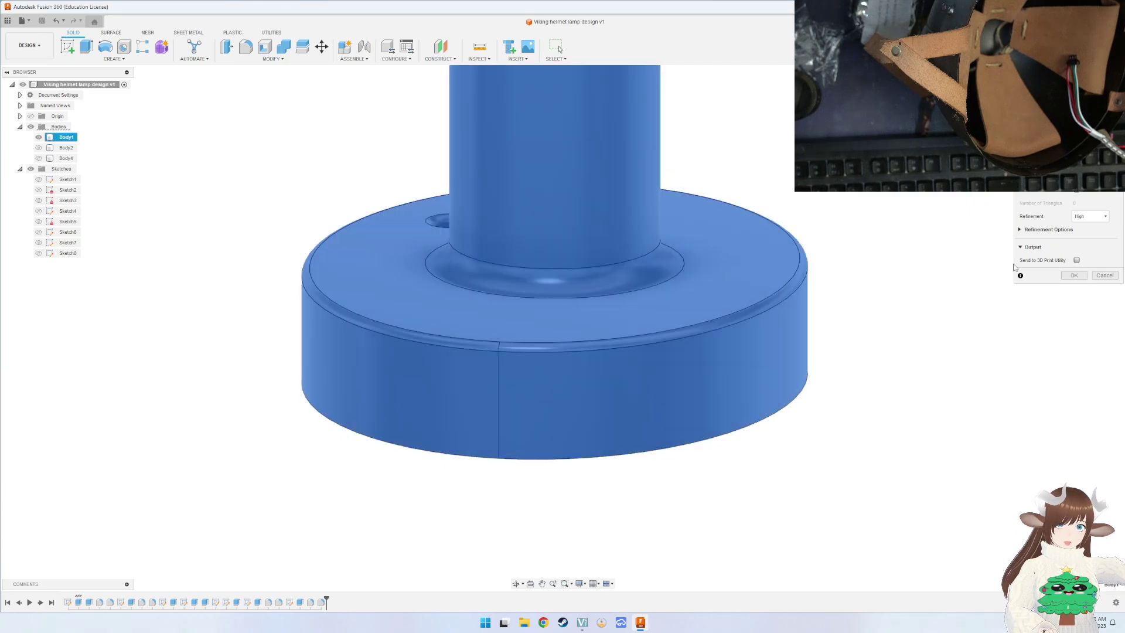
left_click(1071, 275)
type("viking helmet lamp v1")
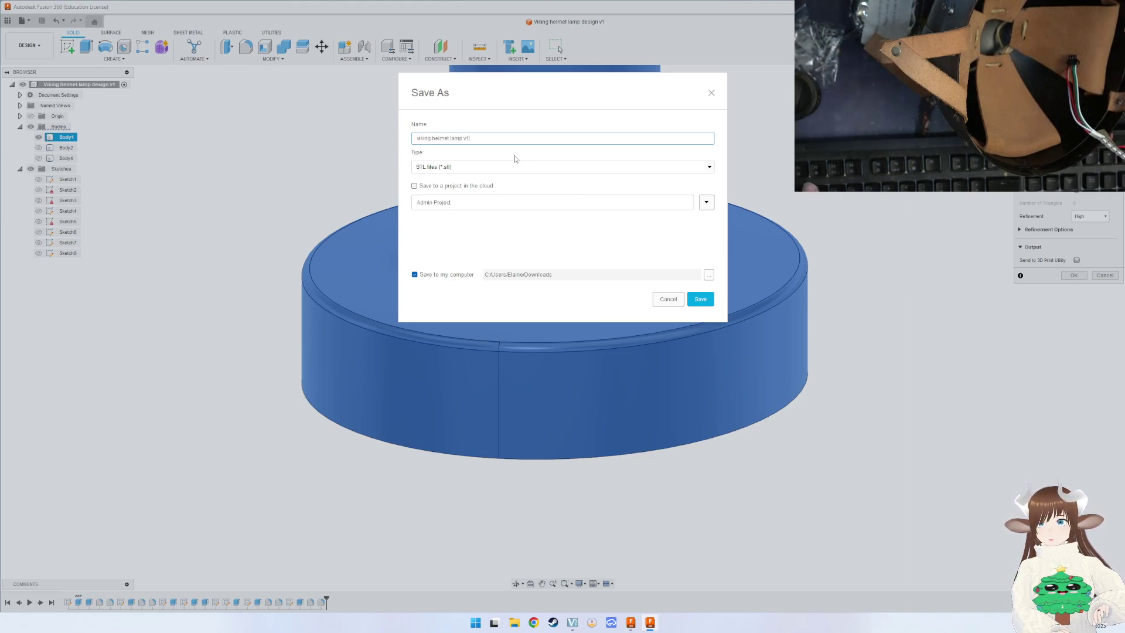
key("Return")
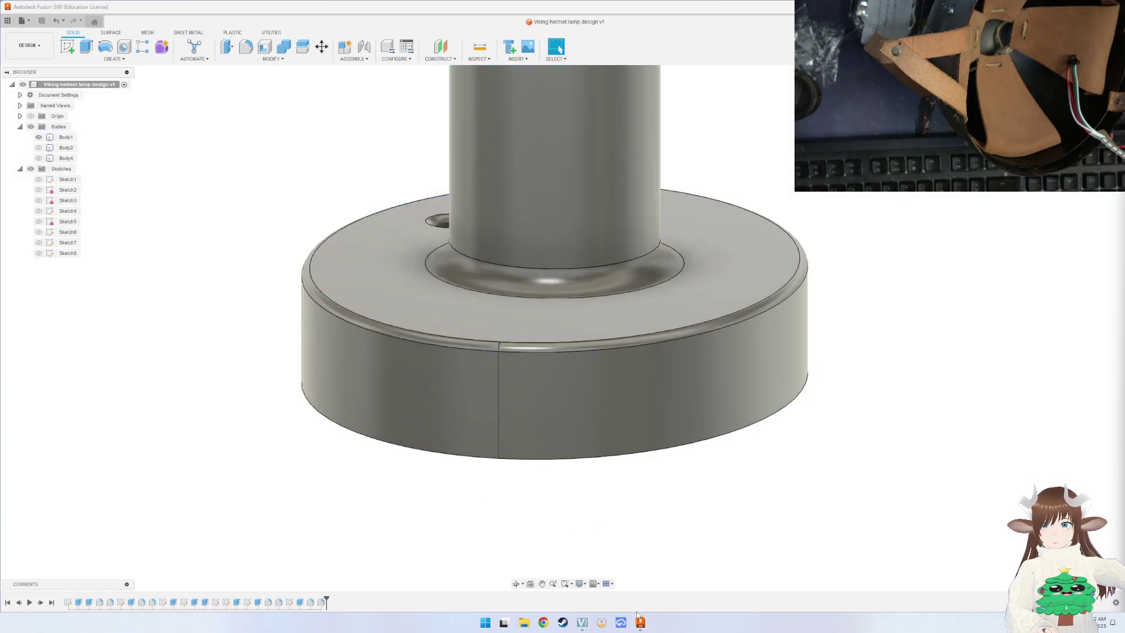
key("super")
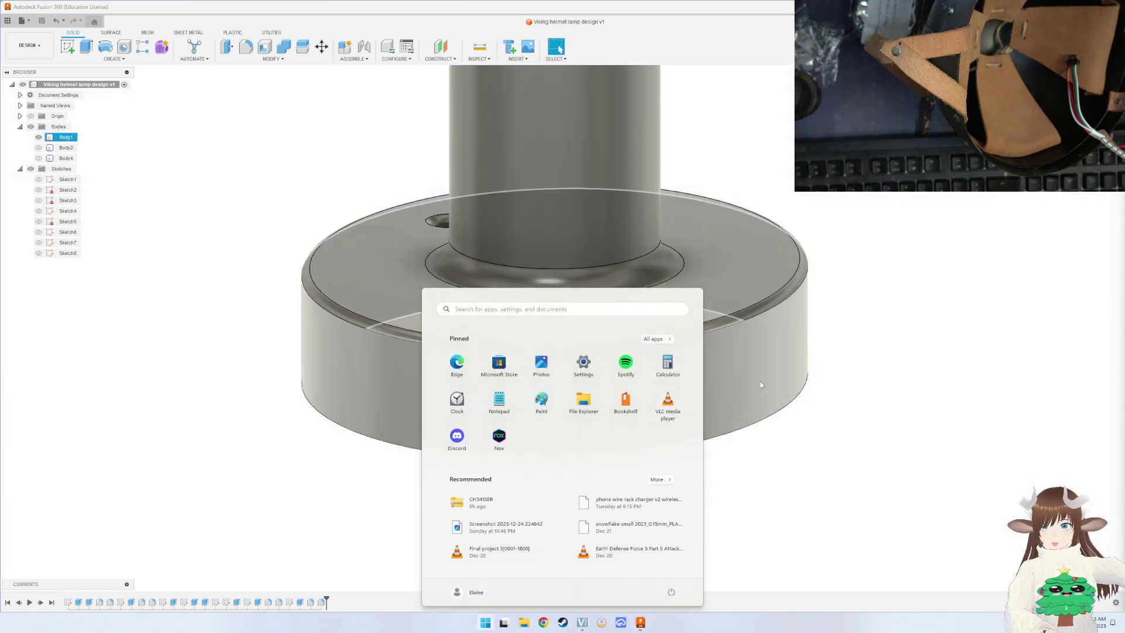
Search the Start menu for PrusaSlicer and launch it.
type("pu")
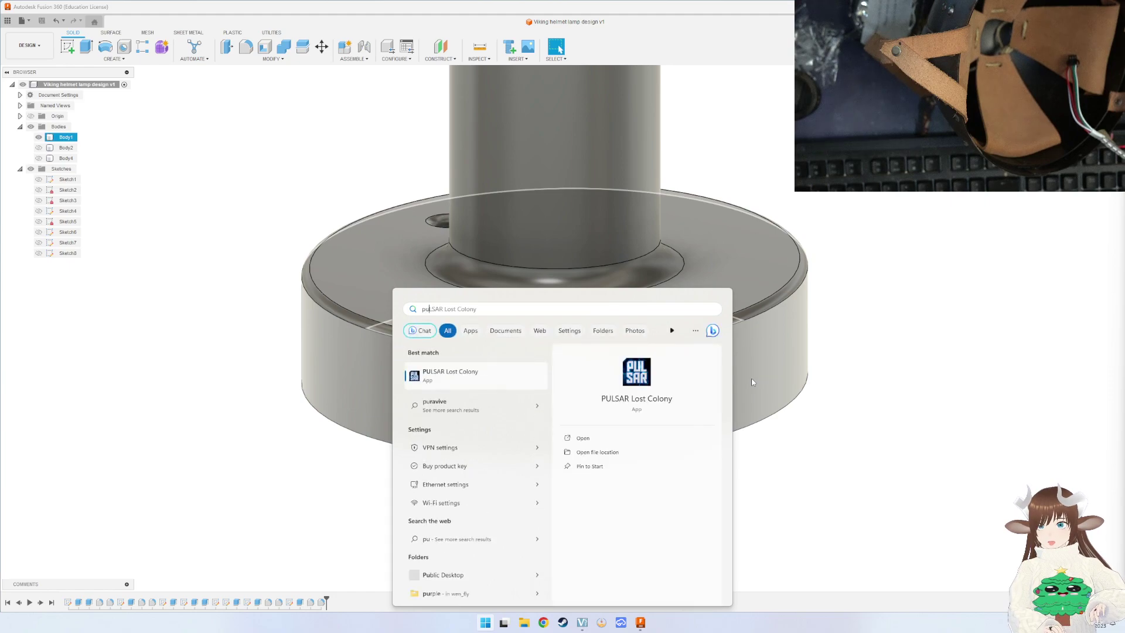
type("sa")
key("BackSpace")
key("BackSpace")
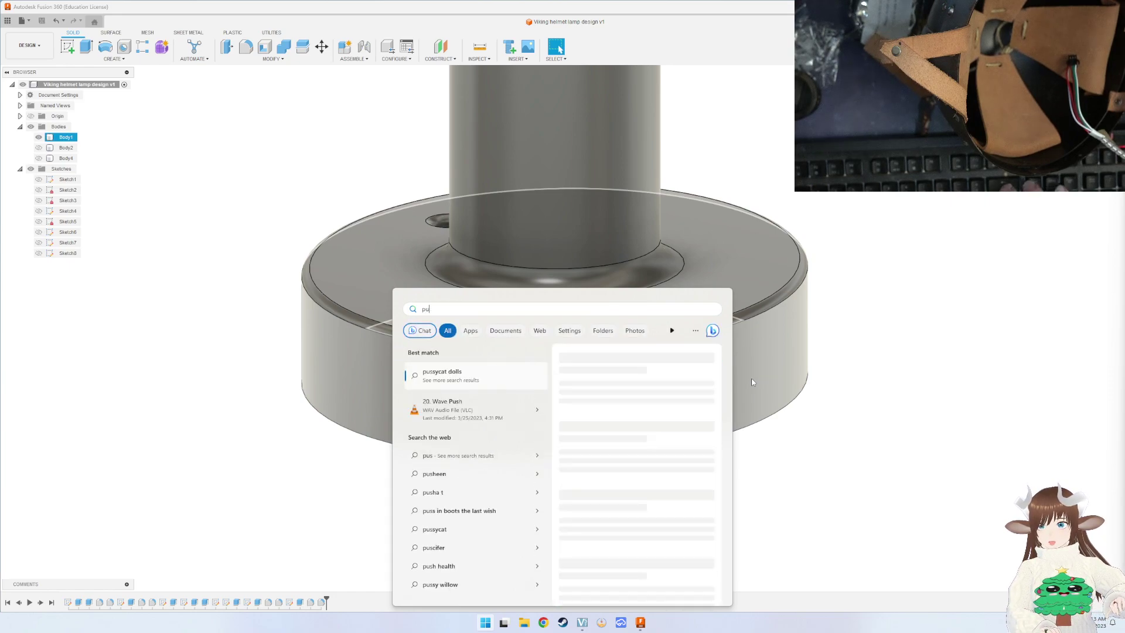
key("BackSpace")
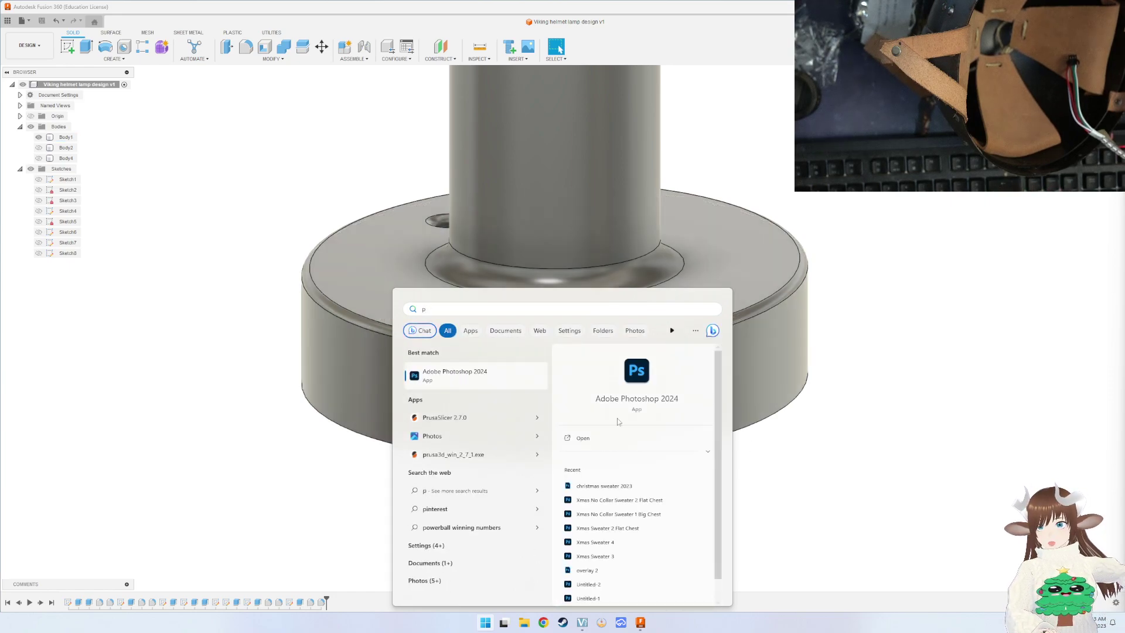
left_click(439, 416)
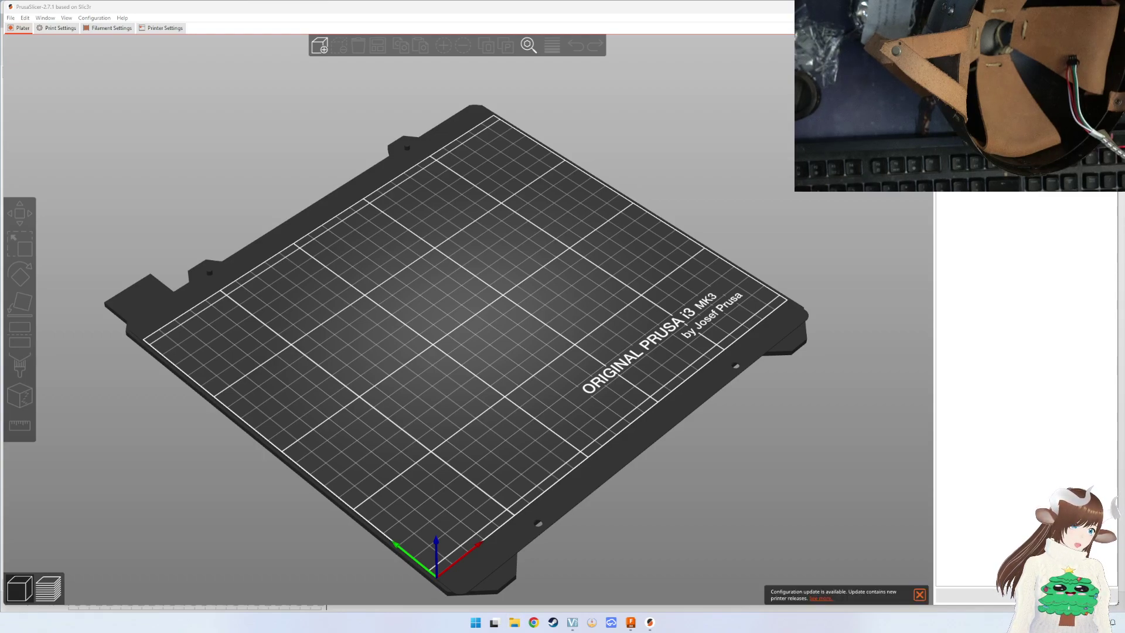
Load the lamp STL onto the bed and rotate it about the vertical axis.
left_click_drag(641, 234, 588, 255)
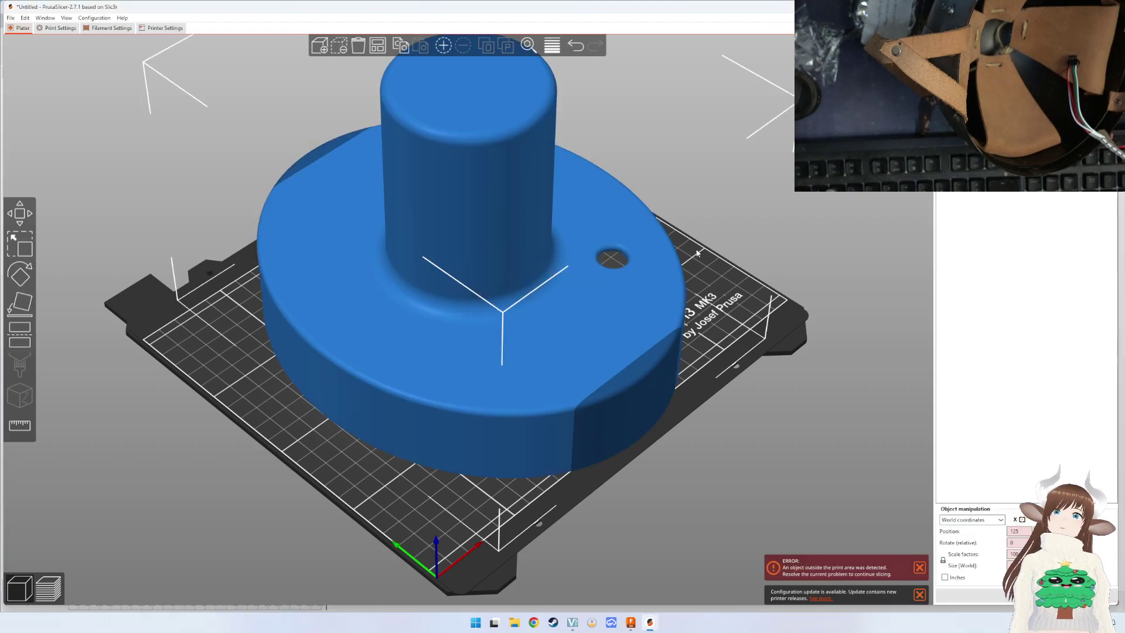
left_click(20, 276)
left_click_drag(661, 130, 644, 293)
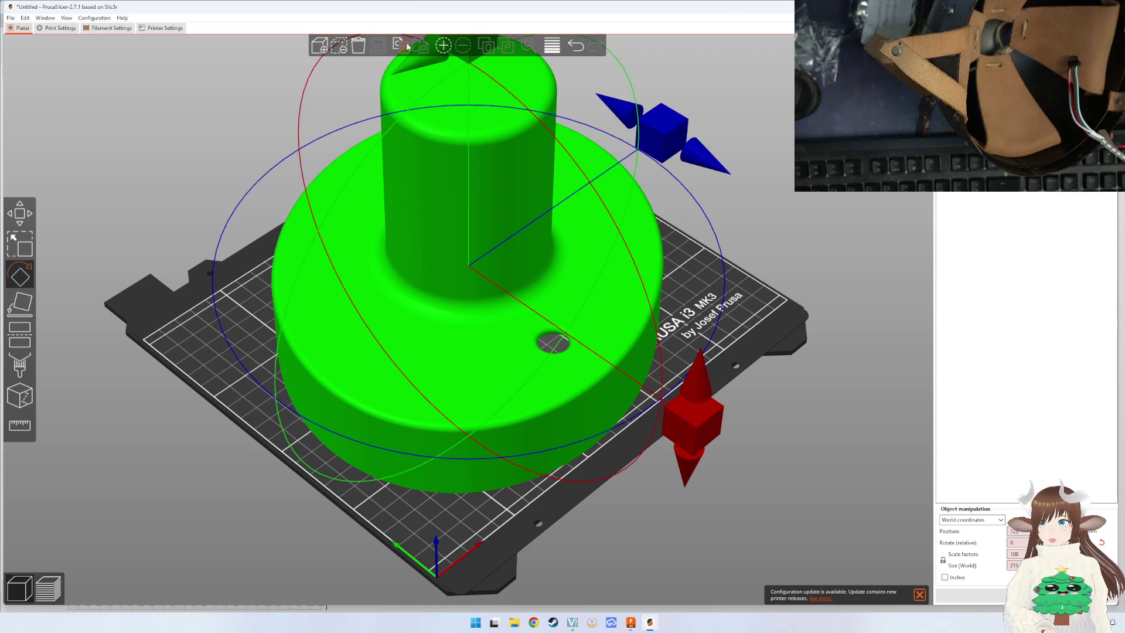
left_click(257, 129)
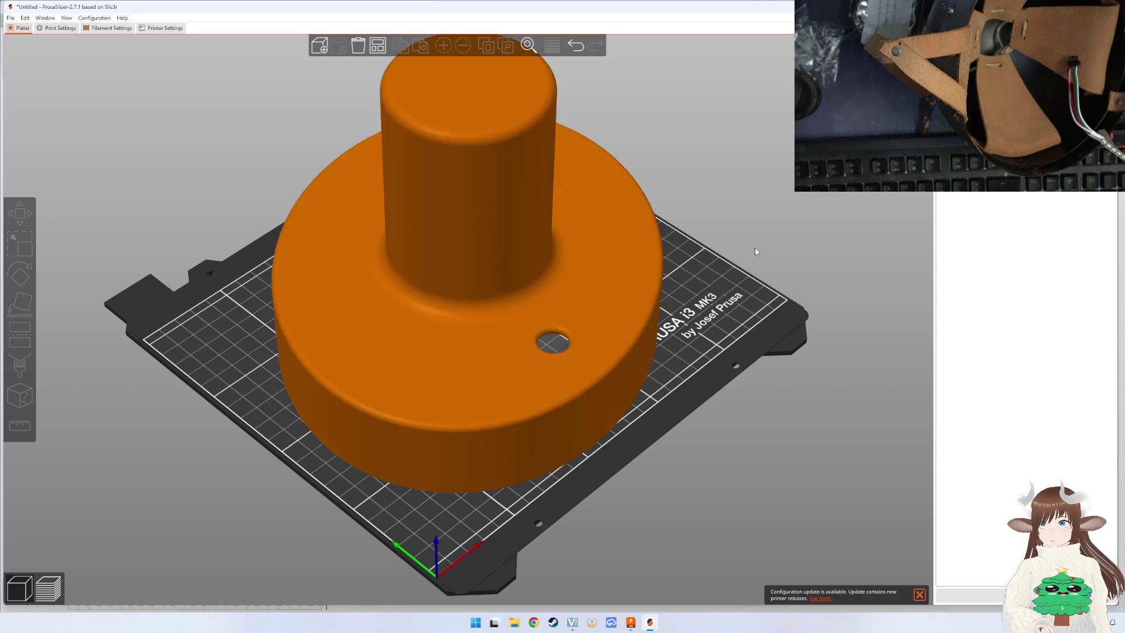
Adjust the view around the model and slice it with Ctrl+R.
middle_click_drag(755, 251, 674, 328)
scroll(743, 408, "up", 2)
scroll(743, 407, "up", 2)
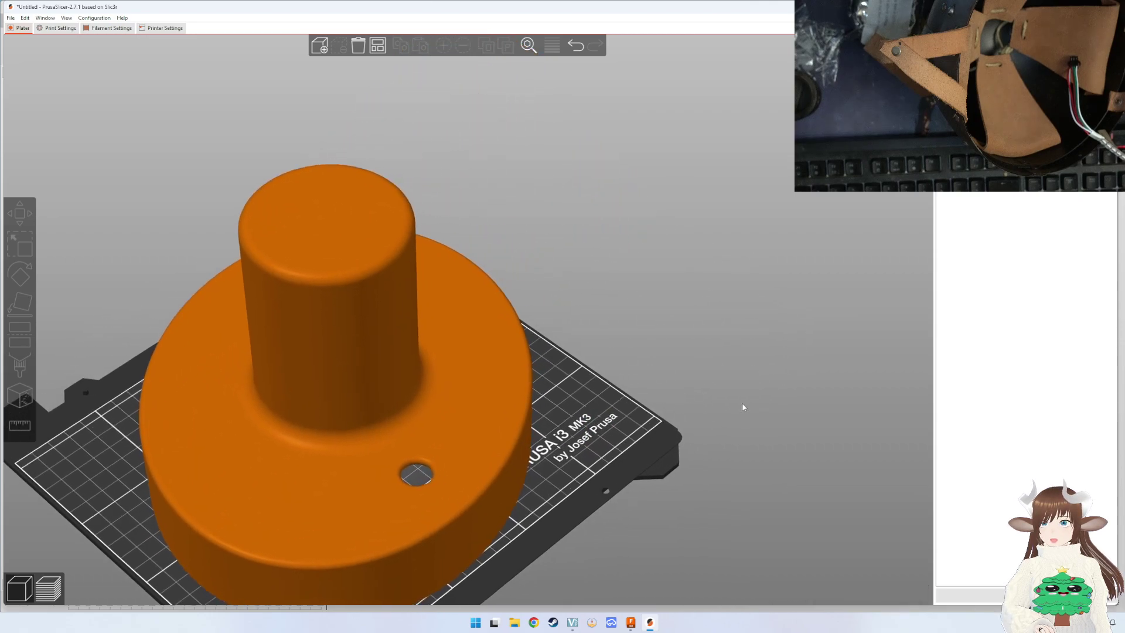
left_click_drag(742, 407, 536, 334)
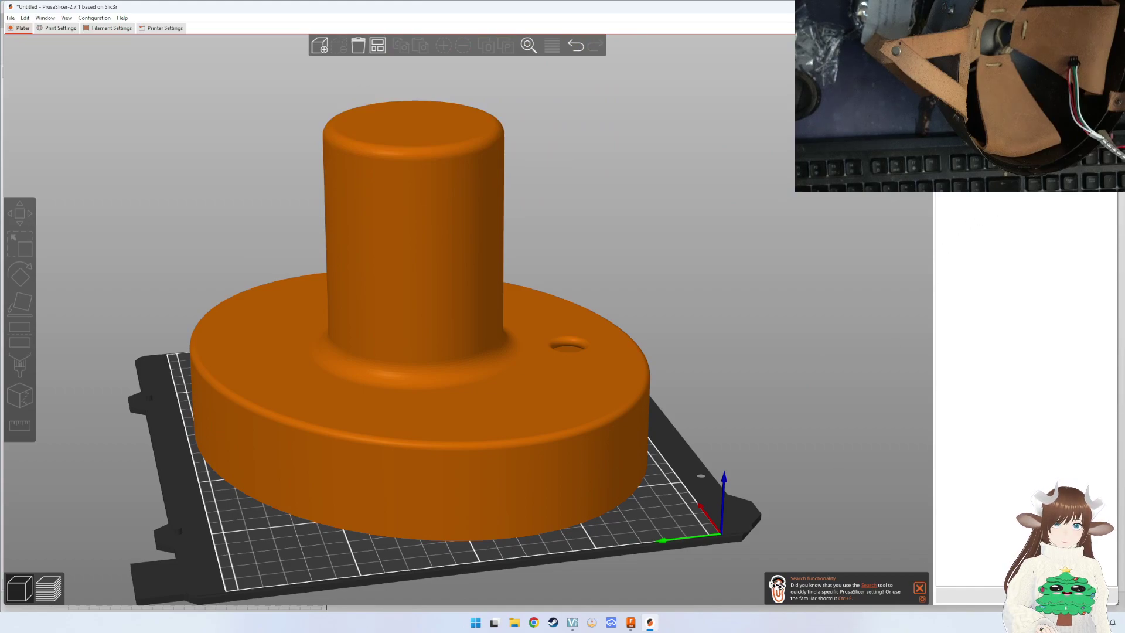
key("ctrl+r")
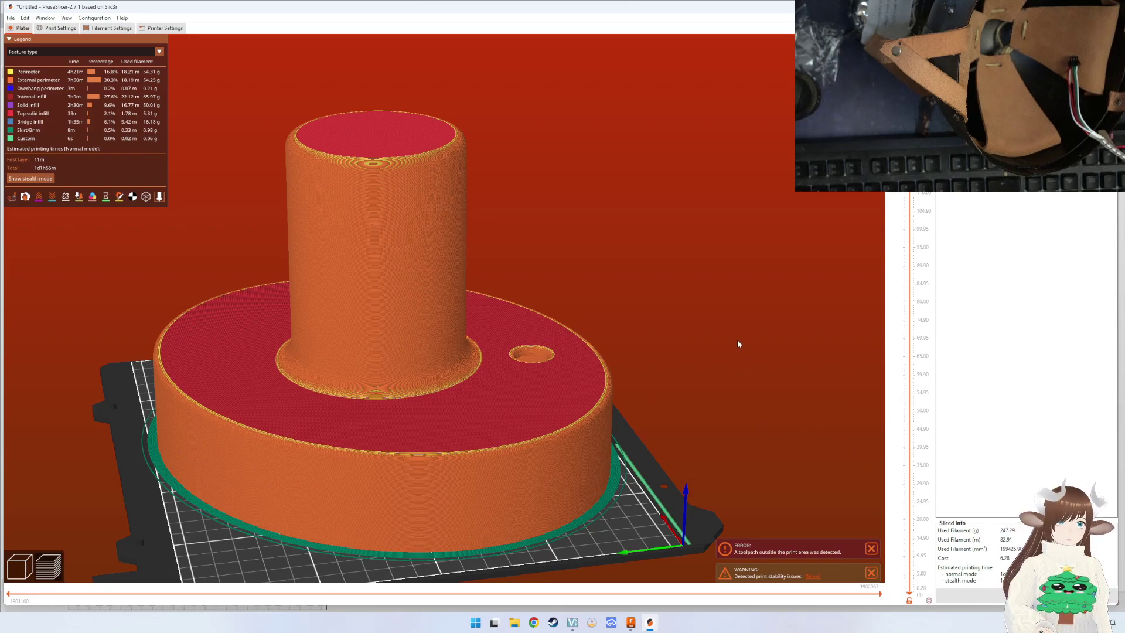
Tilt the sliced preview to view the lamp base more from above.
mouse_move(737, 343)
left_mouse_down()
mouse_move(735, 274)
mouse_move(680, 344)
mouse_move(658, 333)
mouse_move(647, 342)
left_mouse_up()
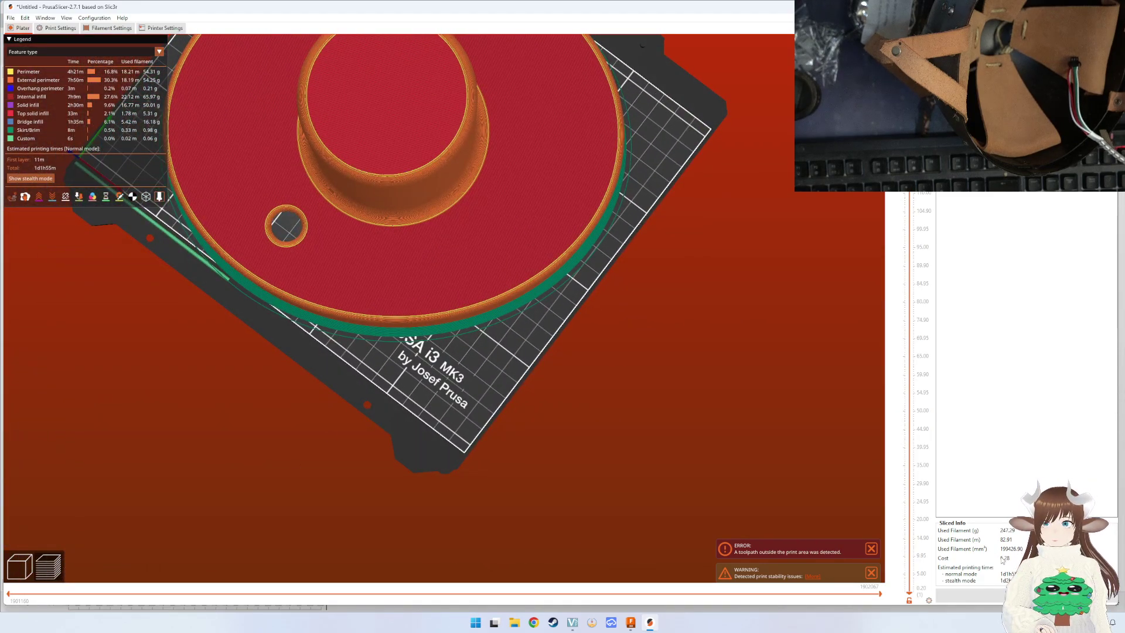
Return to the 3D view and rotate the lamp model about its vertical axis.
left_click(20, 566)
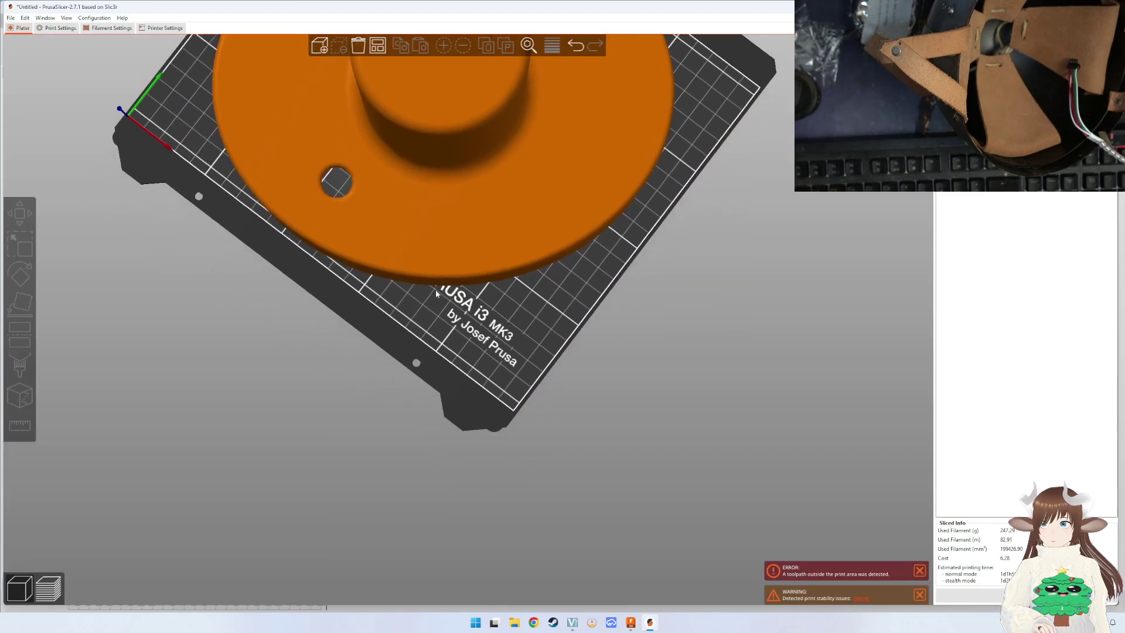
middle_click_drag(435, 289, 572, 327)
middle_click_drag(653, 314, 647, 278)
mouse_move(647, 279)
left_mouse_down()
mouse_move(642, 301)
mouse_move(623, 314)
left_mouse_up()
left_click(631, 311)
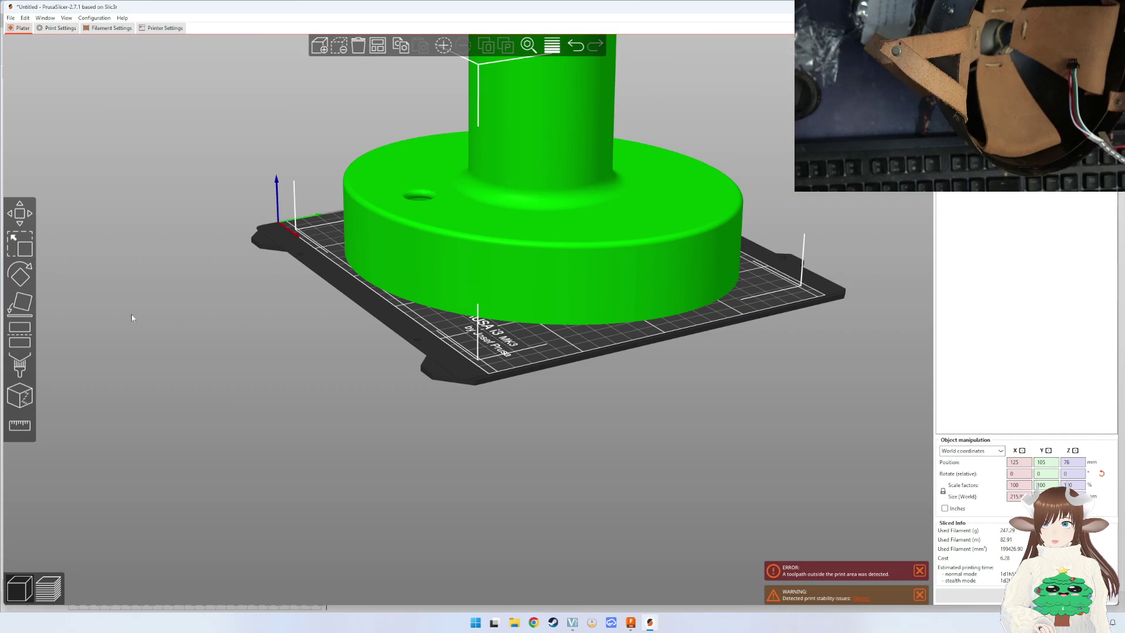
left_click(19, 274)
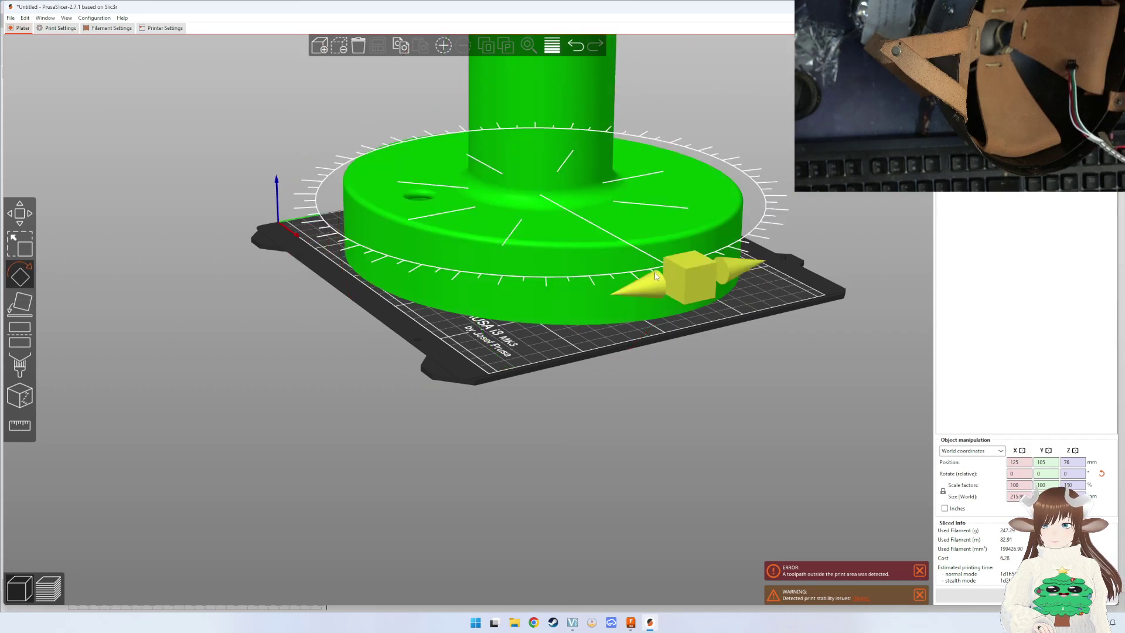
left_click_drag(690, 276, 655, 339)
key("Escape")
Drag the model across the bed and back inside the print area.
left_click_drag(657, 260, 714, 326)
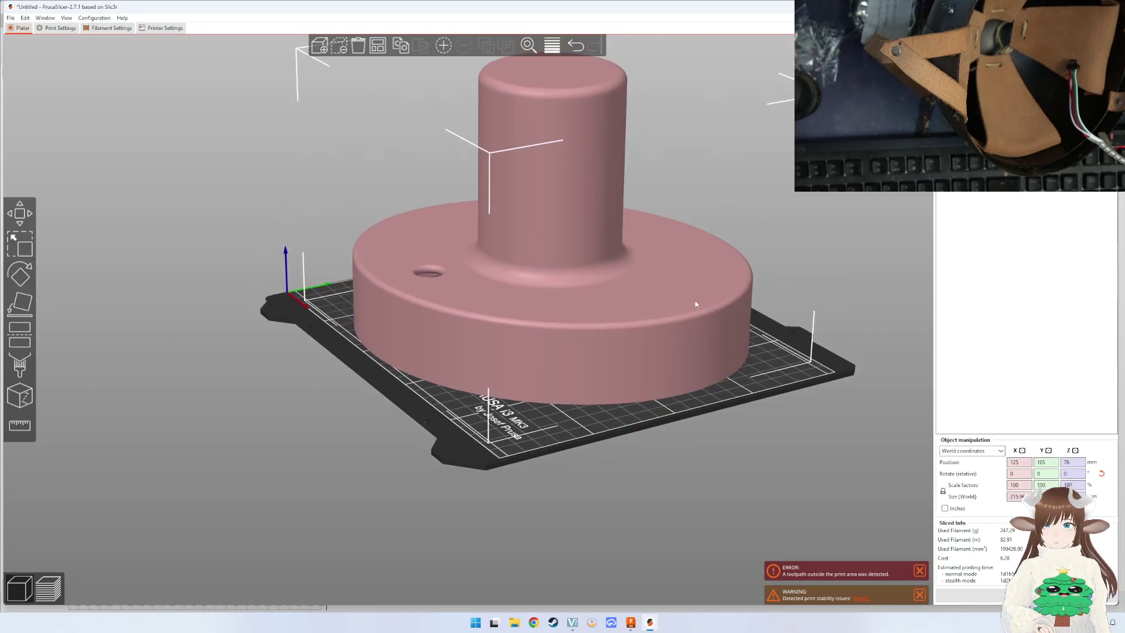
left_click(736, 378)
mouse_move(737, 378)
left_mouse_down()
mouse_move(697, 356)
mouse_move(726, 296)
mouse_move(716, 329)
mouse_move(743, 350)
mouse_move(558, 283)
mouse_move(538, 208)
mouse_move(585, 270)
mouse_move(575, 235)
left_mouse_up()
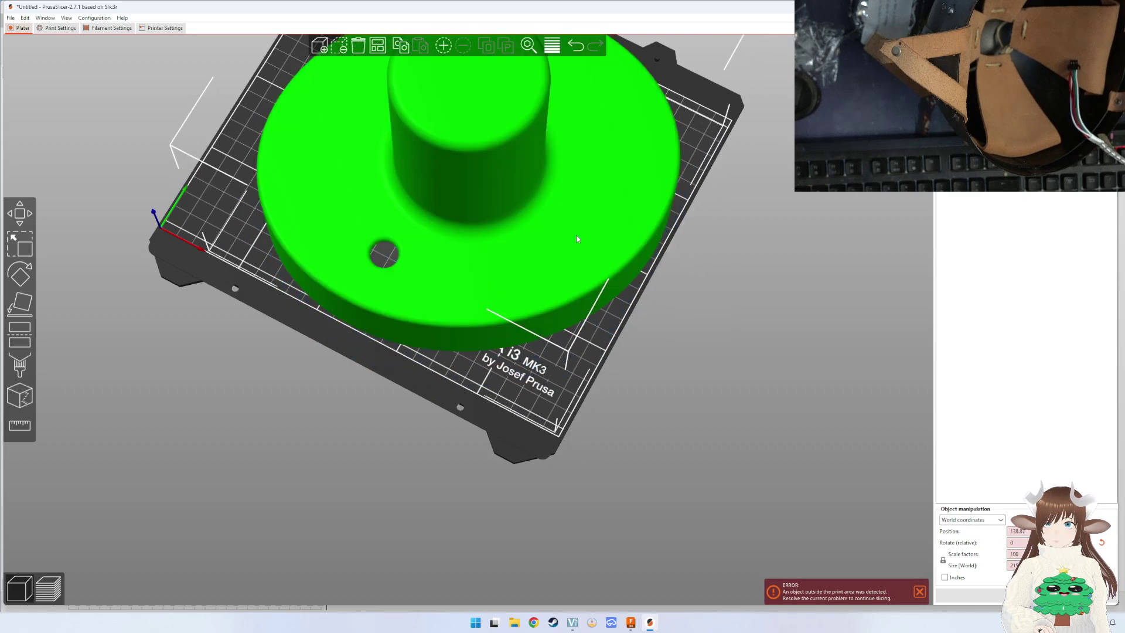
left_click_drag(692, 301, 708, 329)
left_click(707, 336)
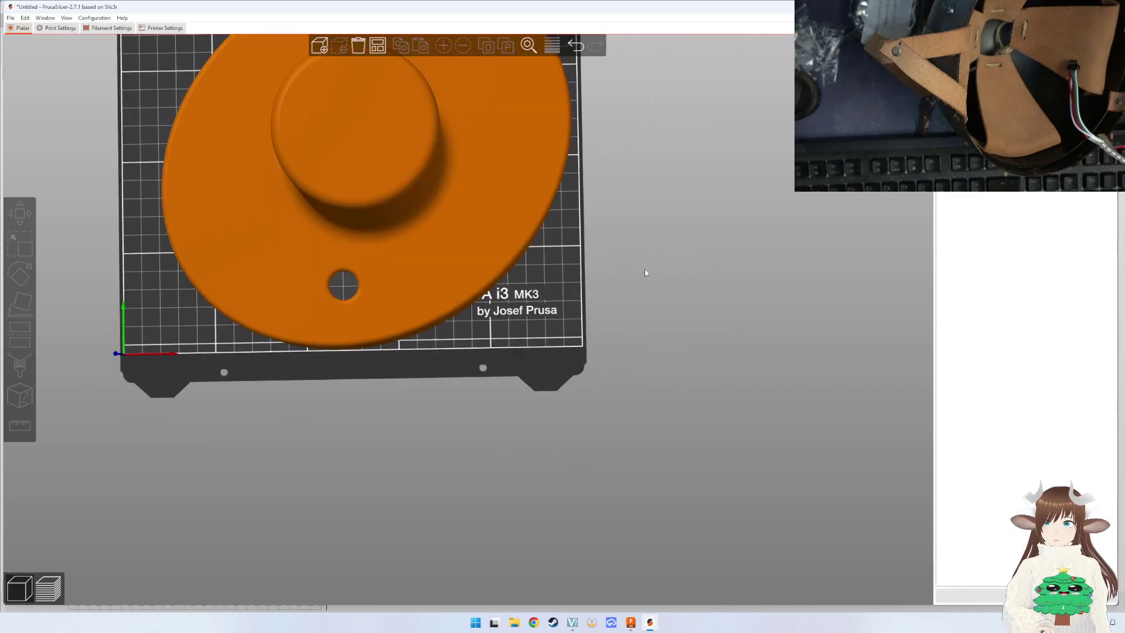
mouse_move(645, 269)
middle_mouse_down()
mouse_move(686, 295)
mouse_move(757, 406)
middle_mouse_up()
Rotate the model further and nudge it up-left so it sits fully on the bed.
left_click(561, 341)
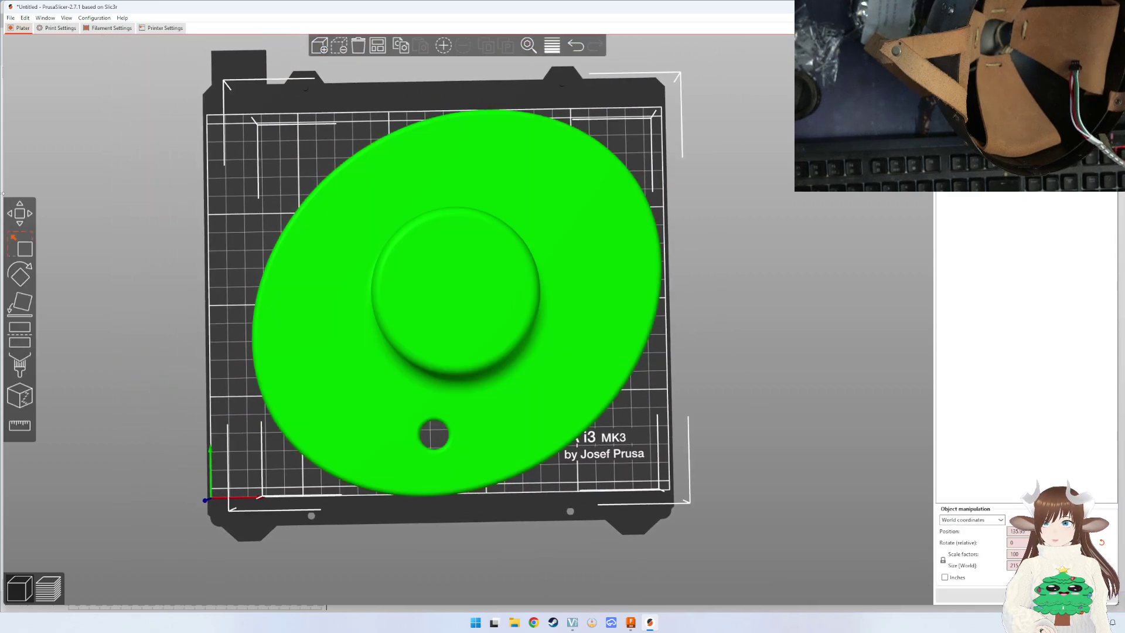
left_click(19, 274)
left_click_drag(745, 280, 640, 387)
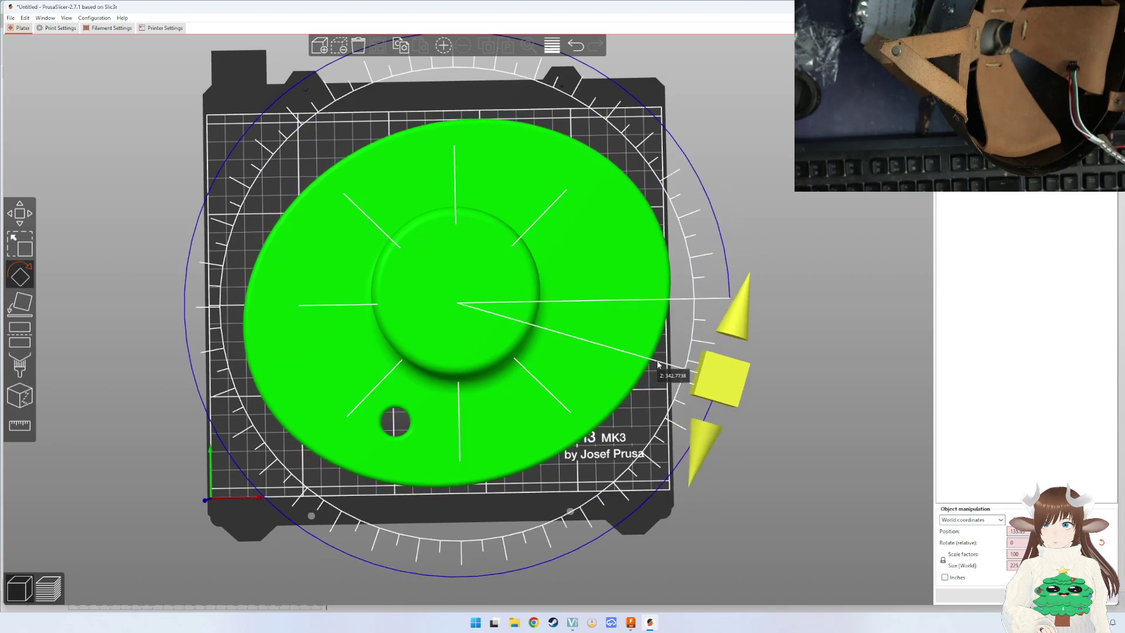
left_click_drag(640, 386, 673, 366)
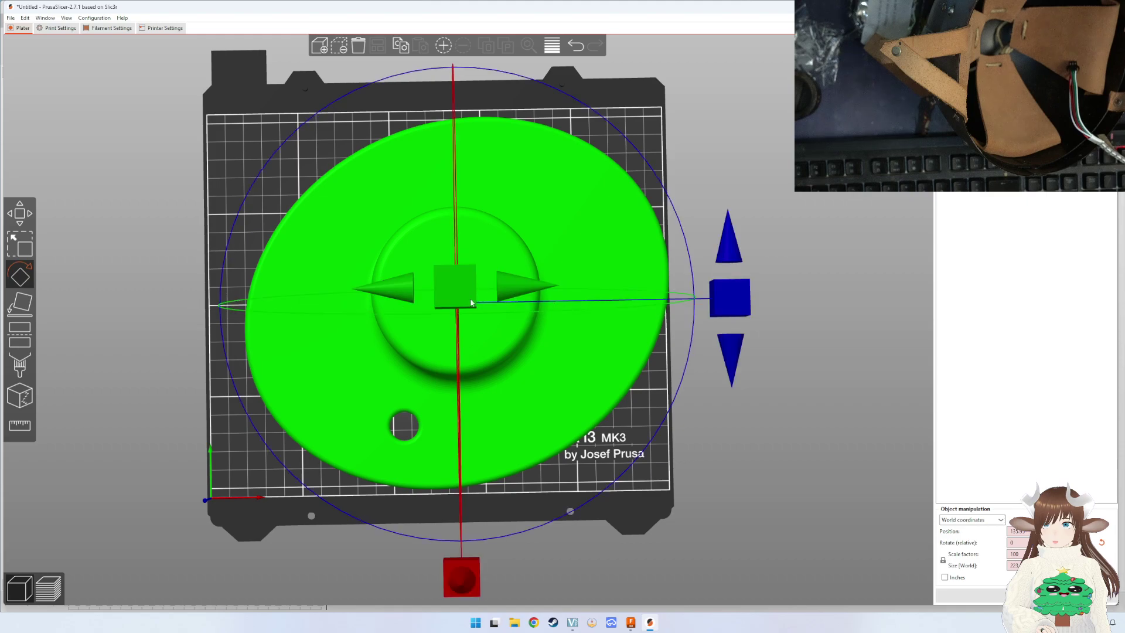
left_click_drag(292, 233, 312, 241)
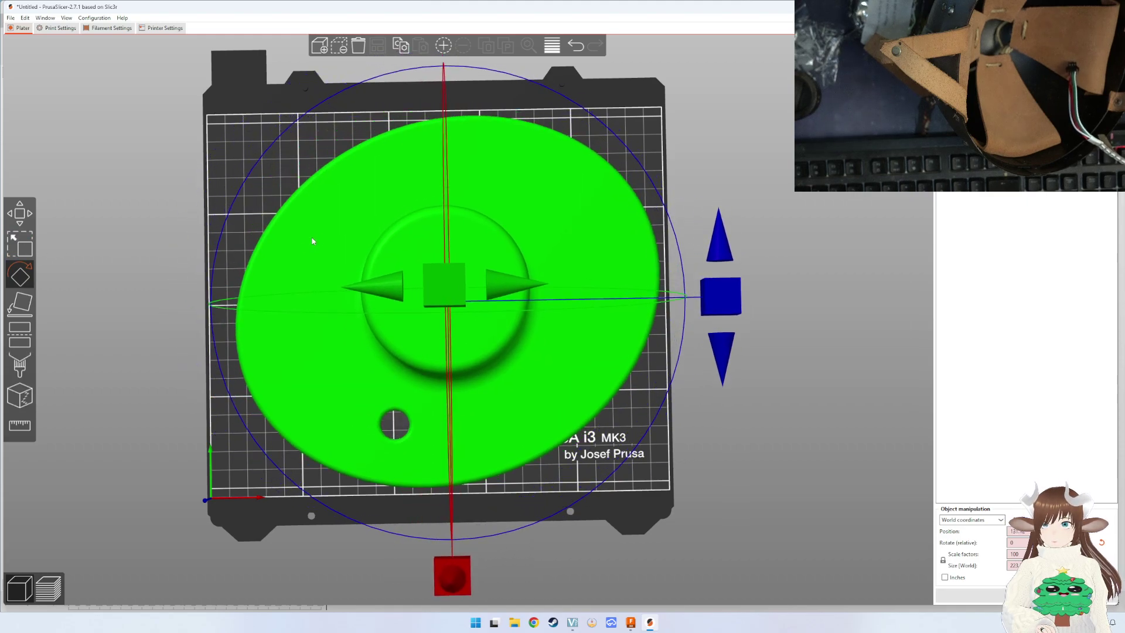
left_click_drag(313, 240, 304, 241)
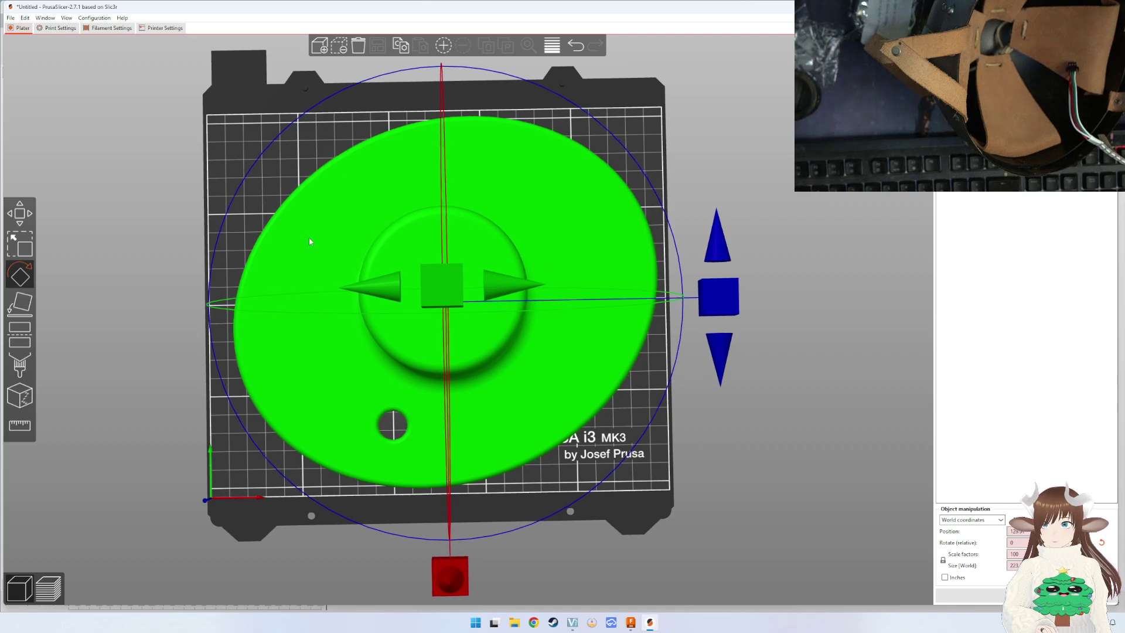
left_click_drag(713, 304, 692, 397)
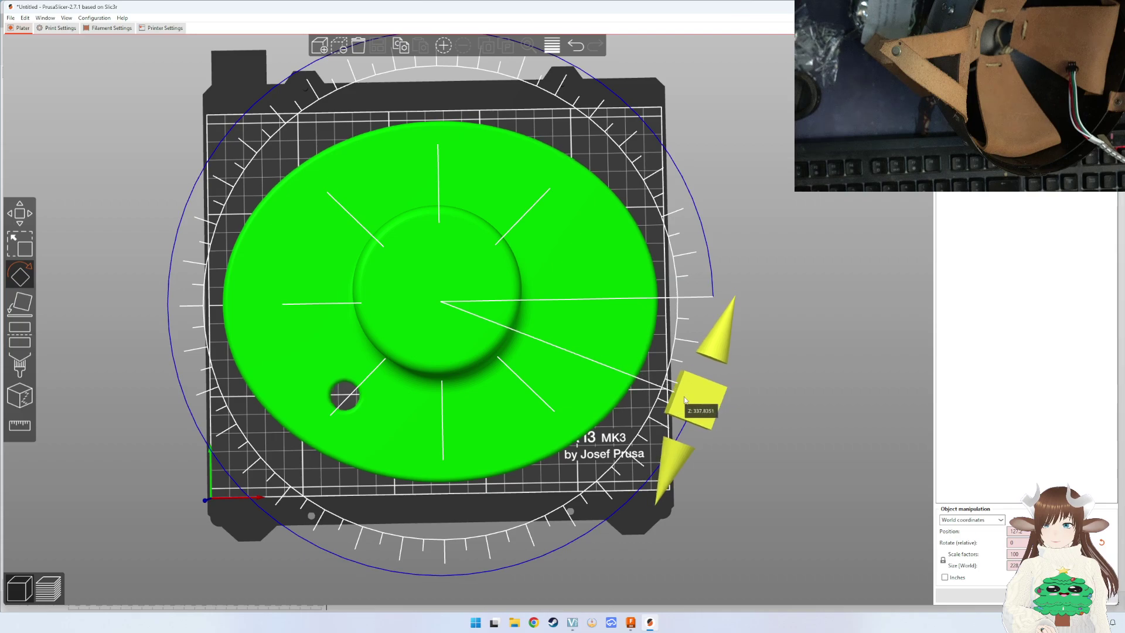
left_click_drag(692, 397, 680, 404)
left_click_drag(549, 349, 538, 339)
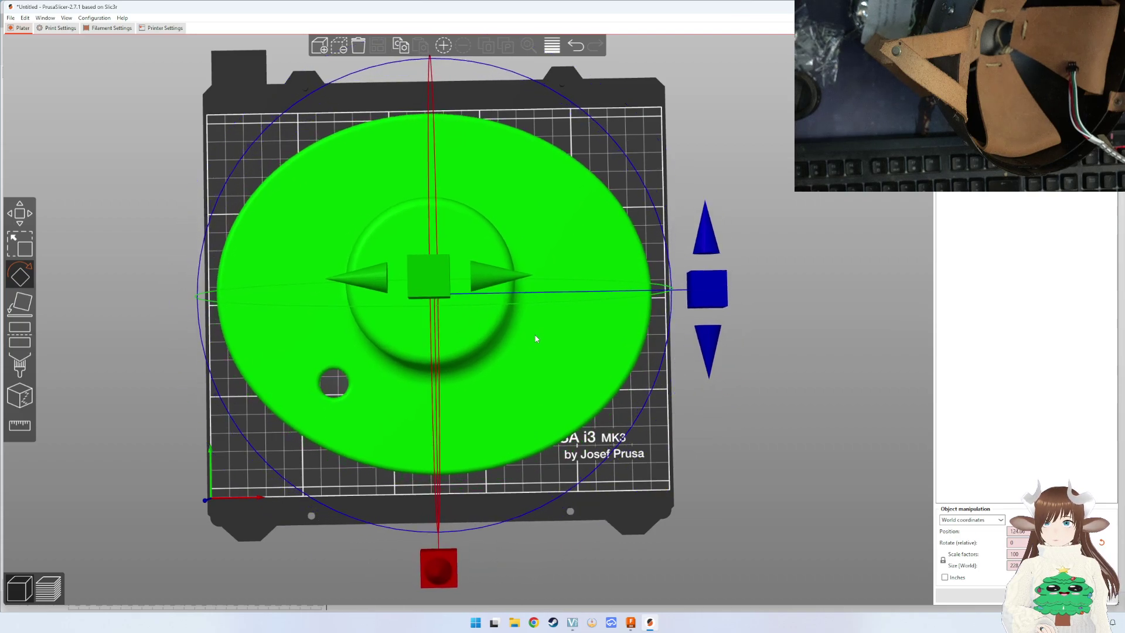
left_click(820, 369)
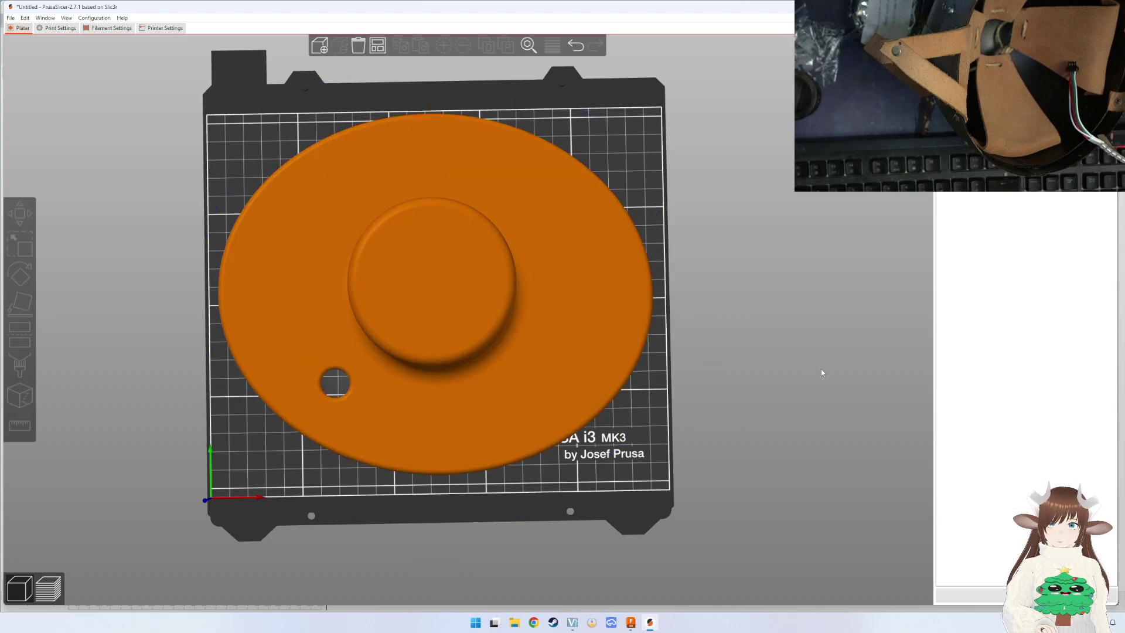
left_click(620, 330)
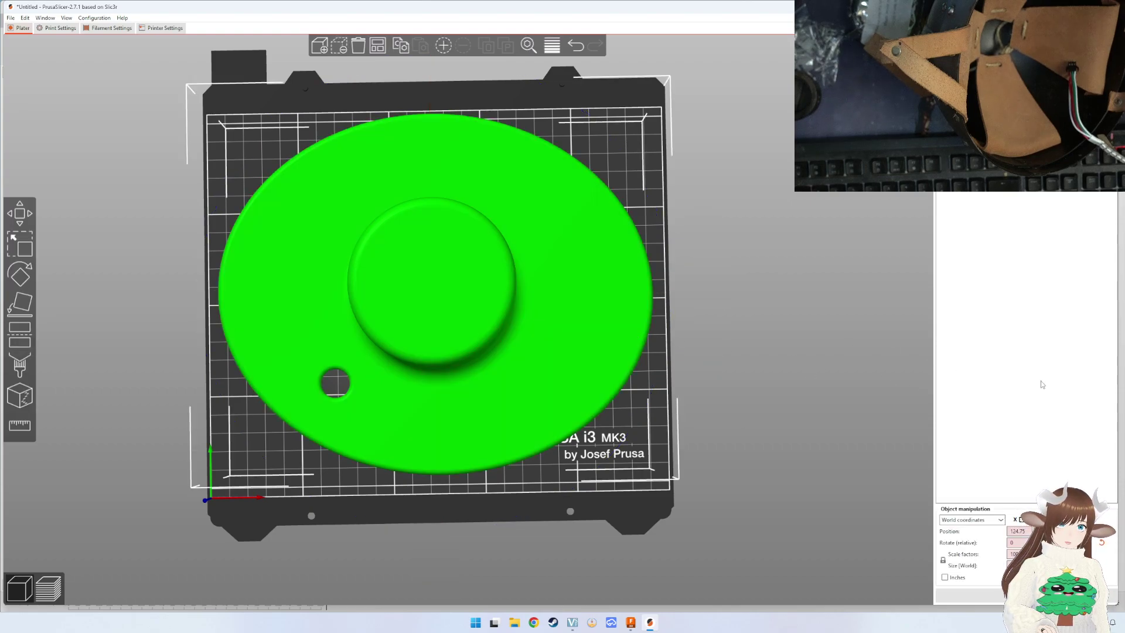
Re-slice the repositioned lamp base and tilt the preview to inspect it.
left_click(970, 595)
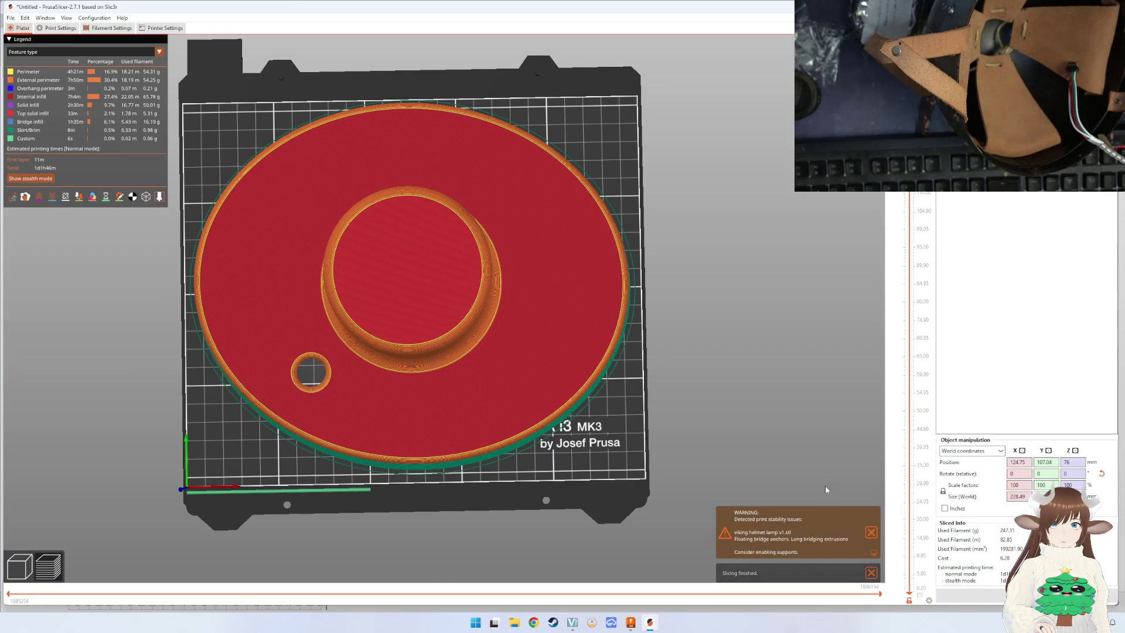
middle_click_drag(726, 436, 733, 378)
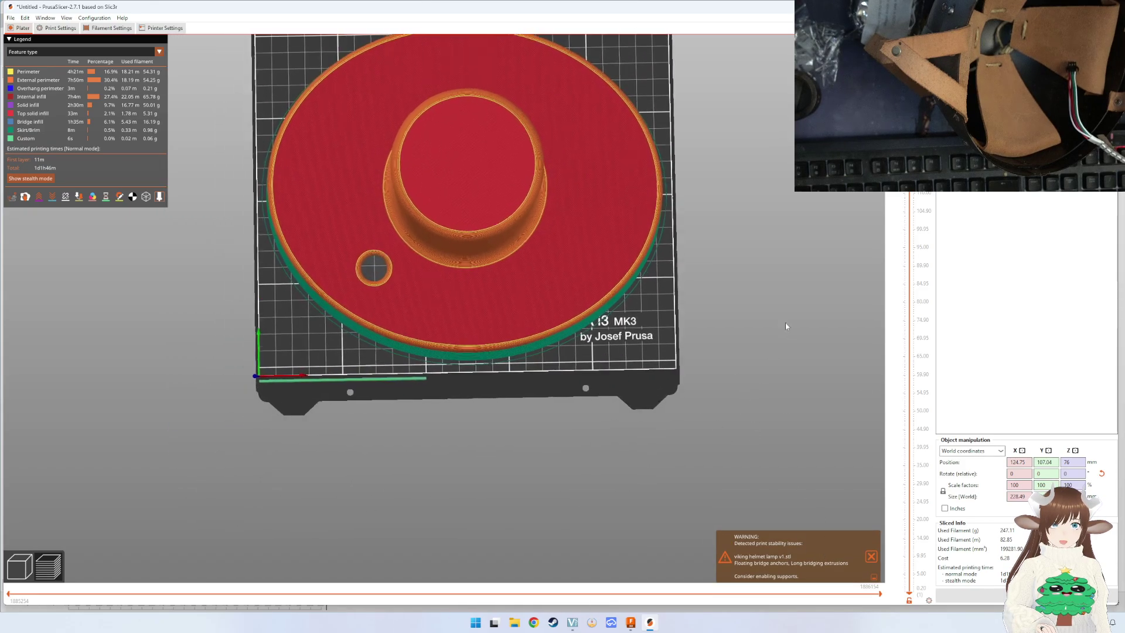
scroll(785, 326, "up", 3)
scroll(738, 331, "down", 3)
mouse_move(738, 330)
left_mouse_down()
mouse_move(738, 294)
mouse_move(718, 330)
mouse_move(706, 326)
left_mouse_up()
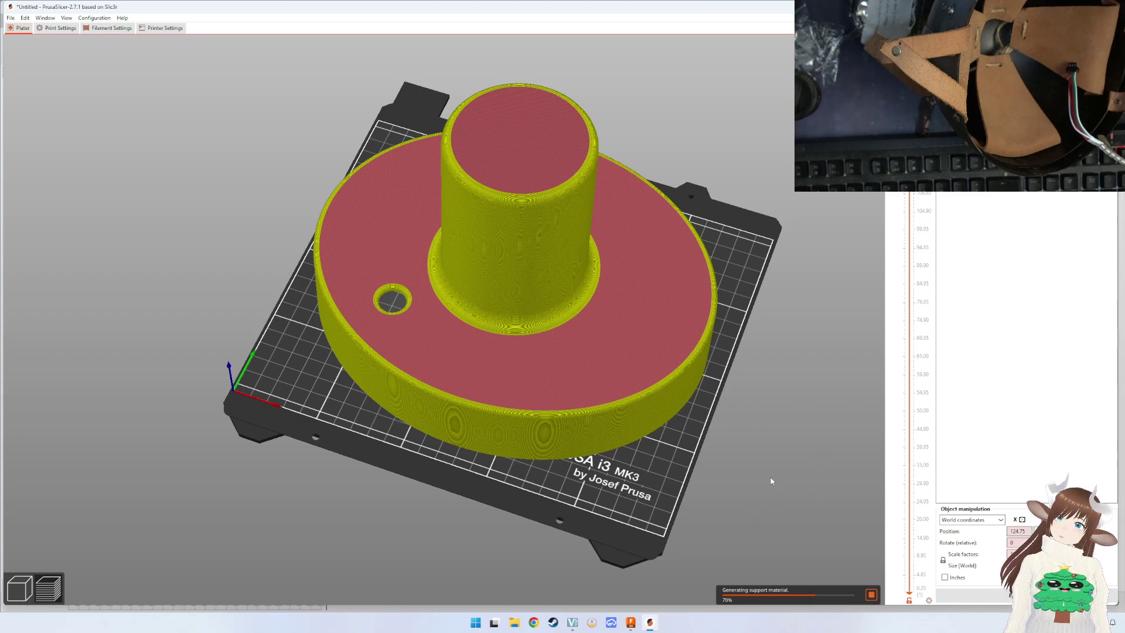
Orbit the PrusaSlicer plate to inspect the model from below and above, then return to Fusion 360.
middle_click_drag(766, 477, 754, 460)
mouse_move(754, 460)
left_mouse_down()
mouse_move(757, 479)
mouse_move(741, 423)
mouse_move(751, 389)
mouse_move(771, 470)
mouse_move(750, 437)
mouse_move(759, 468)
mouse_move(788, 429)
mouse_move(779, 386)
mouse_move(761, 469)
mouse_move(737, 435)
mouse_move(701, 429)
mouse_move(715, 427)
mouse_move(676, 527)
mouse_move(704, 491)
left_mouse_up()
left_click_drag(701, 501, 722, 515)
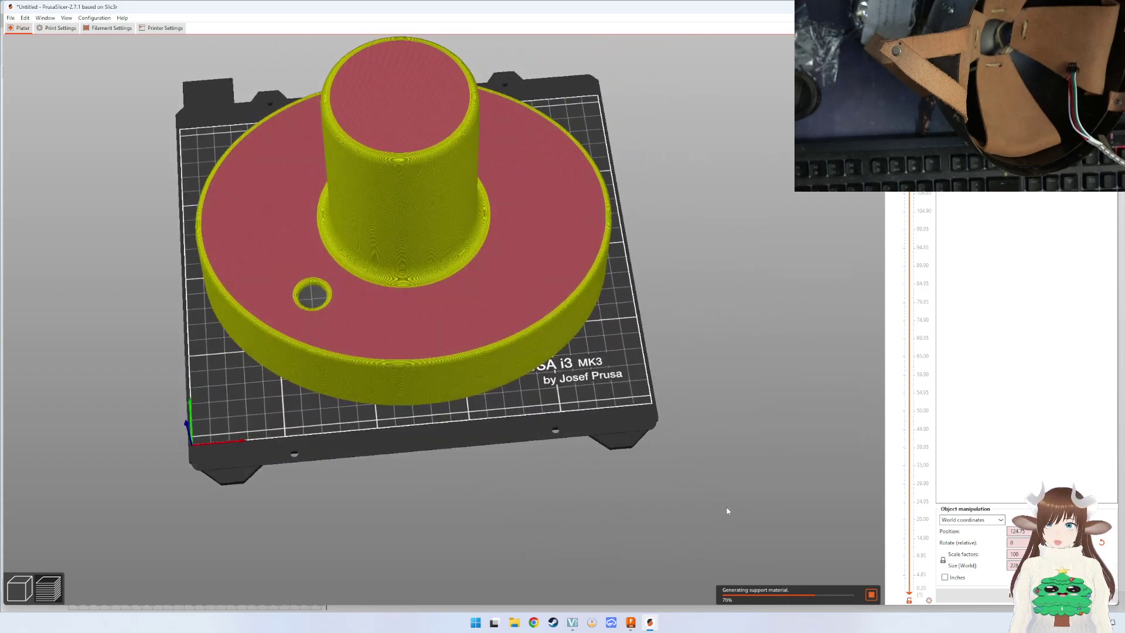
left_click(632, 626)
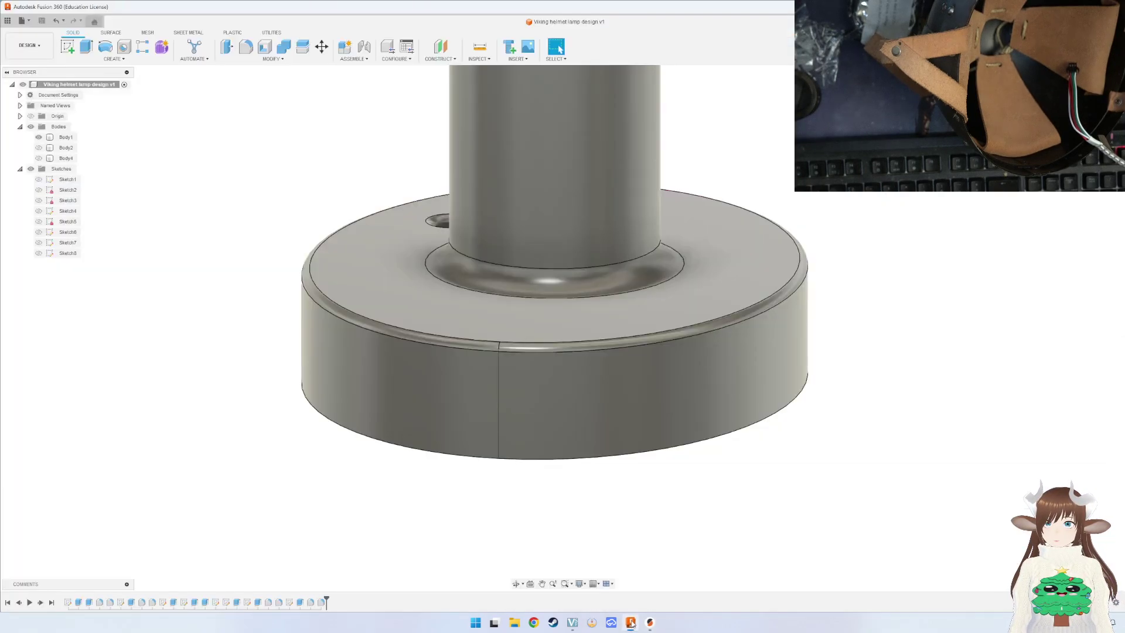
left_click(23, 21)
left_click(33, 34)
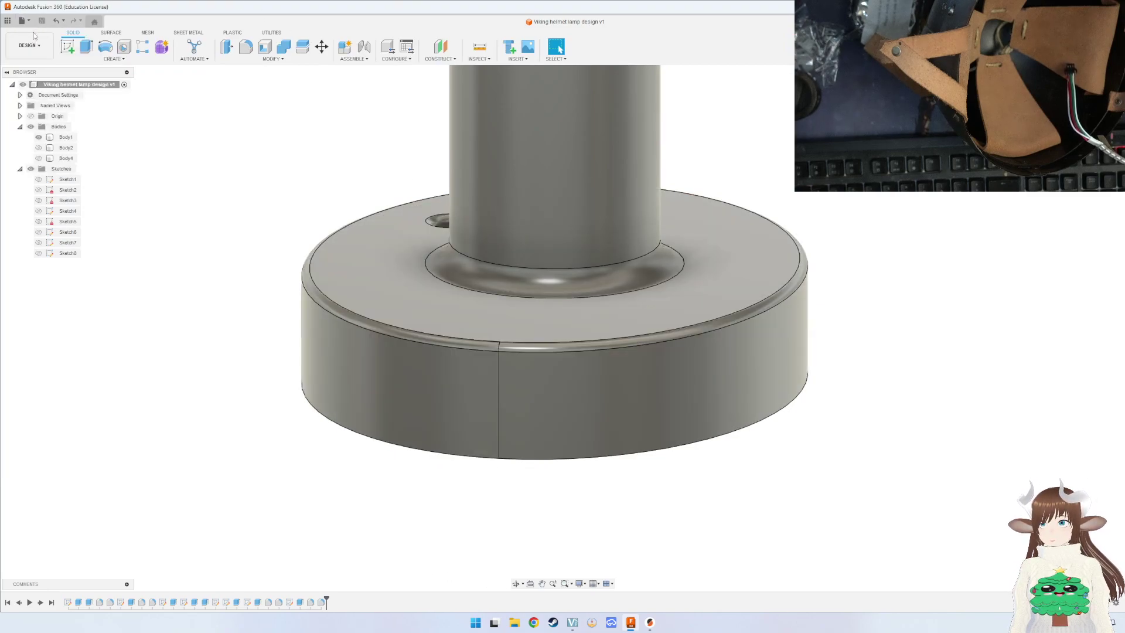
left_click(318, 24)
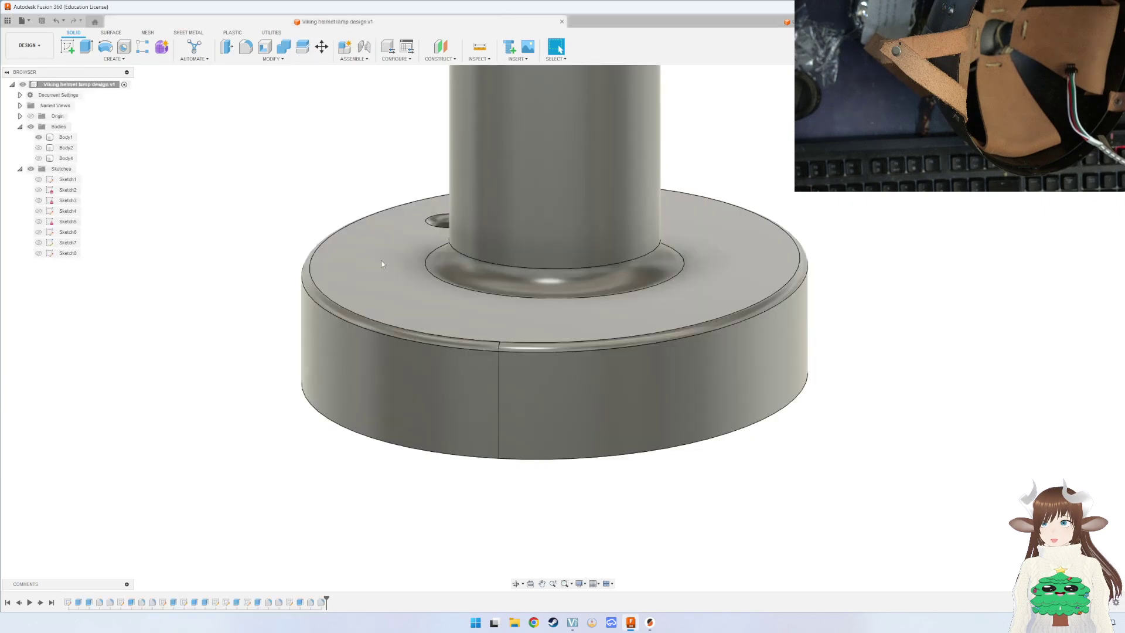
left_click(68, 603)
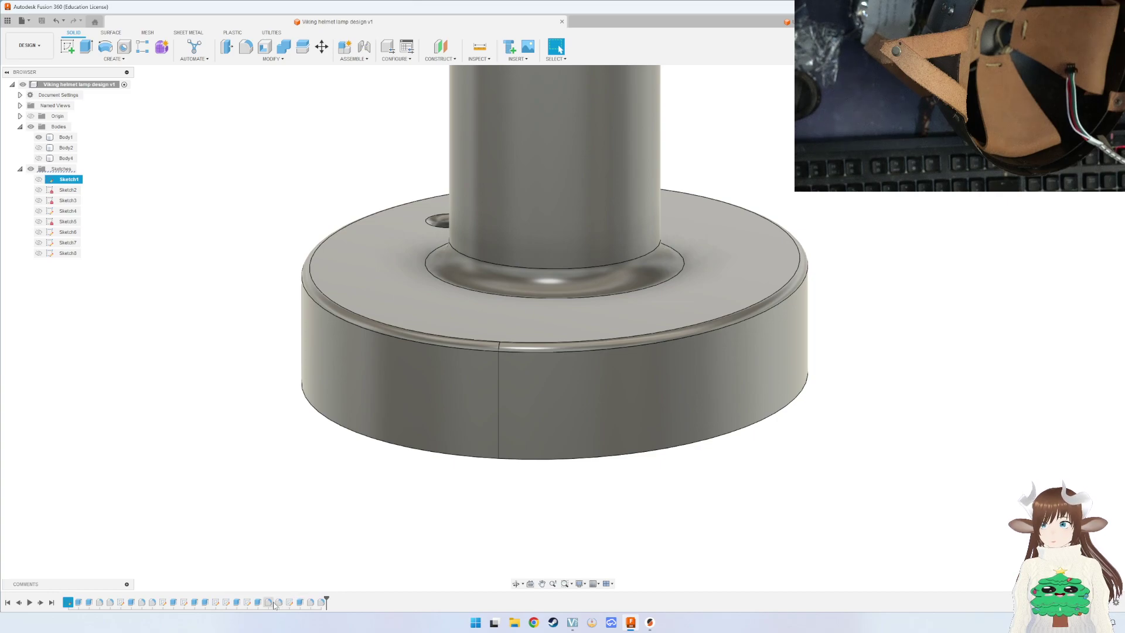
double_click(291, 603)
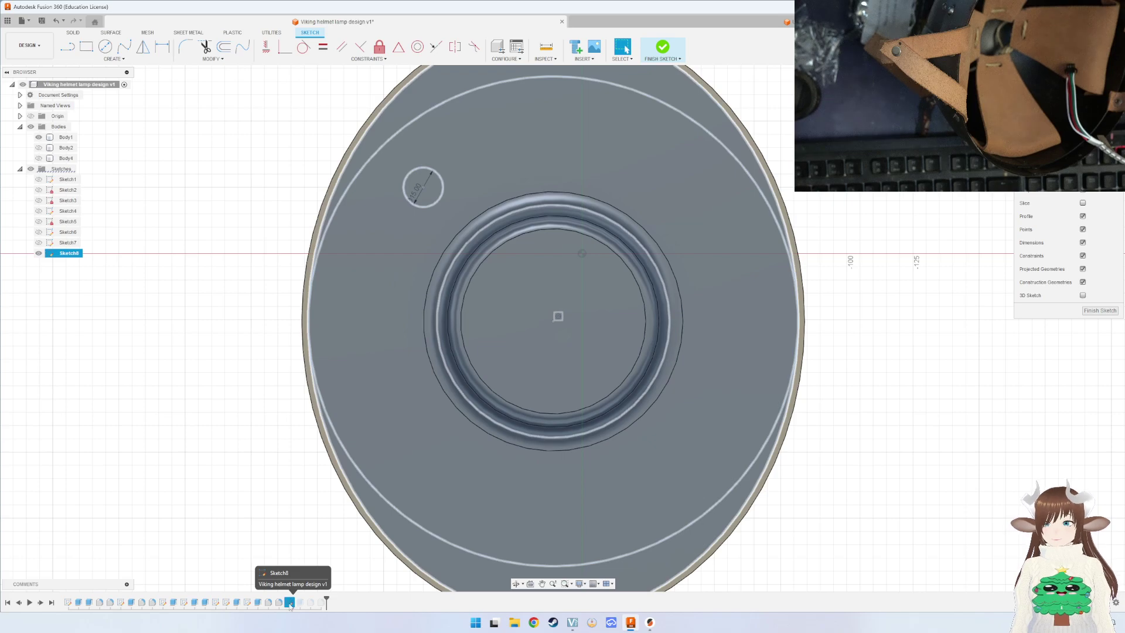
double_click(247, 602)
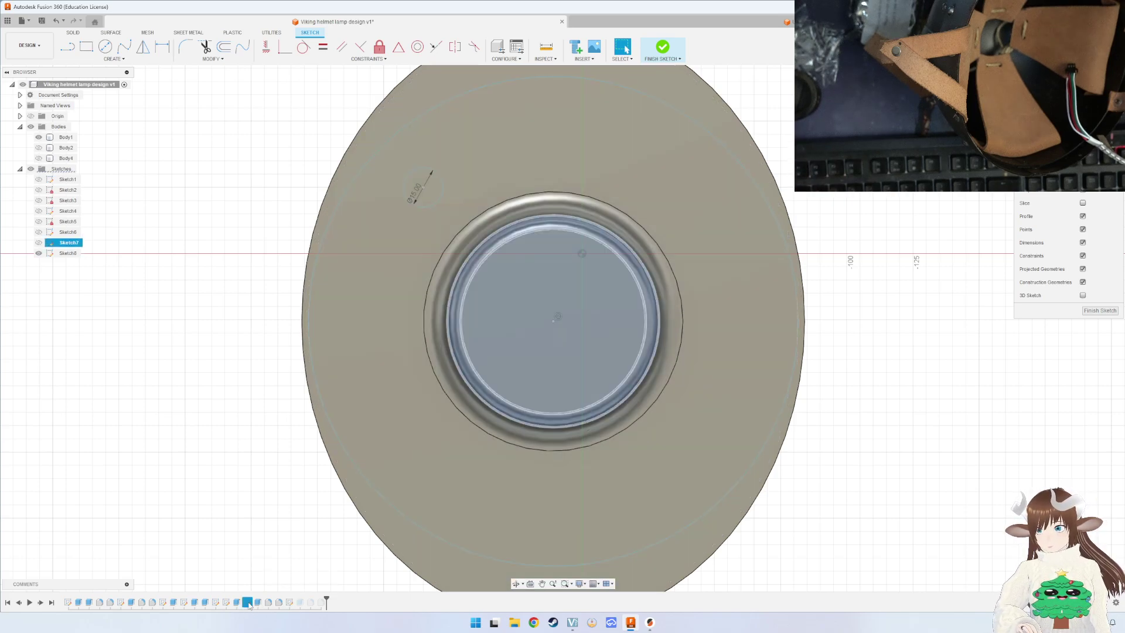
double_click(227, 603)
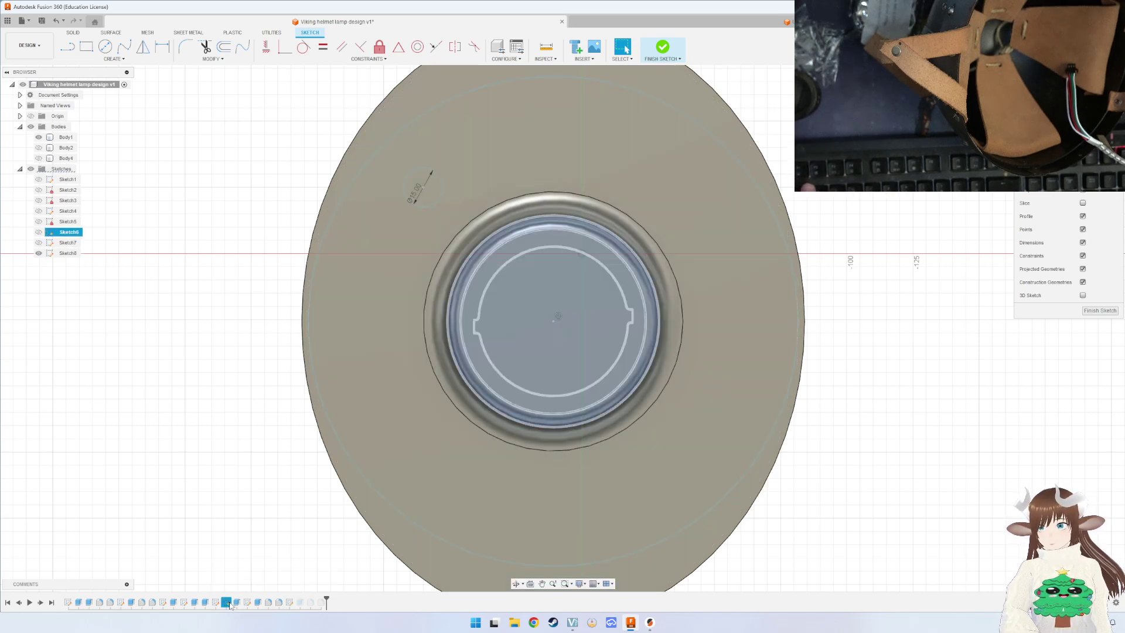
double_click(216, 602)
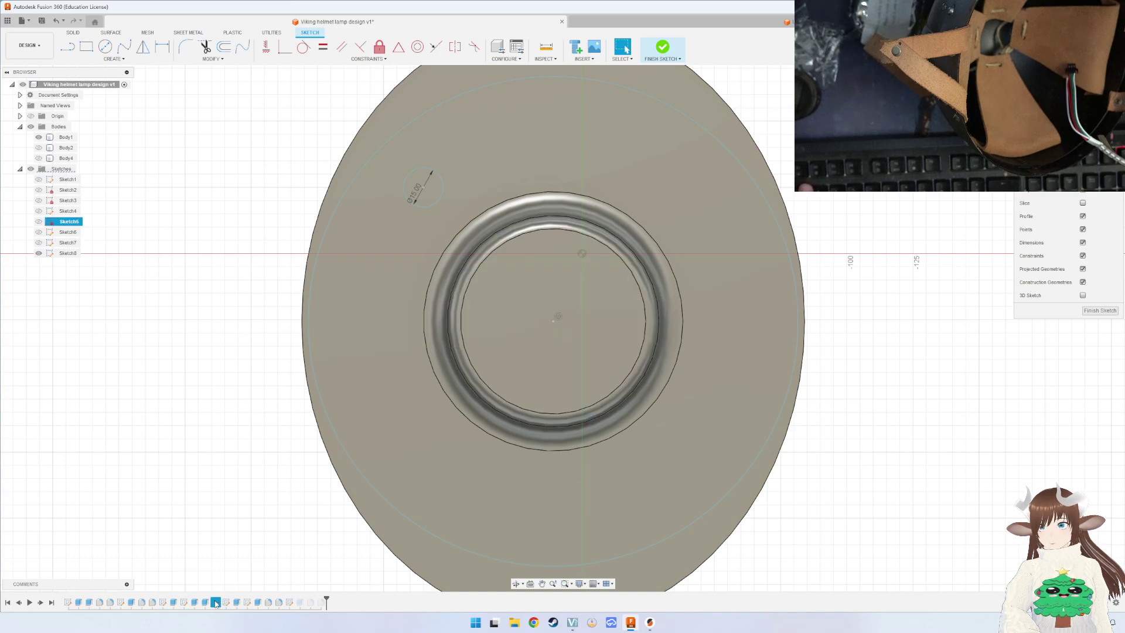
left_click(161, 418)
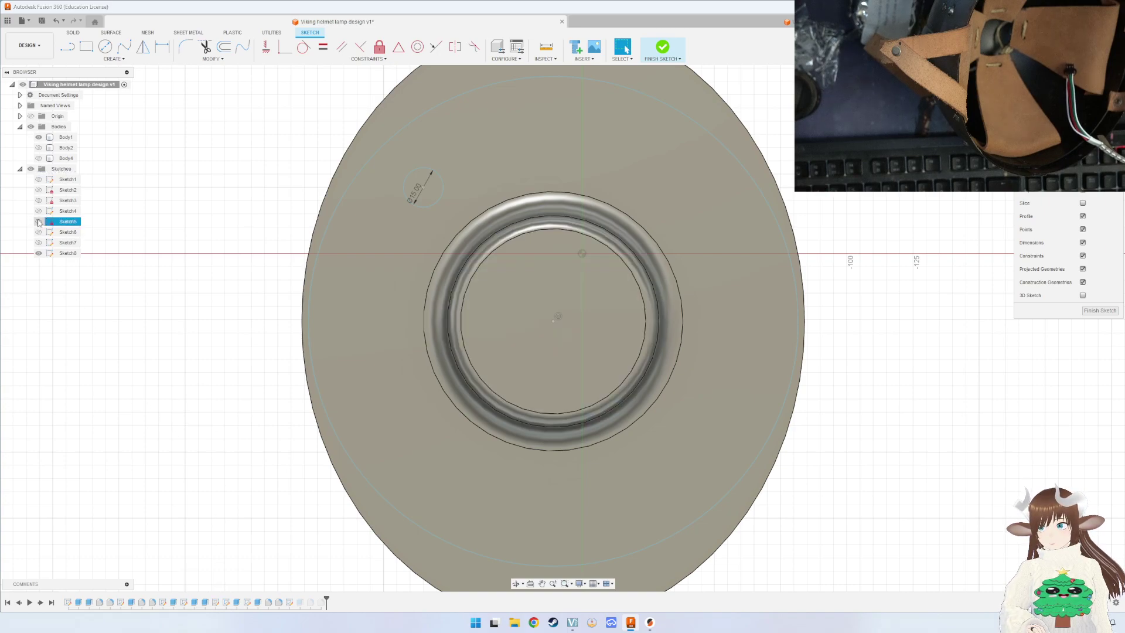
left_click(39, 223)
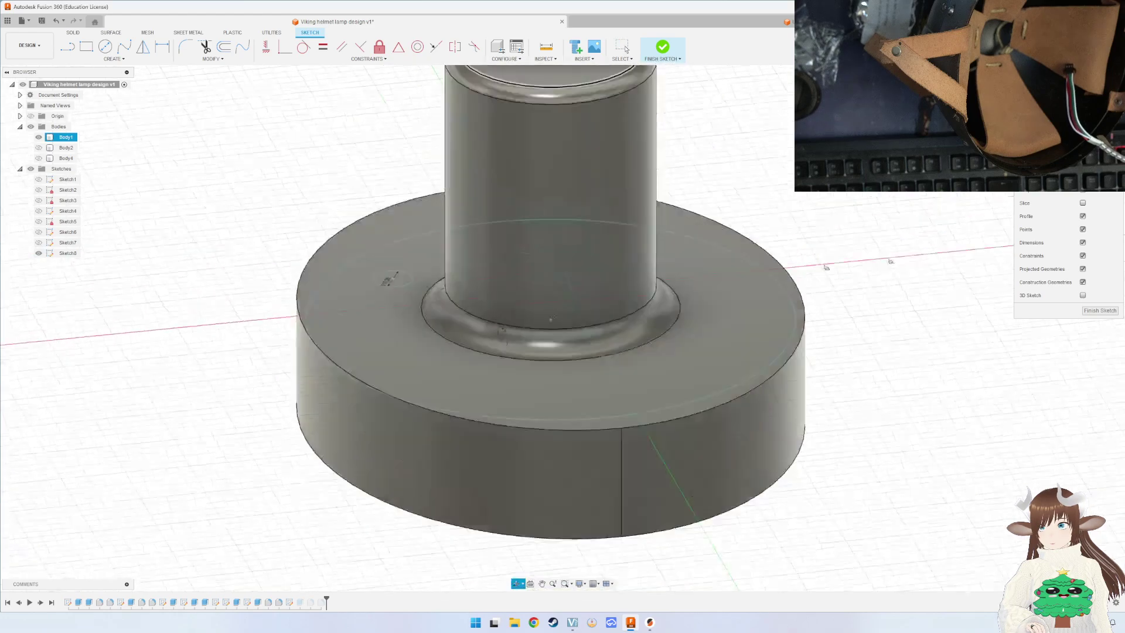
key("F6")
left_click(39, 253)
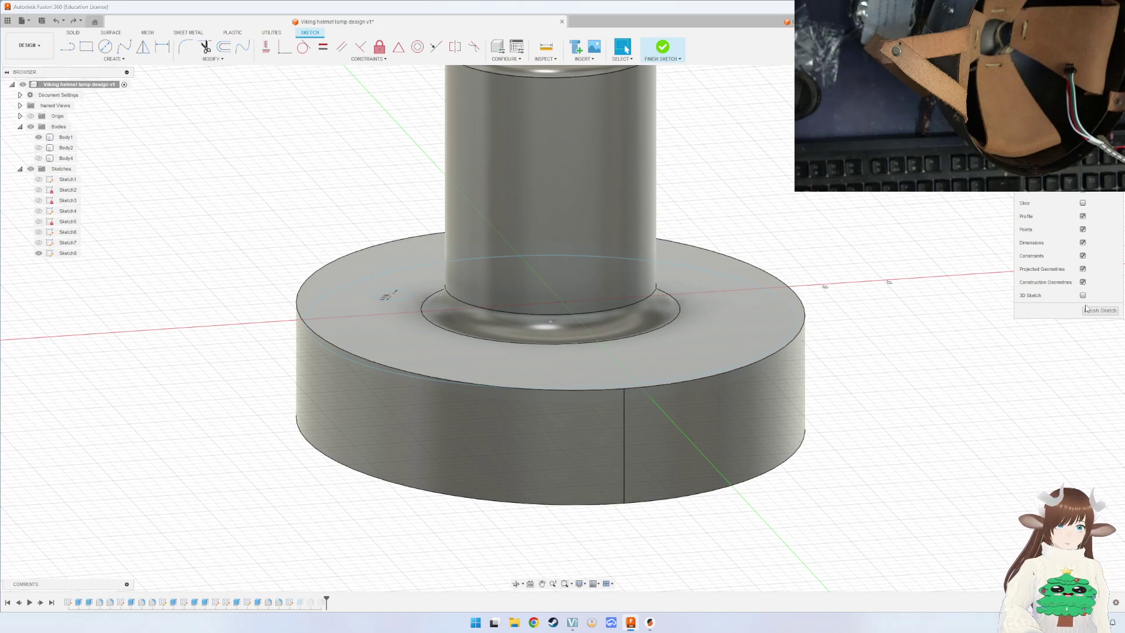
left_click(1086, 309)
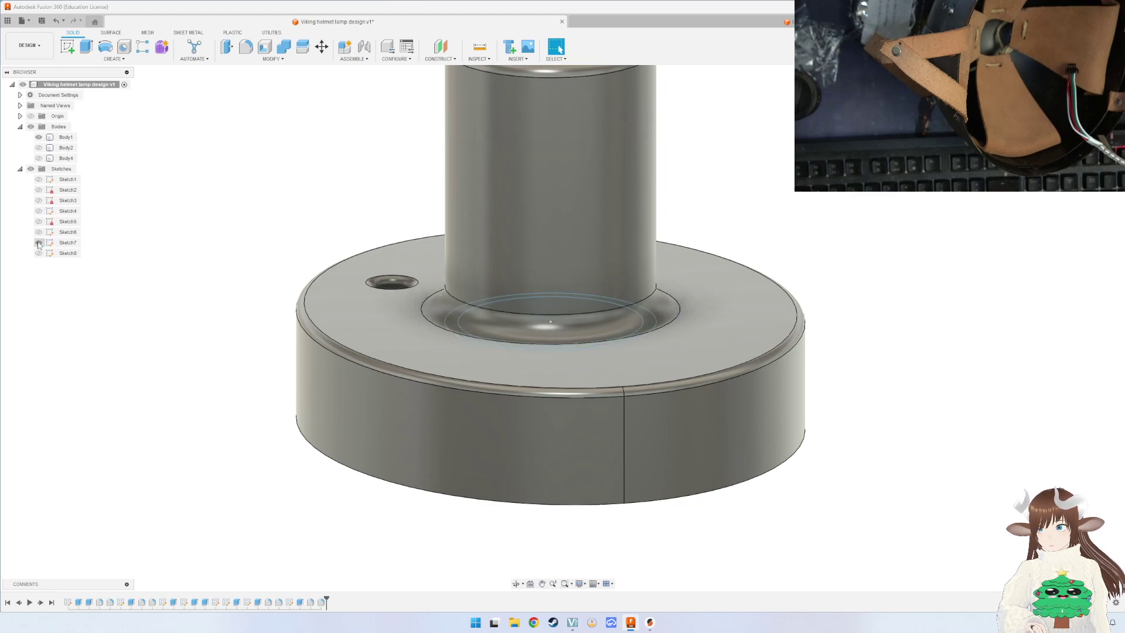
Inspect the disc's underside while toggling visibility of Sketch7, Sketch8 and Sketch4.
left_click(39, 243)
left_click(66, 137)
middle_click_drag(410, 293, 559, 49, "shift")
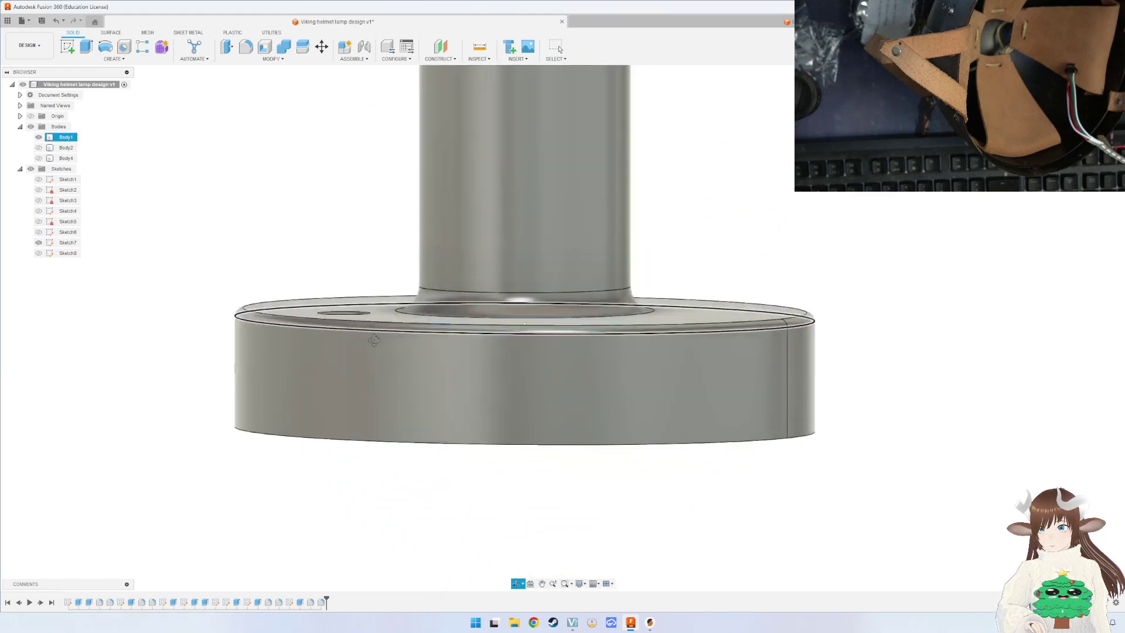
left_click(559, 49)
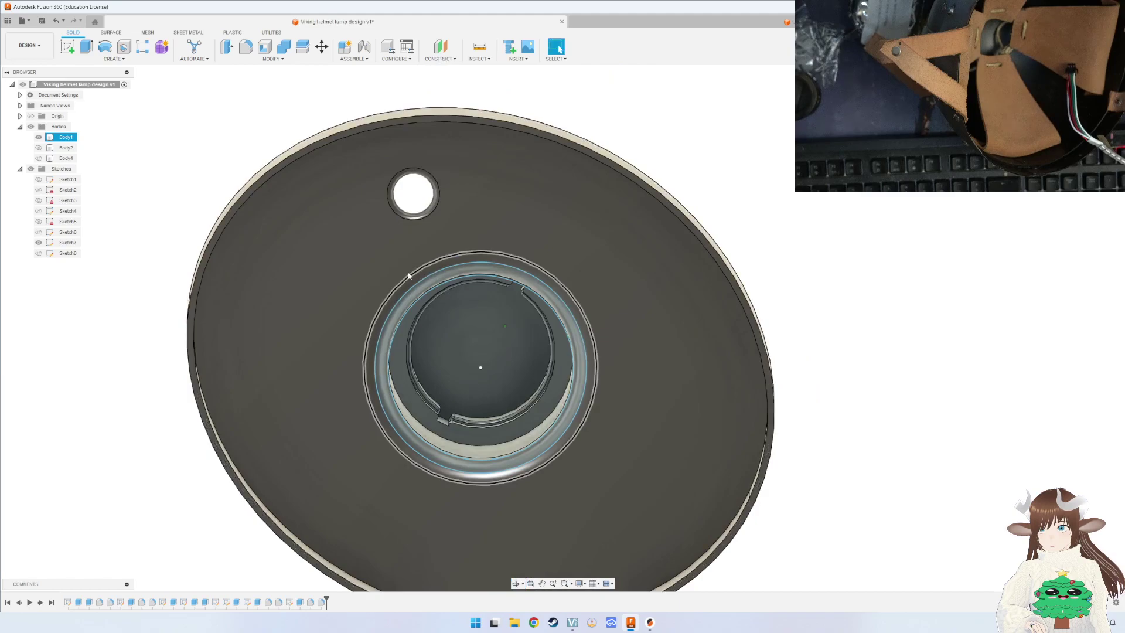
left_click(39, 243)
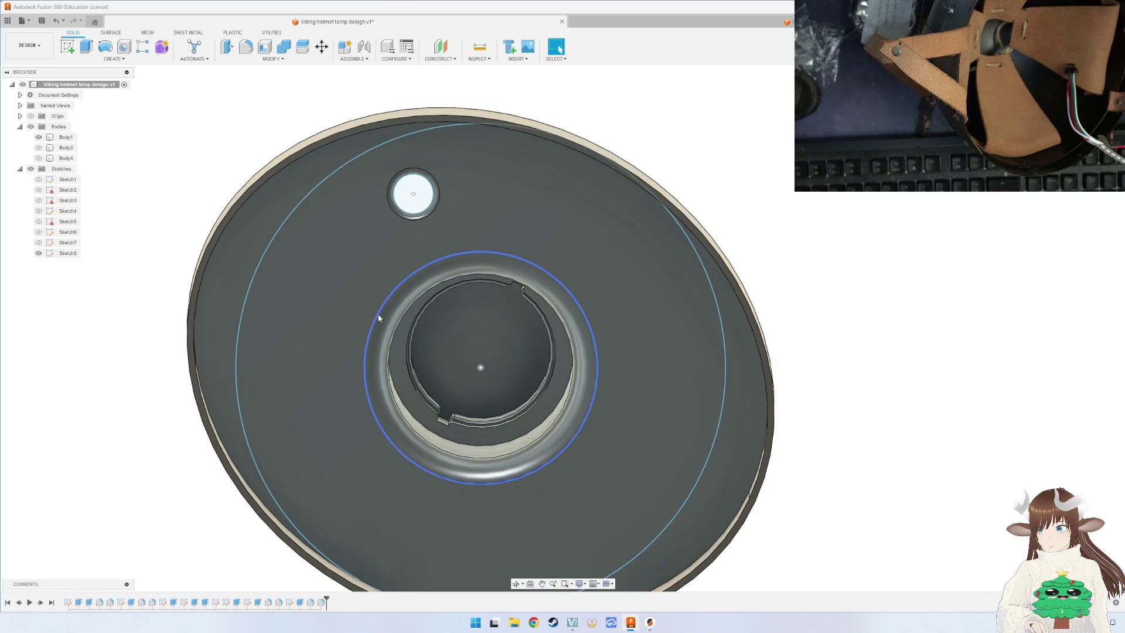
mouse_move(387, 252)
middle_mouse_down("shift")
mouse_move(382, 402)
mouse_move(384, 252)
middle_mouse_up("shift")
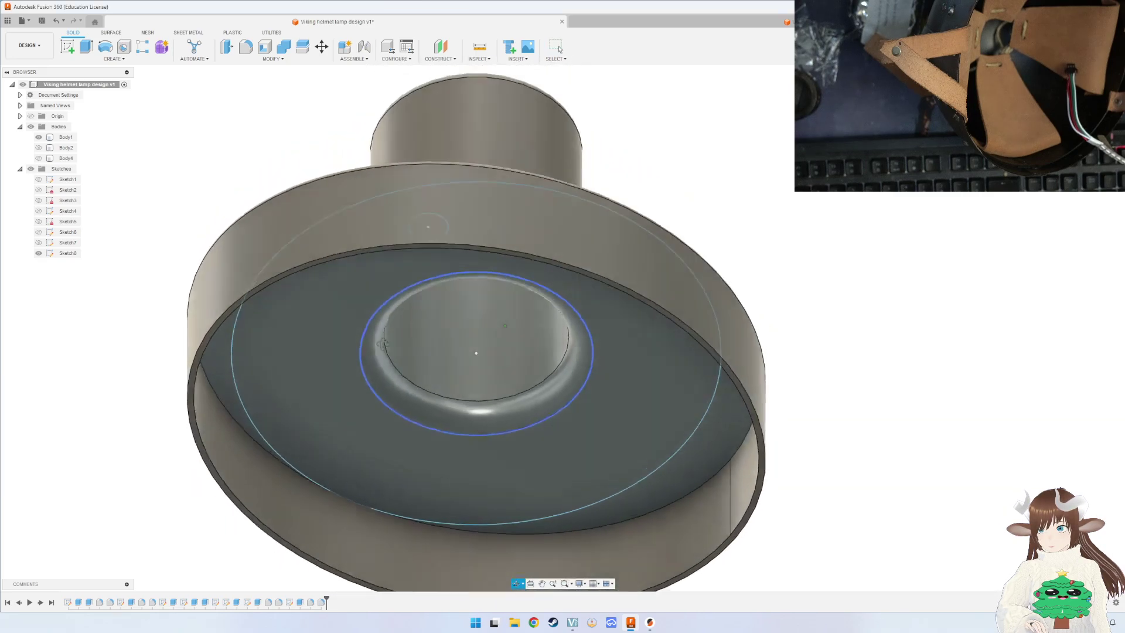
left_click(39, 253)
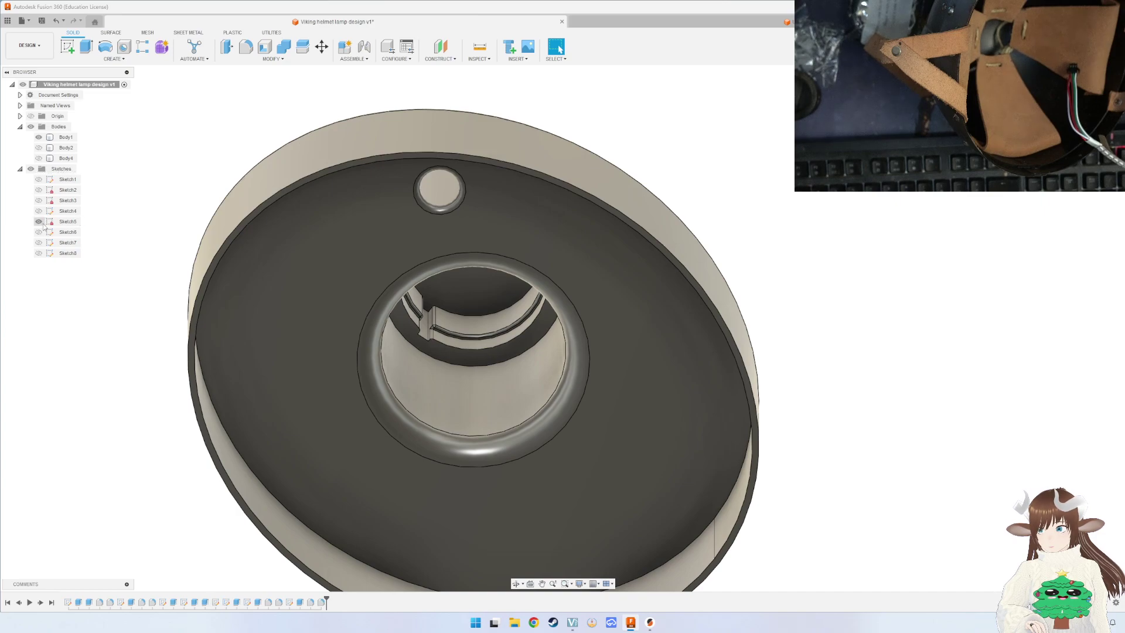
left_click(39, 211)
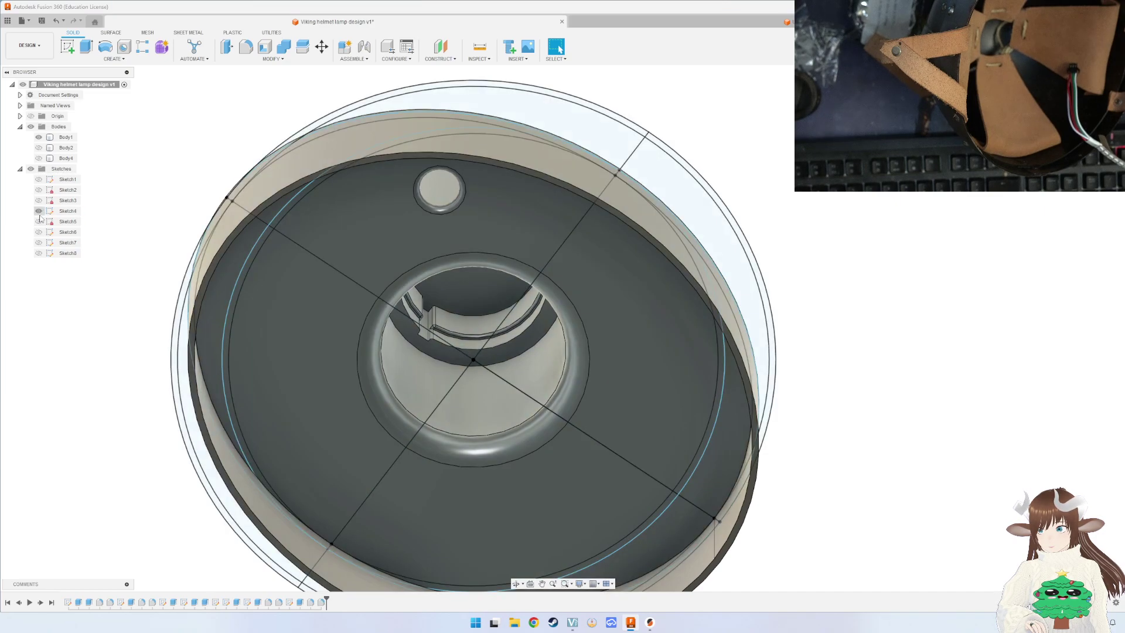
mouse_move(352, 206)
middle_mouse_down("shift")
mouse_move(338, 357)
mouse_move(338, 305)
middle_mouse_up("shift")
Select Sketch4 and Body1, then start a new empty design.
left_click(68, 211)
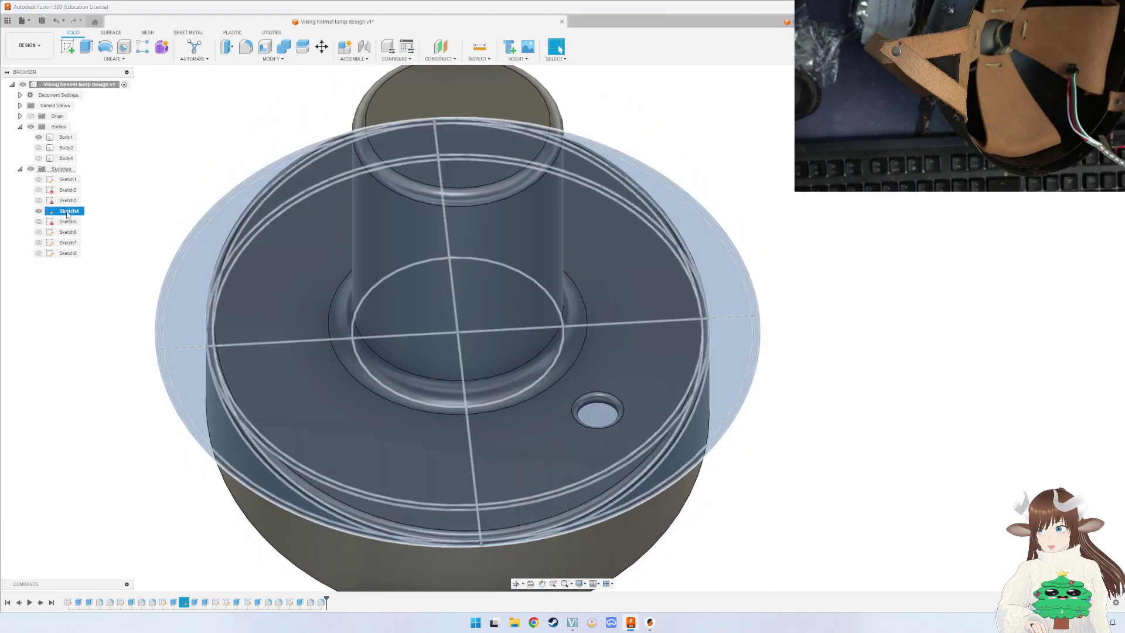
key("Escape")
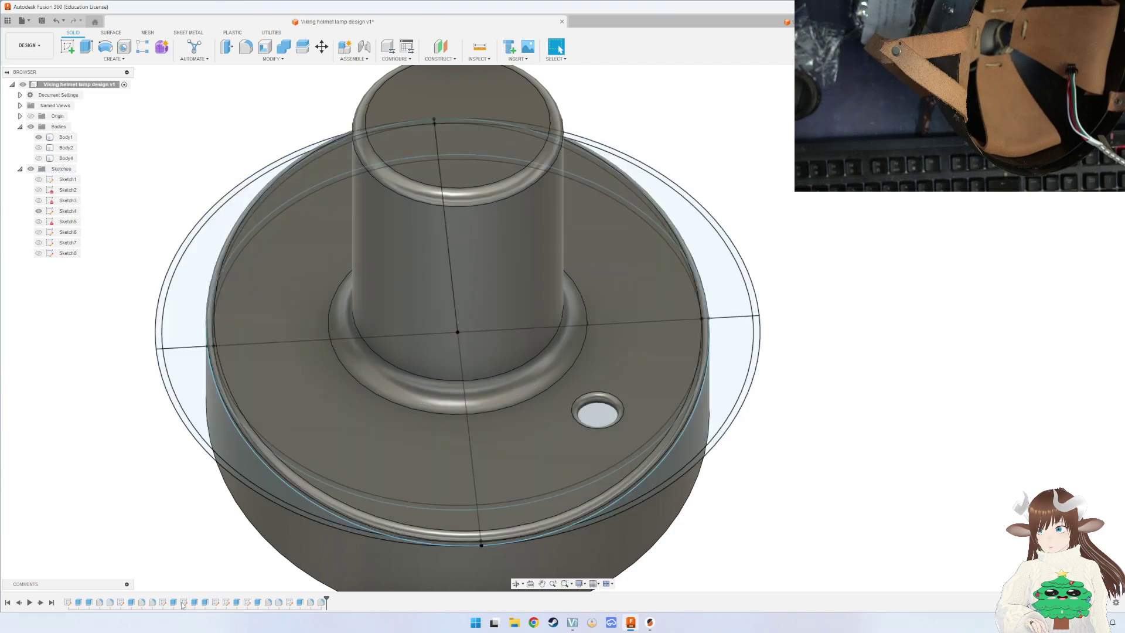
left_click(184, 603)
left_click(472, 151, "ctrl")
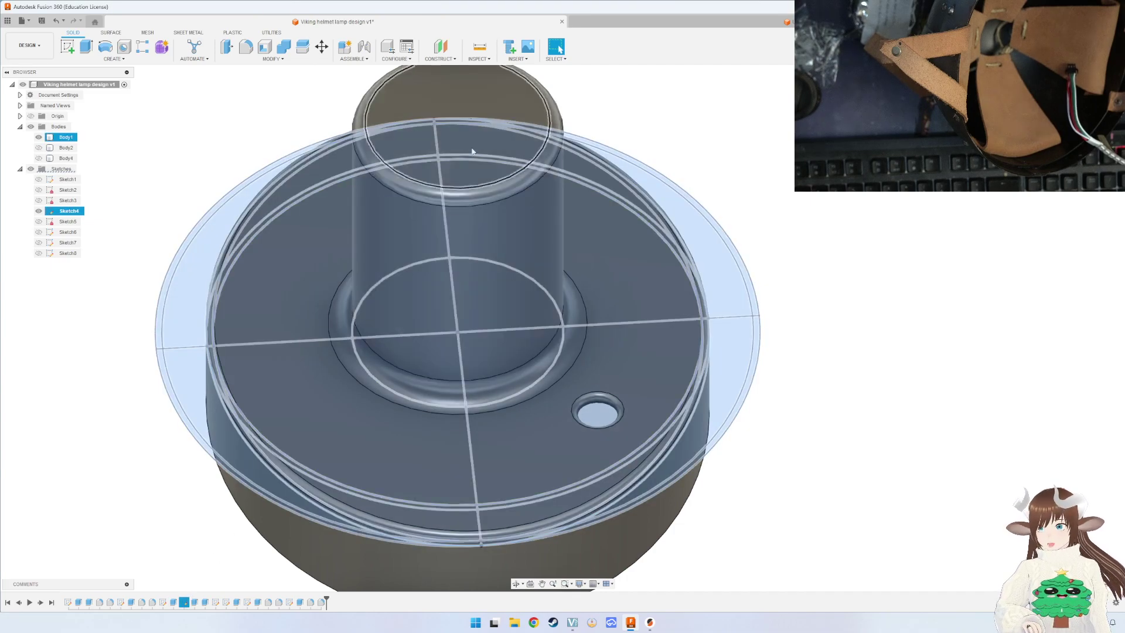
left_click(576, 21)
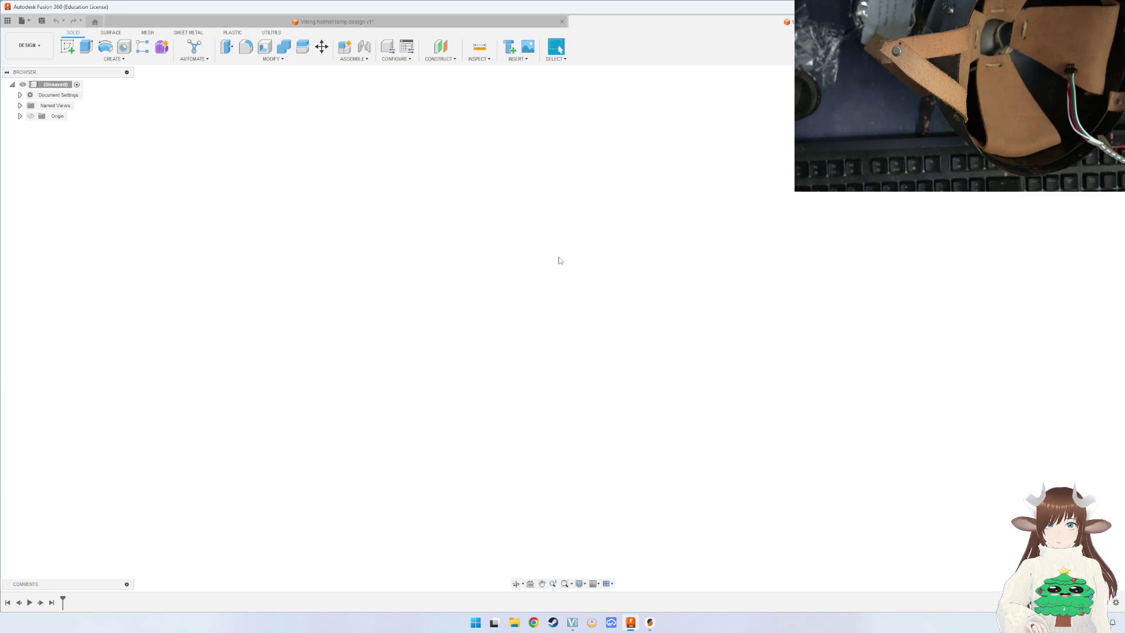
Start a sketch on the XY ground plane, pan the grid, then switch to PrusaSlicer.
left_click(67, 46)
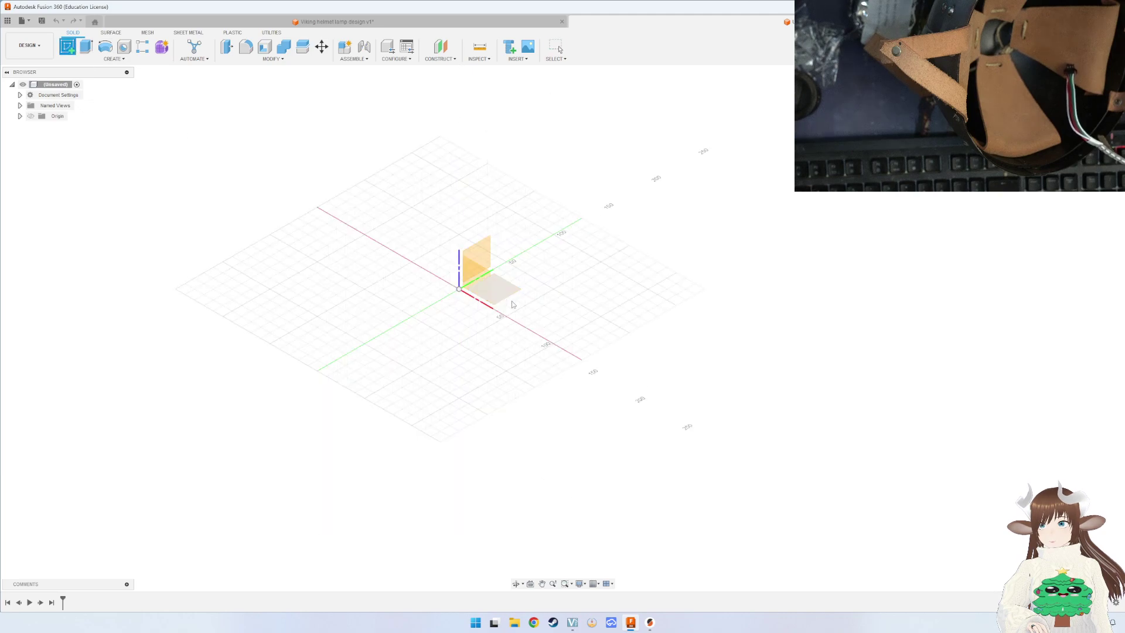
left_click(495, 284)
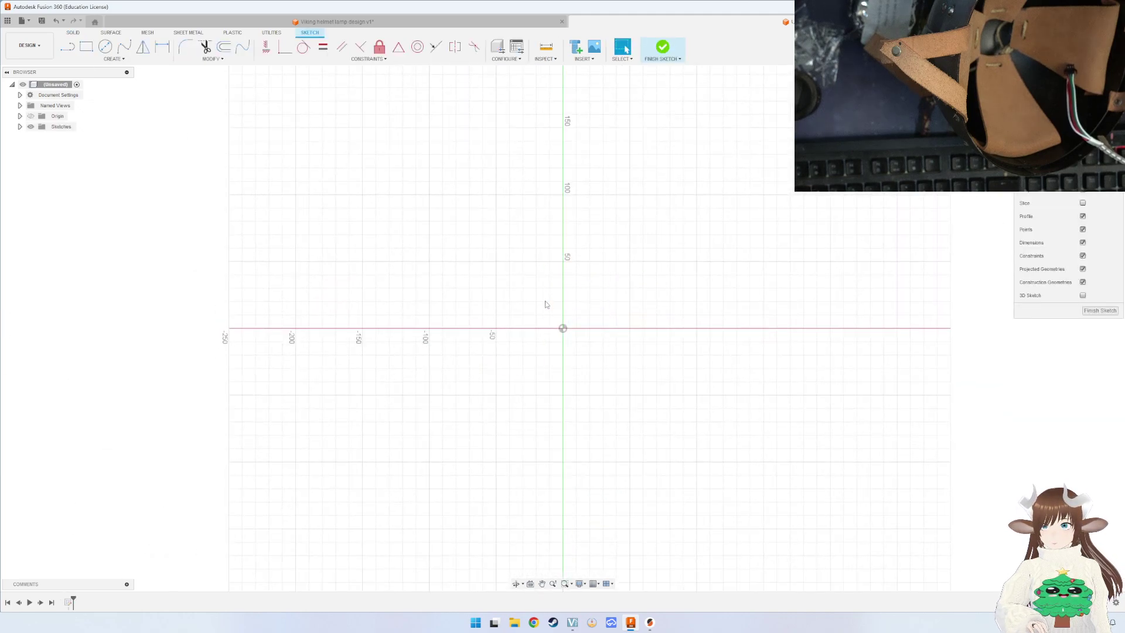
middle_click_drag(590, 301, 327, 332)
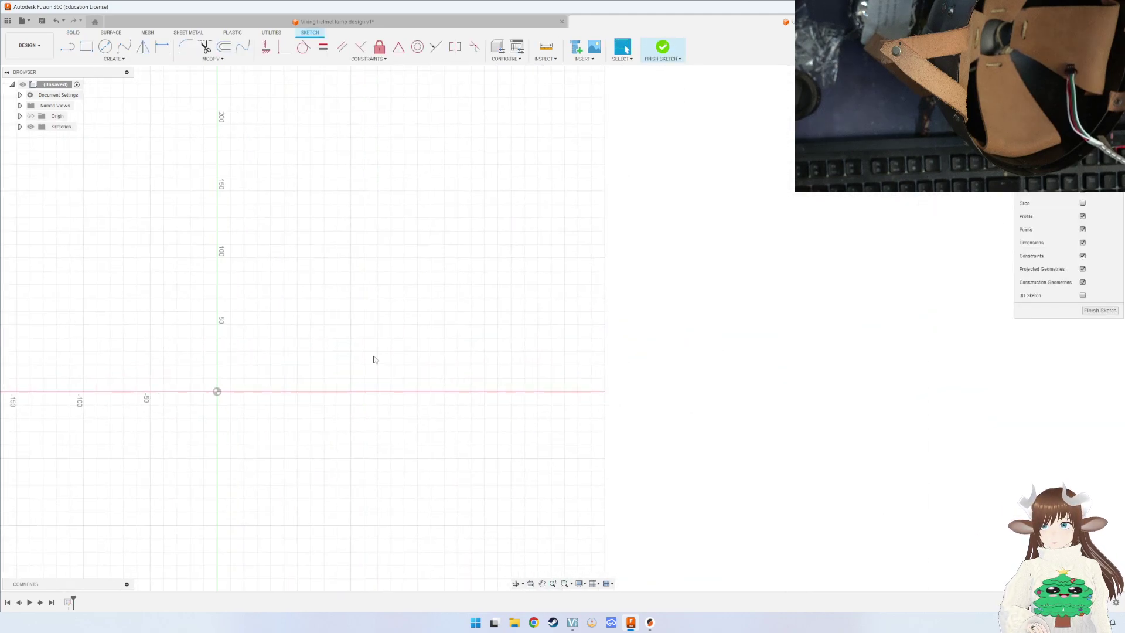
middle_click_drag(374, 359, 601, 318)
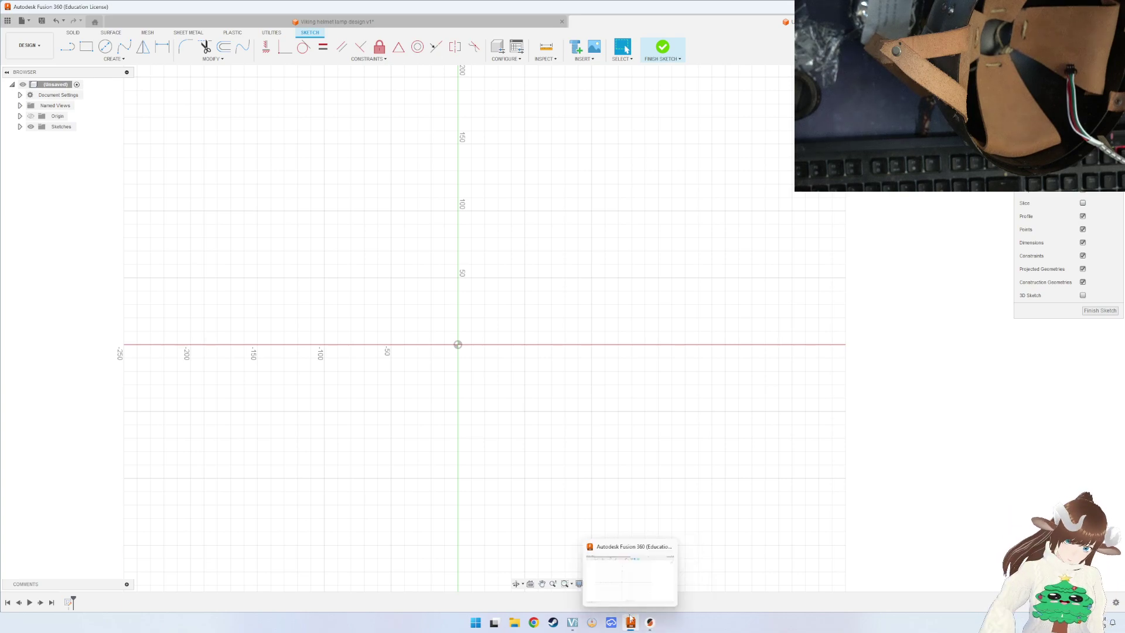
mouse_move(631, 622)
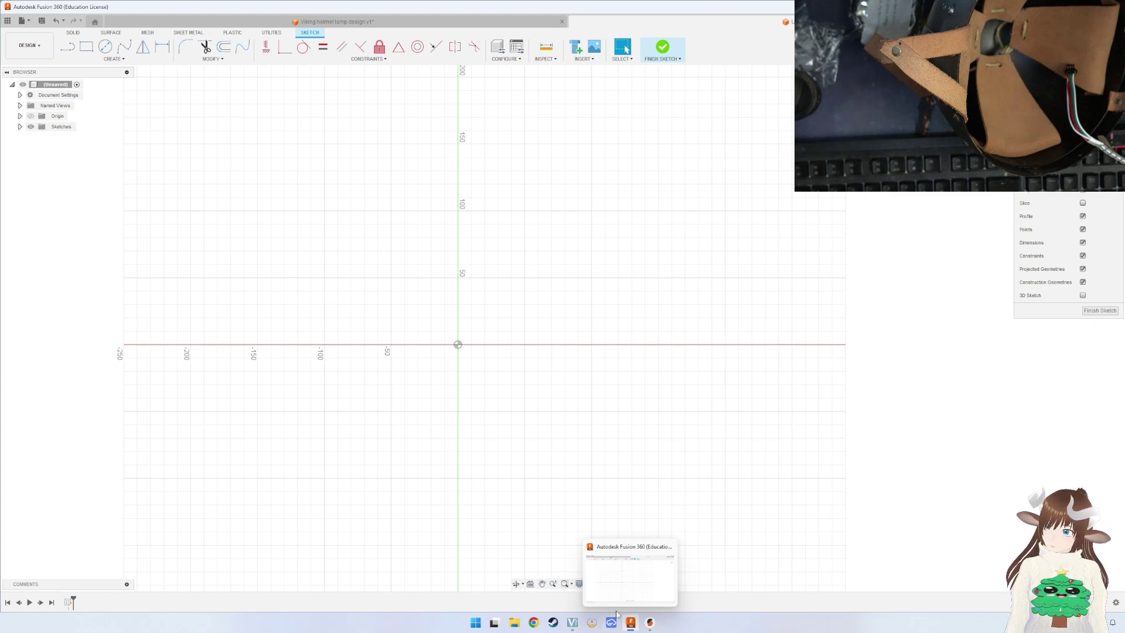
left_click(650, 622)
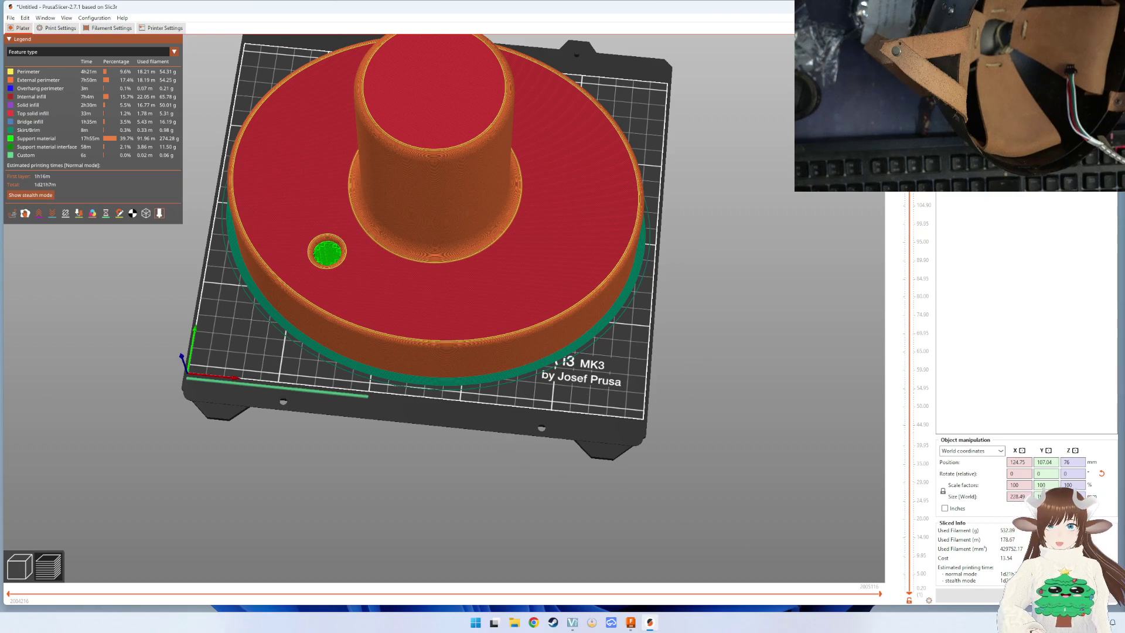
Cut and orbit the sliced preview to check the support in the hole, then return to Fusion 360.
mouse_move(909, 198)
left_mouse_down()
mouse_move(891, 603)
mouse_move(909, 199)
left_mouse_up()
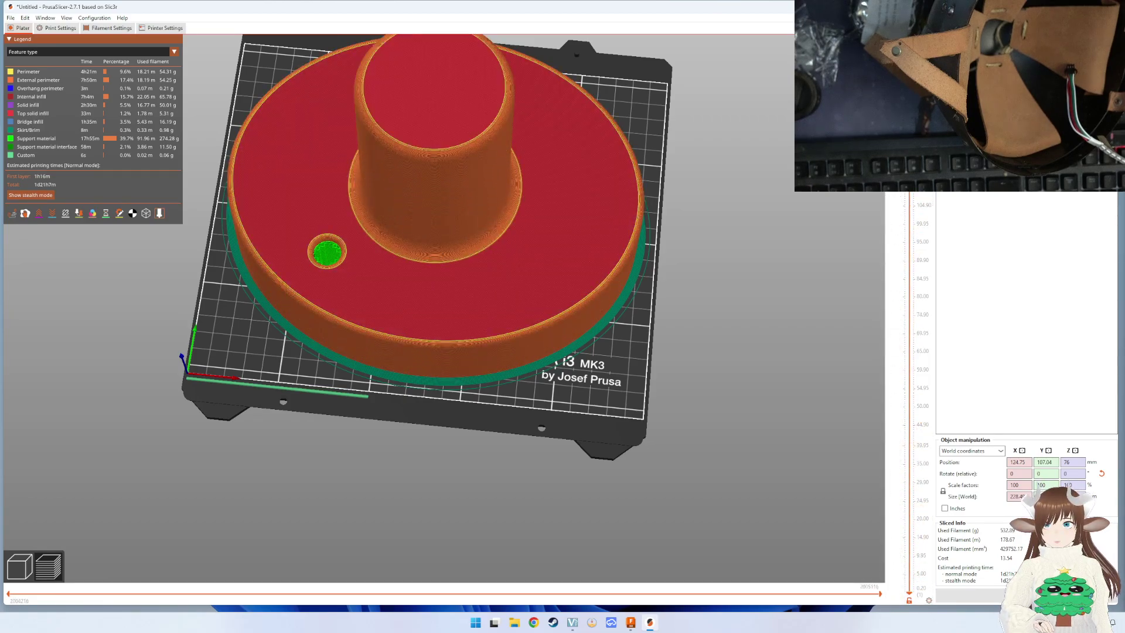
scroll(325, 252, "up", 2)
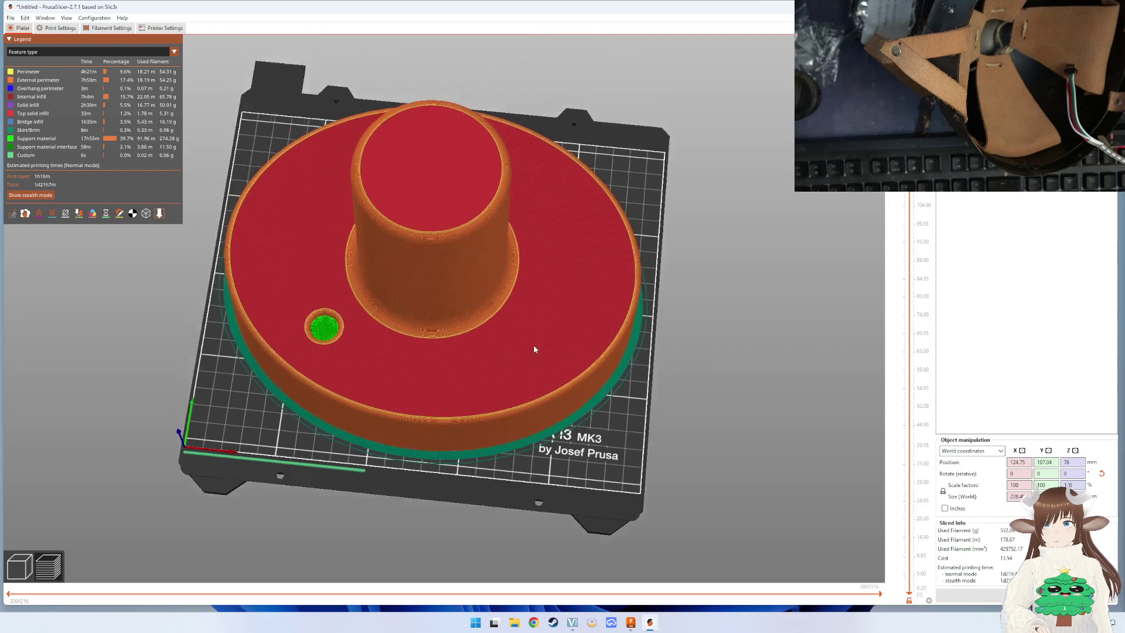
scroll(533, 344, "down", 1)
scroll(582, 420, "down", 1)
left_click_drag(637, 385, 639, 314)
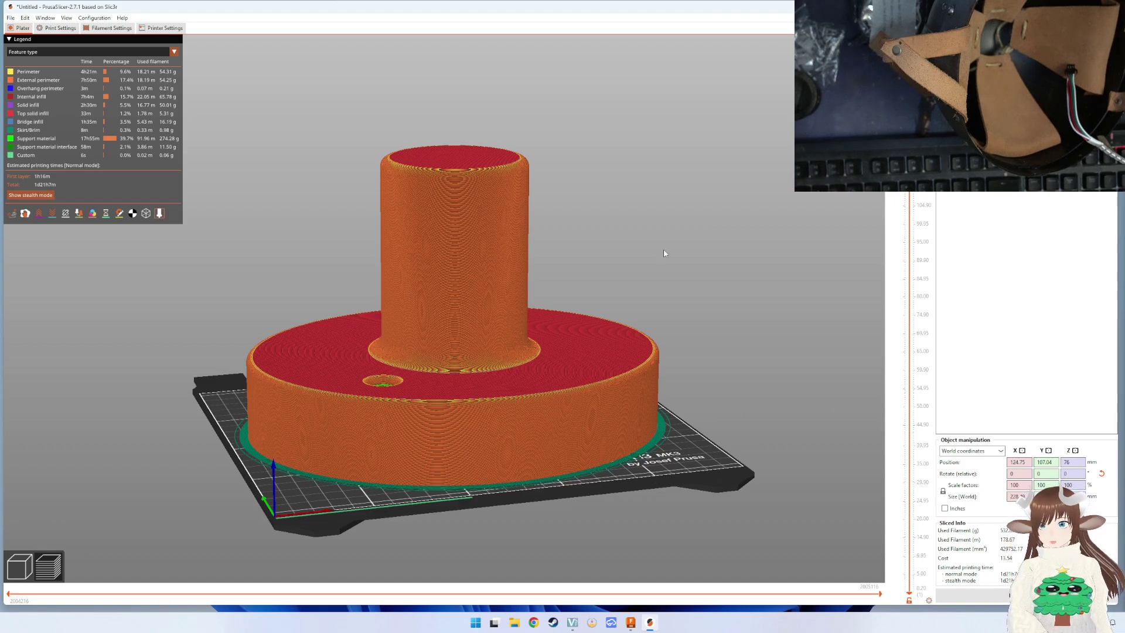
left_click(630, 624)
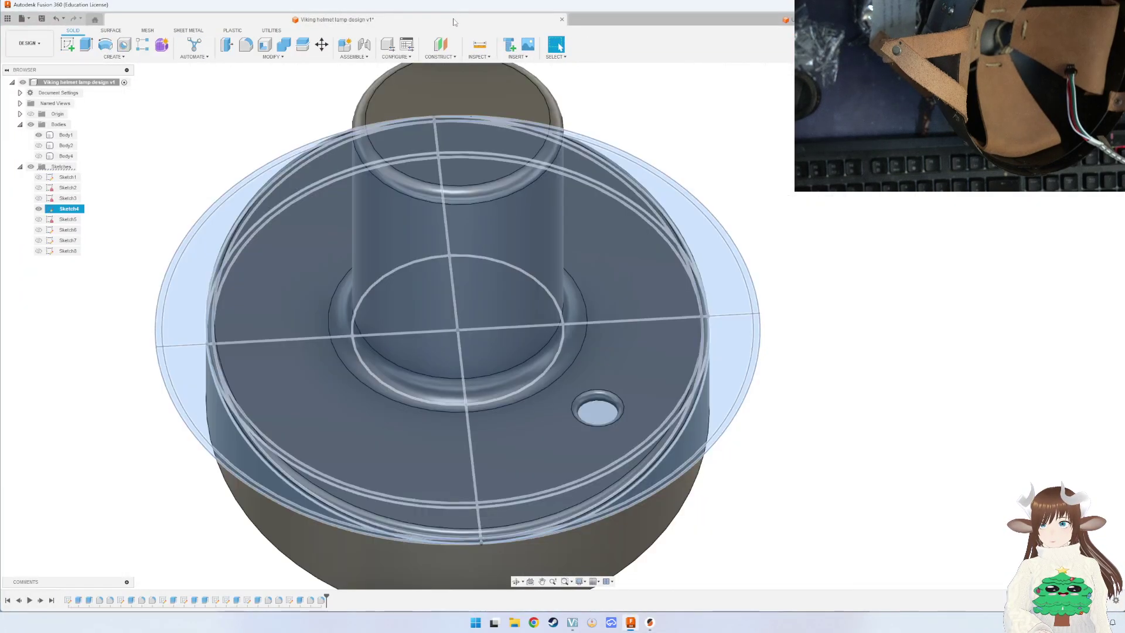
Save the Viking helmet lamp design as a new version.
mouse_move(756, 364)
middle_mouse_down("shift")
mouse_move(761, 312)
mouse_move(739, 308)
middle_mouse_up("shift")
key("ctrl+s")
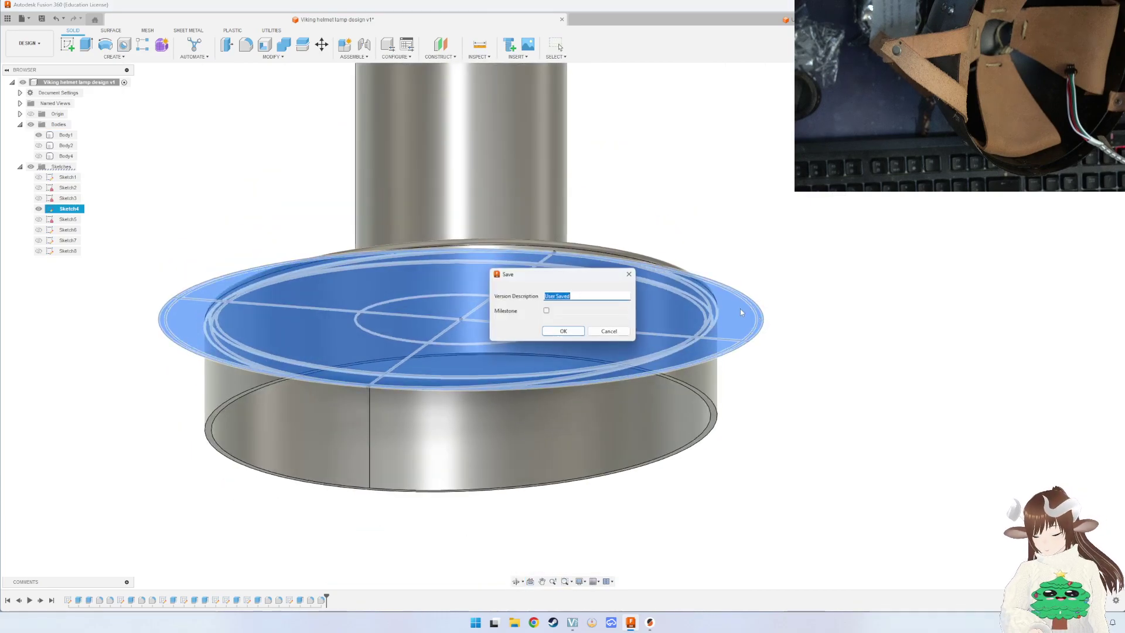
left_click(562, 332)
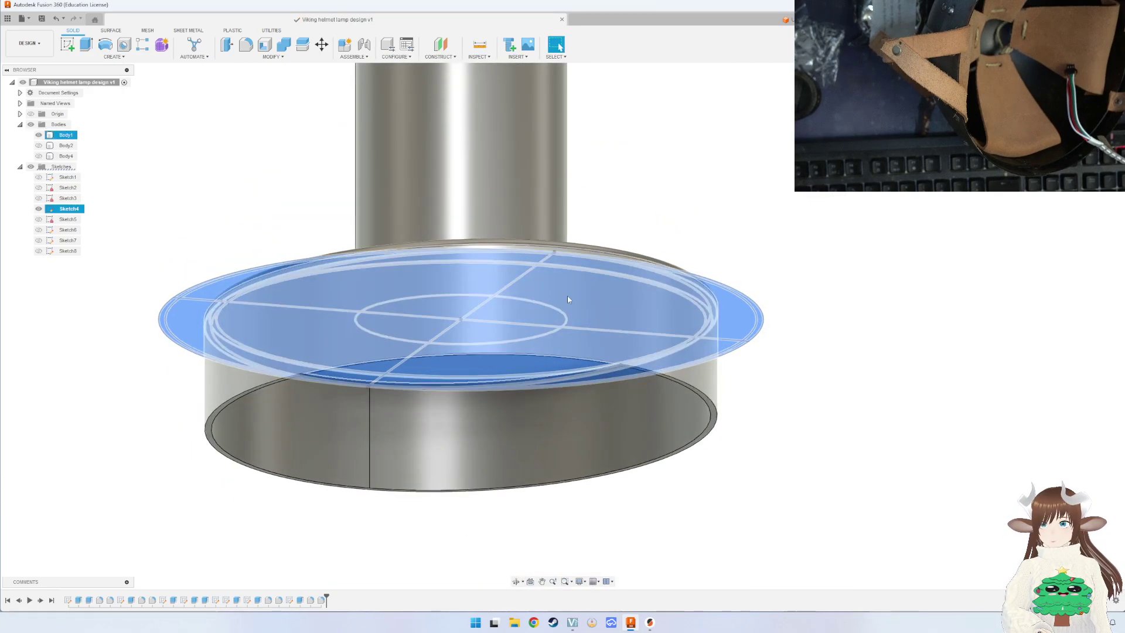
Close the Untitled design without saving it.
mouse_move(568, 295)
middle_mouse_down("shift")
mouse_move(546, 256)
mouse_move(460, 264)
middle_mouse_up("shift")
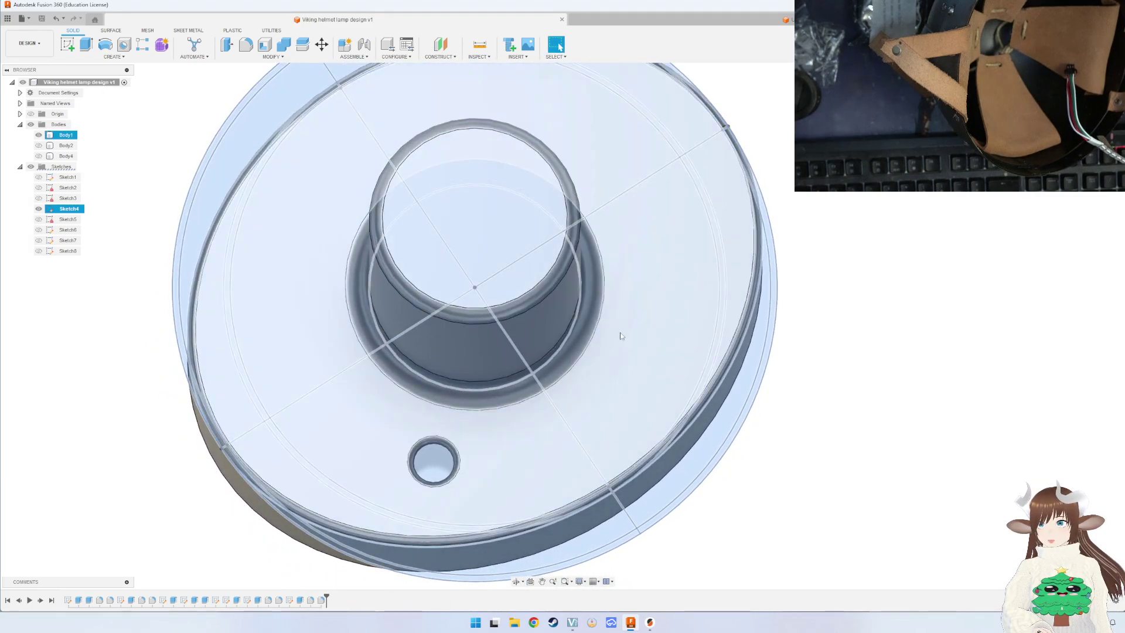
mouse_move(620, 329)
middle_mouse_down("shift")
mouse_move(639, 296)
mouse_move(633, 241)
middle_mouse_up("shift")
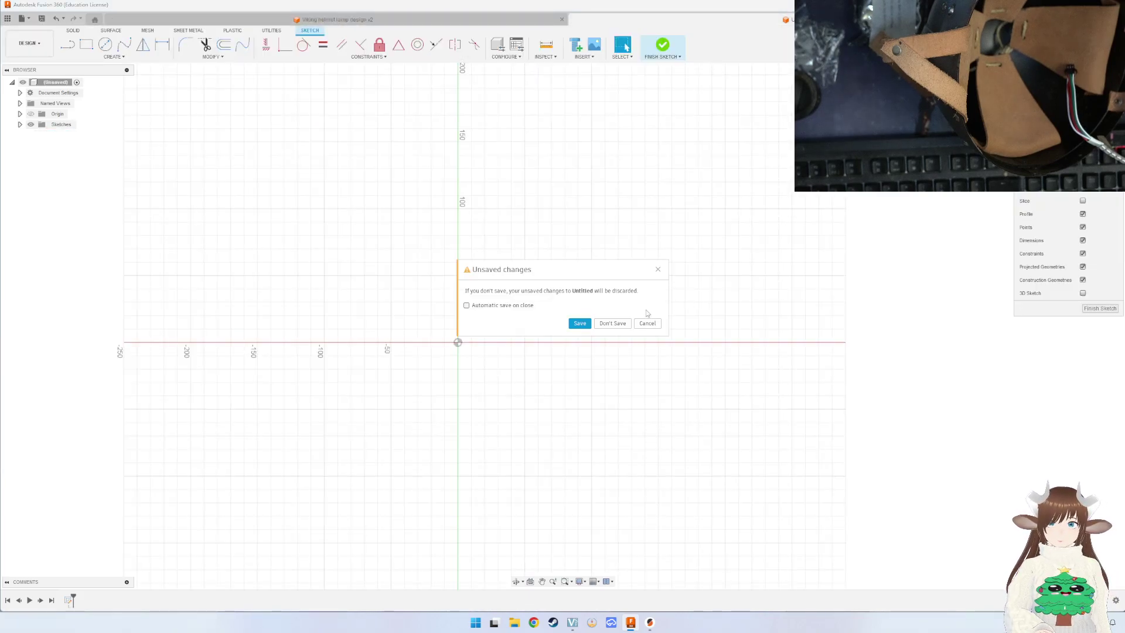
left_click(613, 329)
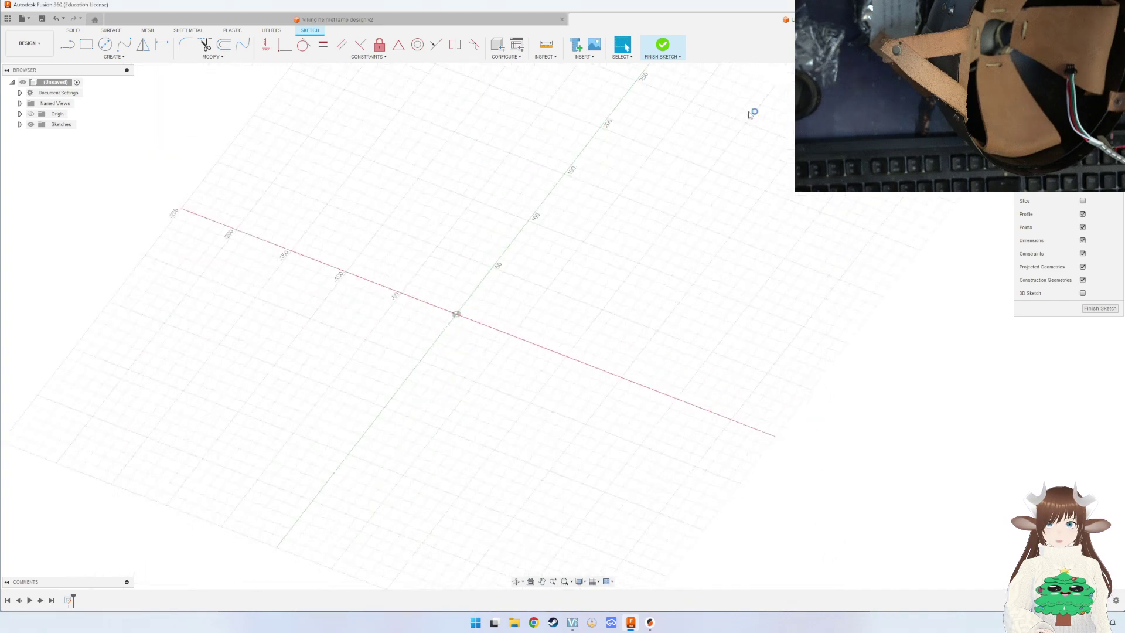
mouse_move(477, 394)
middle_mouse_down("shift")
mouse_move(548, 372)
mouse_move(545, 351)
middle_mouse_up("shift")
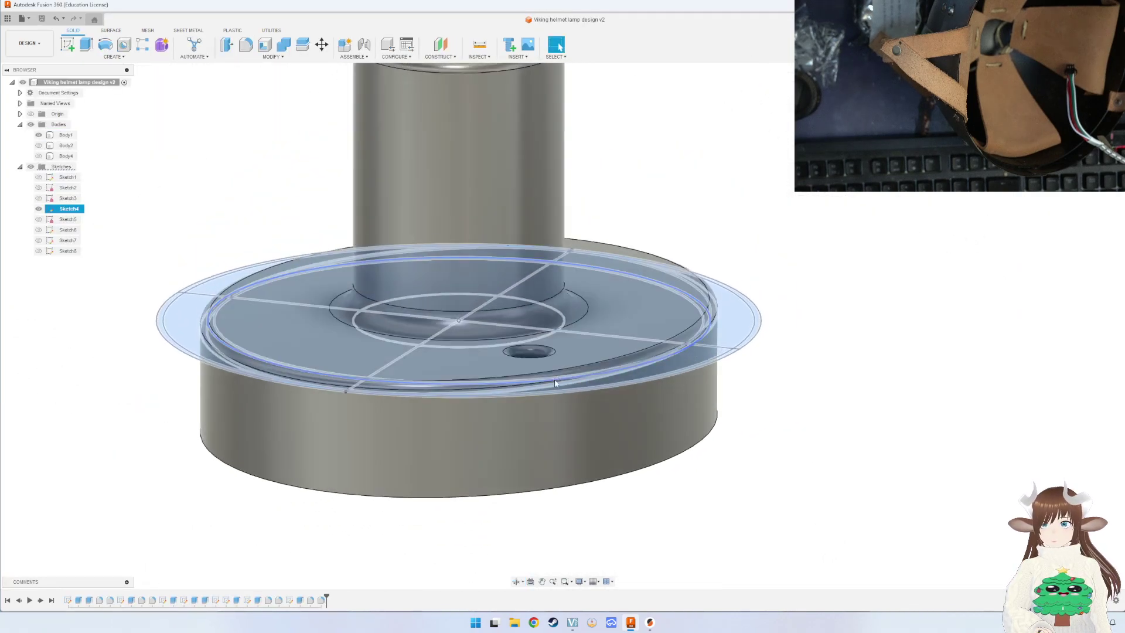
Delete the fillet around the column base from the timeline.
left_click(52, 211)
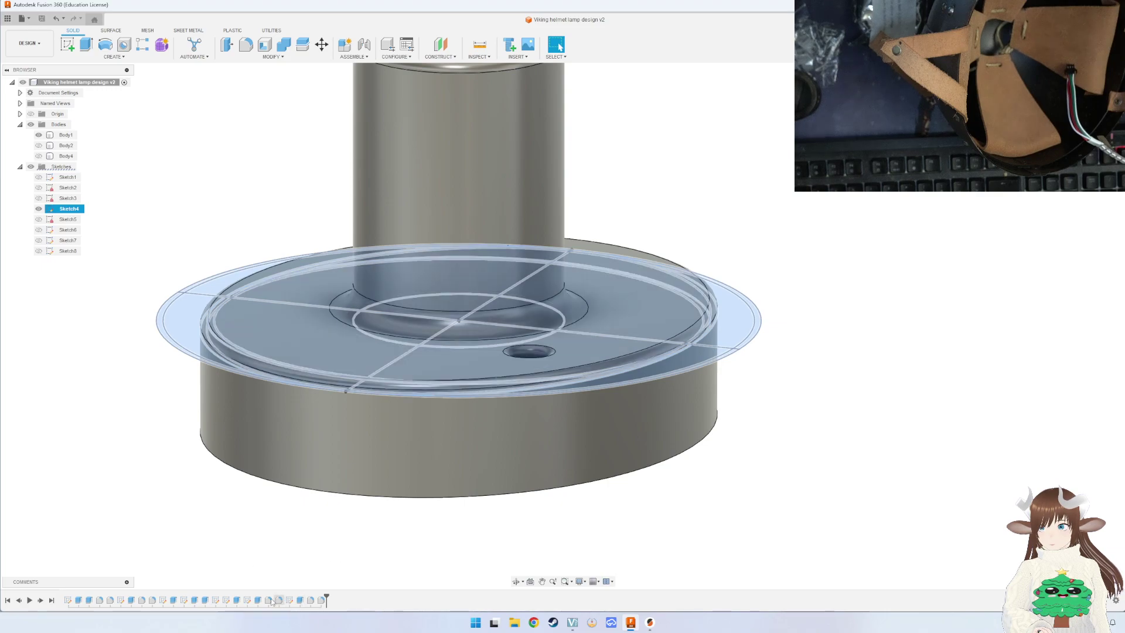
left_click(268, 601)
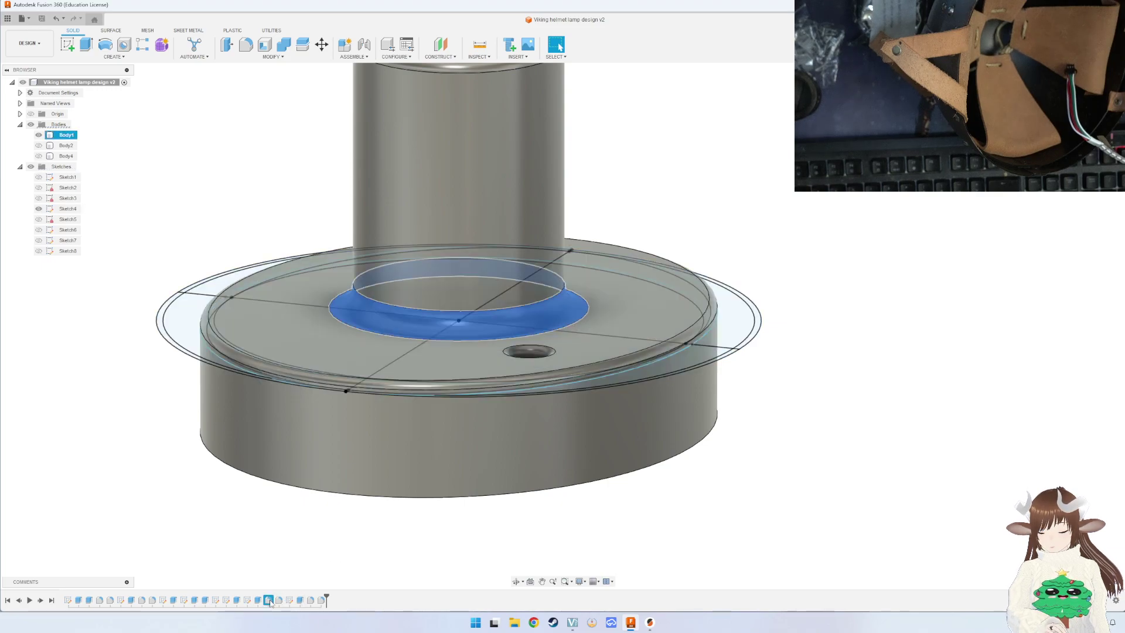
key("Delete")
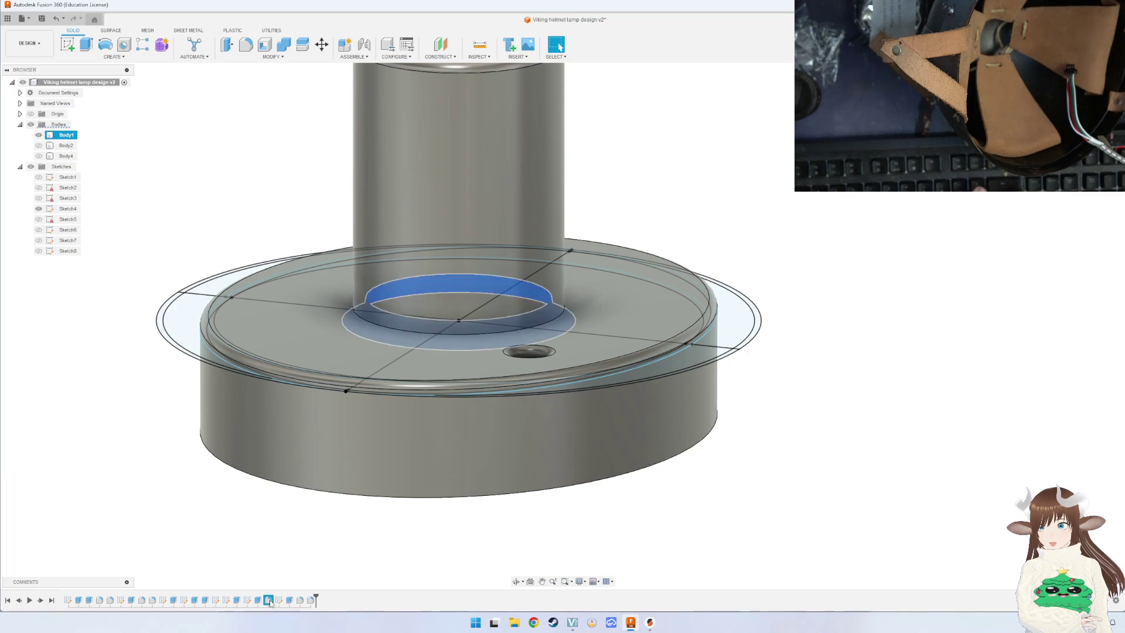
key("Delete")
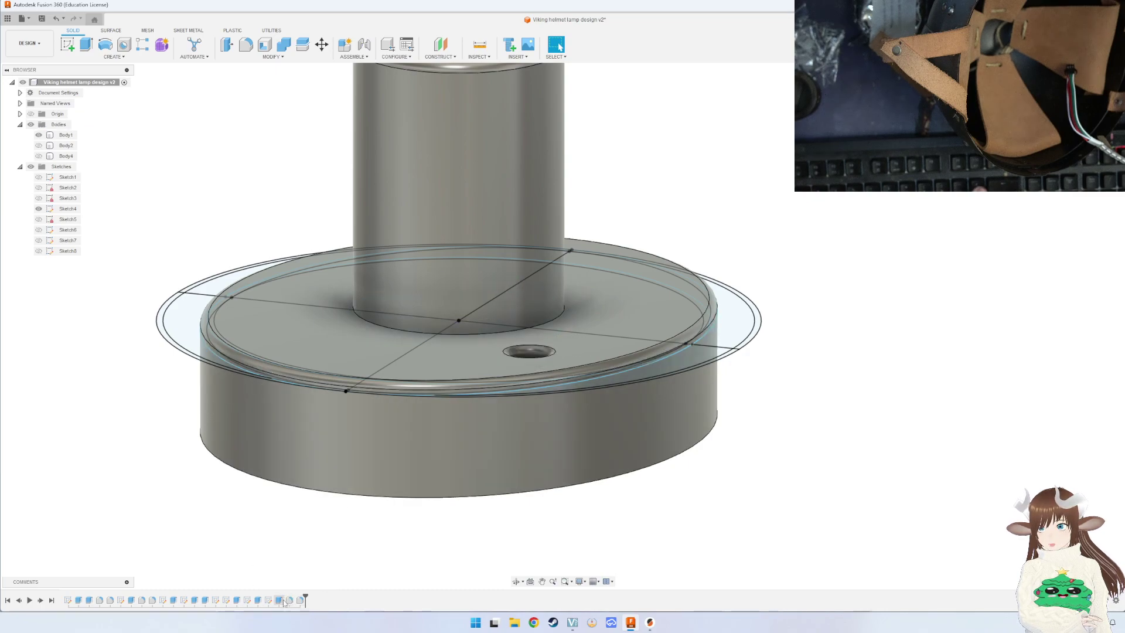
Roll the timeline back past the small offset hole to the ring body, then undo the roll-back.
left_click(282, 600)
left_click(289, 600)
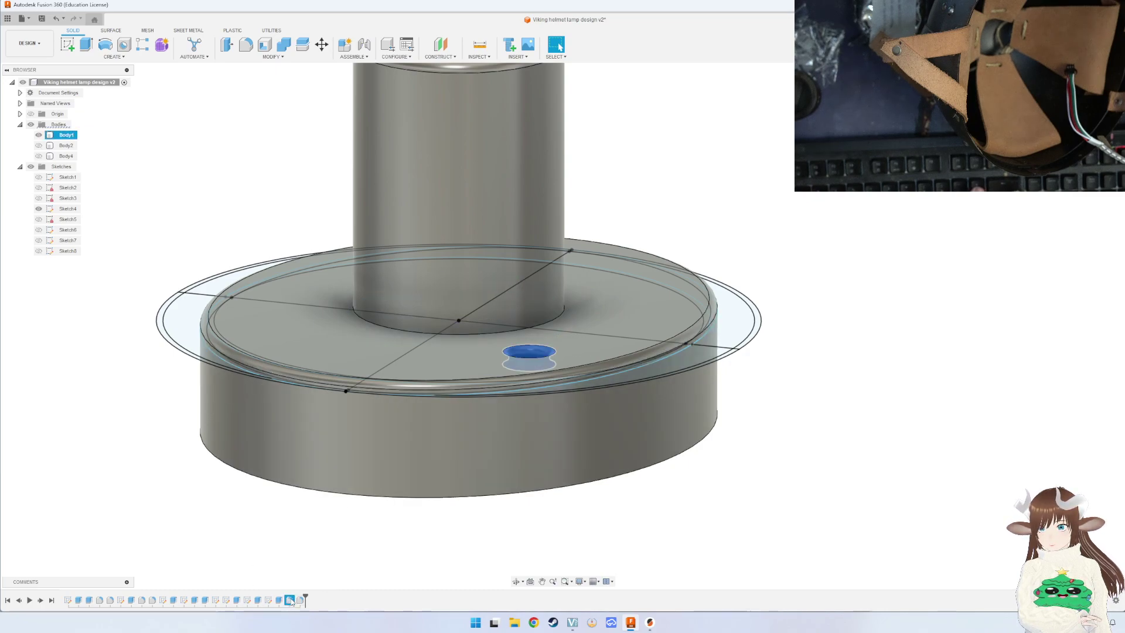
left_click_drag(305, 598, 264, 599)
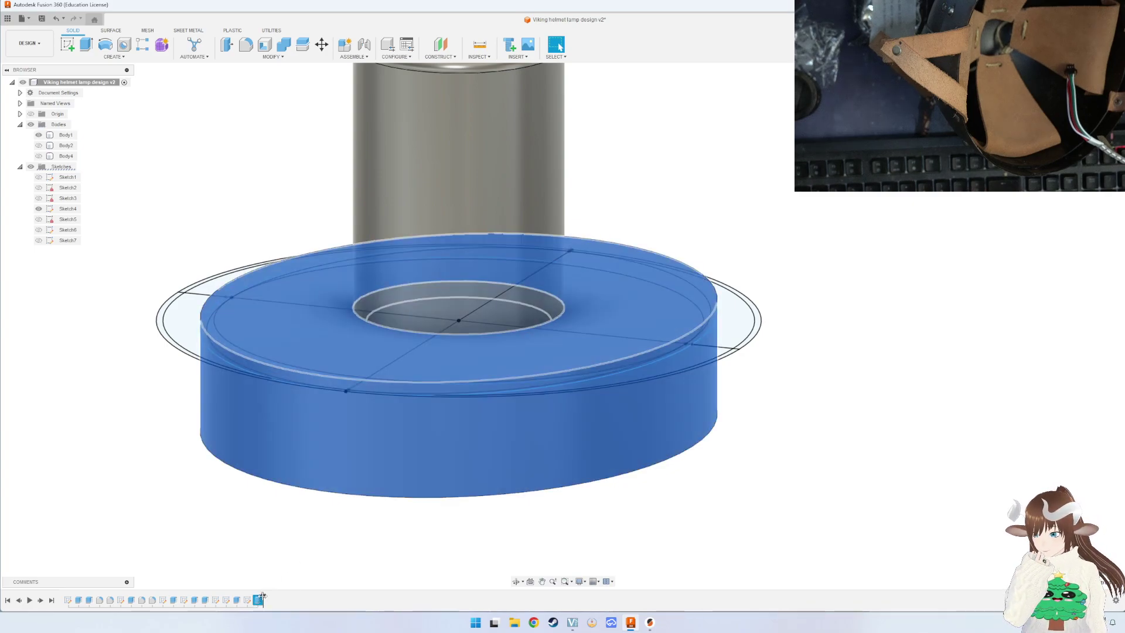
left_click_drag(263, 597, 253, 597)
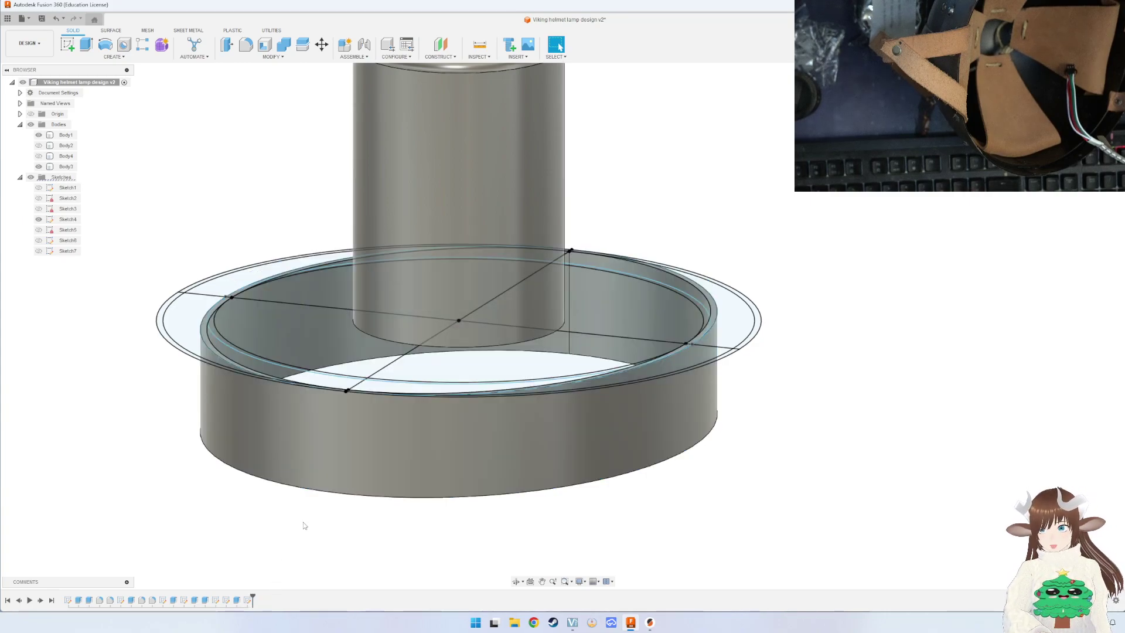
key("ctrl+z")
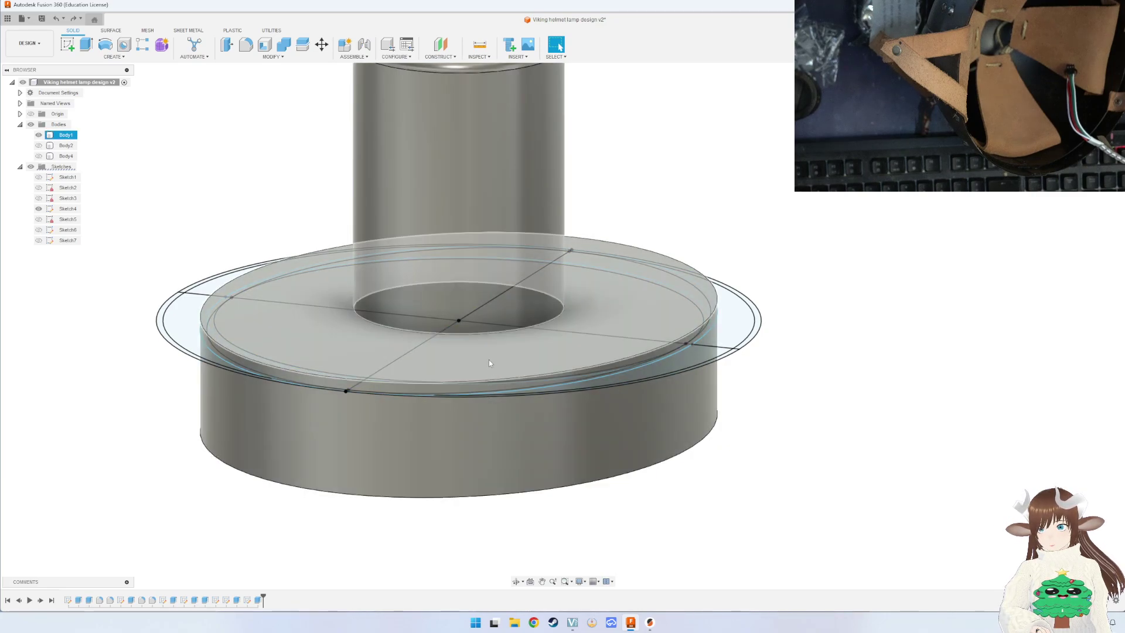
Try the disc extrude with Operation set to New Body, undoing and retrying it.
key("ctrl+z")
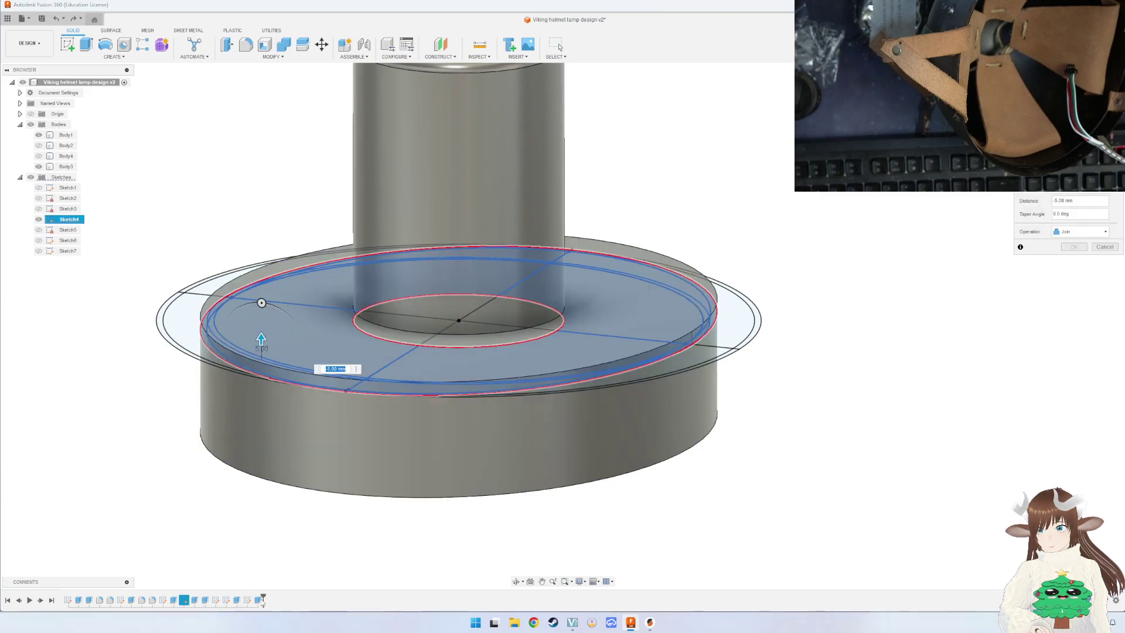
left_click(1067, 231)
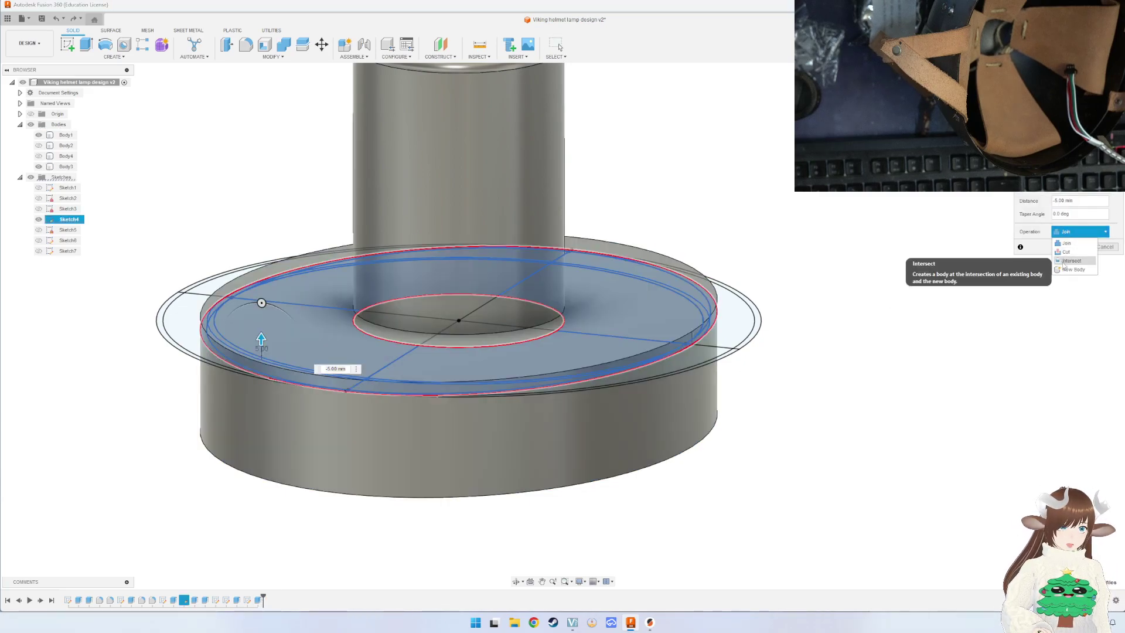
left_click(1073, 269)
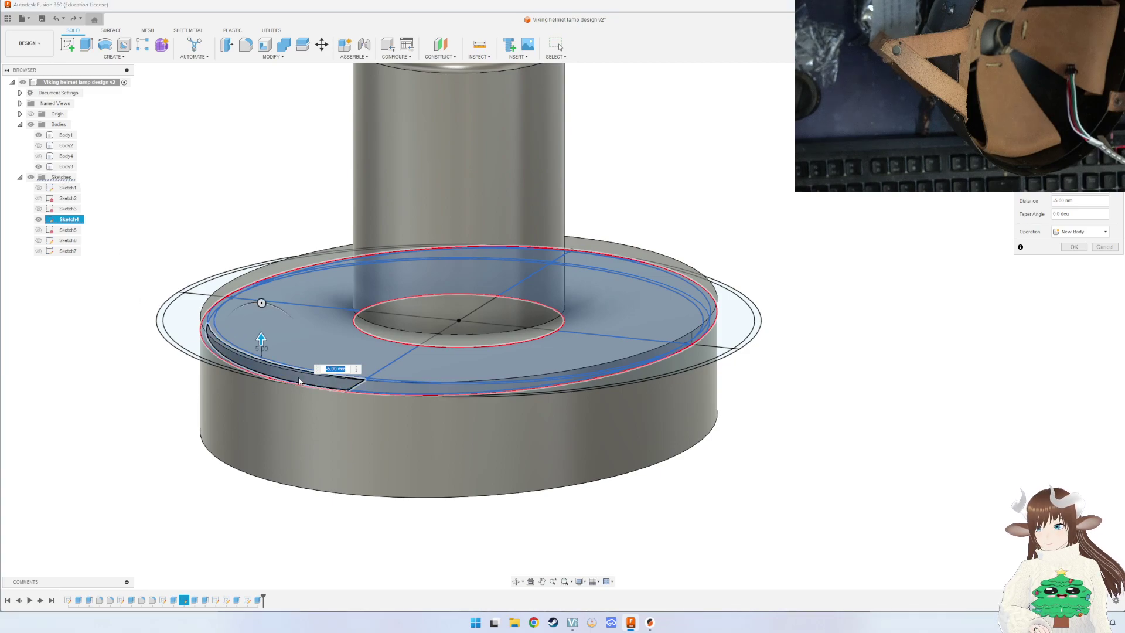
key("Return")
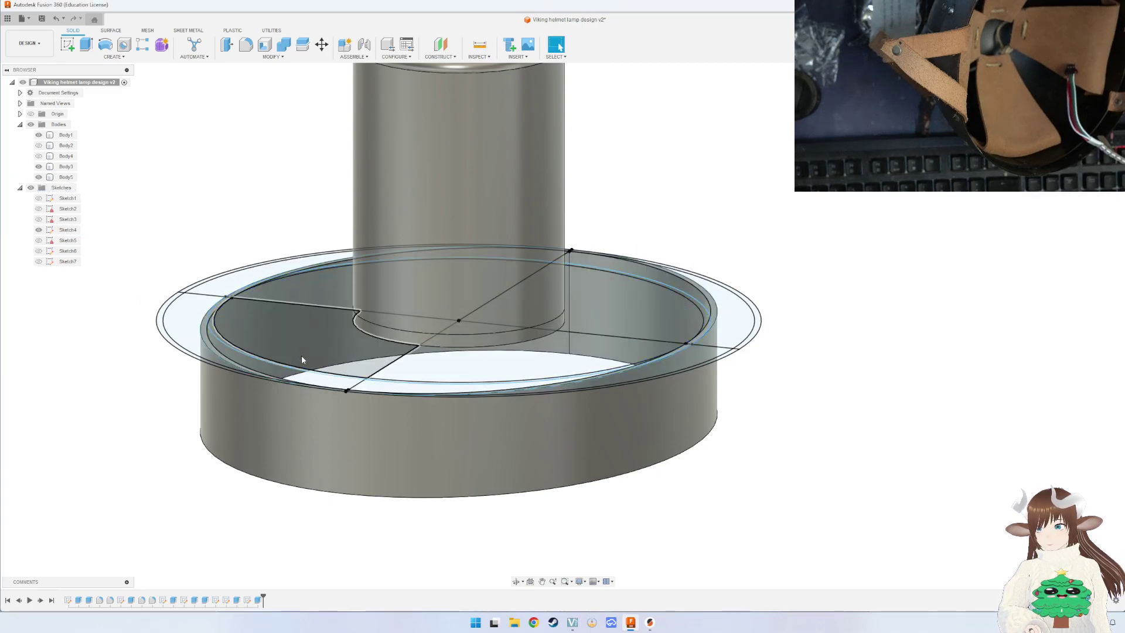
key("ctrl+z")
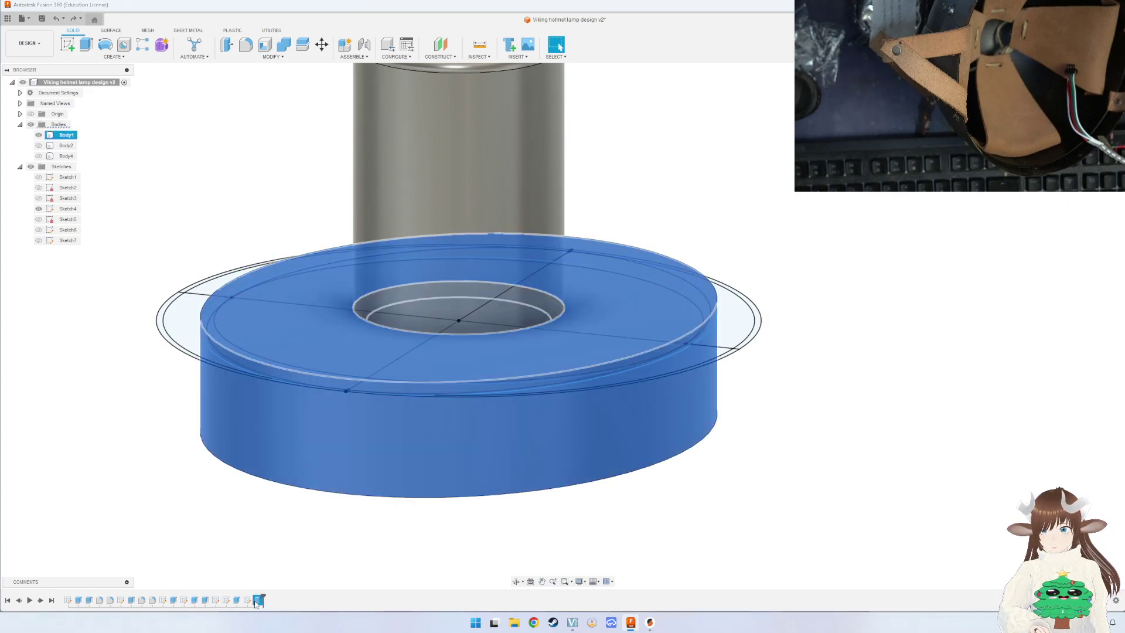
key("ctrl+z")
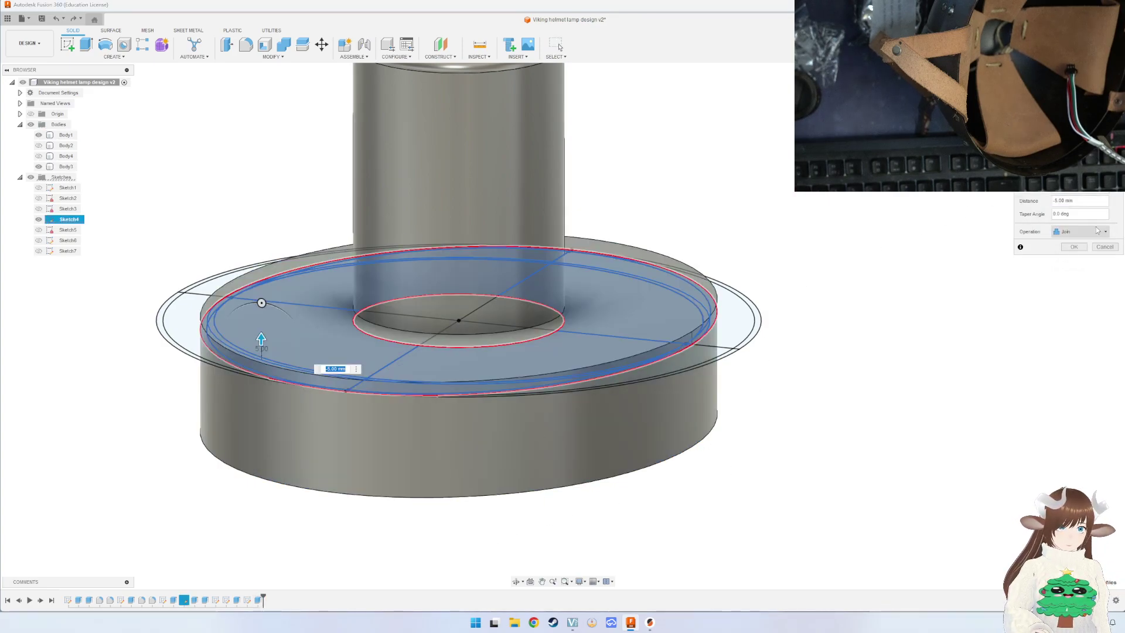
left_click(1097, 230)
left_click(1075, 268)
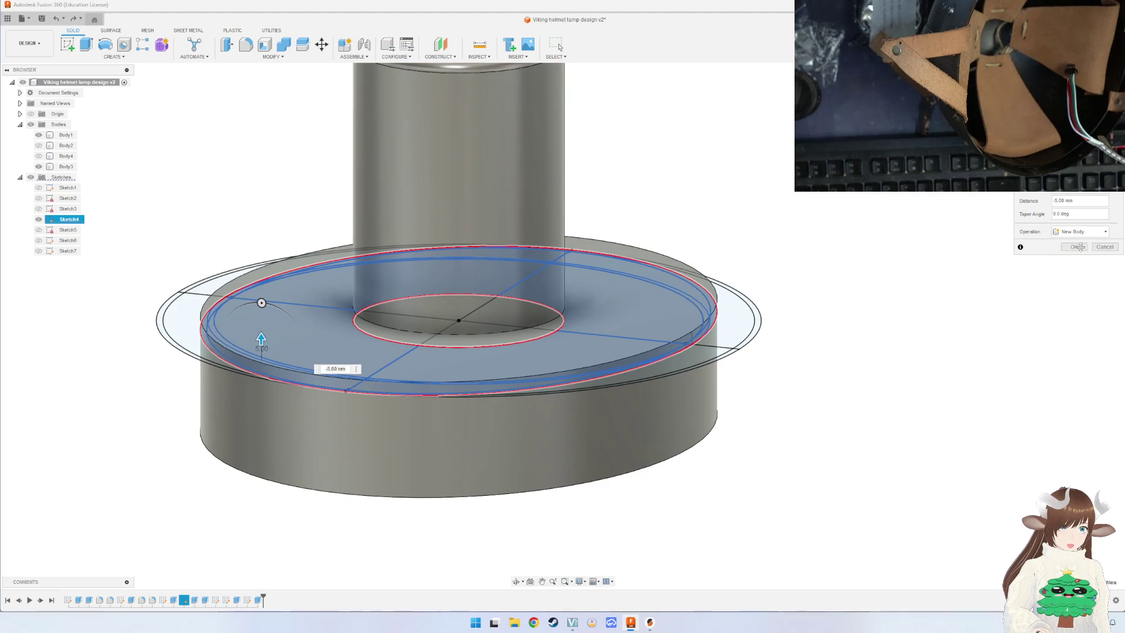
left_click(1073, 247)
mouse_move(627, 381)
middle_mouse_down("shift")
mouse_move(717, 354)
mouse_move(410, 527)
middle_mouse_up("shift")
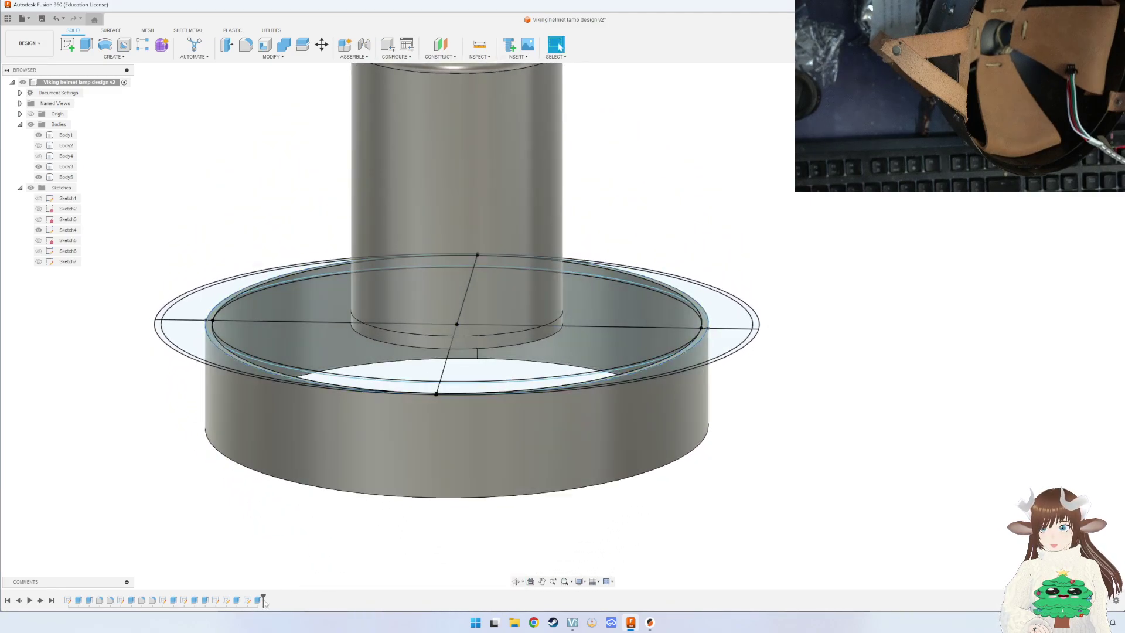
Undo the new-body extrude, delete the last timeline feature and select Sketch7.
key("ctrl+z")
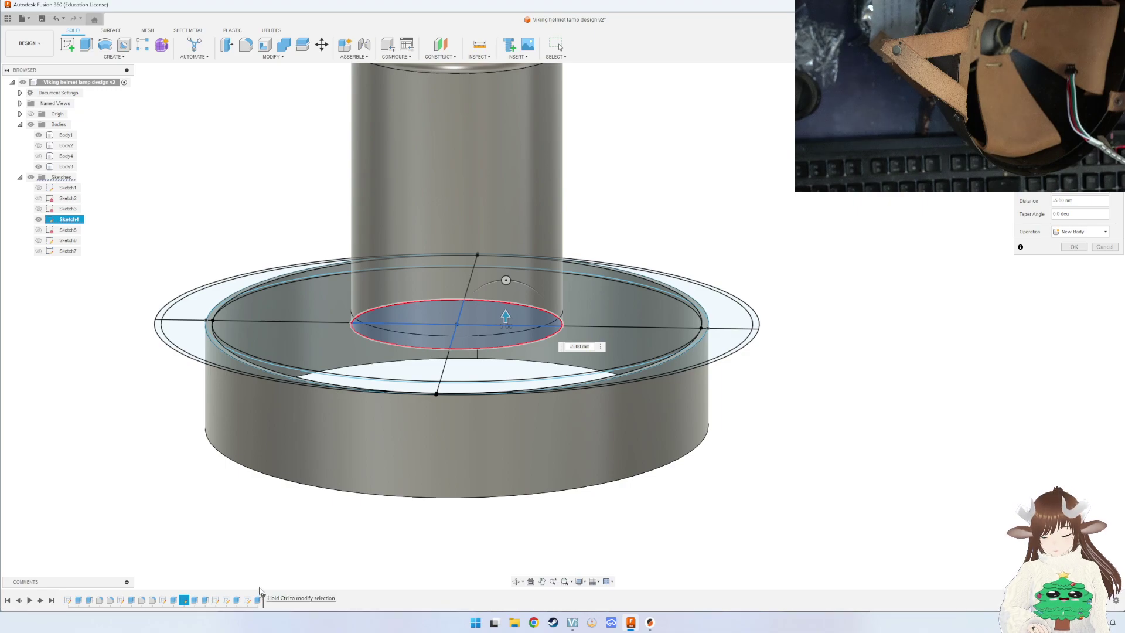
key("Escape")
key("ctrl+z")
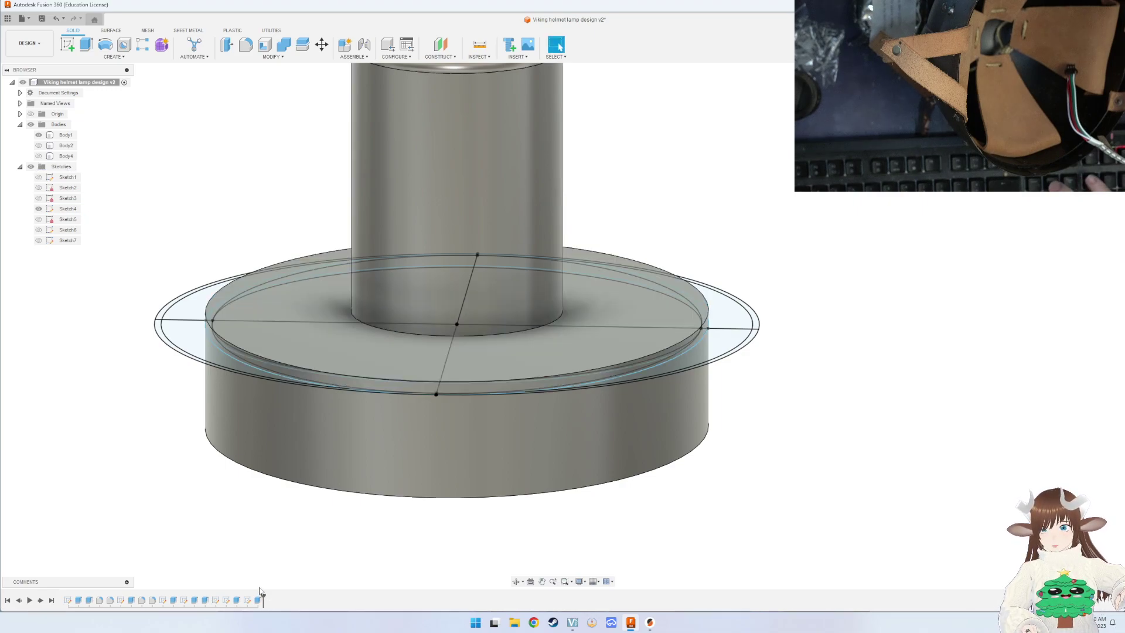
left_click(258, 600)
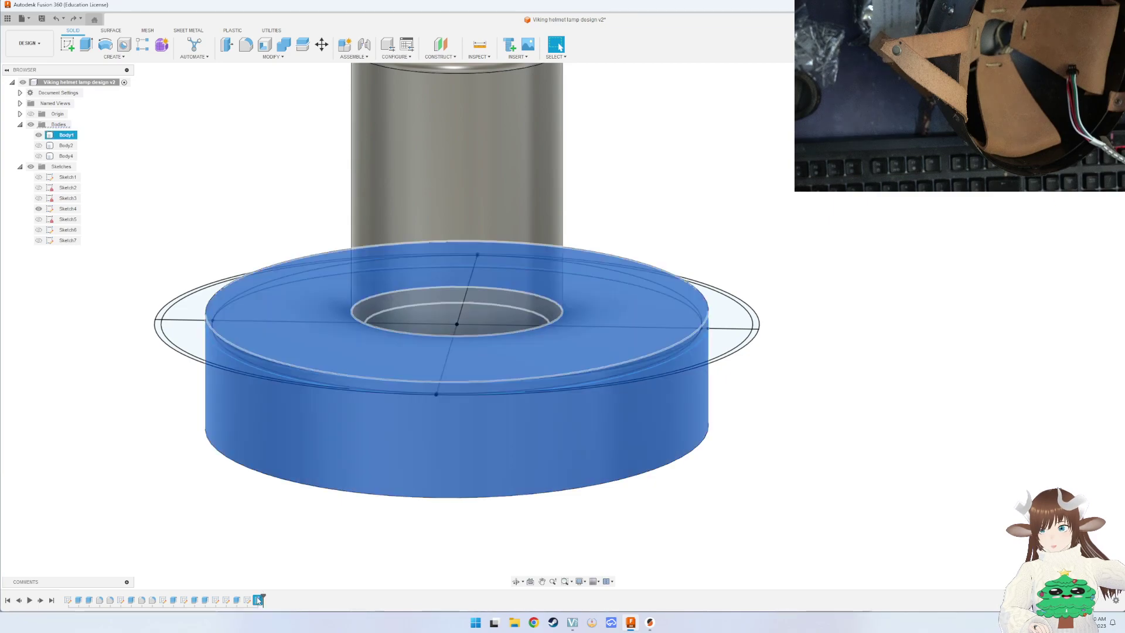
key("Delete")
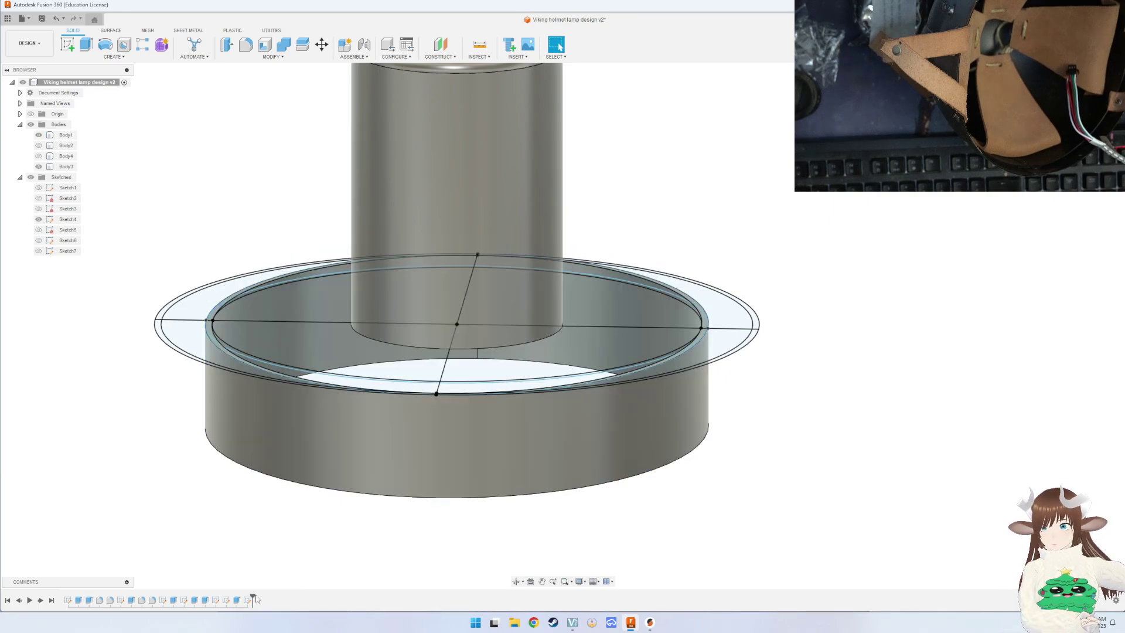
left_click(249, 603)
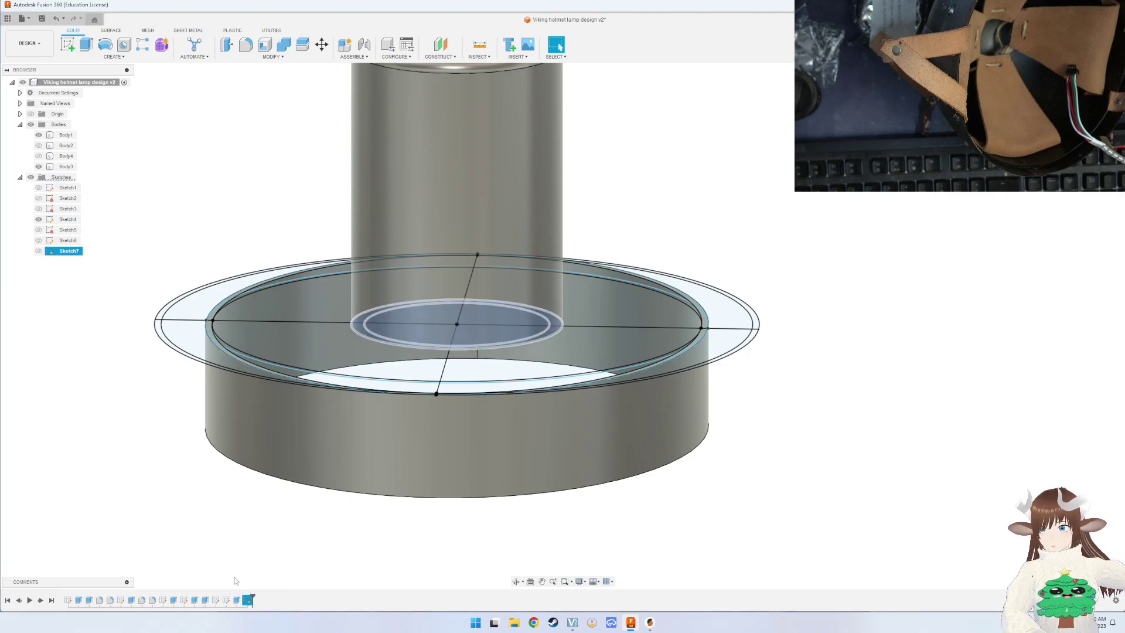
Hide Sketch4, show Sketch7 and open Sketch7 for editing over the column top.
mouse_move(480, 329)
middle_mouse_down("shift")
mouse_move(546, 282)
mouse_move(490, 420)
mouse_move(479, 581)
mouse_move(392, 409)
middle_mouse_up("shift")
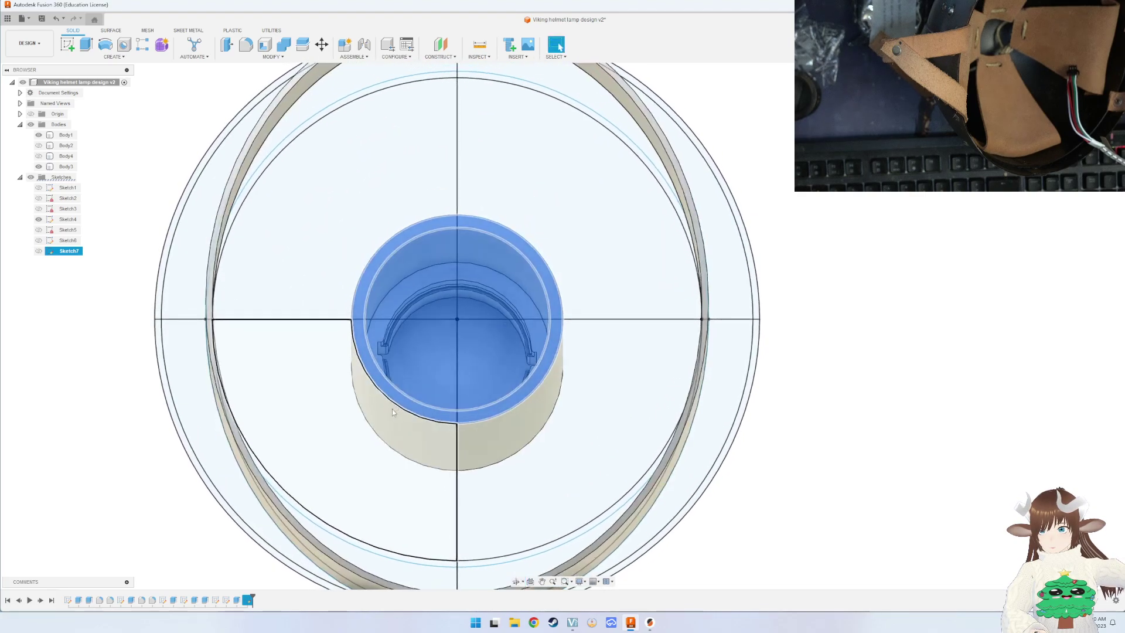
left_click(63, 219)
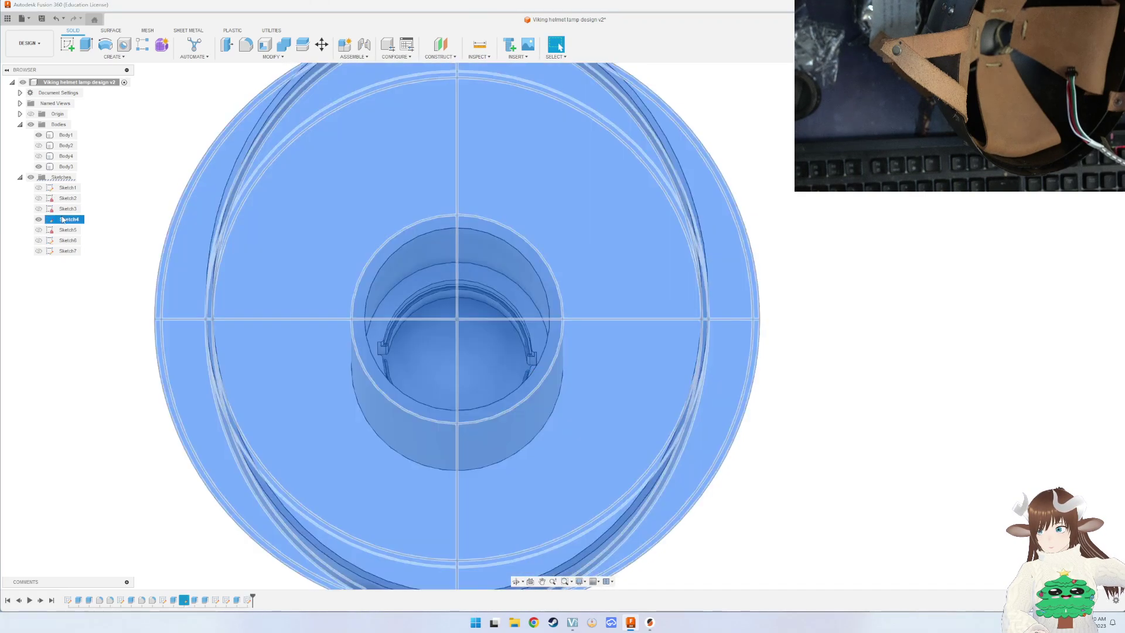
key("Escape")
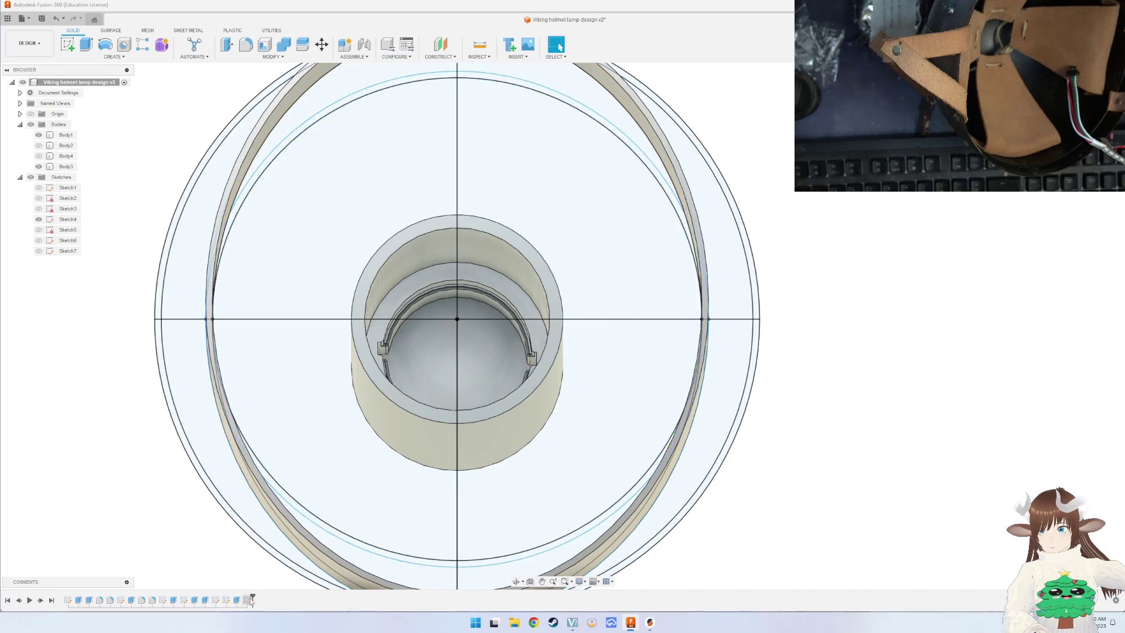
left_click(248, 600)
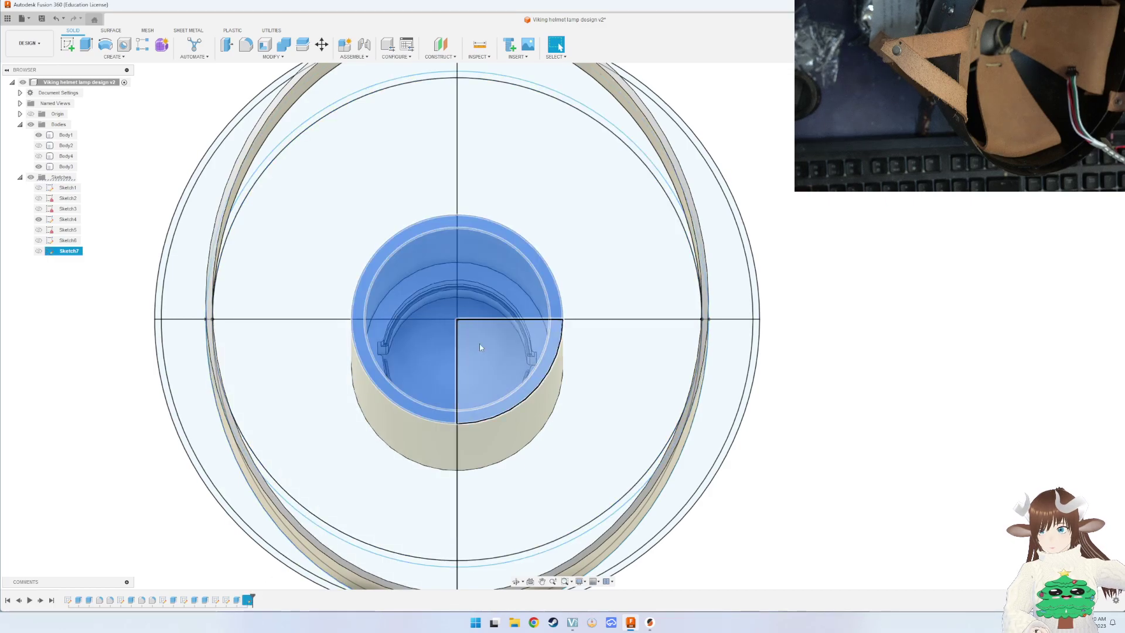
middle_click_drag(520, 270, 520, 283, "shift")
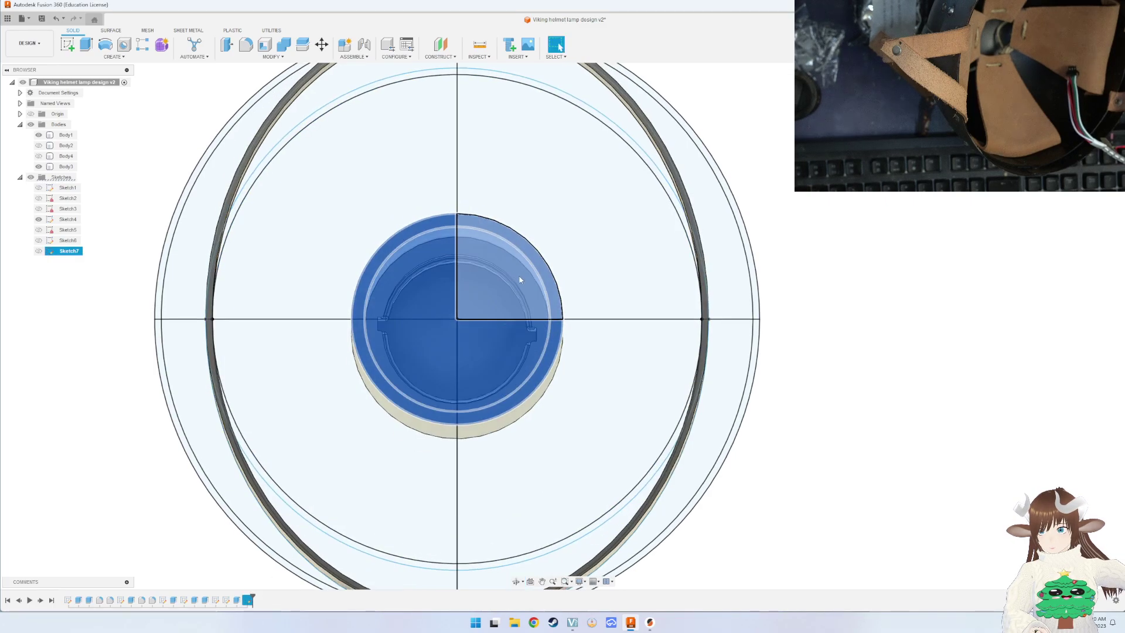
left_click(39, 251)
left_click(39, 219)
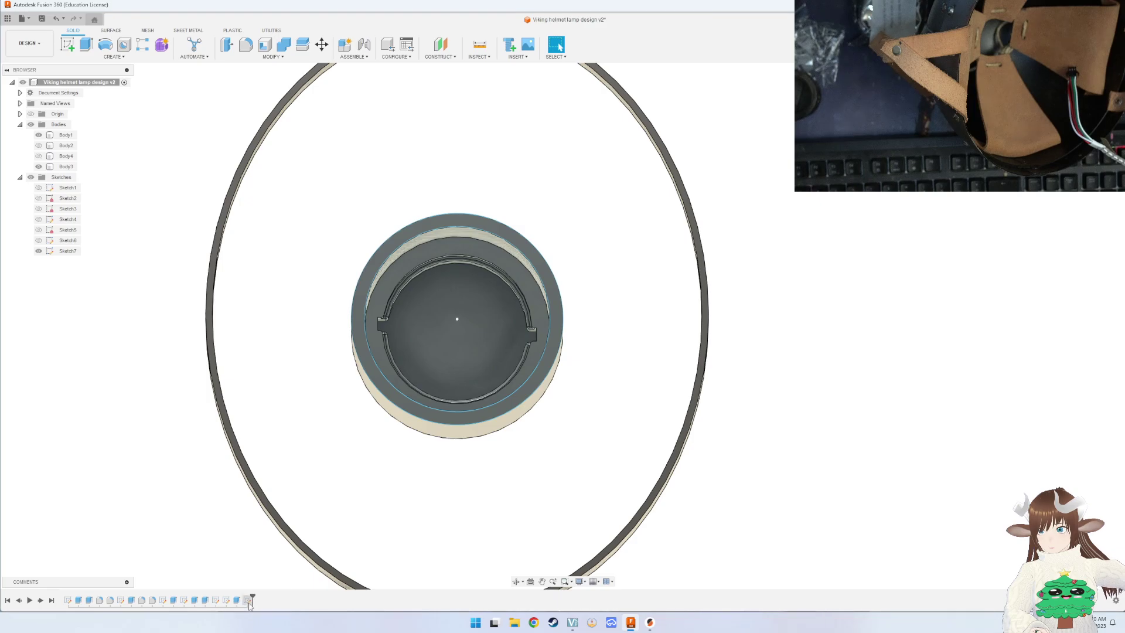
double_click(247, 600)
mouse_move(524, 234)
middle_mouse_down("shift")
mouse_move(524, 350)
mouse_move(543, 272)
mouse_move(561, 285)
middle_mouse_up("shift")
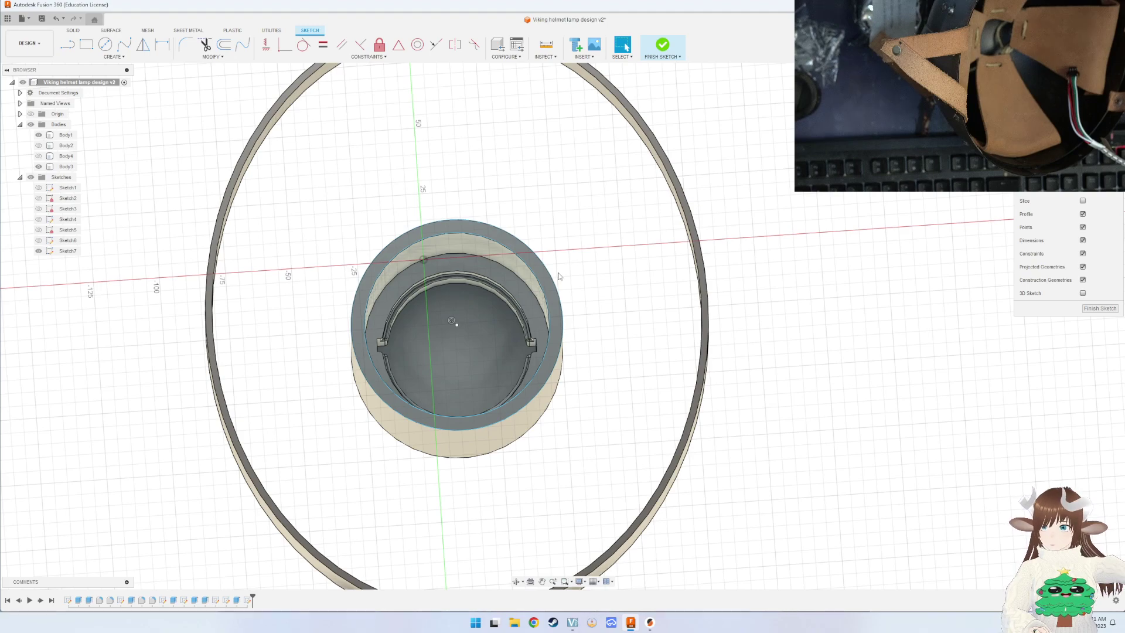
Draw a 95 mm (80+15) centre-diameter circle at the cylinder centre and finish Sketch7.
left_click(105, 44)
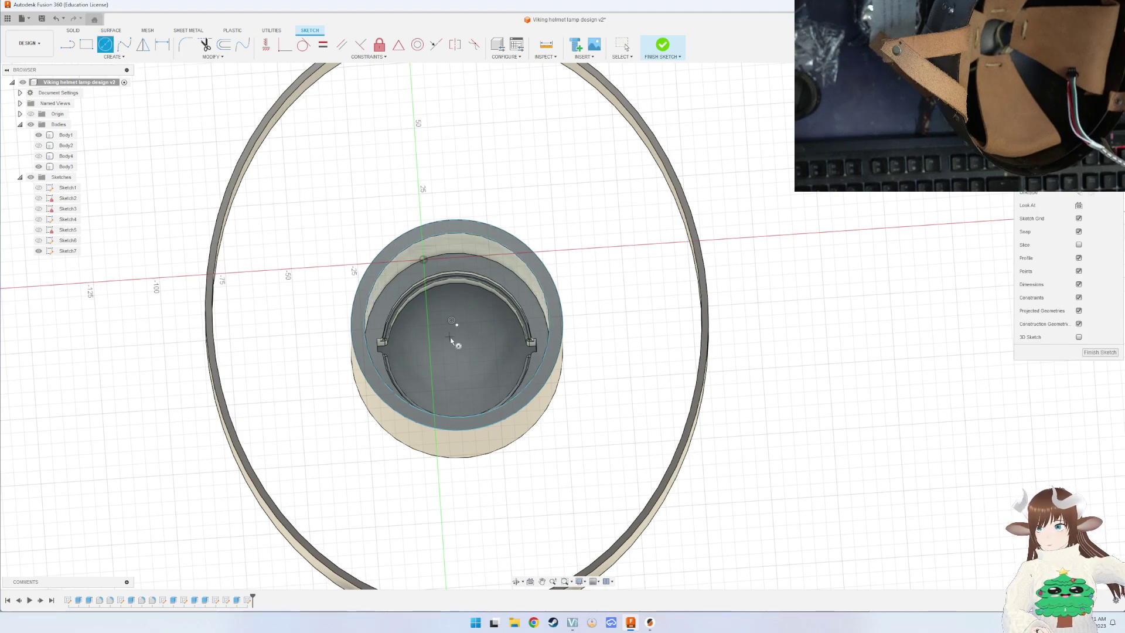
left_click(457, 323)
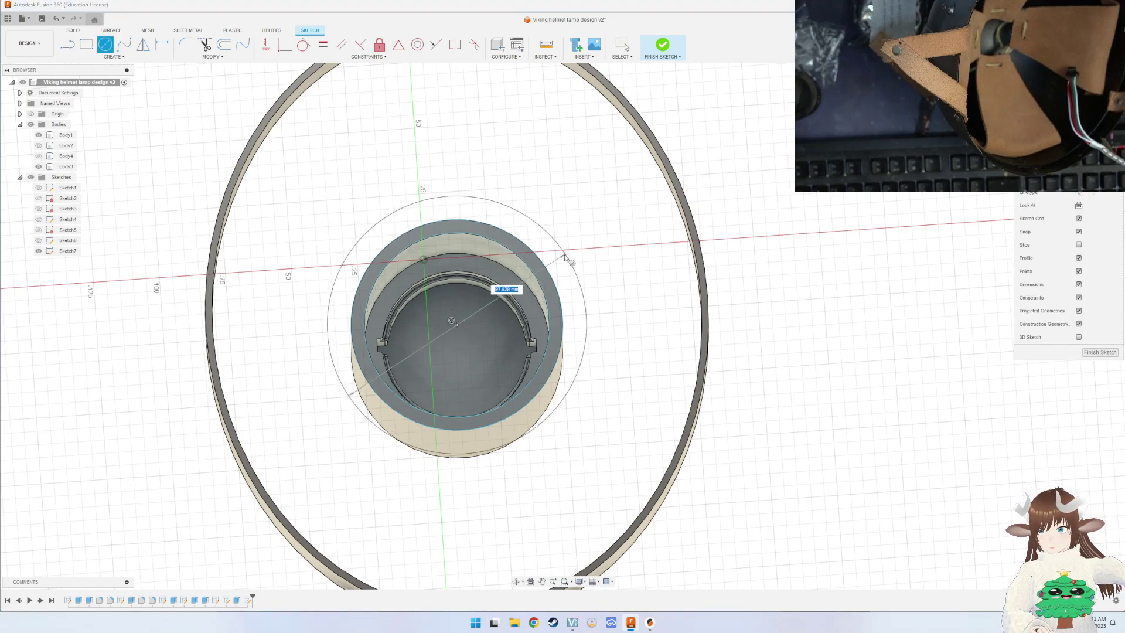
mouse_move(563, 258)
middle_mouse_down("shift")
mouse_move(583, 239)
mouse_move(566, 266)
middle_mouse_up("shift")
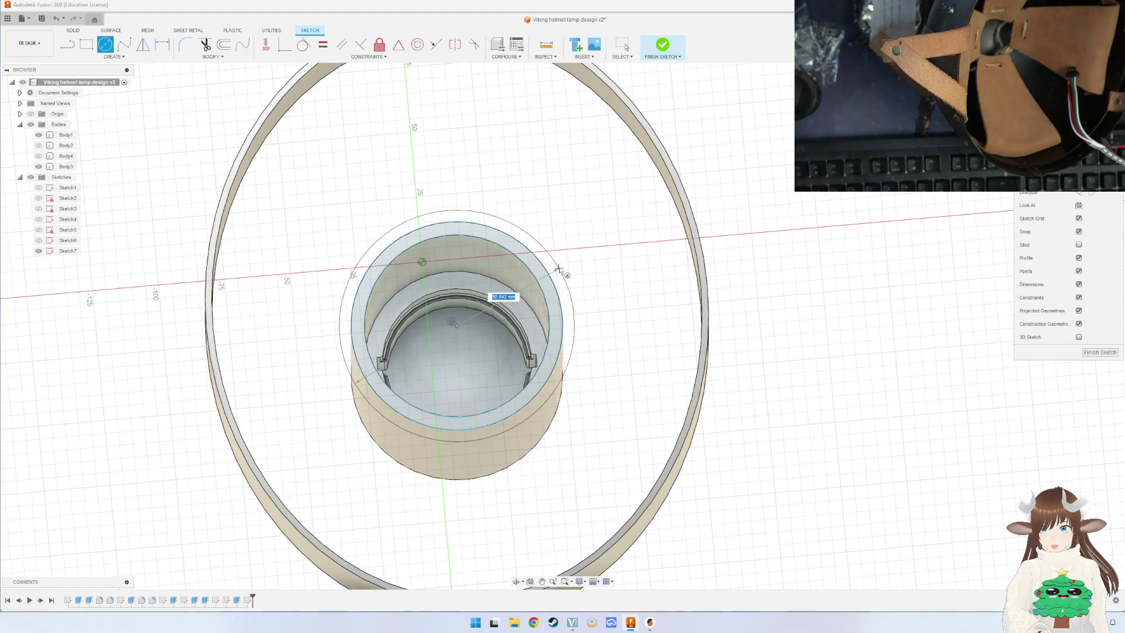
type("0+15")
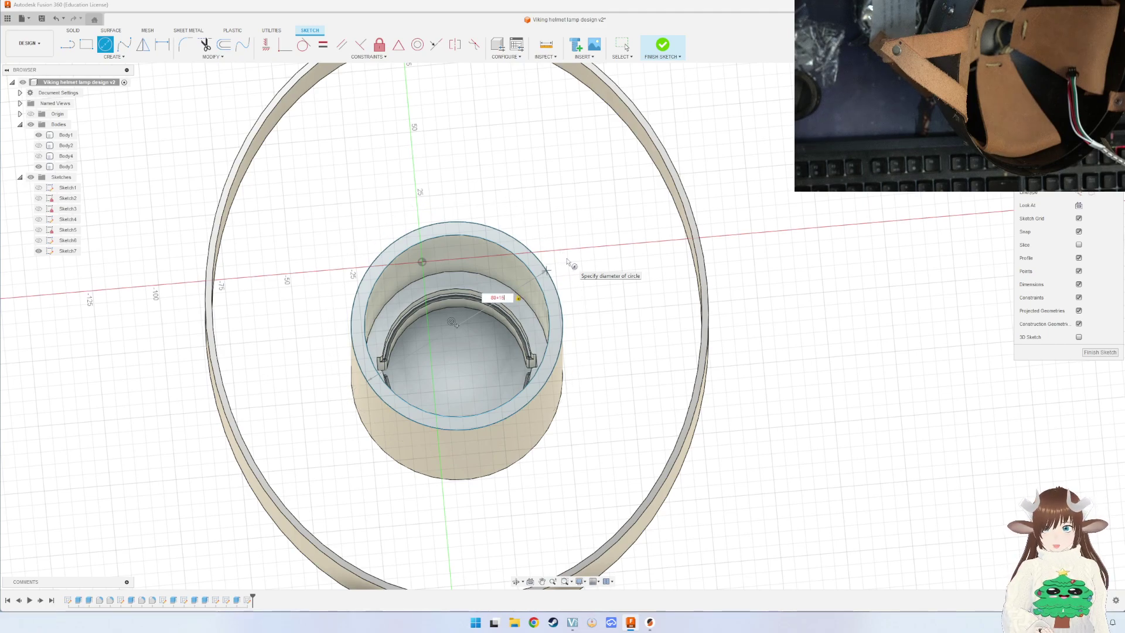
key("Return")
key("Escape")
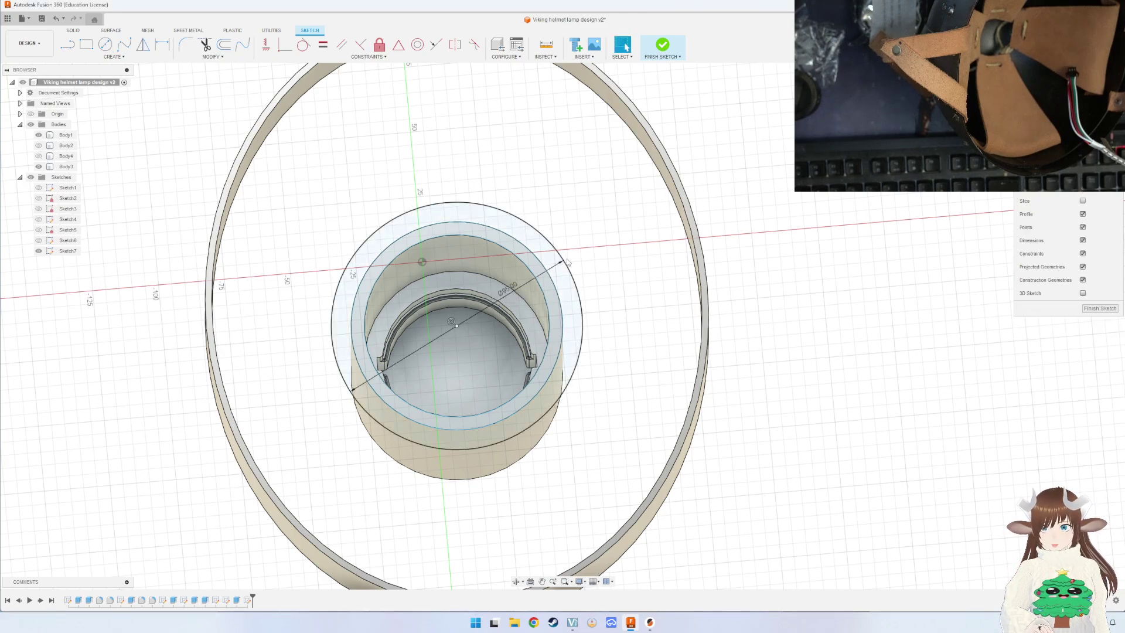
left_click(1114, 307)
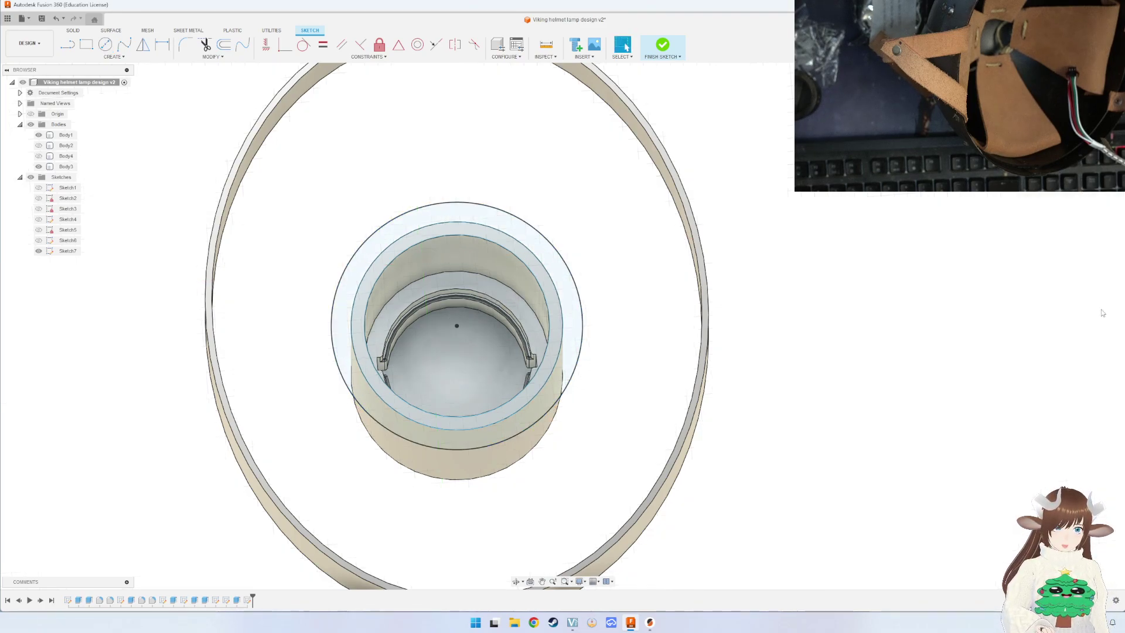
mouse_move(635, 326)
middle_mouse_down("shift")
mouse_move(592, 421)
mouse_move(577, 328)
middle_mouse_up("shift")
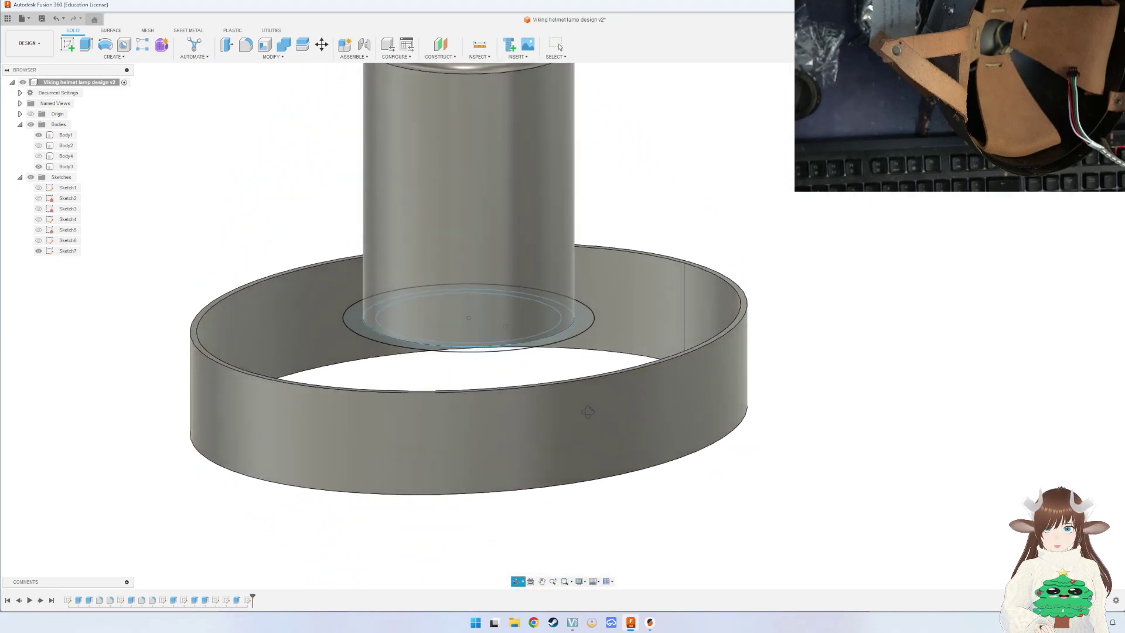
Extrude the ring profile around the cylinder 5 mm with Join to form the flange.
key("e")
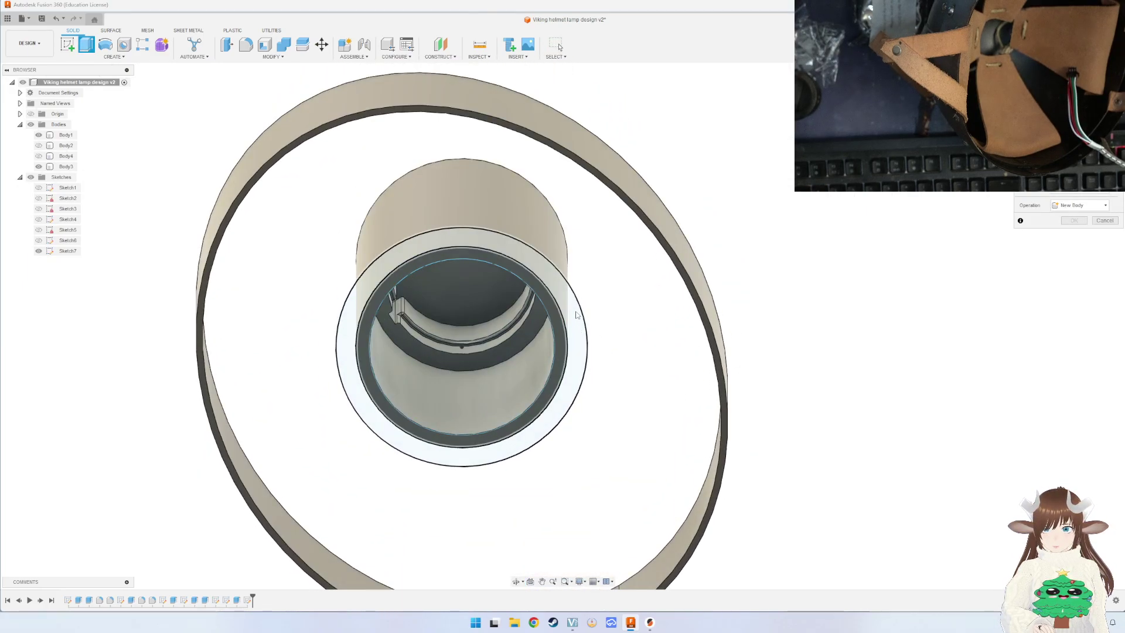
left_click(577, 315)
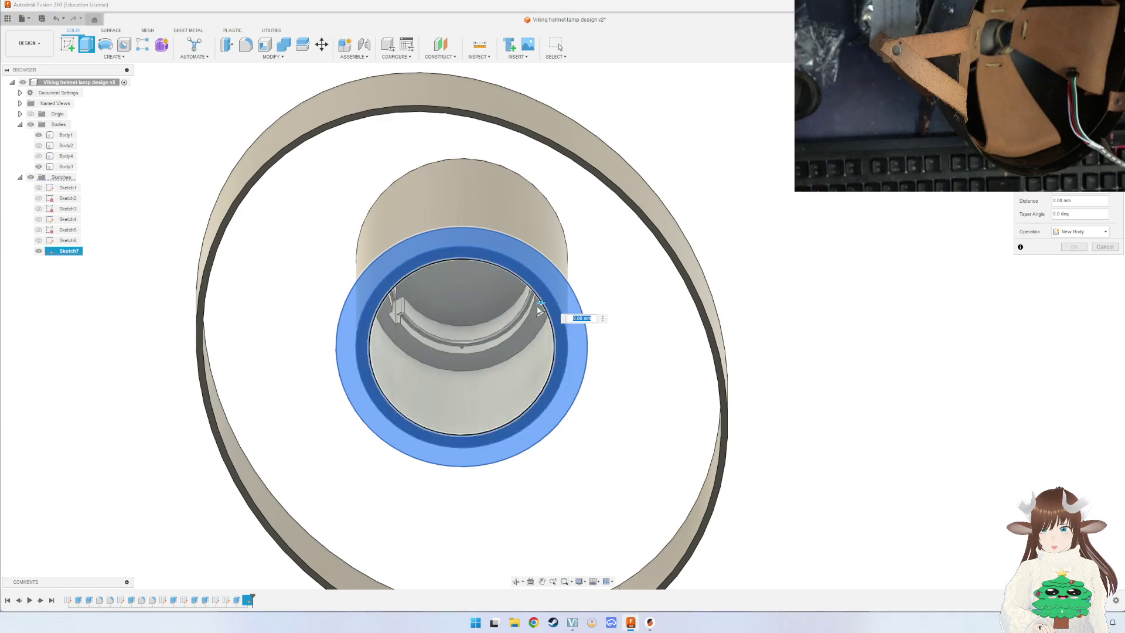
left_click_drag(541, 304, 540, 306)
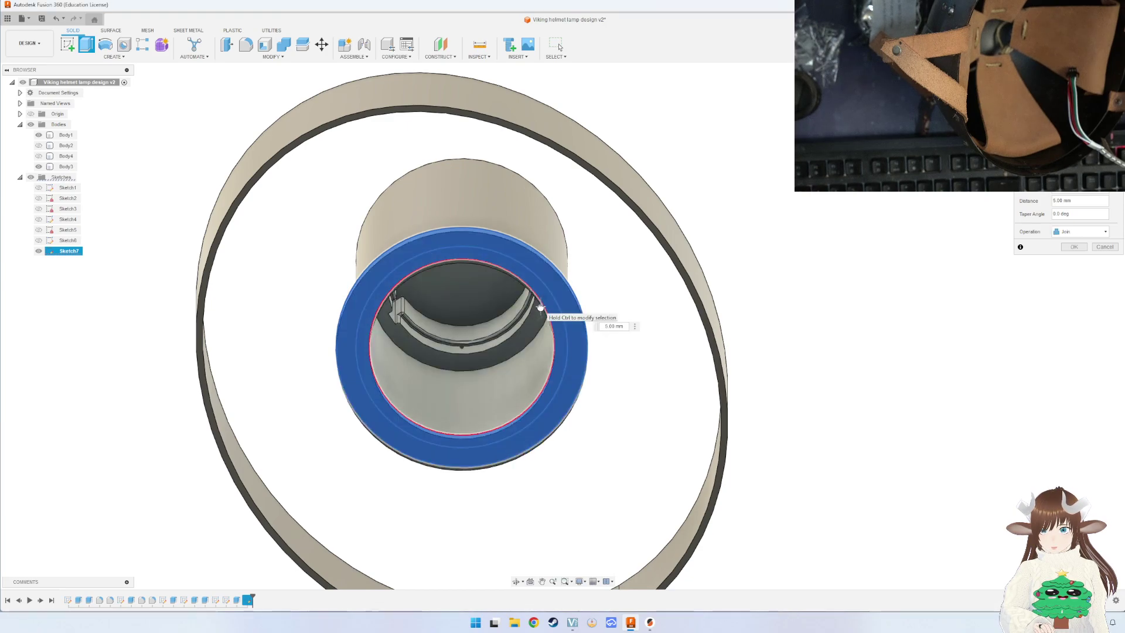
key("Return")
mouse_move(588, 269)
middle_mouse_down("shift")
mouse_move(591, 344)
mouse_move(636, 358)
mouse_move(608, 328)
middle_mouse_up("shift")
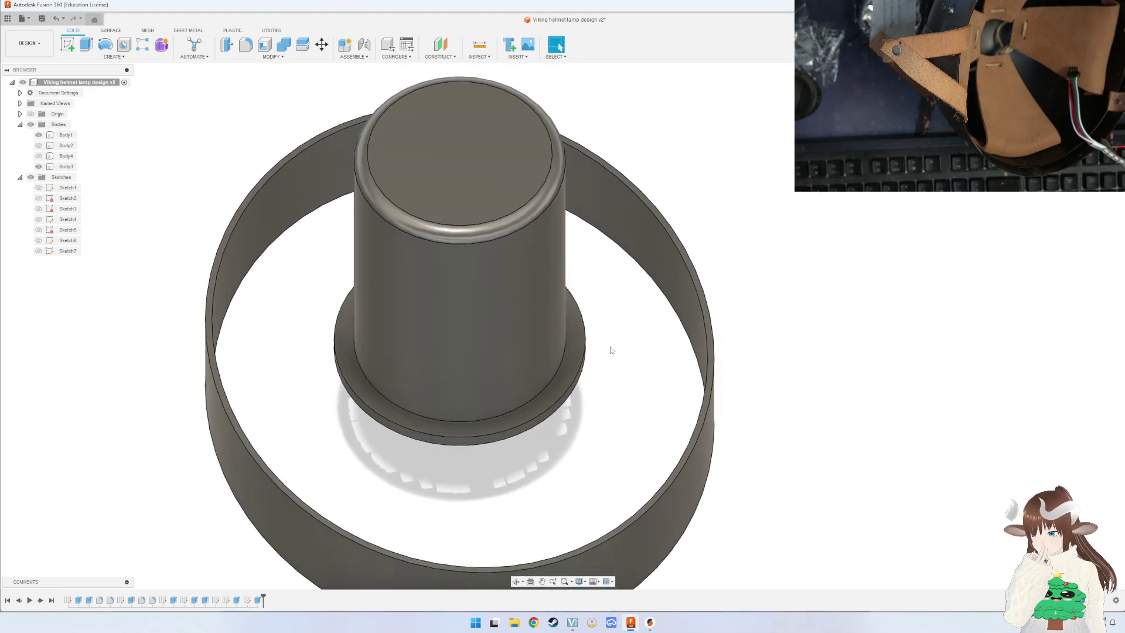
Hide Body1, show Sketch4, and start an extrusion from a disc quarter profile.
left_click(39, 135)
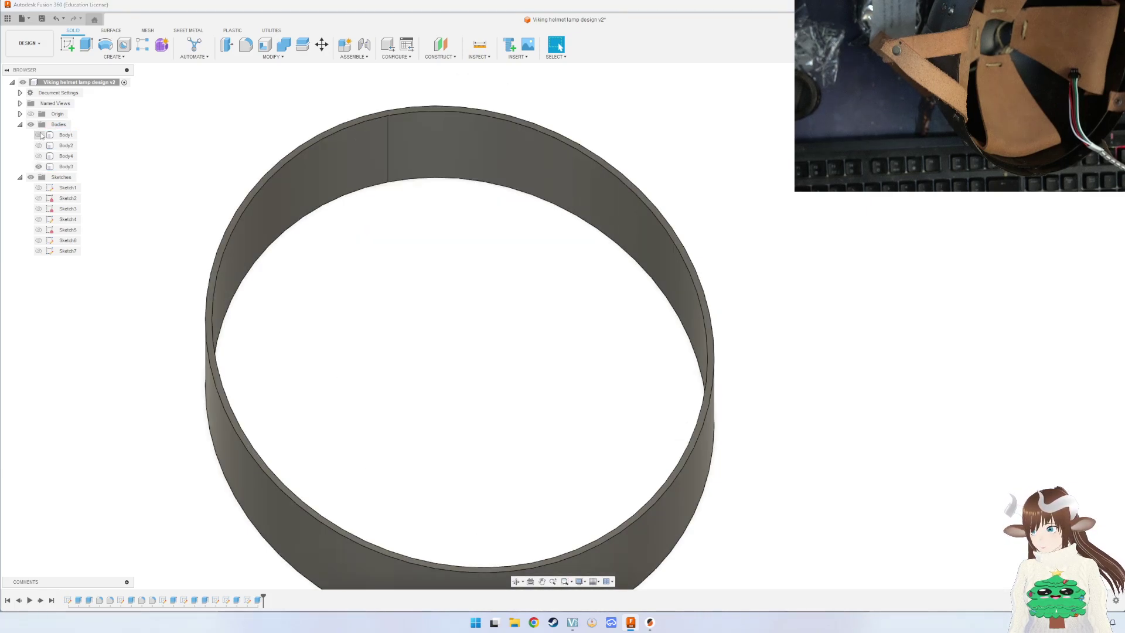
left_click(39, 220)
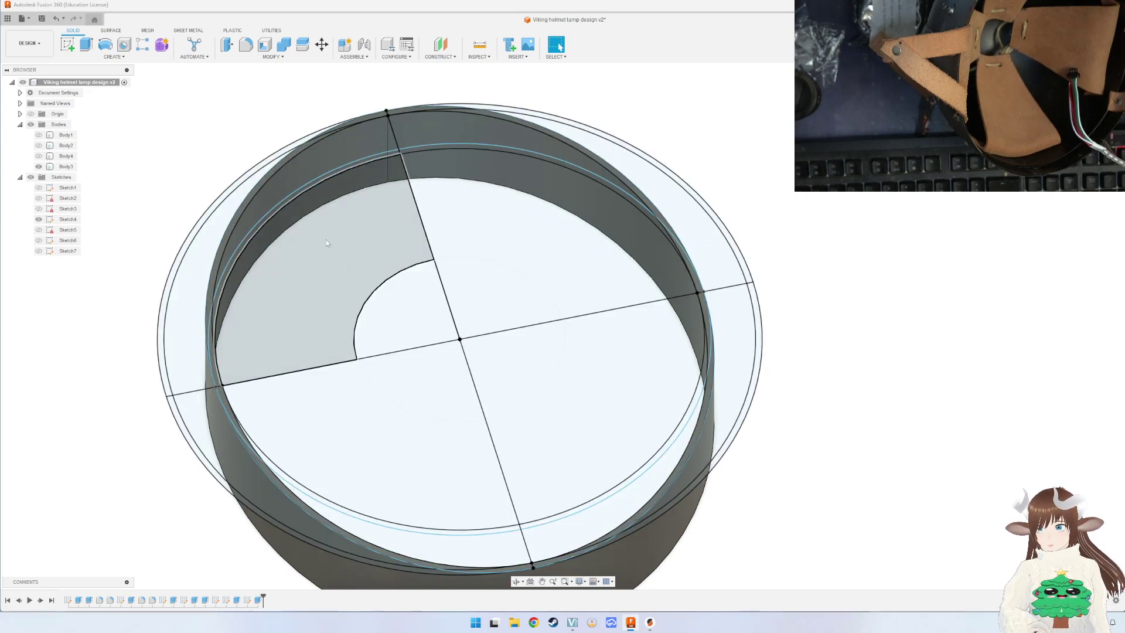
left_click(330, 263)
key("e")
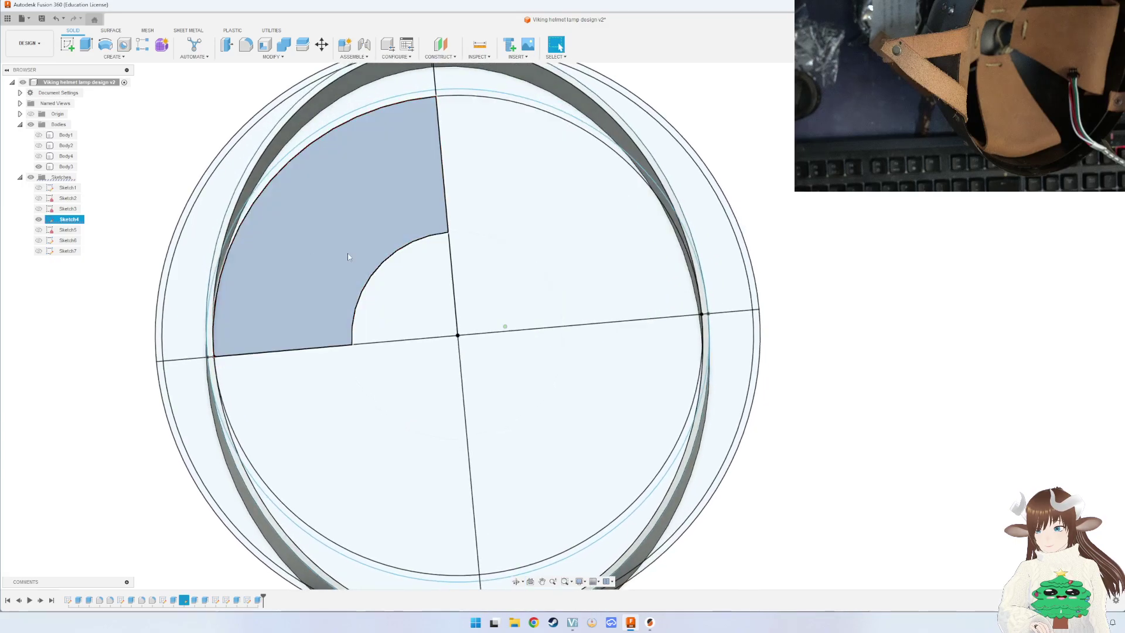
Add the upper-left and upper-right quarters and ring bands to the extrusion selection.
left_click(253, 209)
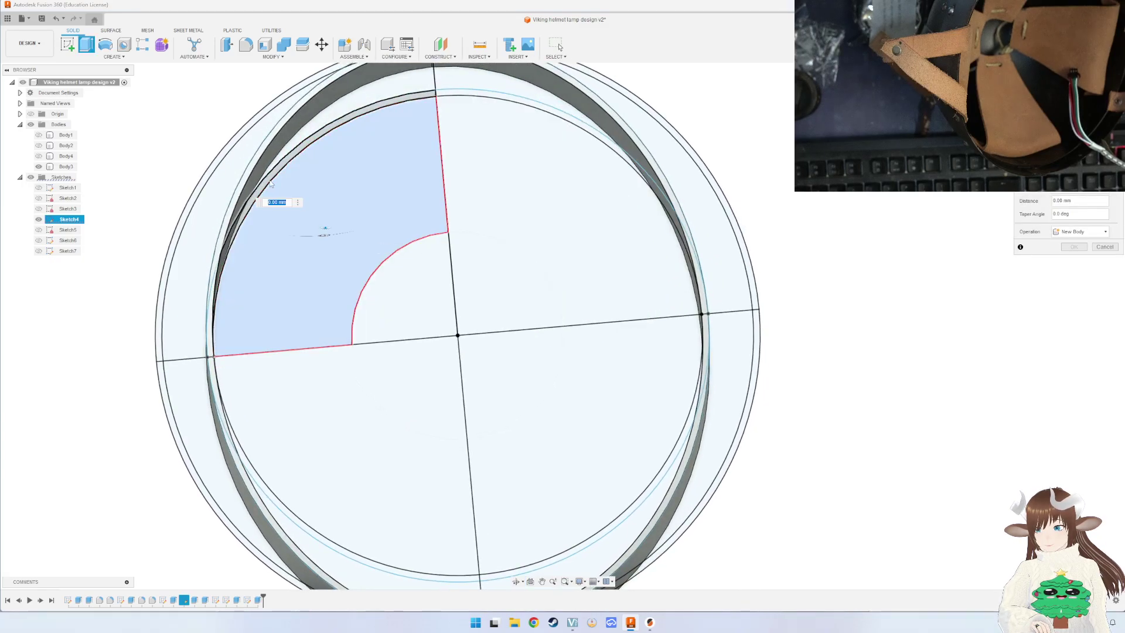
left_click(279, 134)
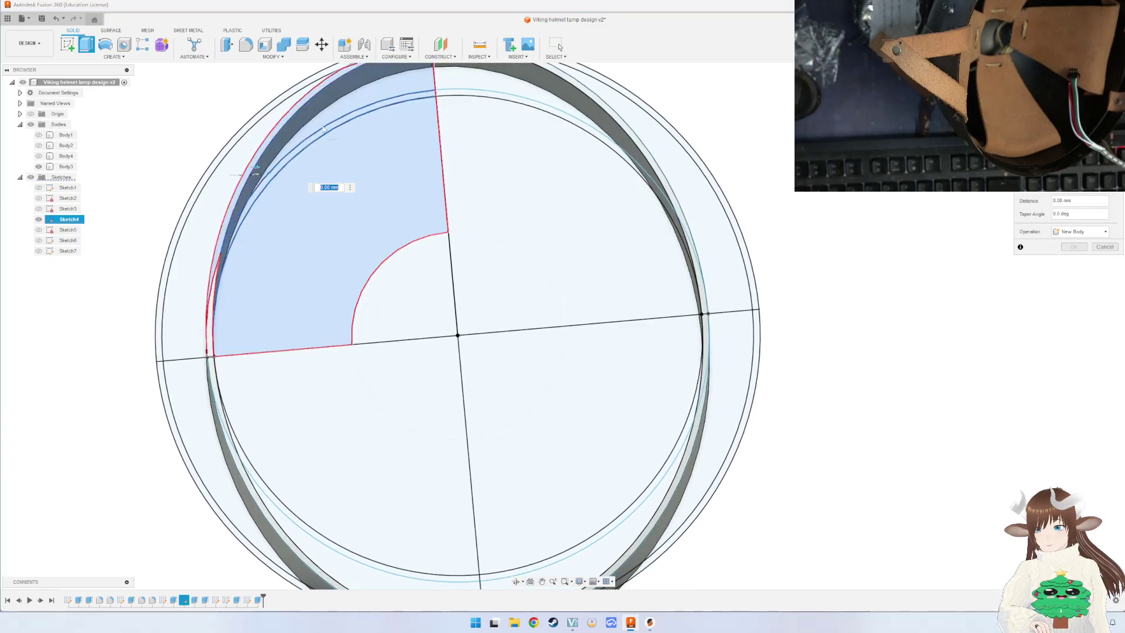
left_click(587, 93)
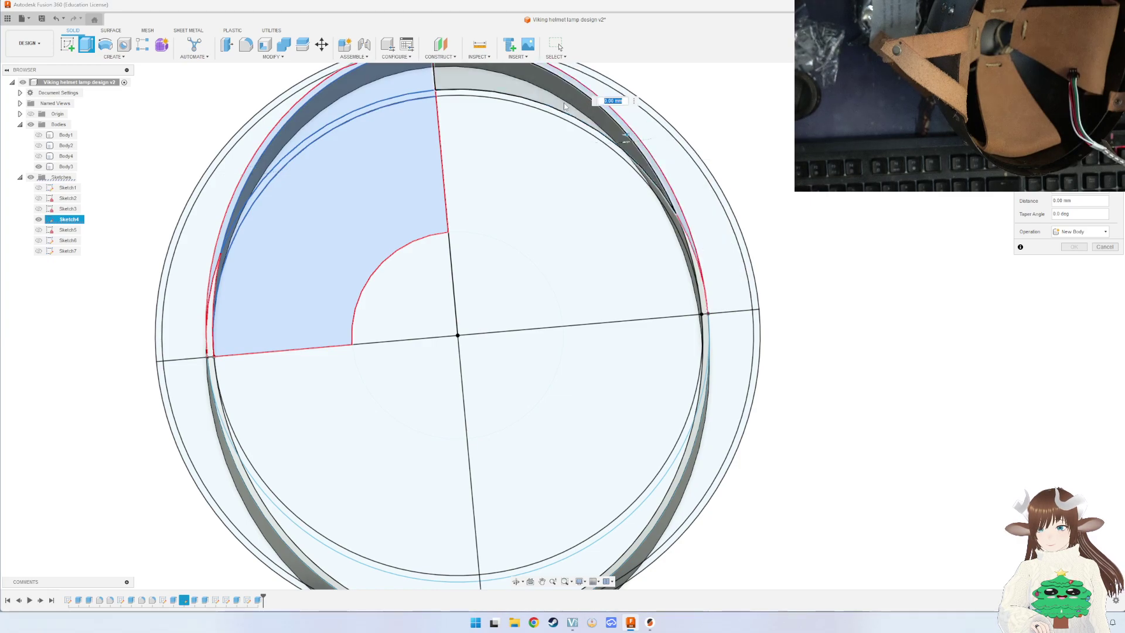
left_click(558, 118)
left_click(571, 205)
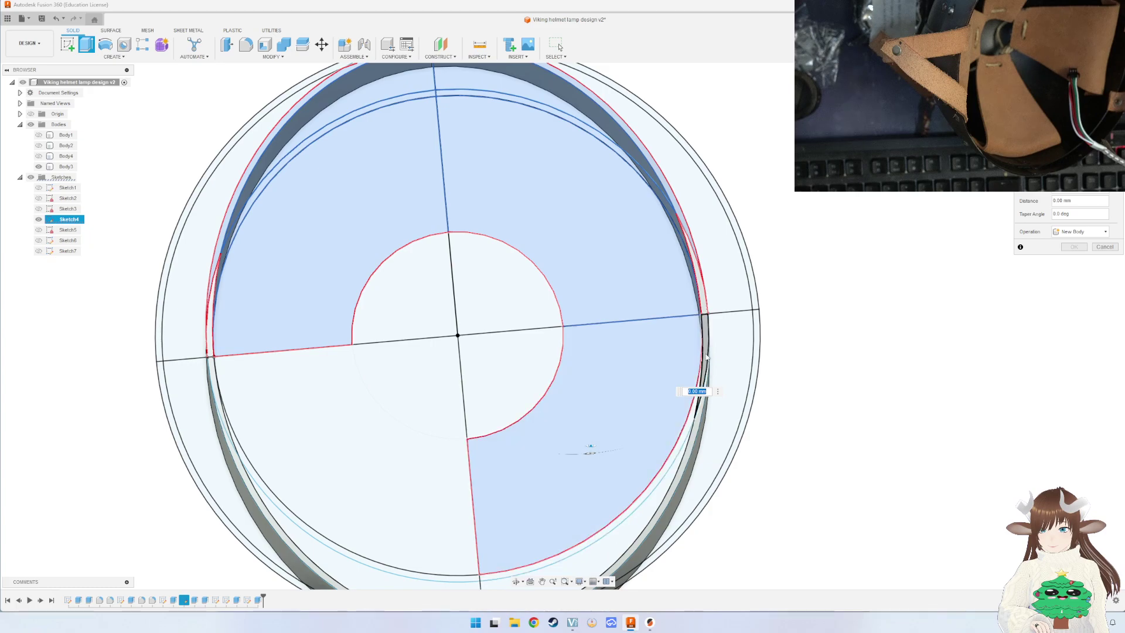
middle_click_drag(604, 512, 607, 403)
Add the lower quarters and ring bands, then cancel the extrusion.
left_click(607, 403)
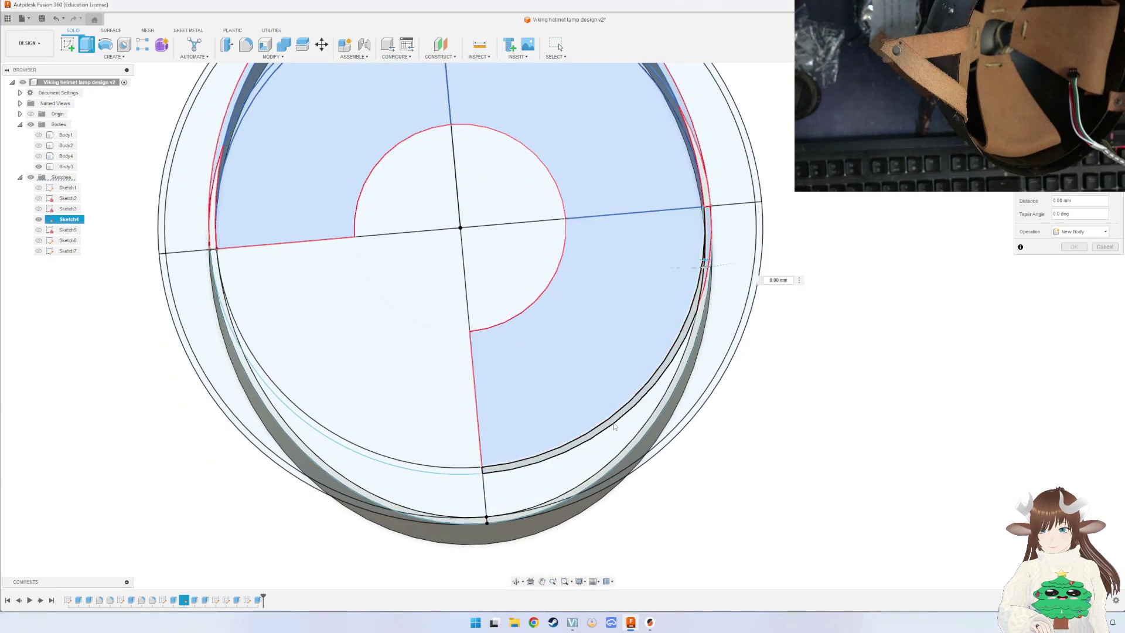
left_click(623, 458)
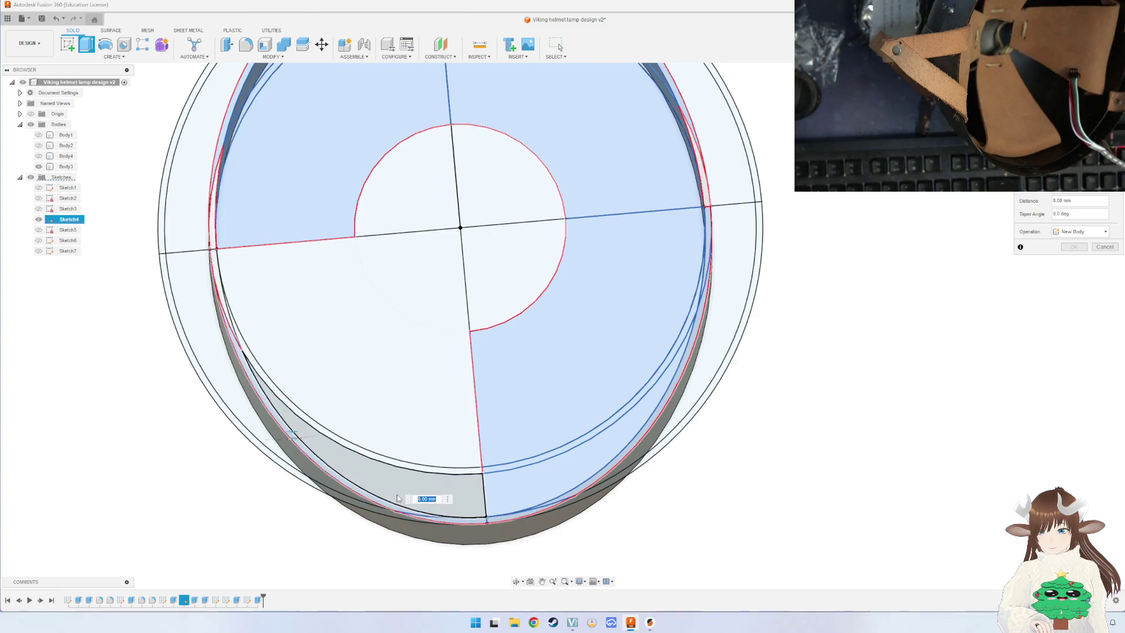
left_click(410, 487)
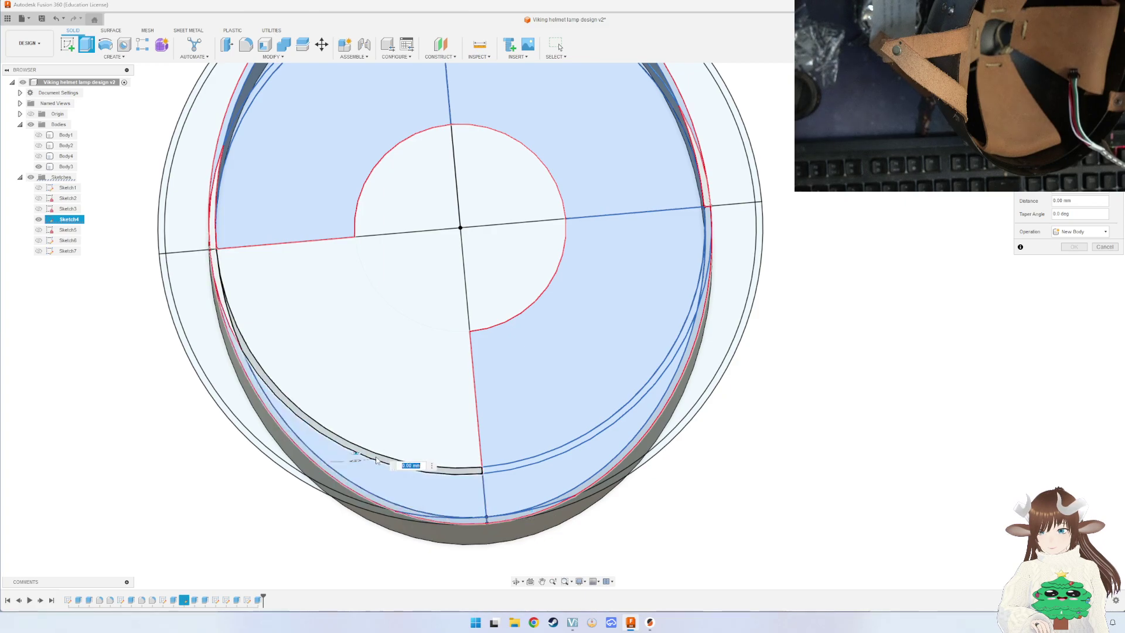
left_click(226, 296)
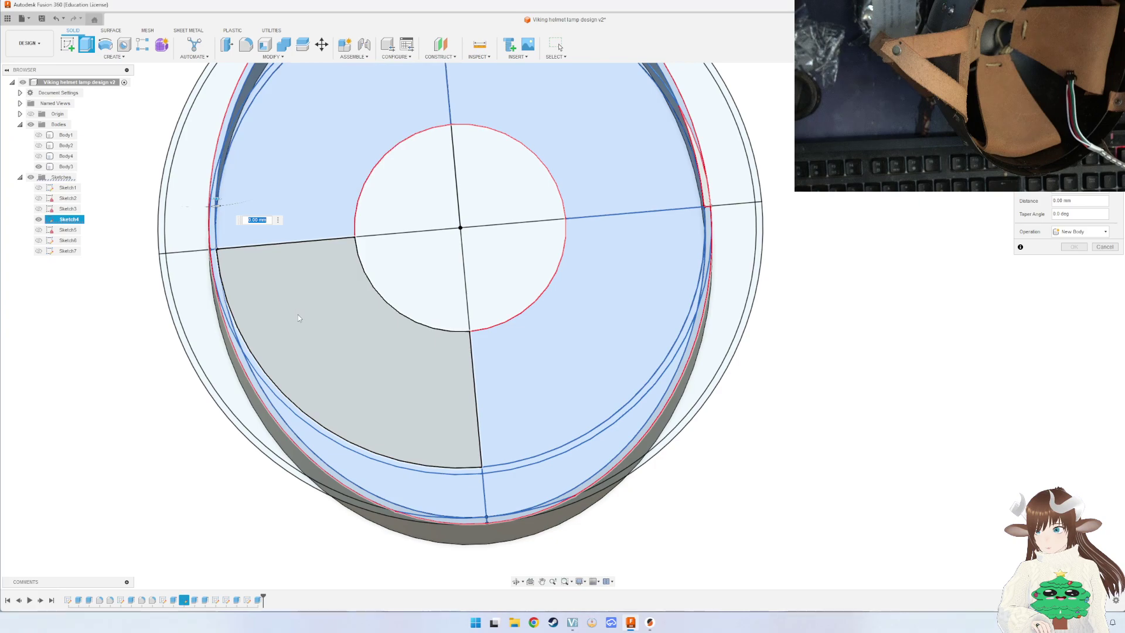
left_click(340, 346)
mouse_move(340, 346)
middle_mouse_down("shift")
mouse_move(566, 341)
mouse_move(553, 351)
middle_mouse_up("shift")
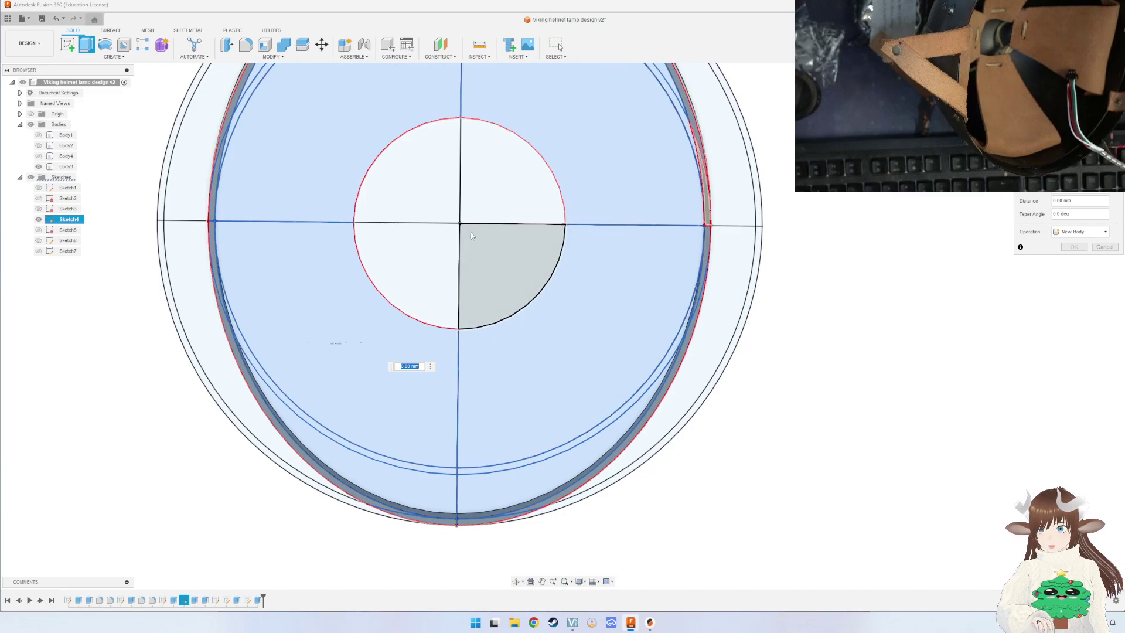
key("Escape")
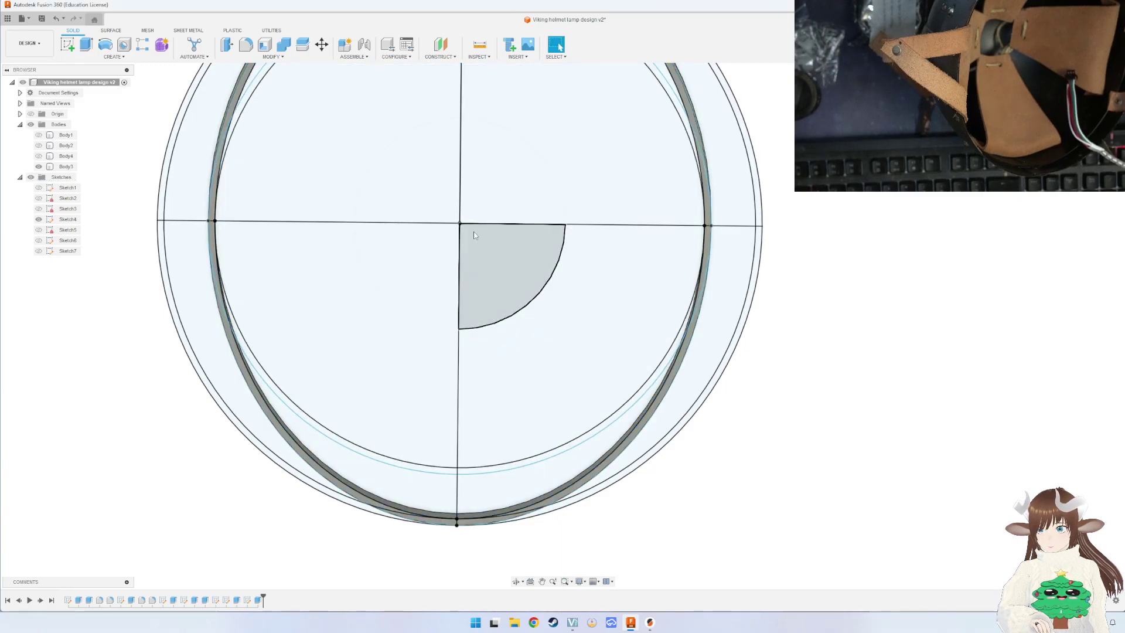
Reopen Sketch4 for editing from the timeline.
left_click(249, 602)
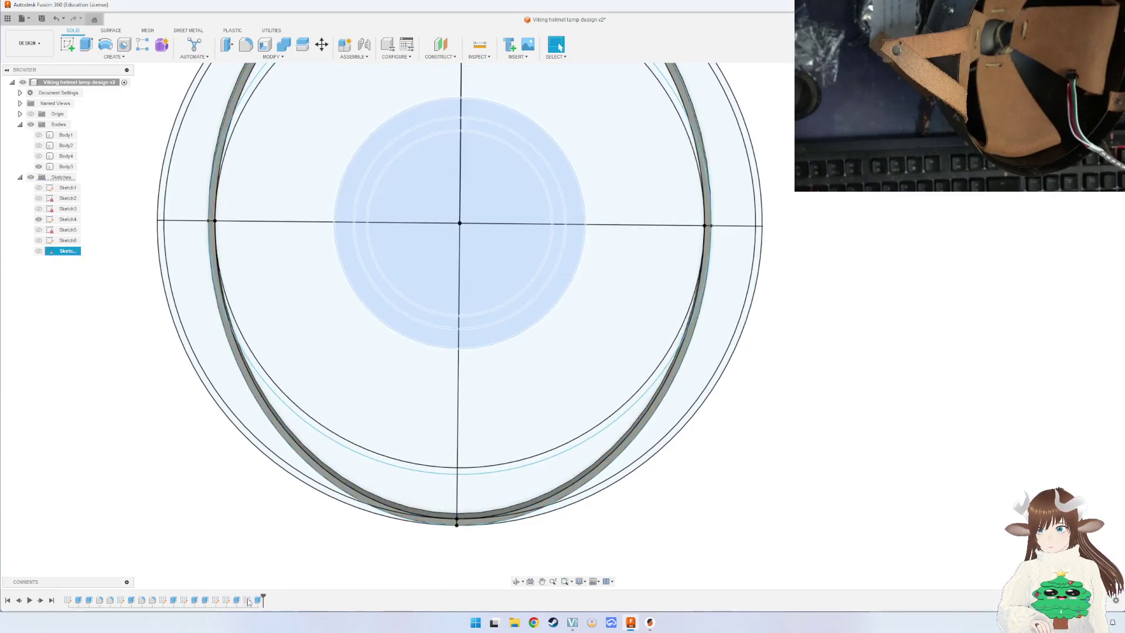
key("Escape")
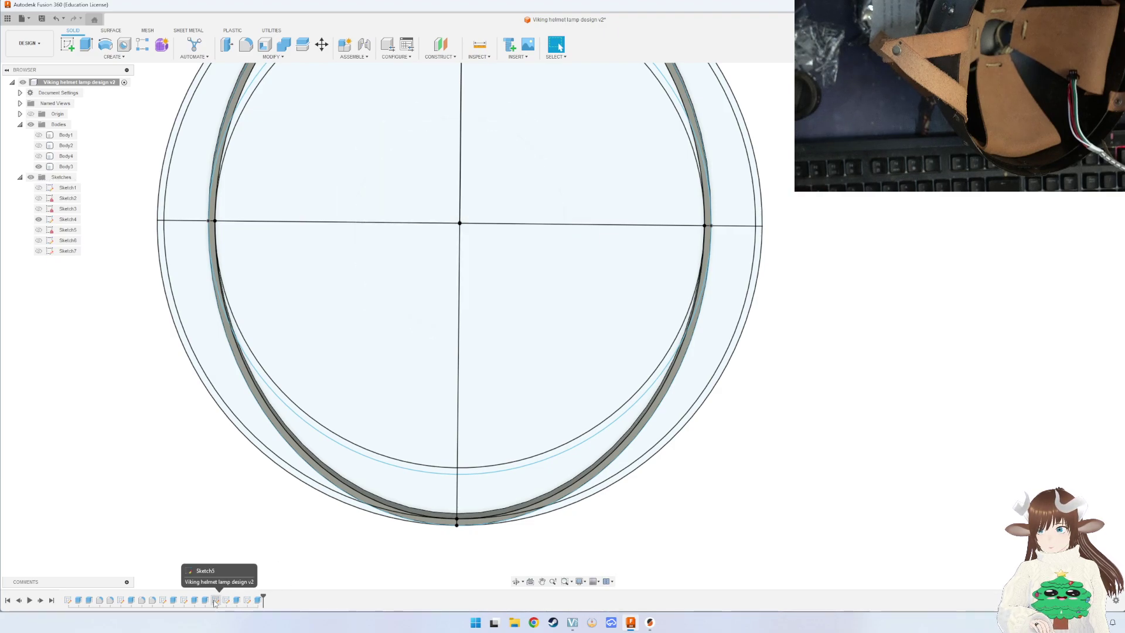
double_click(184, 601)
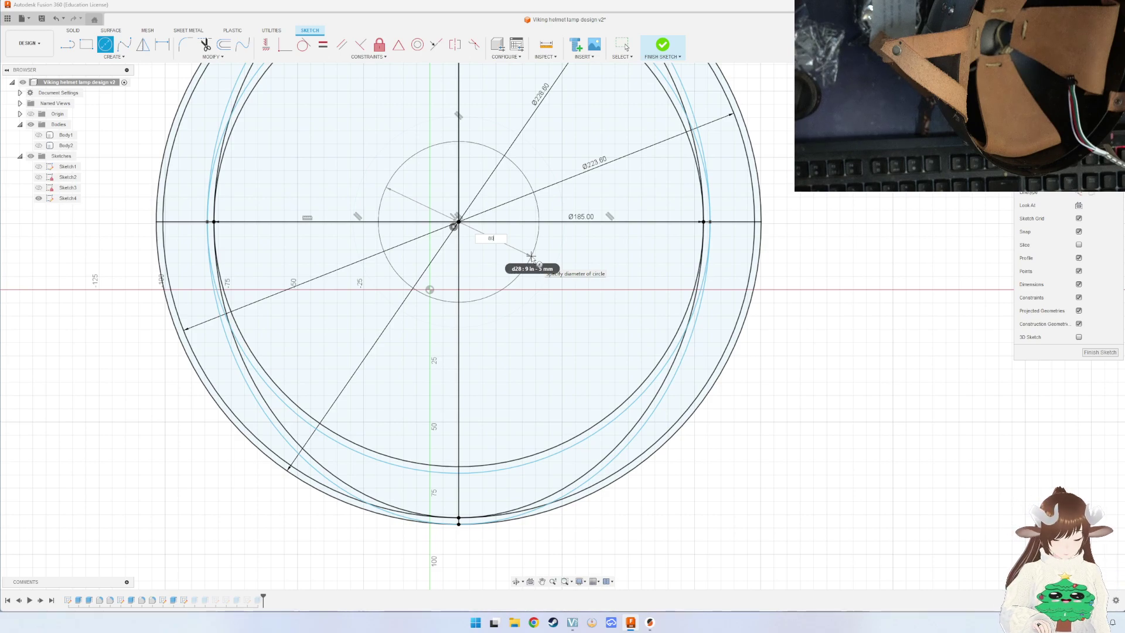
Draw a centred 85 mm diameter circle and edit its diameter dimension.
key("Tab")
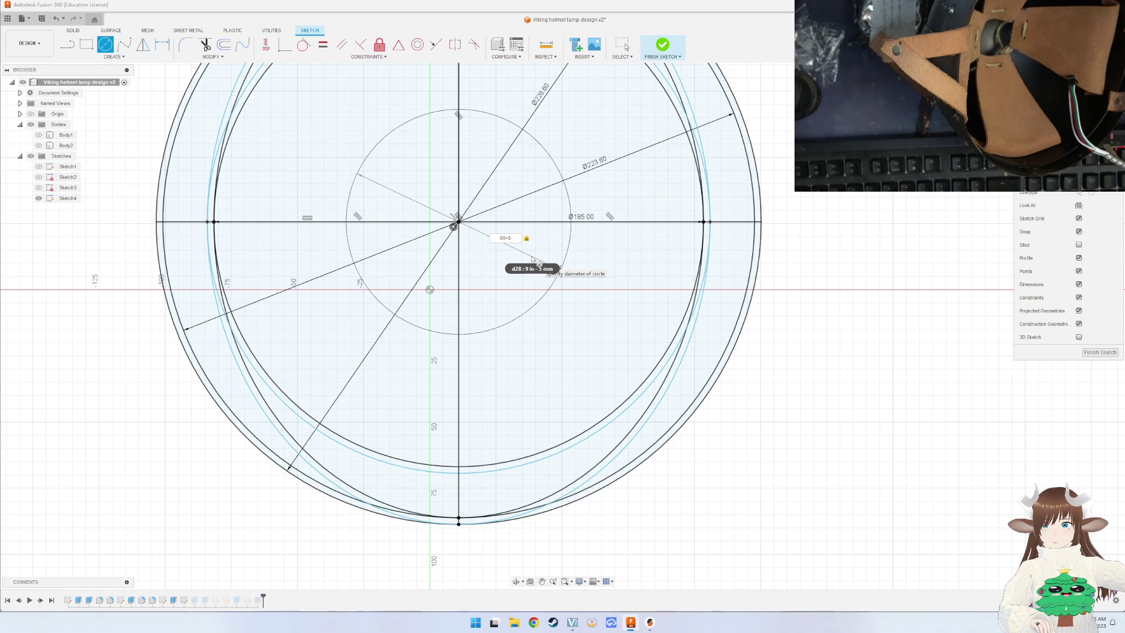
key("Return")
key("Escape")
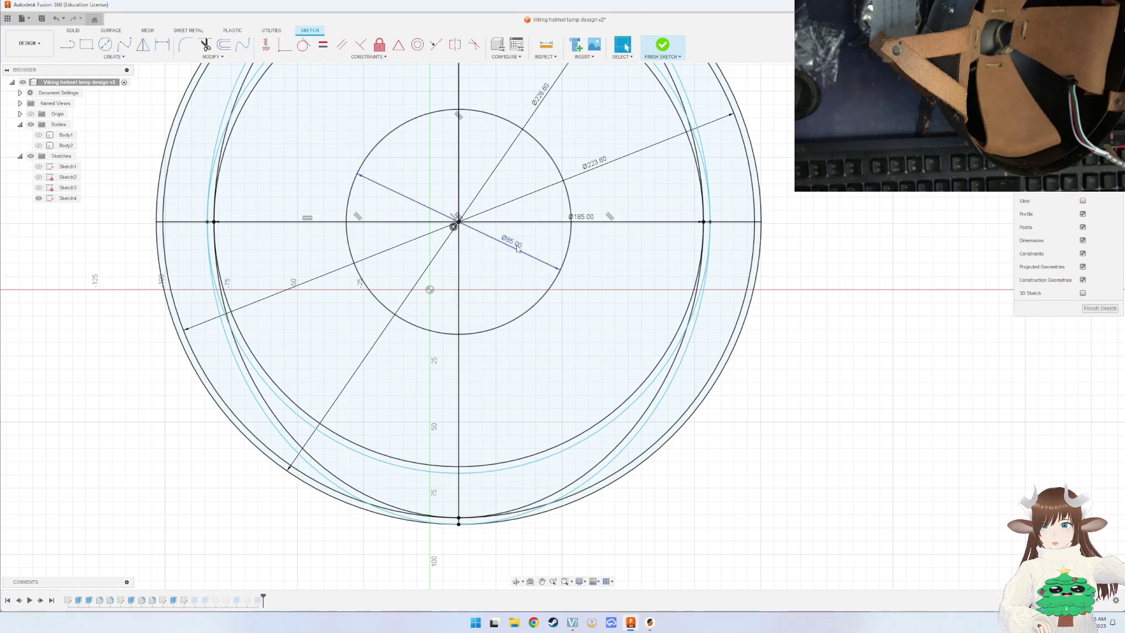
double_click(514, 245)
type("3")
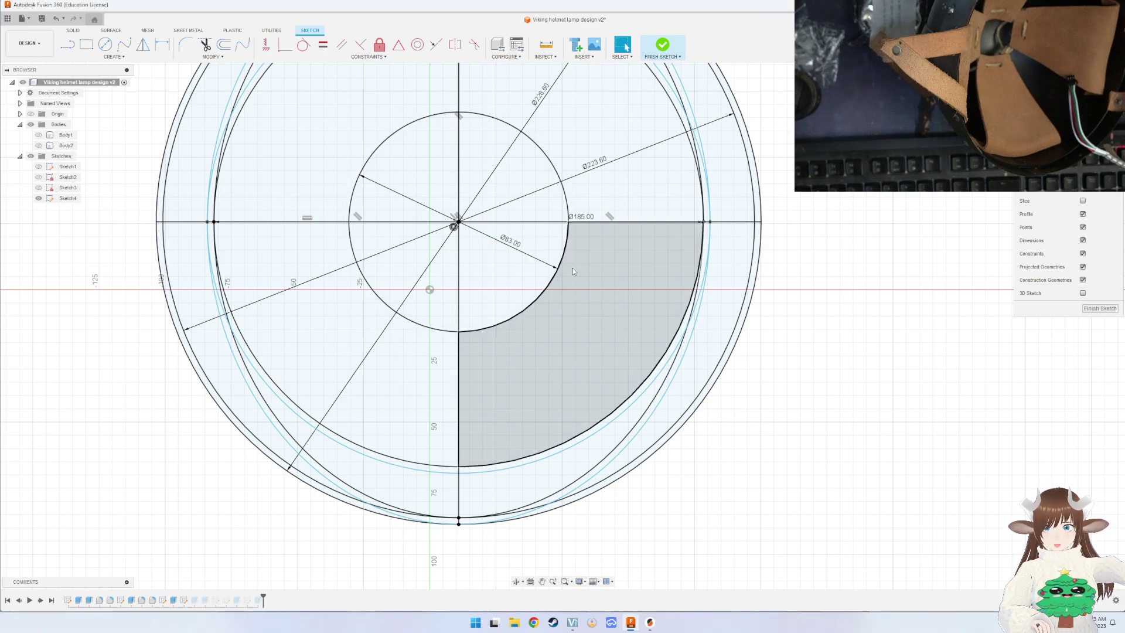
Finish the sketch, hide the cylinder body, and keep Sketch4 visible.
left_click(1086, 312)
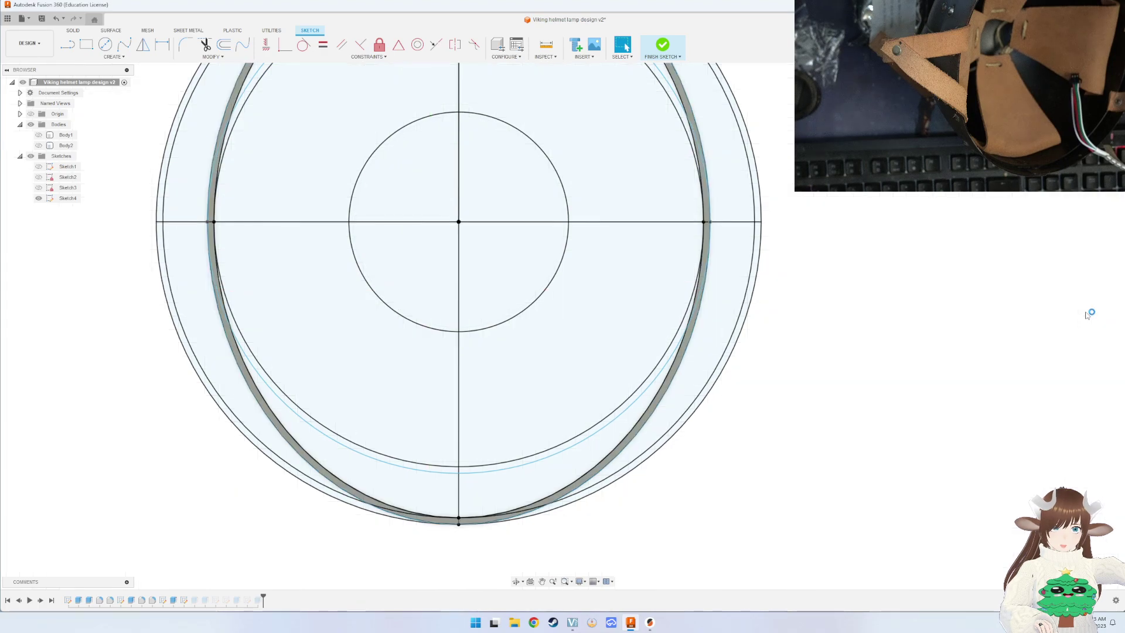
left_click(399, 273)
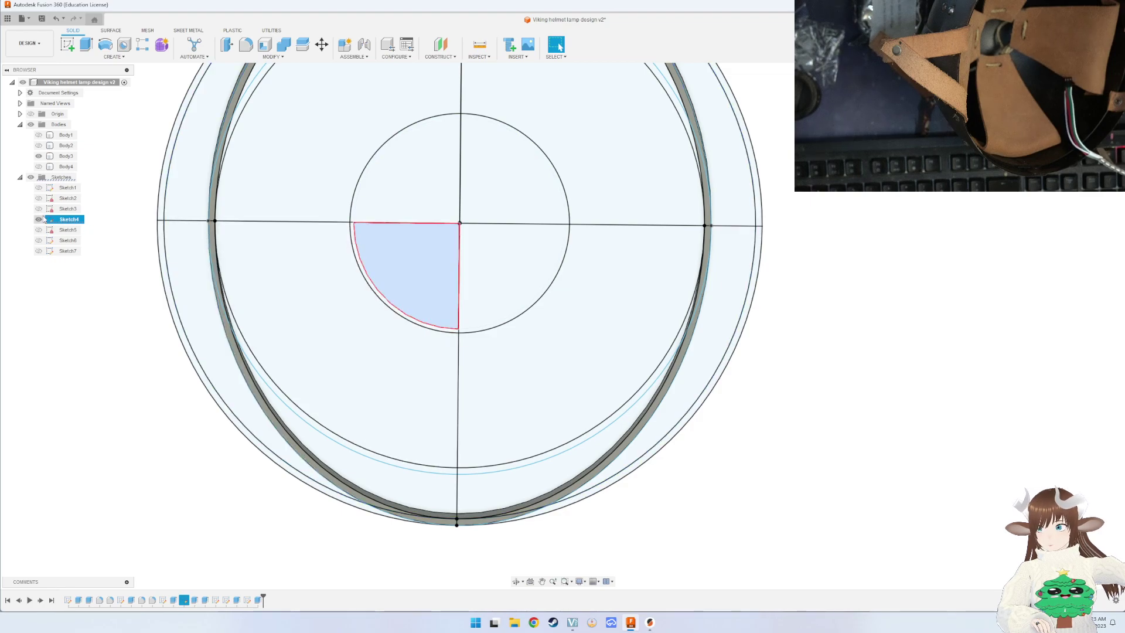
middle_click_drag(402, 309, 406, 275, "shift")
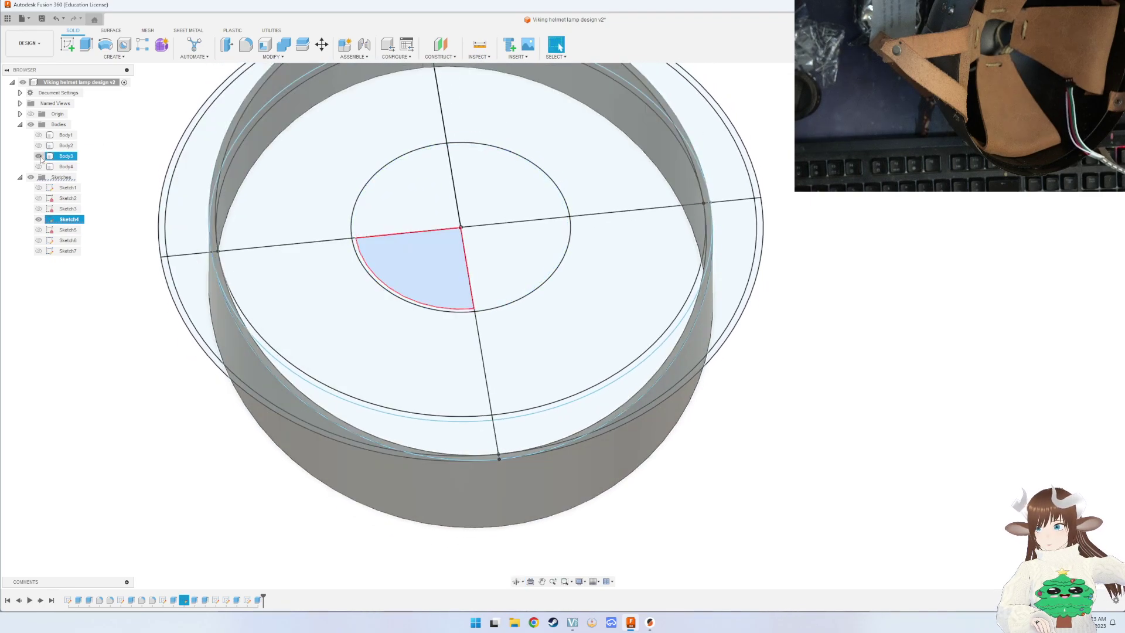
left_click(39, 156)
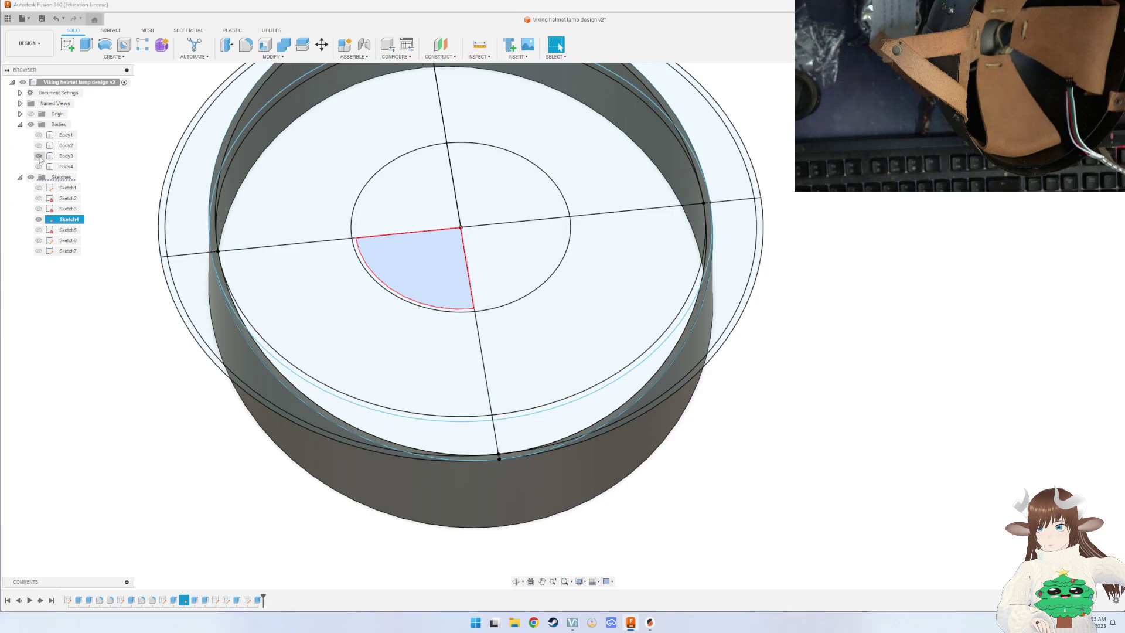
left_click(40, 219)
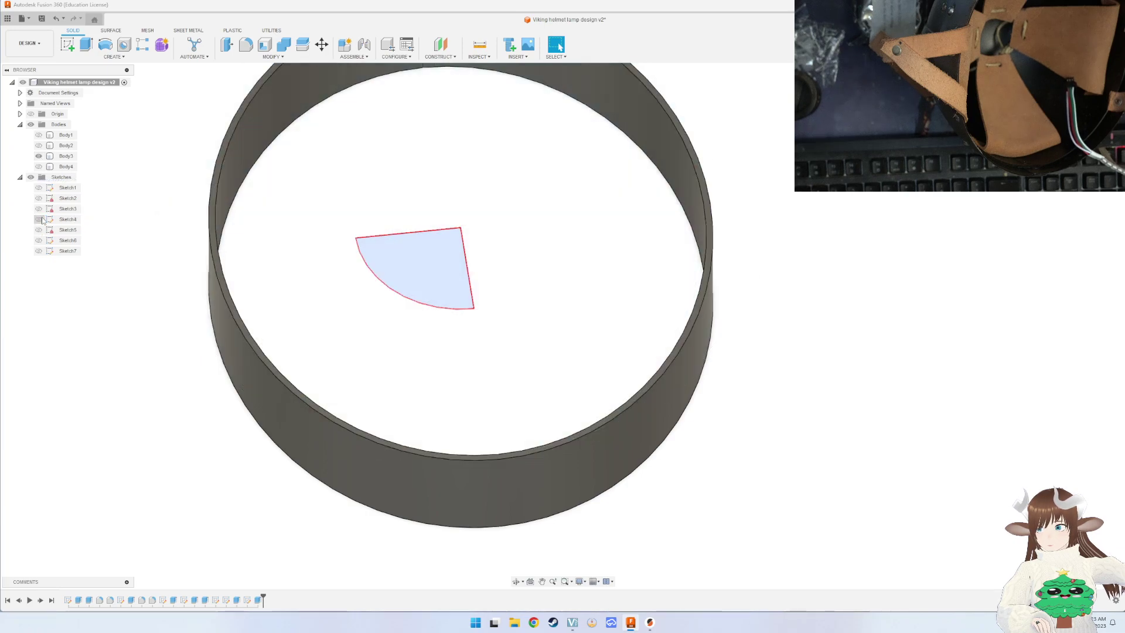
left_click(40, 219)
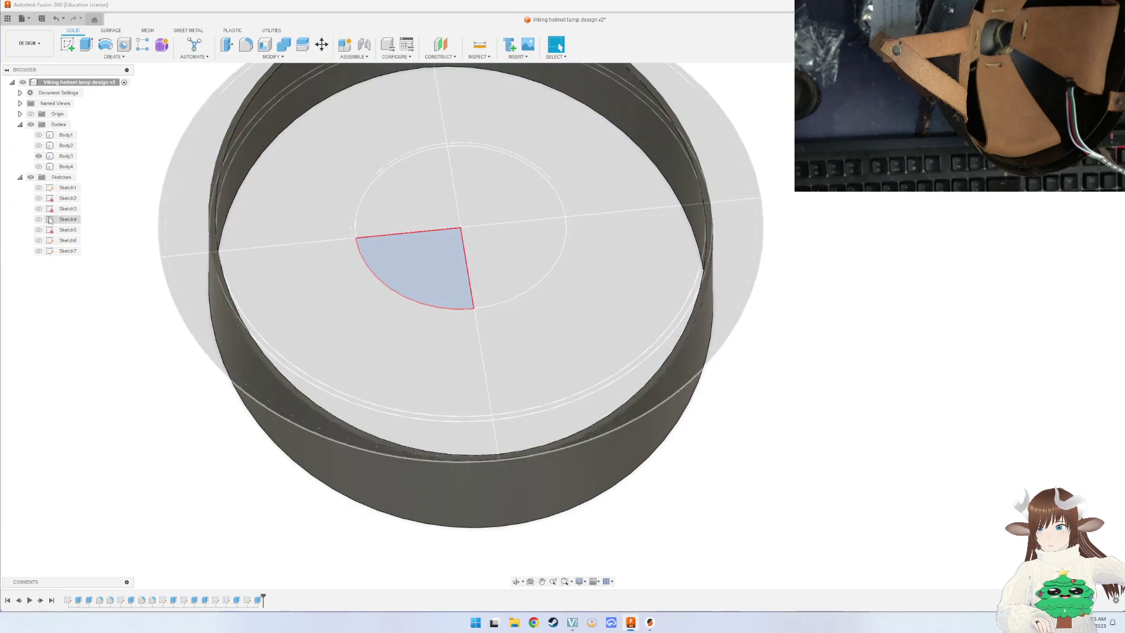
left_click(40, 219)
left_click(39, 220)
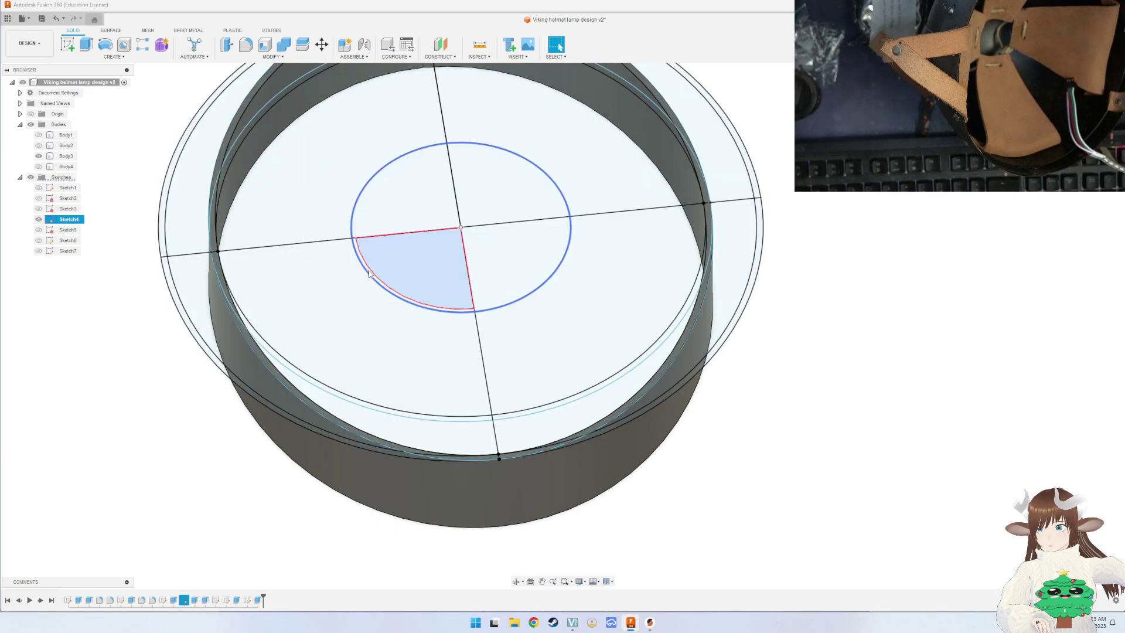
Start an extrusion using the four quarter profiles of the ring.
left_click(337, 289)
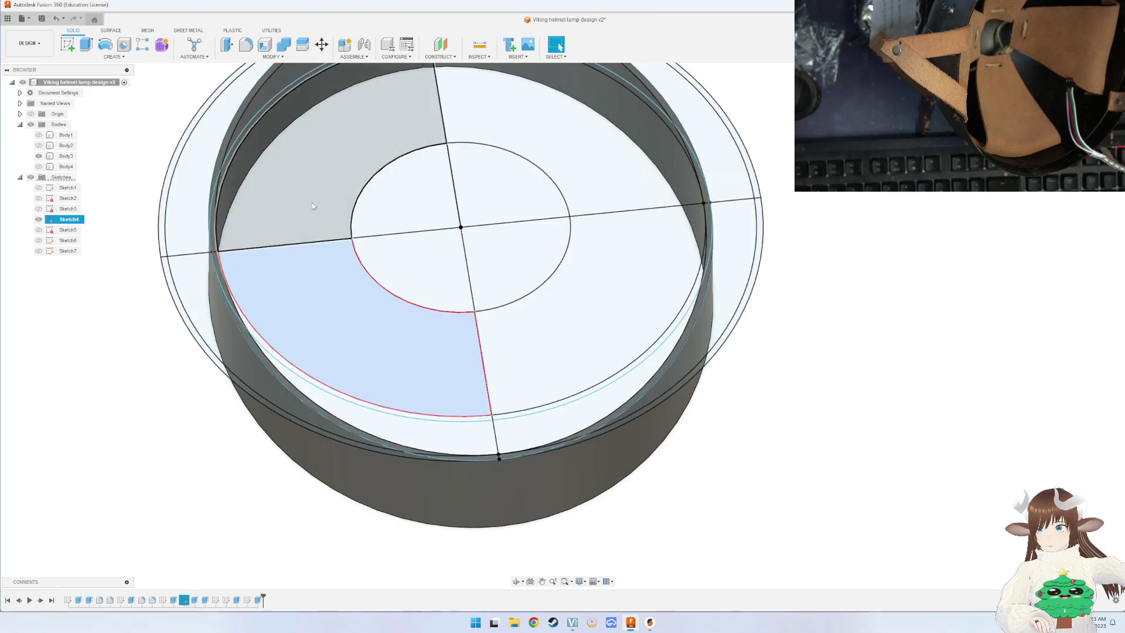
key("e")
left_click(305, 203)
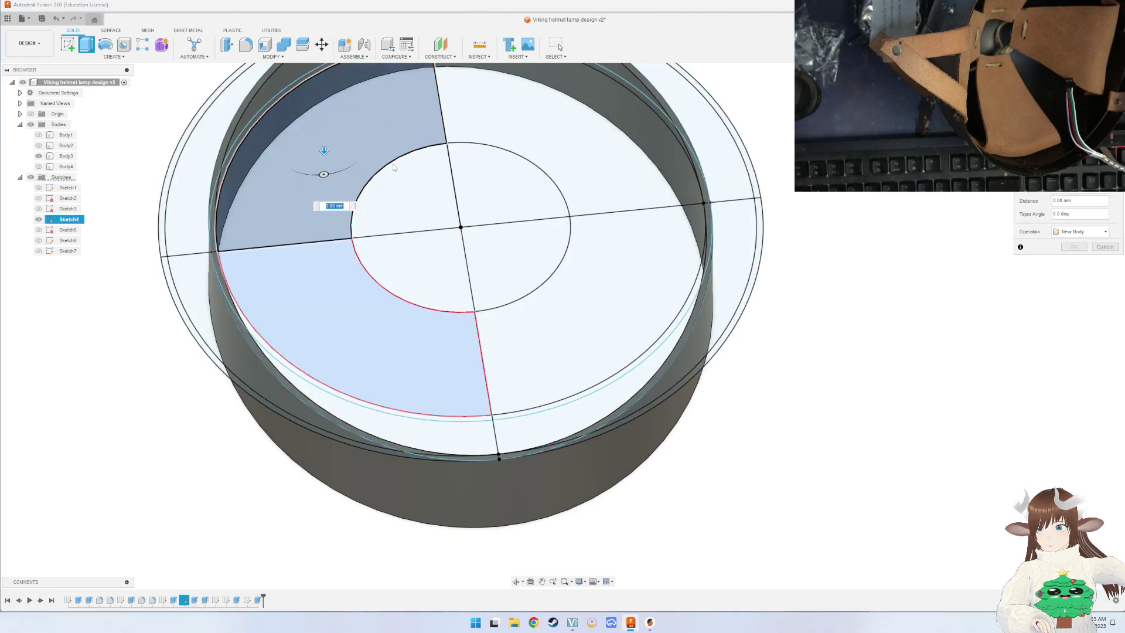
left_click(527, 140)
left_click(623, 284)
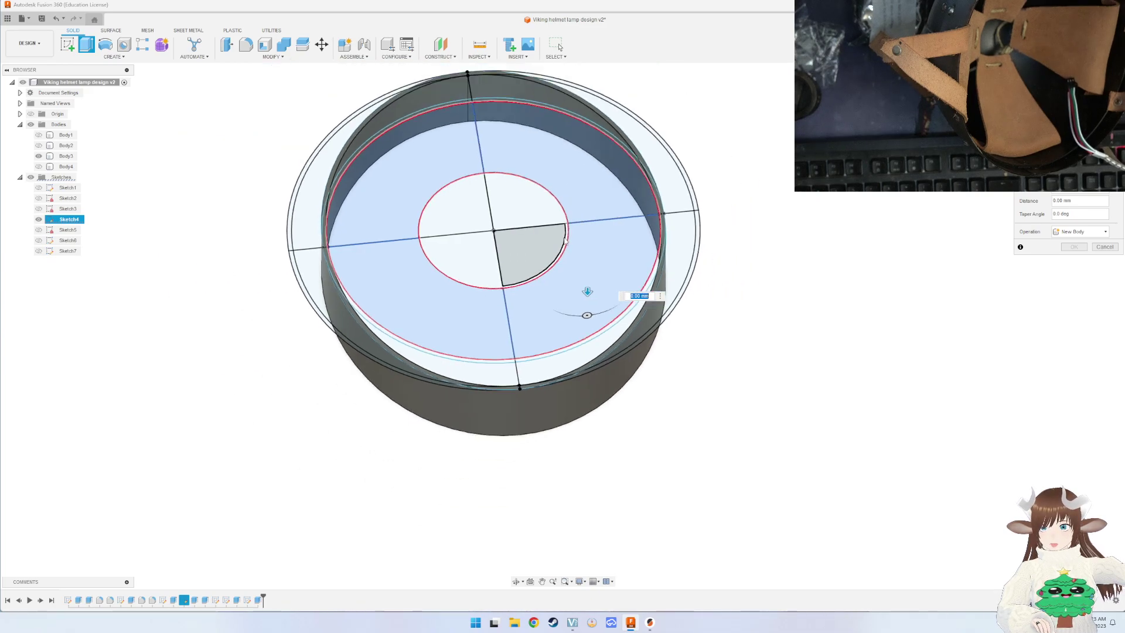
scroll(568, 235, "up", 2)
scroll(569, 258, "up", 2)
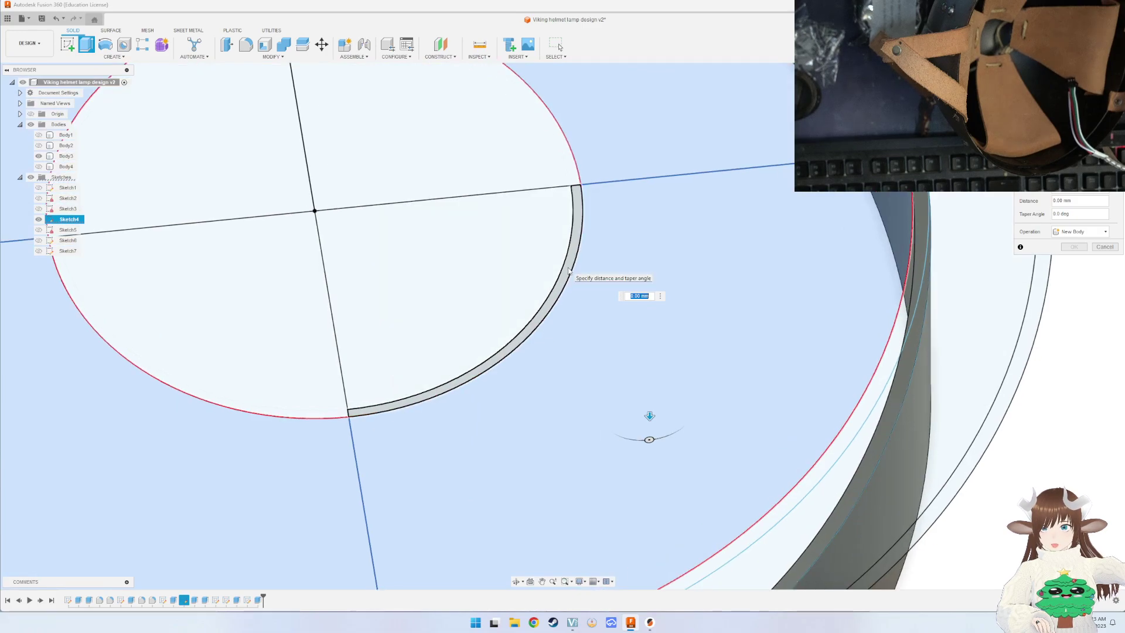
scroll(567, 270, "down", 2)
scroll(644, 363, "down", 3)
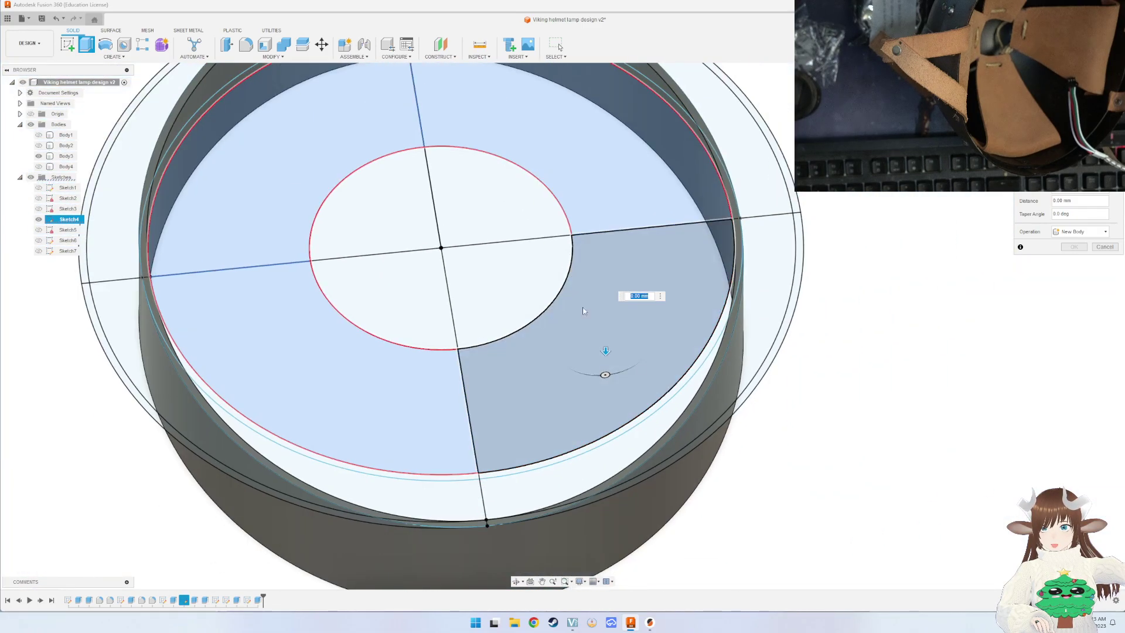
Add the thin rim sliver profiles around the edge to the extrusion.
left_click(672, 393)
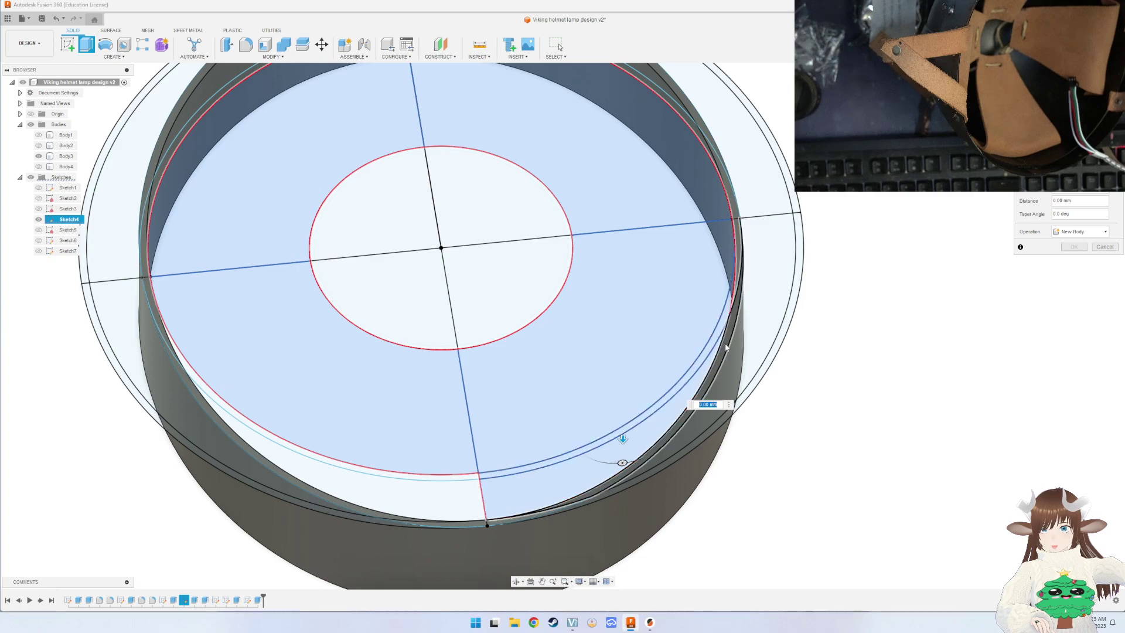
left_click(445, 498)
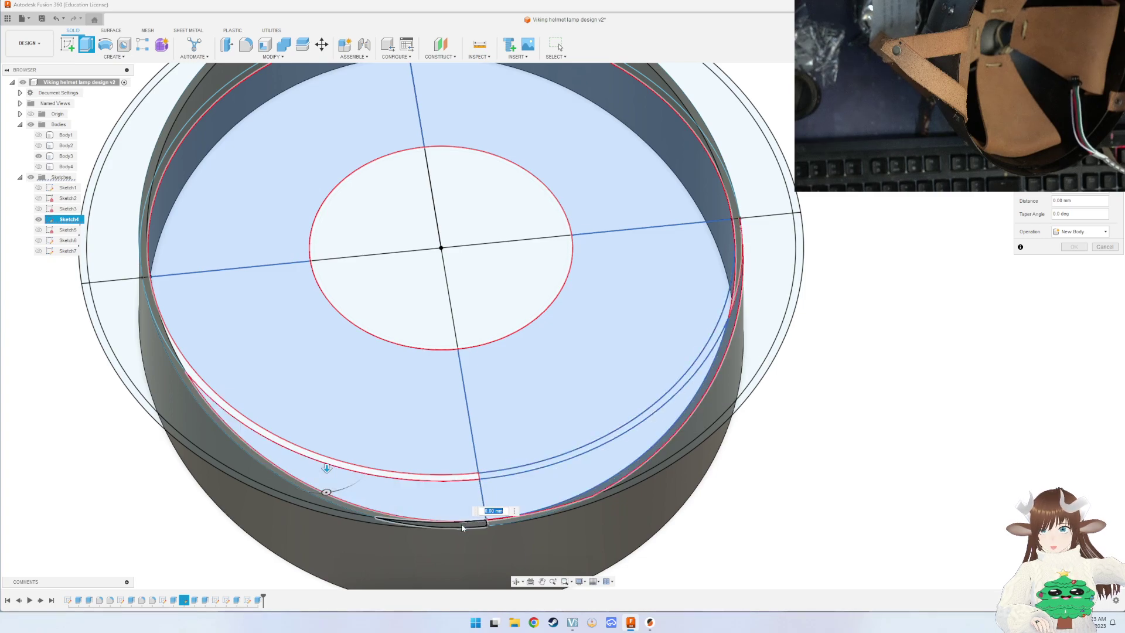
left_click(261, 438)
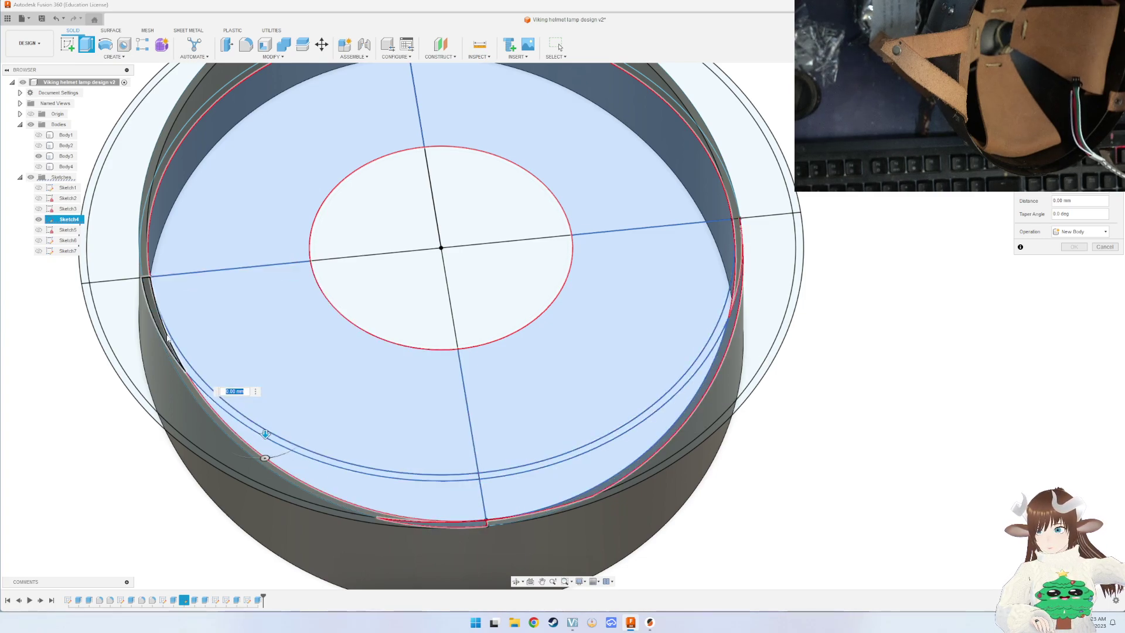
left_click(155, 309)
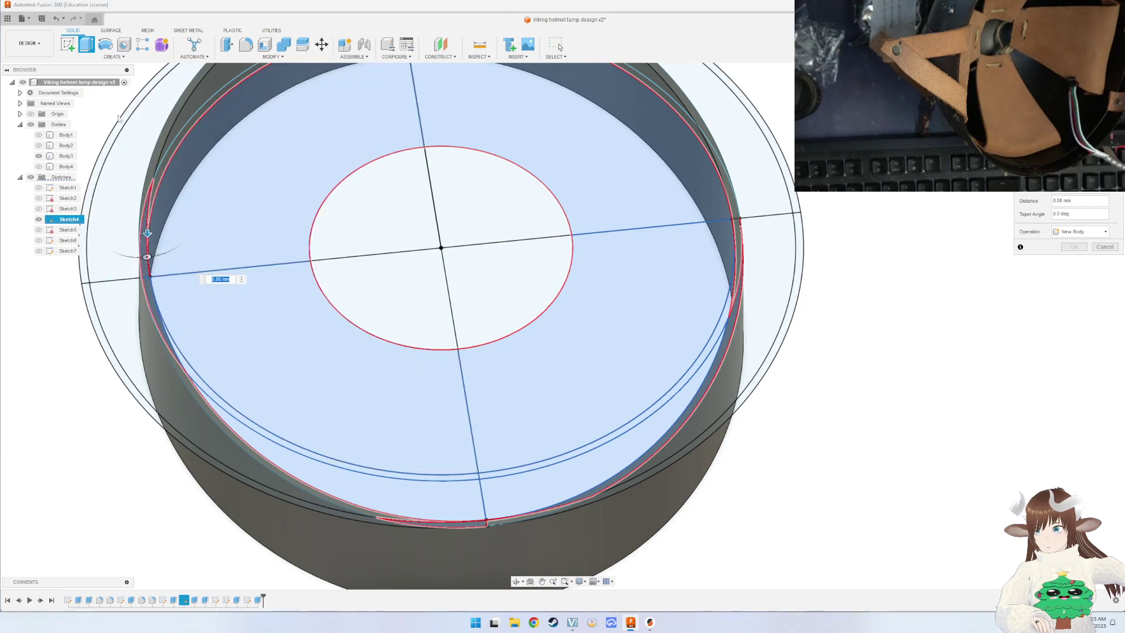
middle_click_drag(170, 141, 107, 457)
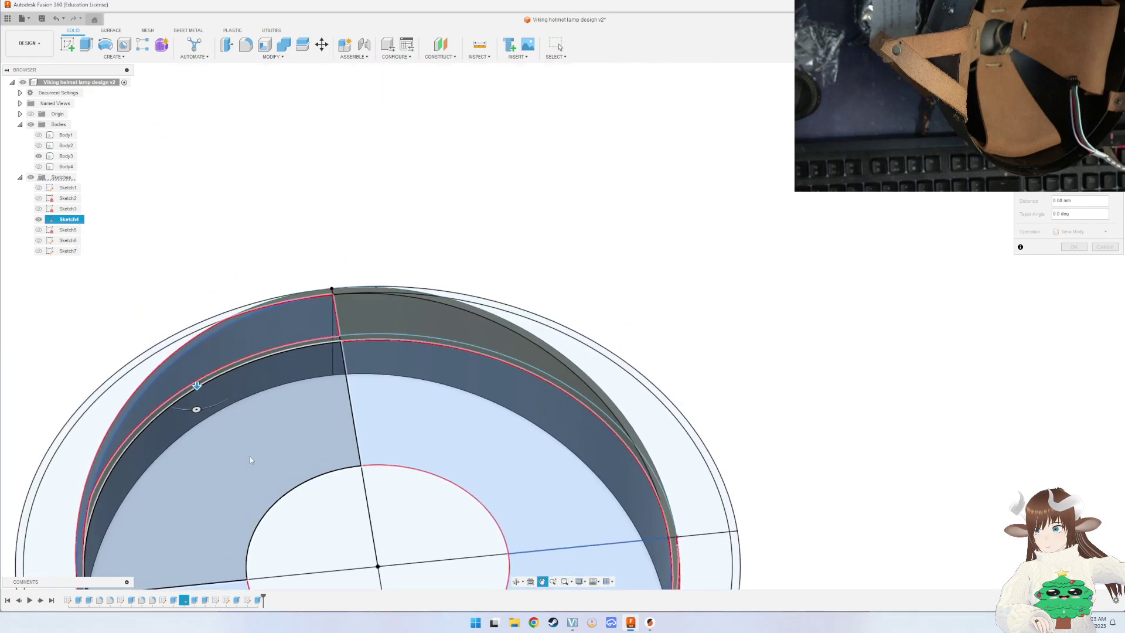
left_click(331, 293)
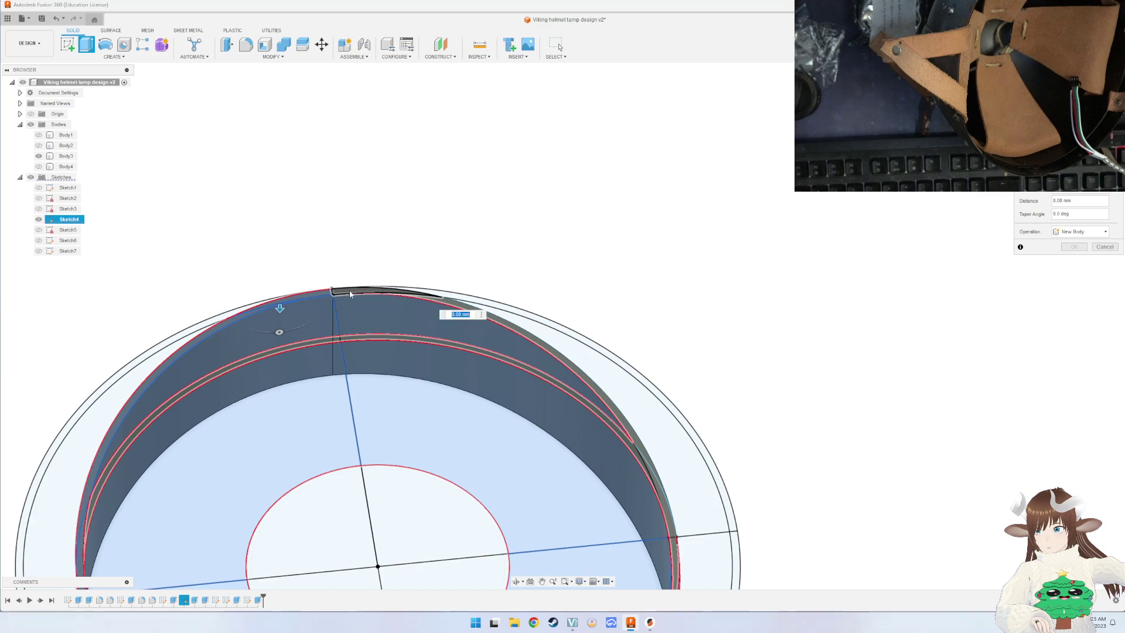
left_click(454, 303)
middle_click_drag(454, 304, 234, 176)
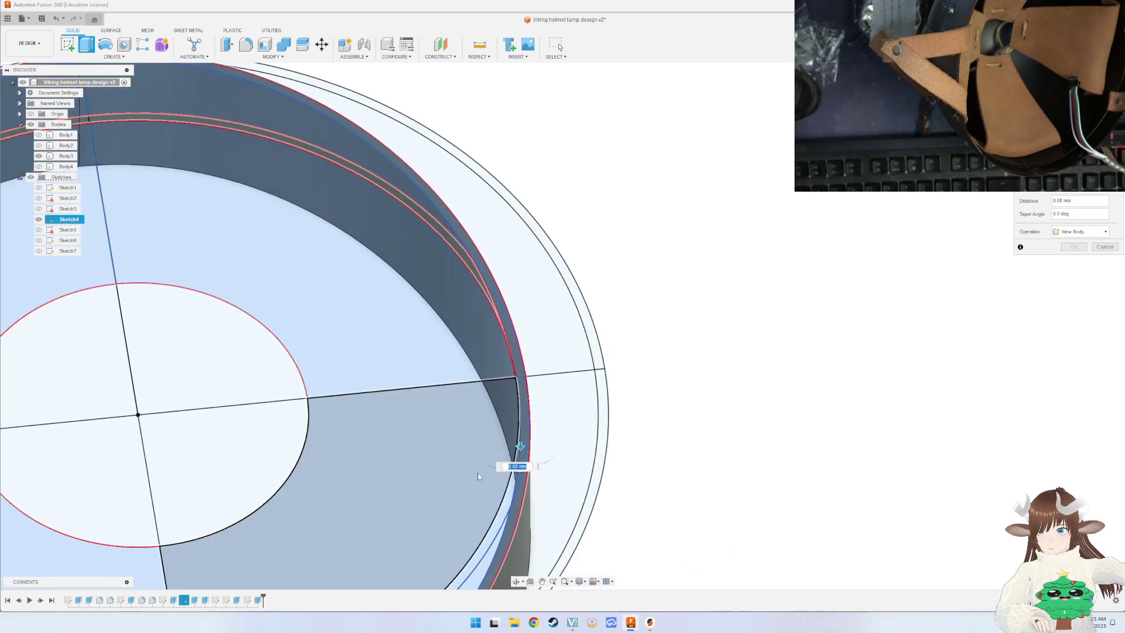
middle_click_drag(516, 462, 415, 259)
scroll(404, 327, "down", 5)
middle_click_drag(403, 327, 618, 353, "shift")
scroll(498, 341, "up", 5)
scroll(498, 341, "down", 4)
scroll(618, 353, "up", 4)
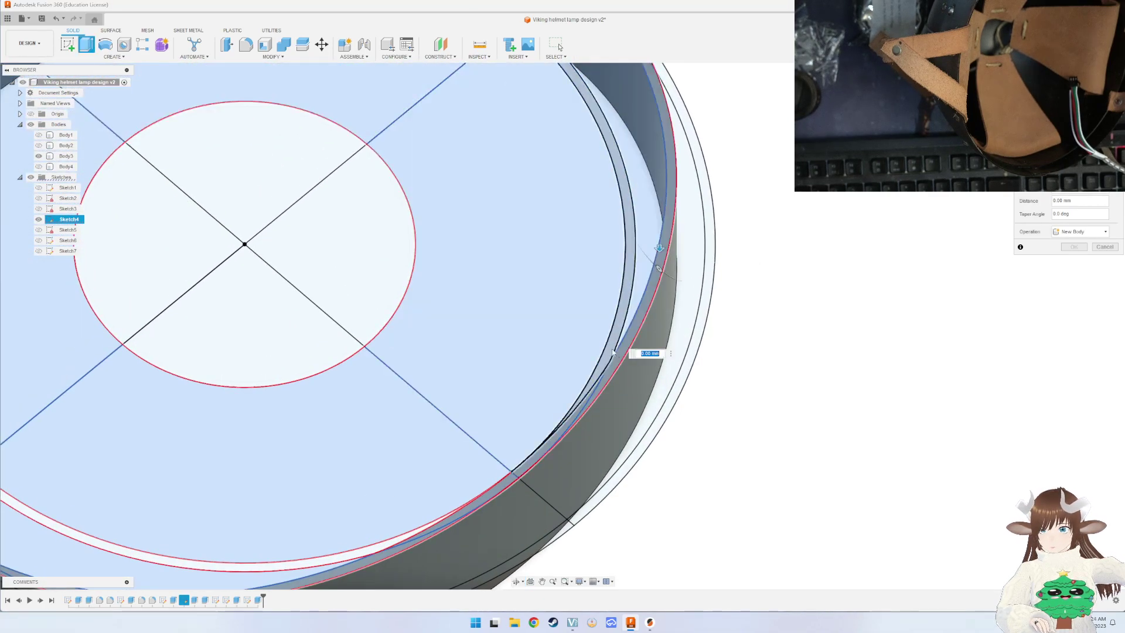
mouse_move(457, 339)
middle_mouse_down("shift")
mouse_move(522, 323)
mouse_move(492, 249)
mouse_move(544, 210)
mouse_move(452, 358)
mouse_move(411, 347)
middle_mouse_up("shift")
Add the remaining rim and quarter profiles and confirm a -5 mm Join extrusion.
left_click(492, 249)
scroll(545, 210, "up", 2)
type("-5")
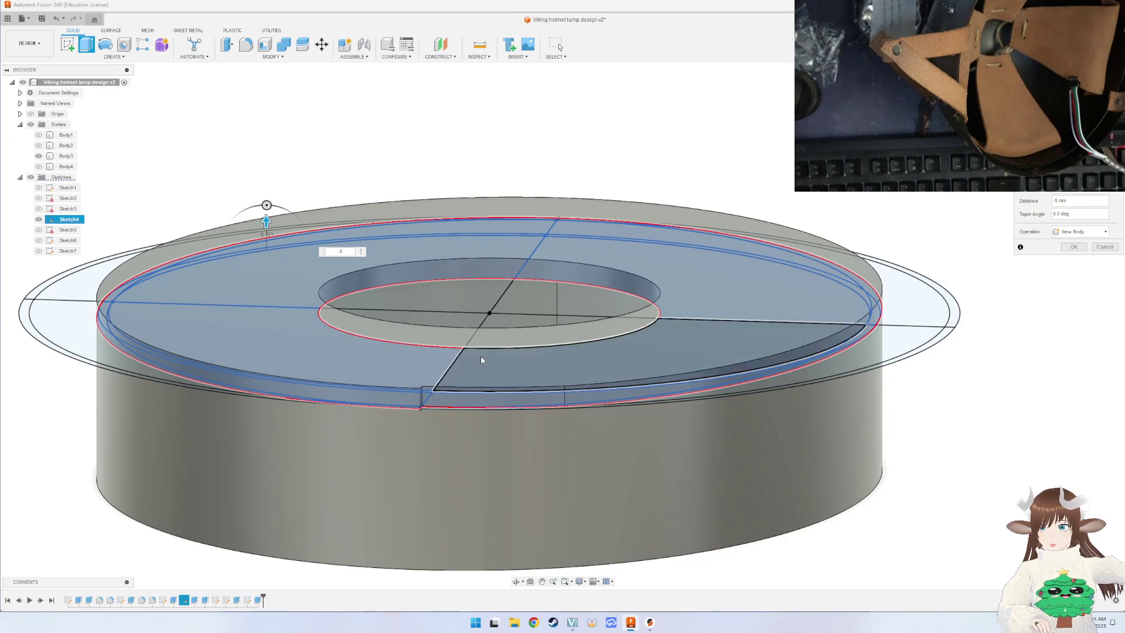
middle_click_drag(481, 359, 551, 459, "shift")
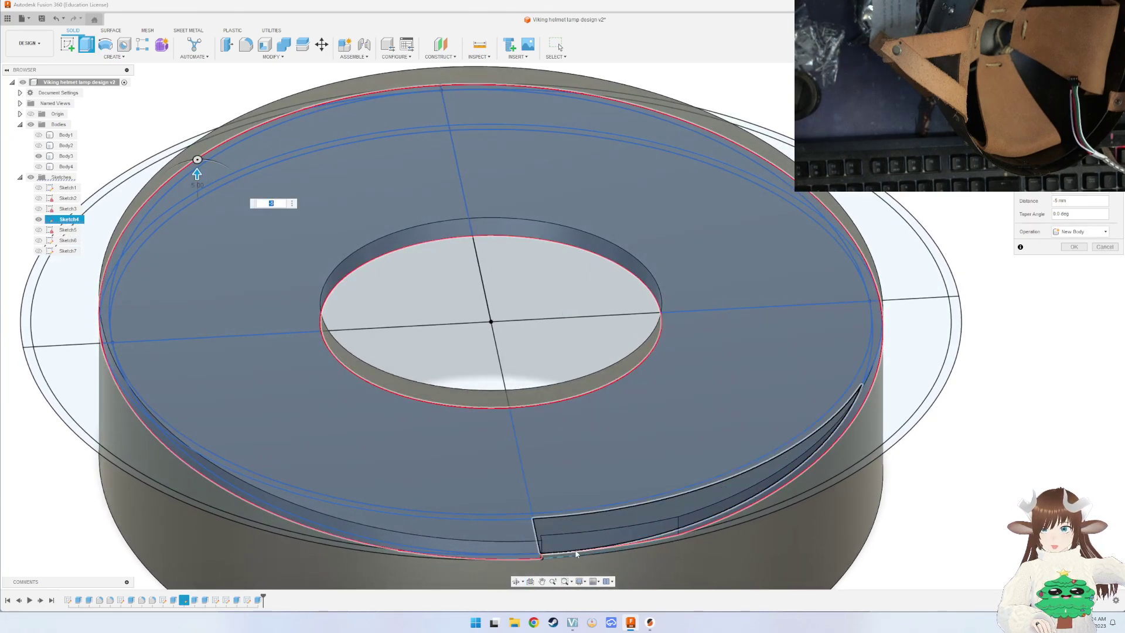
left_click(577, 533)
mouse_move(649, 378)
middle_mouse_down("shift")
mouse_move(768, 350)
mouse_move(772, 309)
middle_mouse_up("shift")
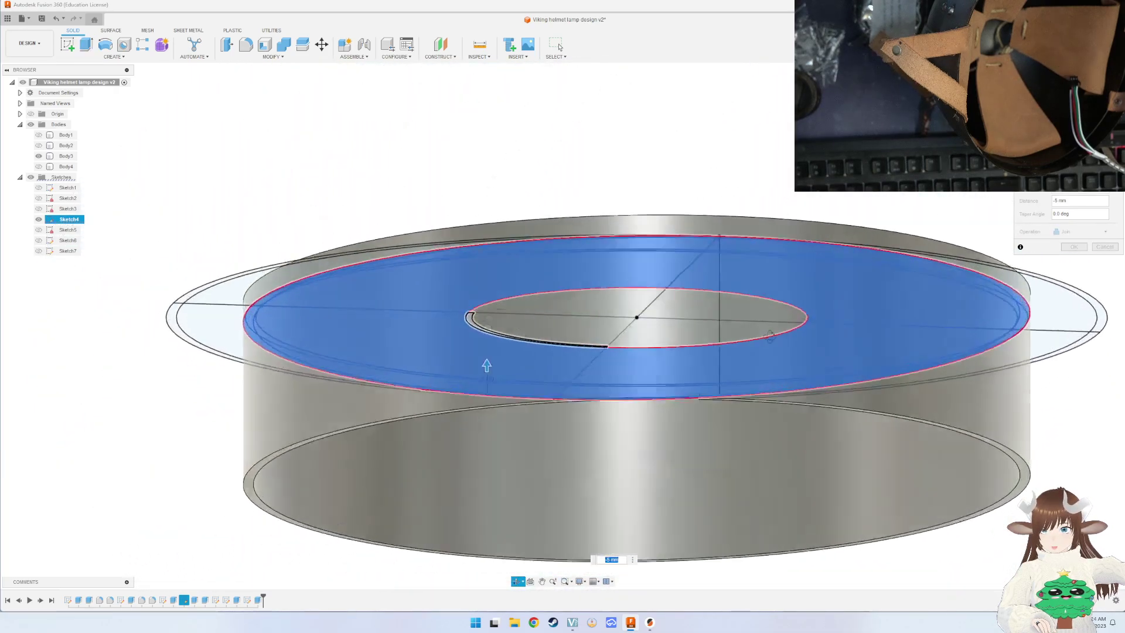
scroll(719, 373, "up", 5)
scroll(720, 373, "down", 3)
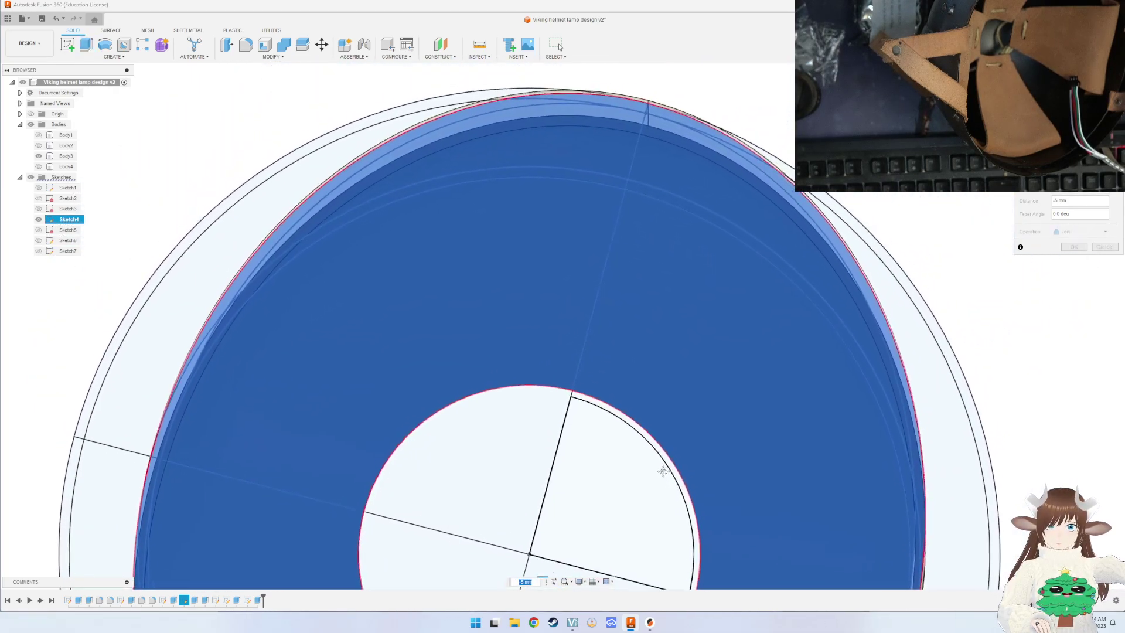
left_click(659, 419)
middle_click_drag(661, 423, 637, 490, "shift")
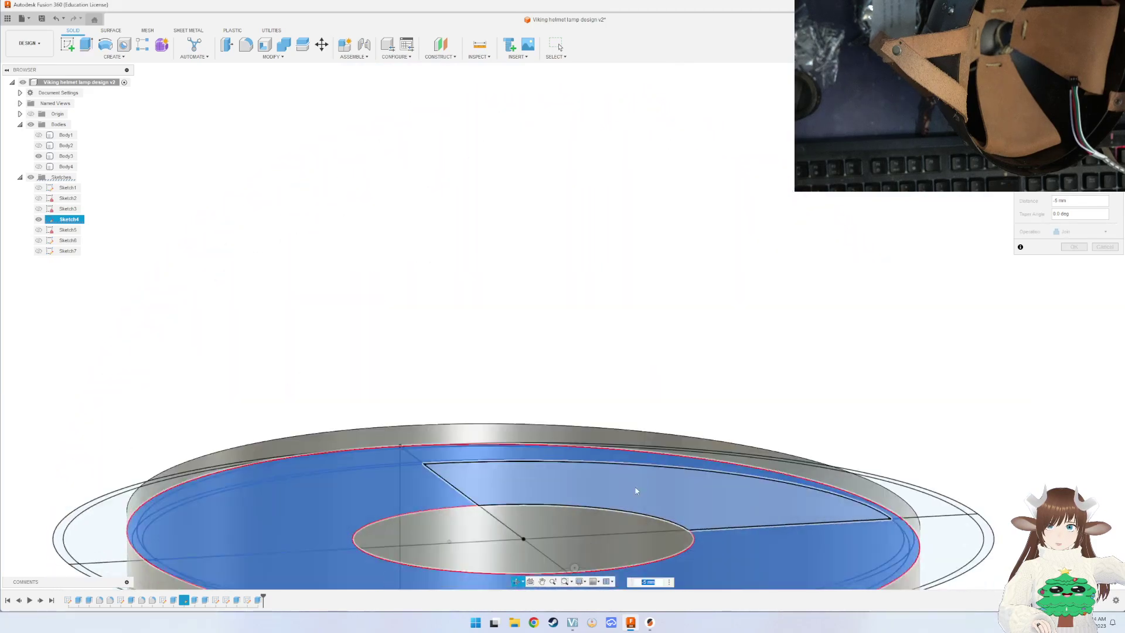
key("Return")
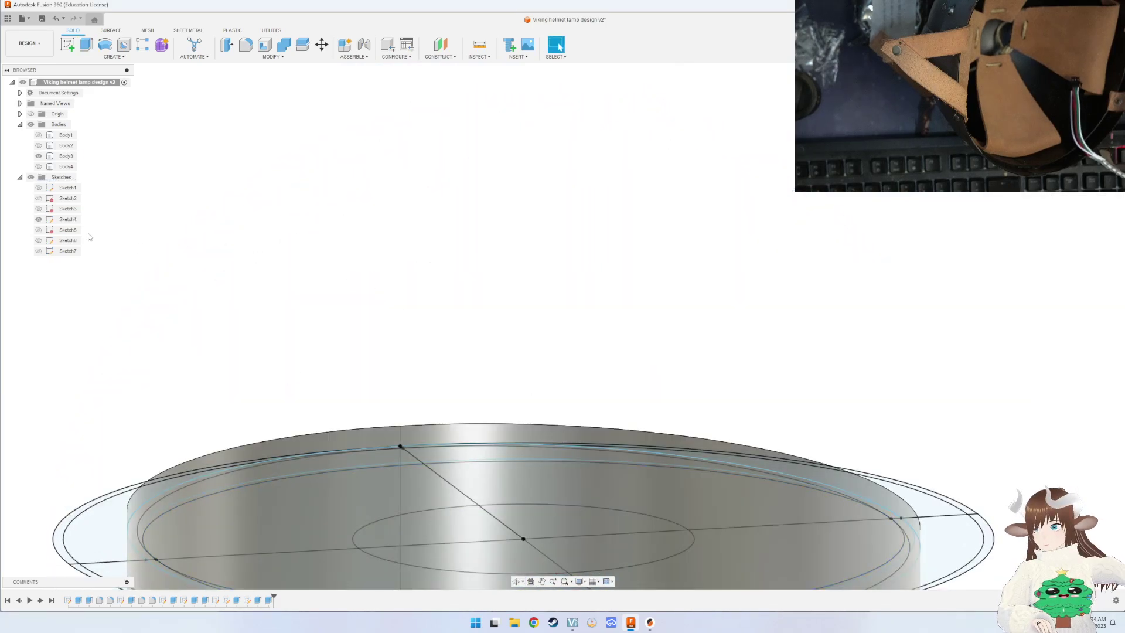
Hide Sketch4 and return to the overall view of the holed disc.
left_click(46, 220)
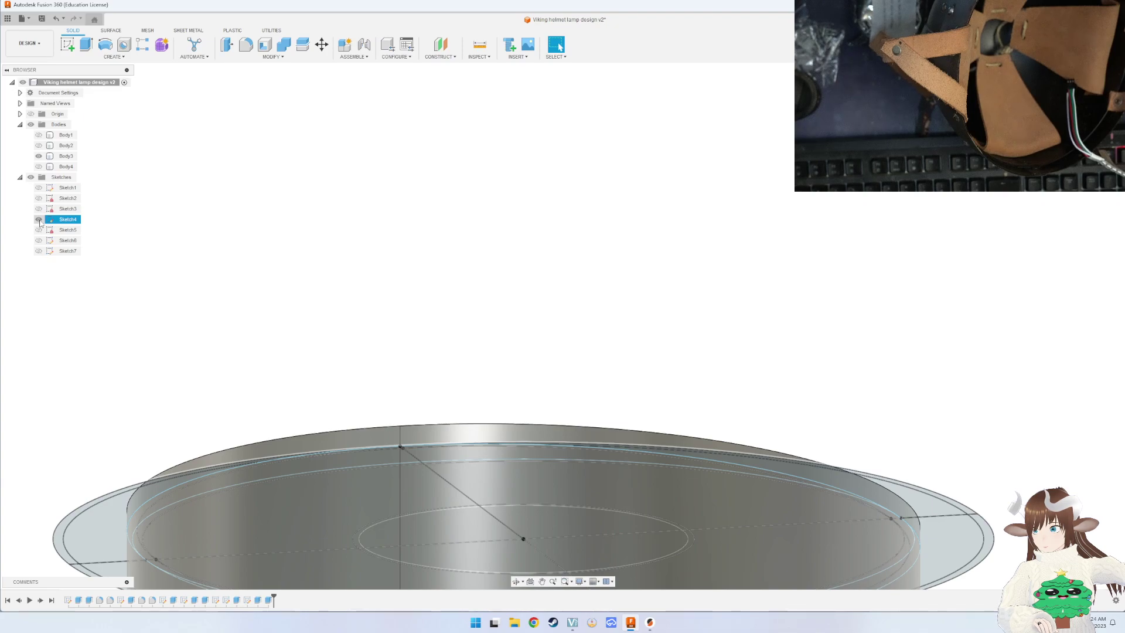
left_click(39, 219)
mouse_move(389, 225)
middle_mouse_down("shift")
mouse_move(596, 227)
mouse_move(615, 281)
mouse_move(557, 422)
middle_mouse_up("shift")
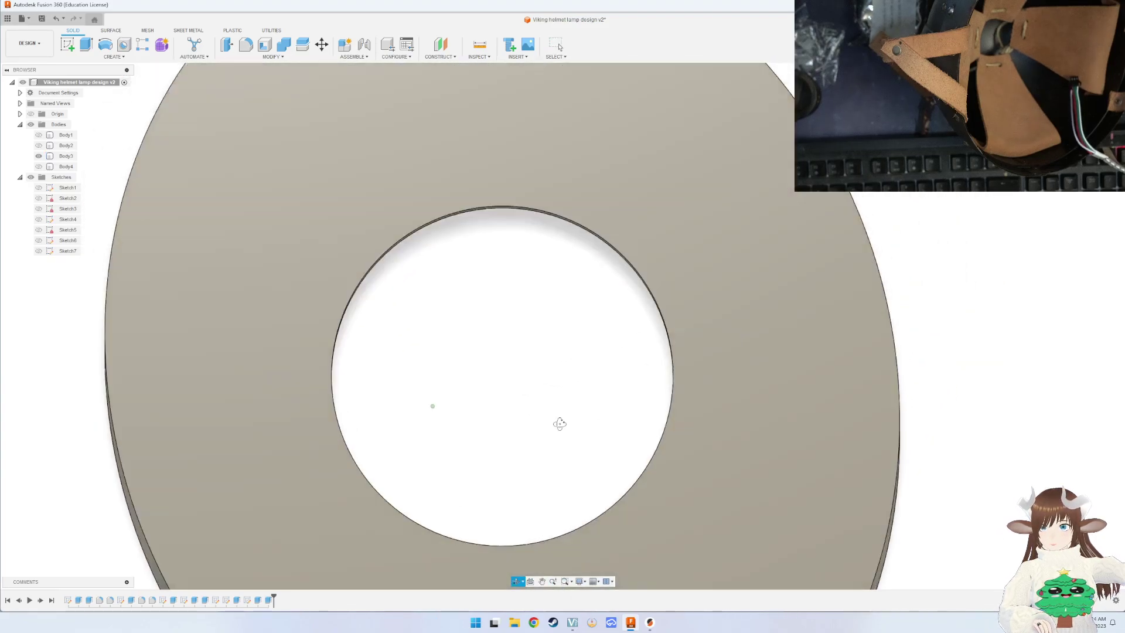
scroll(558, 412, "up", 3)
key("F5")
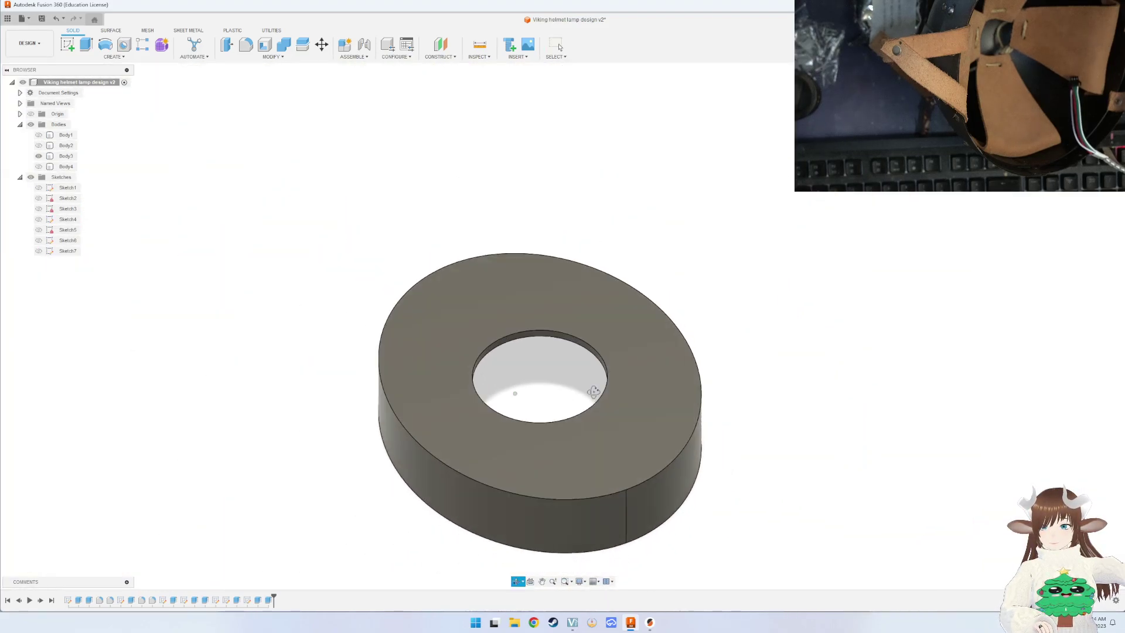
Show the cylinder and disc bodies again and orbit the model.
left_click(39, 156)
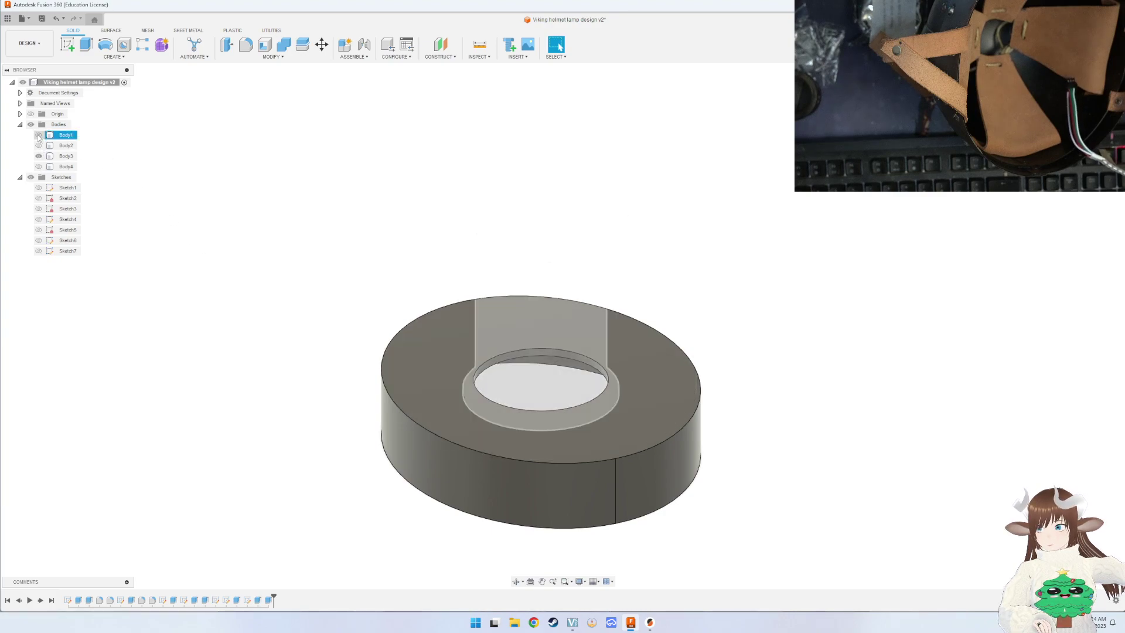
left_click(39, 135)
left_click(65, 156)
mouse_move(472, 270)
middle_mouse_down("shift")
mouse_move(470, 238)
mouse_move(435, 243)
mouse_move(425, 259)
mouse_move(431, 326)
mouse_move(416, 349)
mouse_move(435, 352)
mouse_move(422, 252)
mouse_move(425, 283)
middle_mouse_up("shift")
key("Escape")
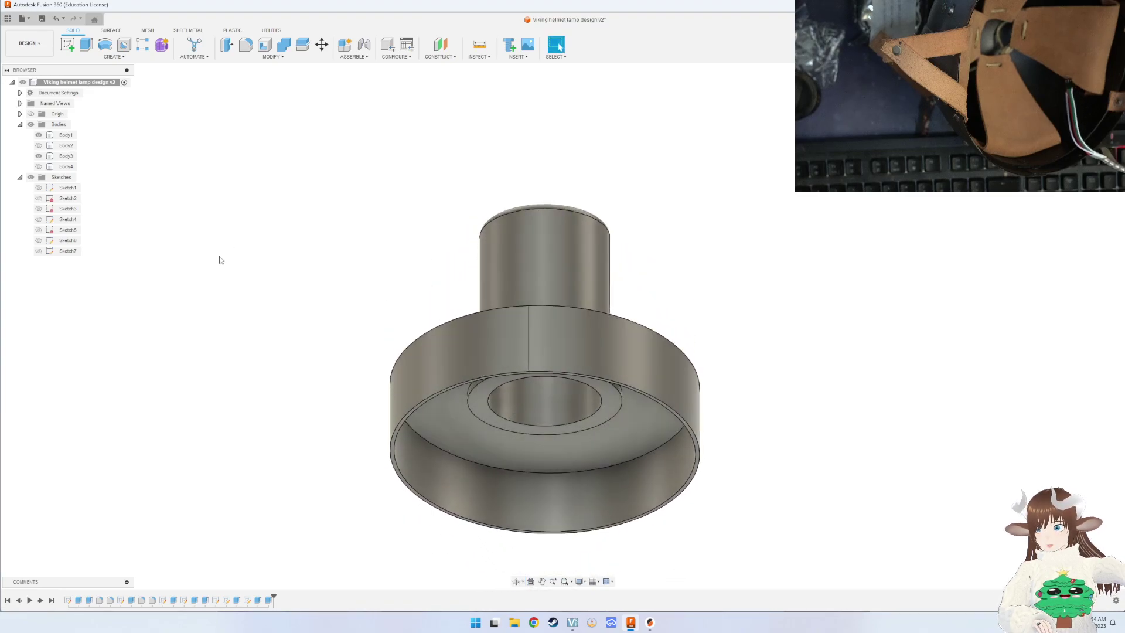
Hide Body3, select the cylinder Body1, and zoom in on it.
left_click(41, 156)
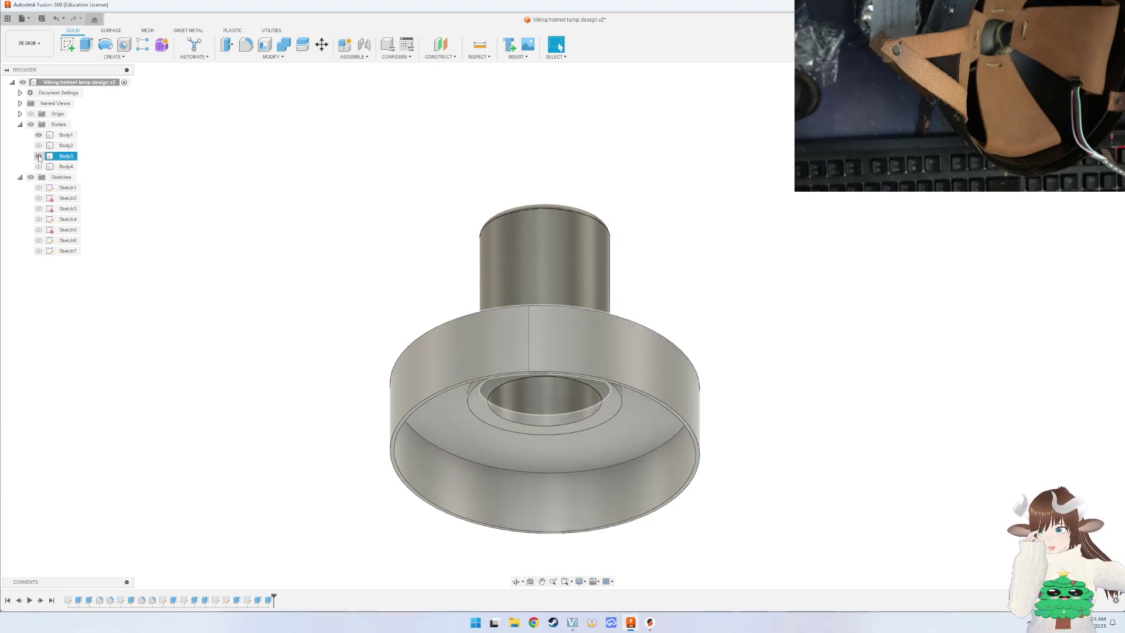
left_click(39, 156)
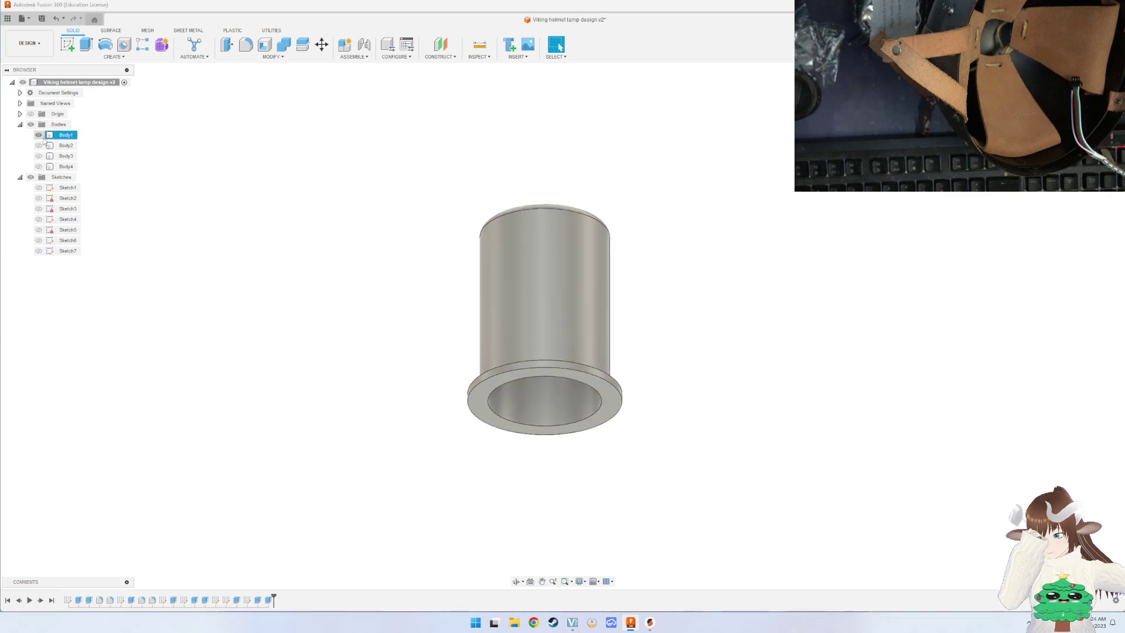
left_click(607, 312)
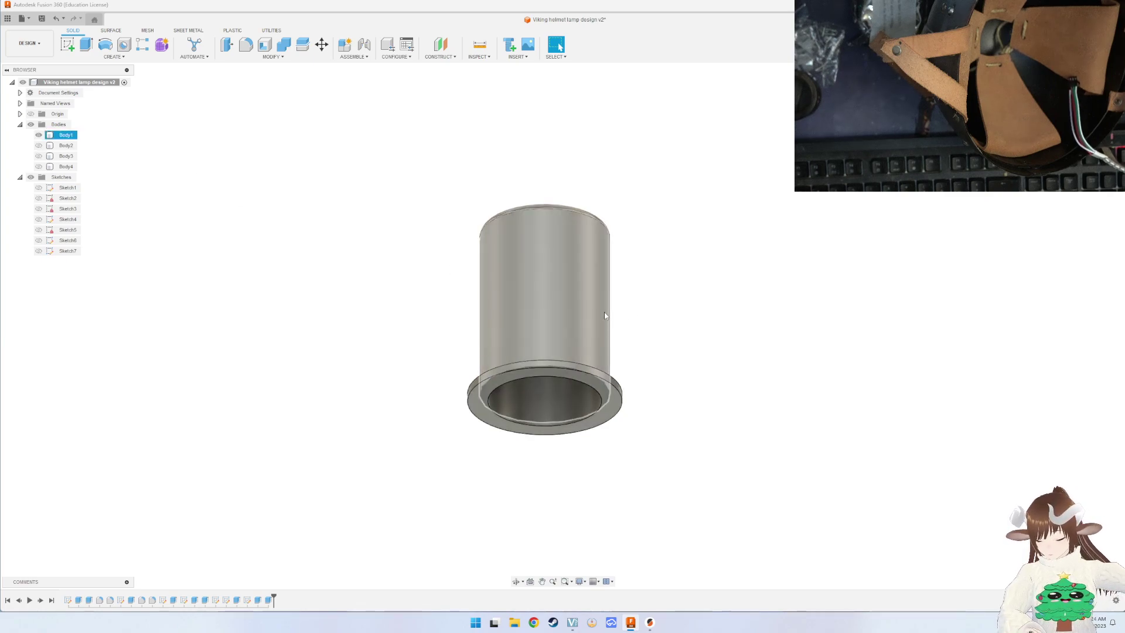
middle_click_drag(607, 312, 606, 406, "shift")
scroll(607, 406, "up", 2)
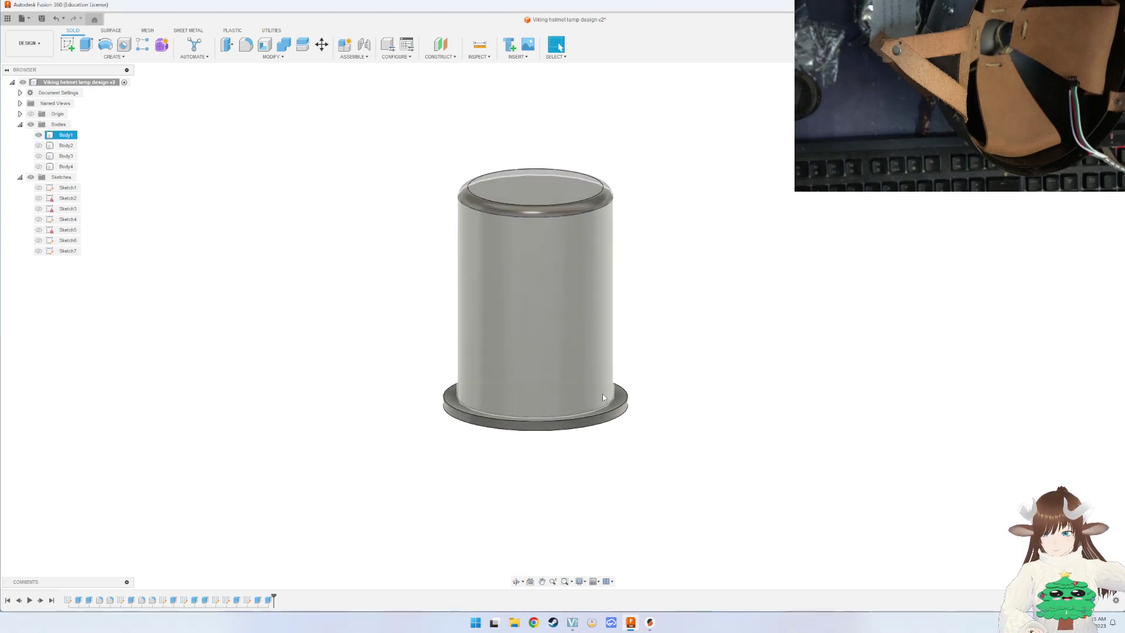
scroll(607, 413, "up", 3)
scroll(609, 421, "up", 2)
Fillet the cylinder's joint with its flange at 2.50 mm.
key("f")
left_click(609, 422)
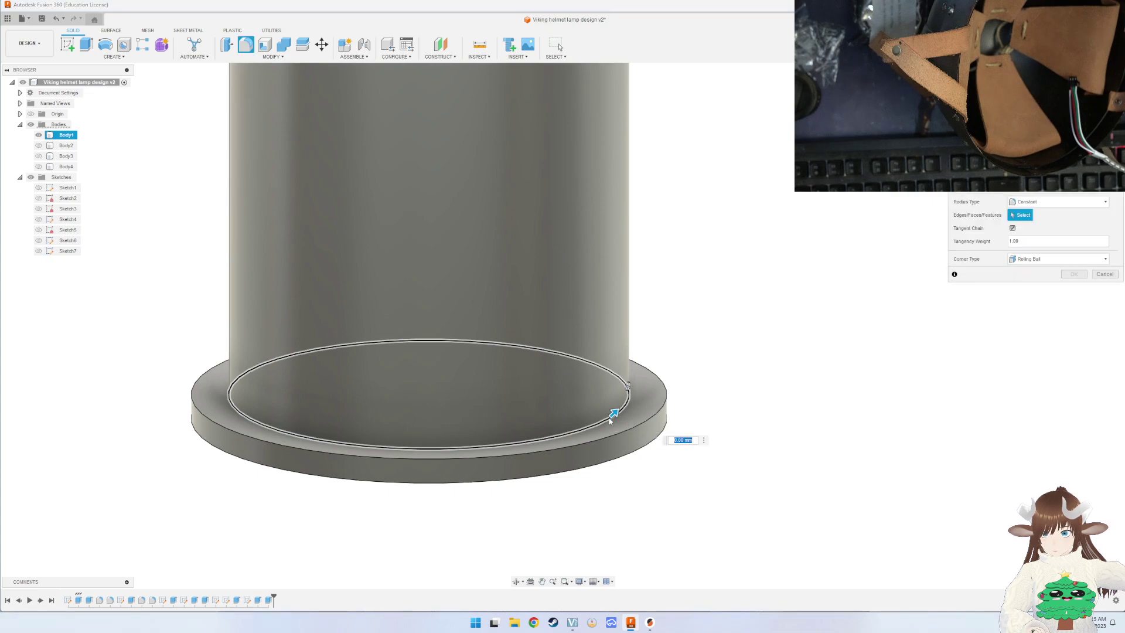
mouse_move(613, 414)
left_mouse_down()
mouse_move(635, 409)
mouse_move(623, 416)
left_mouse_up()
type("2")
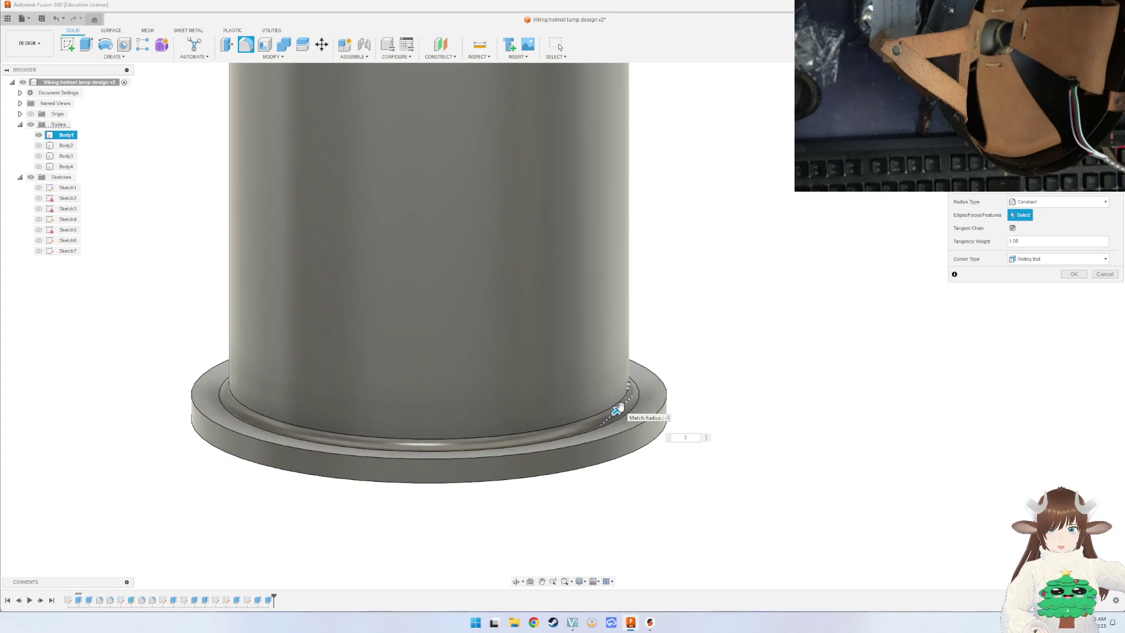
key("Return")
Fillet the flange's outer circular rim edge.
mouse_move(628, 410)
middle_mouse_down("shift")
mouse_move(678, 419)
mouse_move(690, 394)
mouse_move(646, 309)
mouse_move(658, 332)
middle_mouse_up("shift")
key("f")
left_click(660, 337)
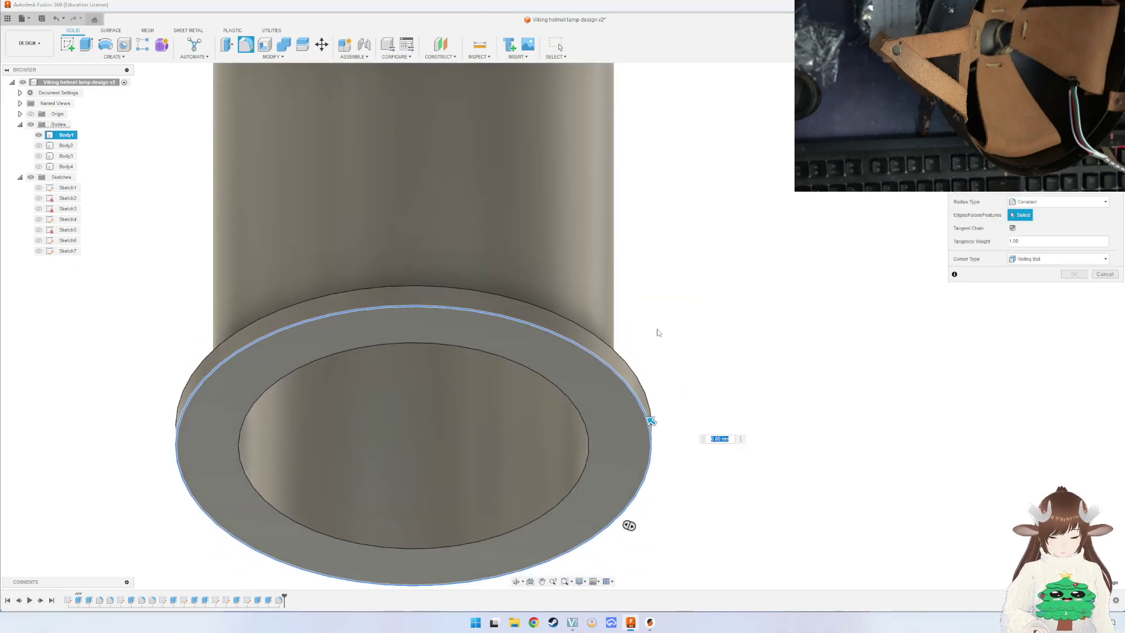
key("Return")
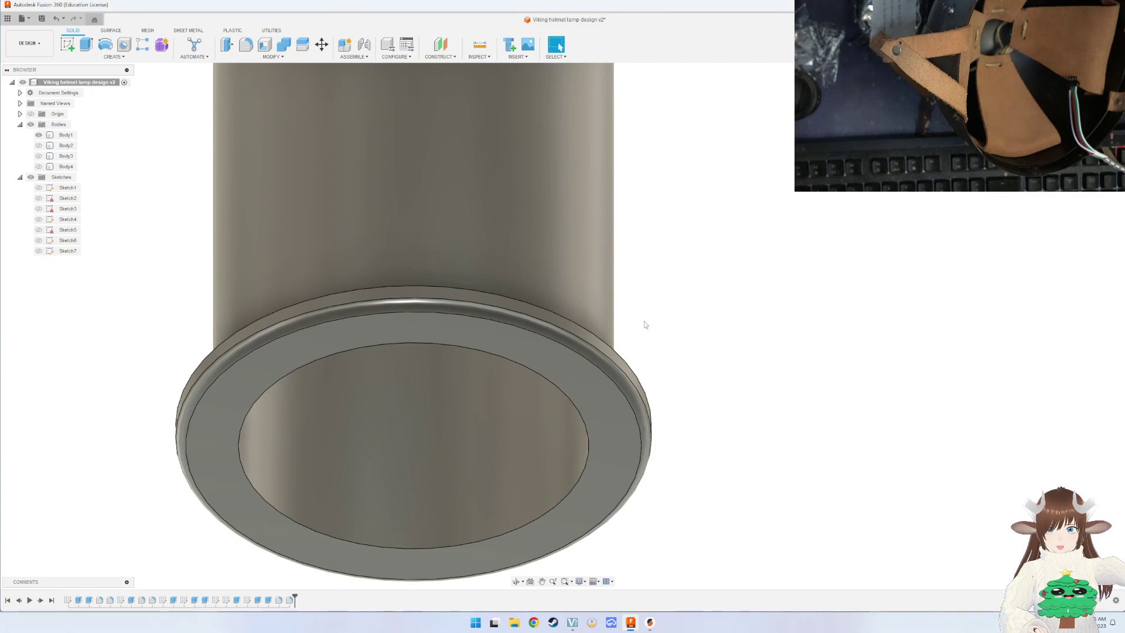
Orbit and zoom to inspect the cylinder and flange from several angles.
middle_click_drag(645, 324, 620, 427, "shift")
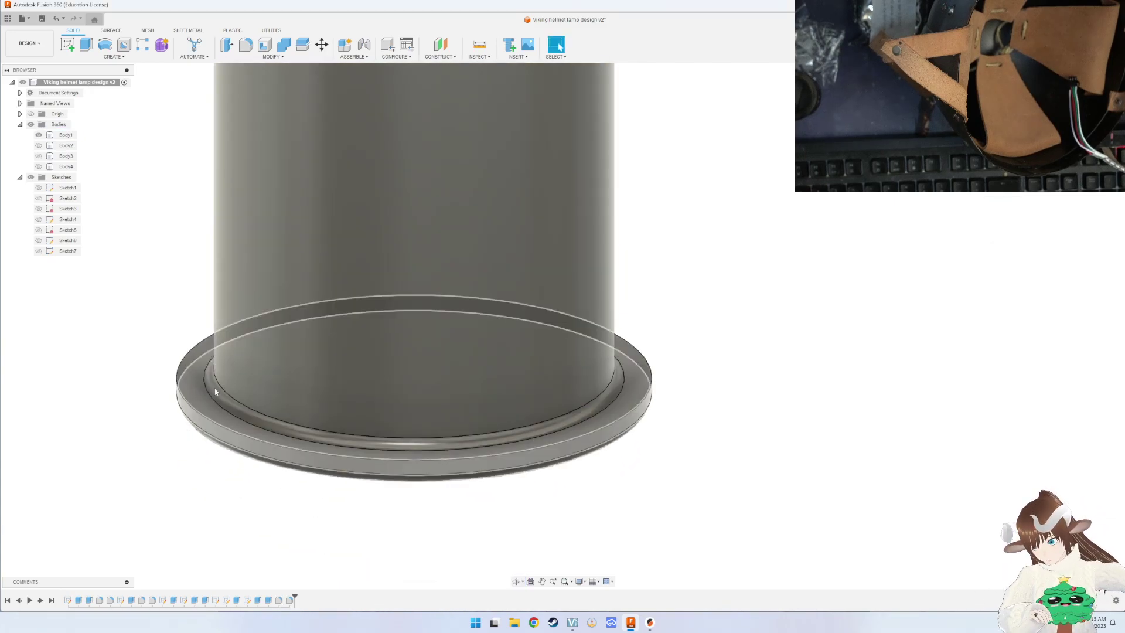
middle_click_drag(270, 449, 372, 434, "shift")
scroll(368, 444, "down", 3)
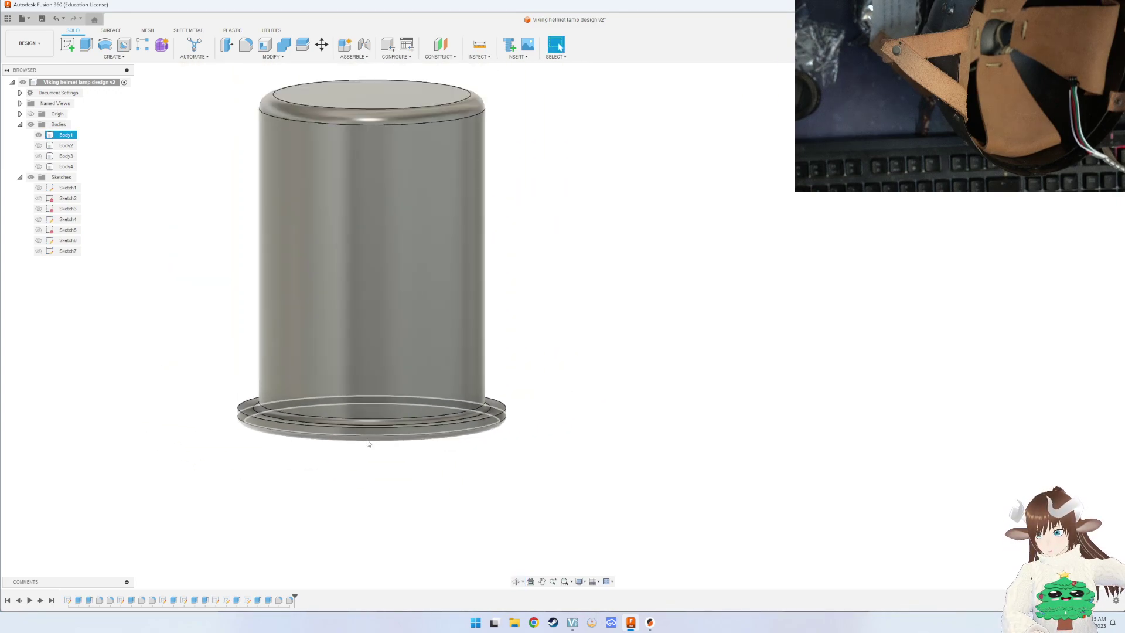
scroll(368, 443, "down", 2)
middle_click_drag(435, 393, 434, 433, "shift")
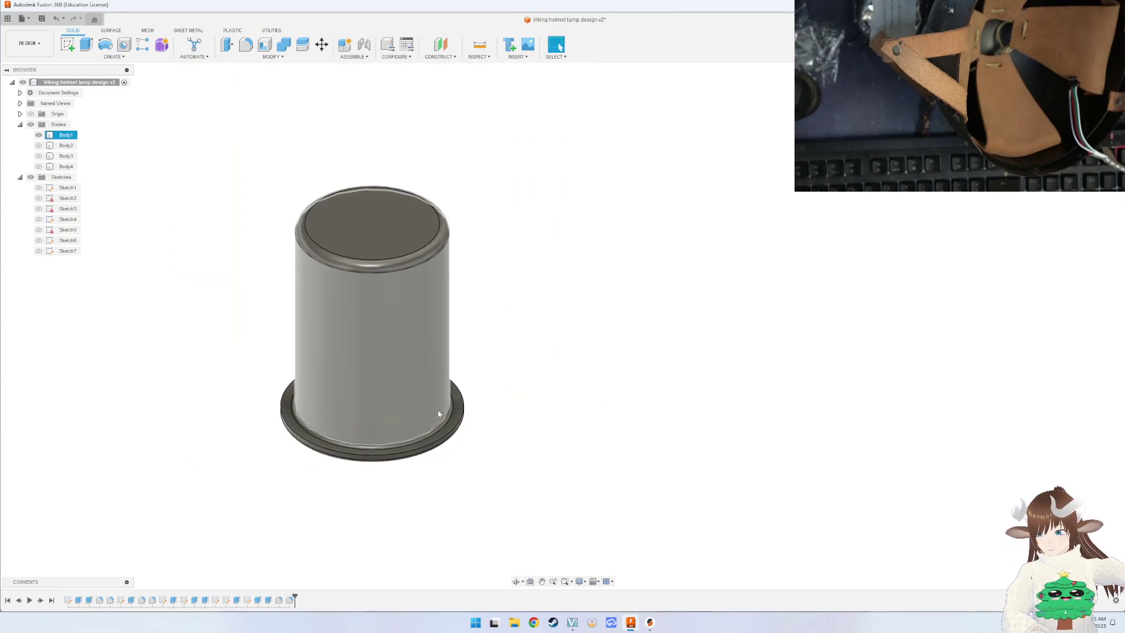
Toggle visibility of Body4, Body2, Body1 and Body3 to compare the shapes.
left_click(38, 167)
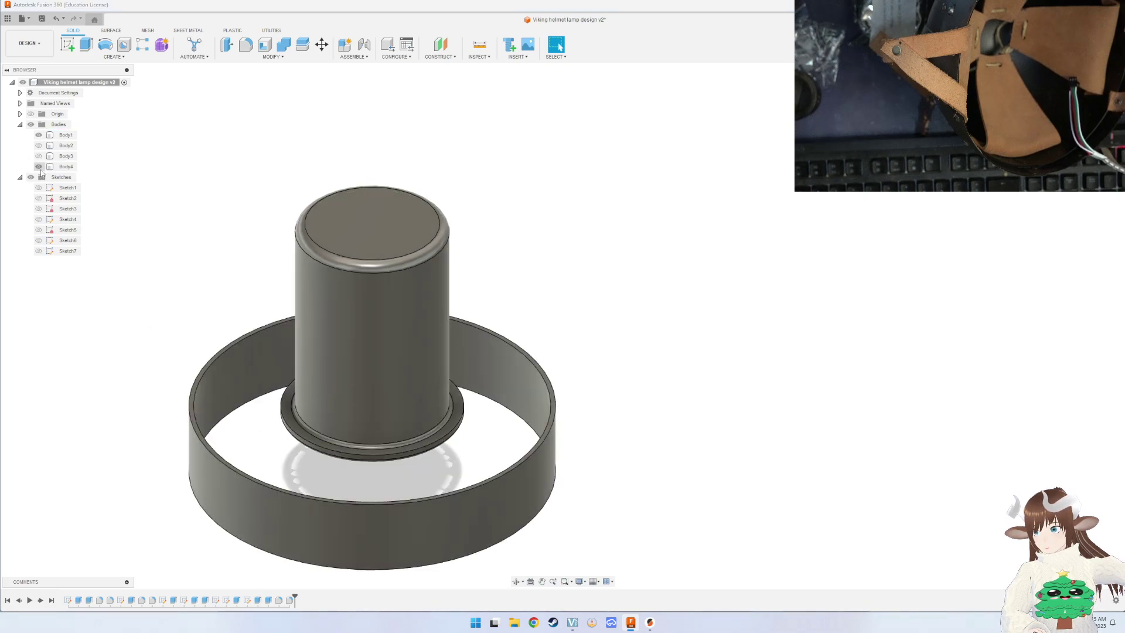
left_click(38, 166)
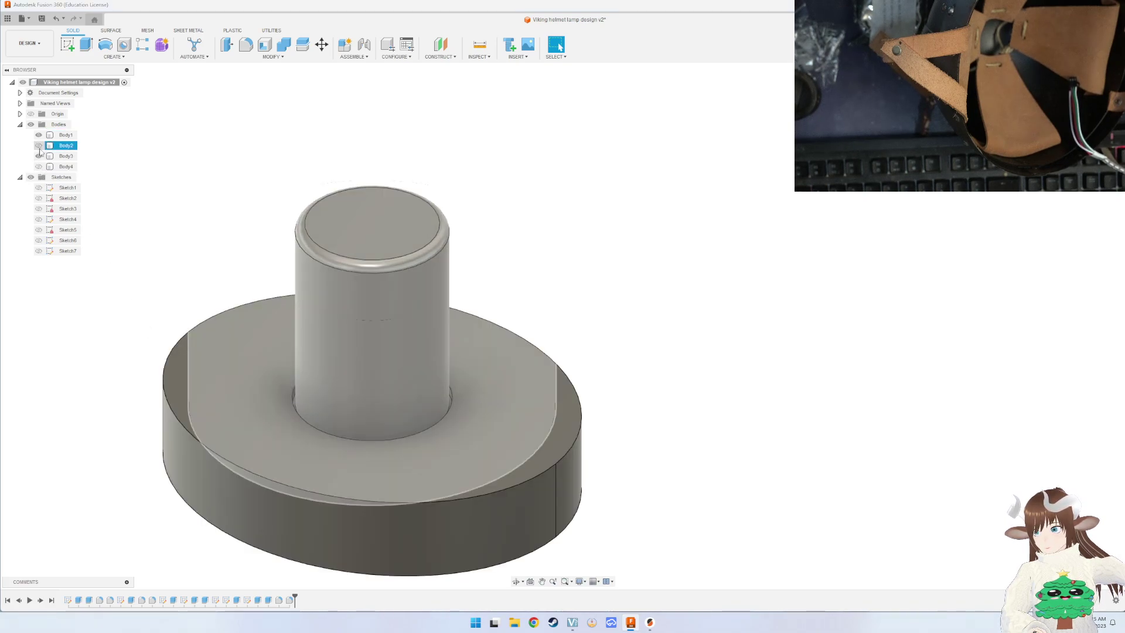
left_click(39, 146)
left_click(39, 146)
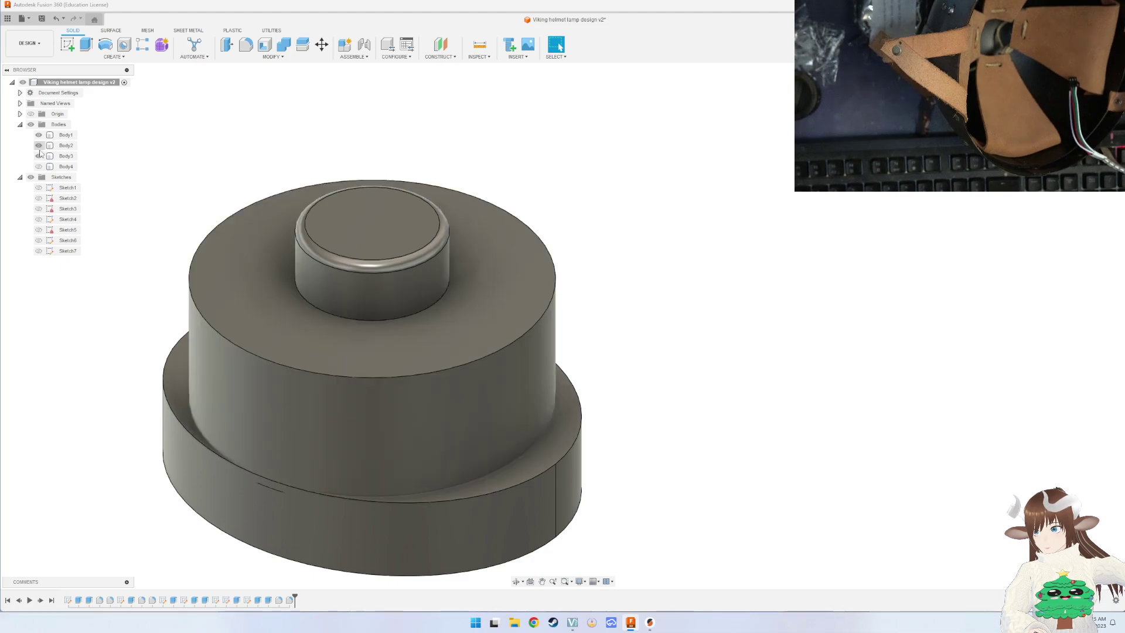
left_click(39, 148)
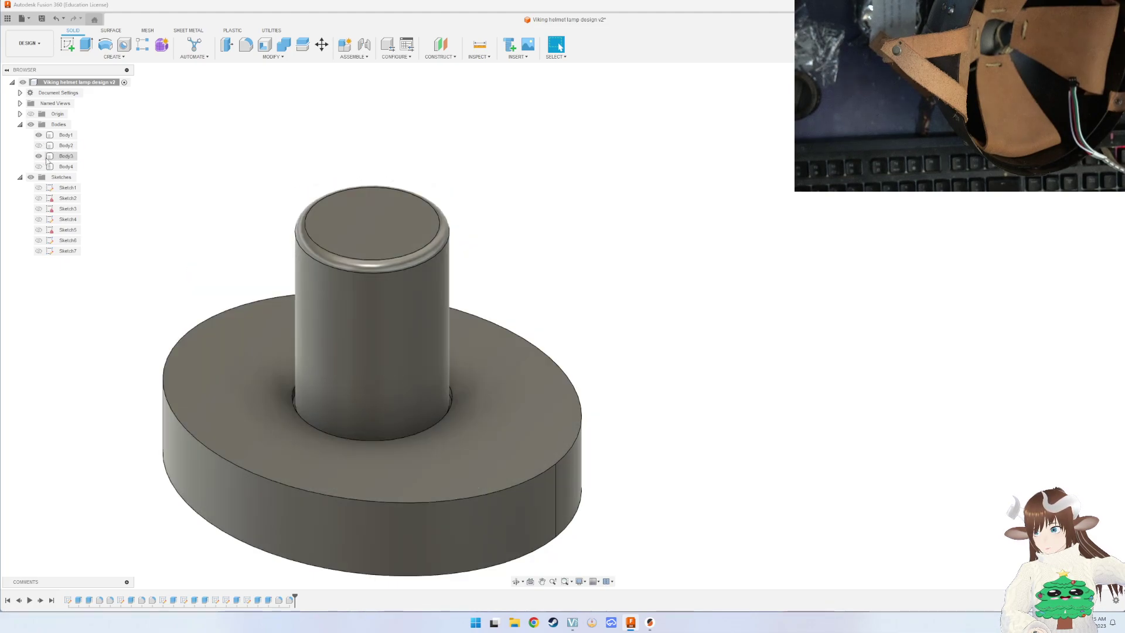
left_click(39, 135)
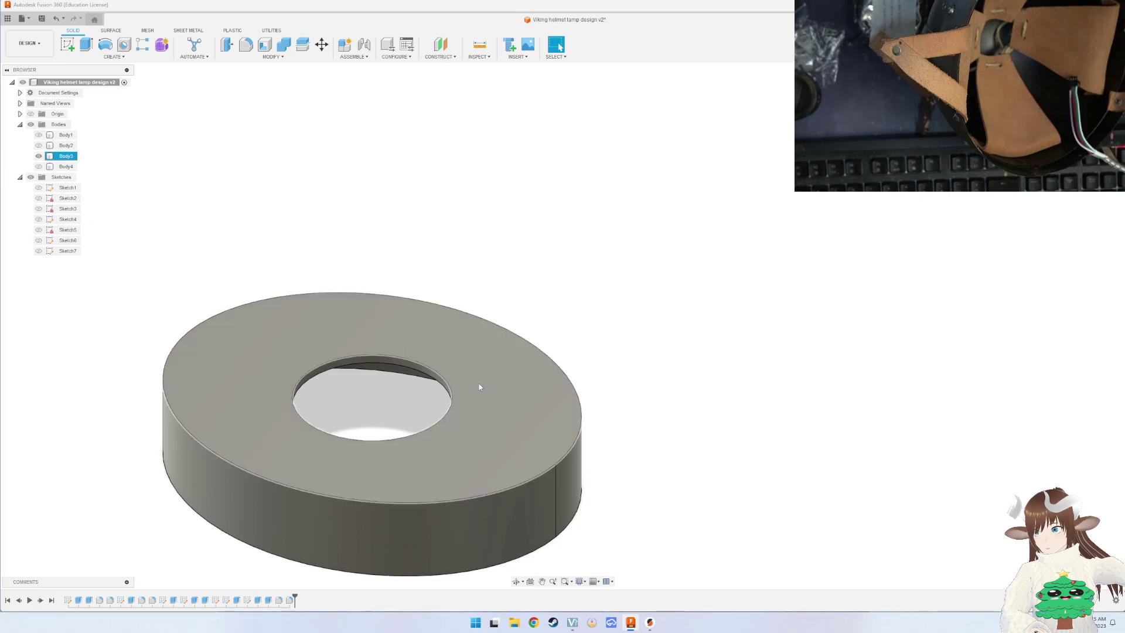
left_click(446, 381)
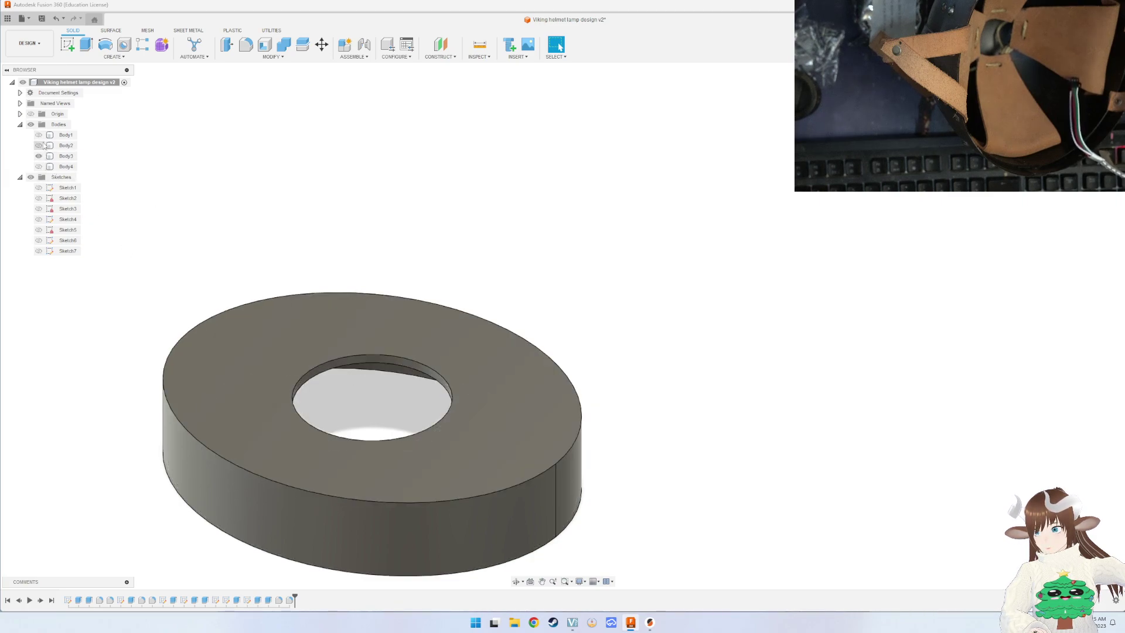
left_click(38, 135)
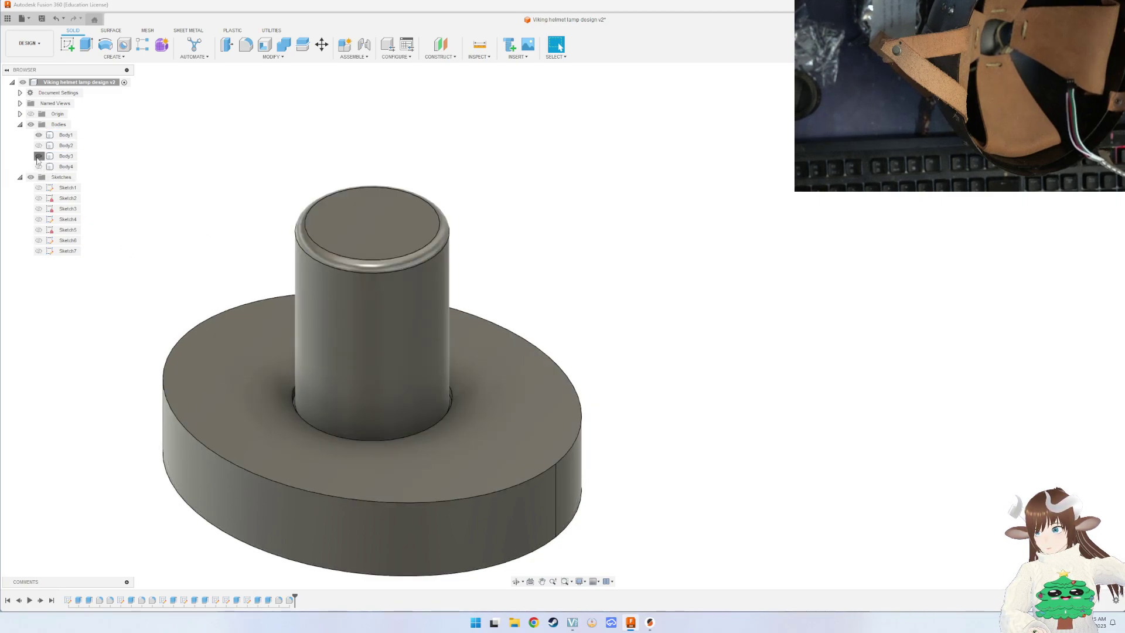
left_click(38, 156)
left_click(38, 156)
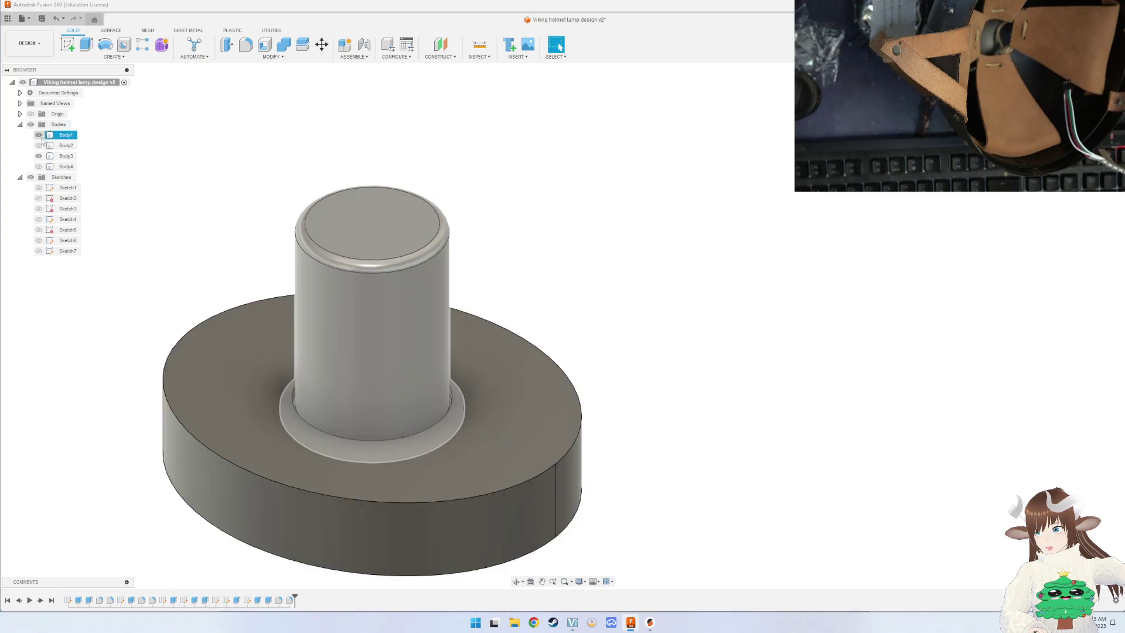
left_click(40, 136)
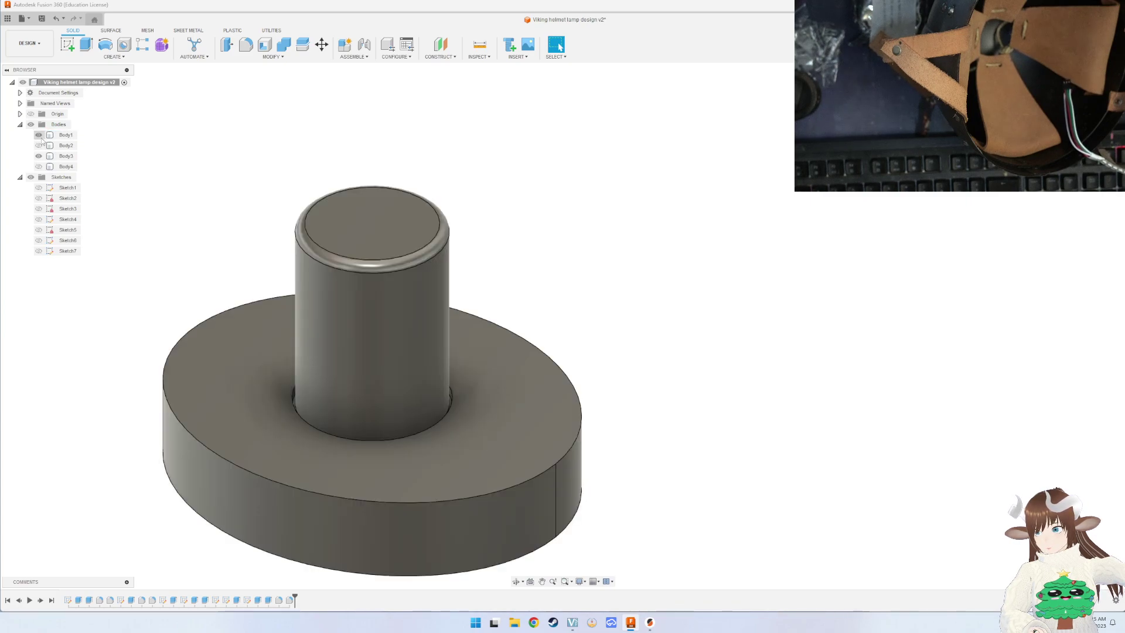
Hide the cylinder and zoom toward the disc's central hole.
left_click(39, 135)
middle_click_drag(160, 210, 288, 297, "shift")
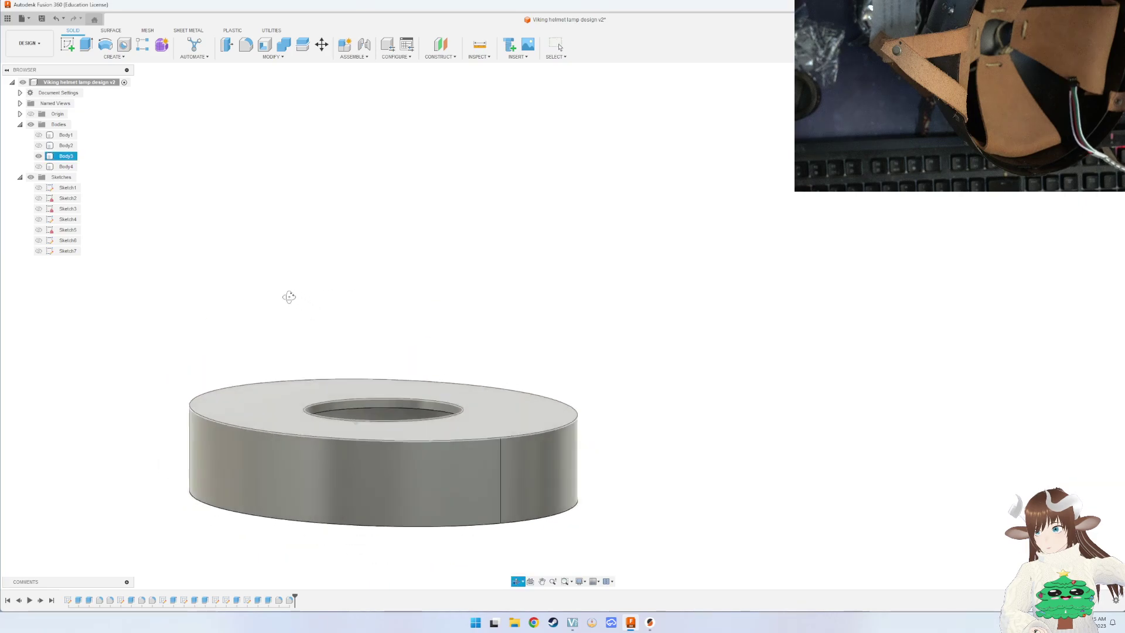
scroll(391, 399, "up", 3)
scroll(391, 399, "up", 2)
Fillet the top edge of the disc's central hole at 2 mm.
key("f")
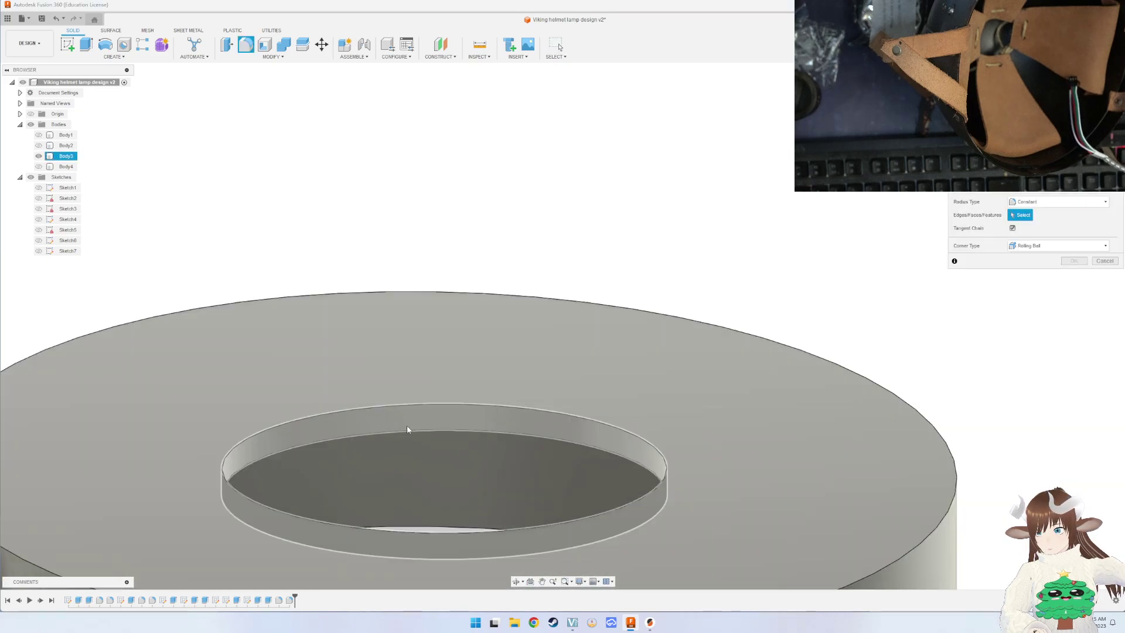
left_click(410, 433)
mouse_move(411, 435)
middle_mouse_down("shift")
mouse_move(502, 419)
mouse_move(546, 350)
mouse_move(510, 334)
mouse_move(535, 372)
middle_mouse_up("shift")
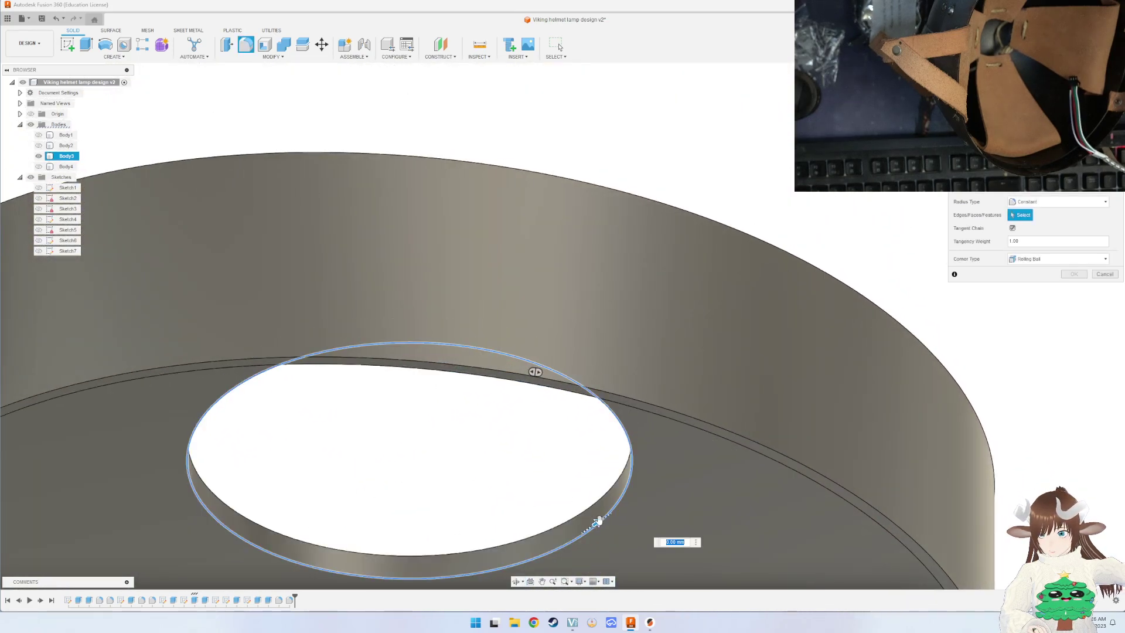
left_click_drag(597, 522, 600, 521)
type("2")
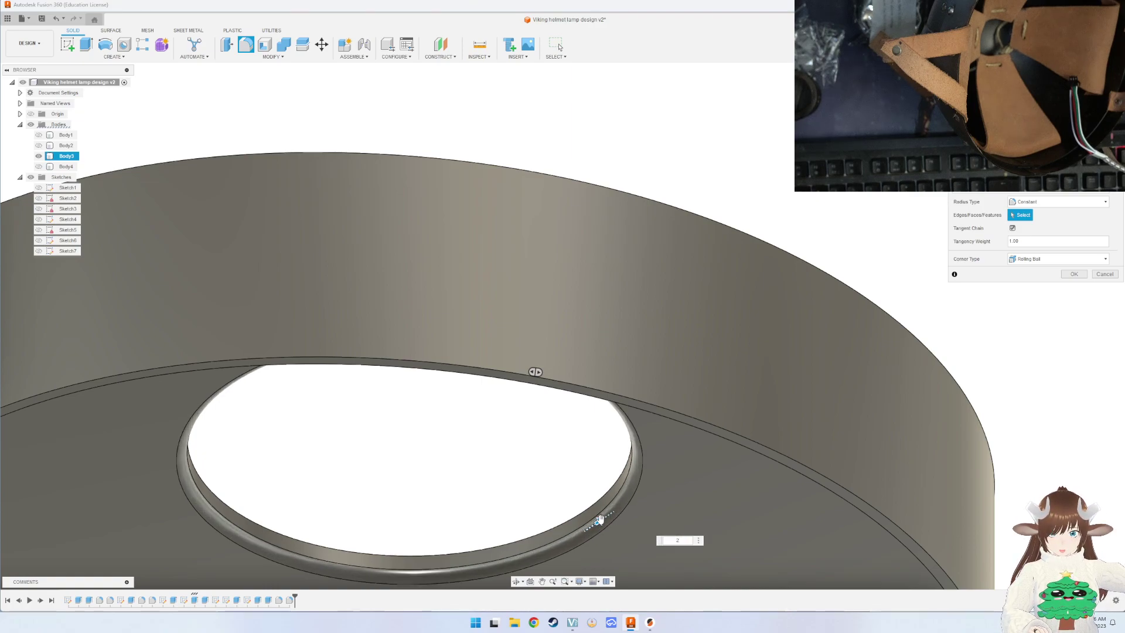
key("Return")
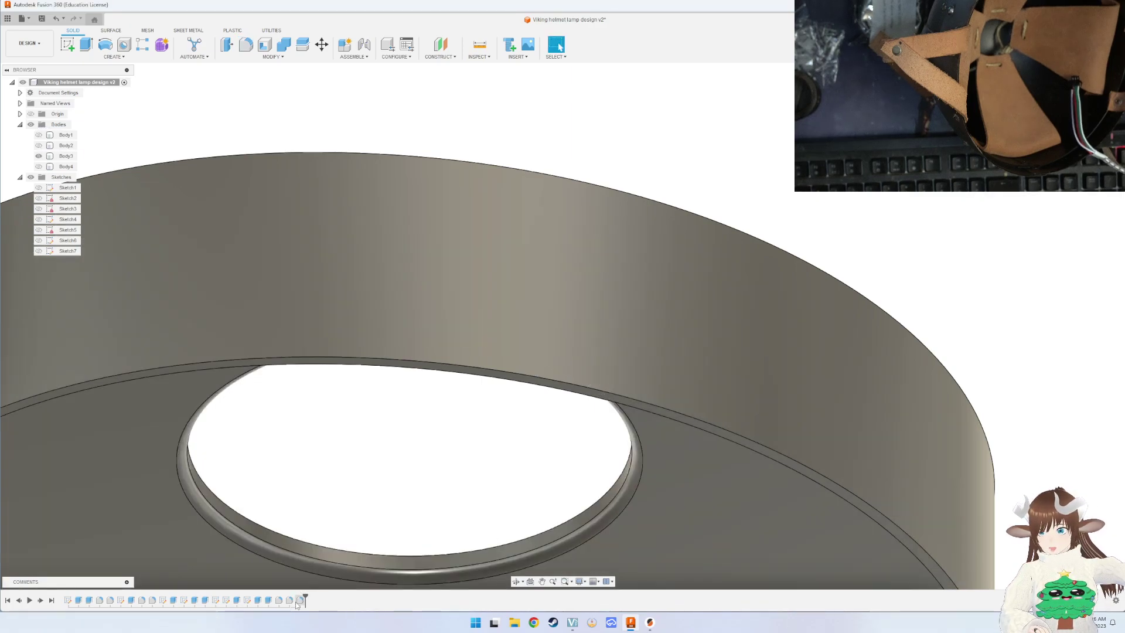
Reopen the hole fillet for review, hide the base disc, and toggle a cylinder face.
double_click(291, 600)
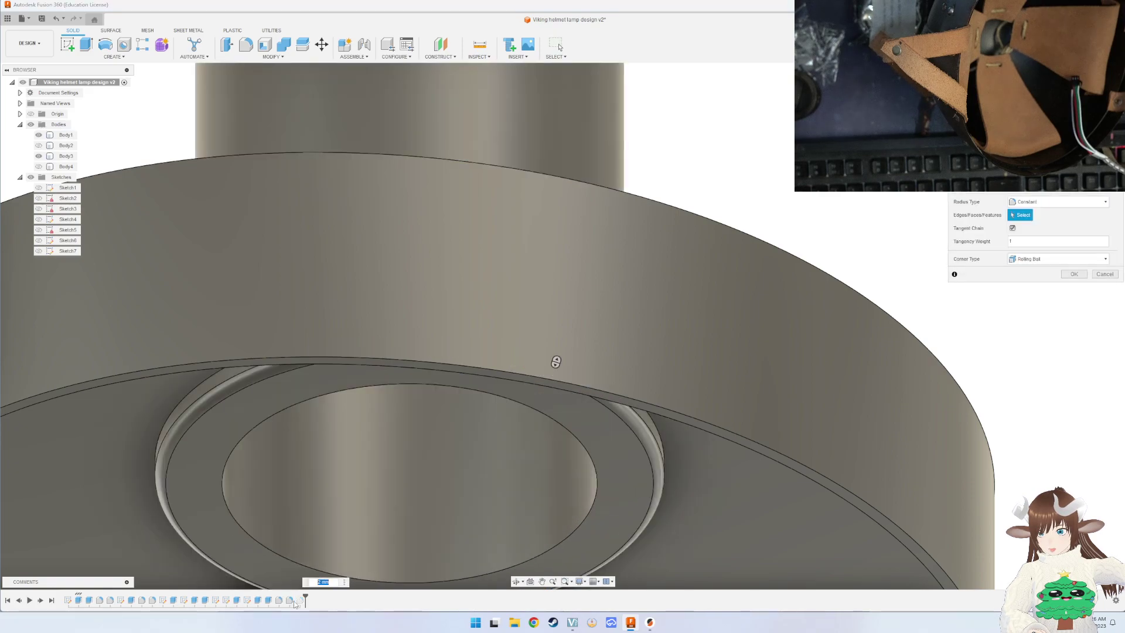
middle_click_drag(398, 417, 17, 132, "shift")
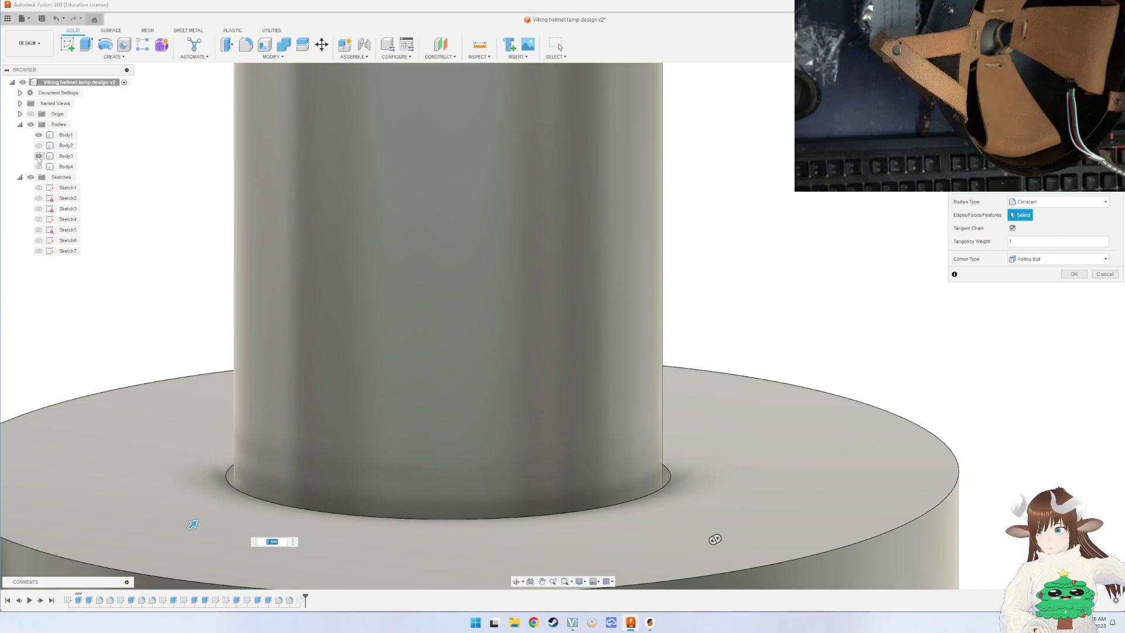
left_click(39, 156)
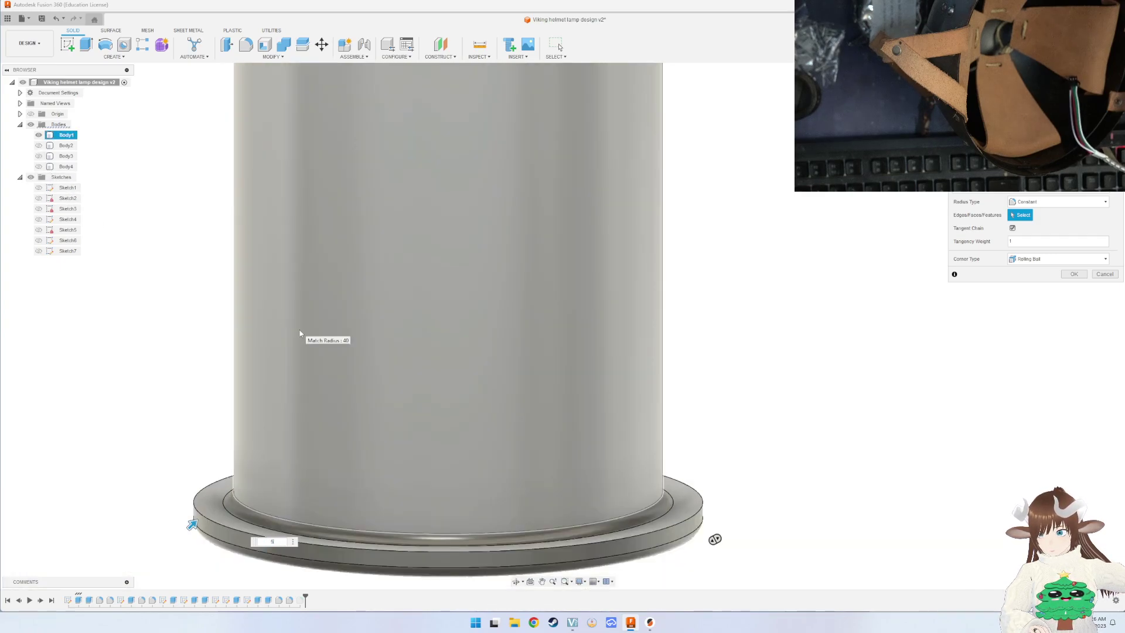
left_click(300, 333)
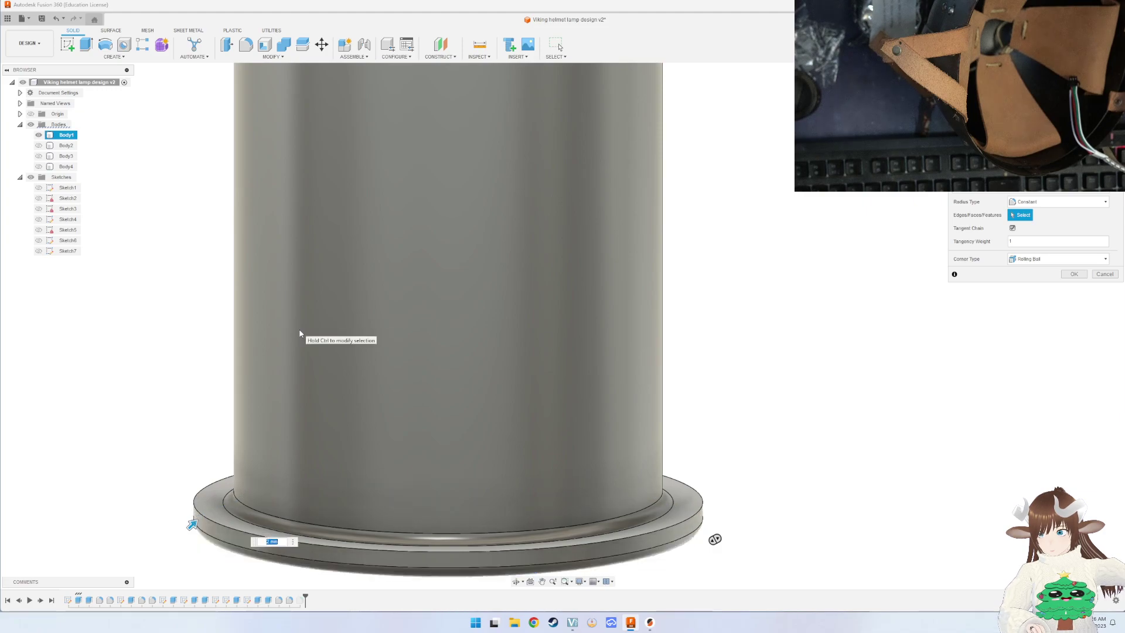
left_click(300, 333, "ctrl")
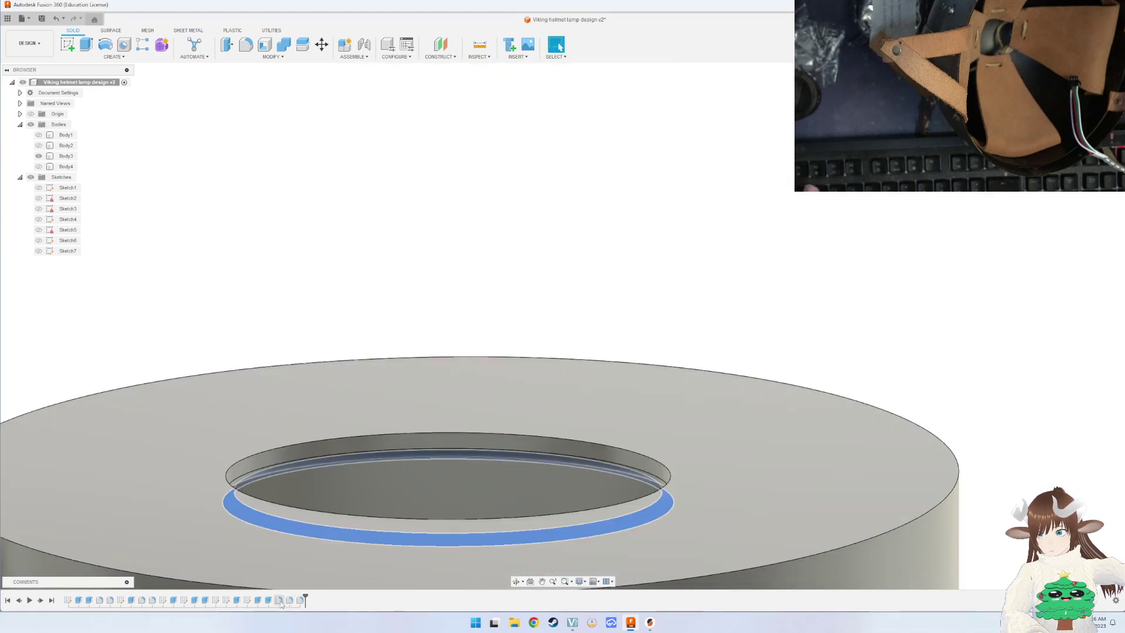
Fillet the top rim edge of the disc's central hole.
left_click(304, 518)
scroll(308, 524, "down", 5)
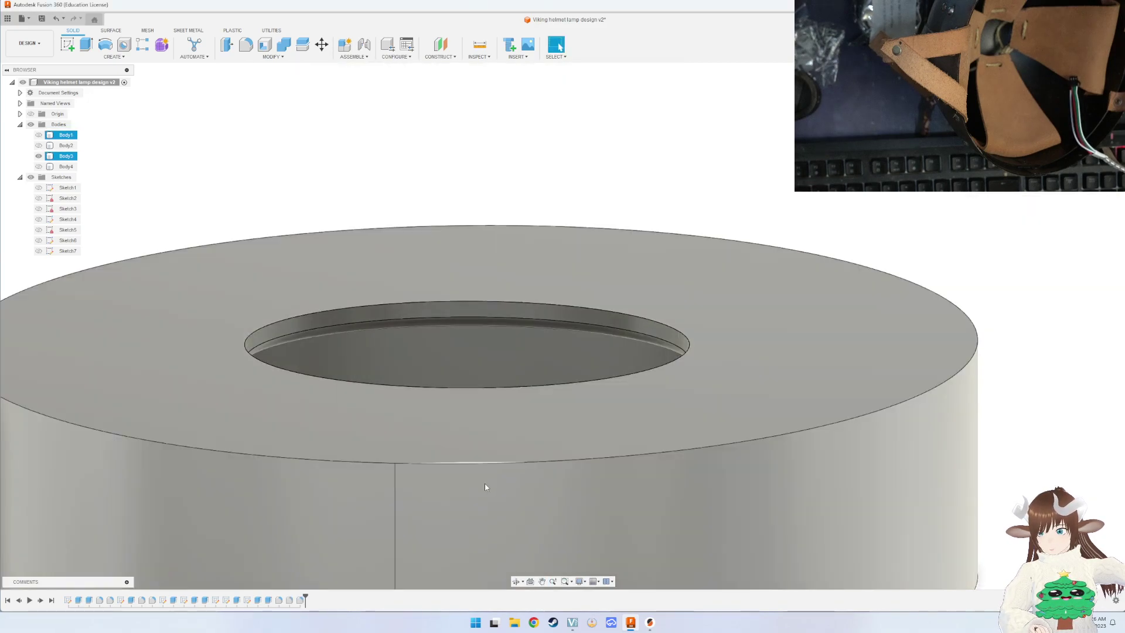
mouse_move(550, 456)
middle_mouse_down("shift")
mouse_move(543, 446)
mouse_move(610, 441)
mouse_move(541, 435)
mouse_move(514, 414)
middle_mouse_up("shift")
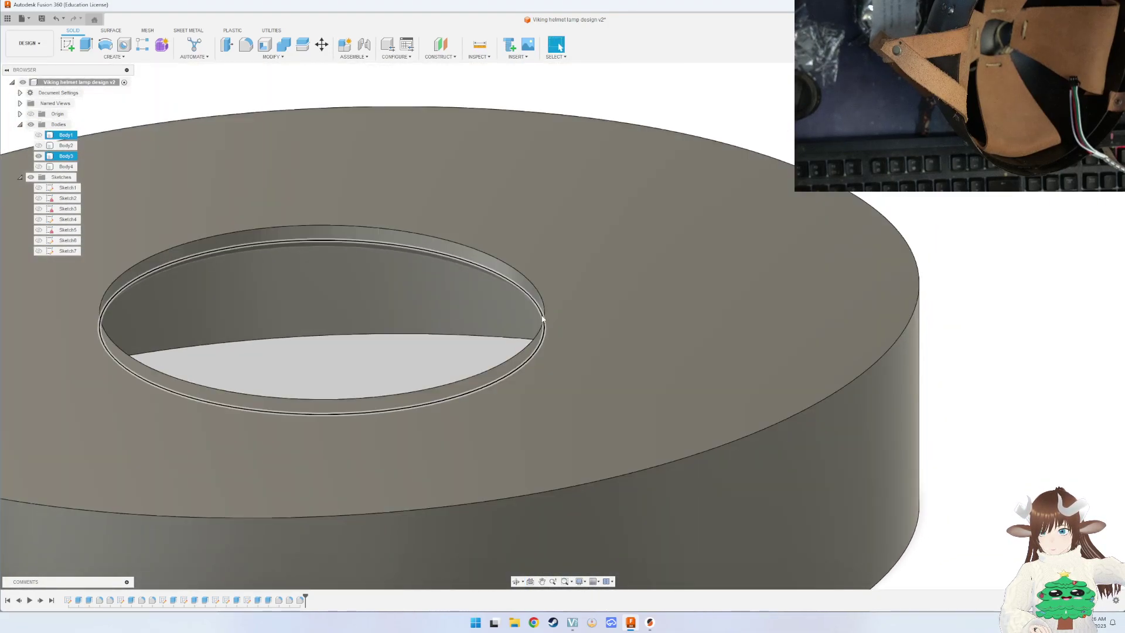
left_click(542, 319)
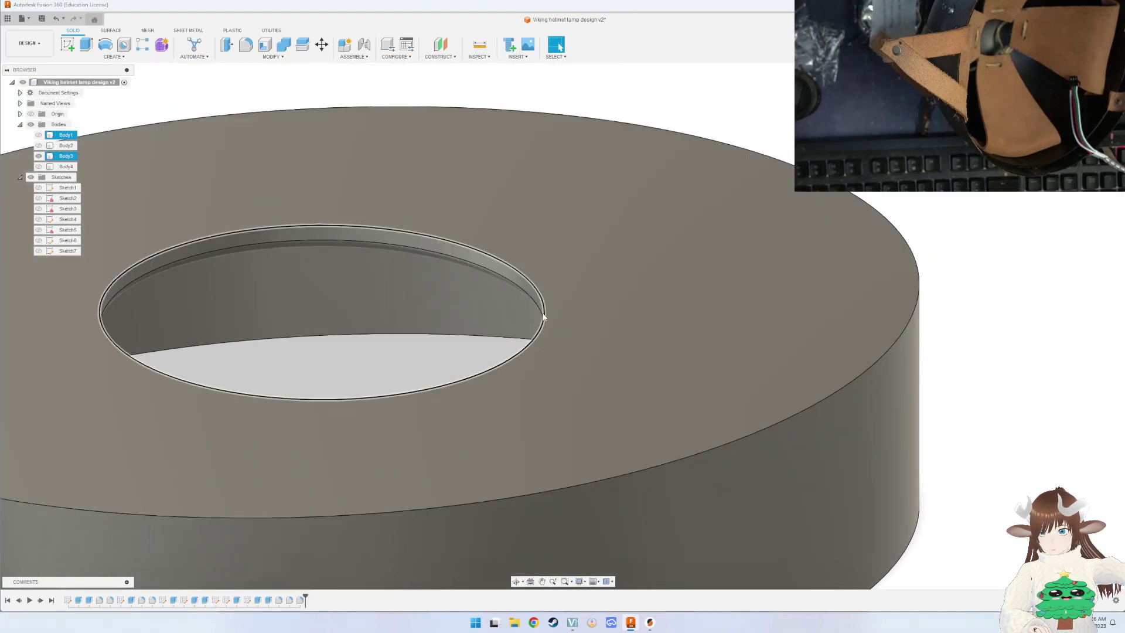
key("f")
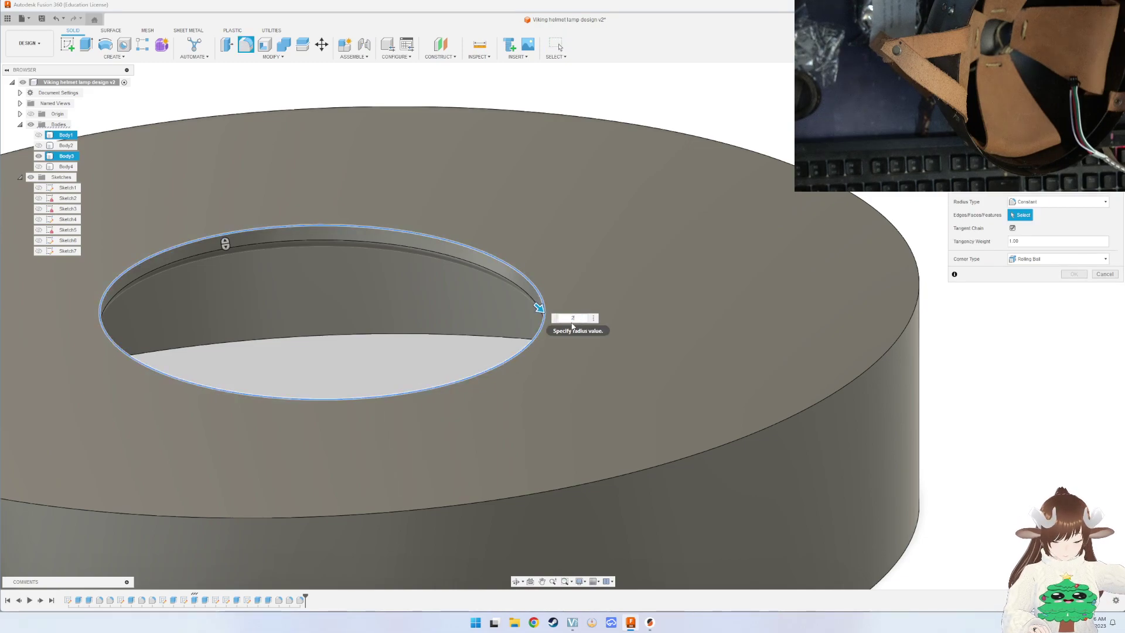
key("Return")
mouse_move(542, 347)
middle_mouse_down("shift")
mouse_move(585, 332)
mouse_move(527, 363)
middle_mouse_up("shift")
scroll(527, 363, "down", 5)
scroll(527, 364, "up", 2)
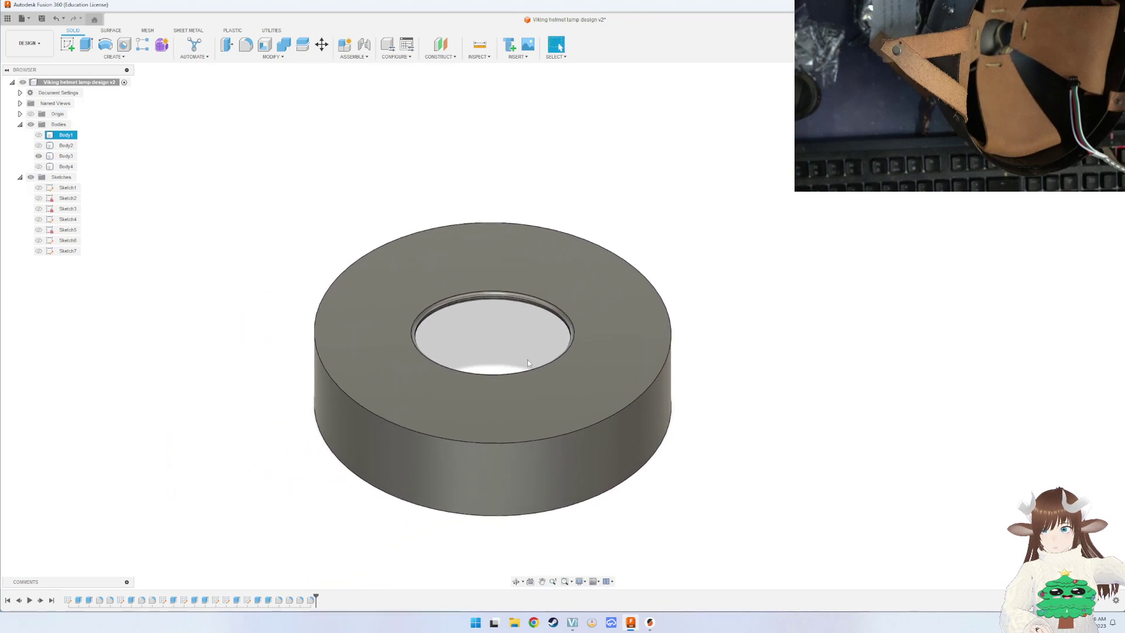
scroll(493, 395, "up", 2)
scroll(495, 397, "up", 2)
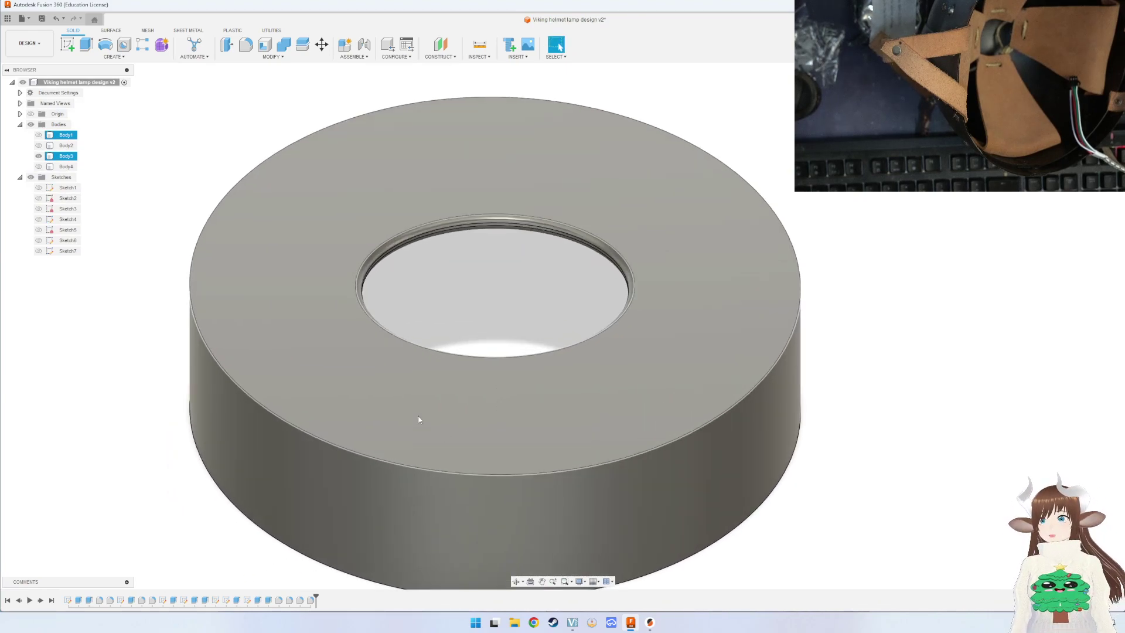
Adjust the Body3 selection in the browser and start a new sketch on the disc's top face.
left_click(63, 156, "ctrl")
left_click(65, 156, "ctrl")
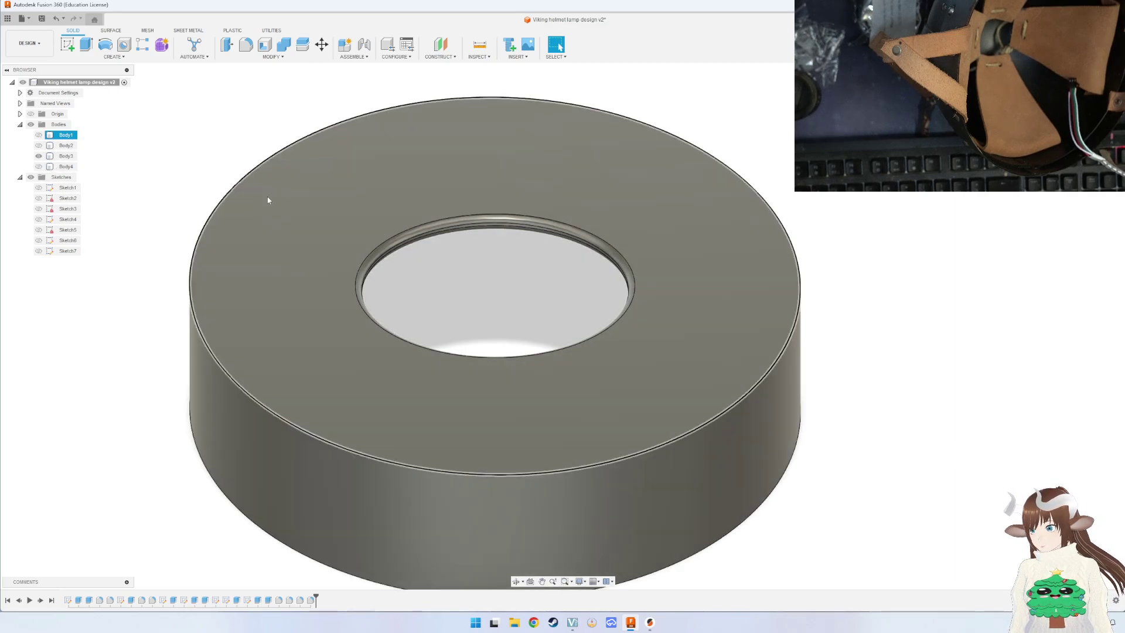
left_click(66, 157, "ctrl")
left_click(66, 156, "ctrl")
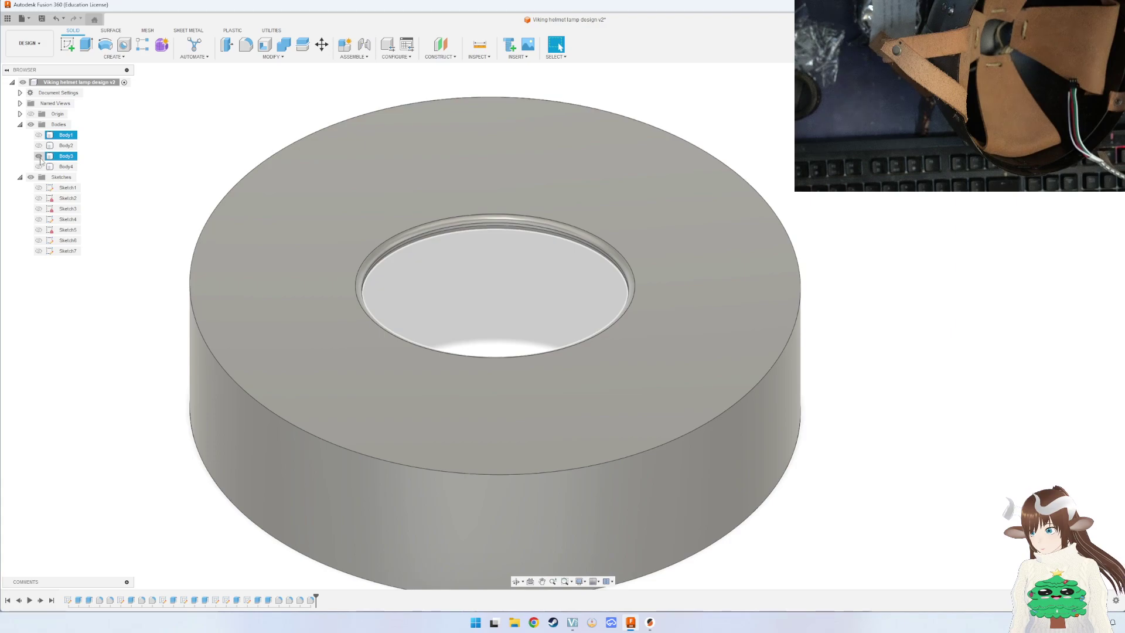
left_click(39, 157)
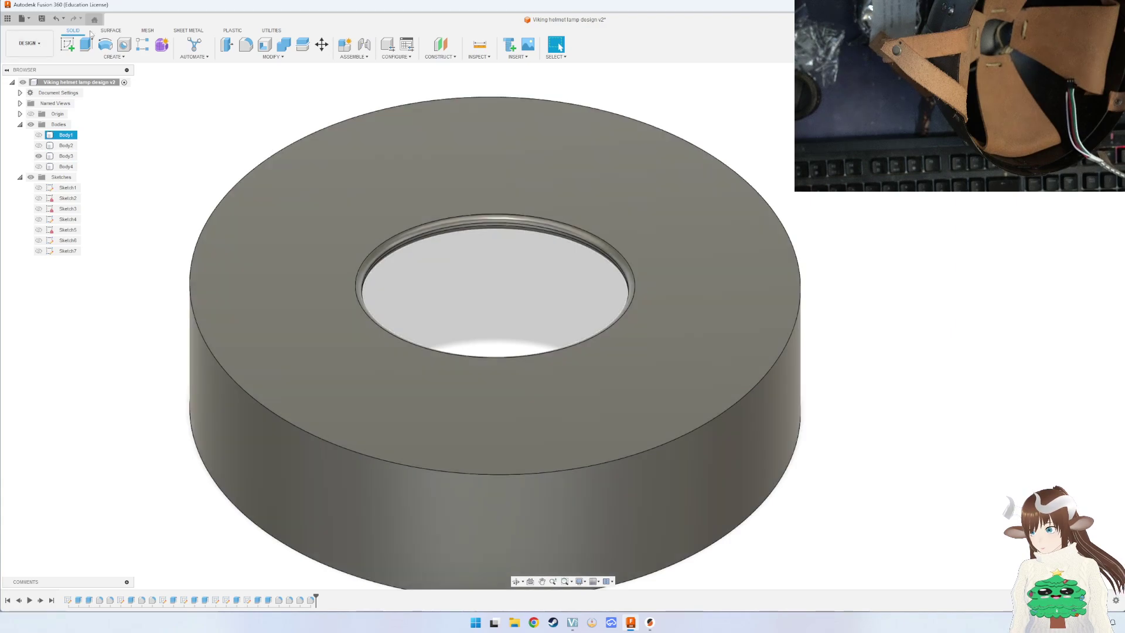
left_click(73, 44)
Draw two concentric circles at the hole centre, one on the hole's edge and one outside it.
left_click(326, 216)
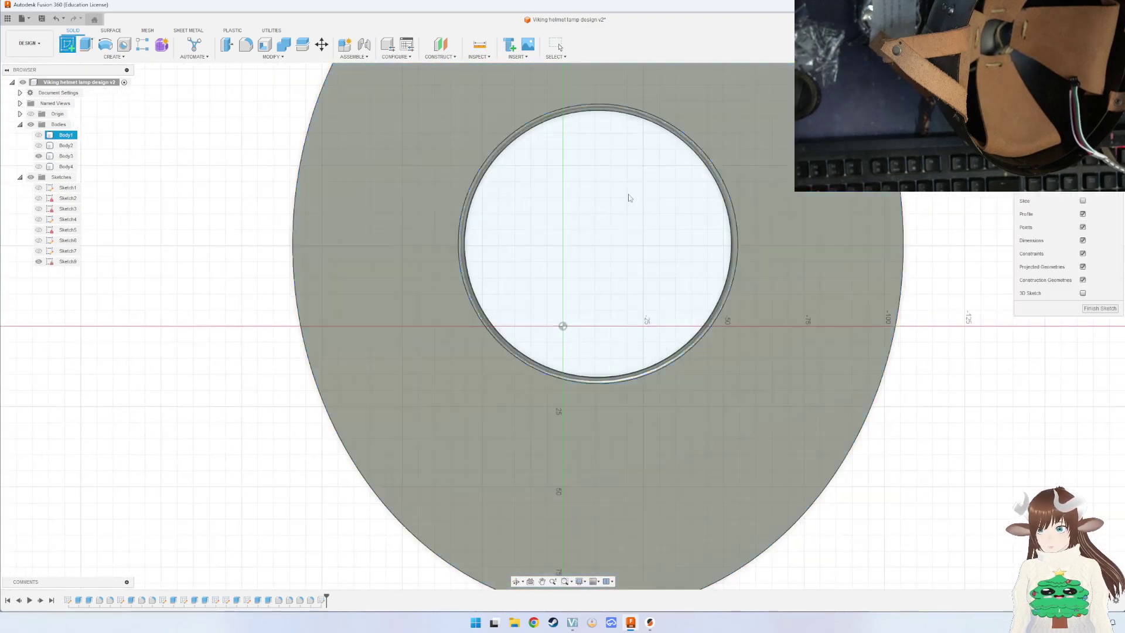
mouse_move(394, 311)
middle_mouse_down()
mouse_move(686, 341)
mouse_move(440, 334)
middle_mouse_up()
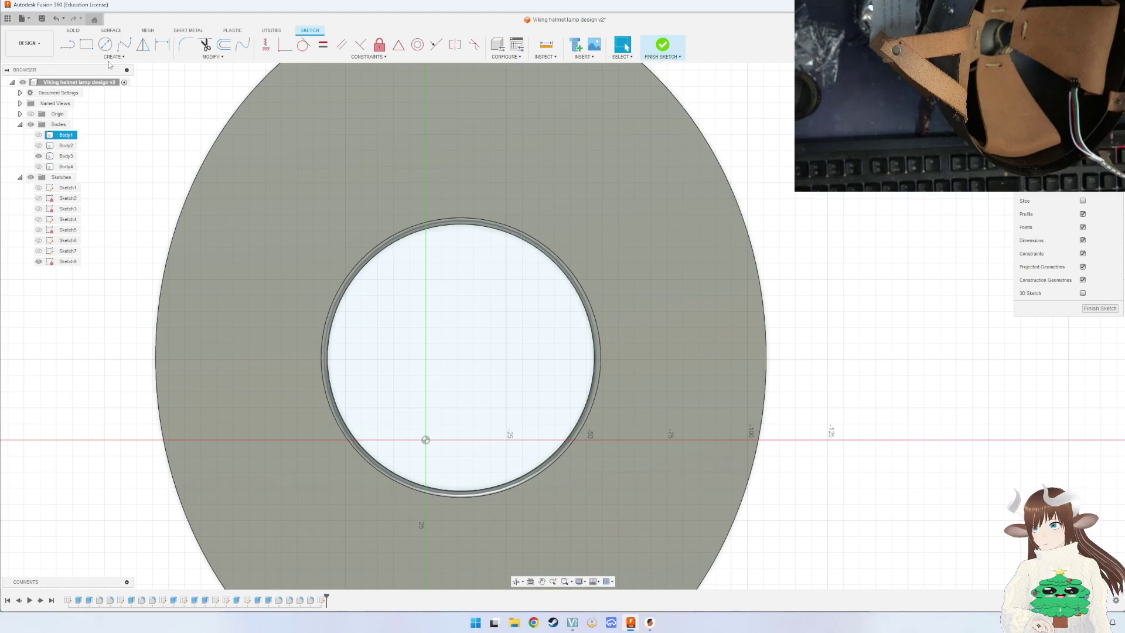
left_click(105, 45)
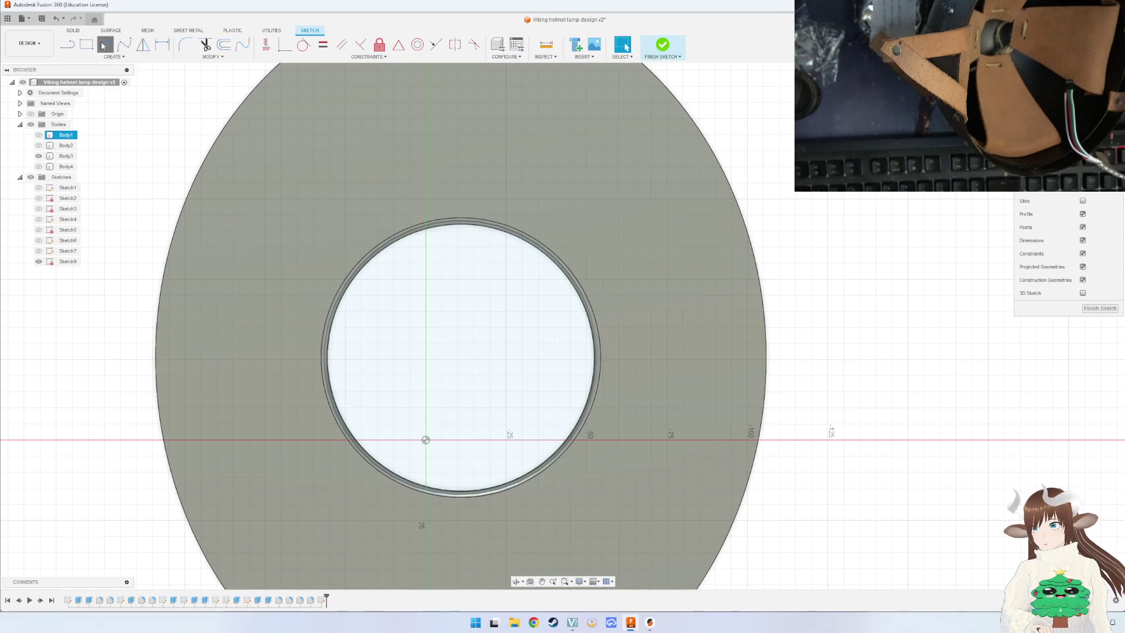
left_click(461, 357)
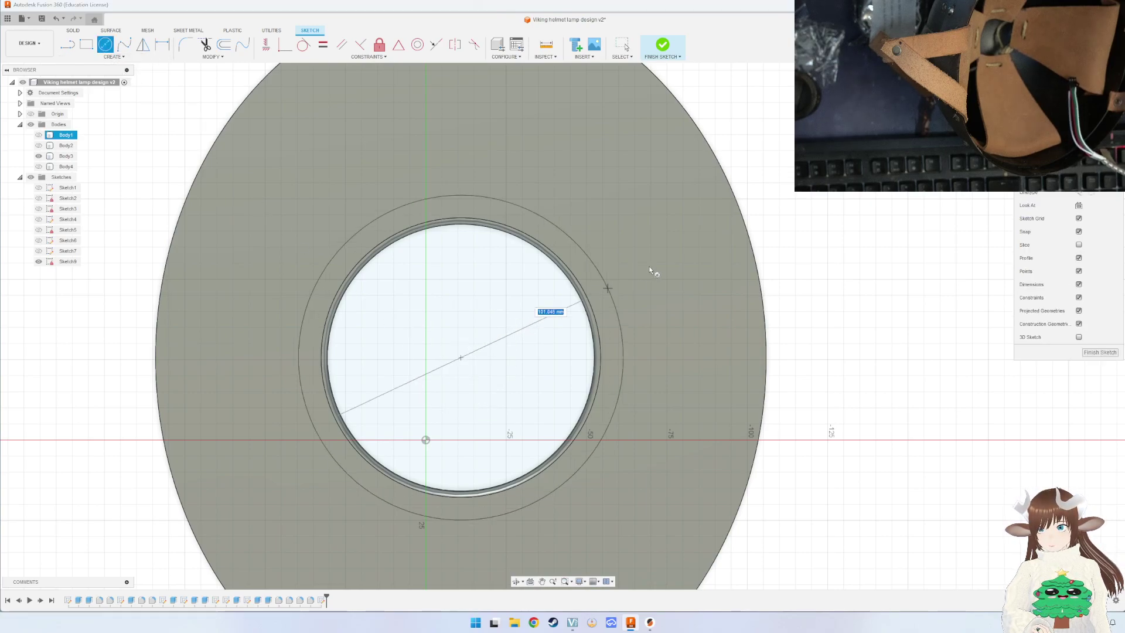
left_click(577, 282)
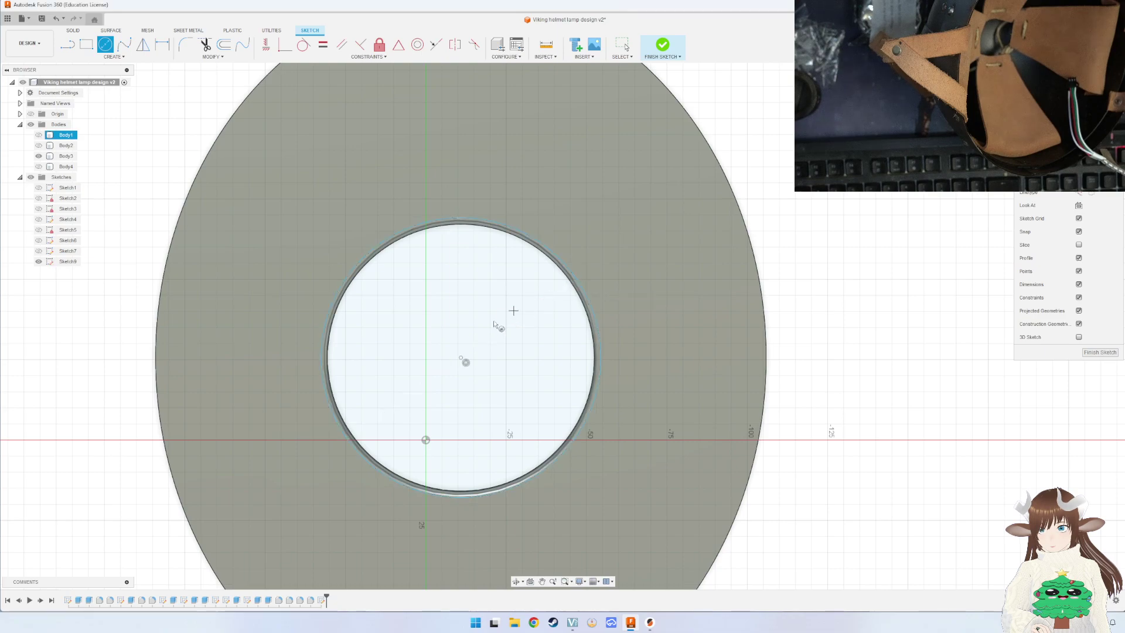
left_click(462, 358)
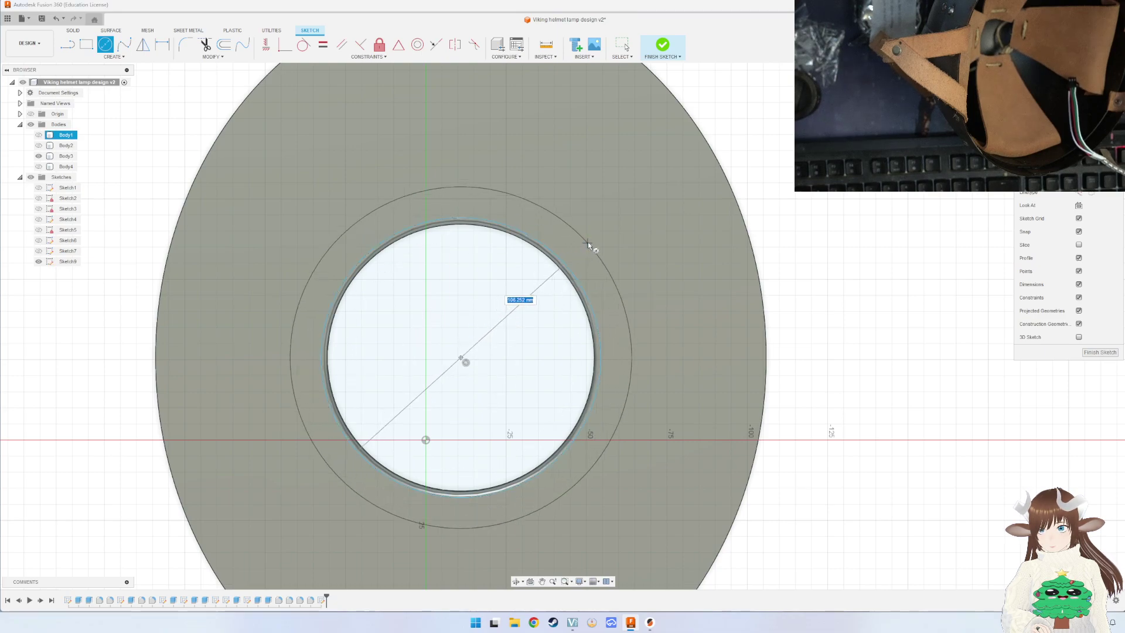
left_click(589, 250)
Dimension the gap between the two circles and set it to 15 mm.
key("d")
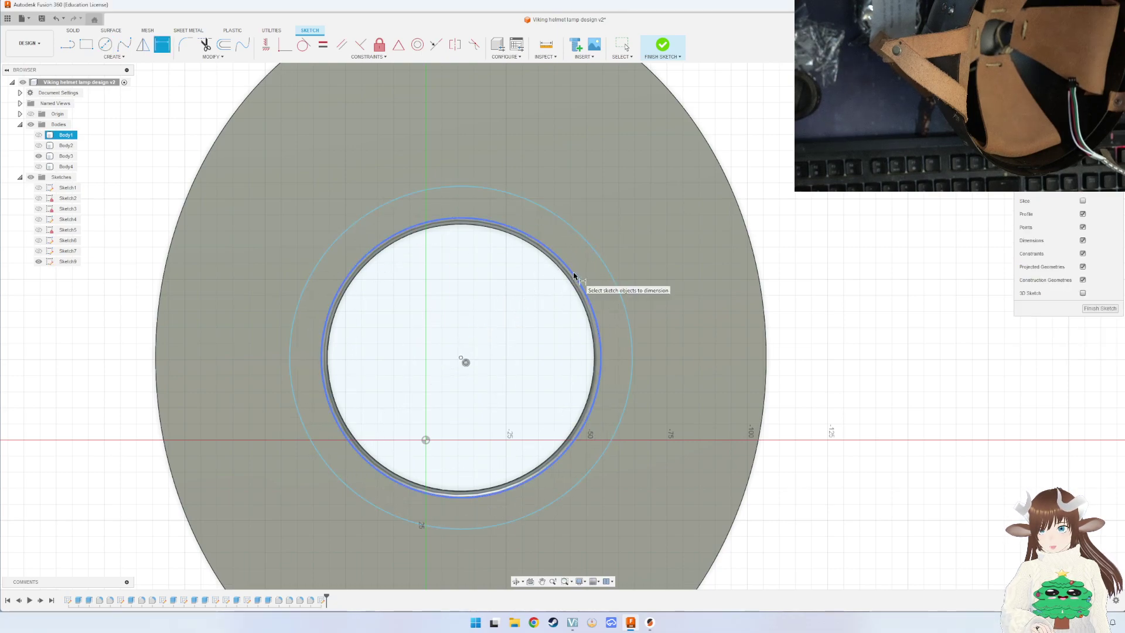
left_click(574, 276)
left_click(596, 257)
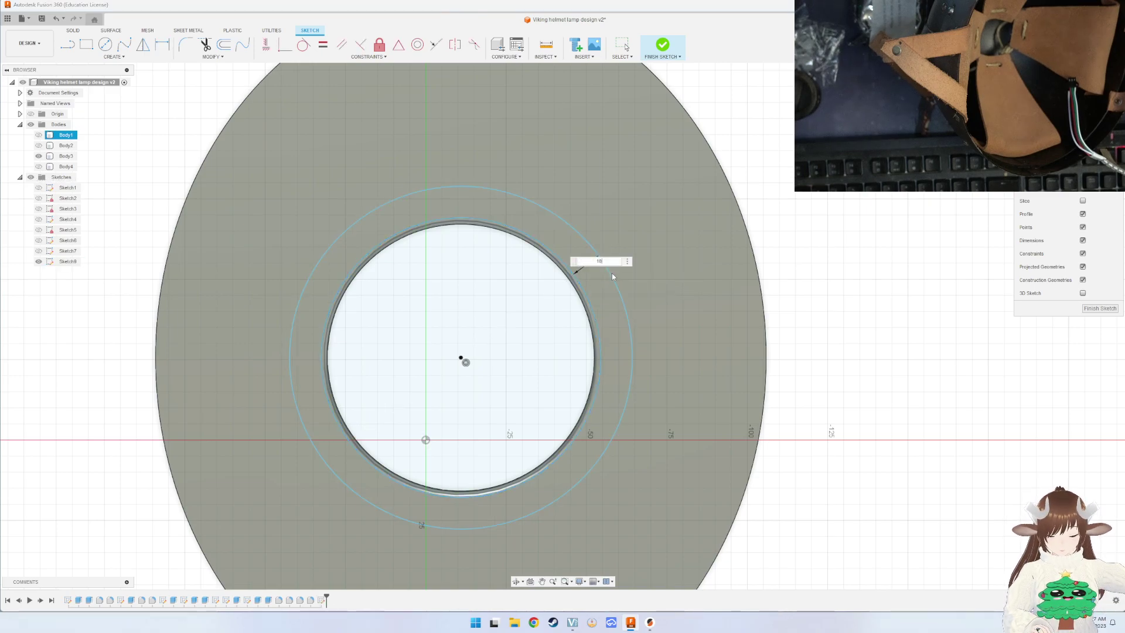
key("Return")
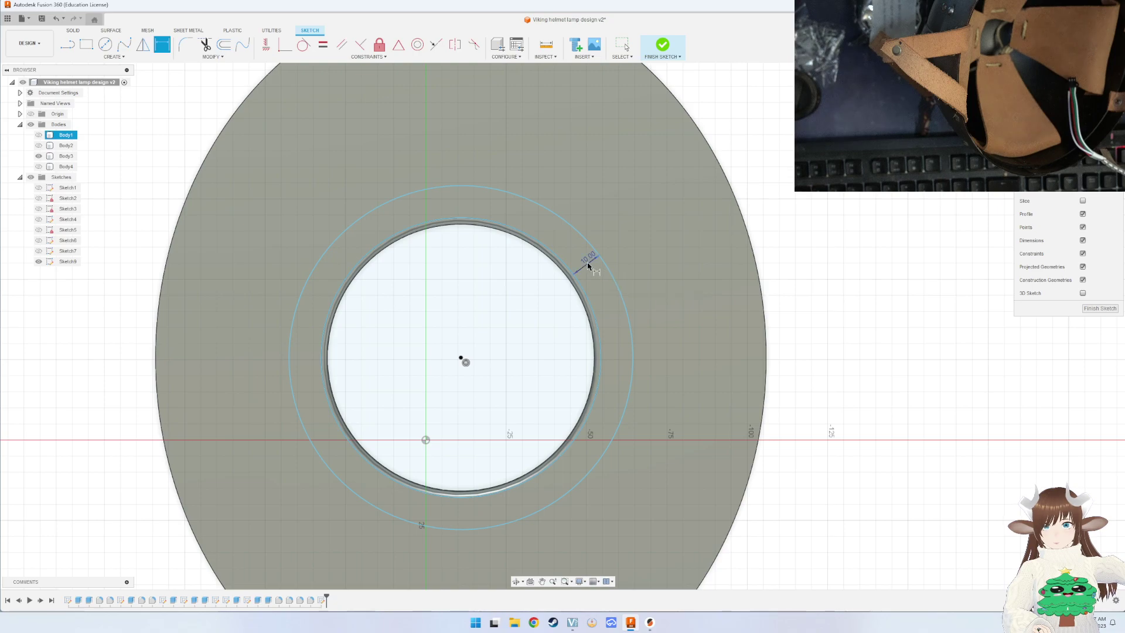
double_click(589, 258)
type("15")
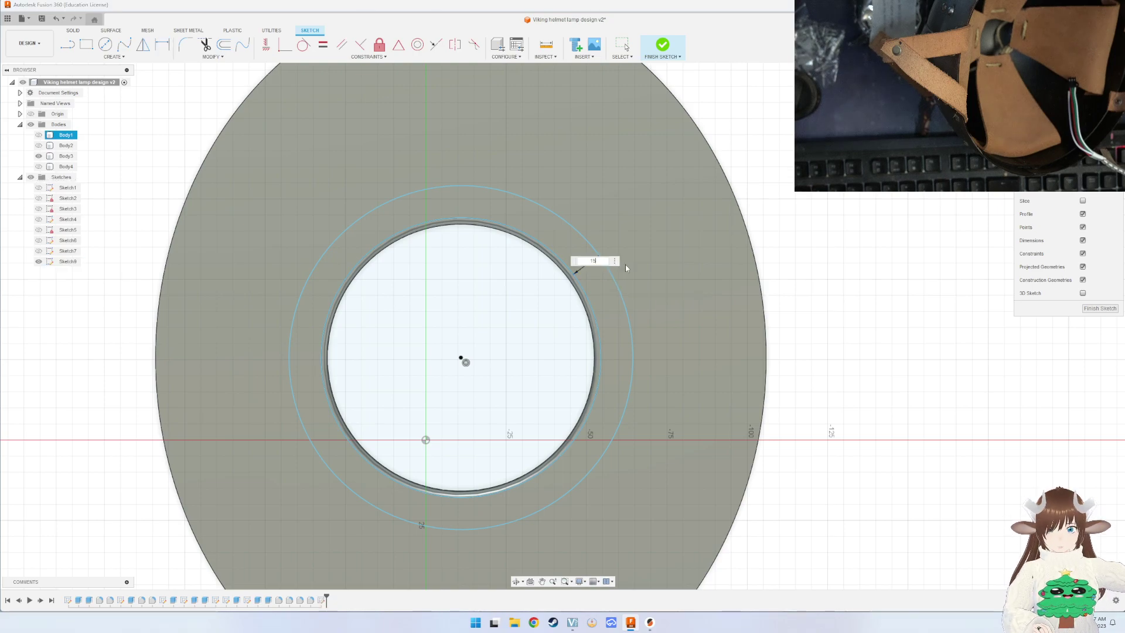
key("Return")
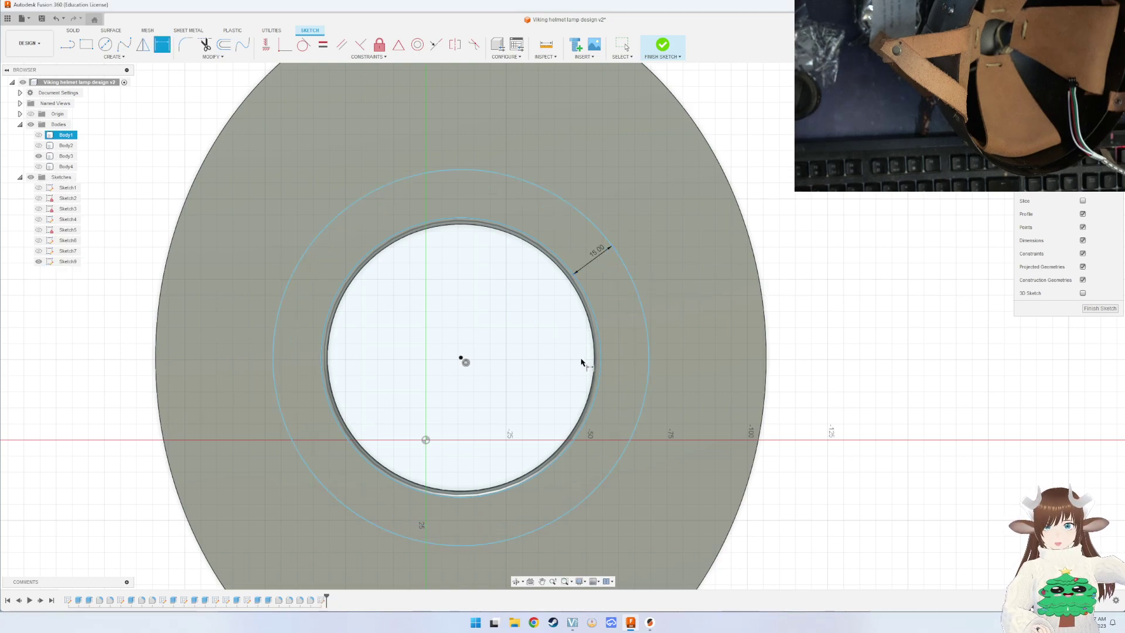
middle_click_drag(585, 364, 580, 375, "shift")
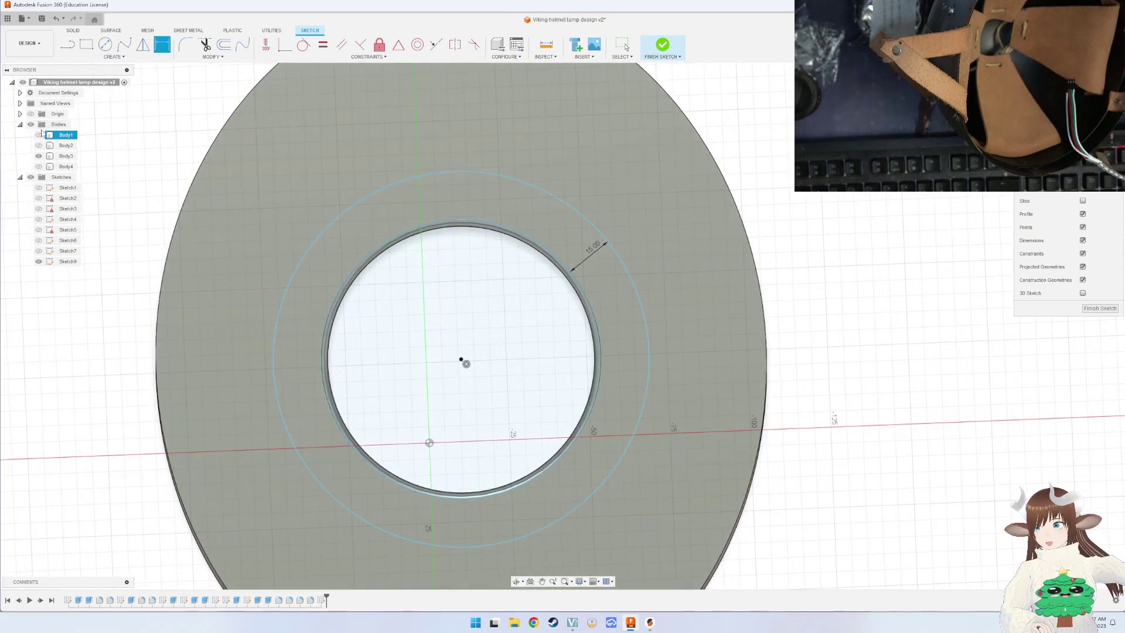
Show Body1, hide the disc Body3, and finish the offset-circle sketch.
left_click(39, 135)
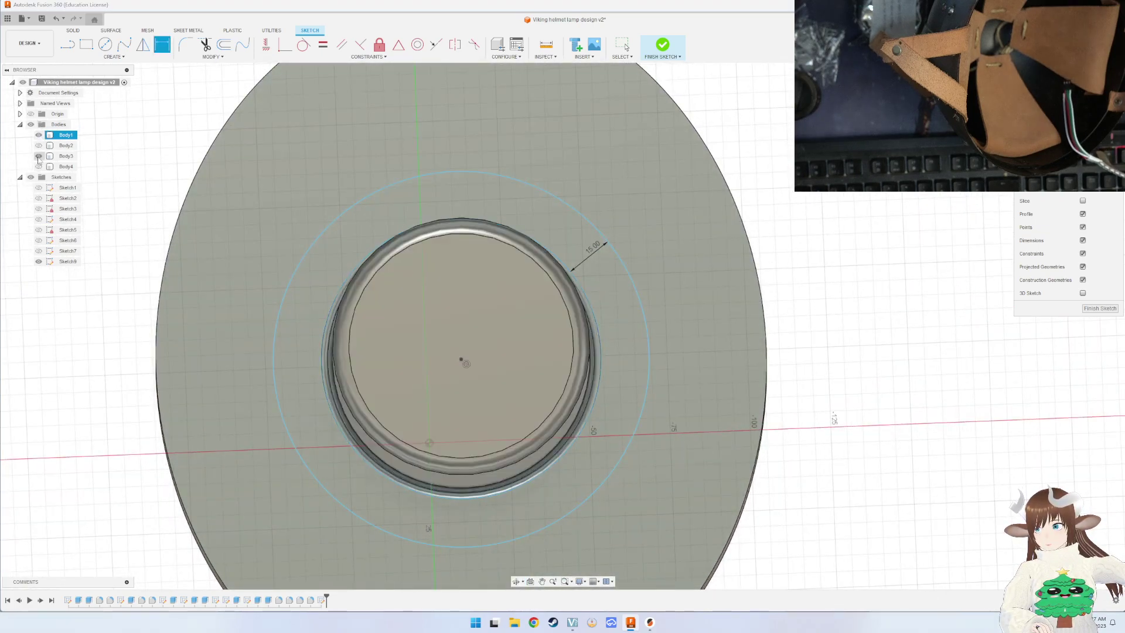
left_click(39, 156)
left_click(39, 156)
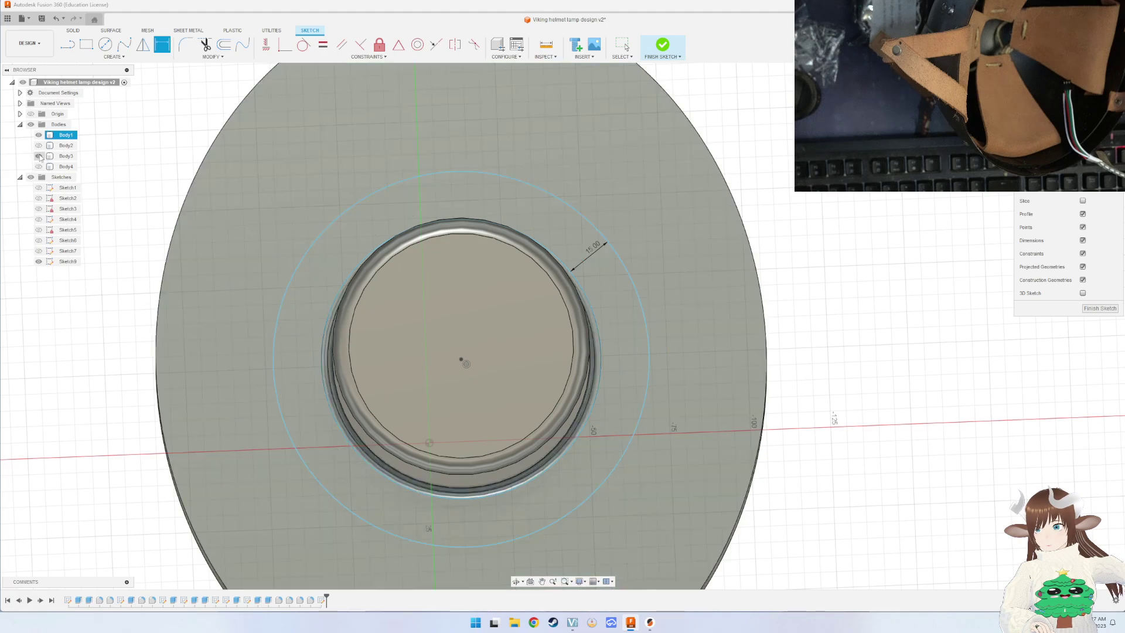
left_click(39, 156)
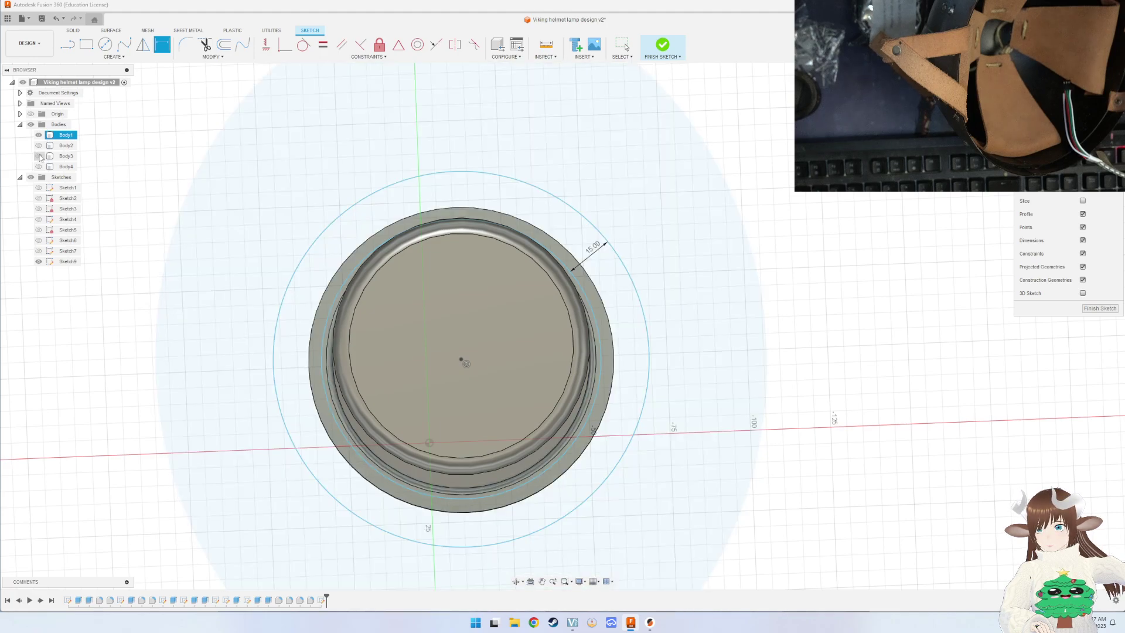
left_click(38, 156)
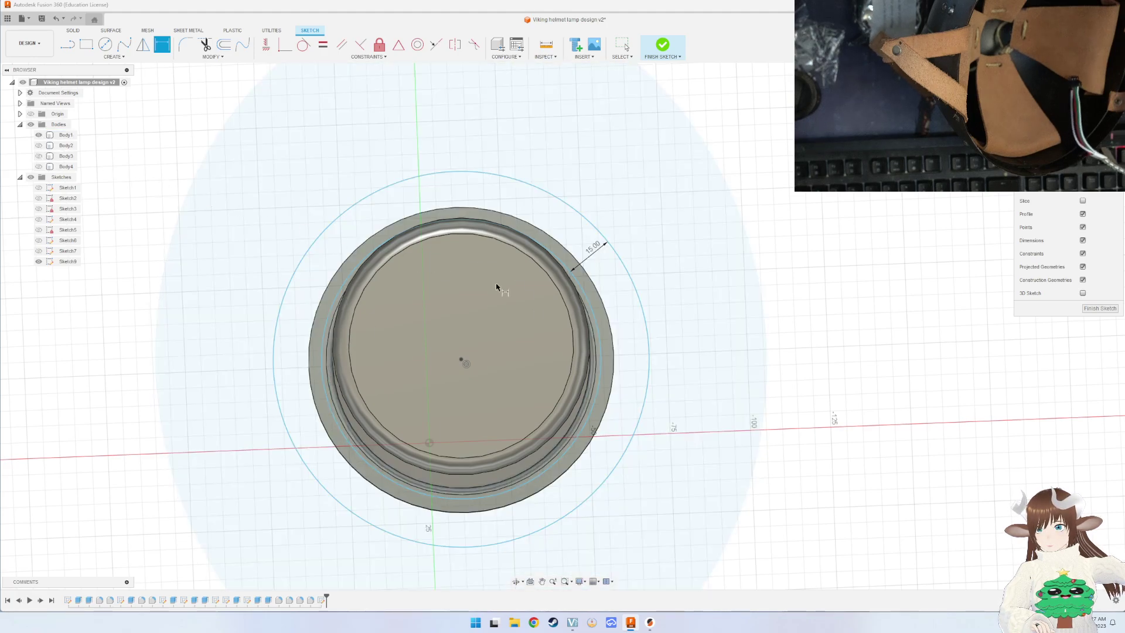
mouse_move(497, 288)
middle_mouse_down("shift")
mouse_move(544, 274)
mouse_move(532, 239)
mouse_move(534, 281)
middle_mouse_up("shift")
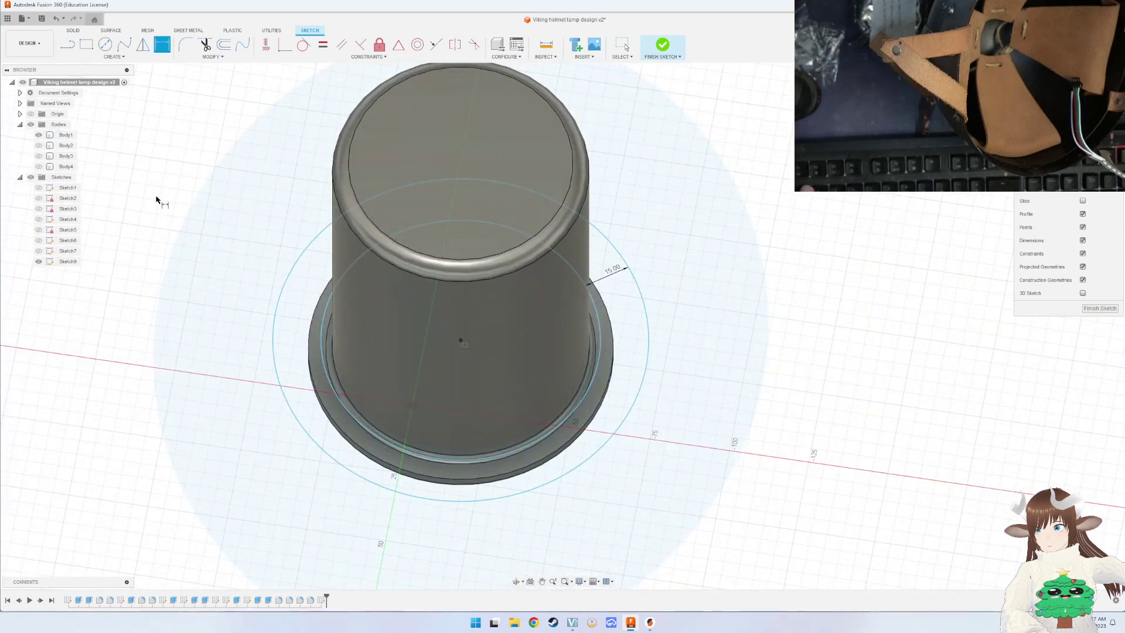
left_click(670, 48)
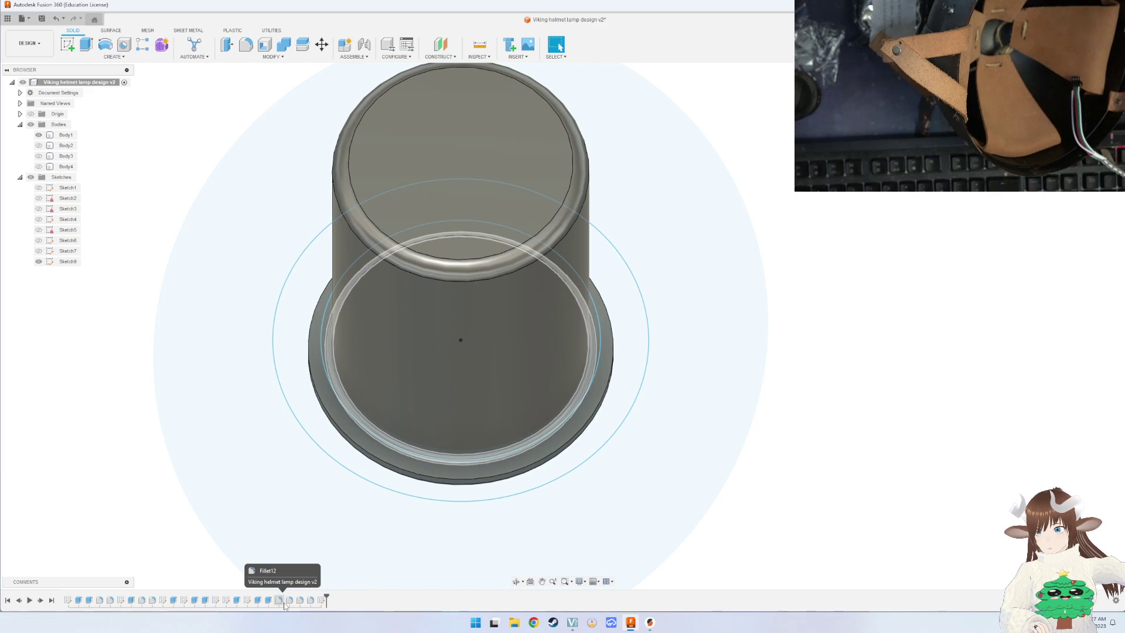
Change Sketch7's outer circle diameter to 100 mm and finish the sketch.
double_click(250, 600)
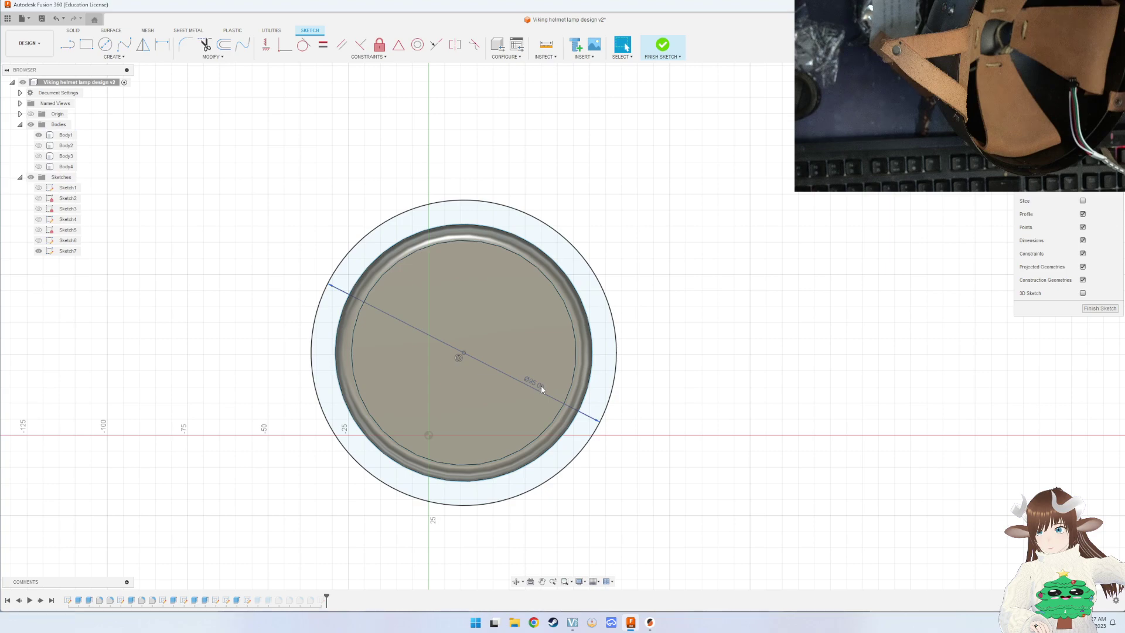
double_click(536, 387)
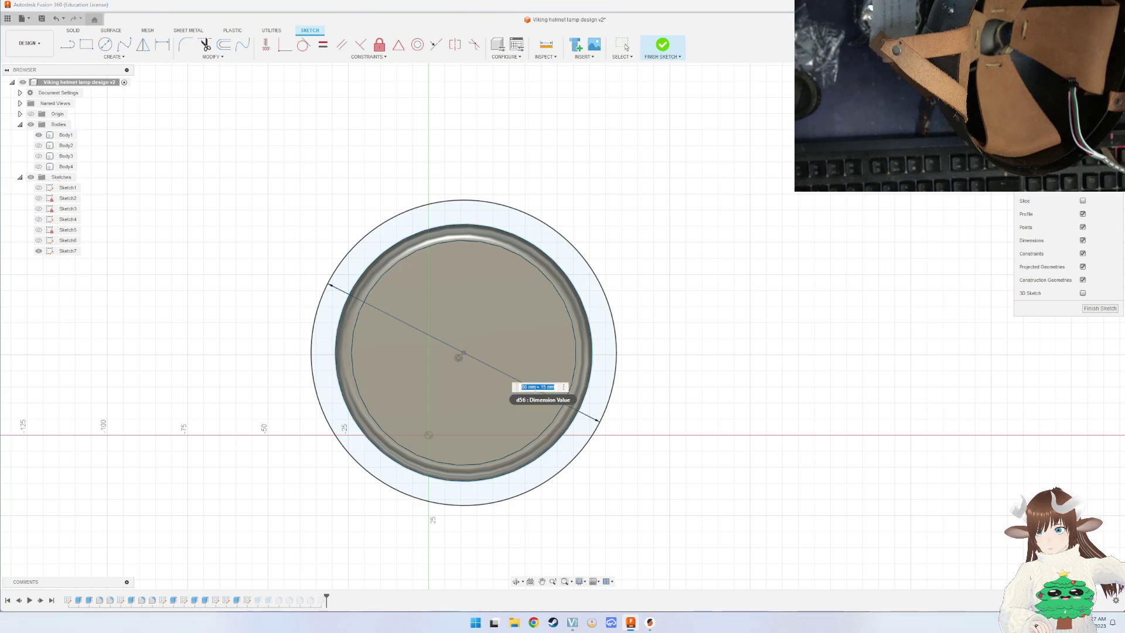
type("100")
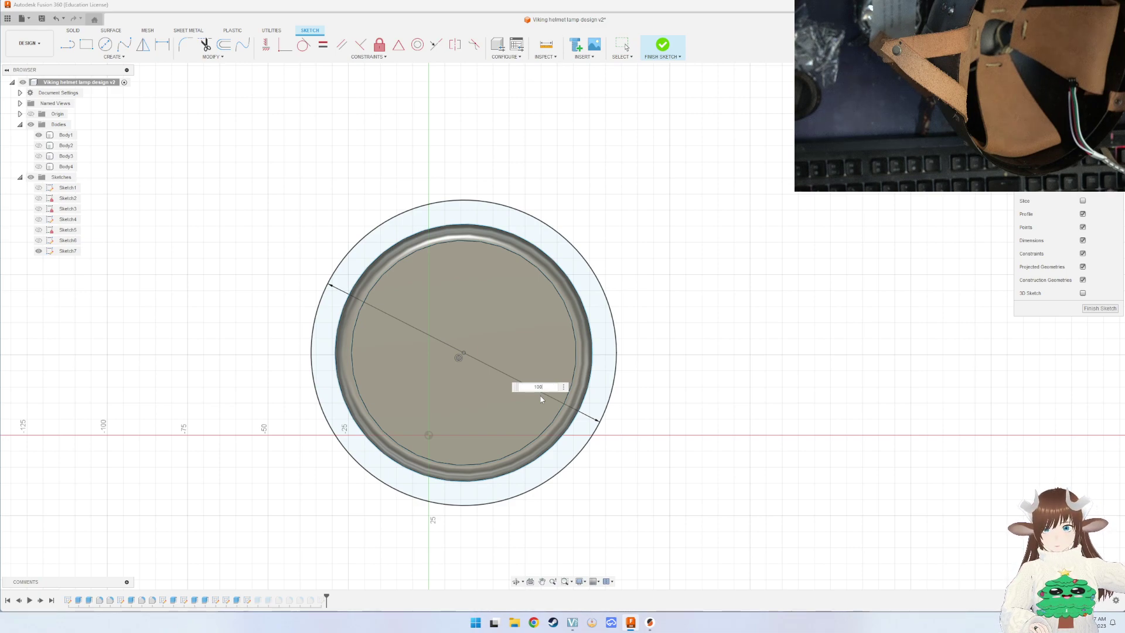
key("Return")
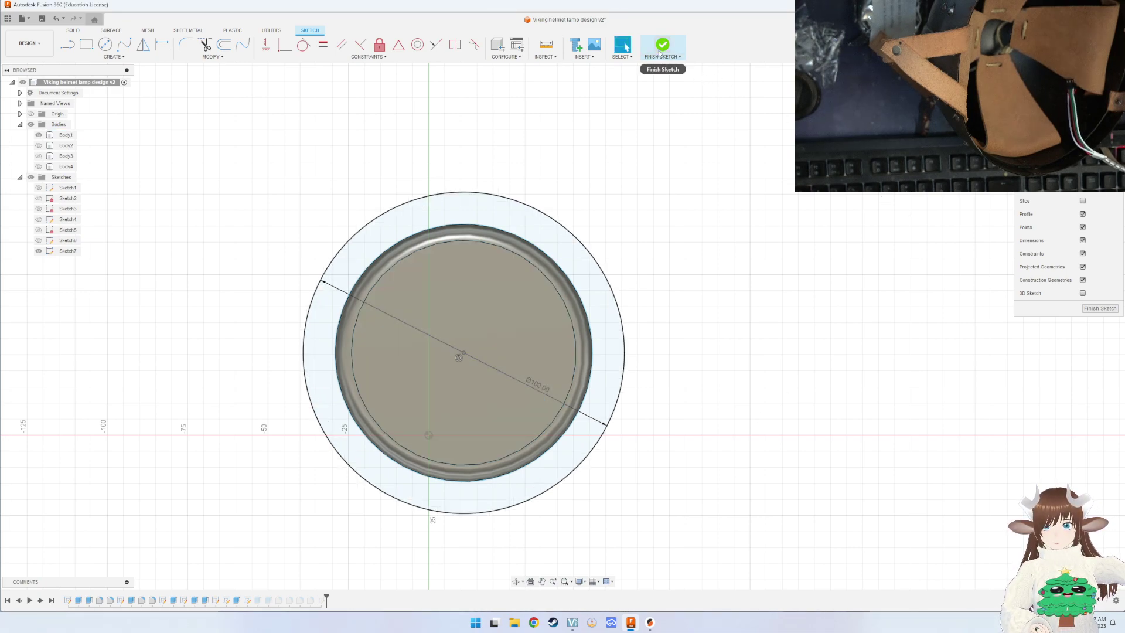
left_click(661, 53)
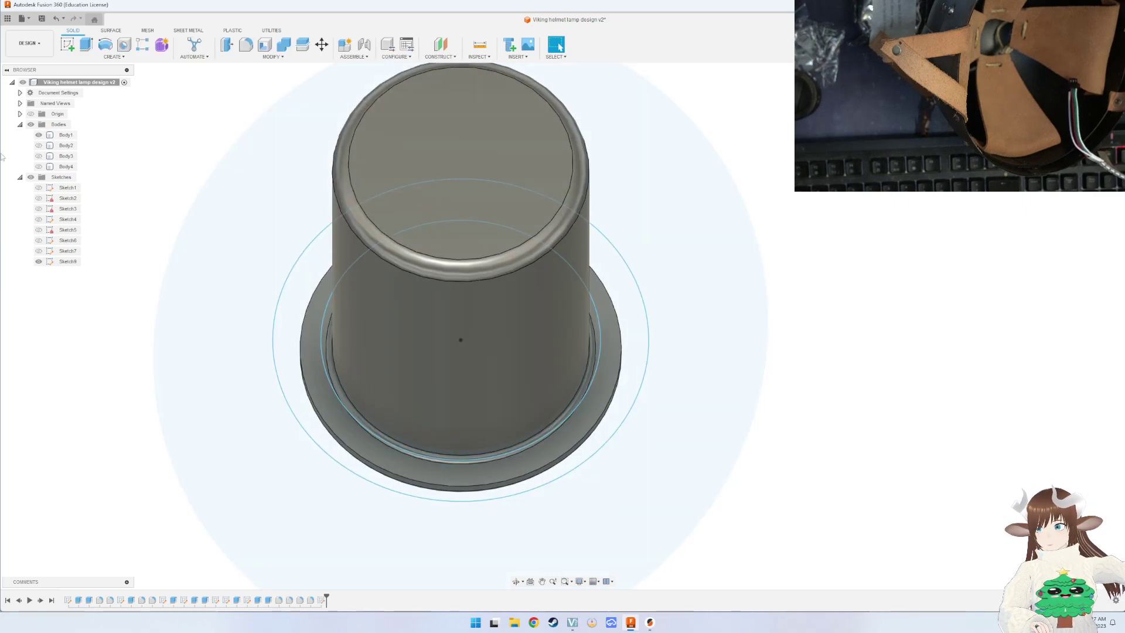
Hide Body2, show the holed ring Body3, and reopen the offset-circle sketch.
left_click(39, 145)
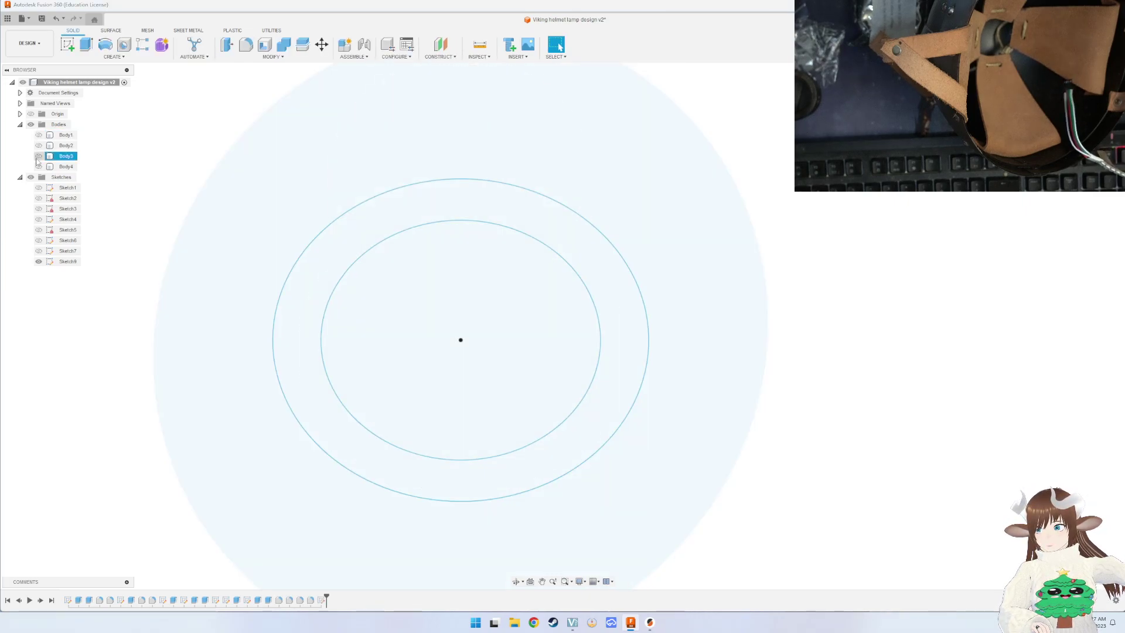
left_click(39, 156)
middle_click_drag(536, 345, 445, 334, "shift")
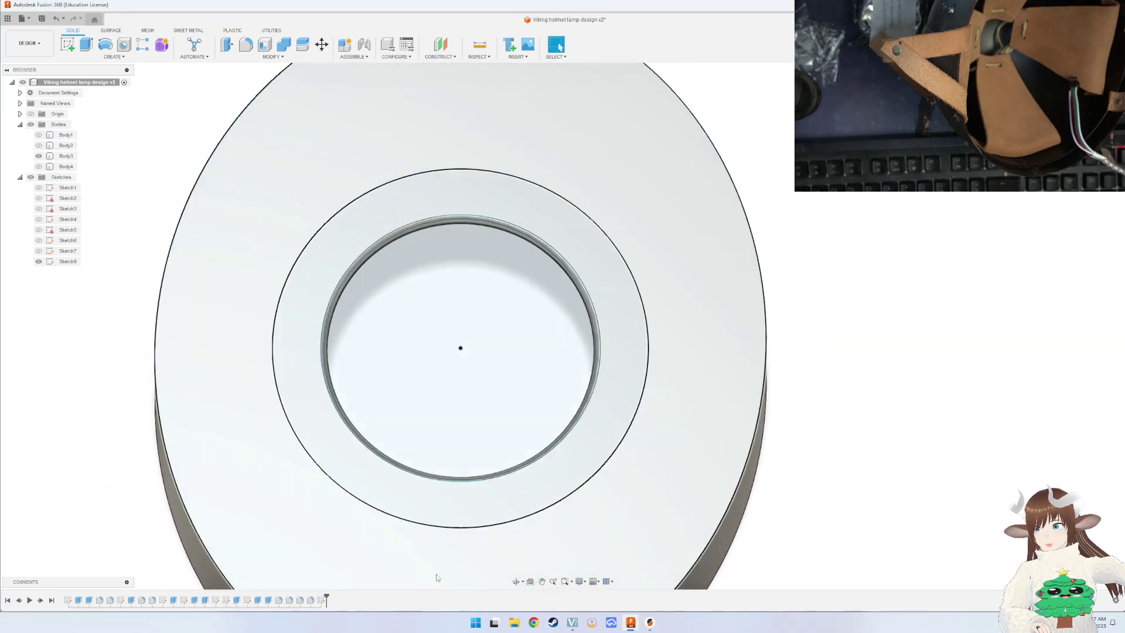
double_click(323, 600)
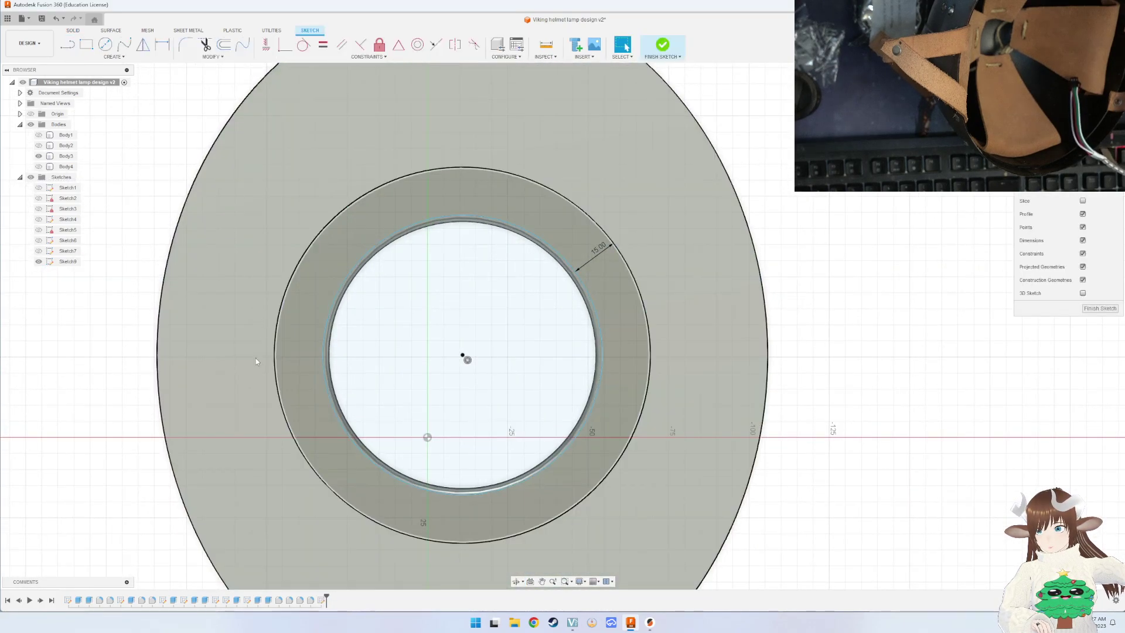
Draw horizontal lines from the disc centre to its left and right edges.
key("l")
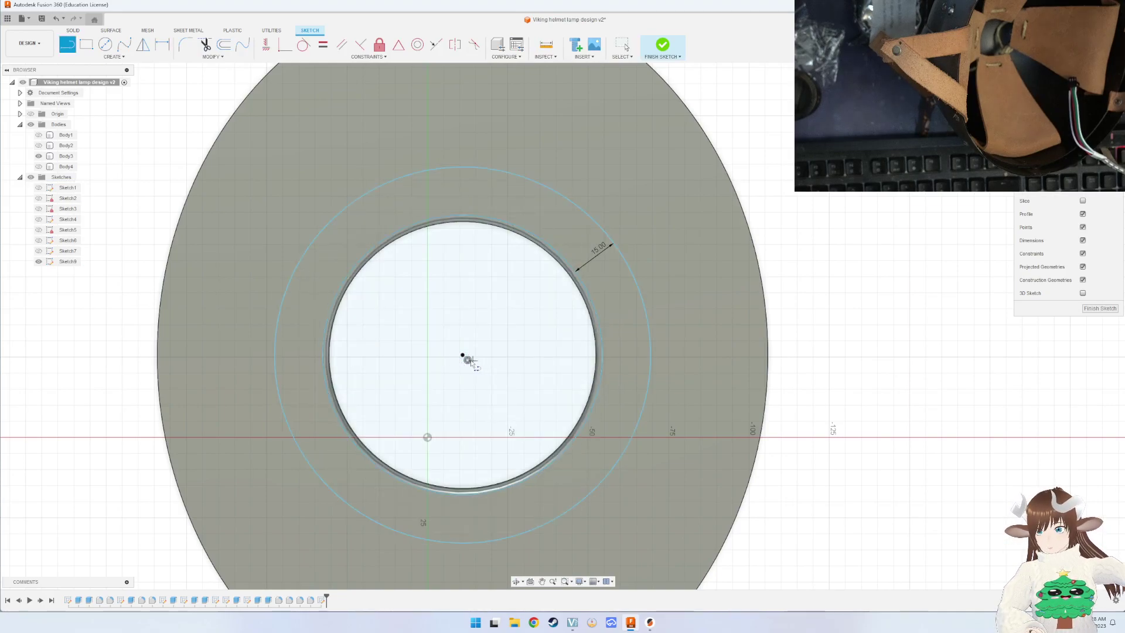
left_click(463, 356)
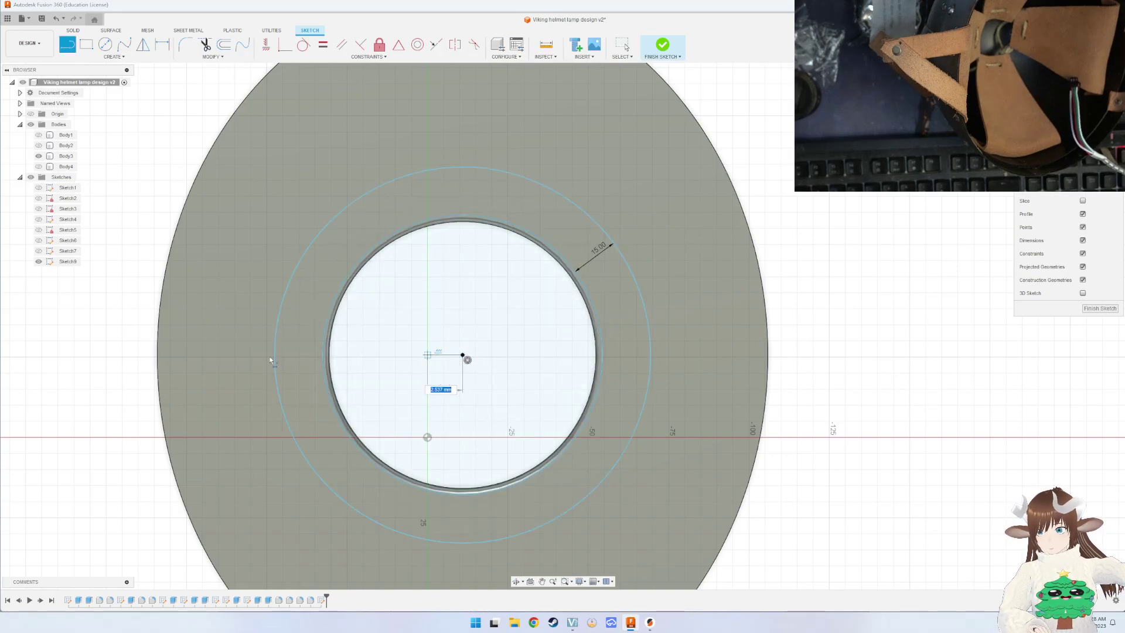
double_click(158, 355)
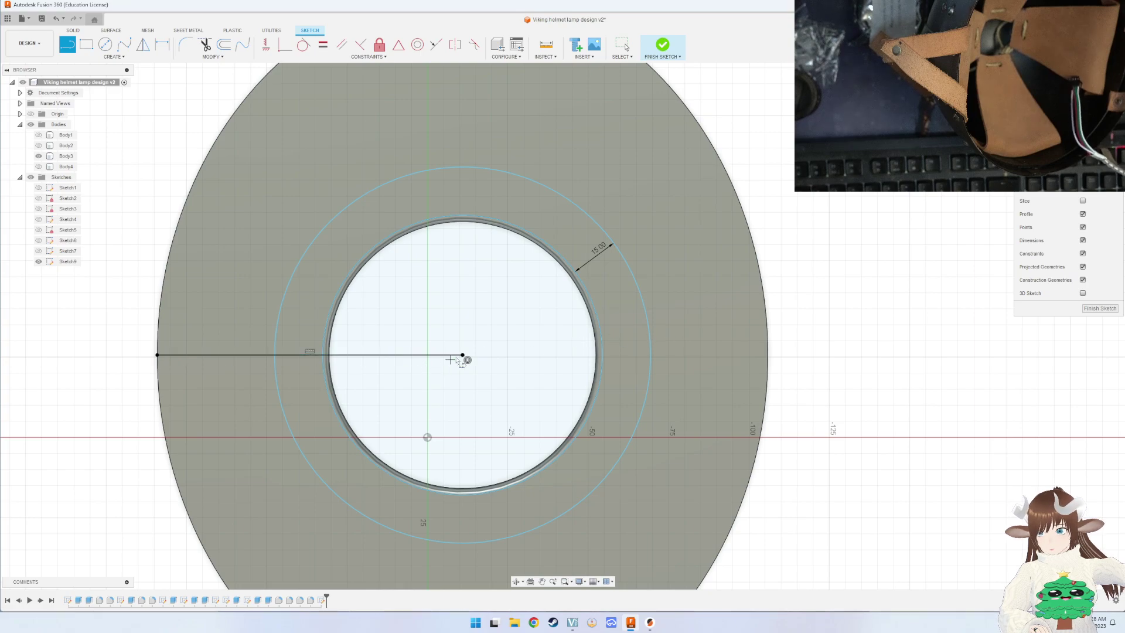
left_click(463, 355)
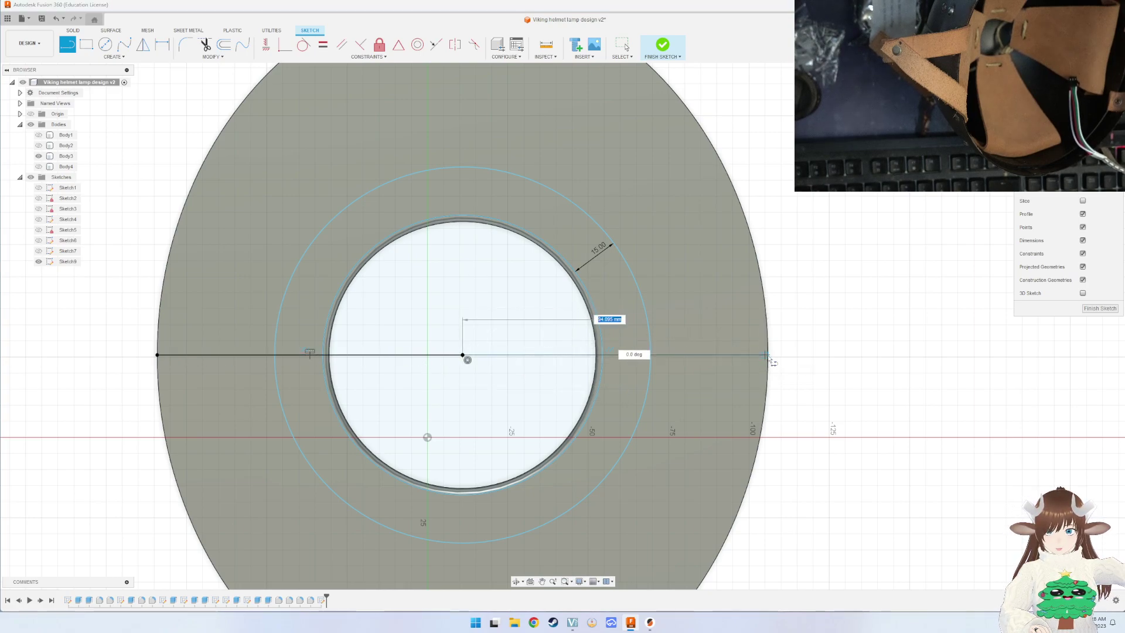
double_click(767, 354)
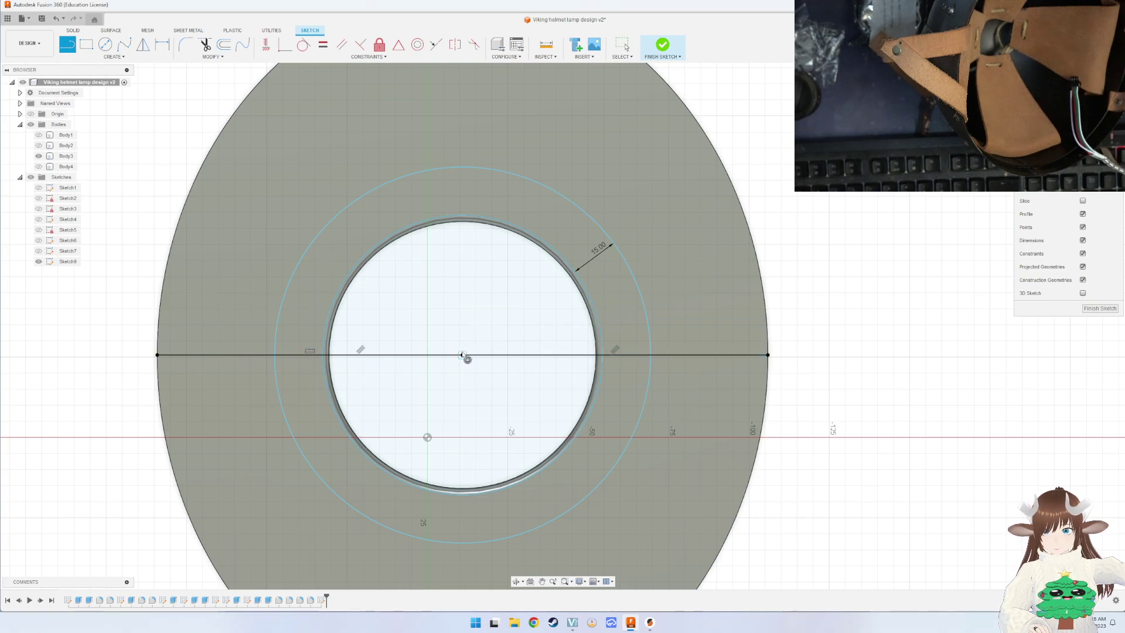
Draw vertical lines from the disc centre to its top and bottom edges.
left_click(463, 355)
middle_click_drag(456, 70, 461, 298)
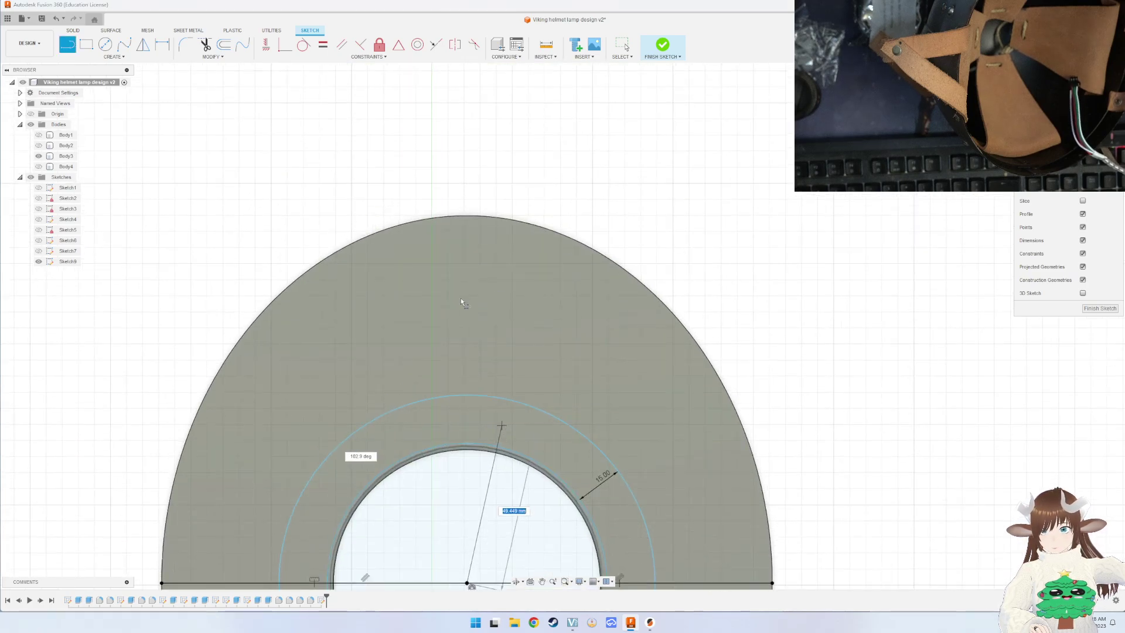
left_click(467, 217)
middle_click_drag(467, 583, 513, 328)
scroll(514, 346, "down", 3)
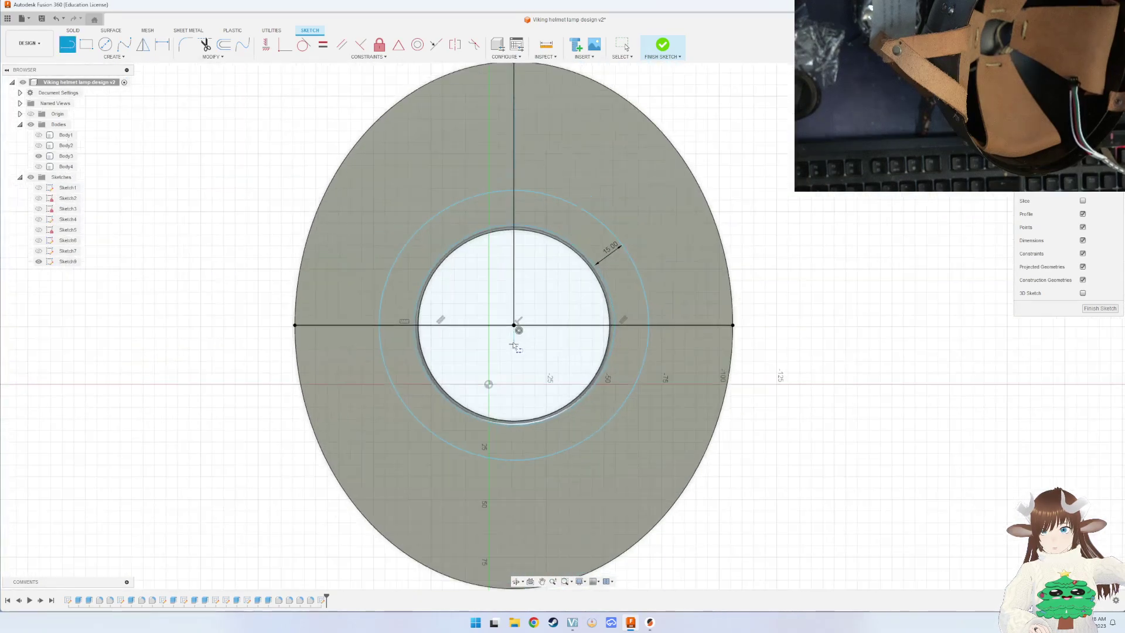
middle_click_drag(518, 463, 521, 352)
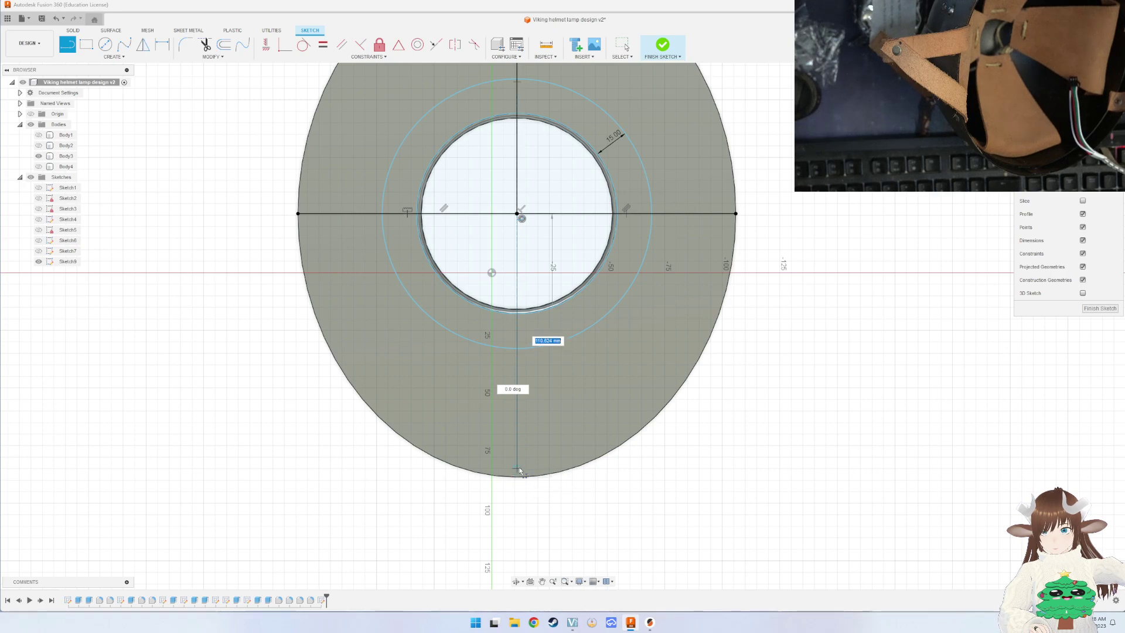
double_click(517, 476)
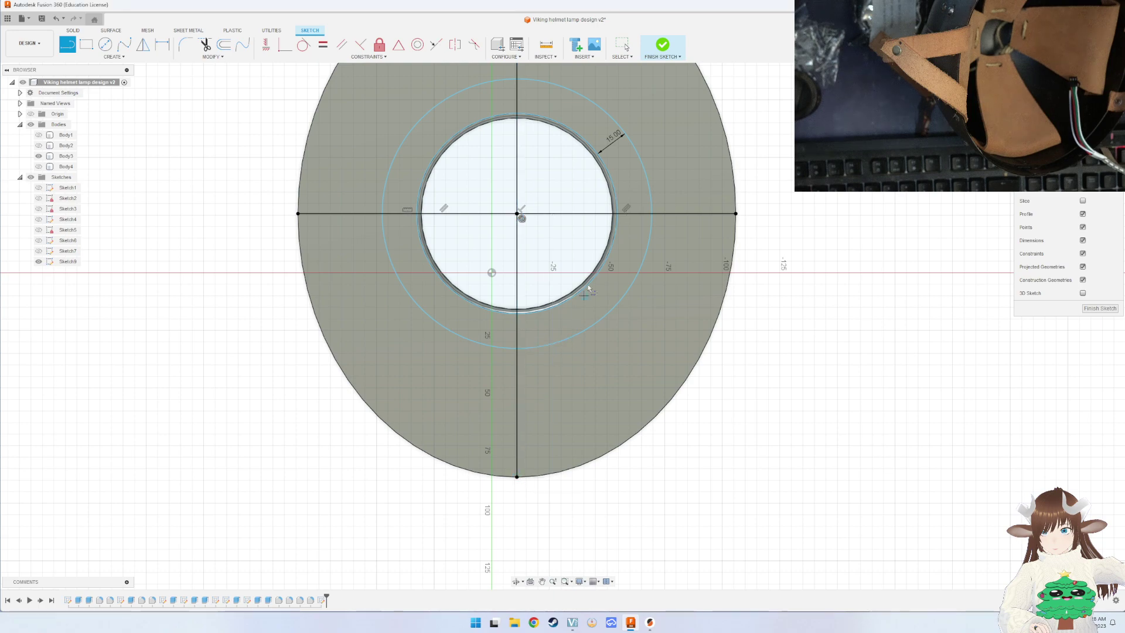
middle_click_drag(365, 90, 296, 290)
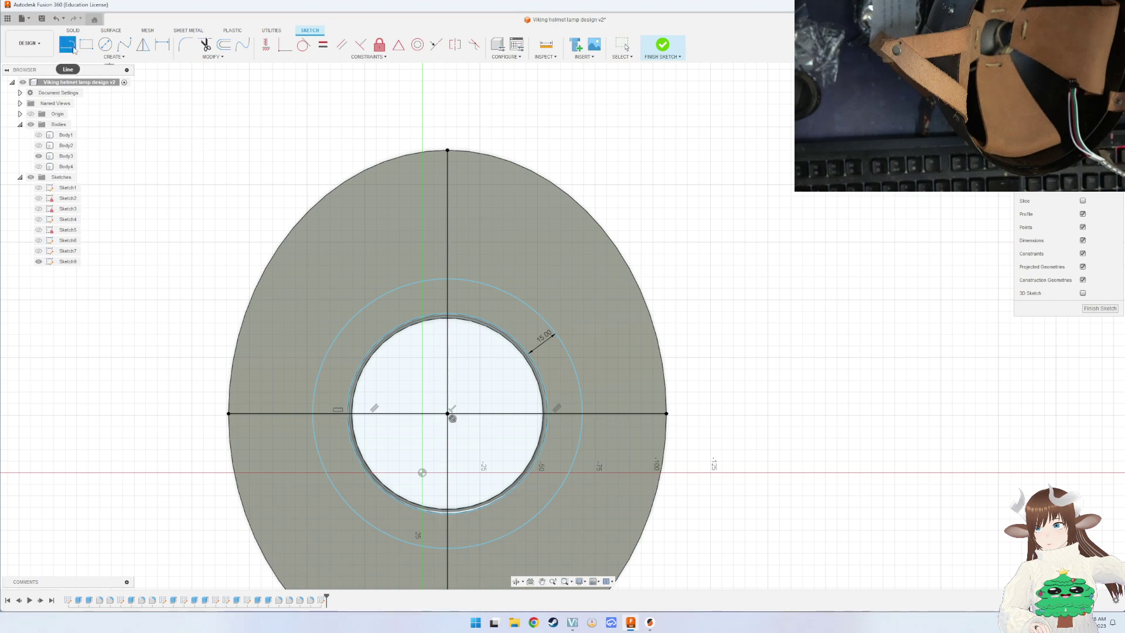
Draw a short 5 mm vertical line down from the disc's top edge.
left_click(125, 45)
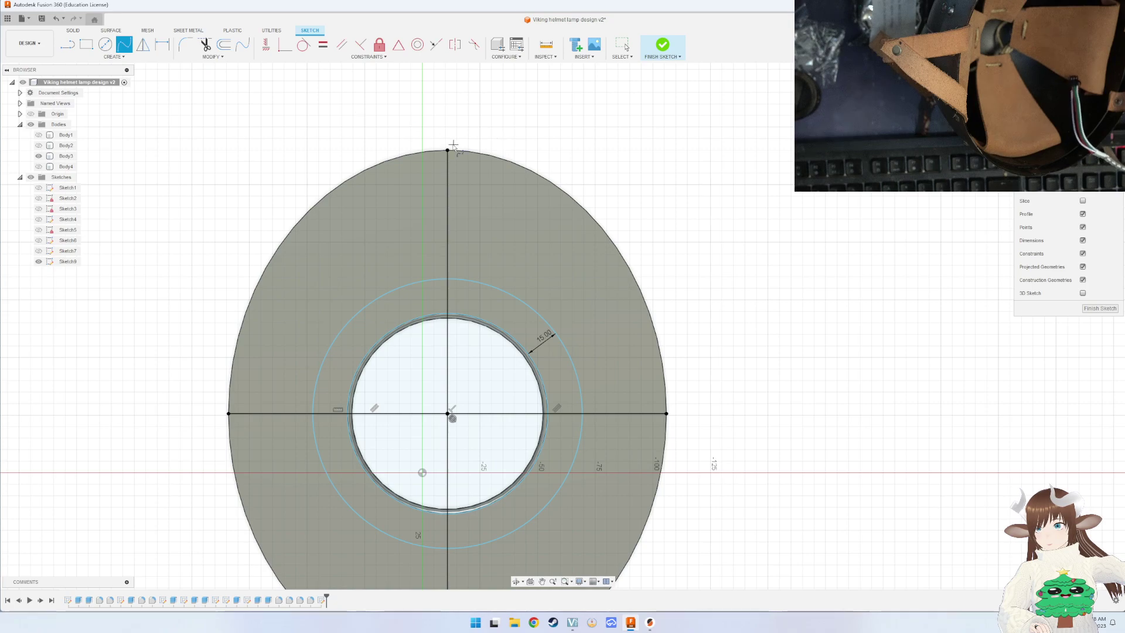
key("Escape")
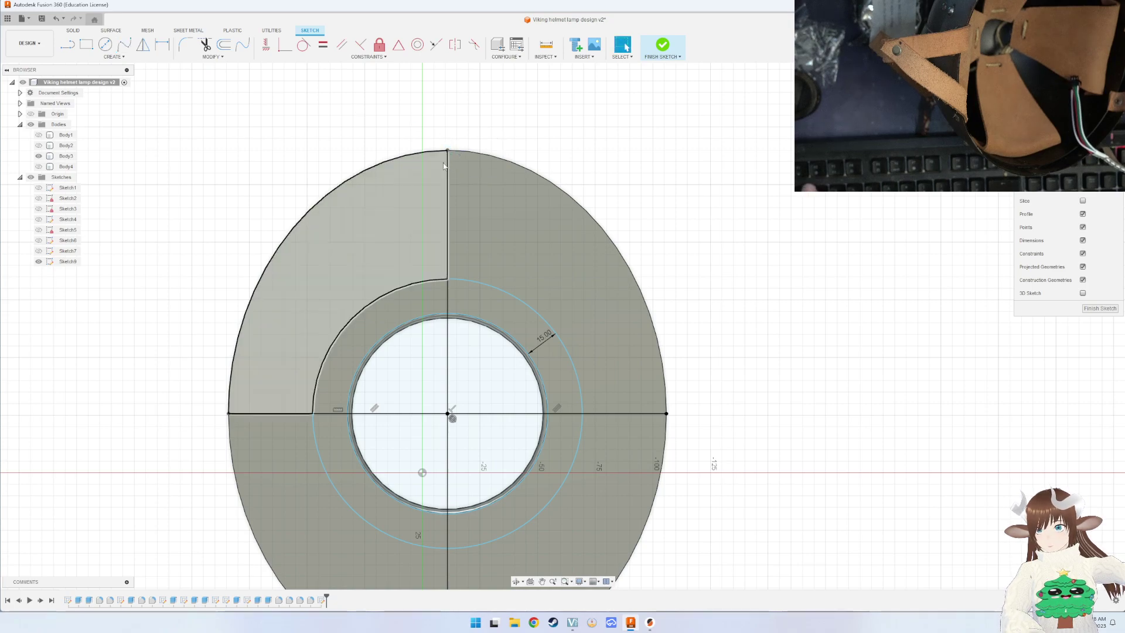
scroll(265, 413, "down", 3)
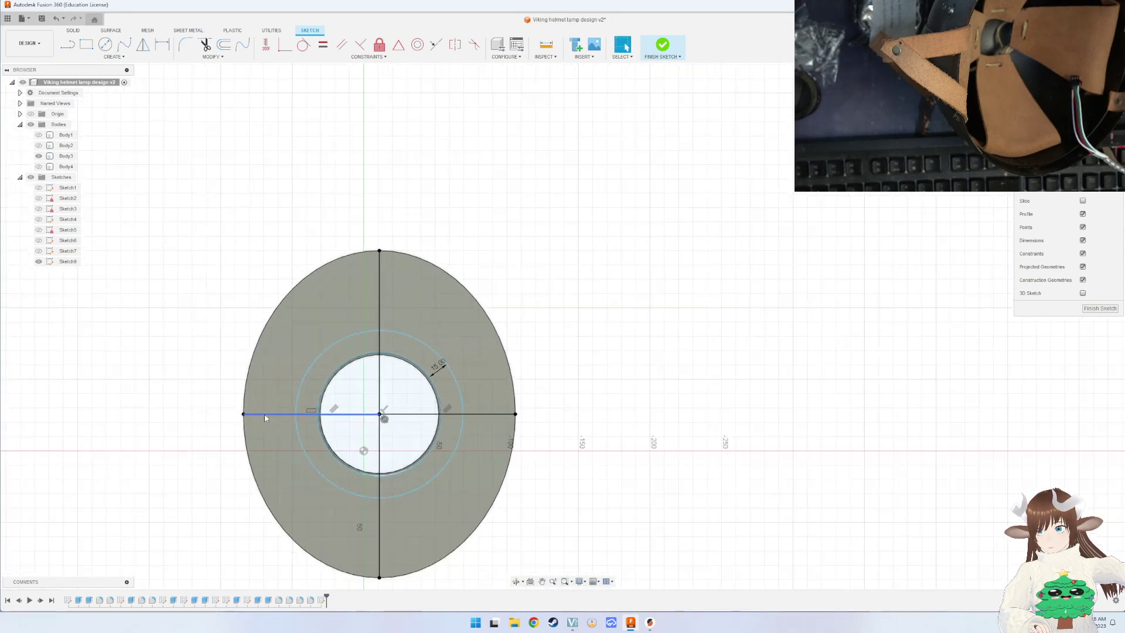
scroll(265, 414, "up", 5)
left_click(124, 44)
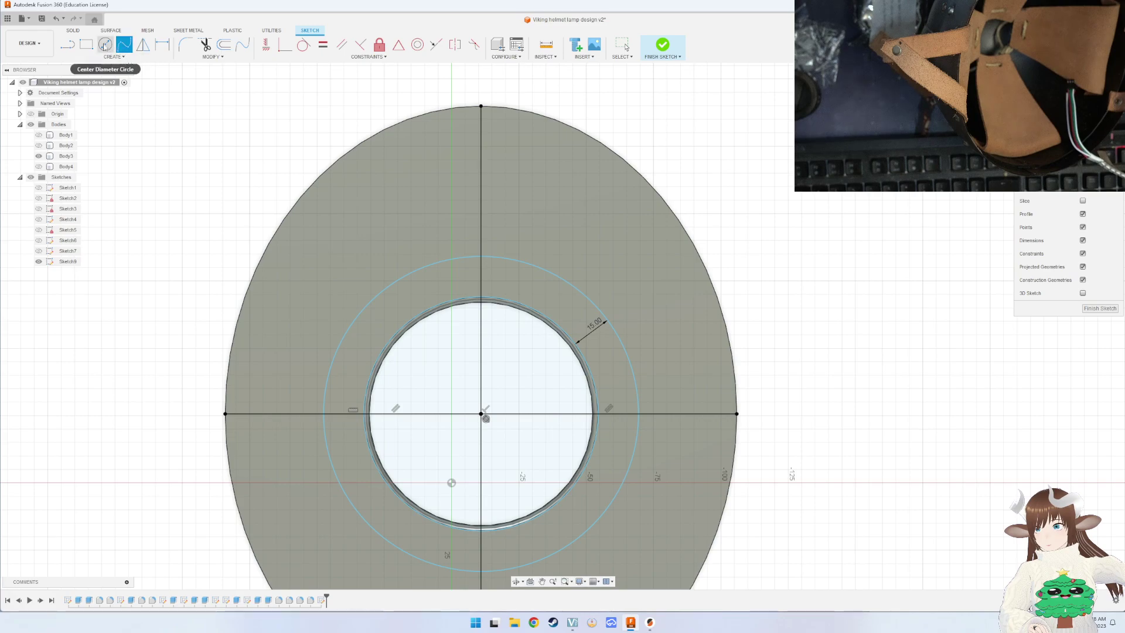
left_click(67, 44)
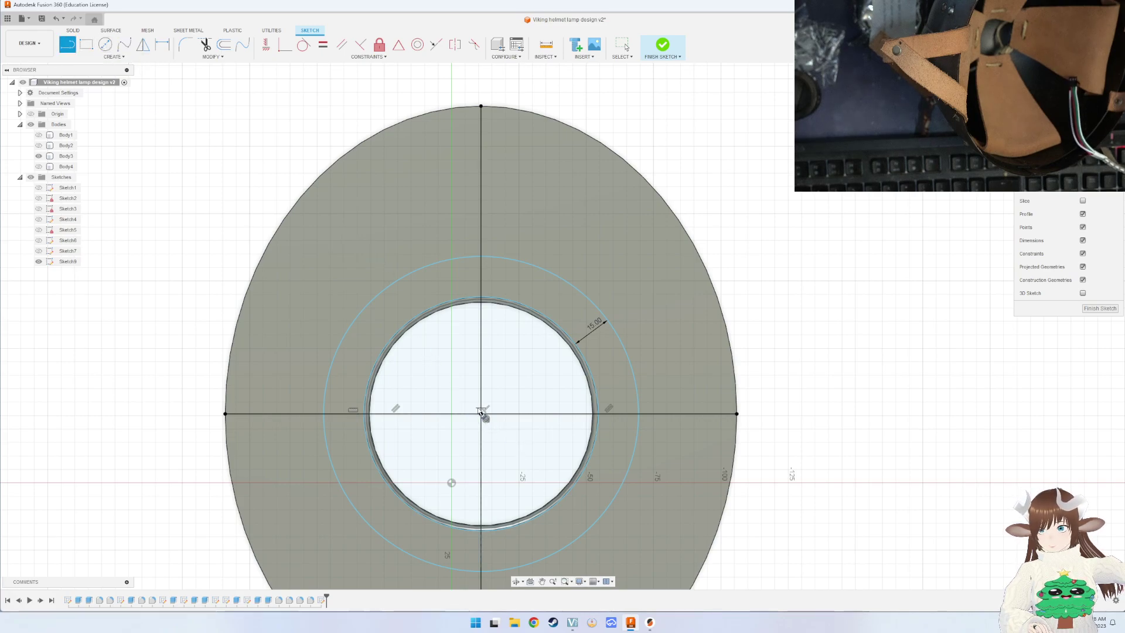
left_click(481, 107)
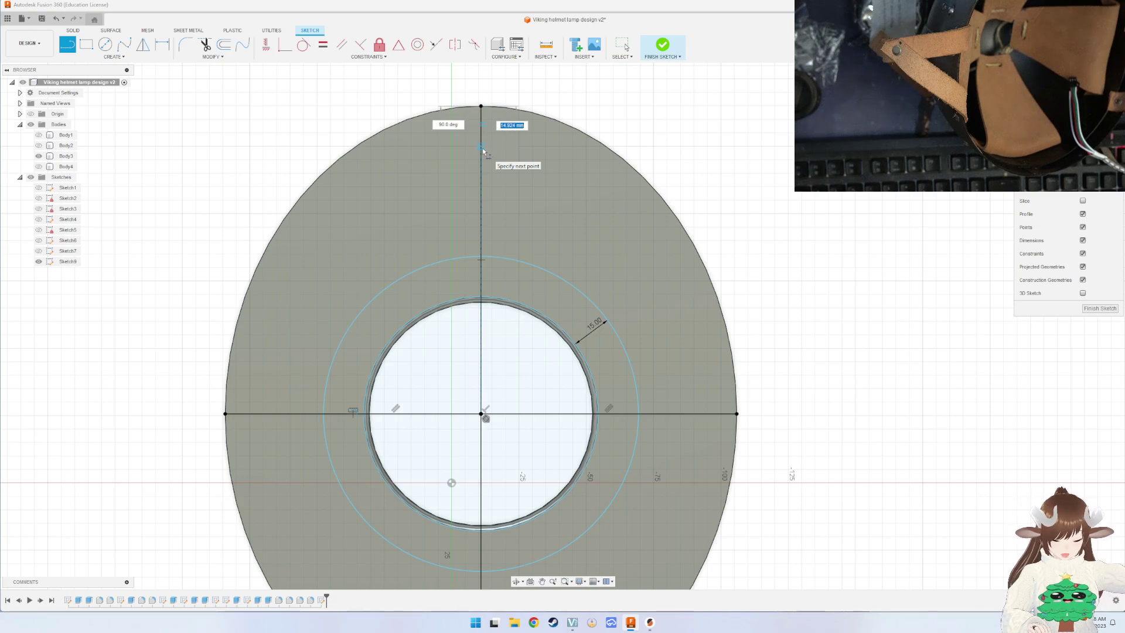
type("5")
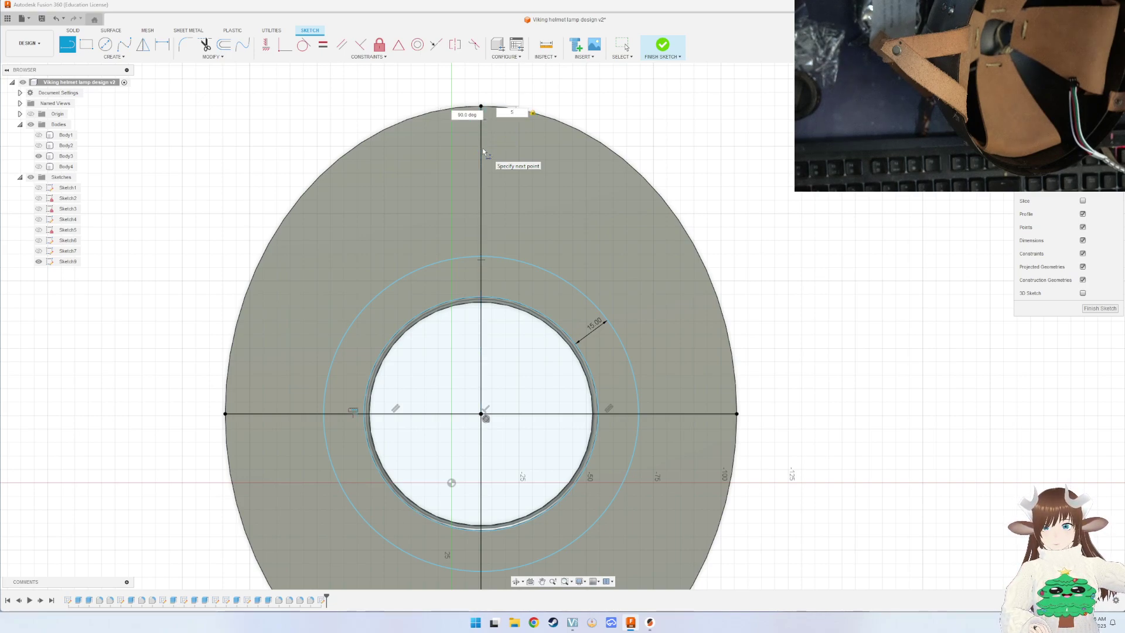
key("Tab")
key("Return")
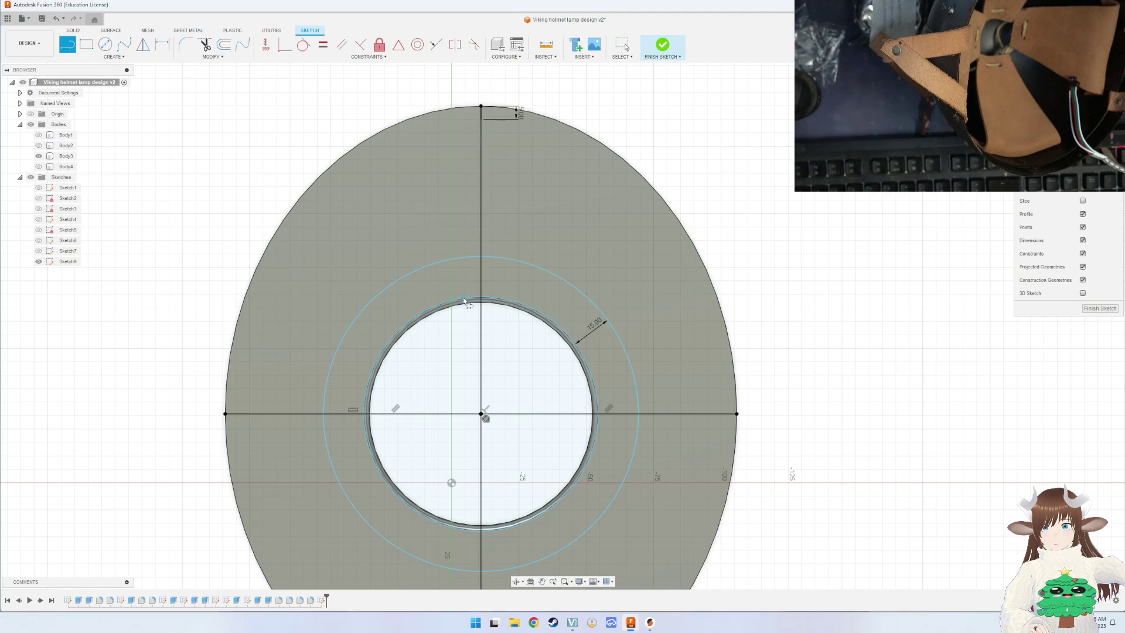
Change the short line's length dimension to 15 mm.
key("Escape")
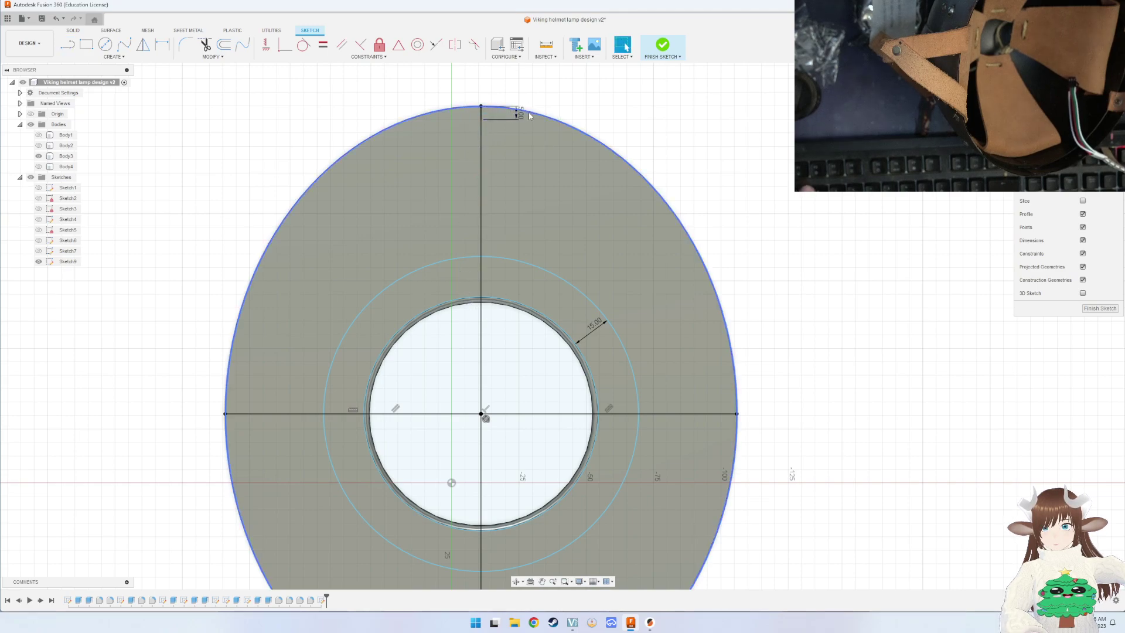
double_click(520, 113)
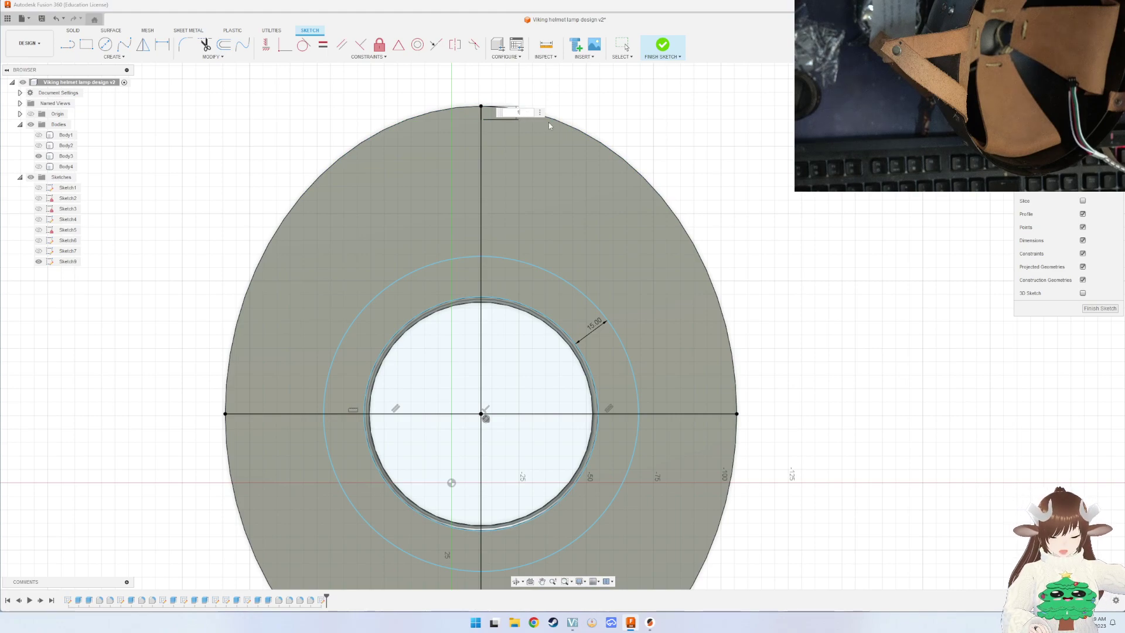
type("15")
key("Return")
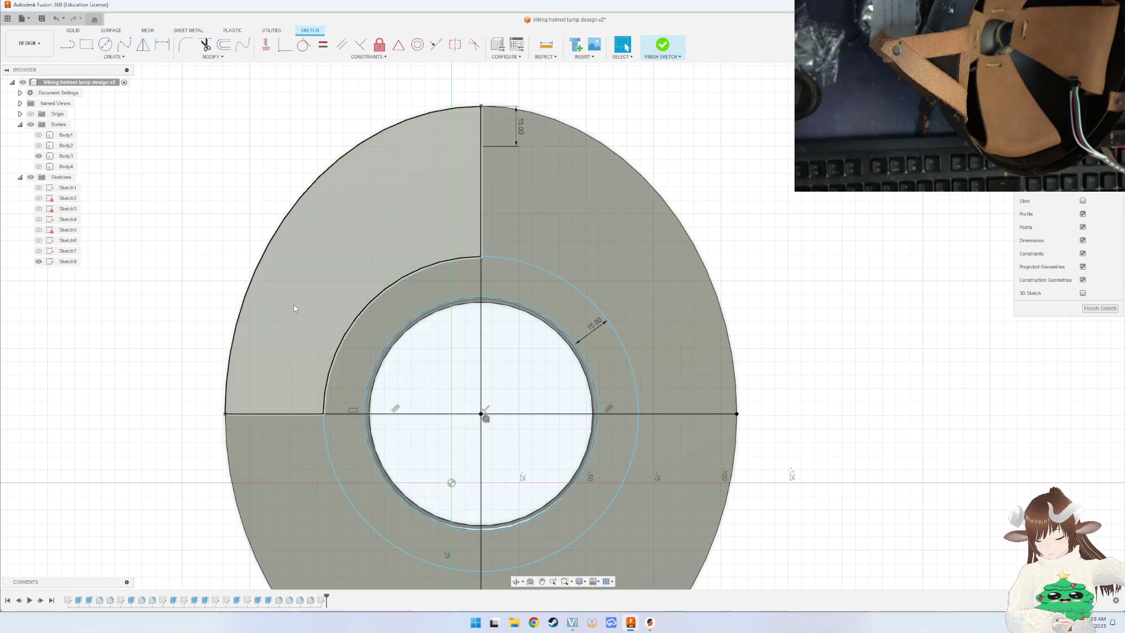
Draw a 15 mm tick at 180° inward from the horizontal line's left end.
key("l")
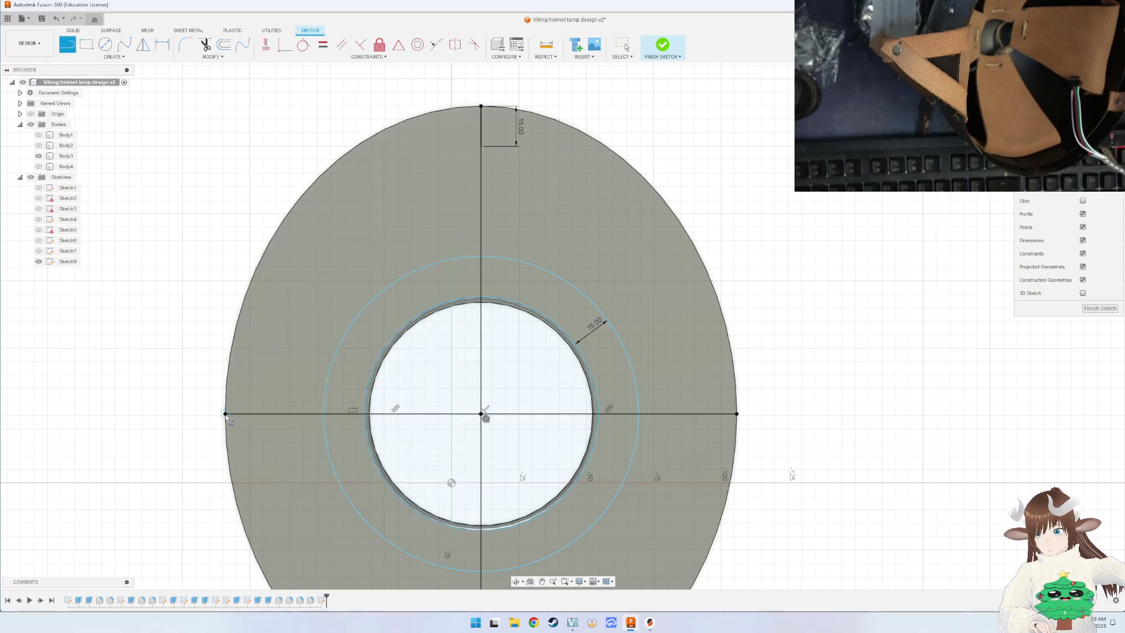
left_click(226, 413)
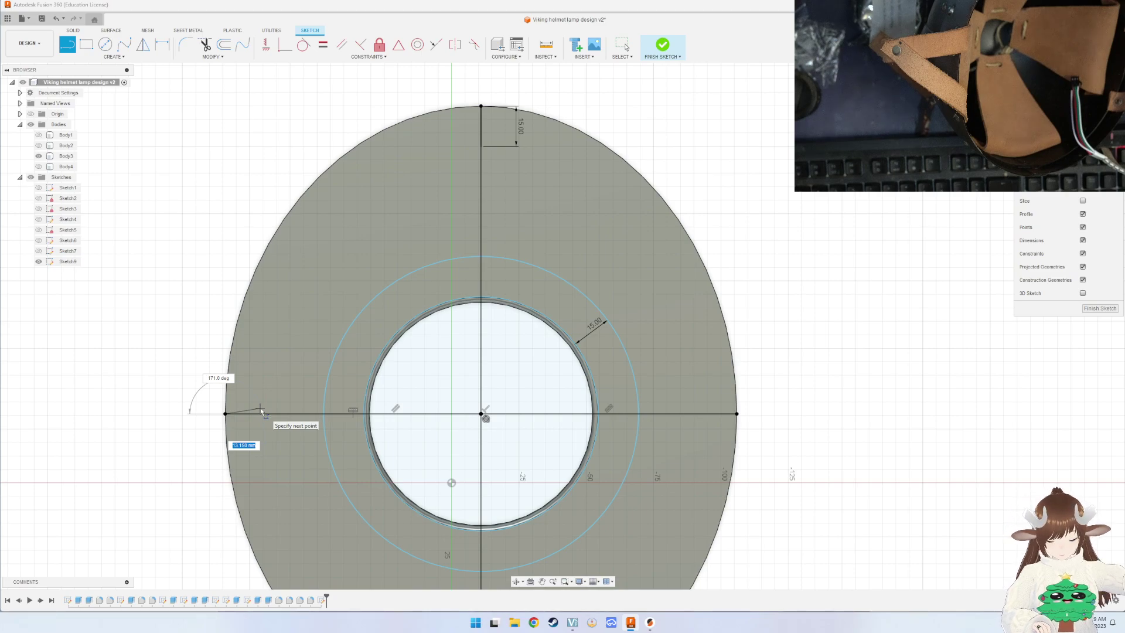
type("15")
key("Tab")
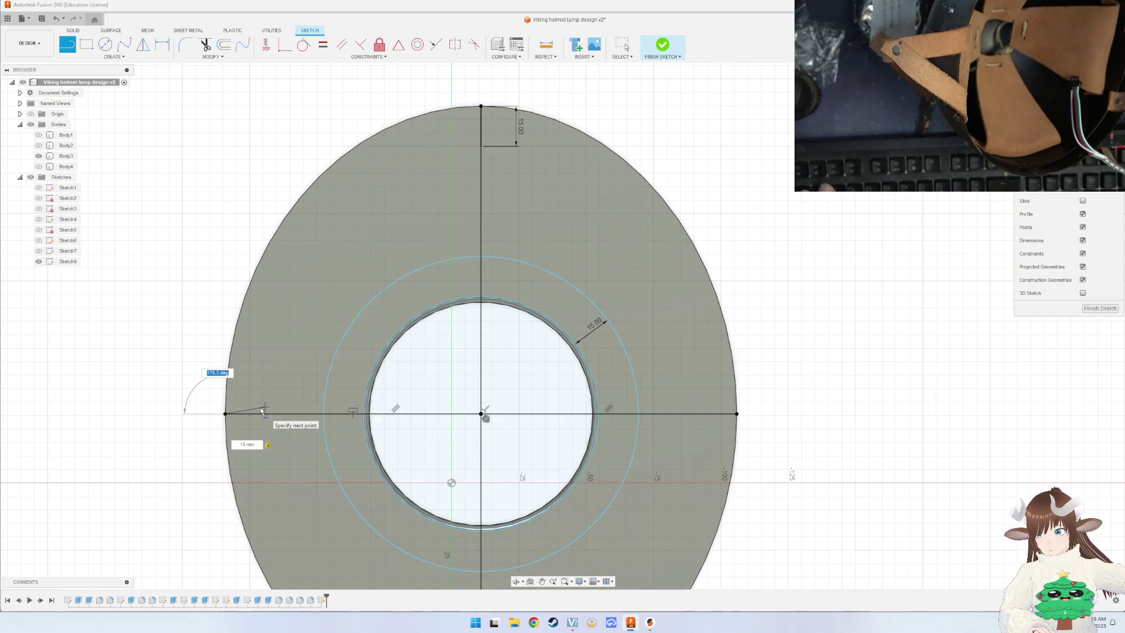
type("80")
key("Tab")
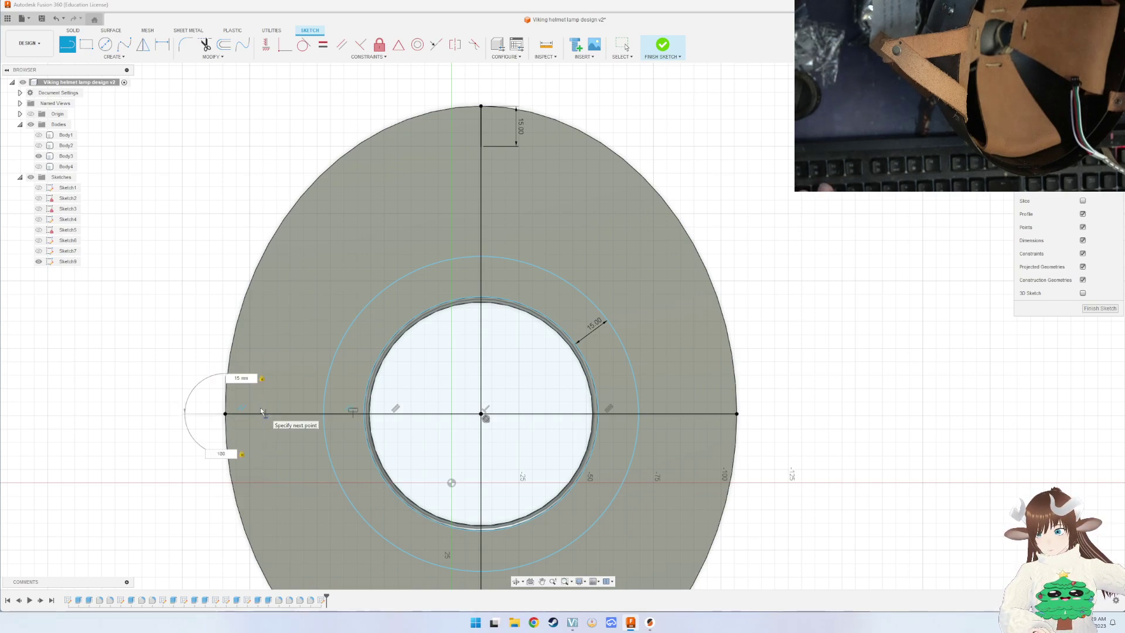
key("Return")
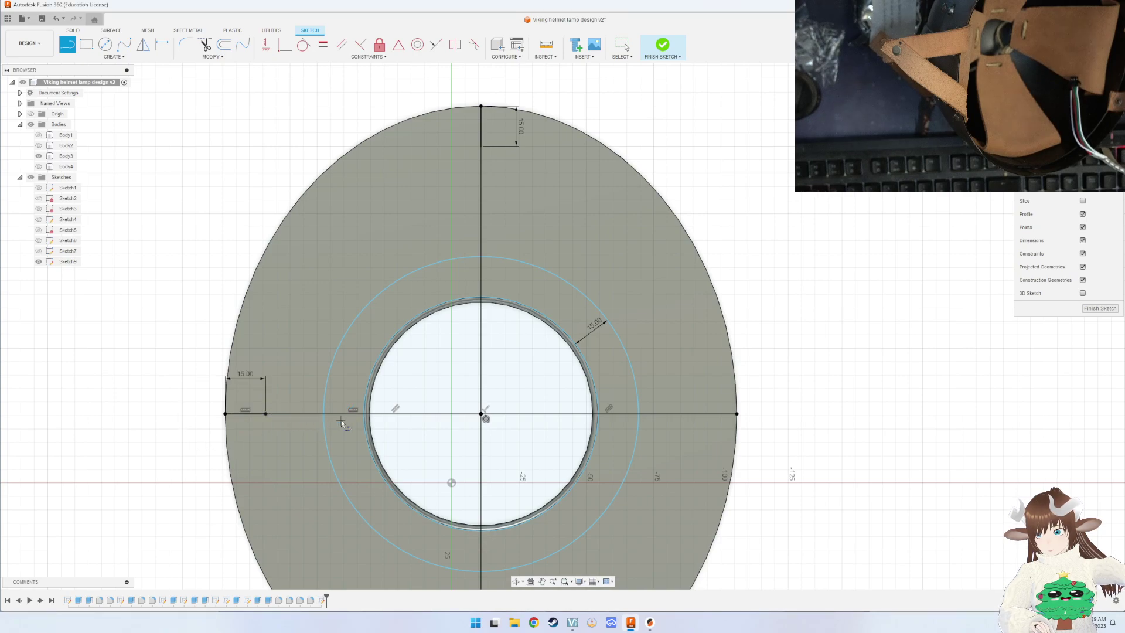
middle_click_drag(649, 378, 609, 269)
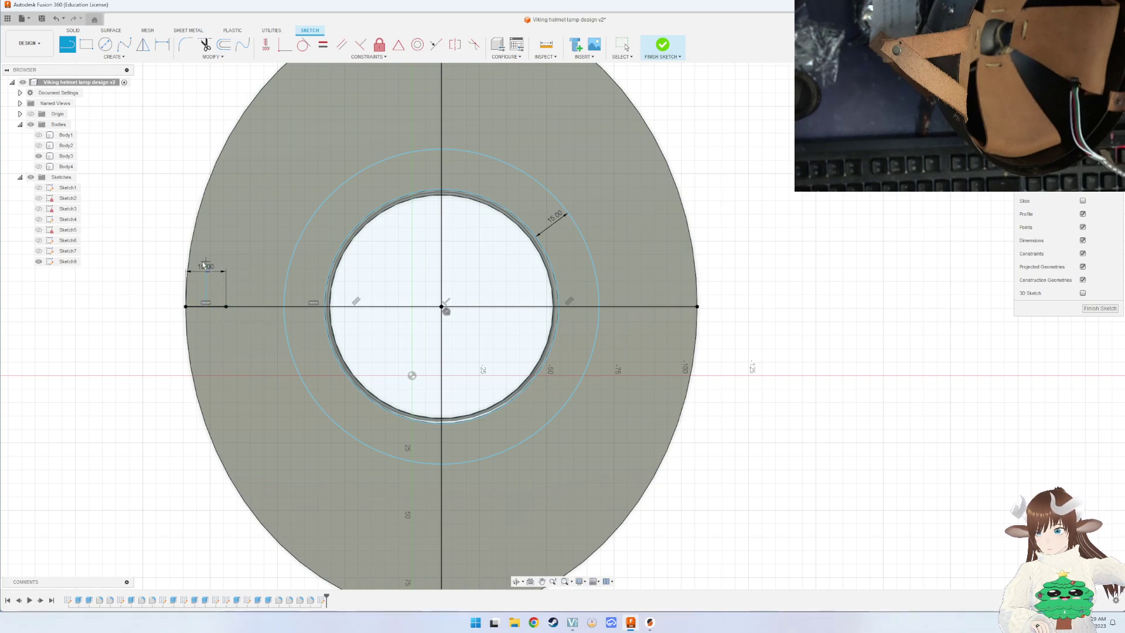
key("Escape")
mouse_move(206, 266)
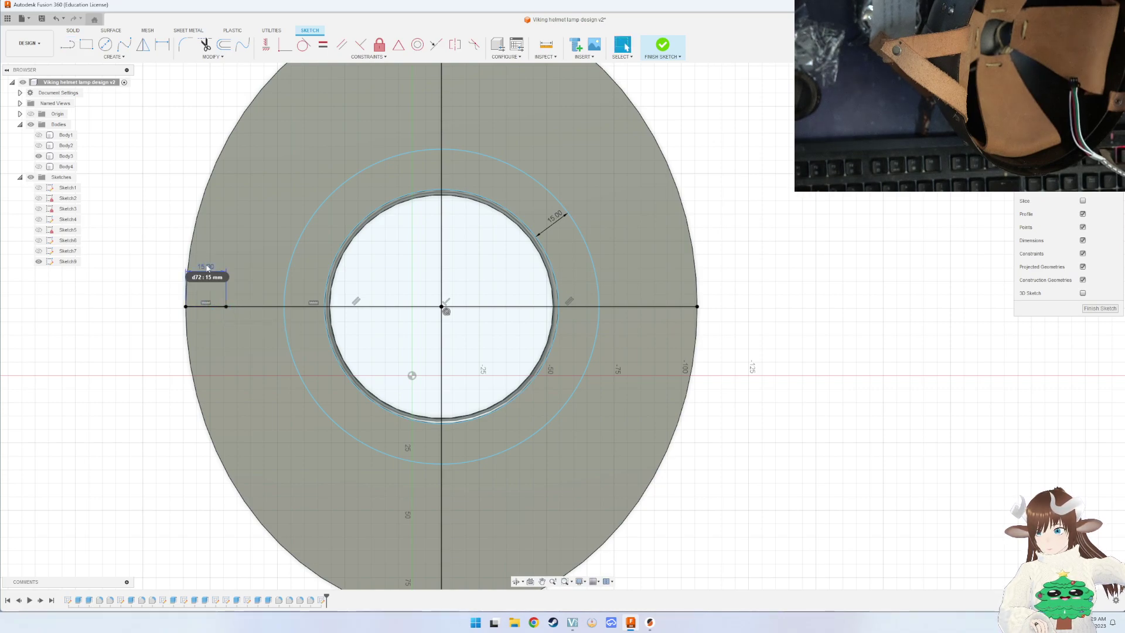
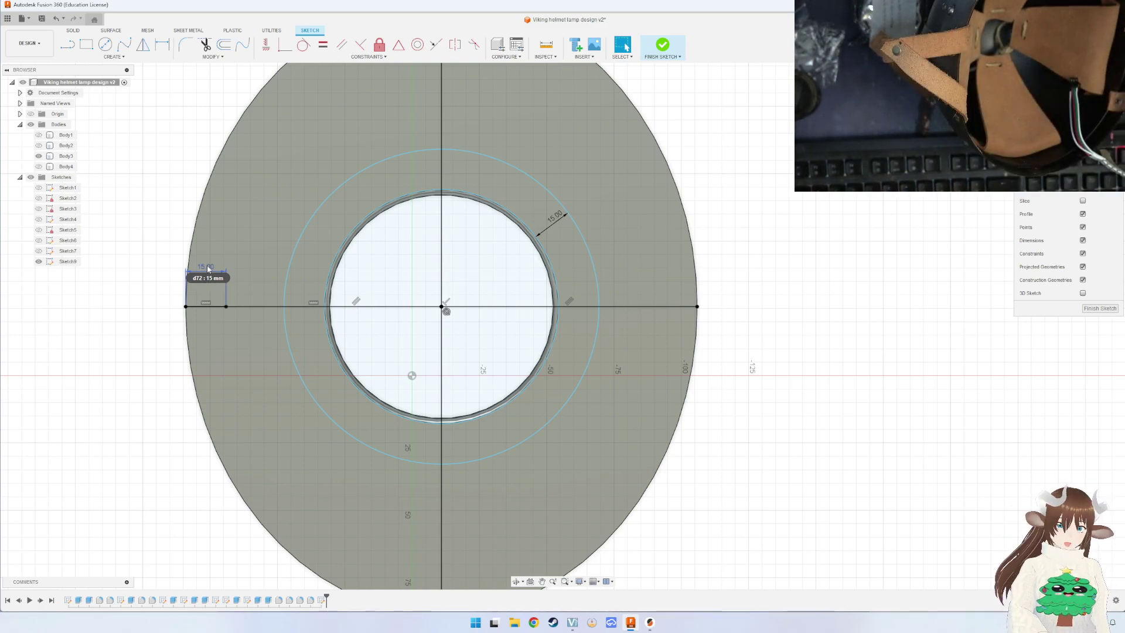
Draw 15 mm lines inward from the oval's right point (horizontal) and bottom point (vertical).
key("l")
left_click(697, 306)
type("15")
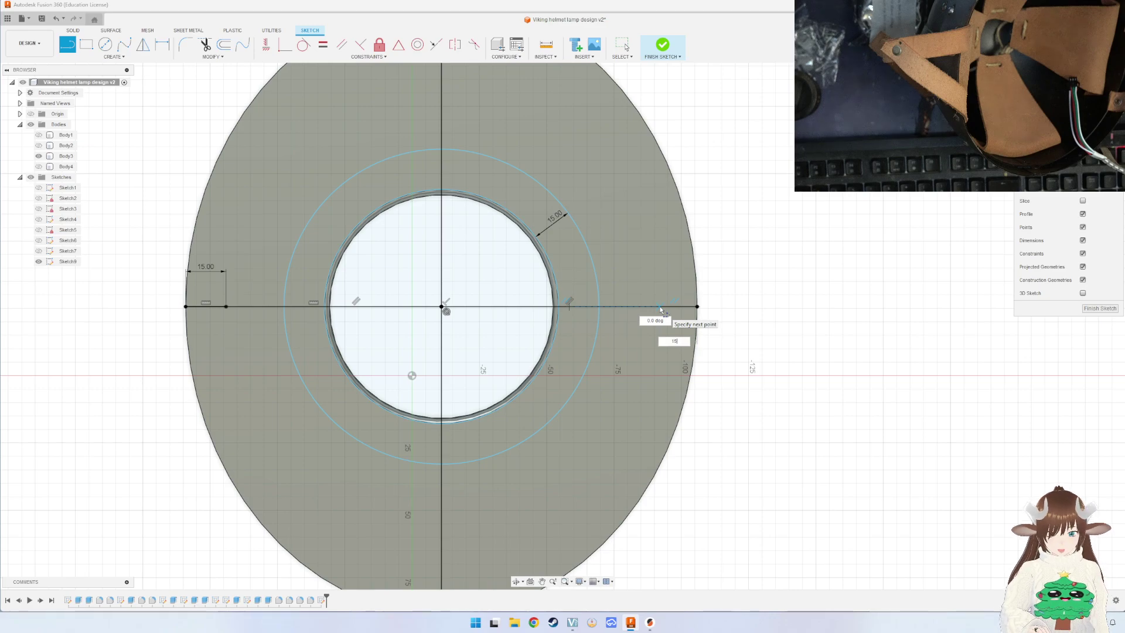
key("Return")
key("Escape")
middle_click_drag(477, 573, 477, 473)
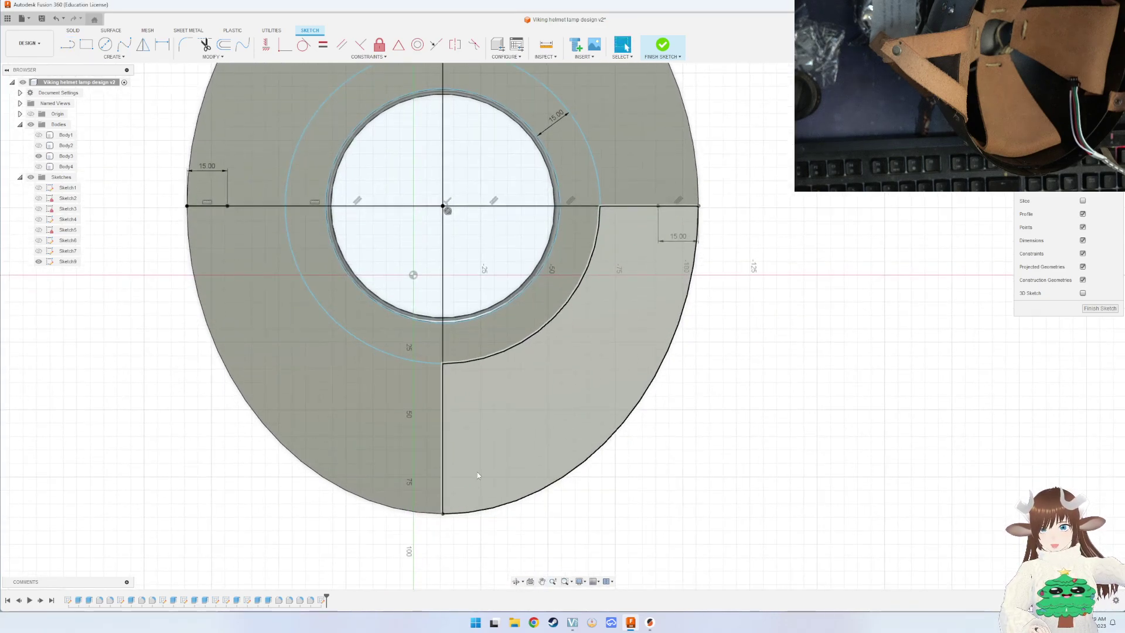
key("l")
left_click(442, 514)
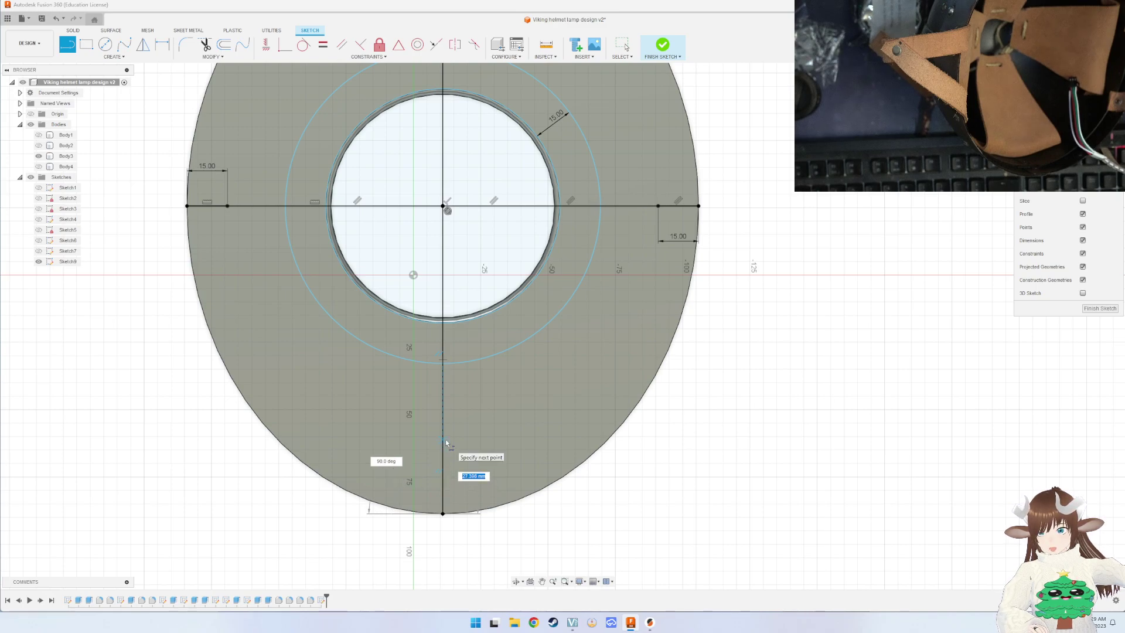
key("Return")
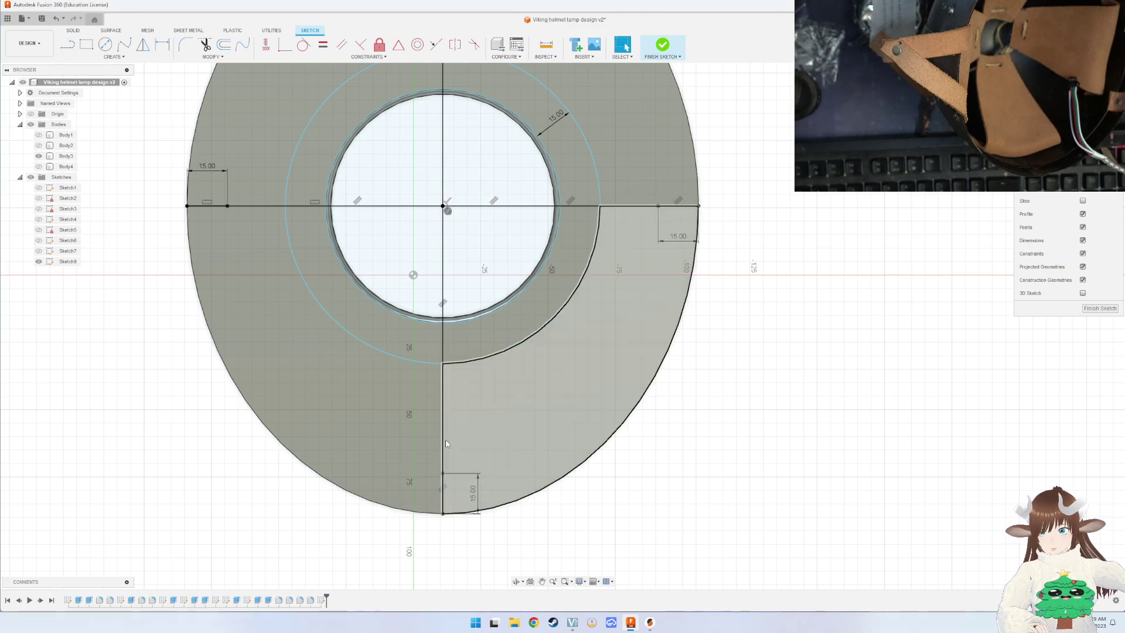
key("Escape")
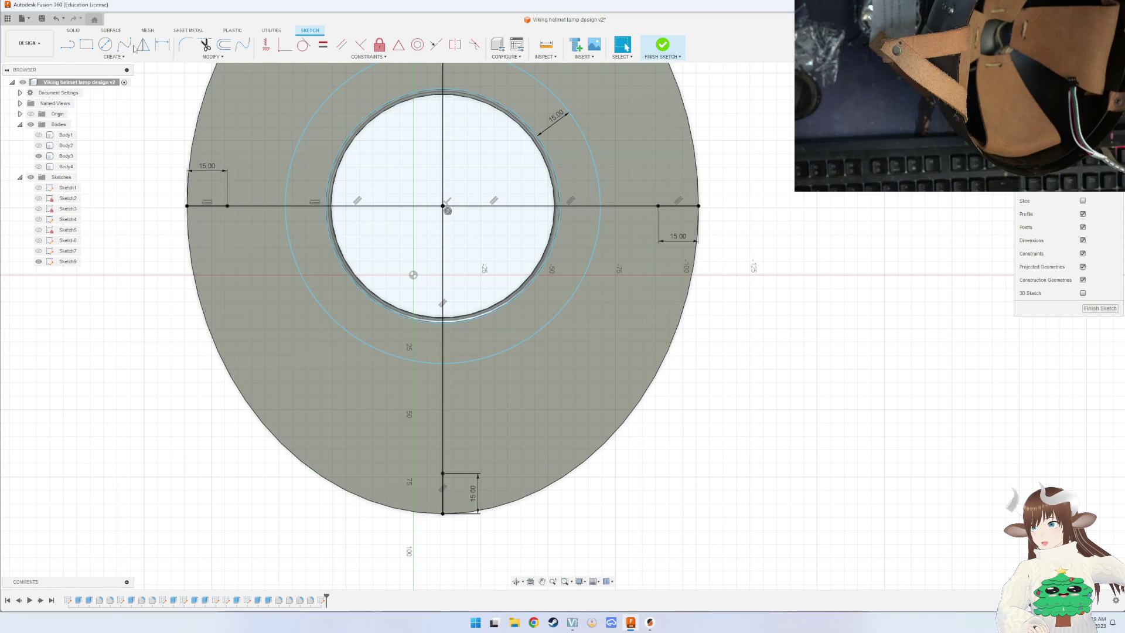
left_click(124, 44)
middle_click_drag(410, 147, 437, 310)
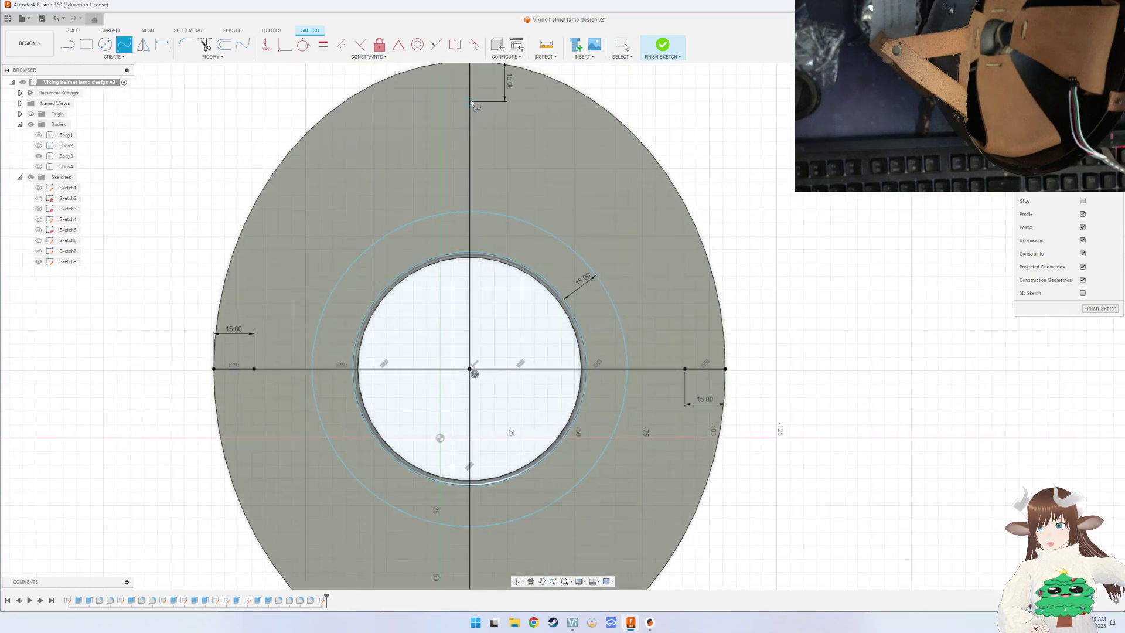
Draw a closed fit-point spline through the left, bottom, right and top 15 mm offset points.
left_click(253, 369)
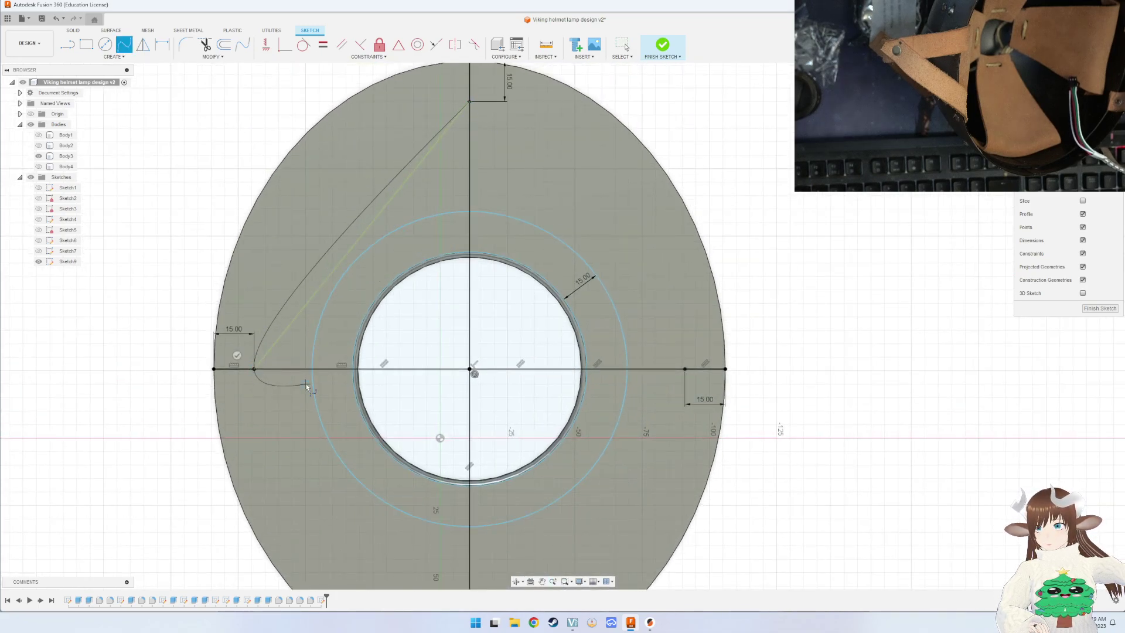
middle_click_drag(300, 384, 288, 225)
left_click(458, 476)
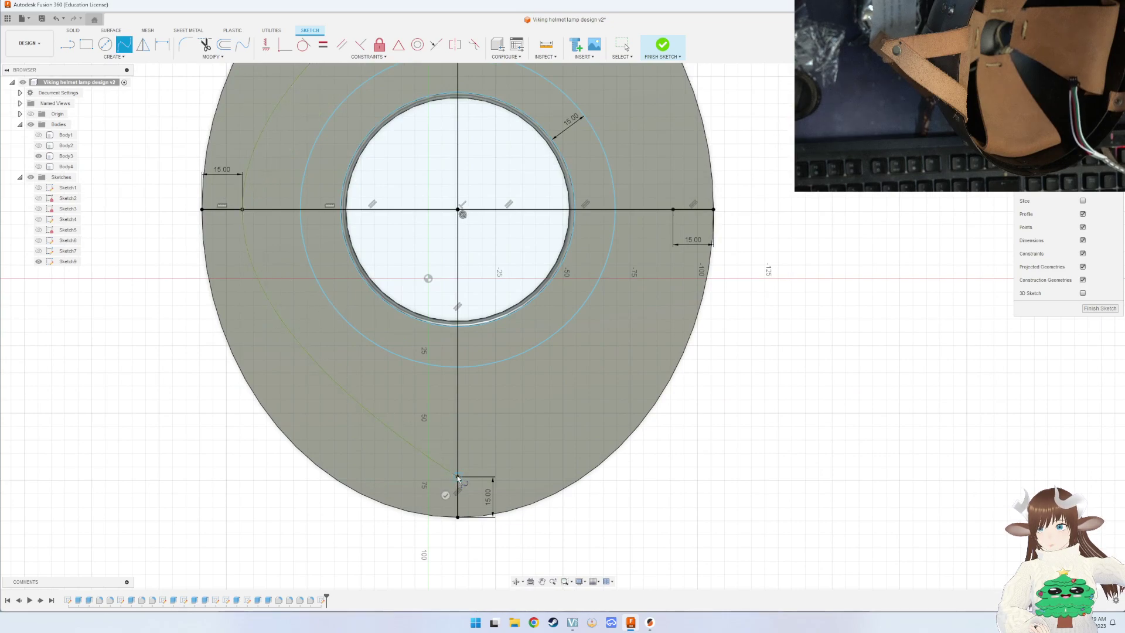
left_click(672, 209)
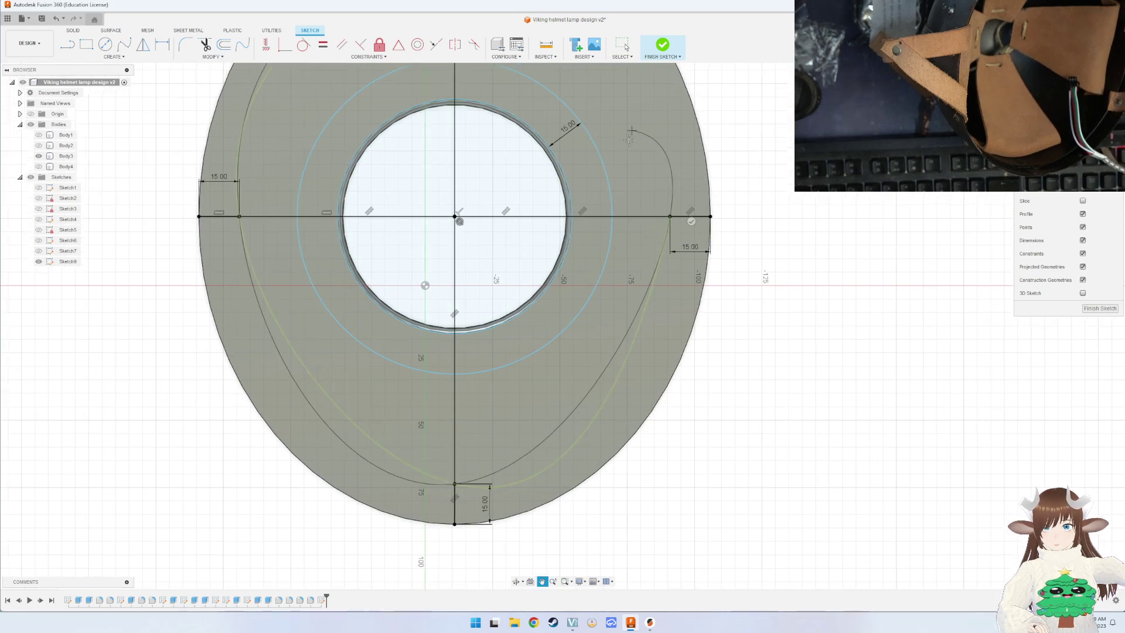
middle_click_drag(668, 194, 661, 387)
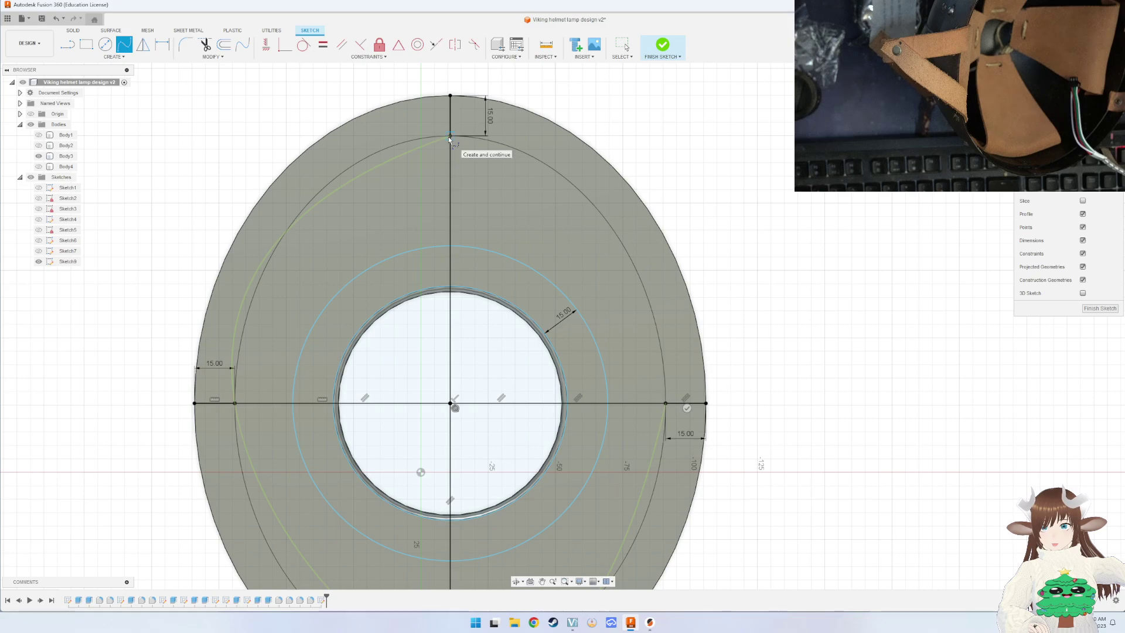
left_click(452, 137)
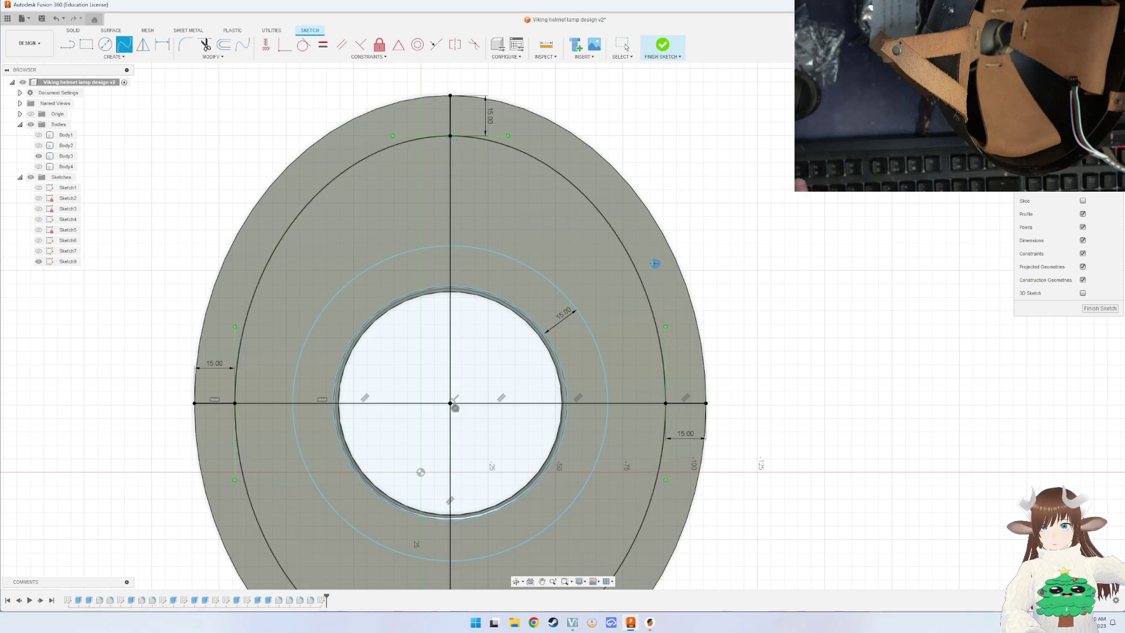
key("Escape")
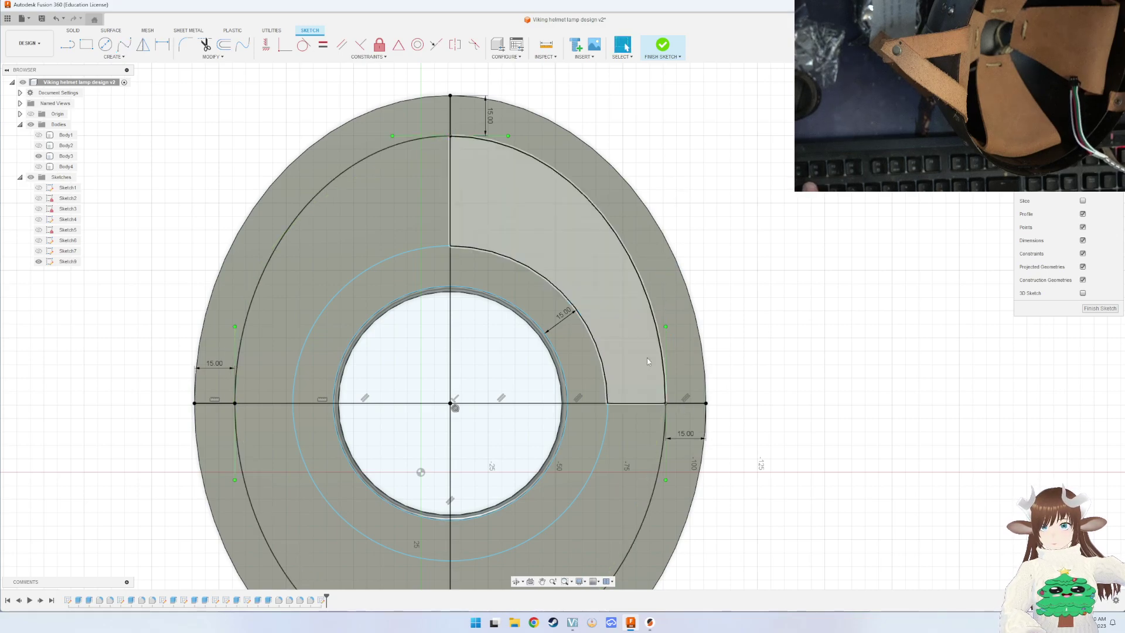
mouse_move(586, 328)
middle_mouse_down("shift")
mouse_move(736, 456)
mouse_move(431, 291)
middle_mouse_up("shift")
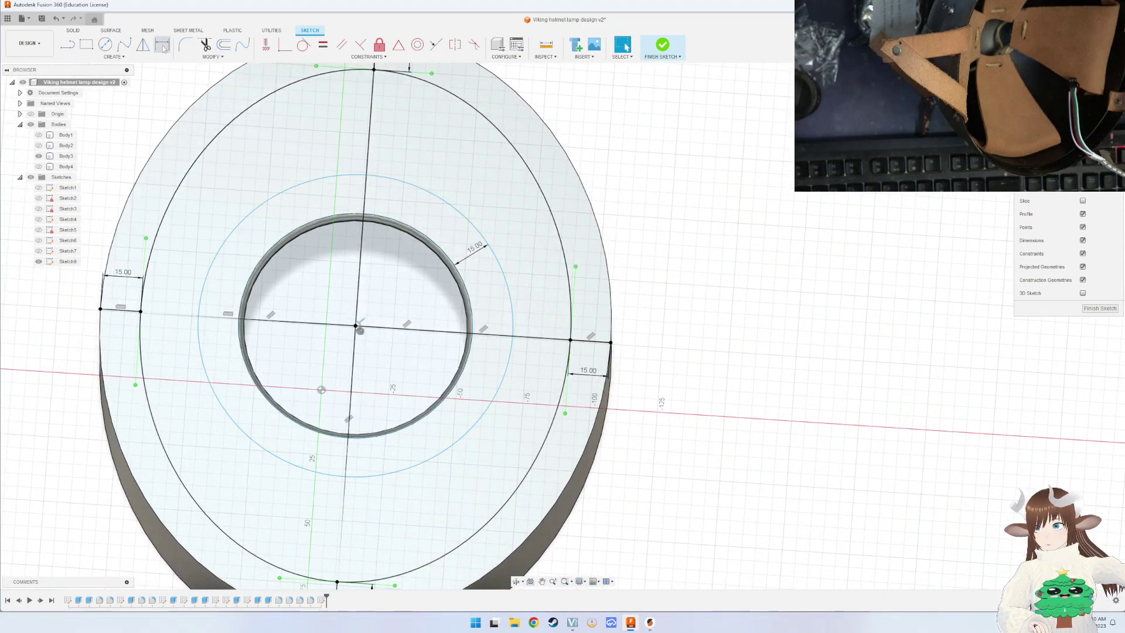
Draw a 15 mm-wide two-point rectangle from the ring's top point down to its bottom.
key("r")
middle_click_drag(394, 106, 394, 178)
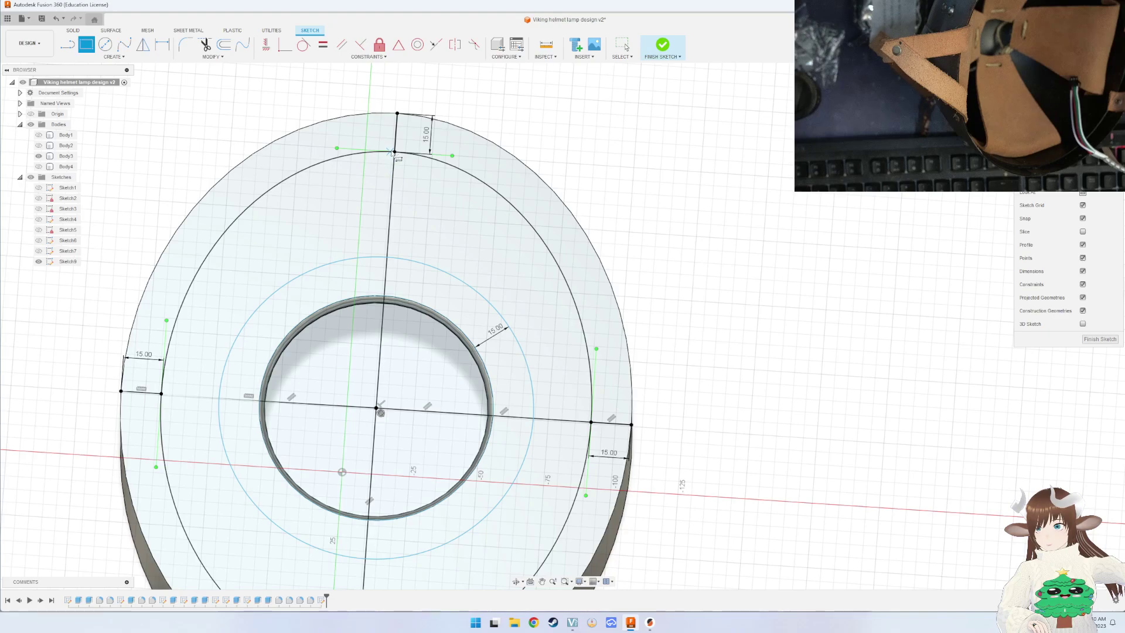
left_click(397, 113)
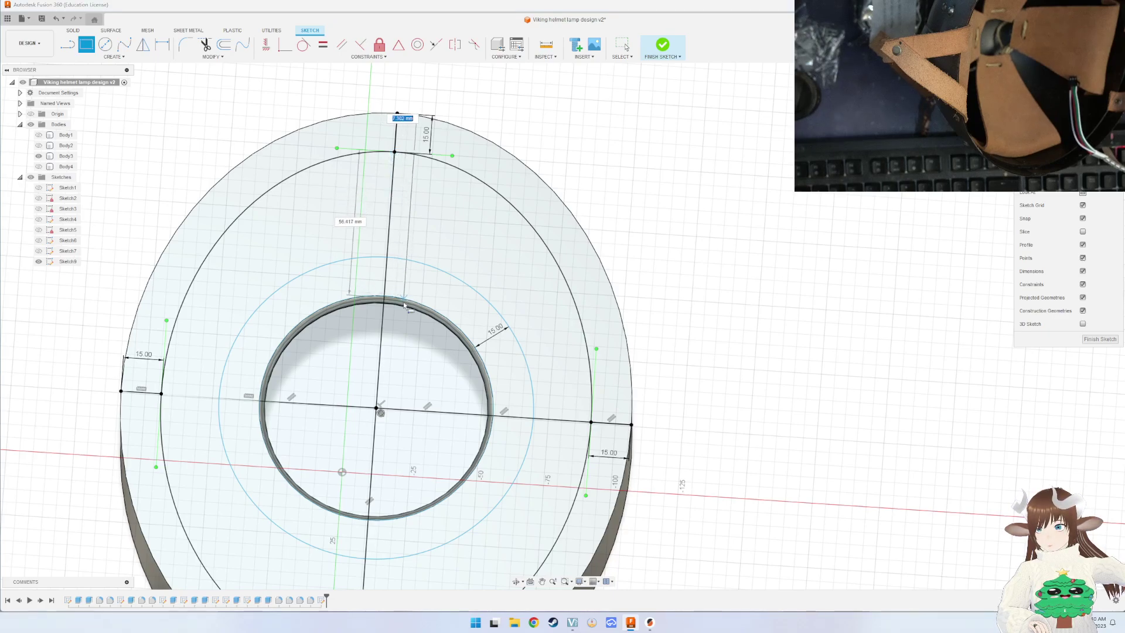
middle_click_drag(403, 390, 401, 245)
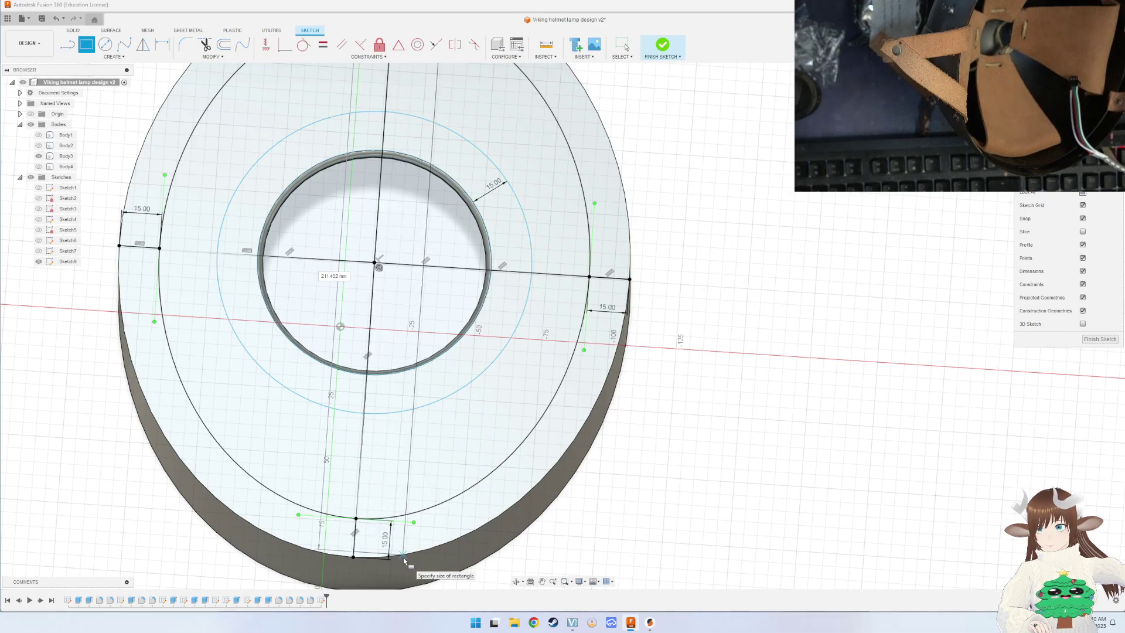
scroll(403, 557, "down", 2)
scroll(403, 540, "up", 1)
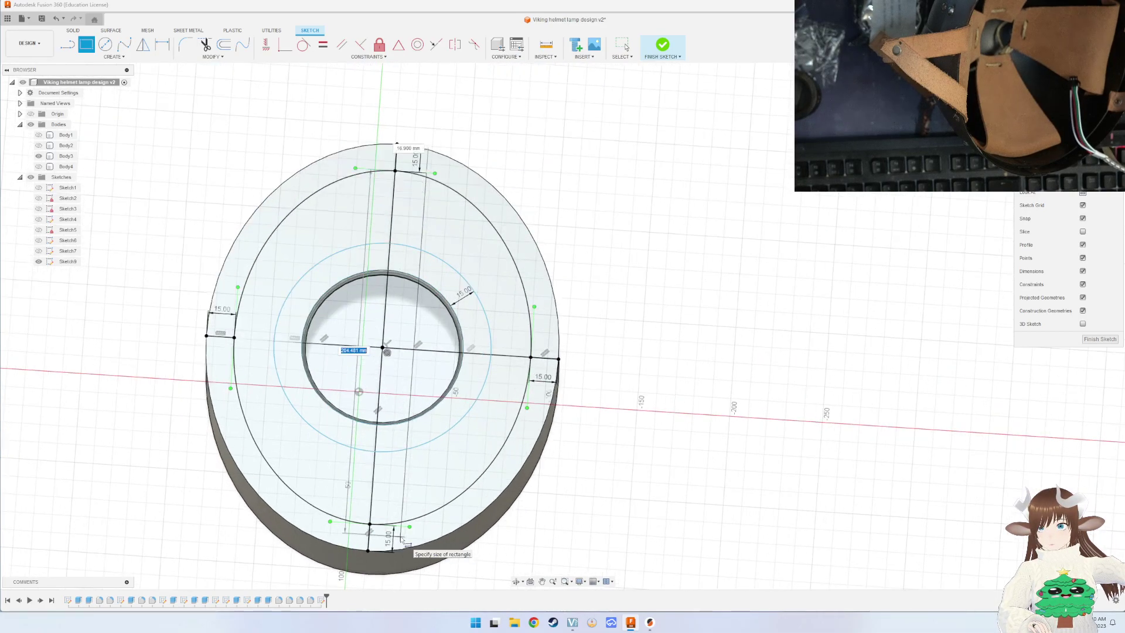
key("Tab")
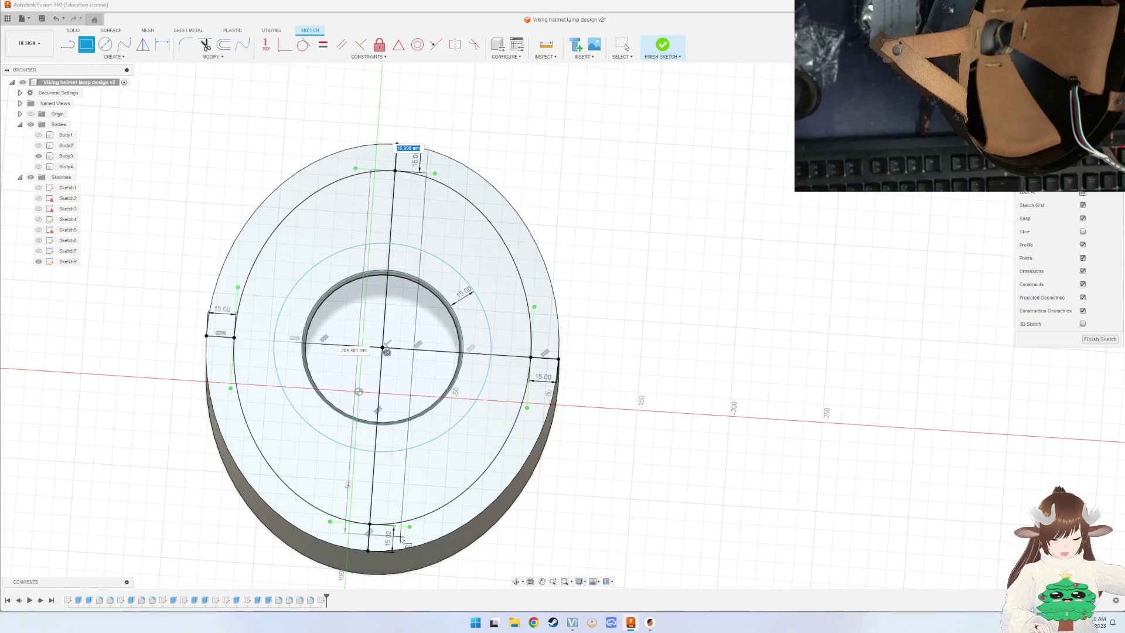
type("5")
key("Tab")
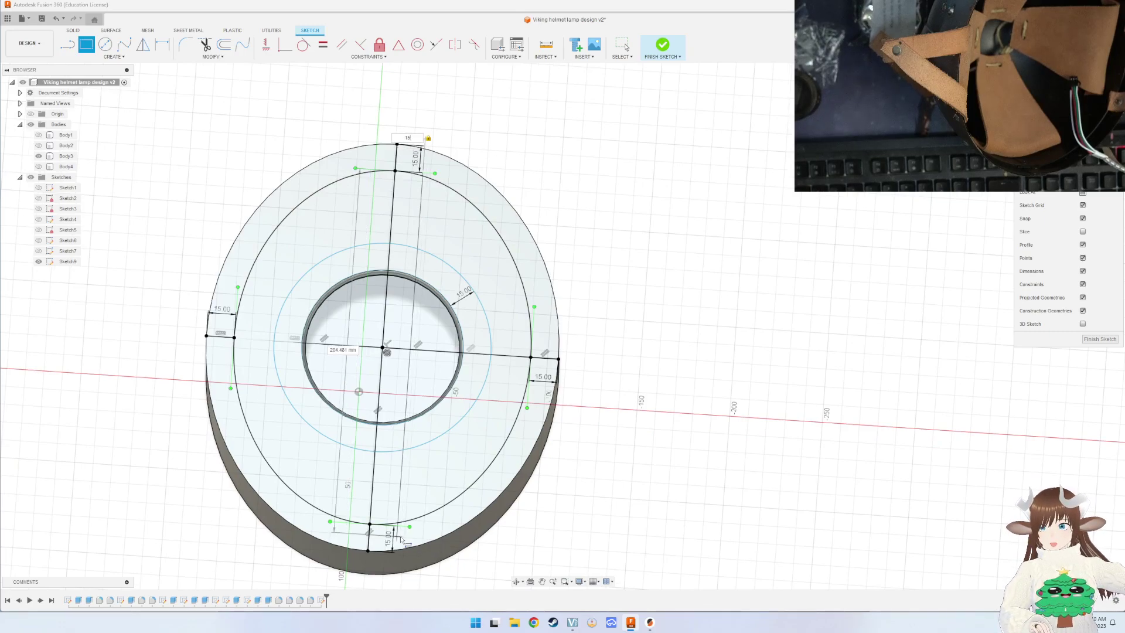
key("Return")
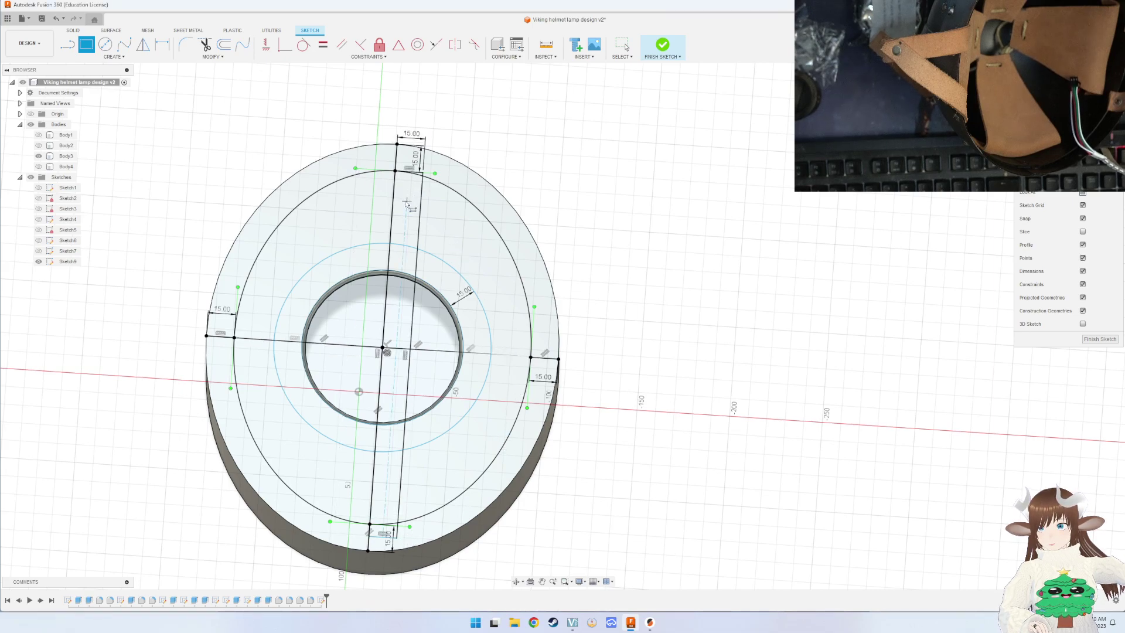
scroll(404, 204, "up", 5)
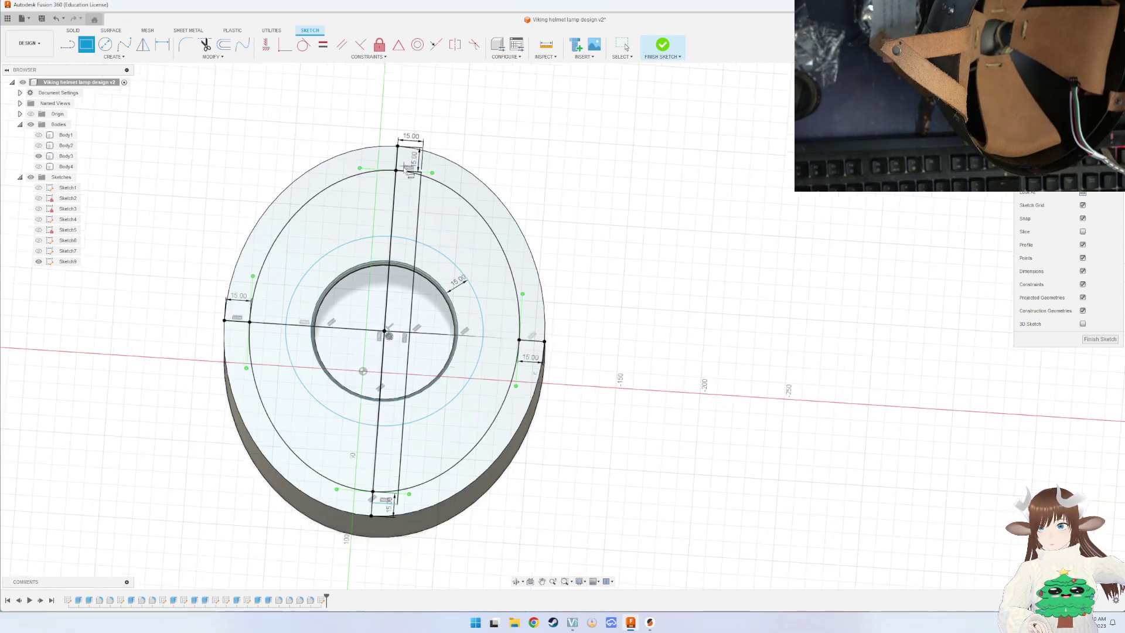
scroll(404, 182, "down", 5)
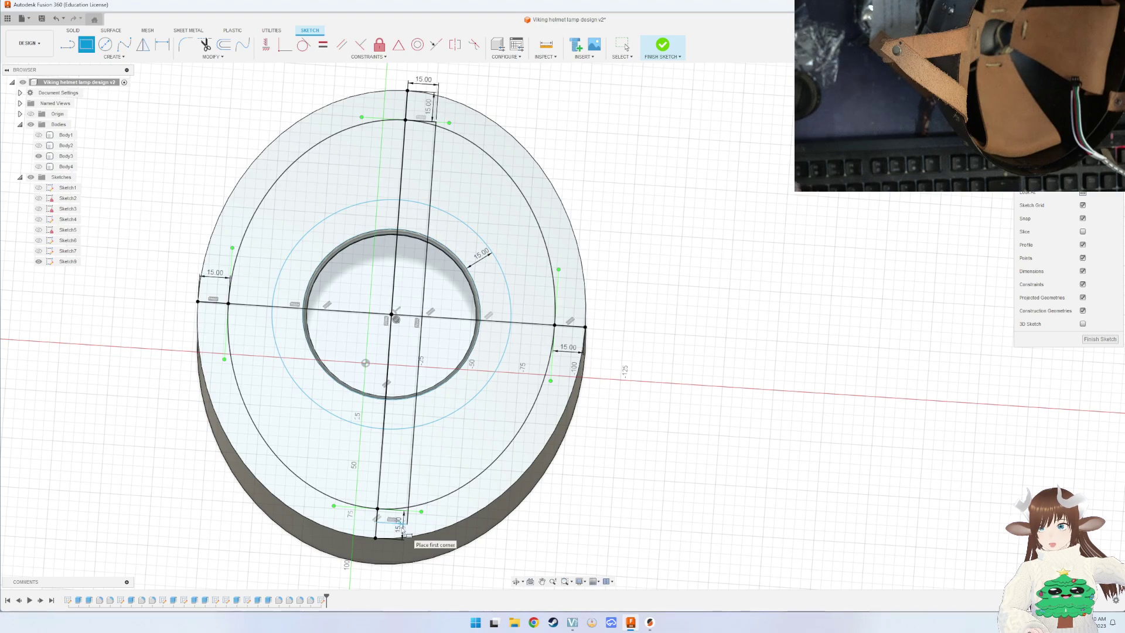
key("Escape")
Change the rectangle's bottom and top 15.00 dimensions to 7.5.
double_click(399, 523)
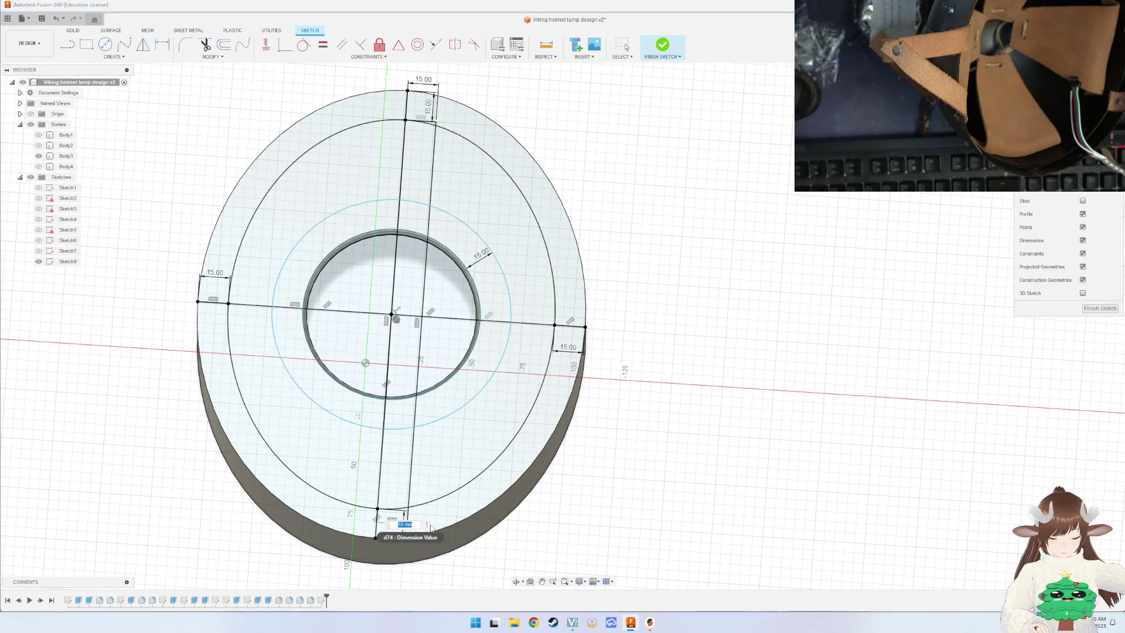
type("7.5")
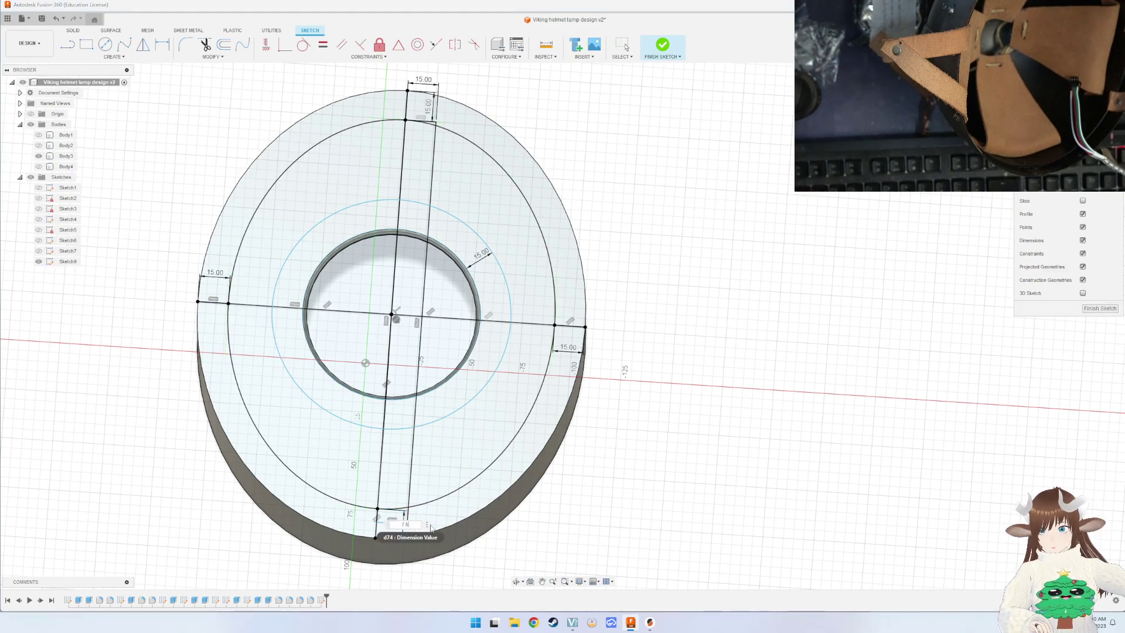
key("Return")
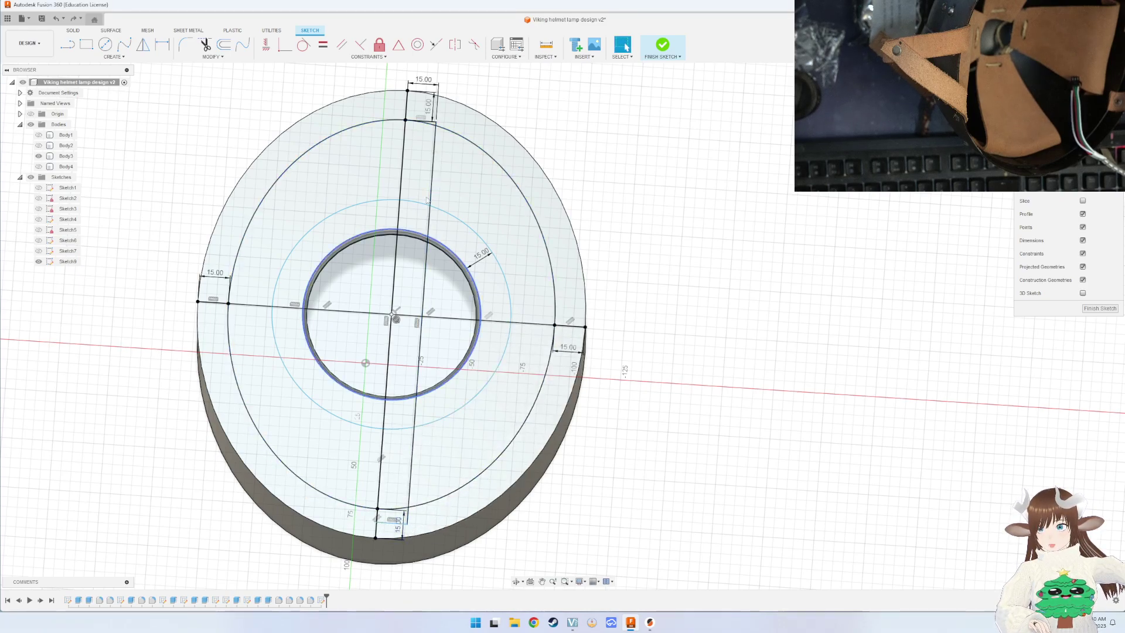
double_click(428, 82)
type("7.5")
key("Return")
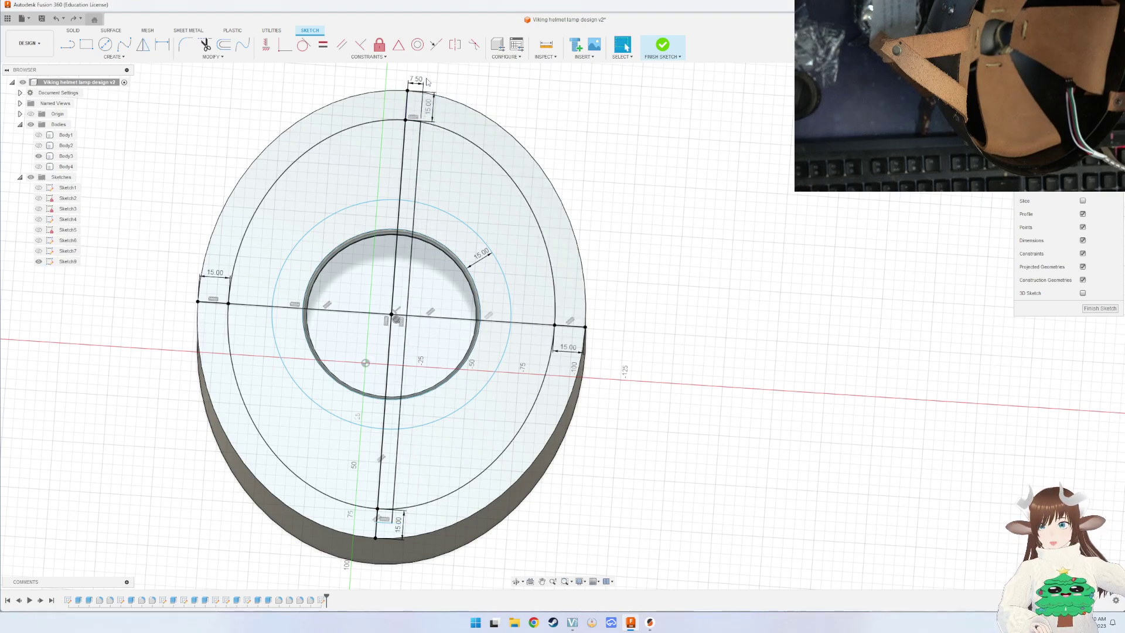
Draw a 7.5 mm-wide vertical rectangle from the top sketch point down across the ring.
scroll(433, 170, "down", 3)
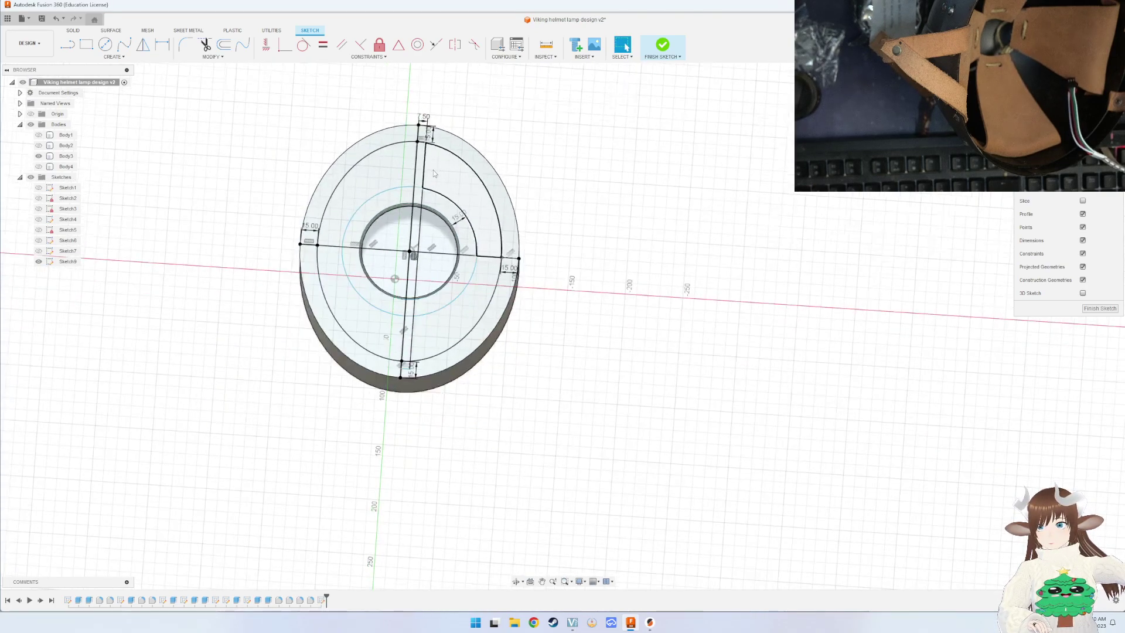
scroll(434, 169, "up", 4)
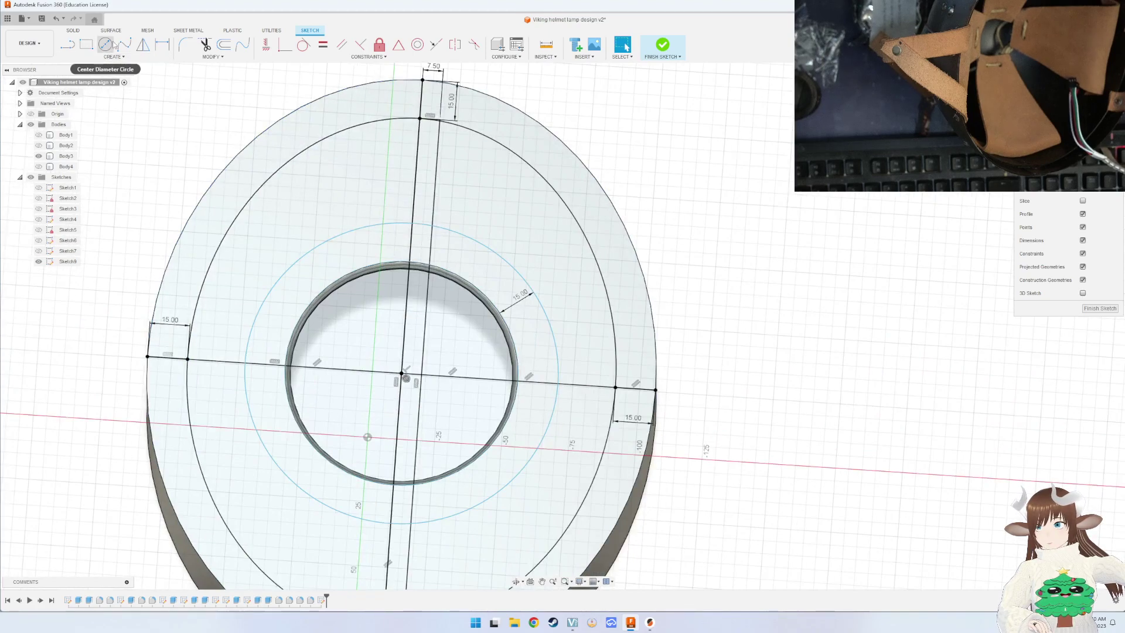
left_click(86, 44)
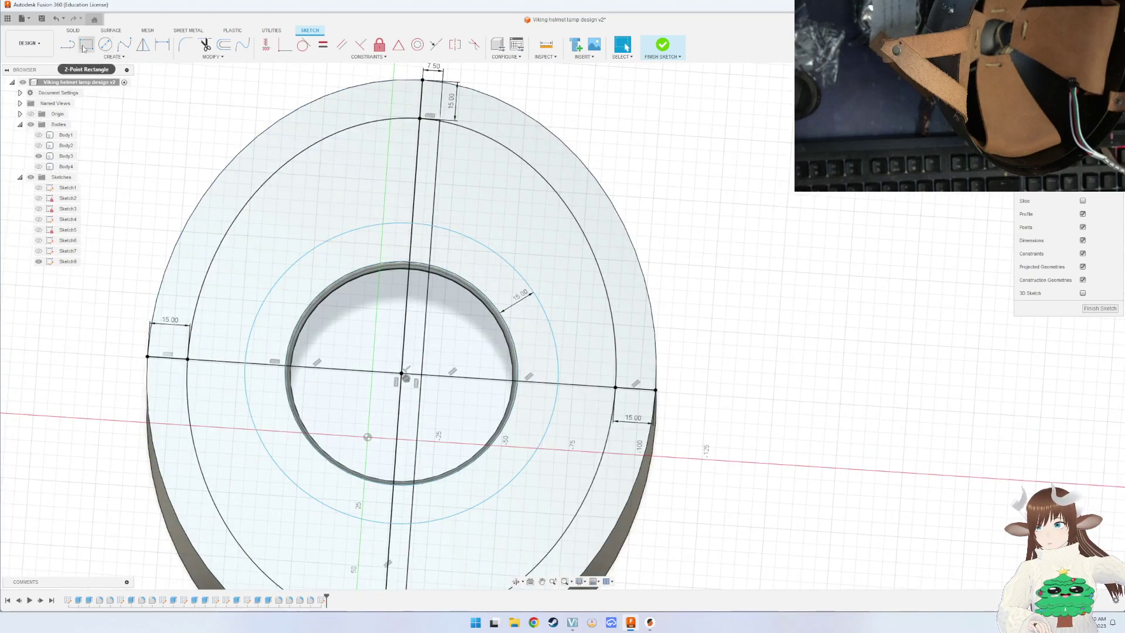
left_click(423, 81)
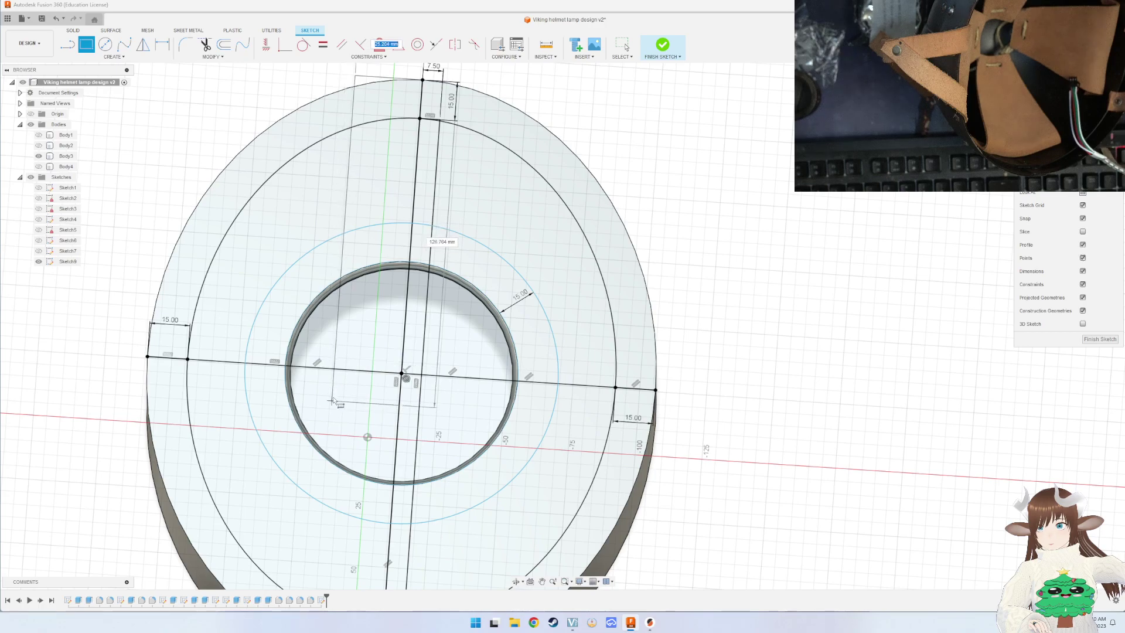
type("7.5")
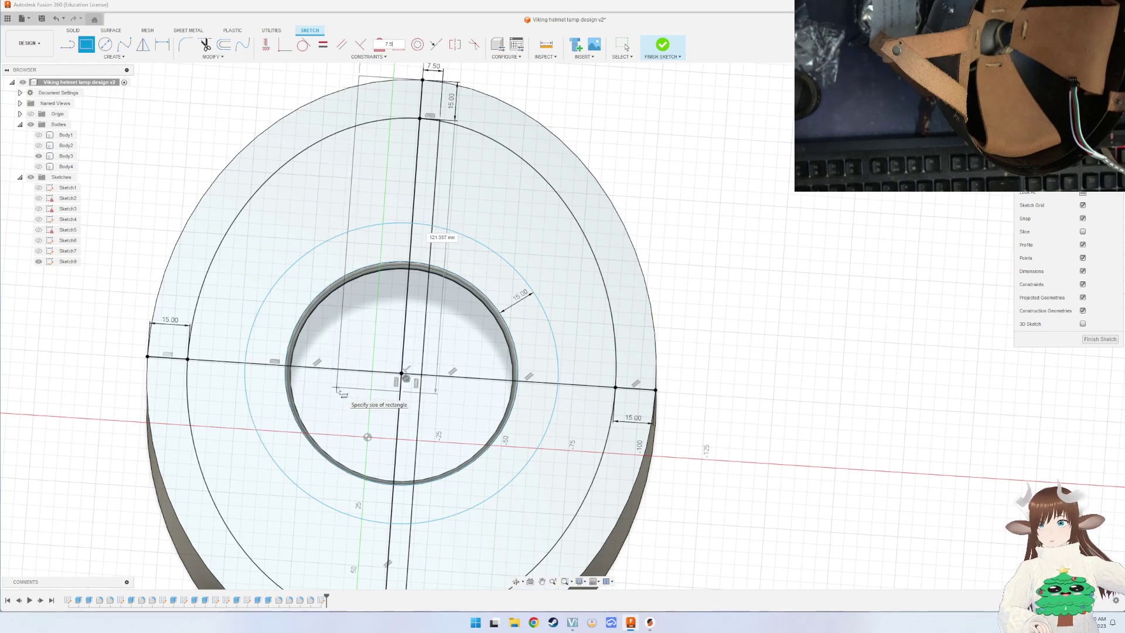
middle_click_drag(384, 542, 429, 364)
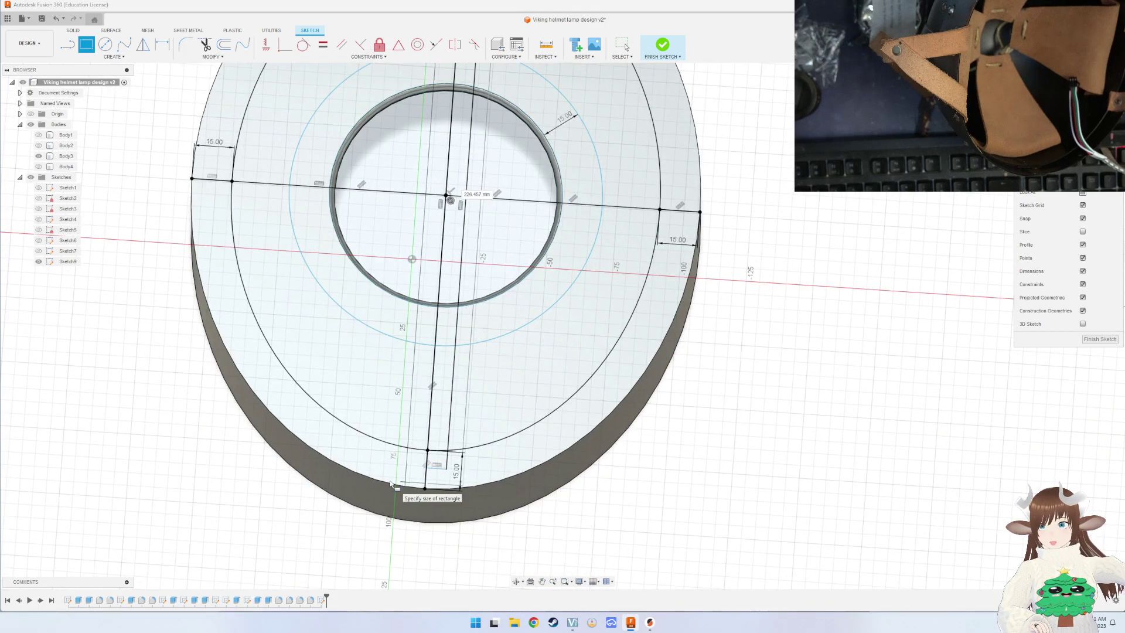
key("Return")
middle_click_drag(267, 165, 375, 384)
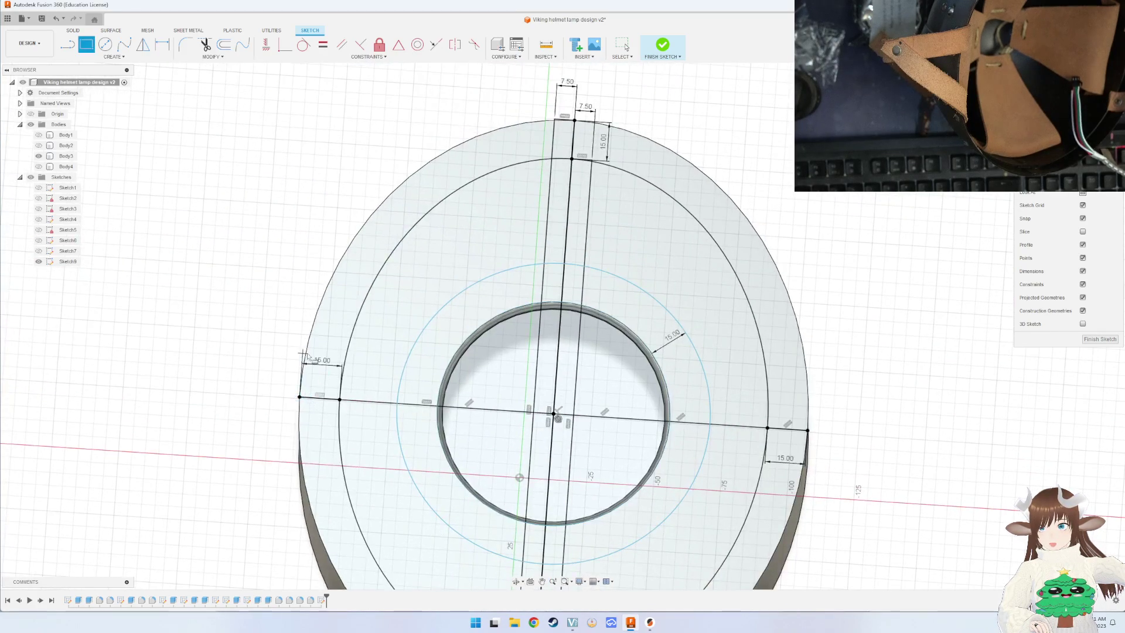
Draw two 7.5 mm horizontal strips across the ring, one on each side of the centre line.
left_click(299, 396)
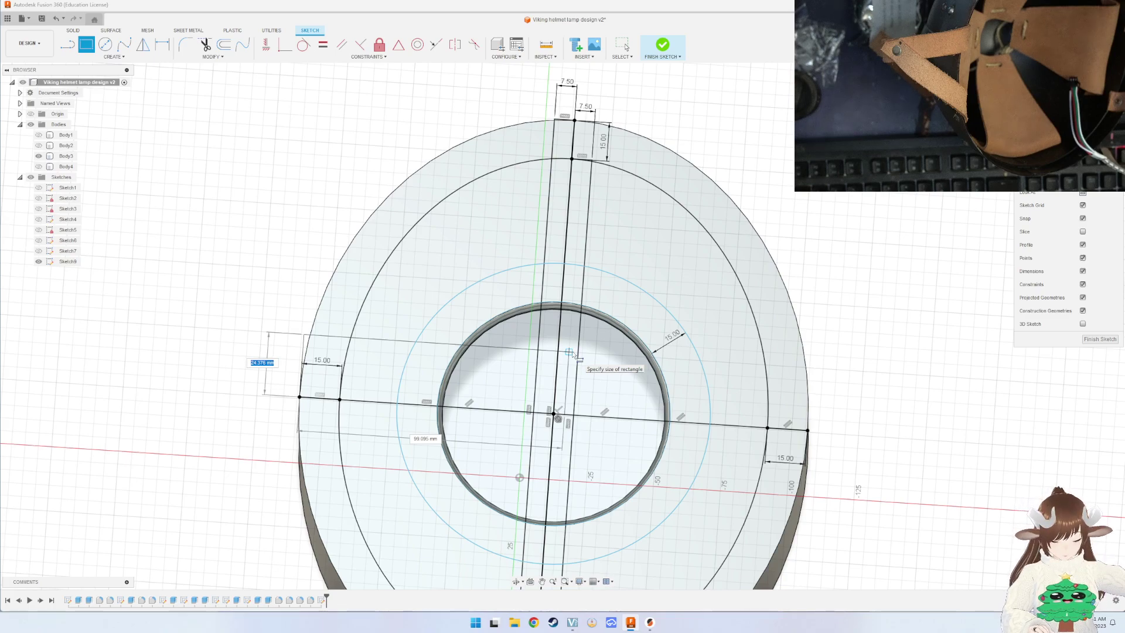
type("7.5")
key("Tab")
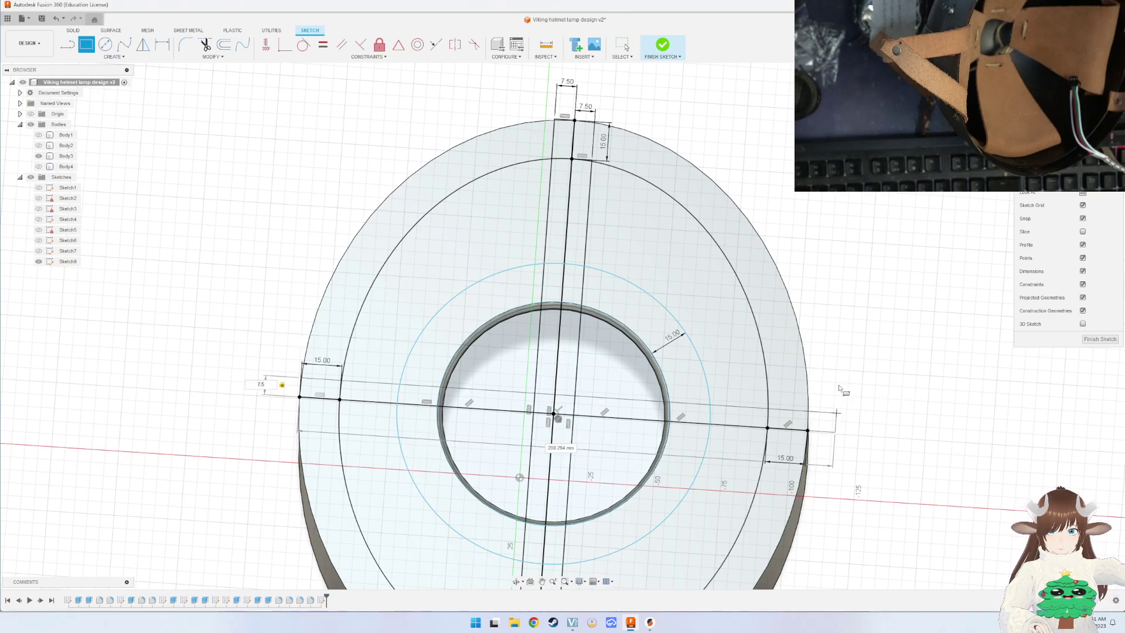
left_click(839, 389)
left_click(299, 397)
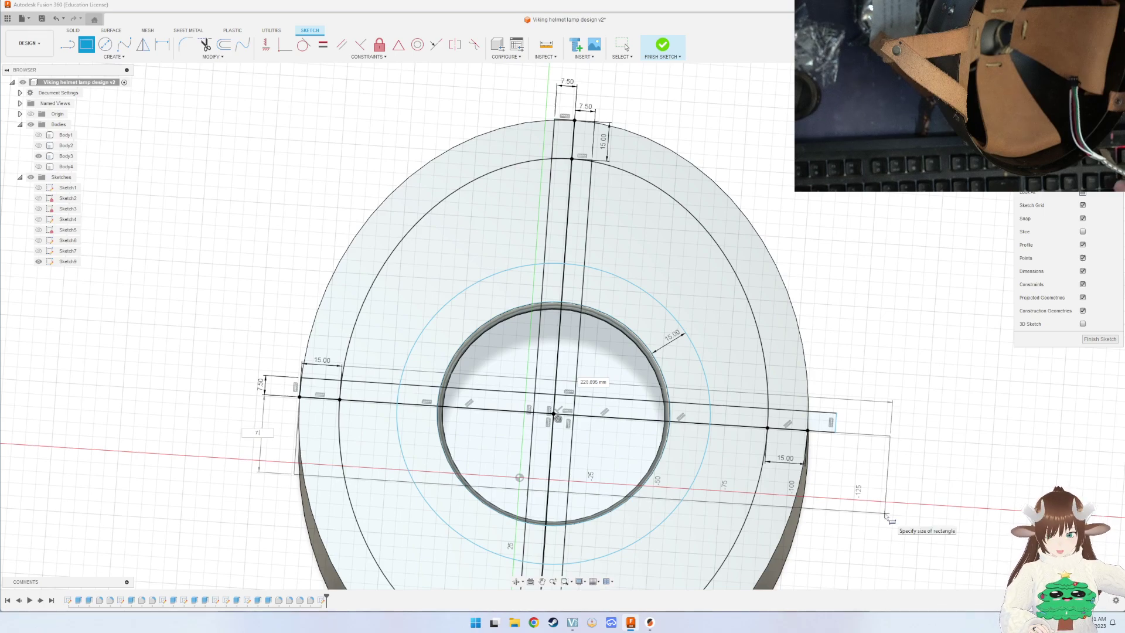
type("7.5")
key("Tab")
key("Tab")
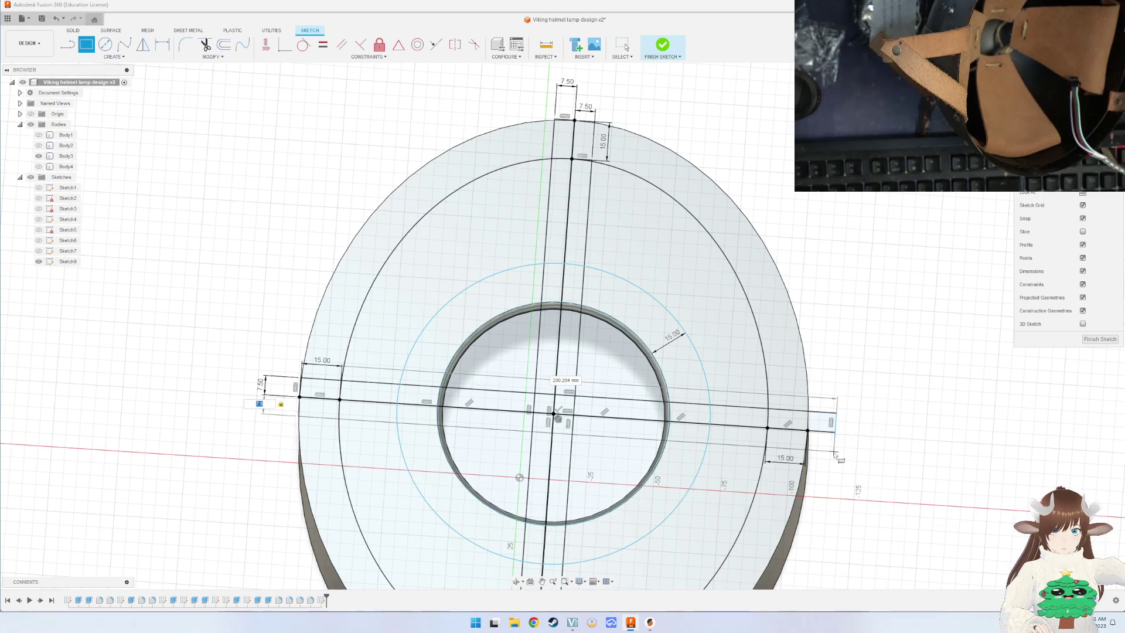
left_click(836, 452)
middle_click_drag(760, 539, 1035, 402, "shift")
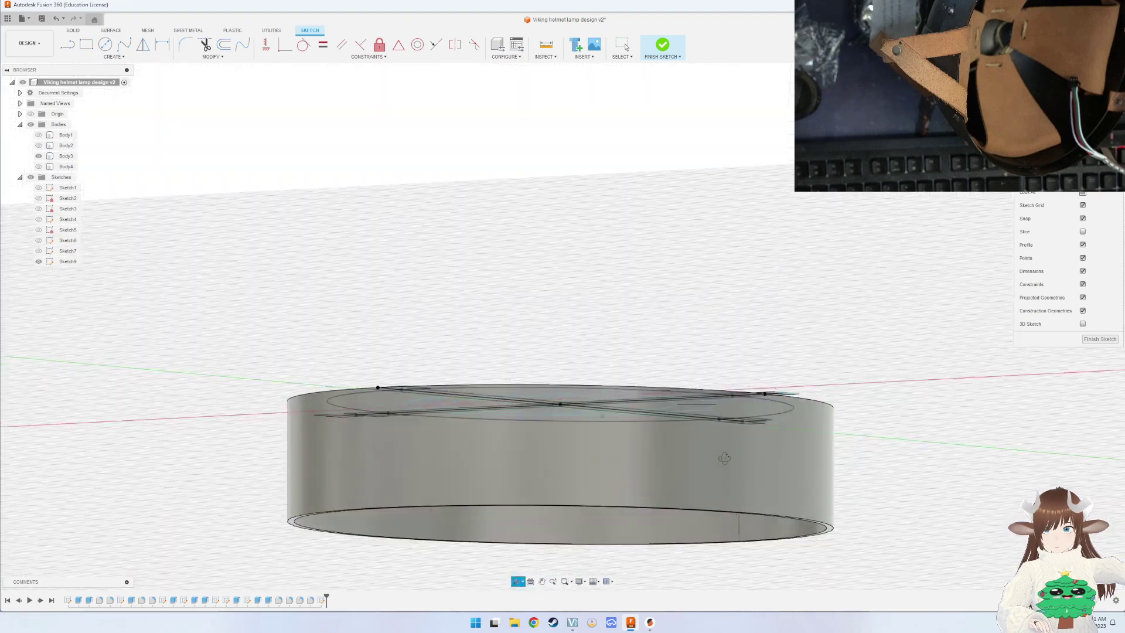
Finish the sketch and extrude the four quarter-ring profiles as a -10 mm cut.
left_click(1093, 343)
left_click(385, 439)
key("e")
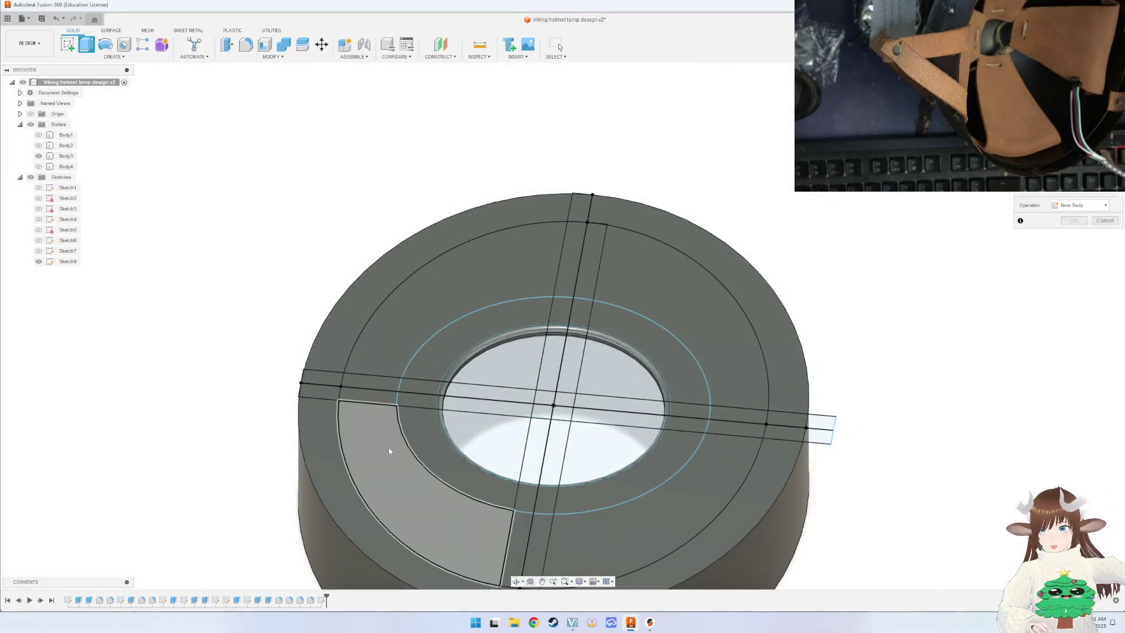
left_click(388, 451)
left_click(452, 289)
left_click(678, 319)
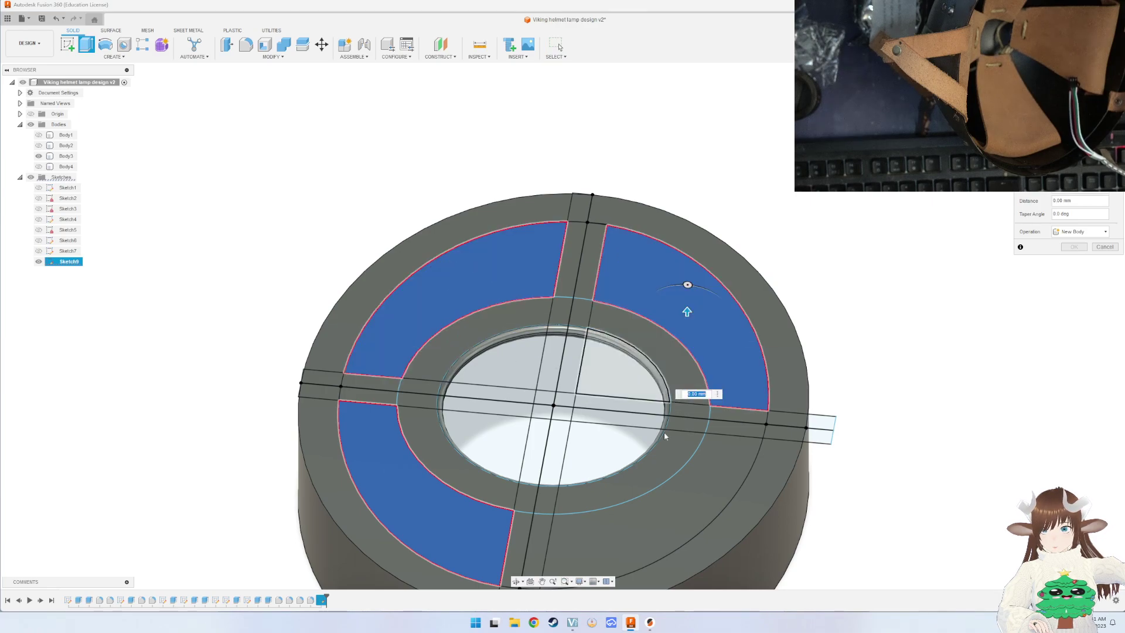
left_click(672, 501)
middle_click_drag(648, 477, 688, 451, "shift")
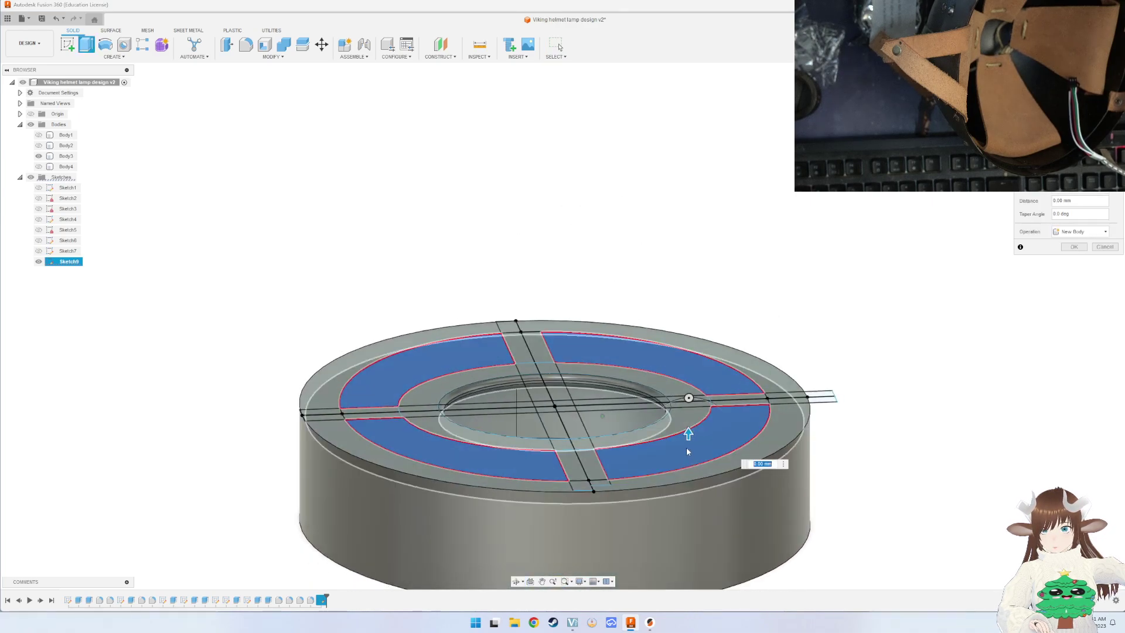
left_click_drag(689, 433, 689, 461)
key("Return")
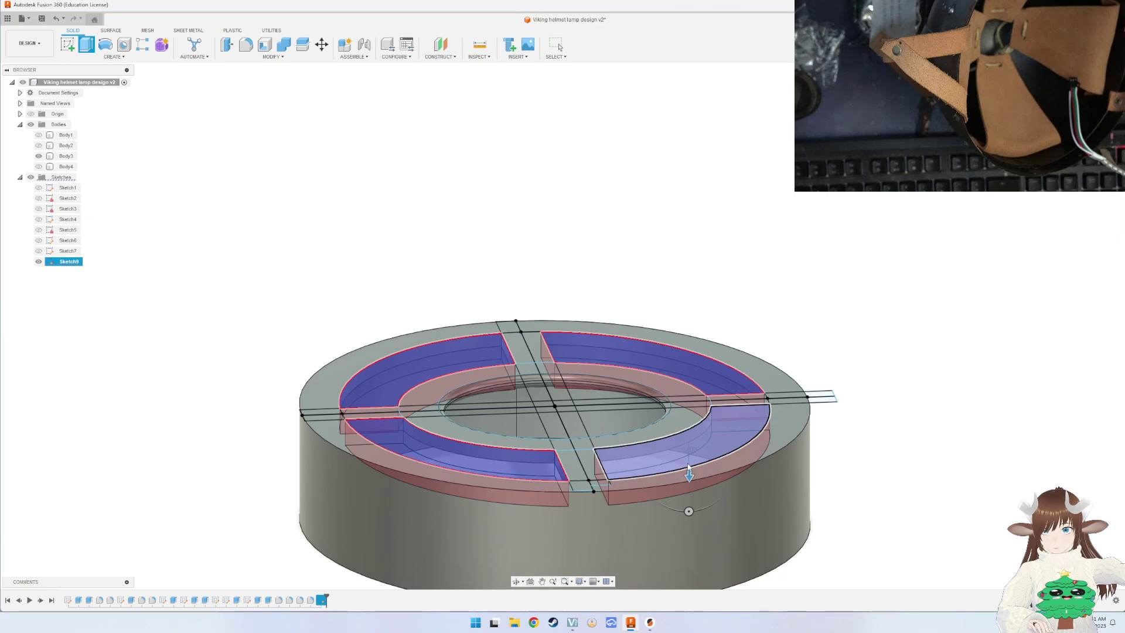
mouse_move(722, 440)
middle_mouse_down("shift")
mouse_move(687, 484)
mouse_move(665, 433)
mouse_move(669, 373)
mouse_move(629, 431)
mouse_move(502, 459)
mouse_move(525, 387)
mouse_move(463, 448)
middle_mouse_up("shift")
mouse_move(588, 463)
middle_mouse_down("shift")
mouse_move(496, 443)
mouse_move(558, 455)
middle_mouse_up("shift")
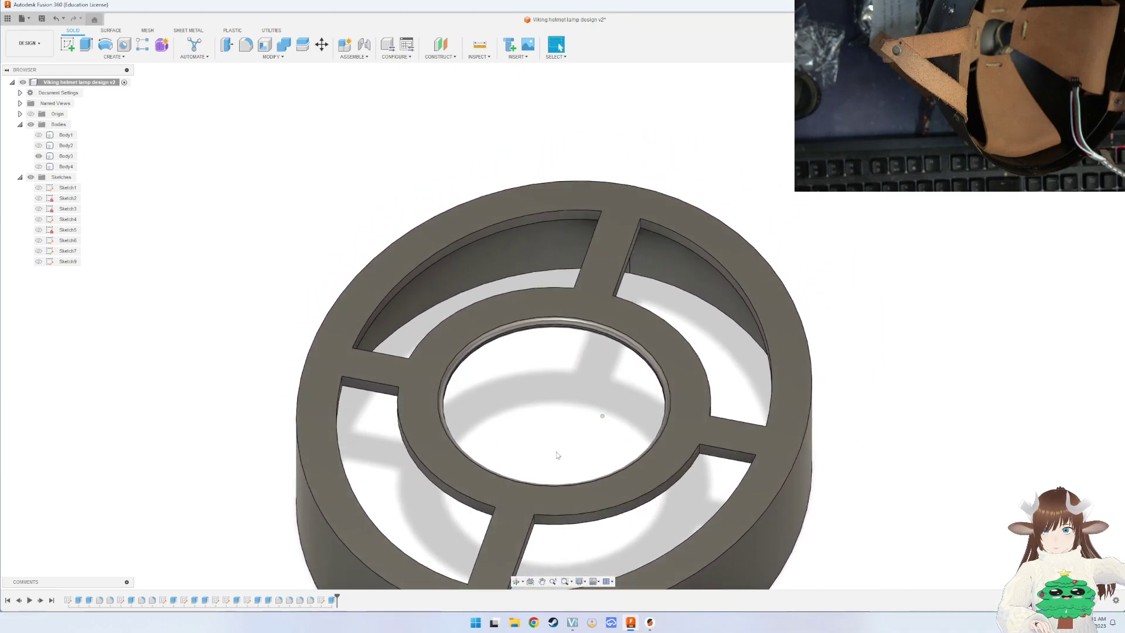
Start saving a new design version with Ctrl+S and edit the version description.
middle_click_drag(466, 406, 492, 332, "shift")
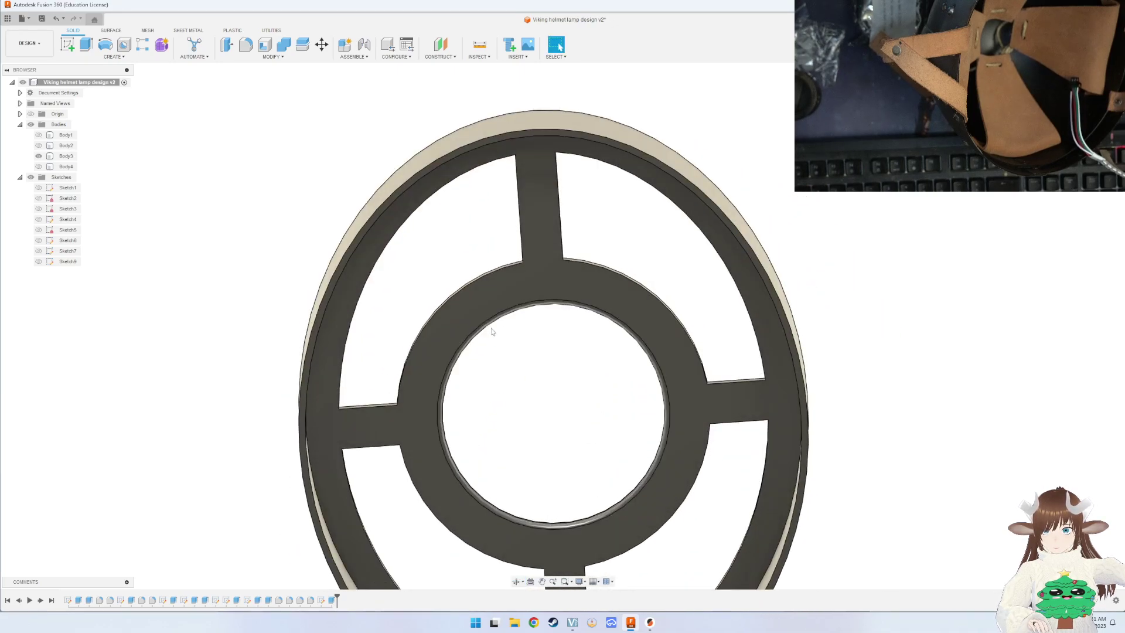
key("ctrl+s")
type("version 2 remova")
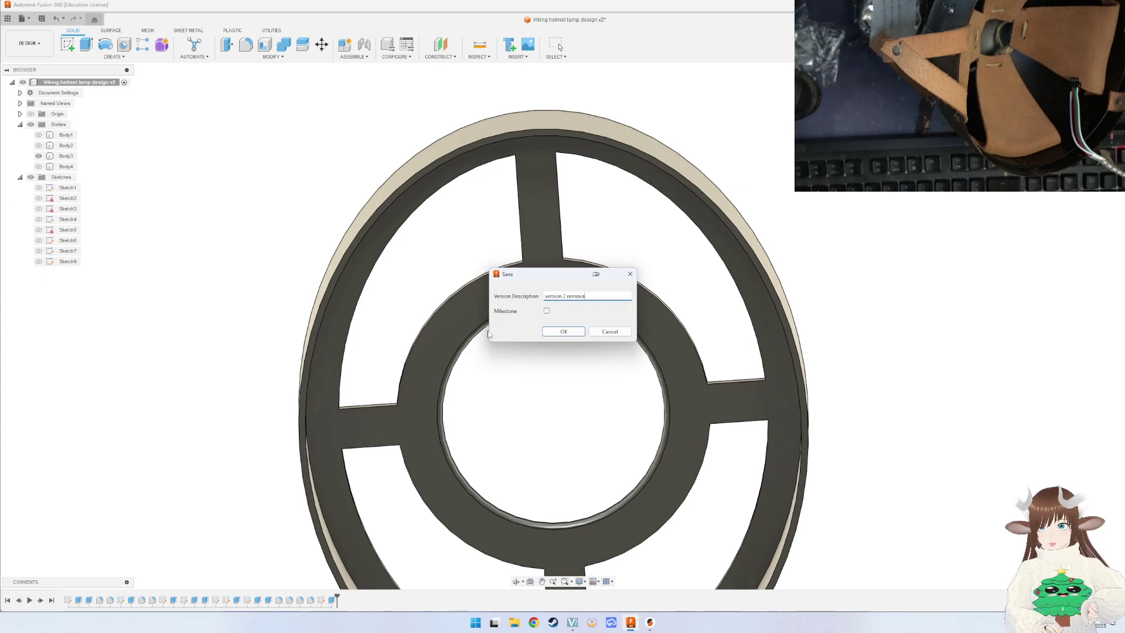
key("BackSpace")
key("BackSpace")
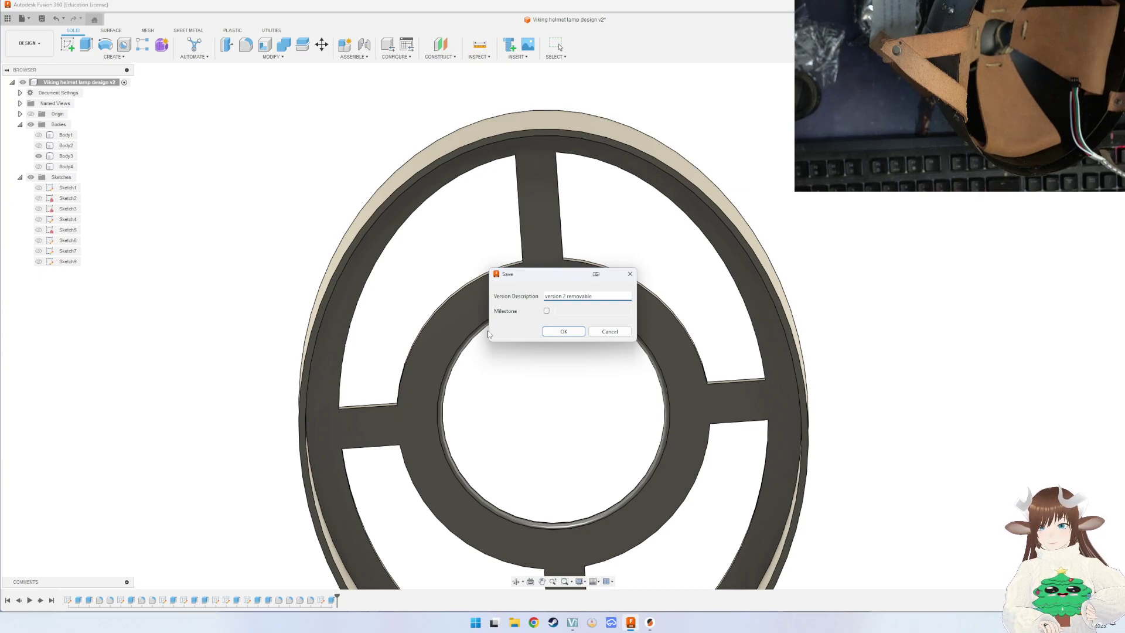
Confirm saving the new version and select Body3, the spoked ring.
key("Return")
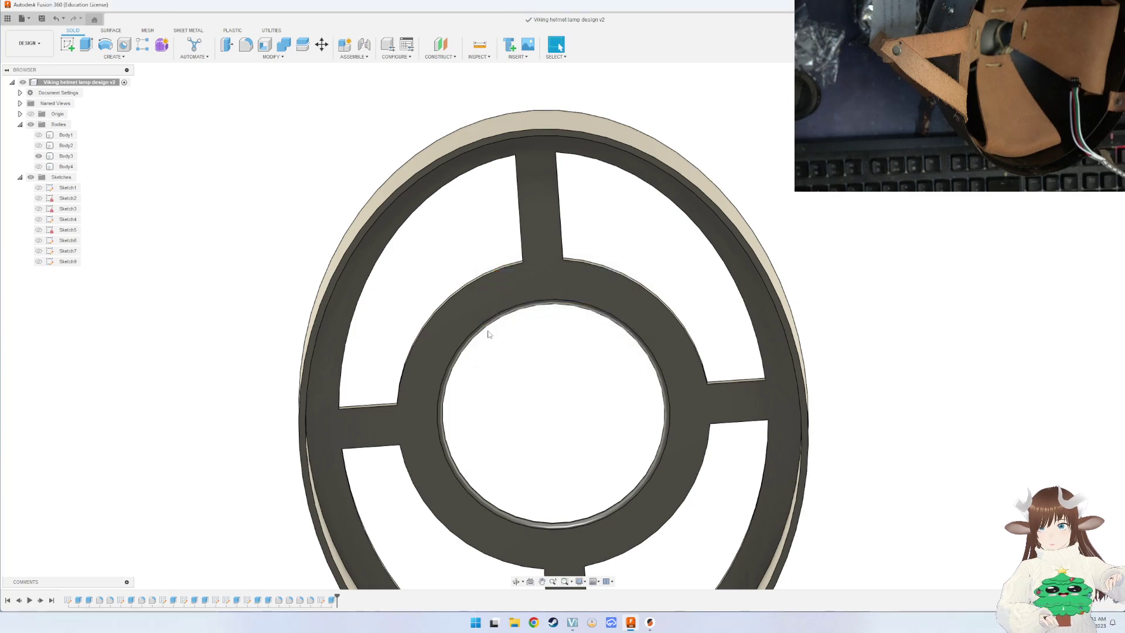
left_click(66, 155)
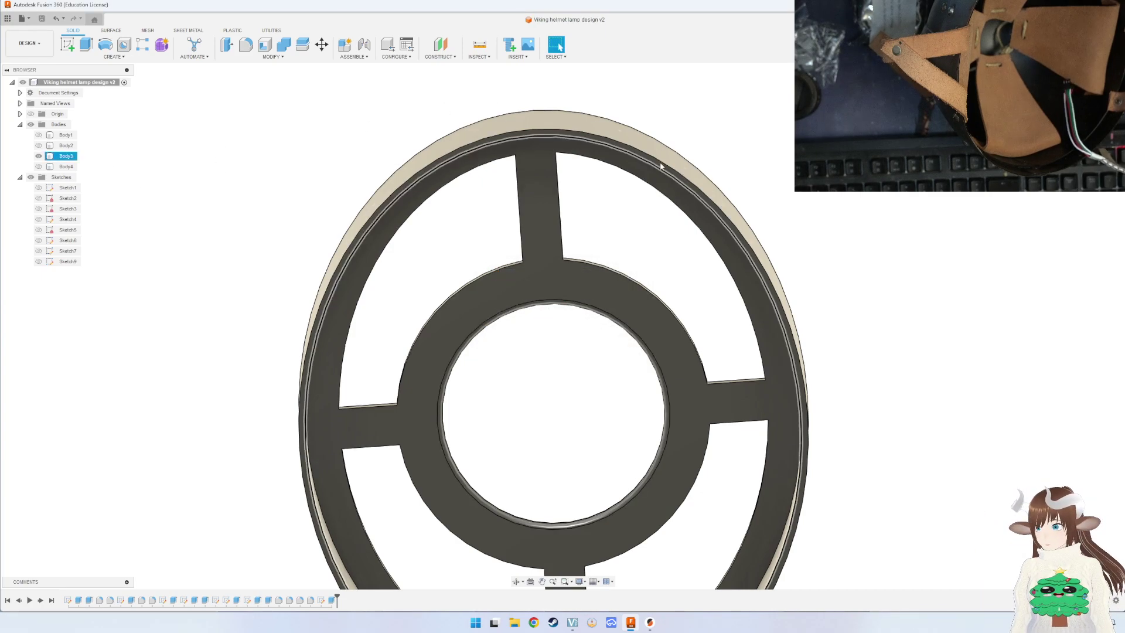
mouse_move(730, 237)
middle_mouse_down("shift")
mouse_move(725, 275)
mouse_move(622, 259)
mouse_move(615, 305)
middle_mouse_up("shift")
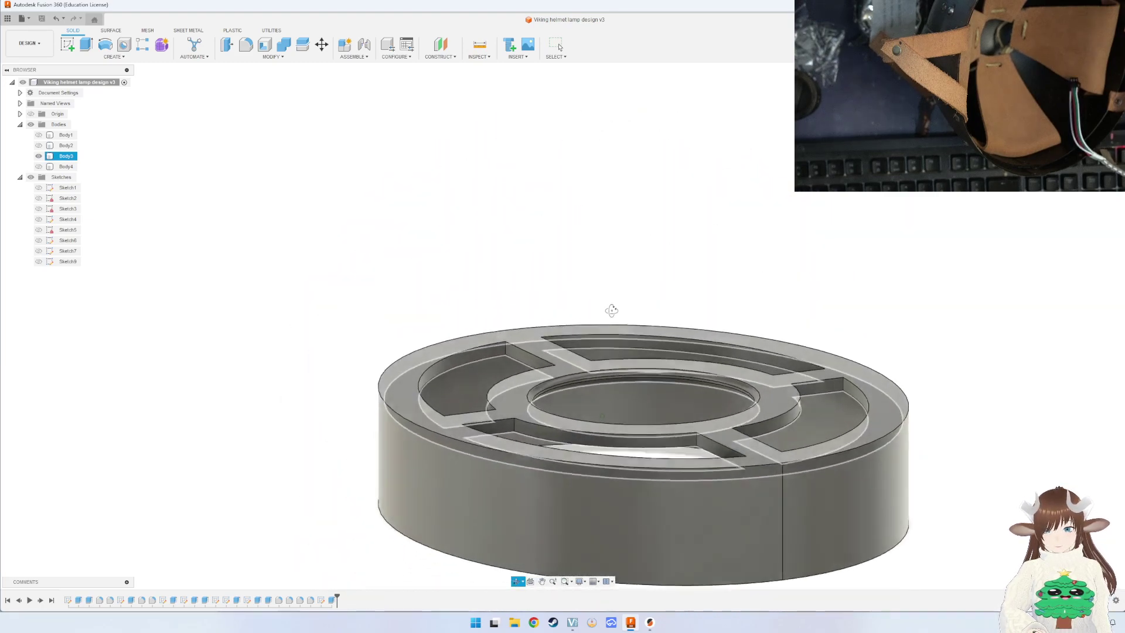
key("Escape")
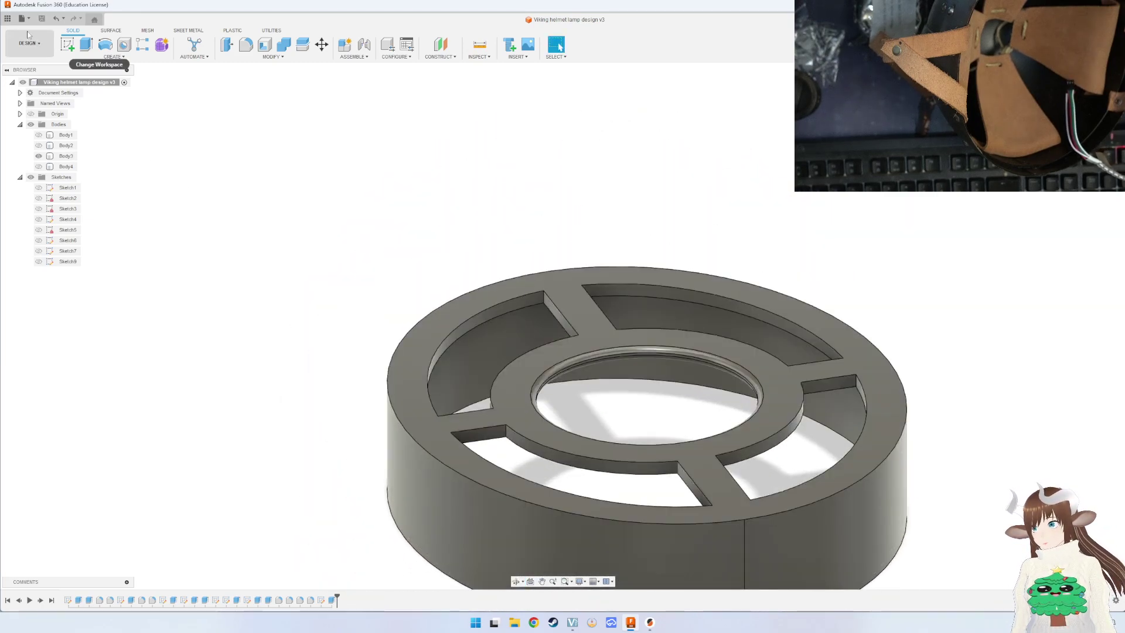
Export Body3 through 3D Print as an STL file to the computer.
left_click(22, 19)
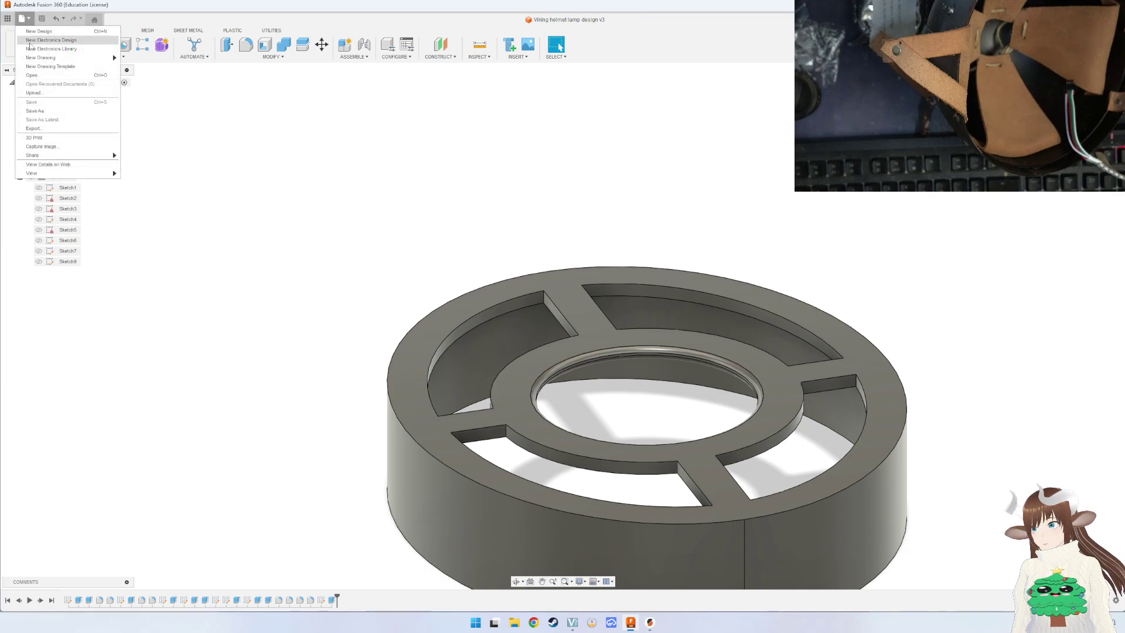
left_click(67, 141)
left_click(796, 410)
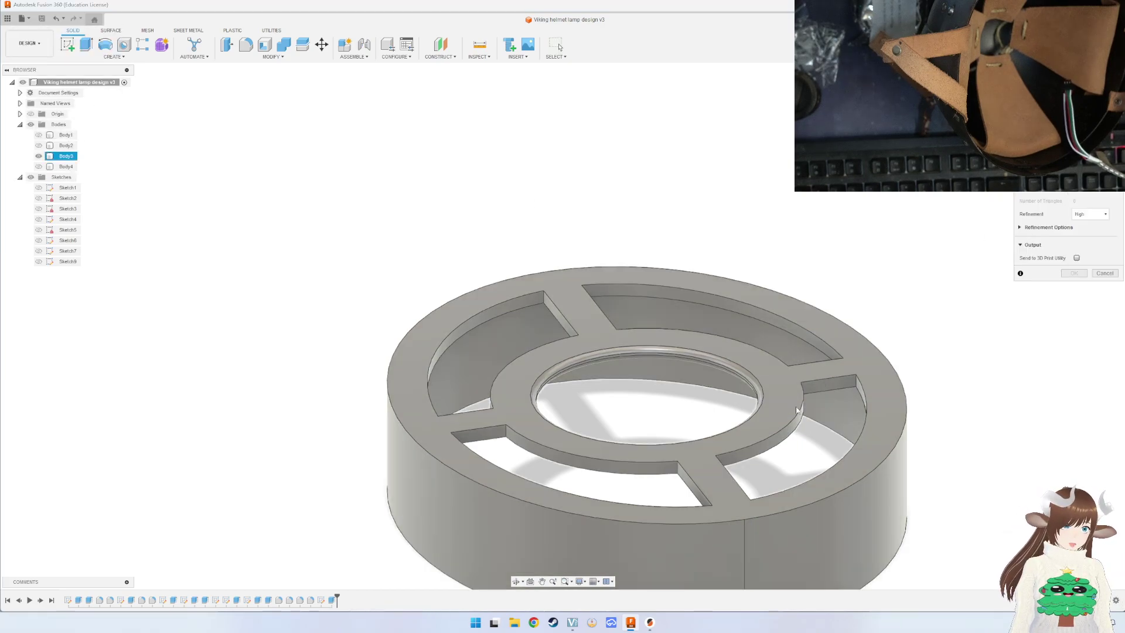
left_click(1070, 274)
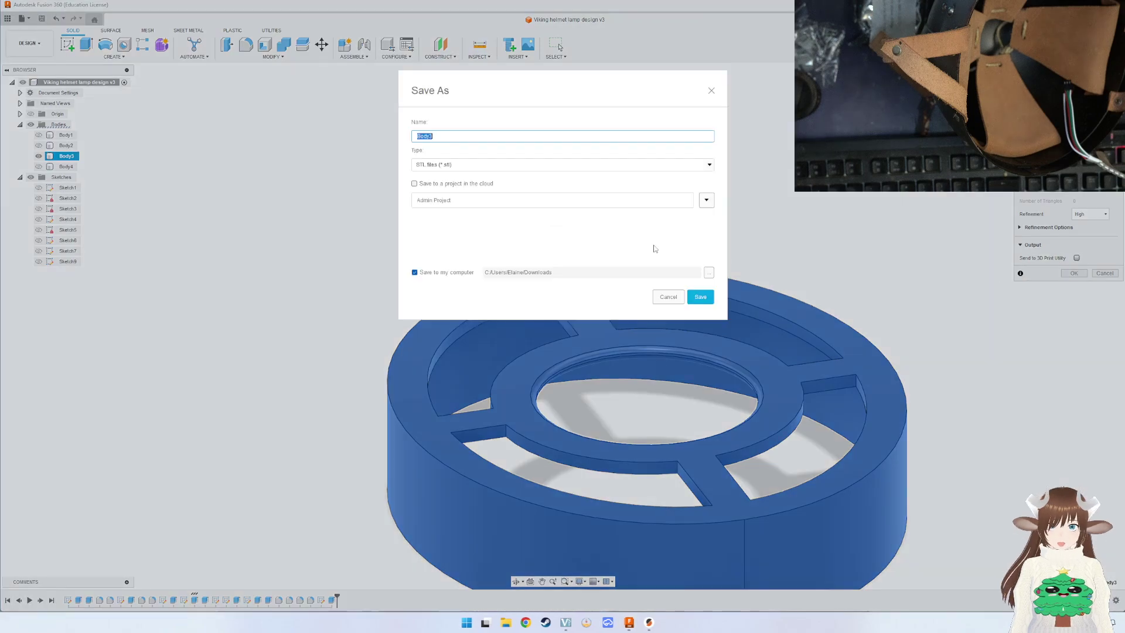
left_click(697, 296)
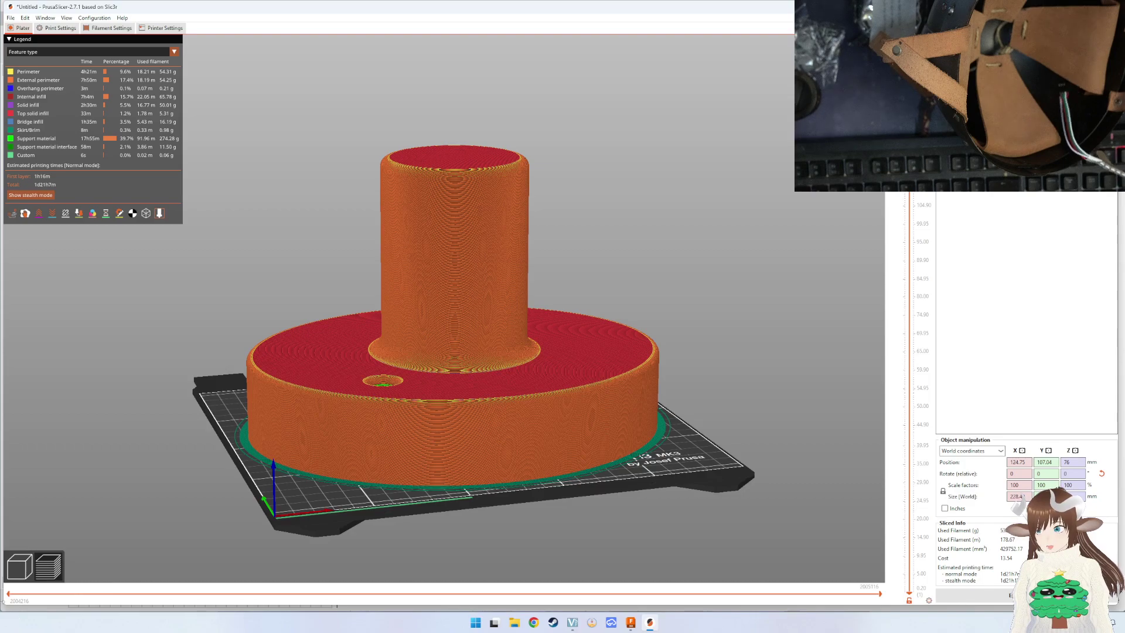
Delete the old model from the bed and load the exported ring STL.
key("Tab")
key("Delete")
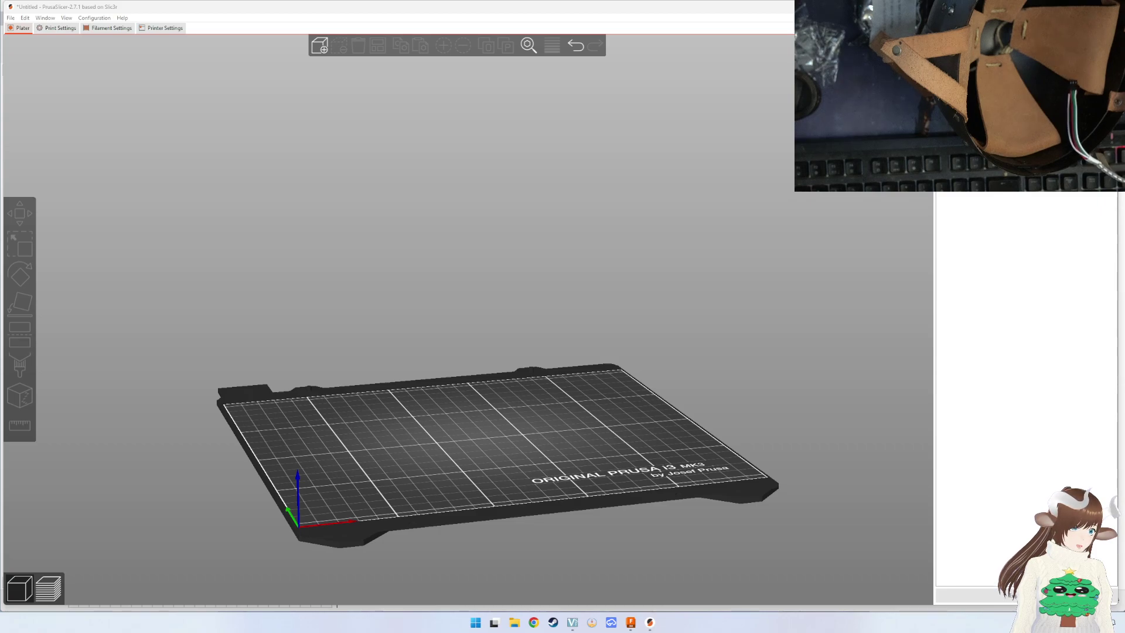
left_click_drag(679, 389, 612, 391)
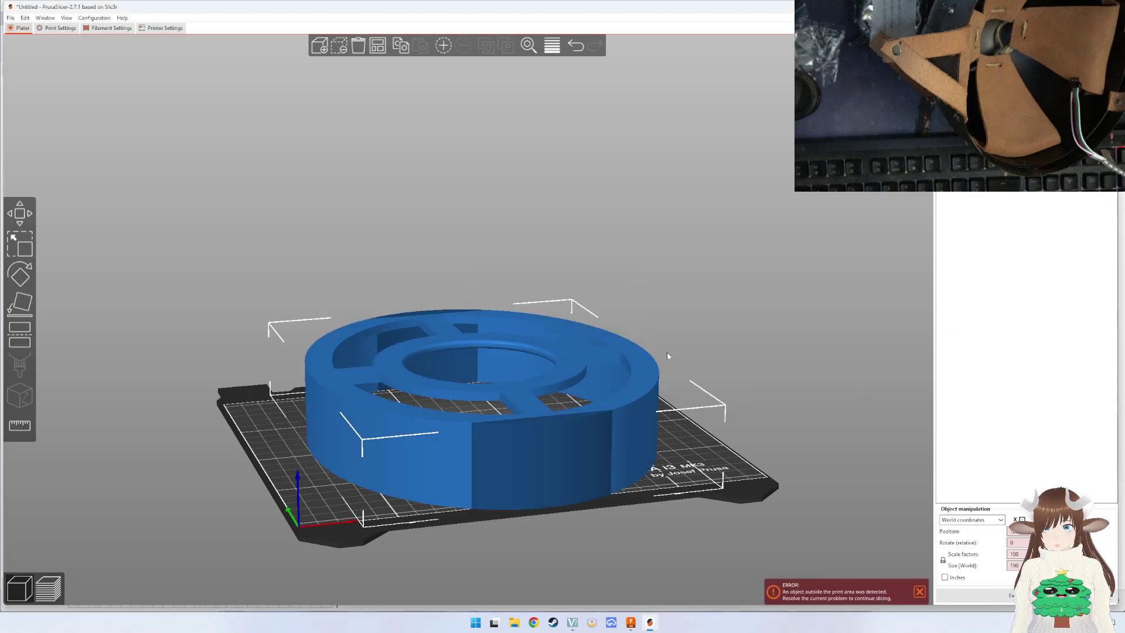
mouse_move(738, 420)
left_mouse_down()
mouse_move(787, 383)
mouse_move(705, 378)
mouse_move(682, 413)
left_mouse_up()
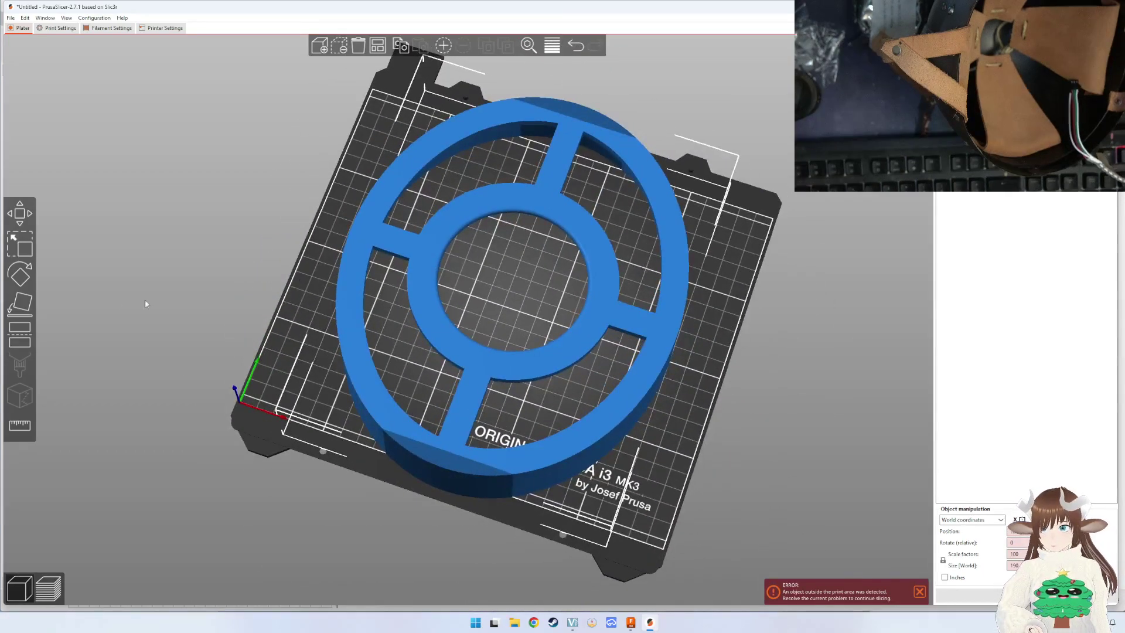
Rotate the ring 270° around the vertical axis.
left_click(25, 276)
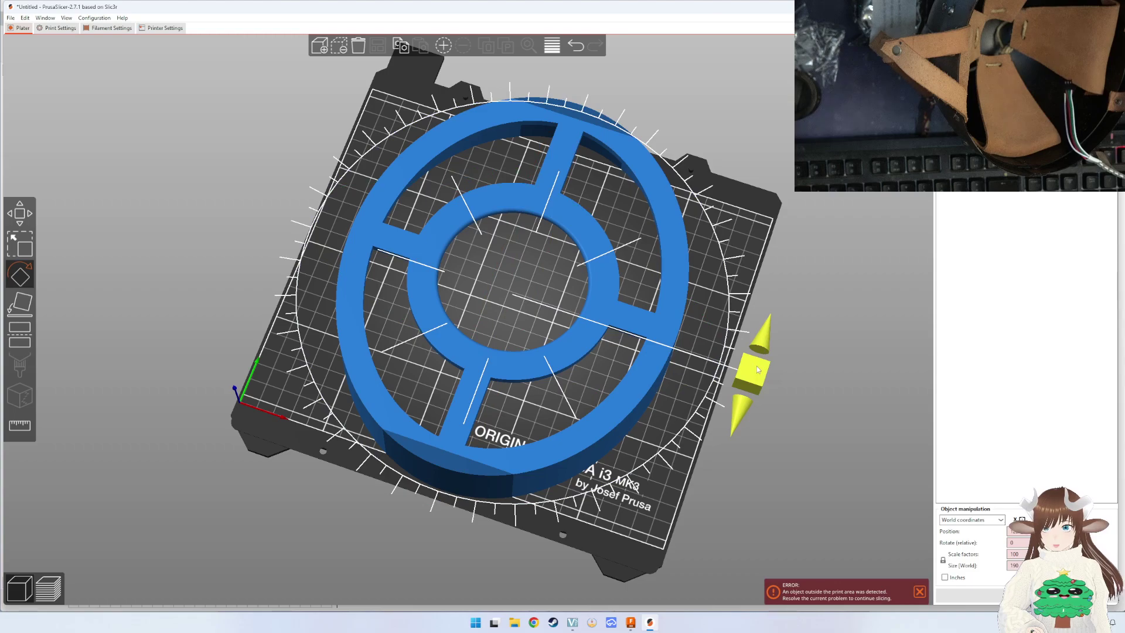
mouse_move(756, 372)
left_mouse_down()
mouse_move(498, 419)
mouse_move(489, 411)
left_mouse_up()
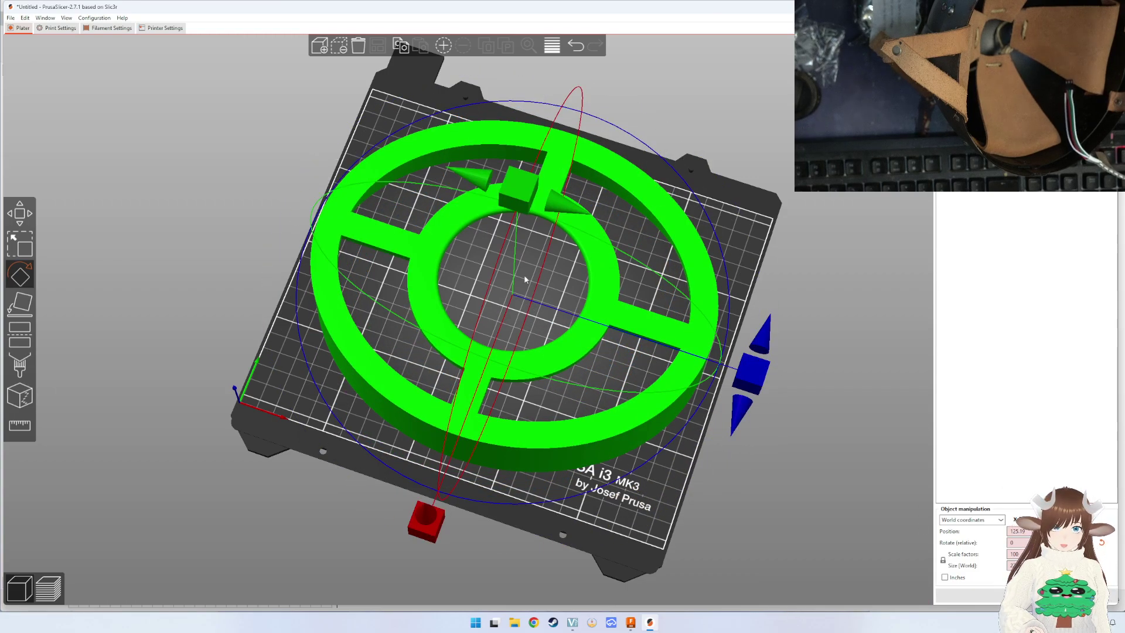
left_click_drag(511, 202, 638, 362)
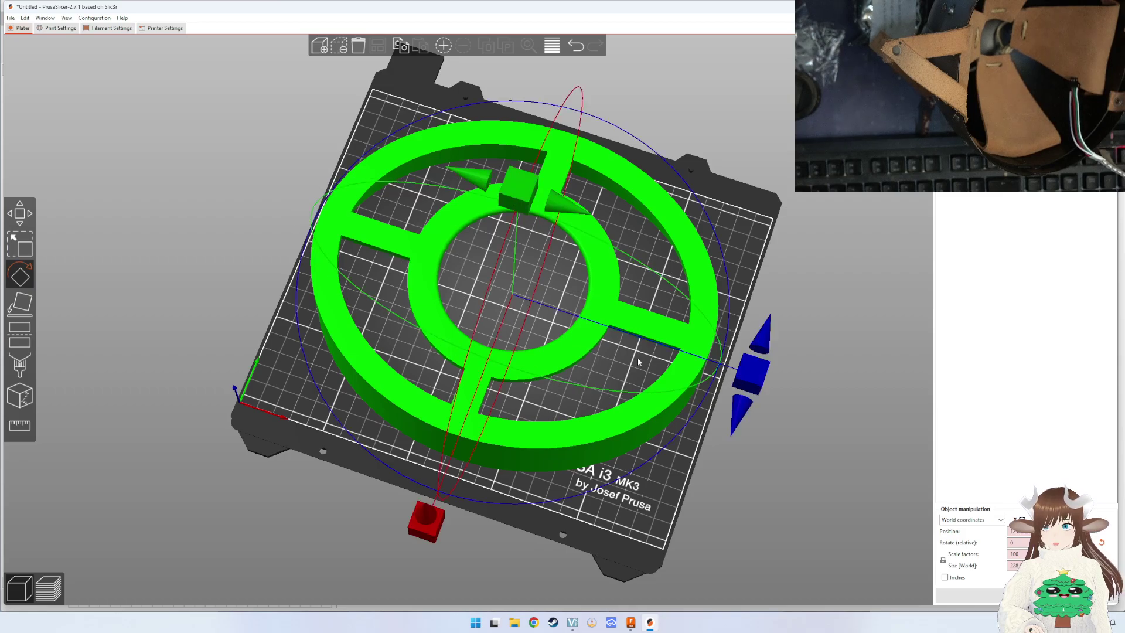
middle_click_drag(713, 357, 536, 386)
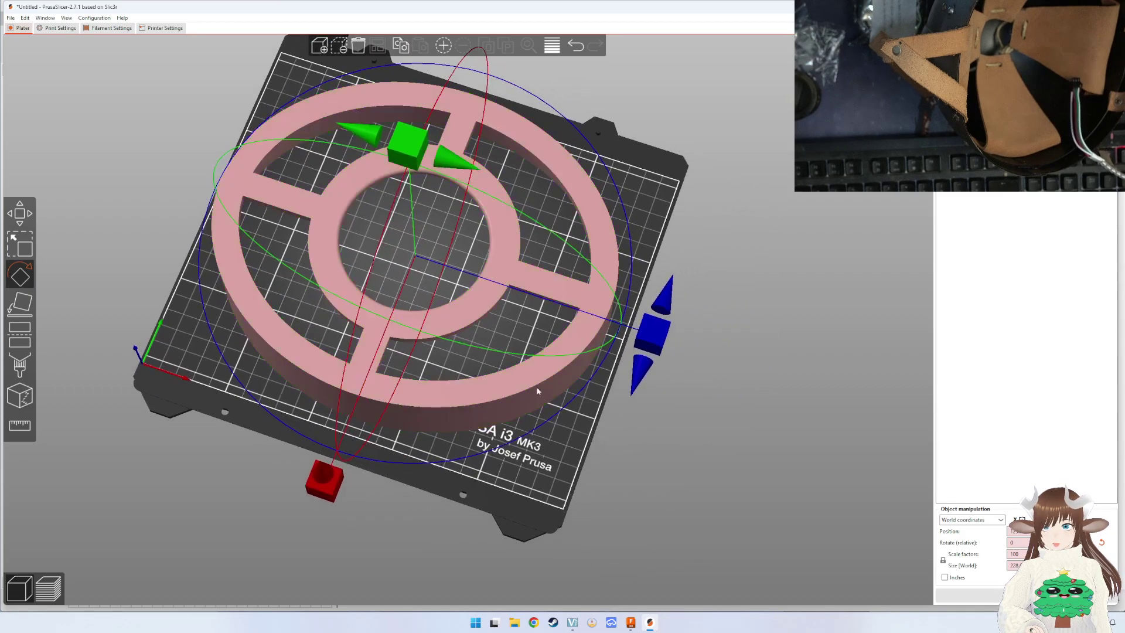
left_click(774, 443)
mouse_move(775, 443)
left_mouse_down()
mouse_move(631, 358)
mouse_move(658, 371)
left_mouse_up()
Flip the ring 90° about the X axis so the spokes sit on the bed, then slice.
left_click(651, 375)
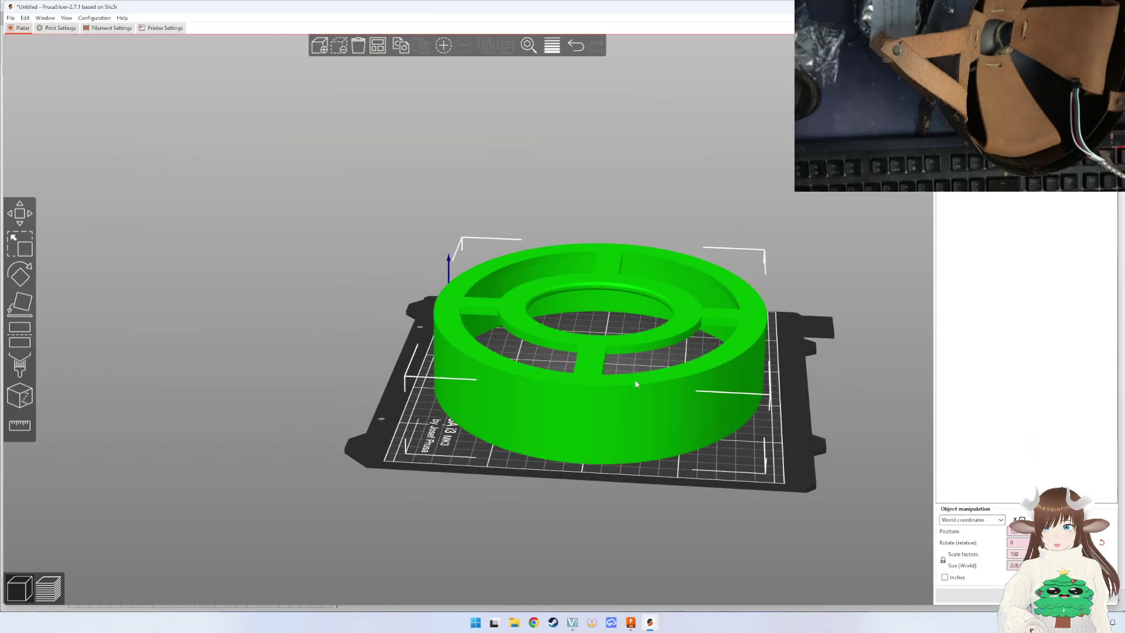
left_click(20, 275)
mouse_move(365, 332)
left_mouse_down()
mouse_move(626, 428)
mouse_move(701, 367)
left_mouse_up()
middle_click_drag(502, 324, 515, 376)
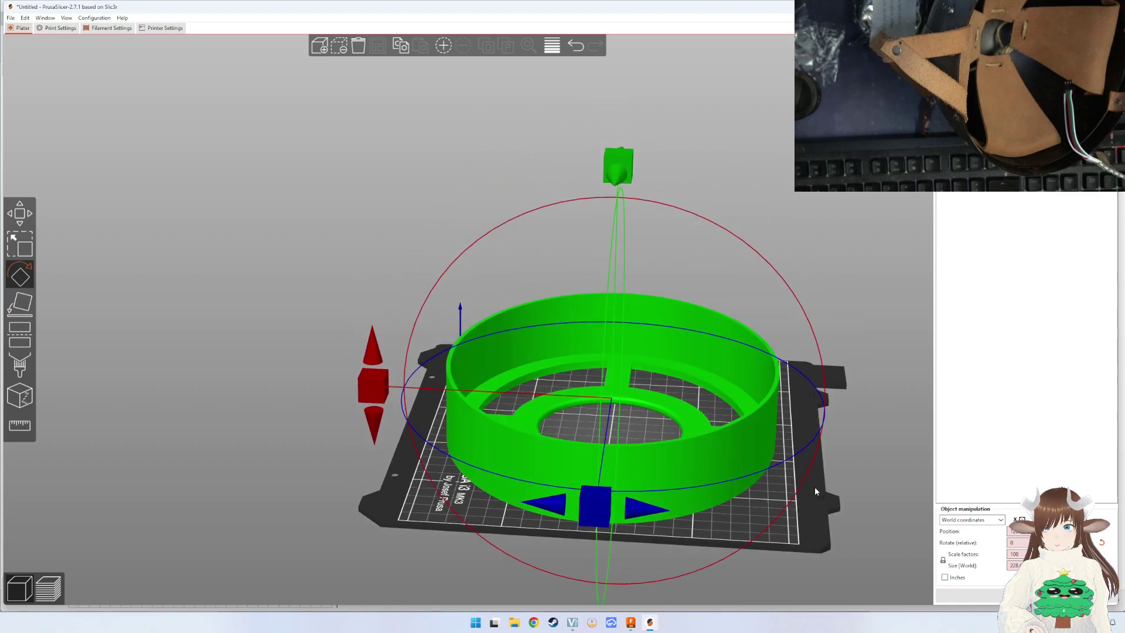
left_click(966, 592)
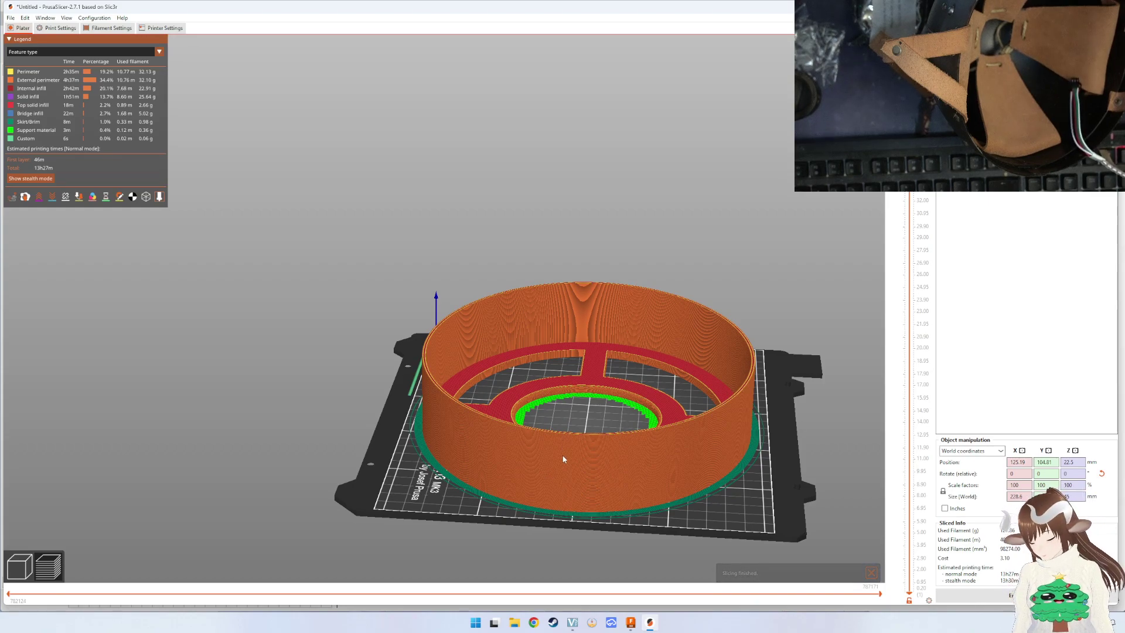
Inspect the sliced ring preview from above, briefly switching to Fusion 360 and back.
middle_click_drag(564, 458, 624, 493)
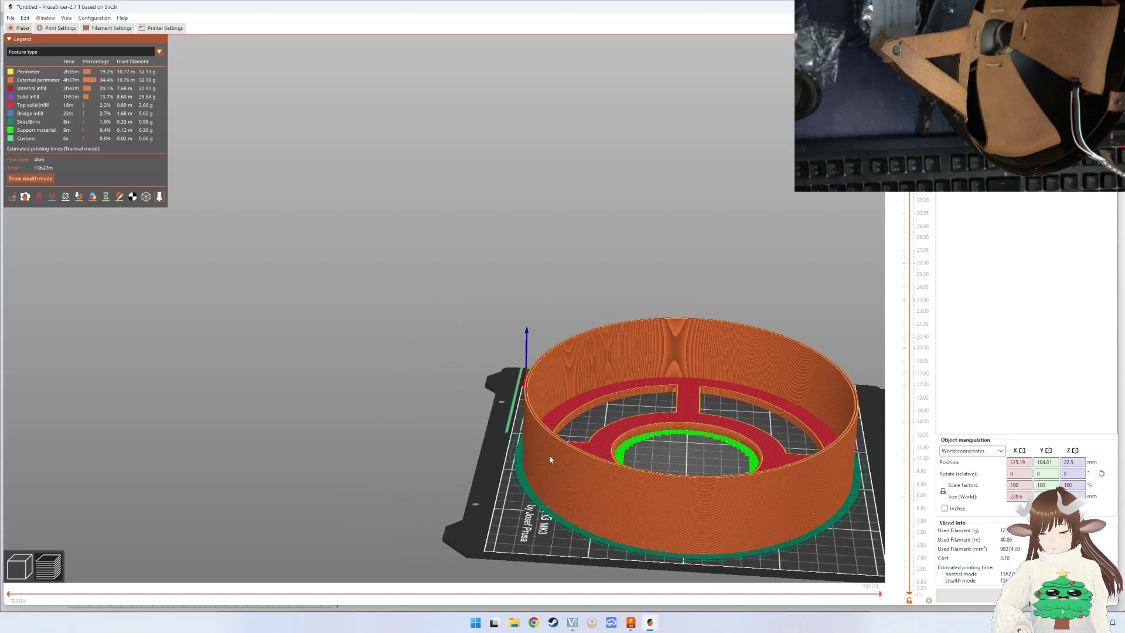
middle_click_drag(607, 389, 582, 433)
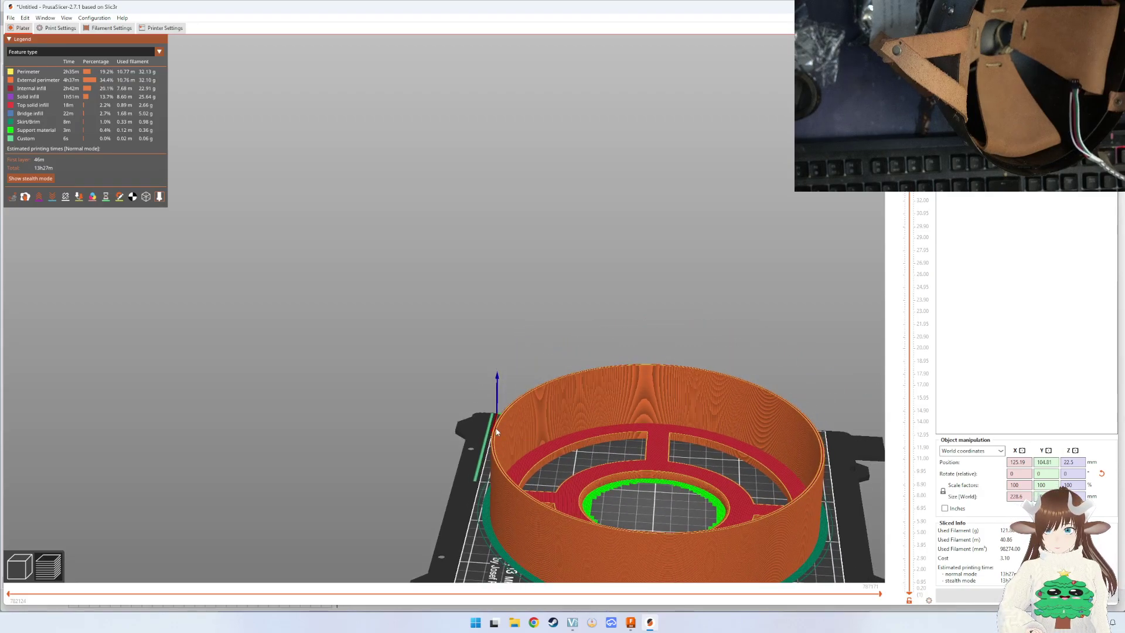
mouse_move(496, 432)
left_mouse_down()
mouse_move(532, 459)
mouse_move(547, 445)
mouse_move(529, 436)
mouse_move(661, 495)
mouse_move(543, 430)
mouse_move(568, 388)
mouse_move(559, 387)
left_mouse_up()
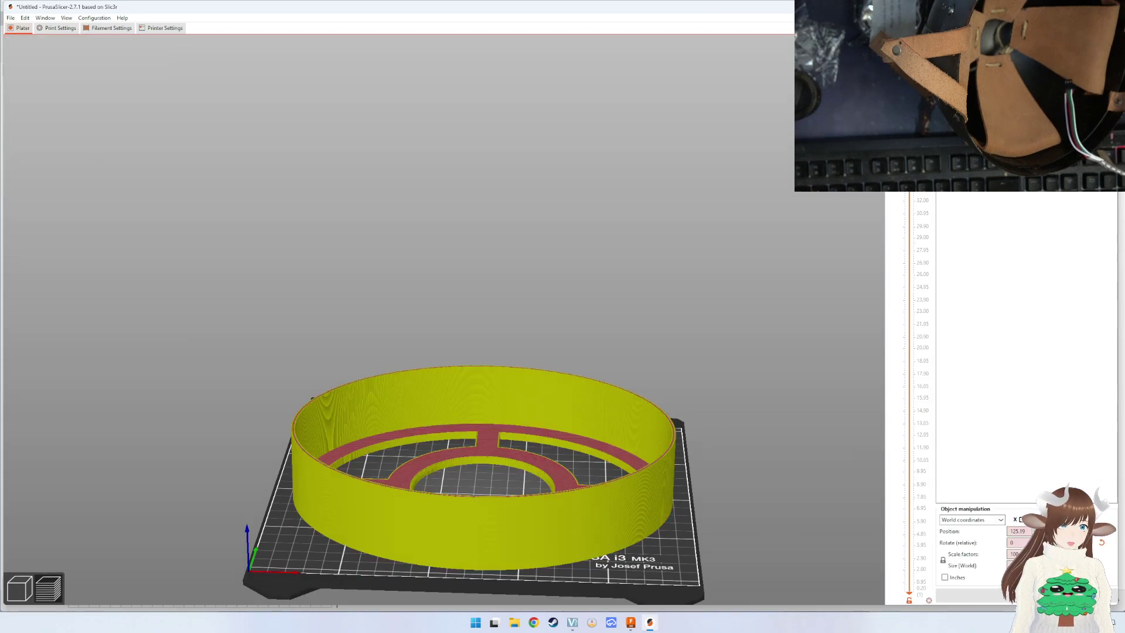
key("alt+Tab")
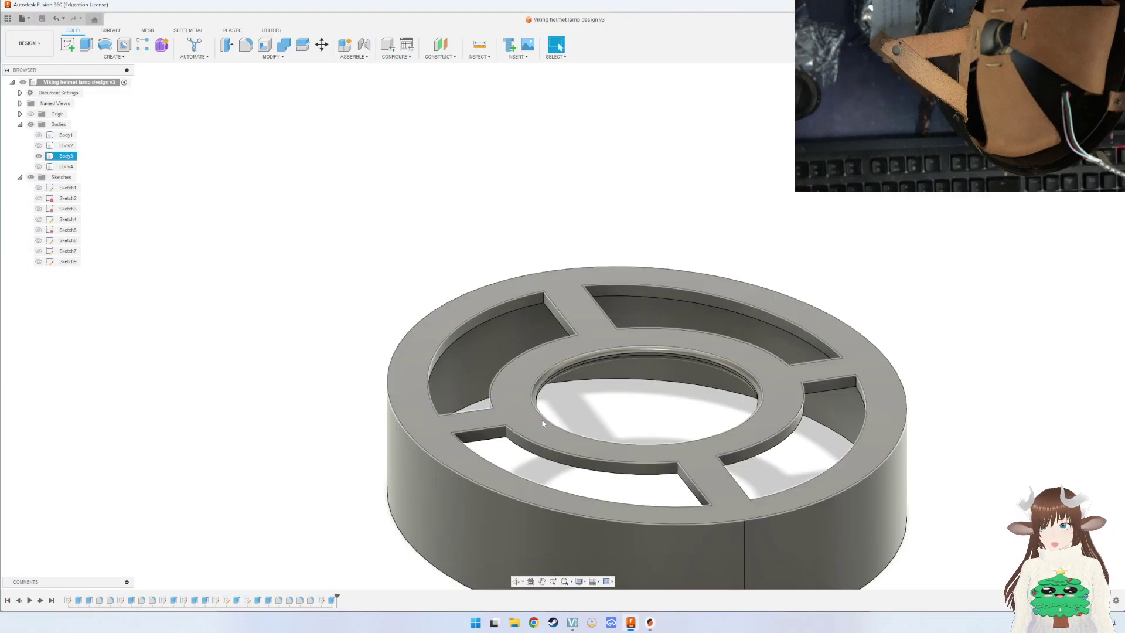
left_click(650, 622)
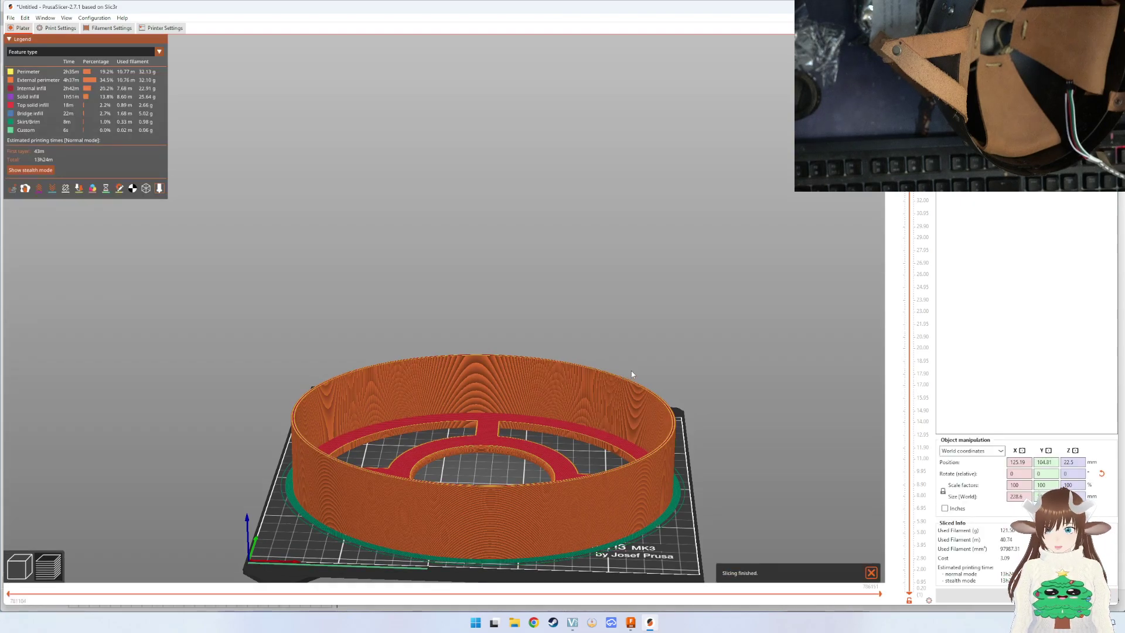
mouse_move(673, 356)
middle_mouse_down()
mouse_move(661, 380)
mouse_move(668, 403)
middle_mouse_up()
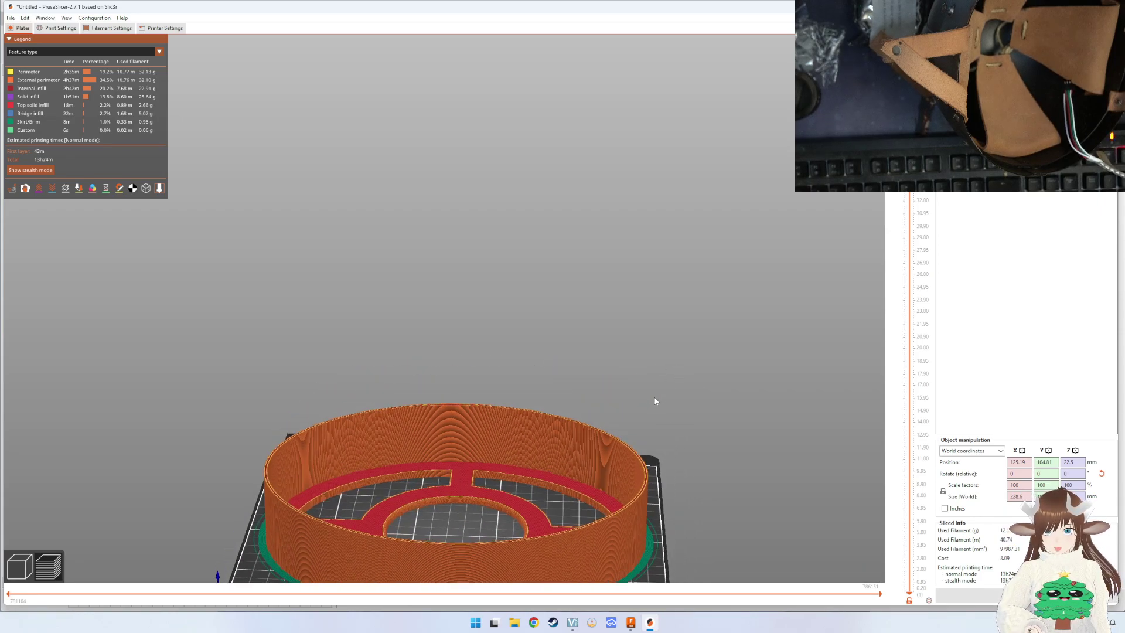
mouse_move(655, 401)
left_mouse_down()
mouse_move(619, 419)
mouse_move(598, 240)
mouse_move(568, 340)
left_mouse_up()
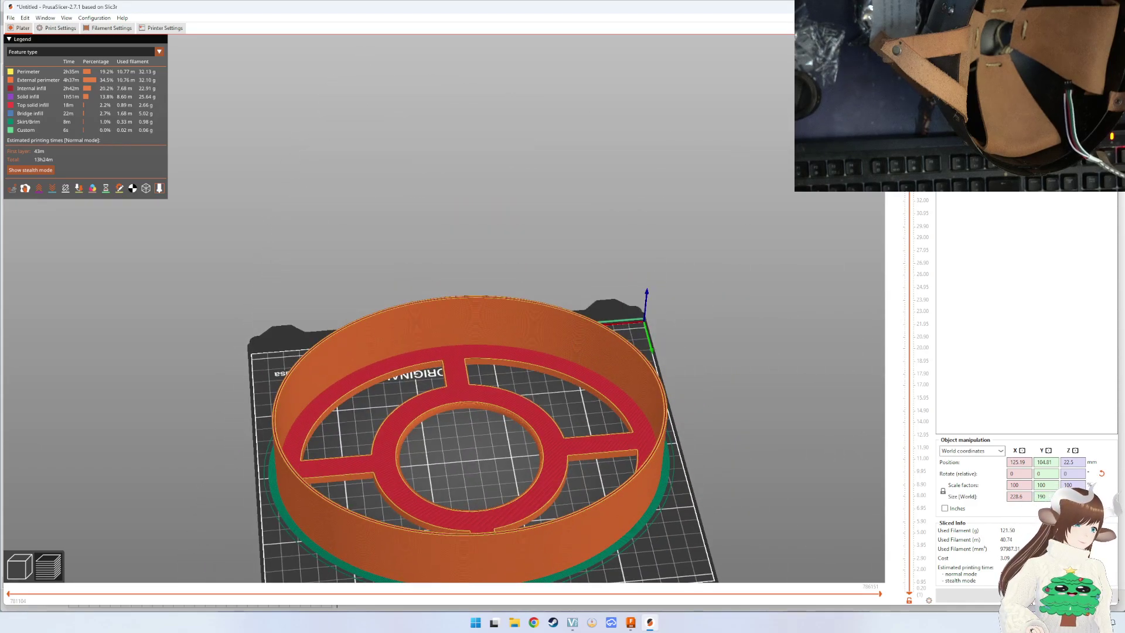
left_click_drag(594, 444, 620, 362)
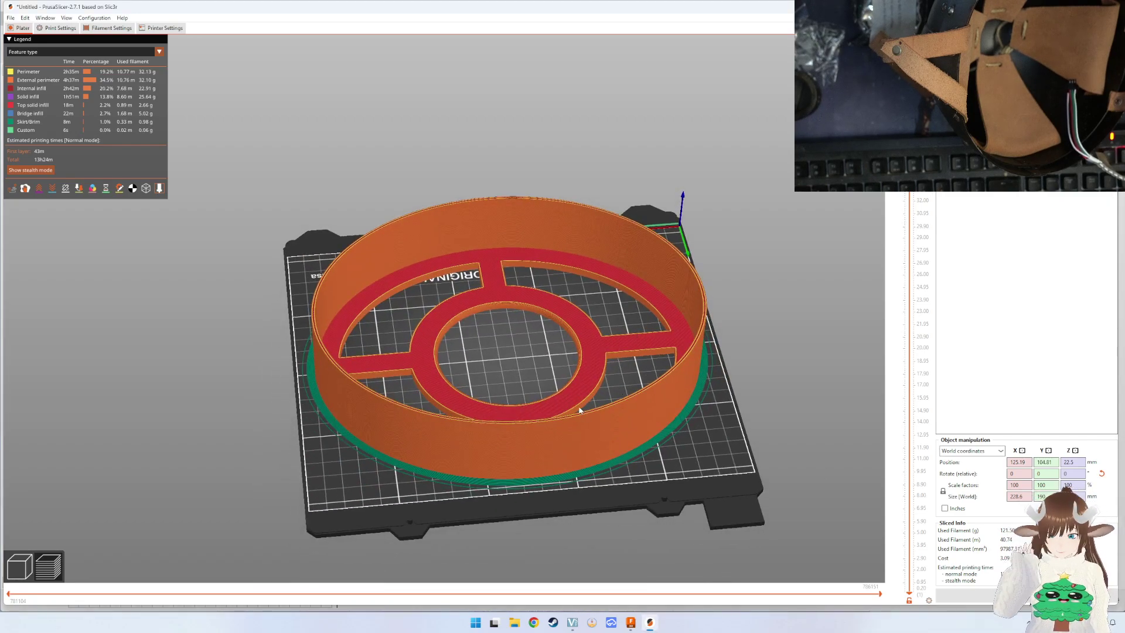
In Fusion 360, hide the ring body Body3 and show the cup body Body1.
left_click(630, 624)
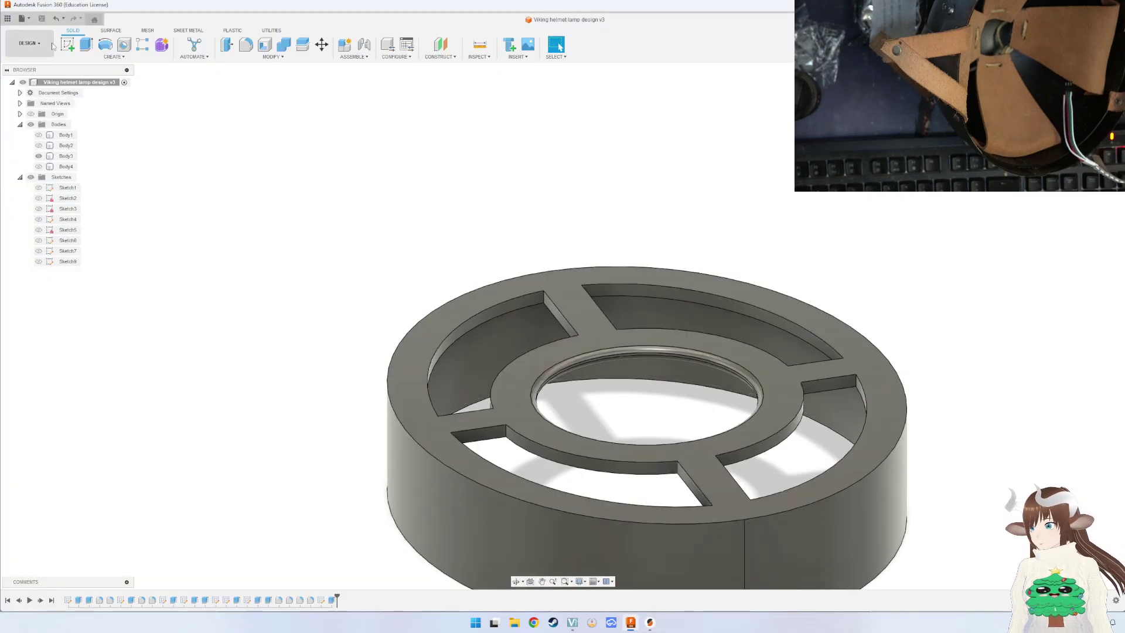
left_click(52, 46)
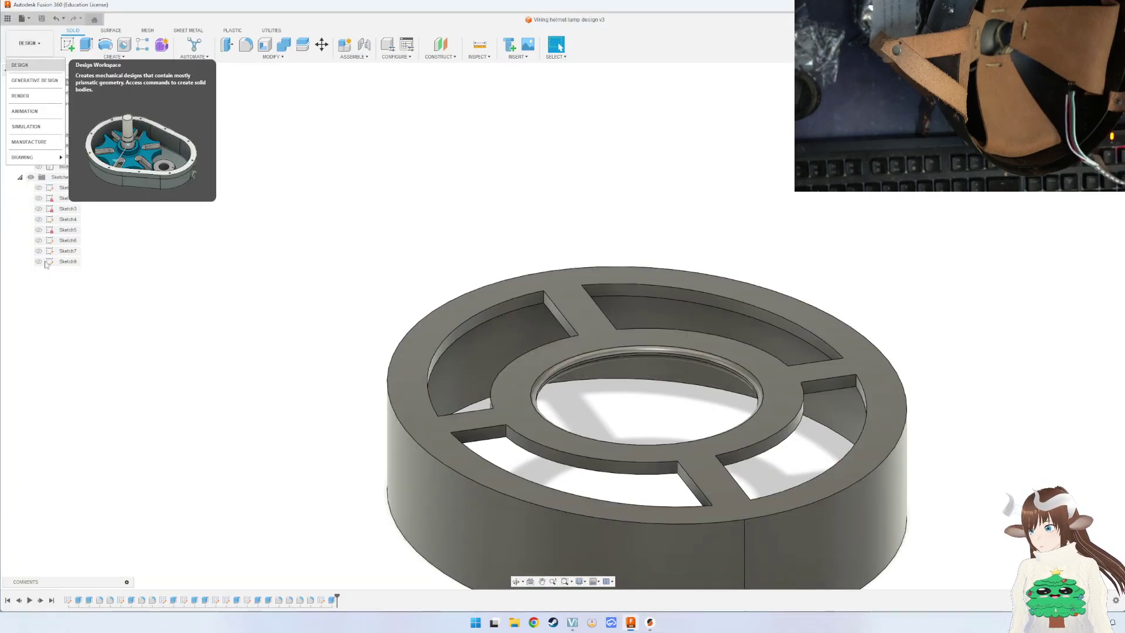
left_click(39, 156)
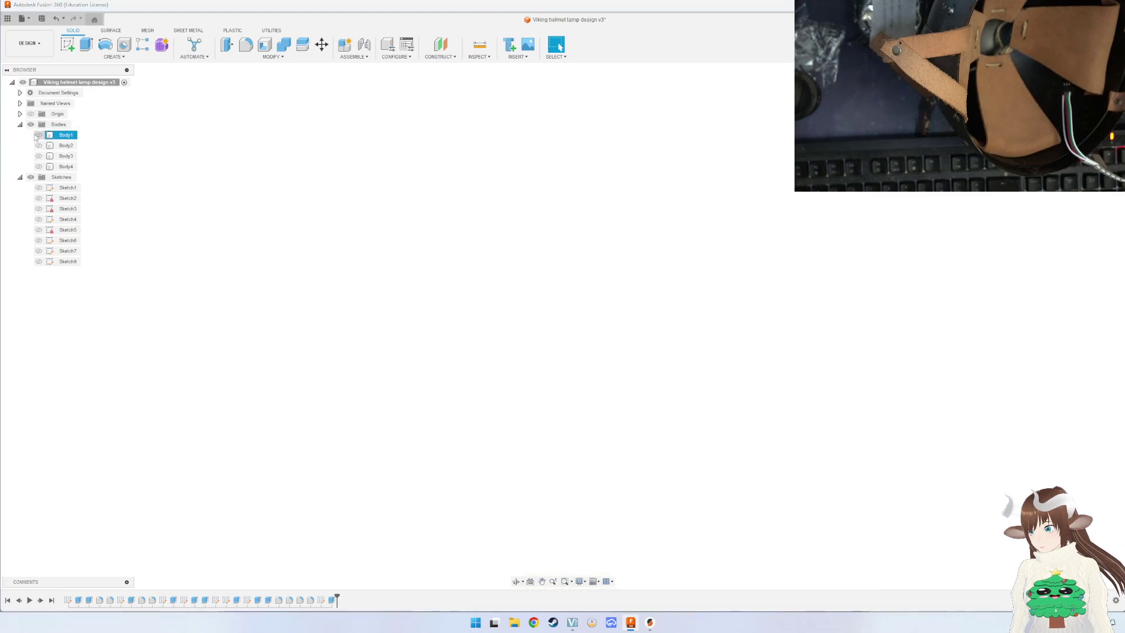
left_click(38, 135)
Export Body1 as an STL file via 3D Print, then return to PrusaSlicer.
left_click(24, 18)
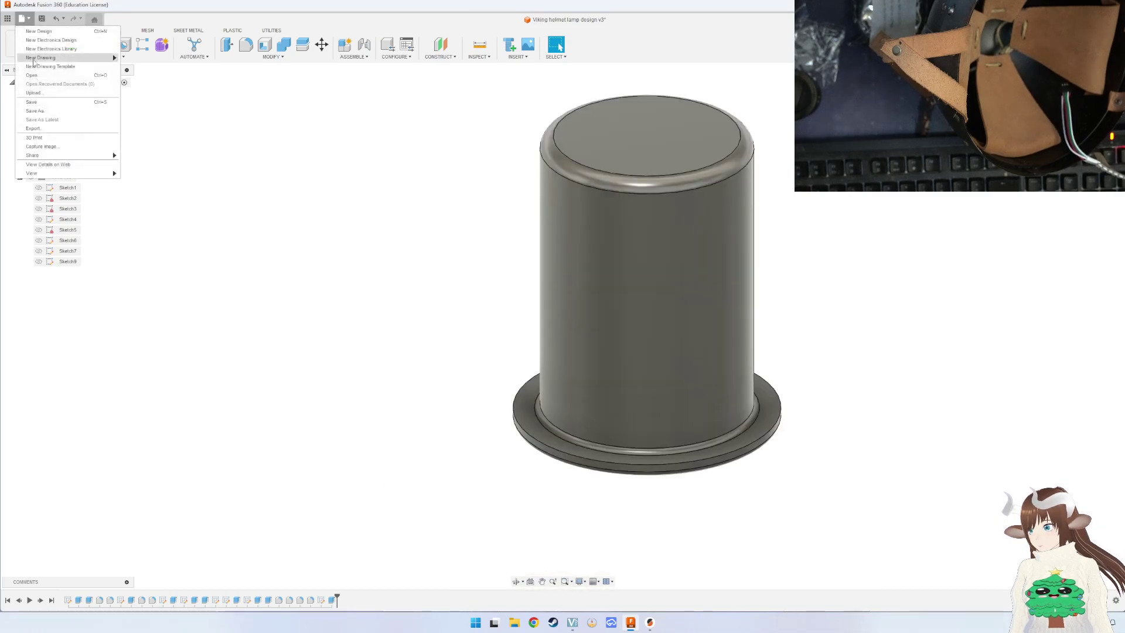
left_click(36, 137)
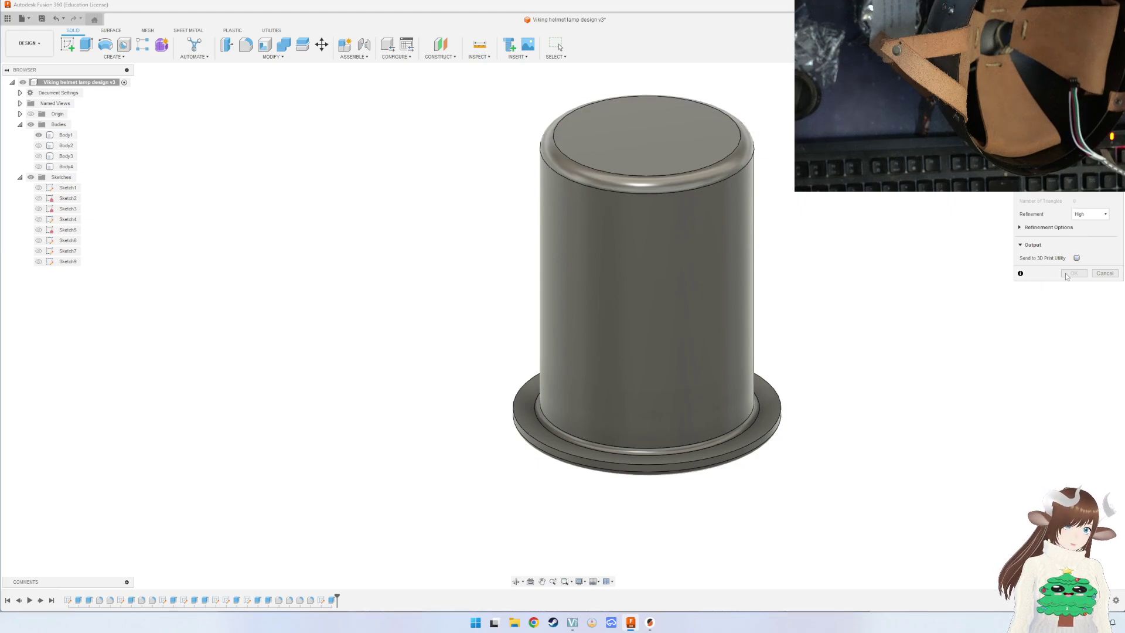
left_click(643, 314)
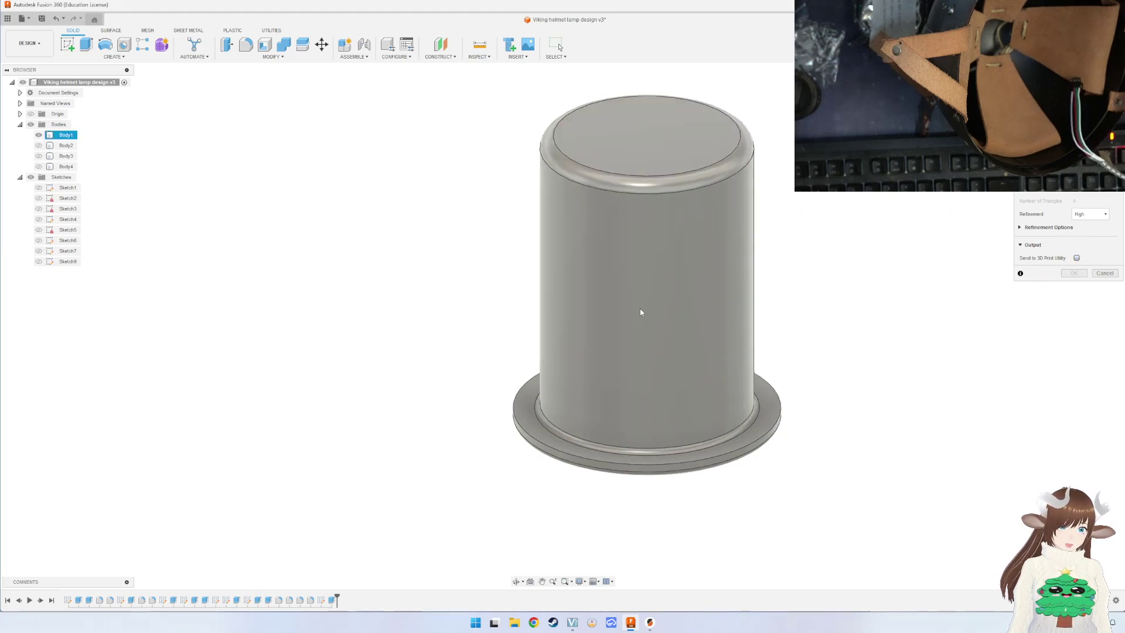
left_click(1072, 273)
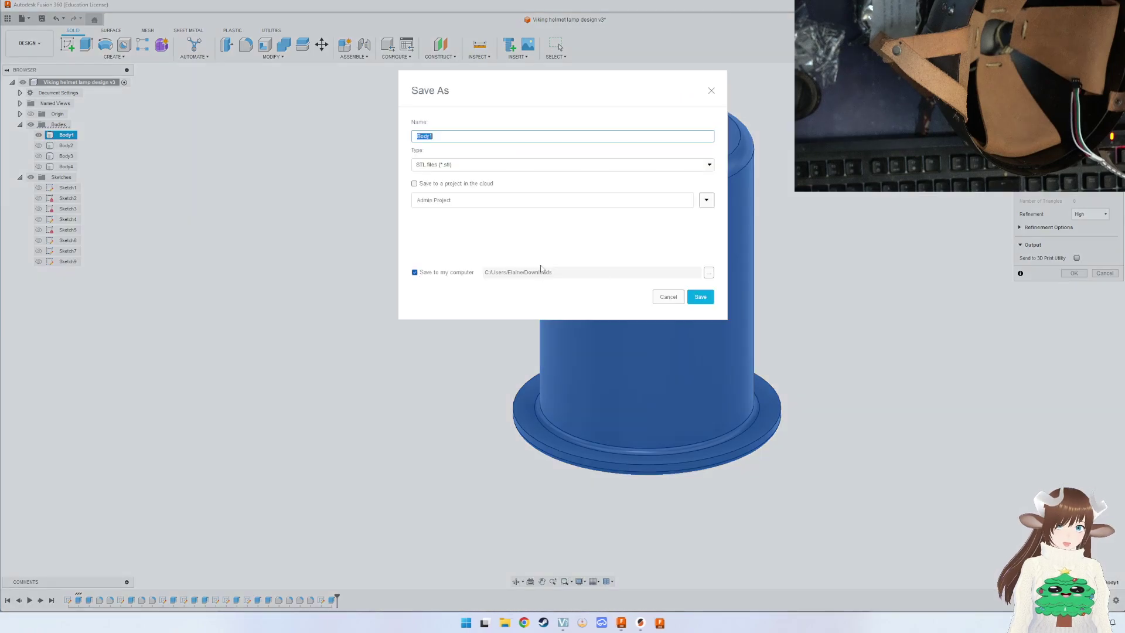
left_click(697, 297)
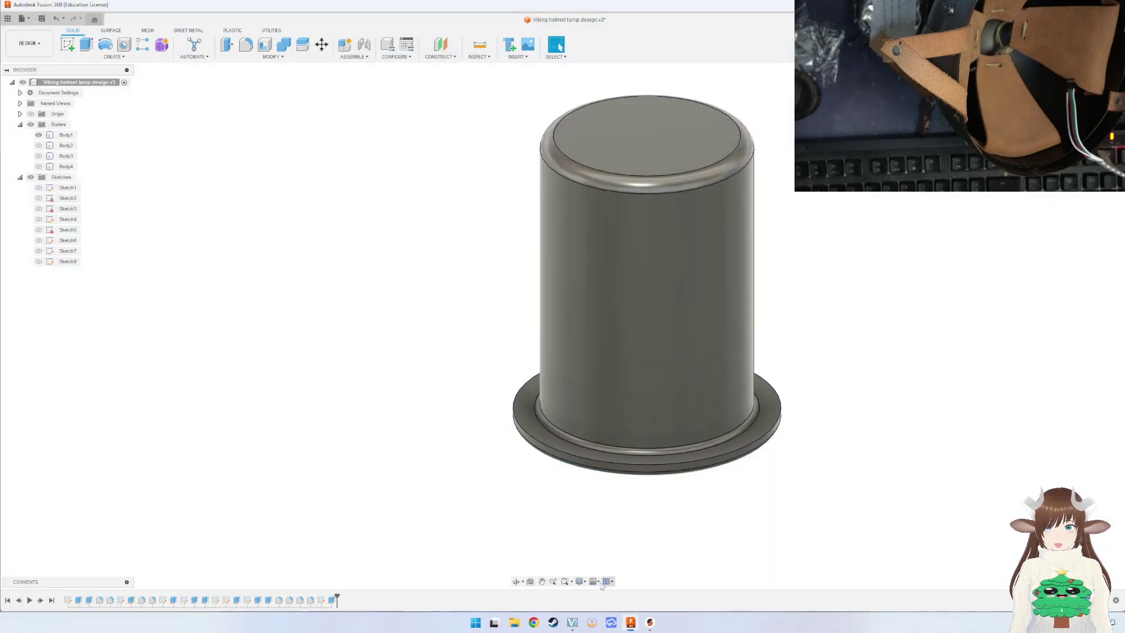
left_click(650, 624)
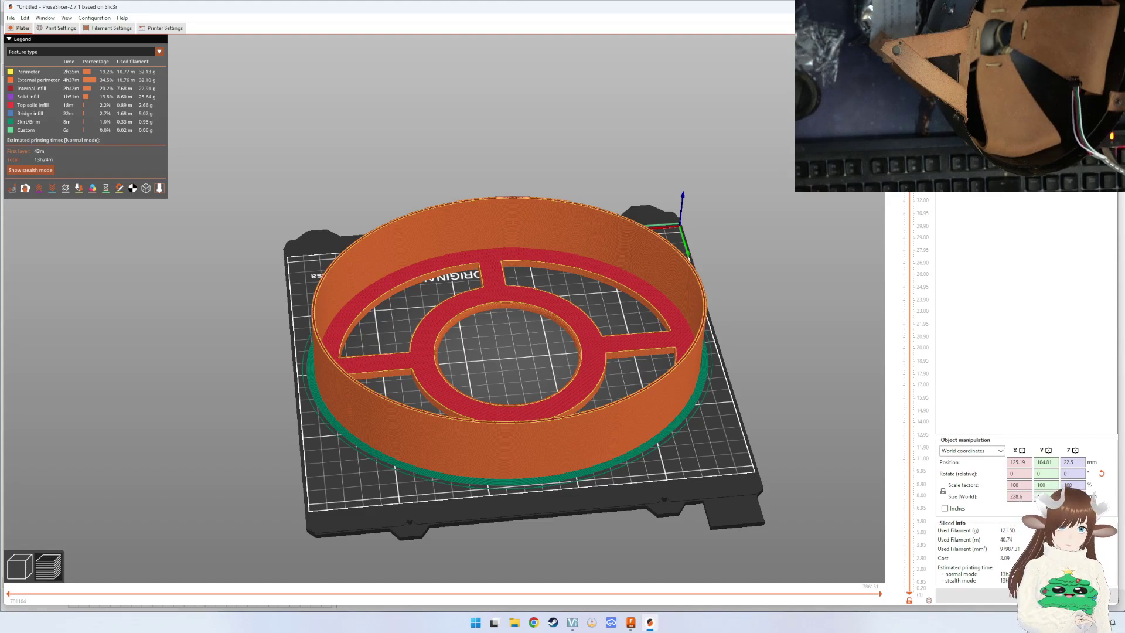
Delete the ring from the bed and import Body1.stl.
left_click(19, 565)
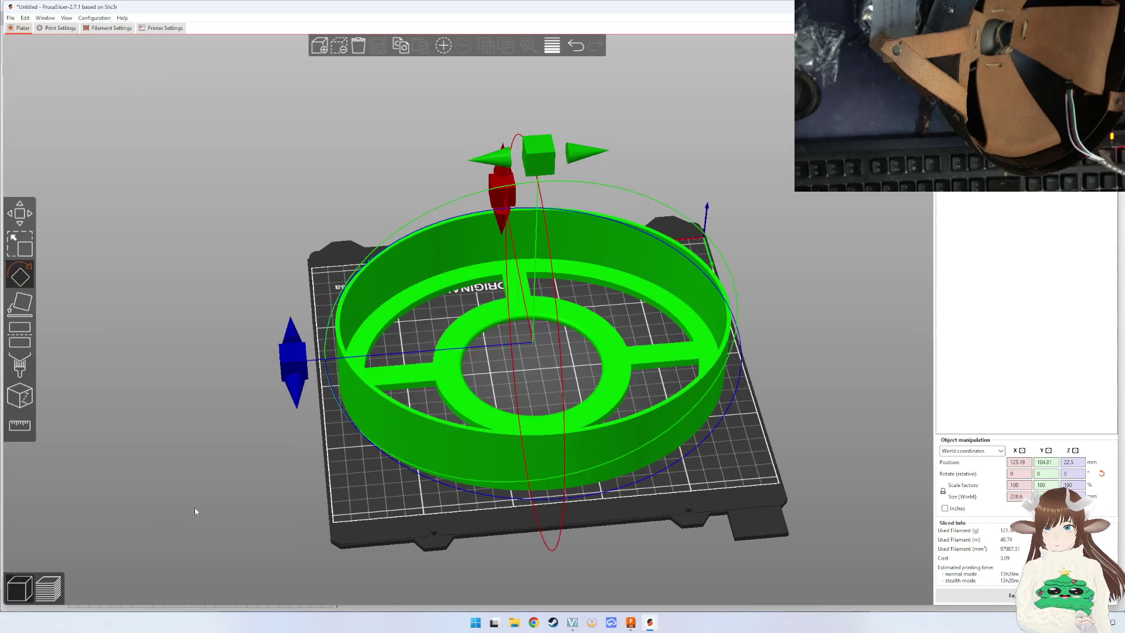
key("Delete")
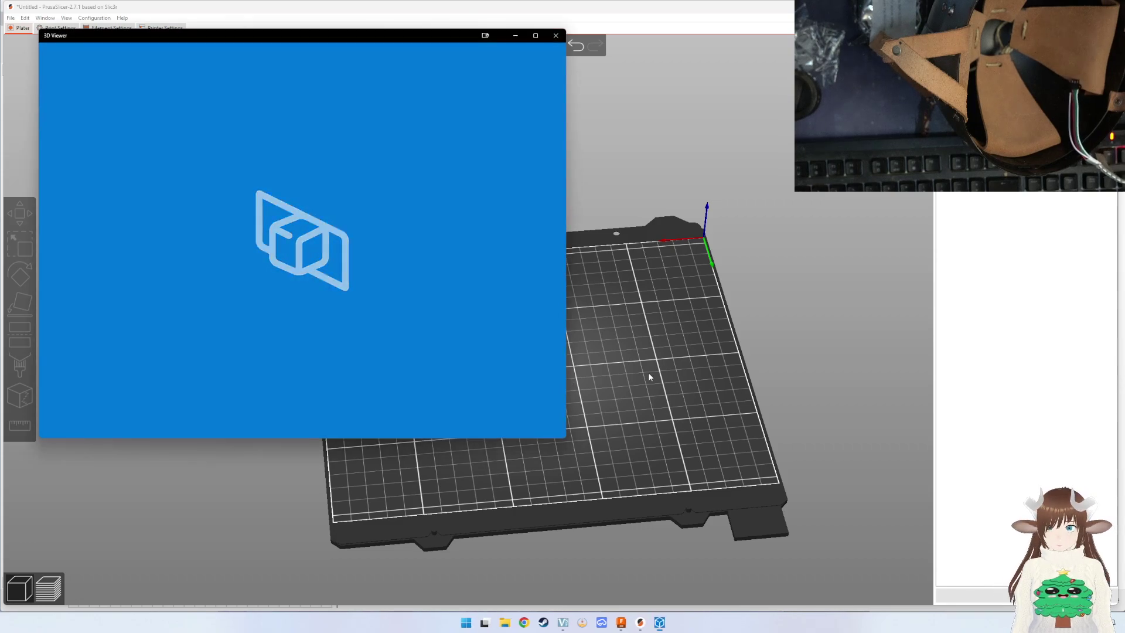
left_click(553, 39)
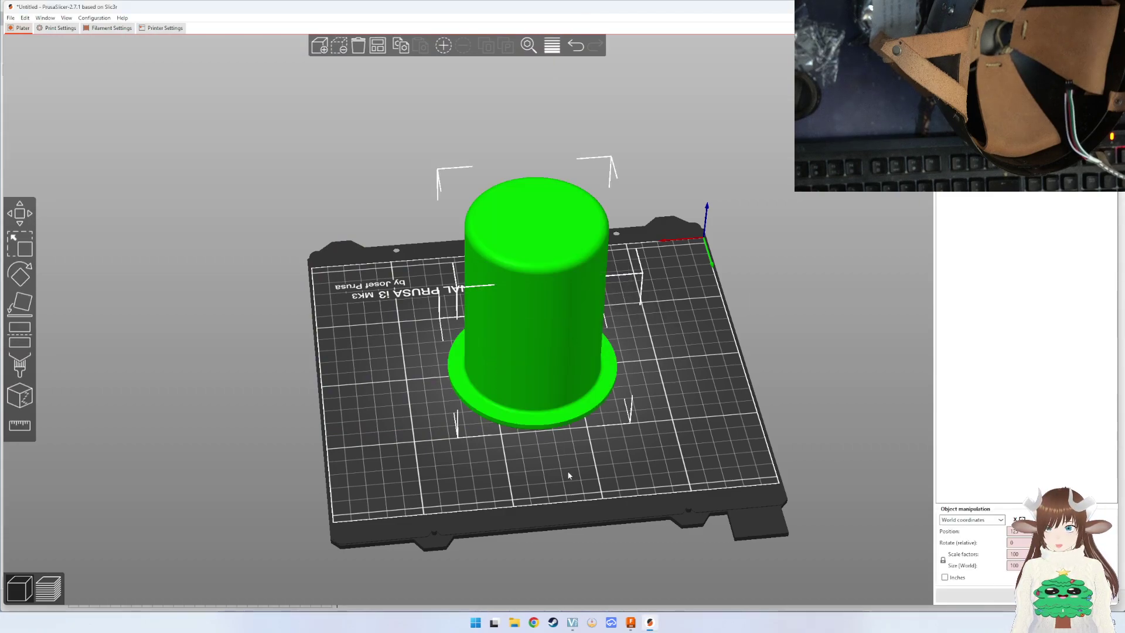
Lay the cup upside down on its former top face and slice it.
mouse_move(568, 475)
left_mouse_down()
mouse_move(592, 395)
mouse_move(568, 445)
left_mouse_up()
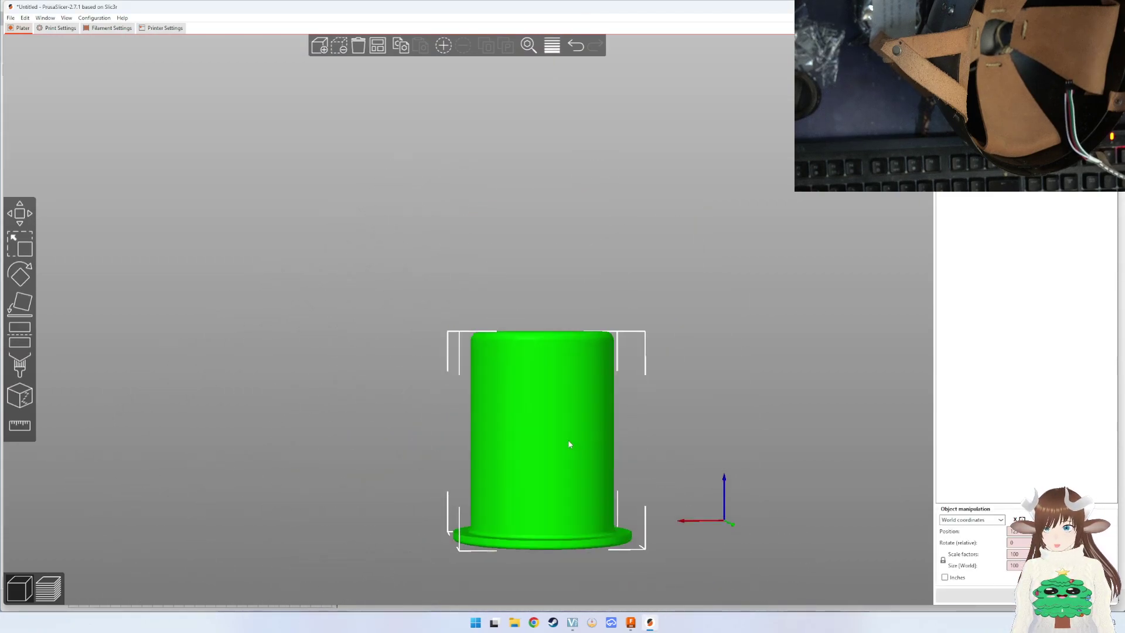
left_click(22, 314)
left_click(550, 321)
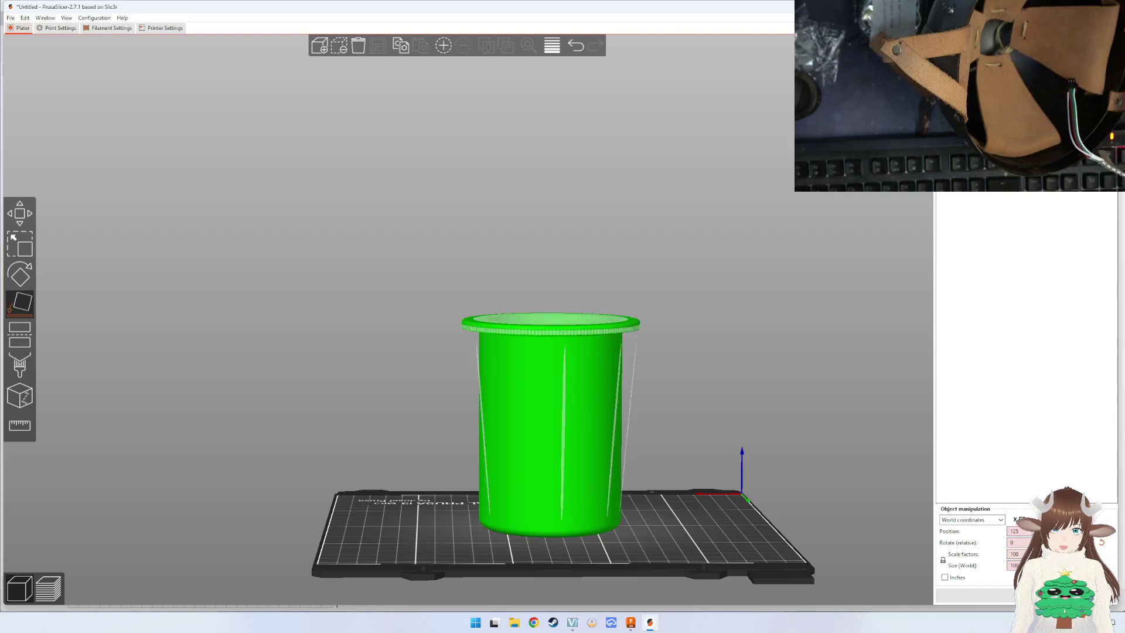
key("Tab")
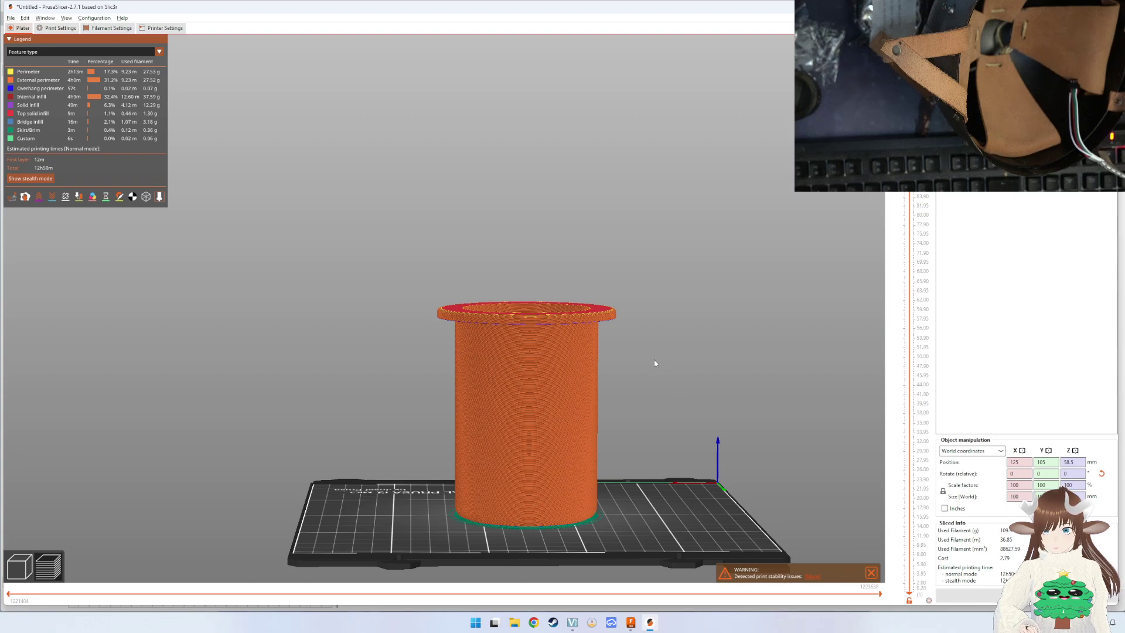
Orbit around the sliced cup and expand the print stability warning details.
mouse_move(655, 363)
left_mouse_down()
mouse_move(653, 405)
mouse_move(642, 394)
mouse_move(657, 364)
mouse_move(649, 417)
mouse_move(692, 378)
mouse_move(703, 385)
mouse_move(701, 423)
mouse_move(660, 405)
mouse_move(803, 545)
left_mouse_up()
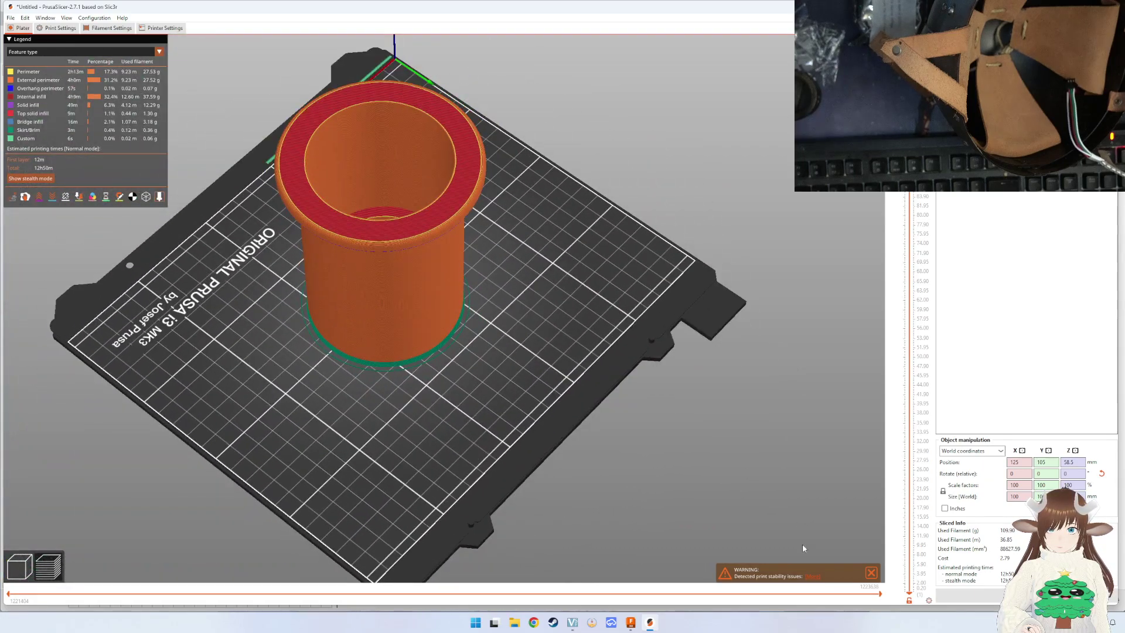
left_click(812, 578)
left_click_drag(727, 472, 728, 440)
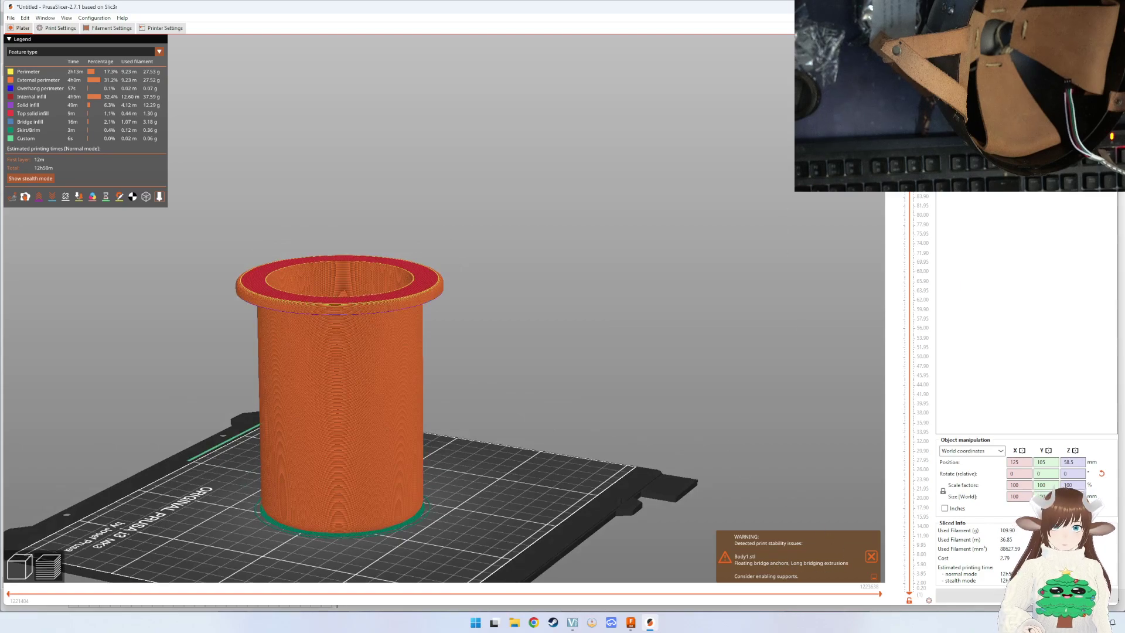
Scrub the layer preview to about half height and back, then open Print Settings.
key("Down")
key("Down")
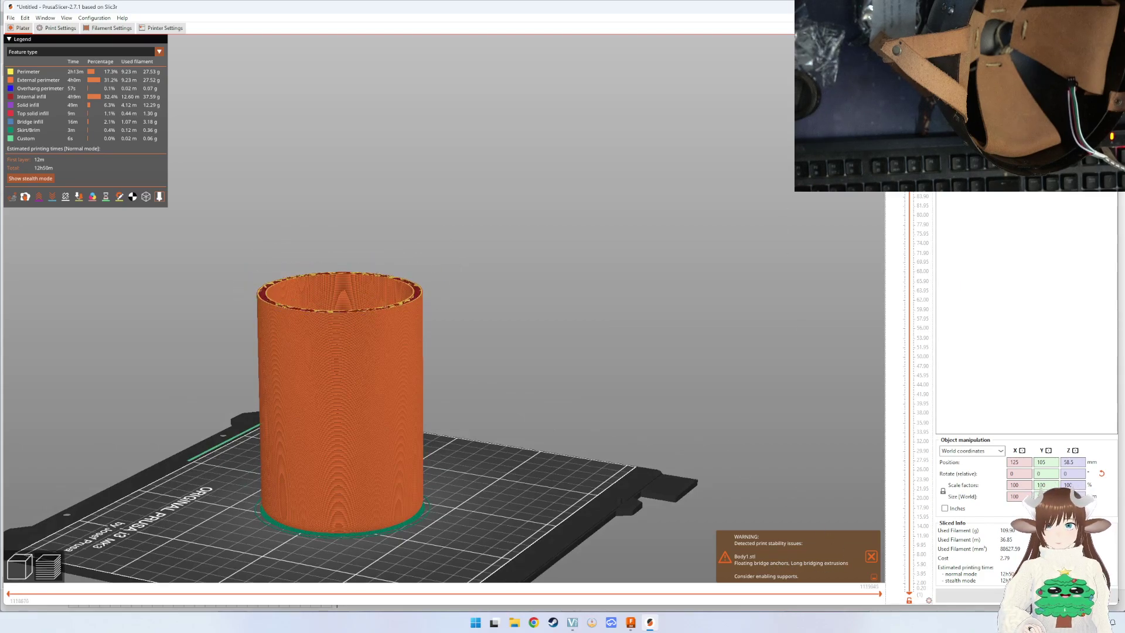
key("Up")
key("Down")
key("Down")
key("Down")
key("Down")
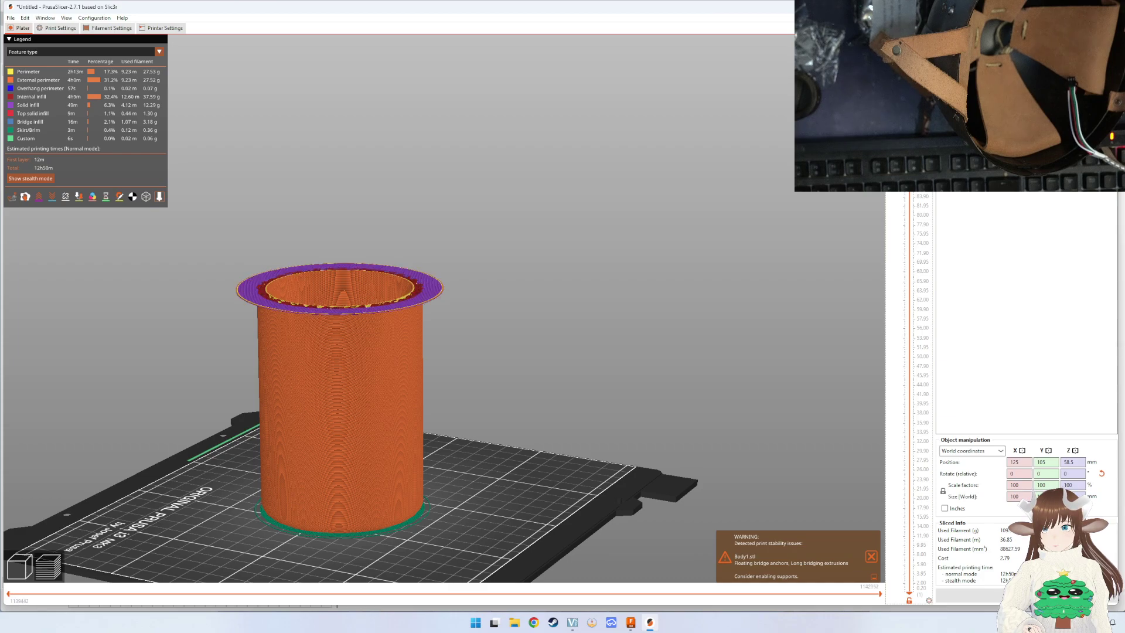
key("Down")
key("Down")
key("Down")
key("Down")
key("Down")
key("Down")
key("Down")
key("Down")
key("Down")
left_click_drag(909, 345, 909, 187)
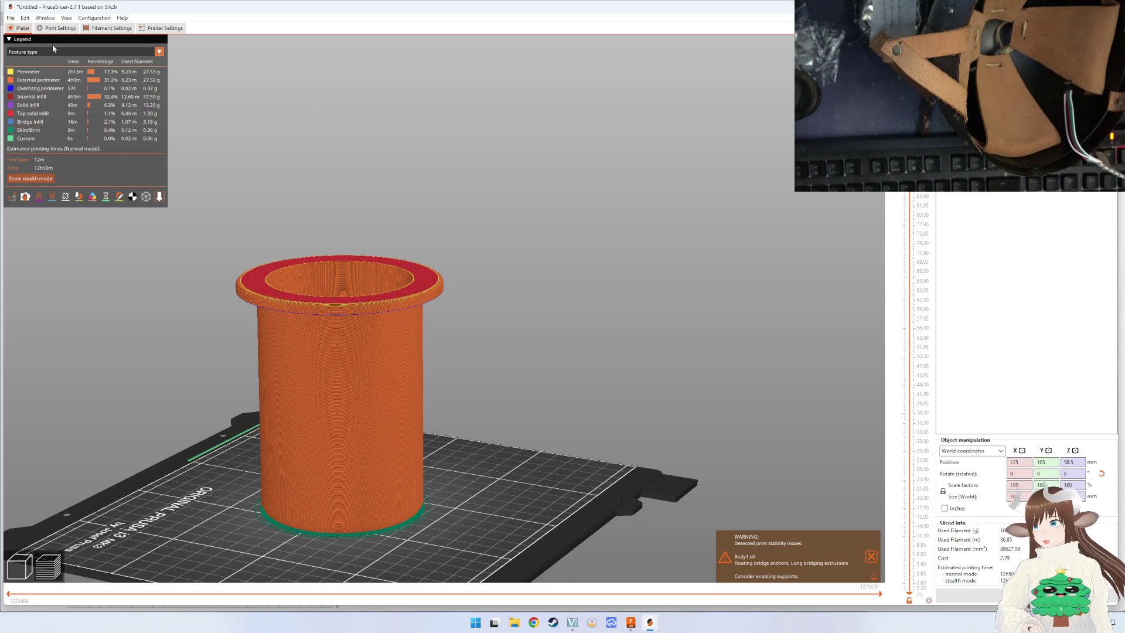
left_click(62, 29)
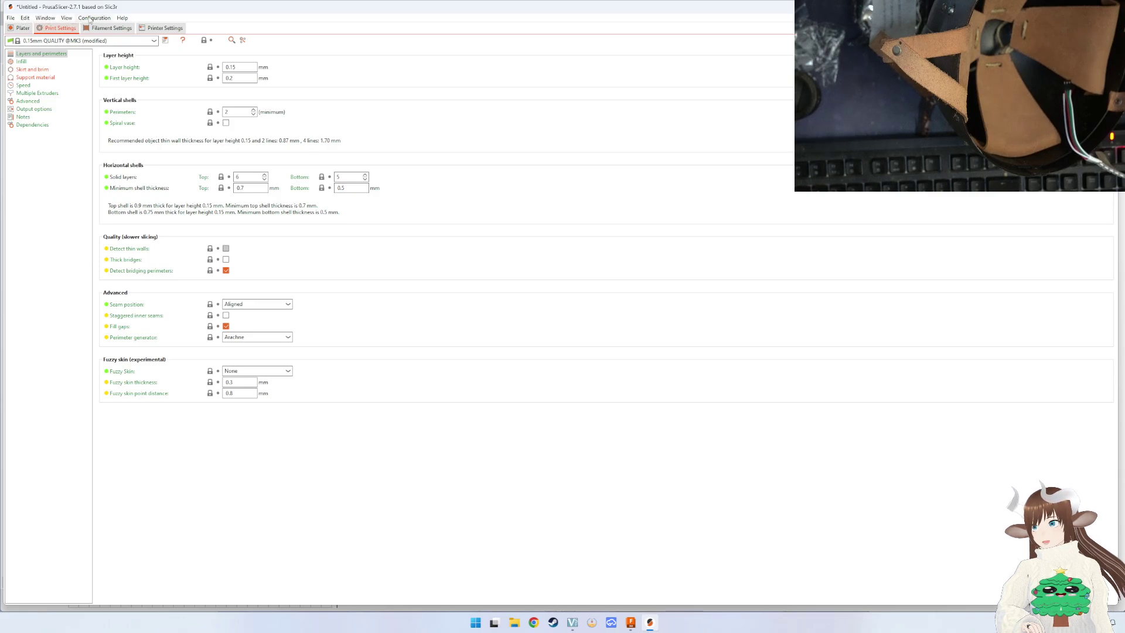
Browse the Skirt and brim, Infill, Layers and perimeters, Multiple Extruders, Advanced and Support material pages.
left_click(90, 20)
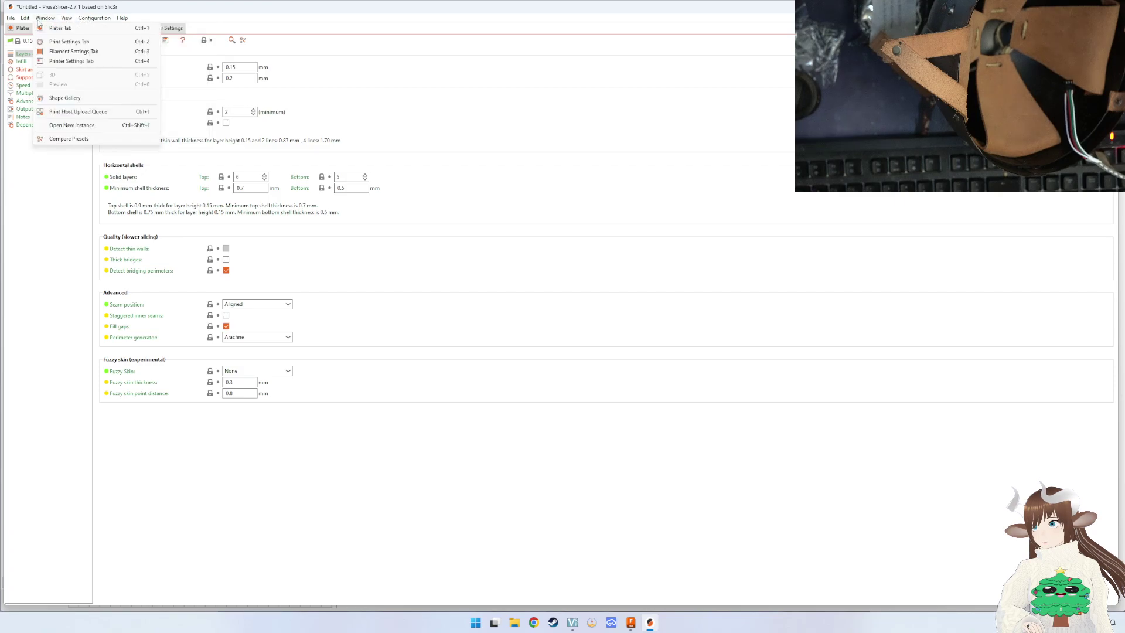
mouse_move(122, 18)
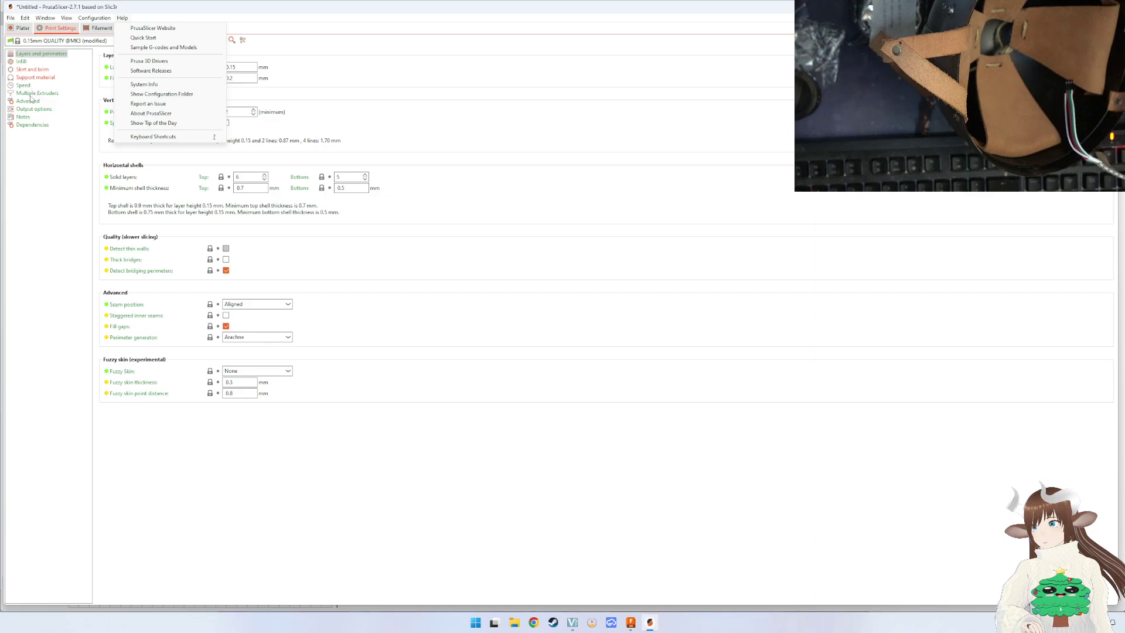
left_click(33, 70)
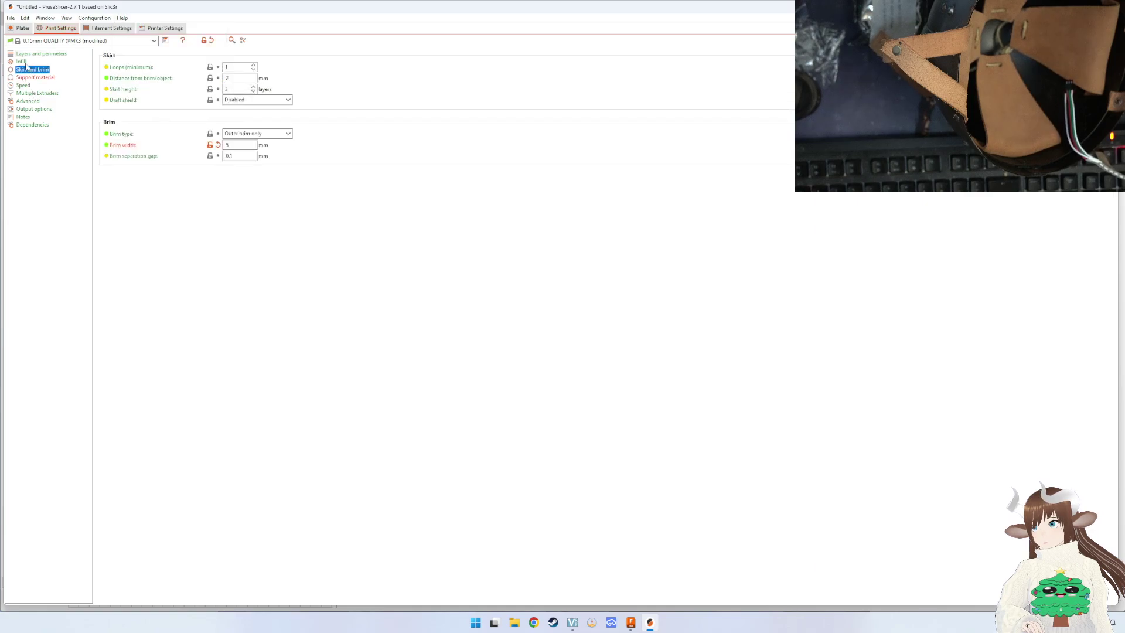
left_click(25, 64)
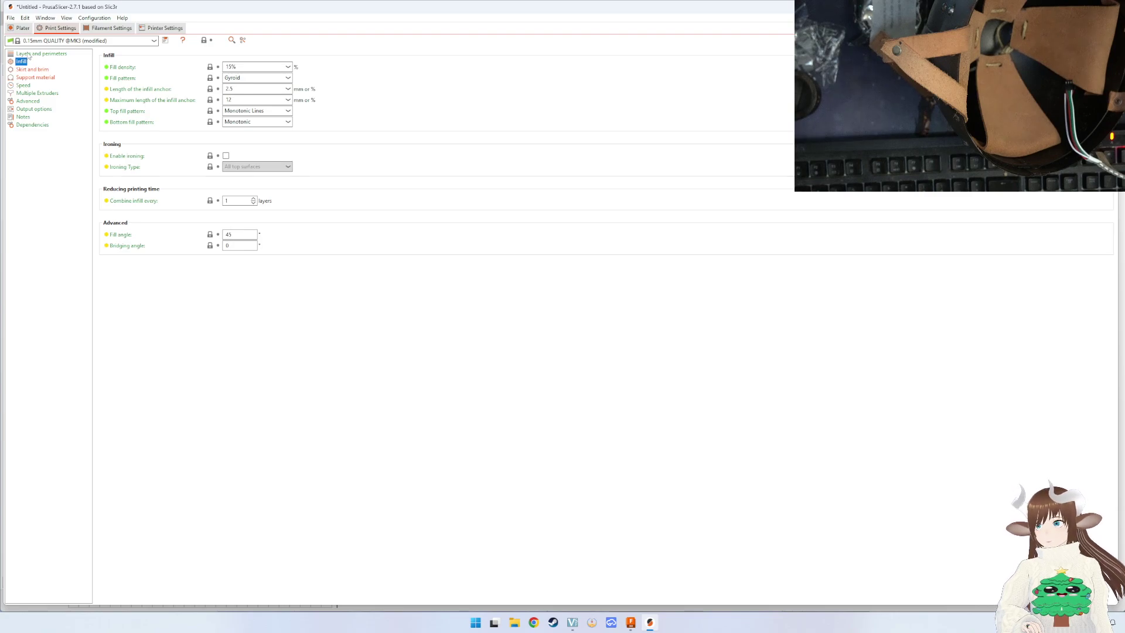
left_click(29, 55)
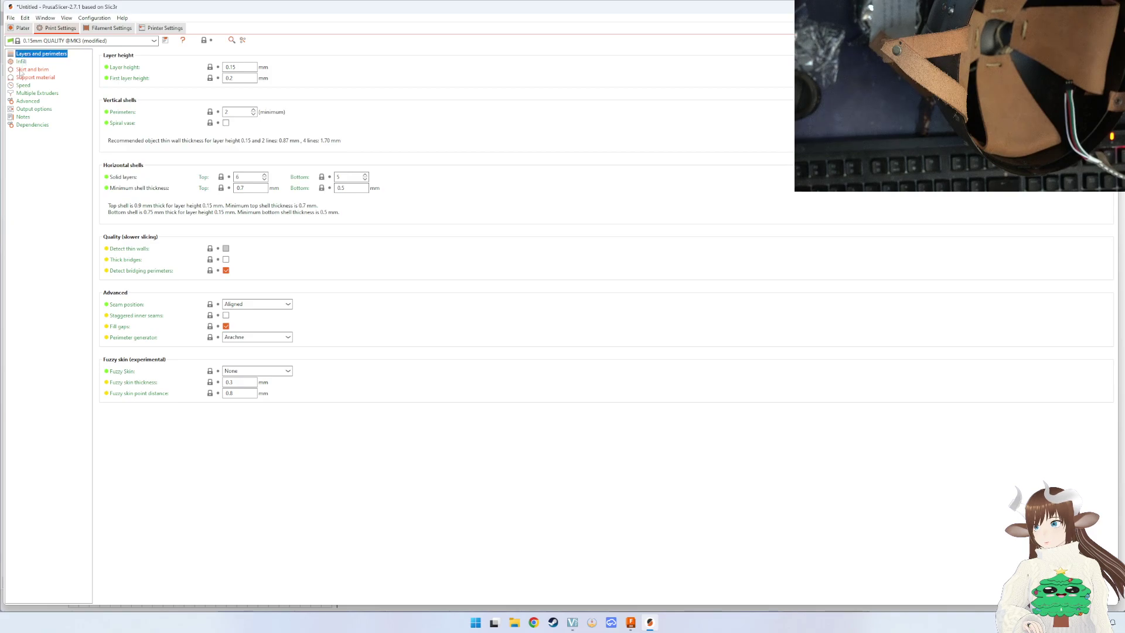
left_click(28, 86)
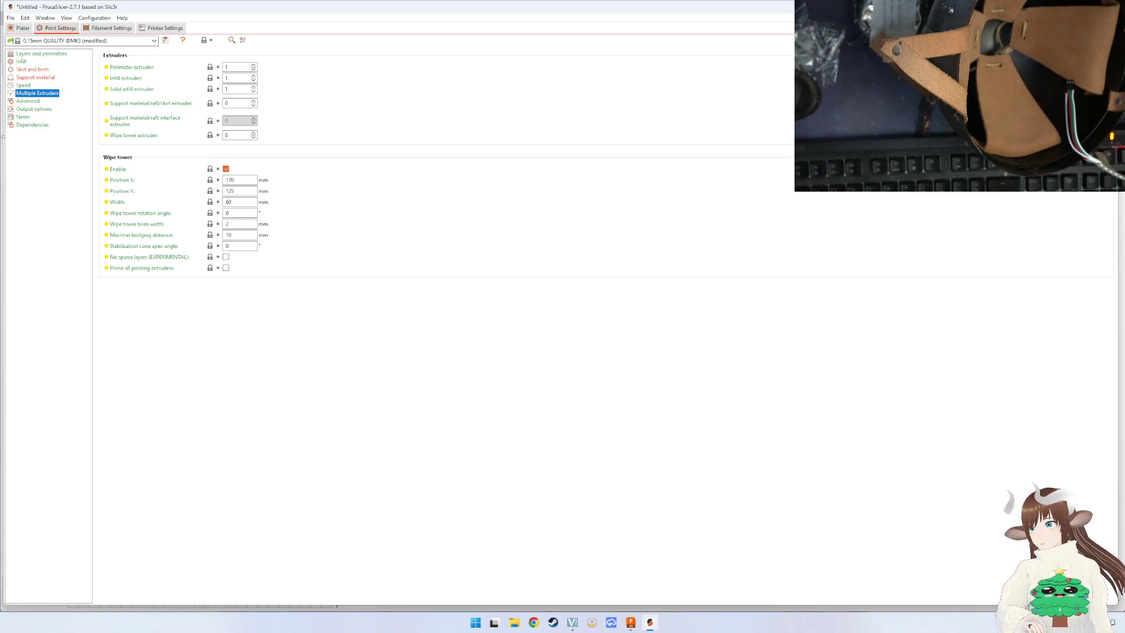
left_click(39, 102)
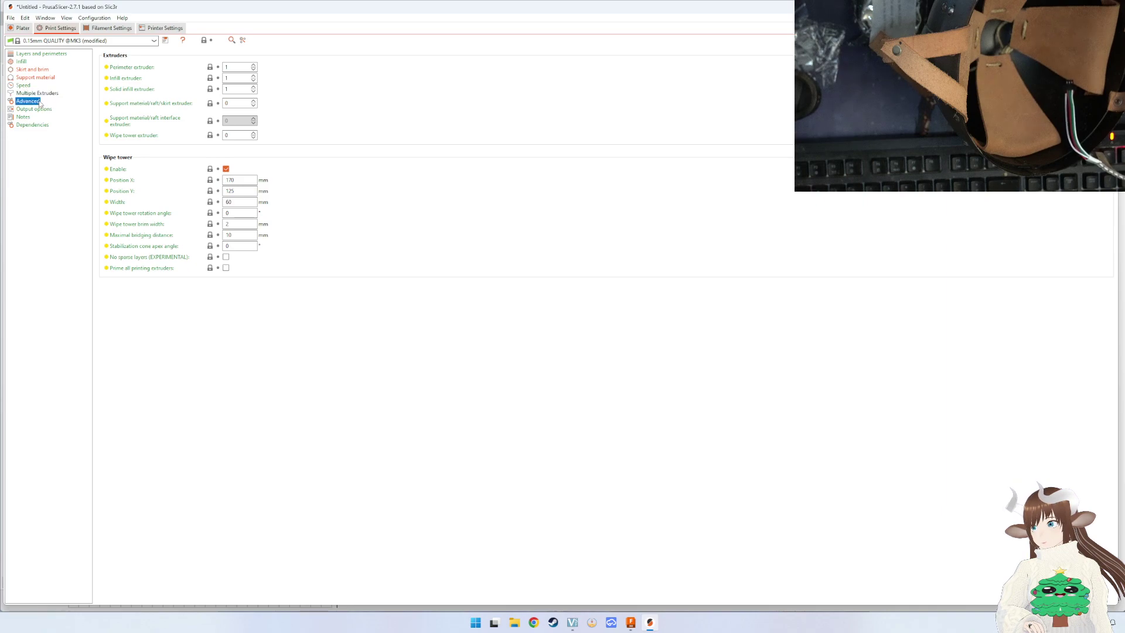
left_click(35, 77)
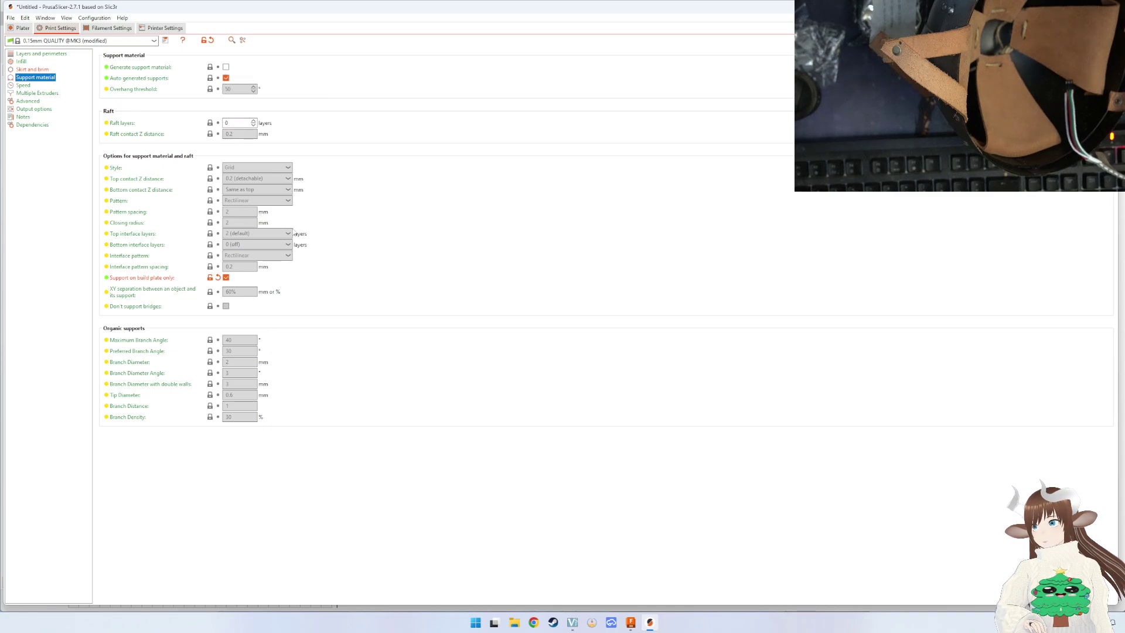
Return to the sliced preview, then switch to Fusion 360 and view the cup's underside.
left_click(20, 28)
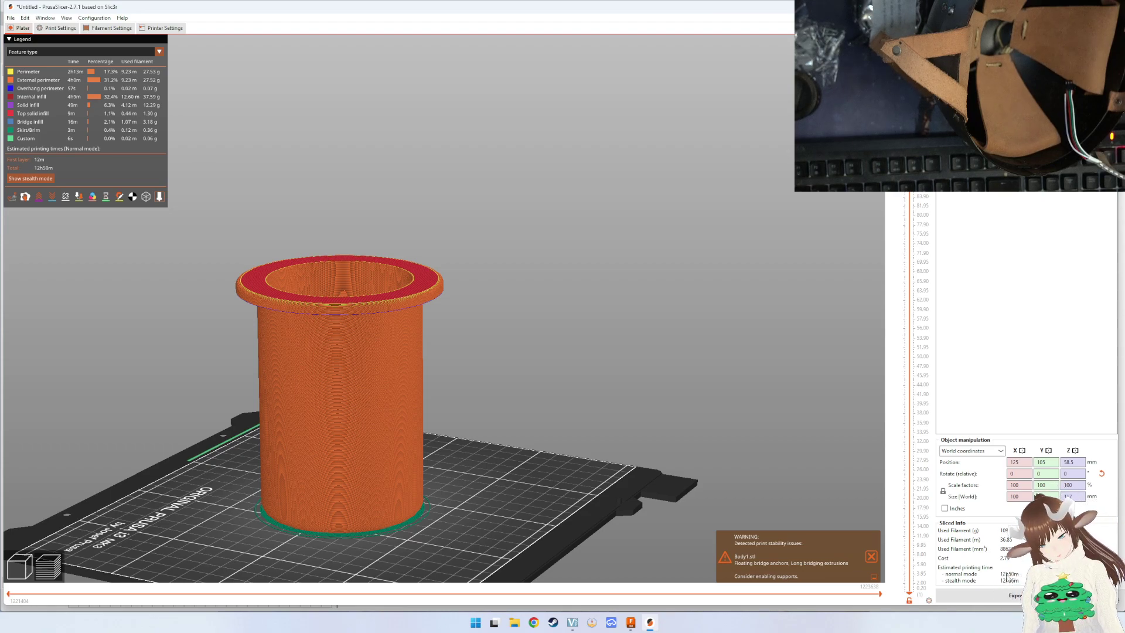
key("alt+Tab")
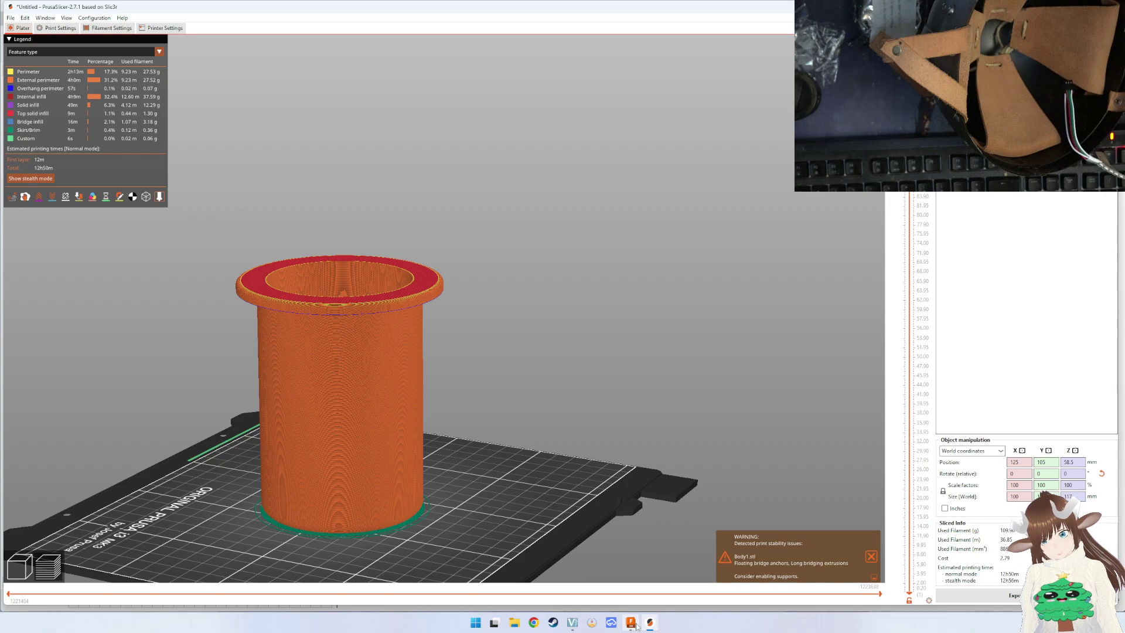
mouse_move(723, 505)
middle_mouse_down("shift")
mouse_move(709, 413)
mouse_move(748, 414)
middle_mouse_up("shift")
Fillet the cup's top inner edge with a 5 mm radius.
key("f")
left_click(748, 415)
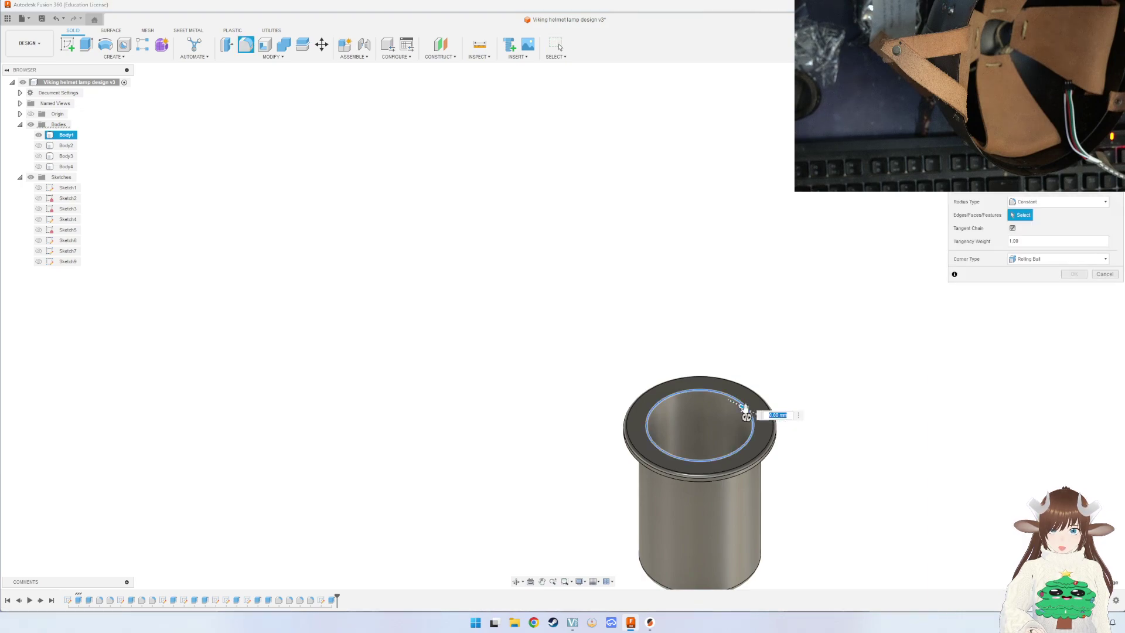
type("5")
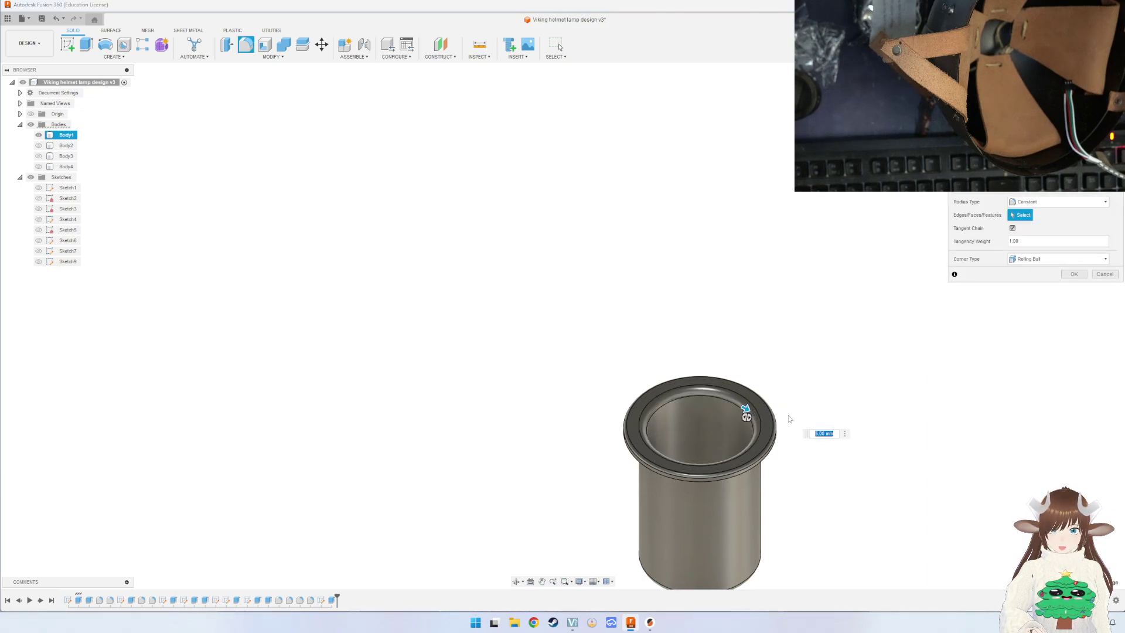
key("Return")
mouse_move(782, 423)
middle_mouse_down("shift")
mouse_move(800, 353)
mouse_move(795, 364)
middle_mouse_up("shift")
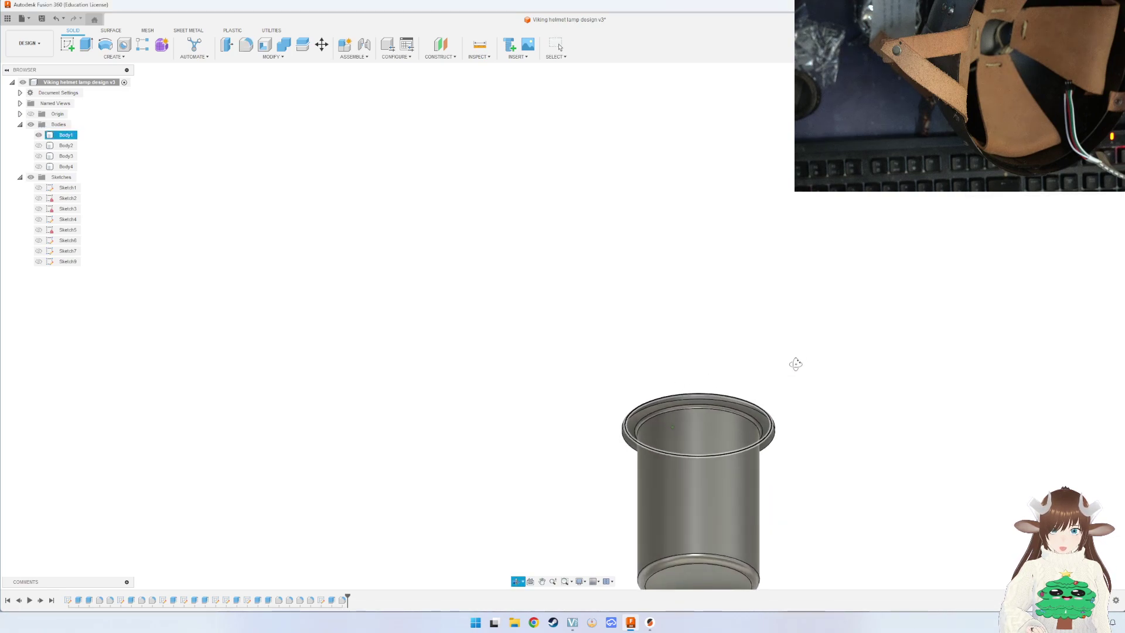
middle_click_drag(781, 422, 686, 361)
scroll(676, 350, "up", 3)
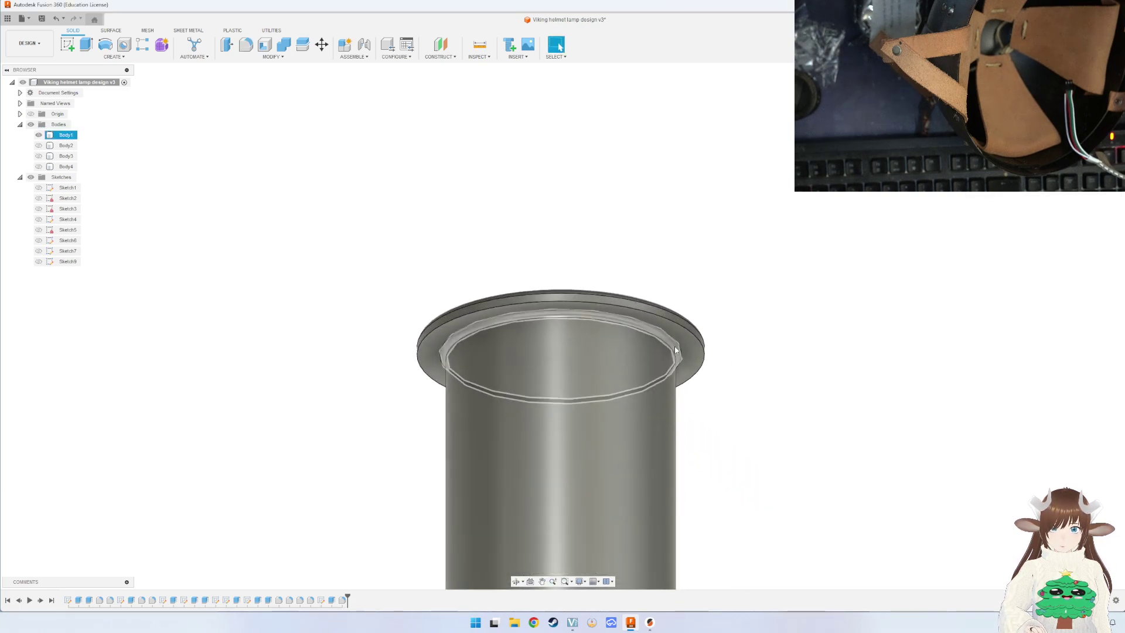
left_click(675, 347)
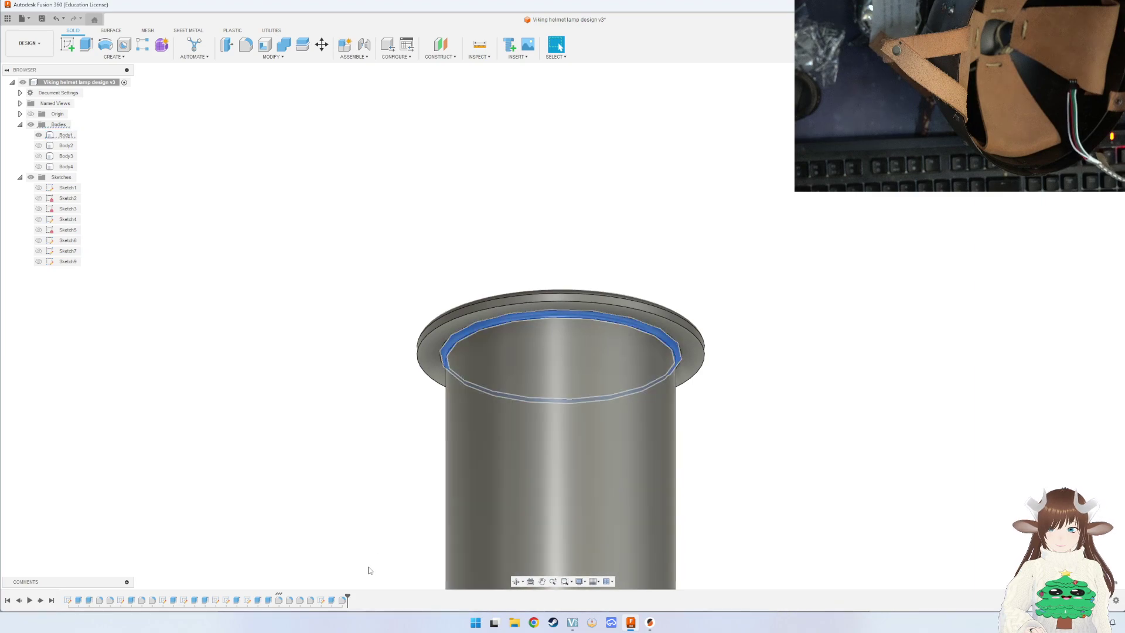
Reduce the rim fillet's radius from the timeline, then start saving a new version.
double_click(281, 600)
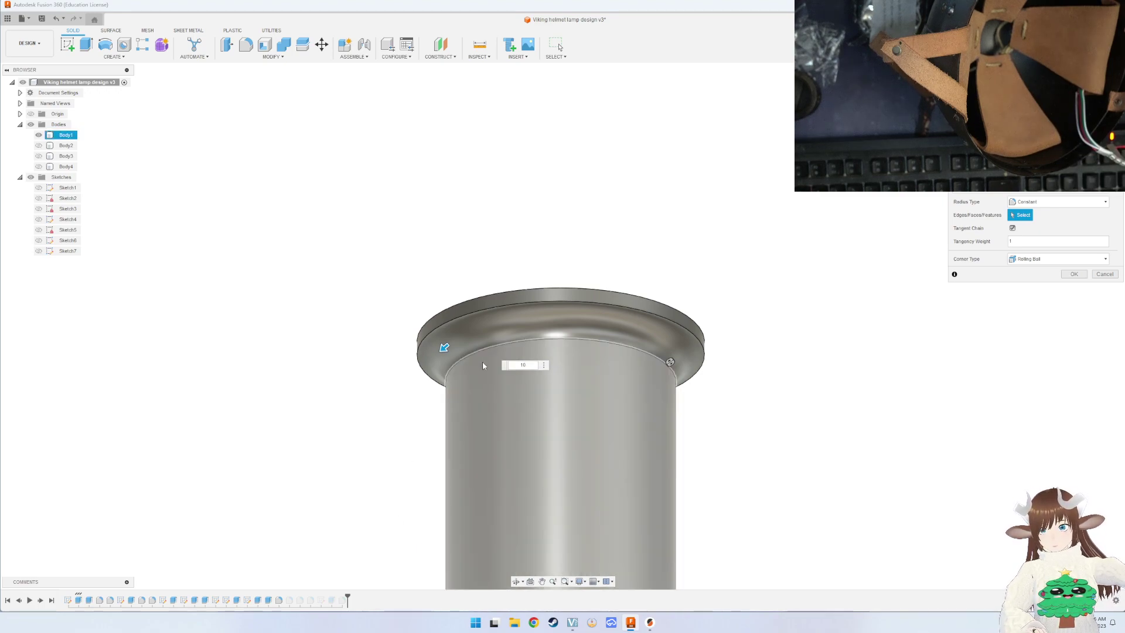
left_click_drag(445, 348, 445, 349)
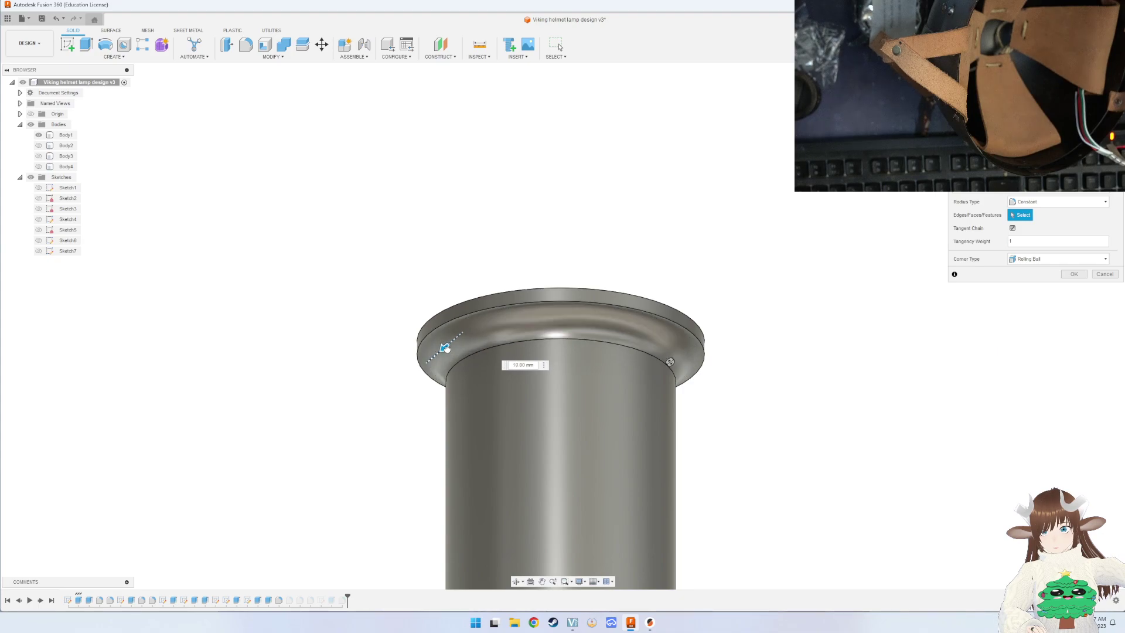
left_click(445, 348)
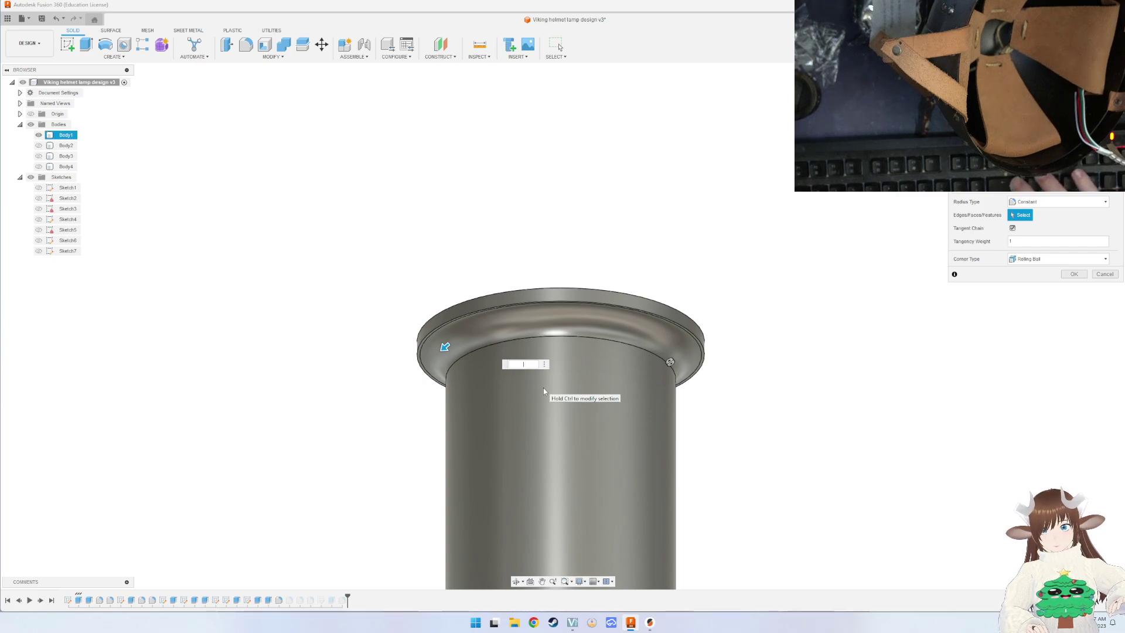
type("10")
key("Return")
mouse_move(543, 388)
middle_mouse_down("shift")
mouse_move(696, 316)
mouse_move(661, 231)
mouse_move(673, 184)
mouse_move(587, 194)
mouse_move(586, 169)
mouse_move(658, 304)
middle_mouse_up("shift")
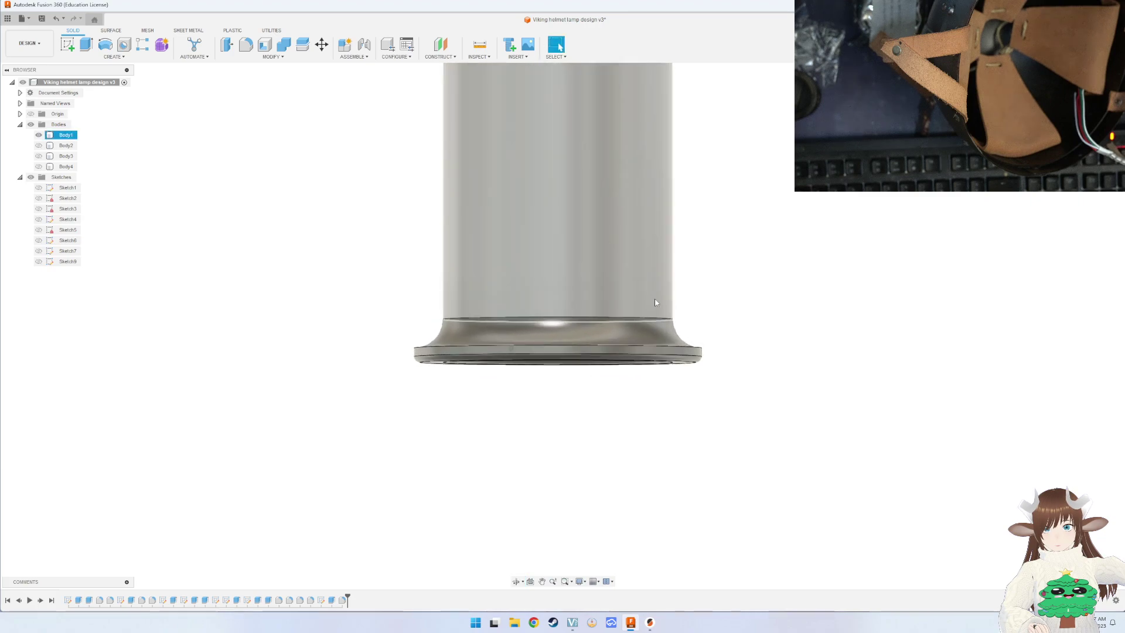
key("ctrl+s")
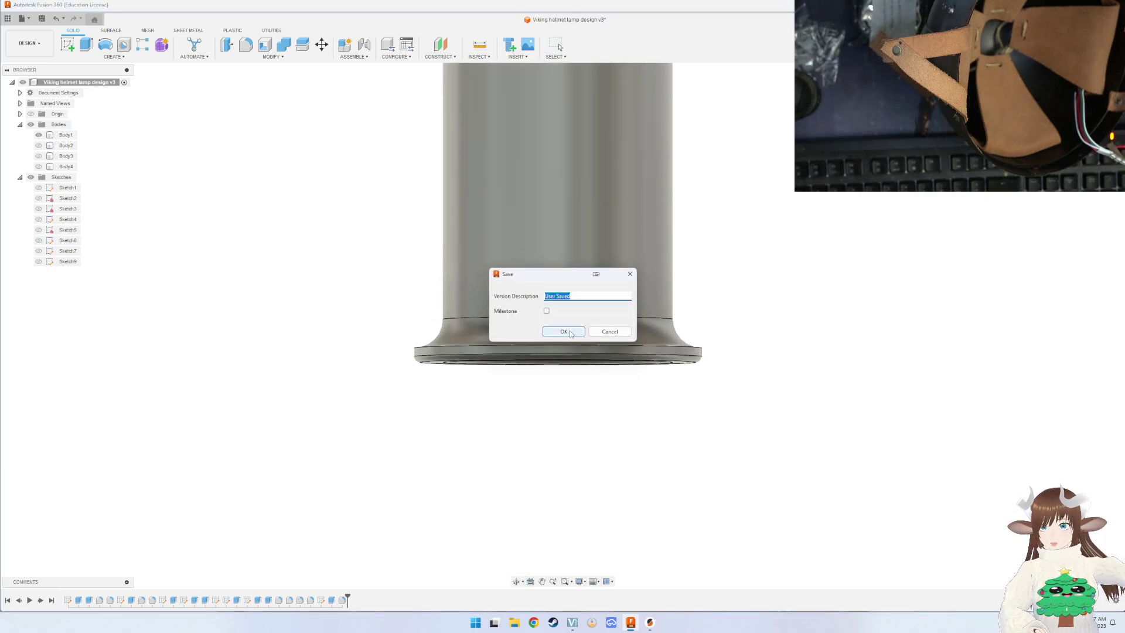
Confirm saving the new version of the design.
left_click(570, 333)
middle_click_drag(737, 310, 558, 362)
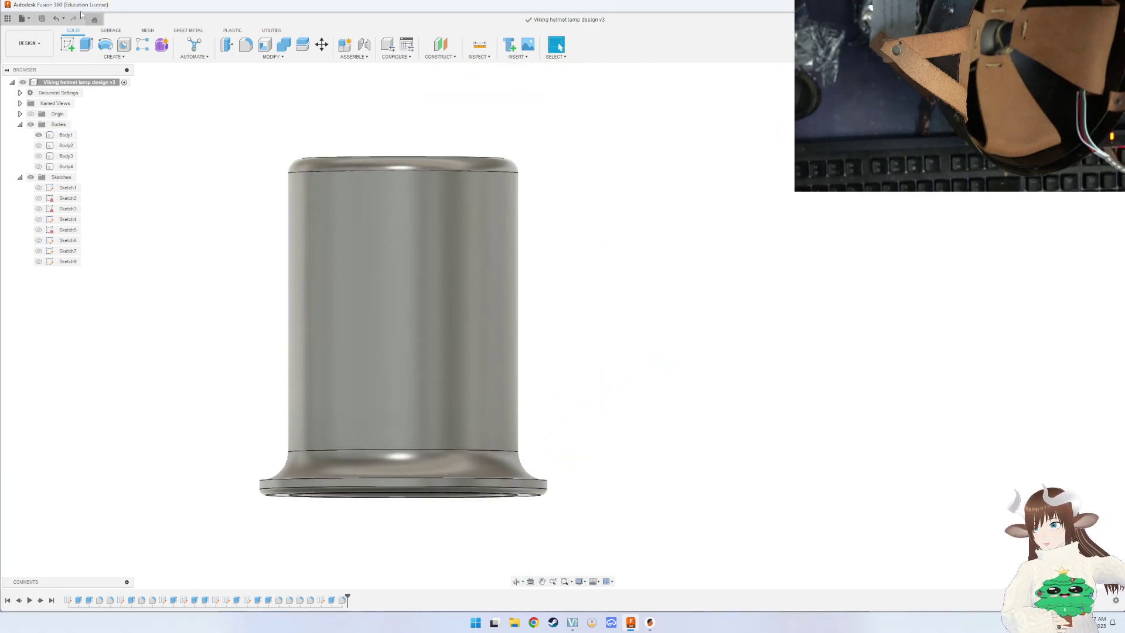
left_click(23, 19)
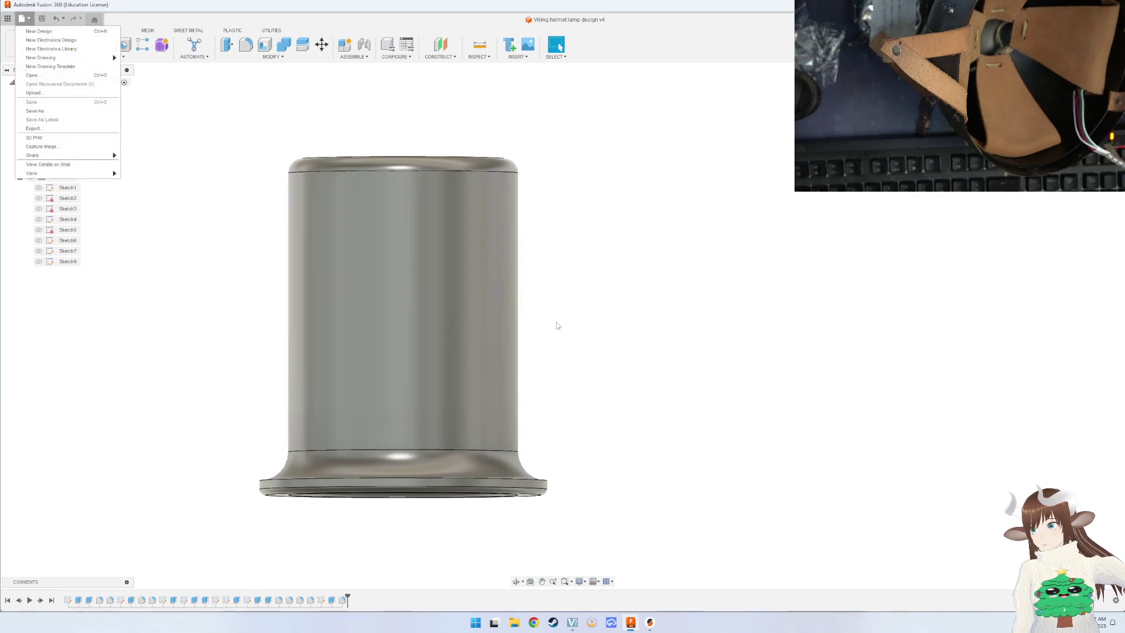
left_click(625, 303)
Reapply the rim fillet and inspect the inner rim from several angles.
middle_click_drag(621, 383, 642, 279, "shift")
left_click(490, 435)
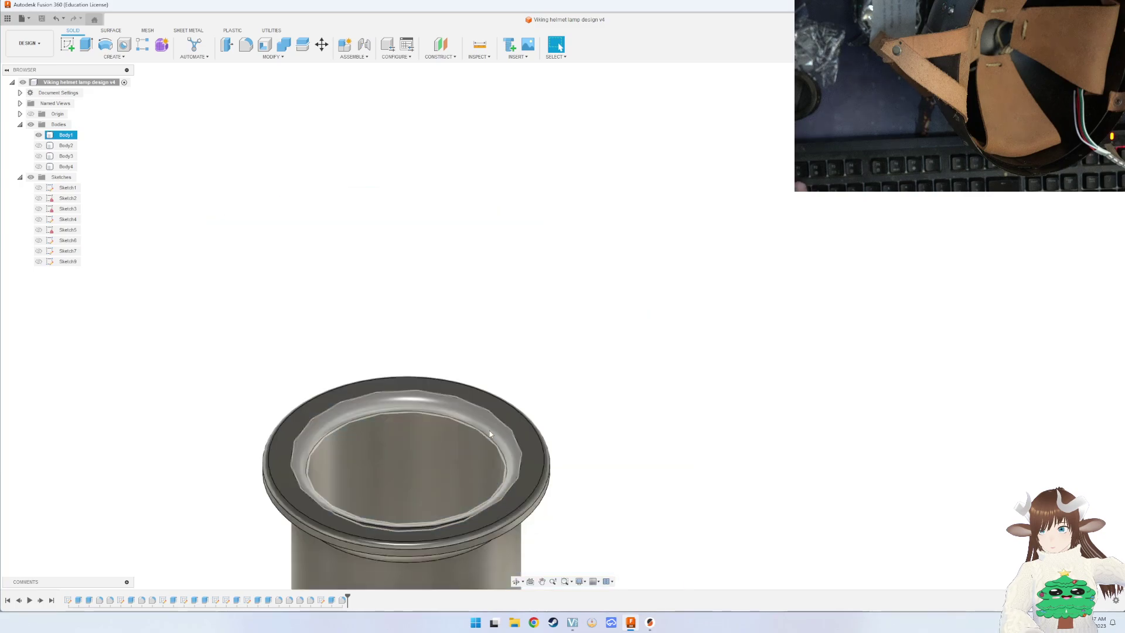
left_click(490, 436)
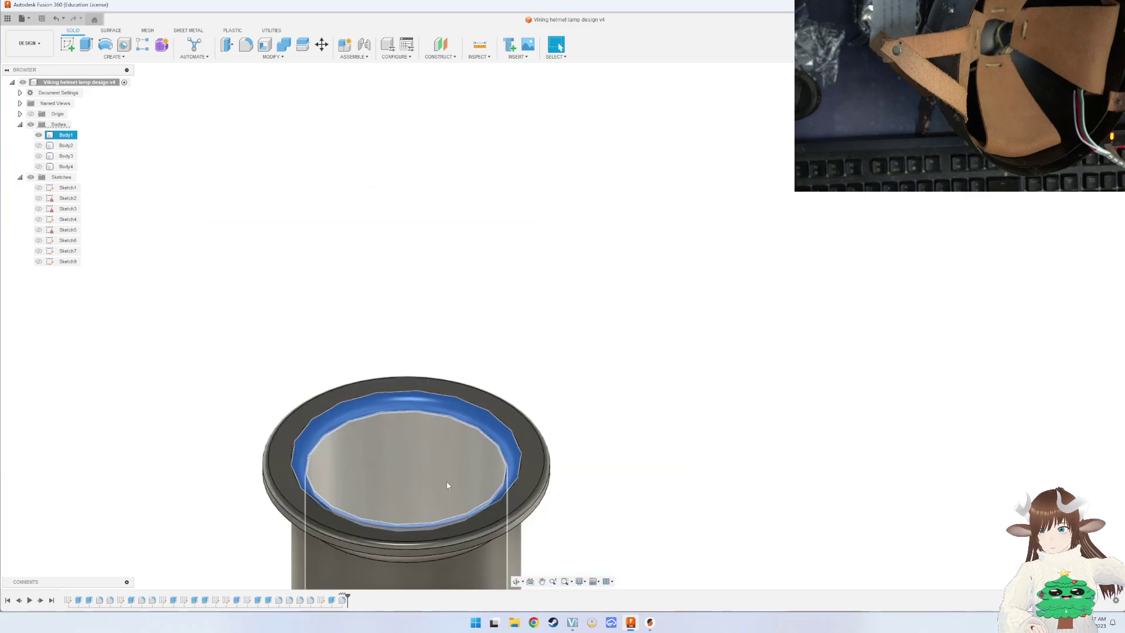
double_click(342, 601)
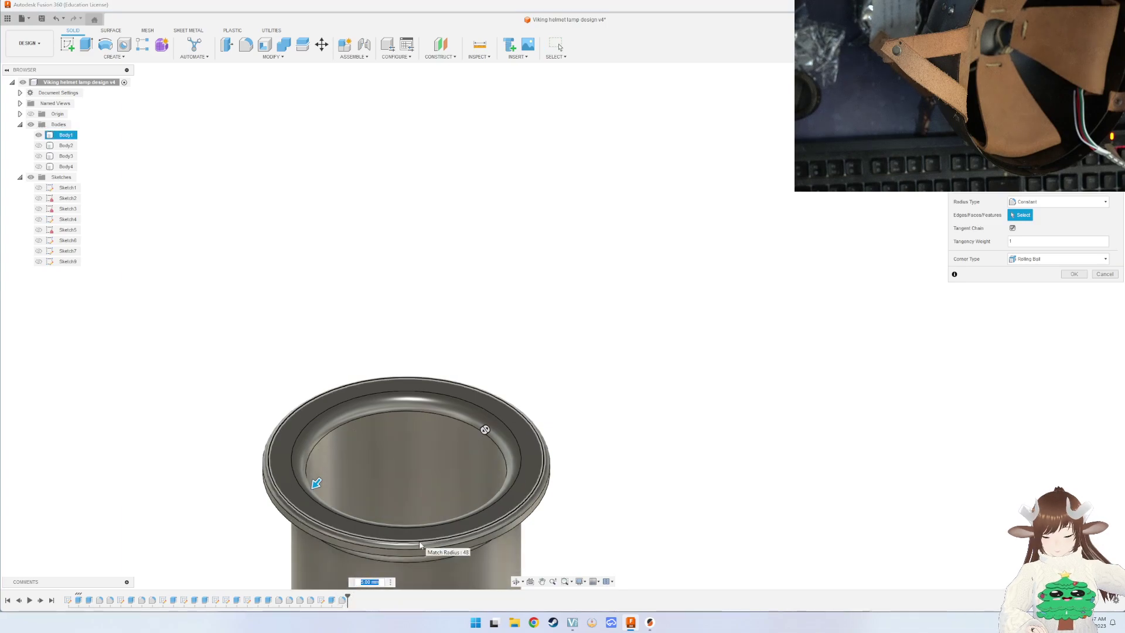
key("Return")
mouse_move(420, 545)
middle_mouse_down("shift")
mouse_move(421, 498)
mouse_move(575, 482)
mouse_move(491, 575)
mouse_move(452, 520)
middle_mouse_up("shift")
key("f")
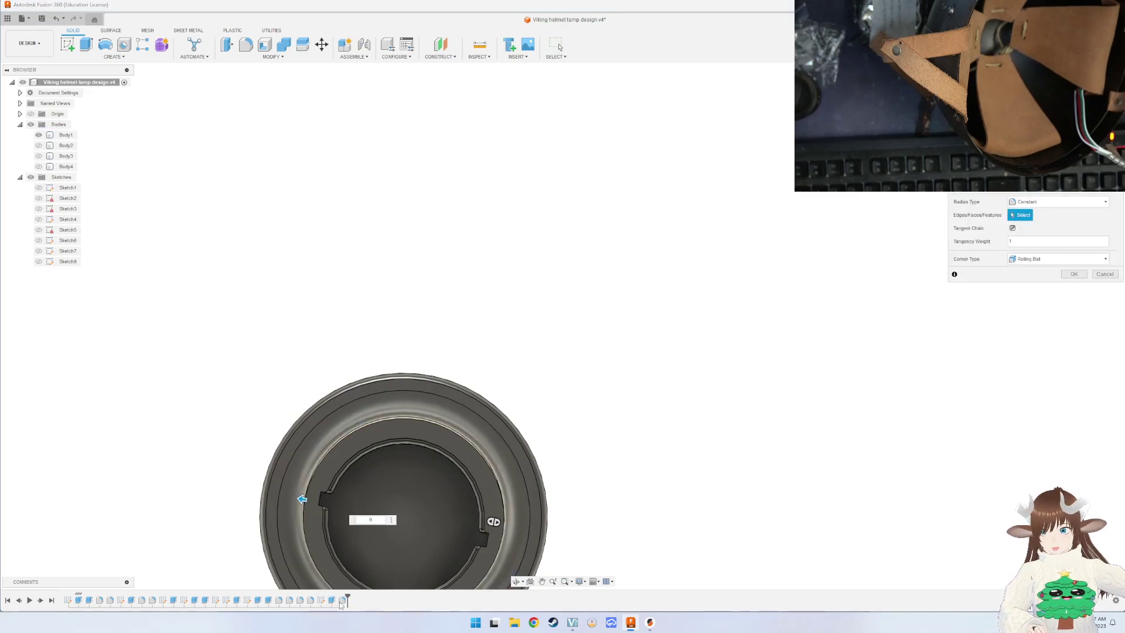
key("Escape")
mouse_move(447, 447)
middle_mouse_down("shift")
mouse_move(480, 377)
mouse_move(458, 422)
middle_mouse_up("shift")
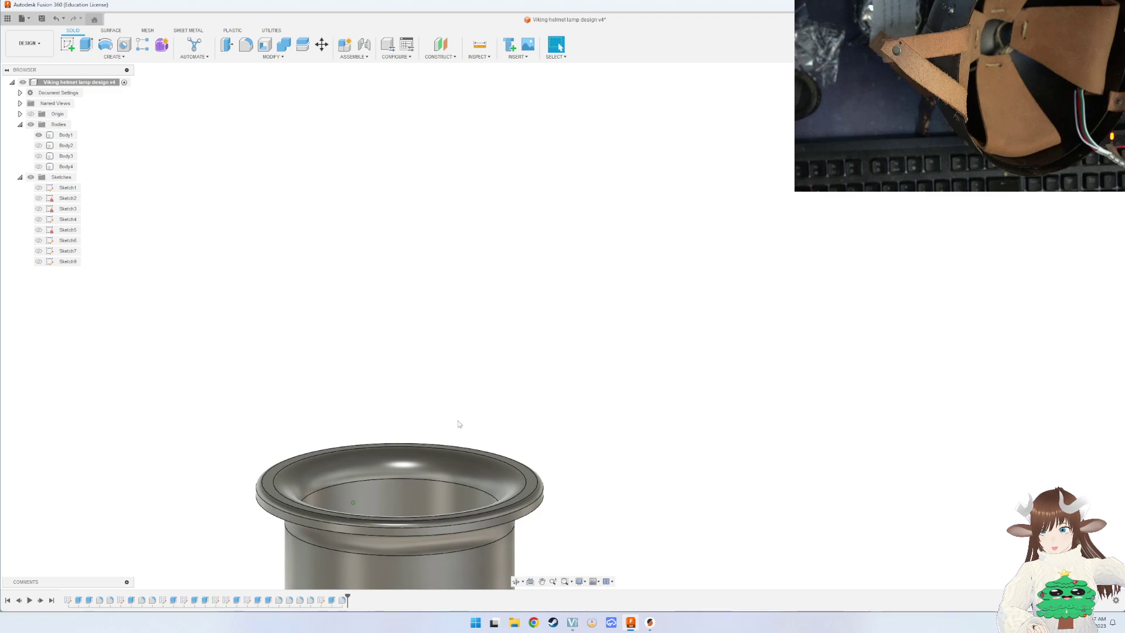
middle_click_drag(466, 492, 517, 485, "shift")
scroll(517, 485, "up", 3)
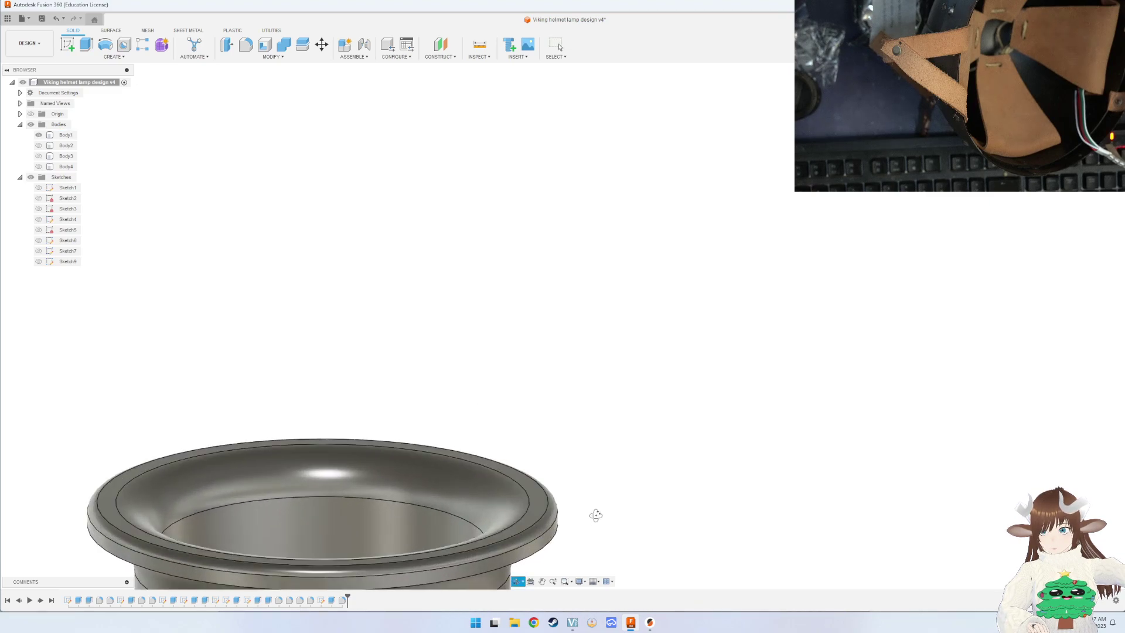
mouse_move(595, 516)
middle_mouse_down("shift")
mouse_move(598, 500)
mouse_move(576, 503)
mouse_move(565, 459)
mouse_move(567, 489)
middle_mouse_up("shift")
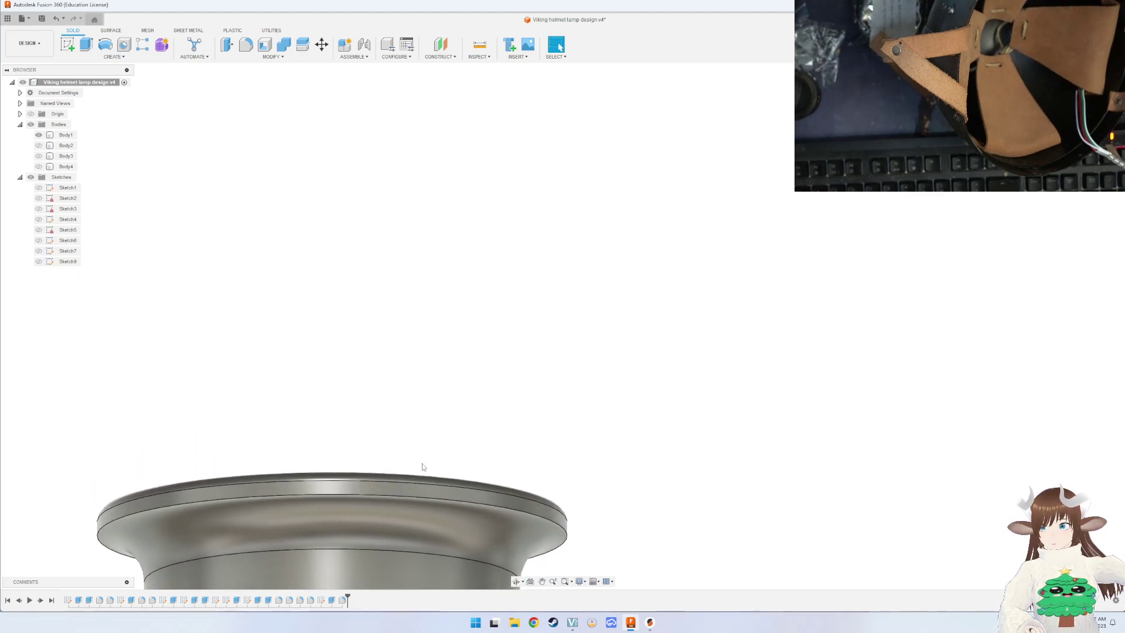
Save another version and export the cup as an STL to Downloads, overwriting Body1.stl.
key("ctrl+s")
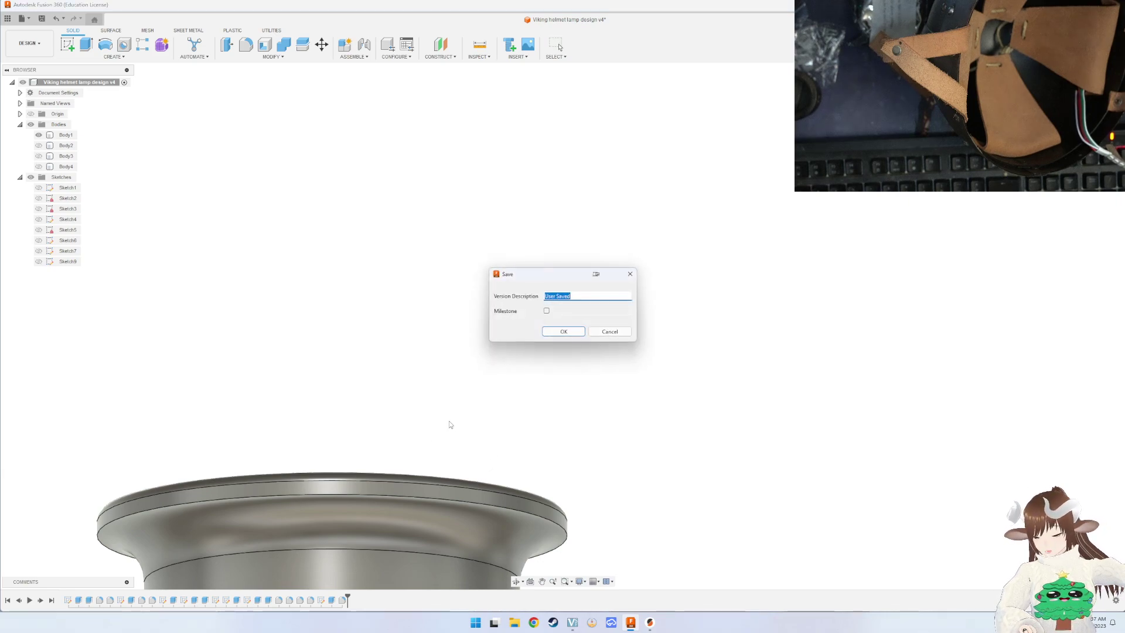
left_click(571, 335)
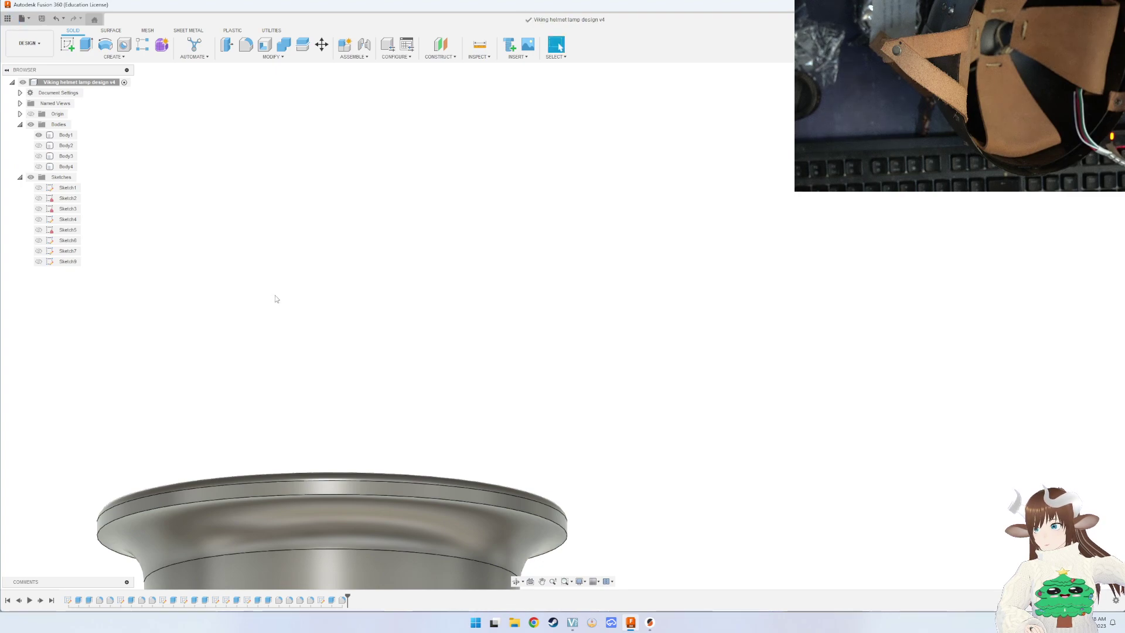
left_click(22, 18)
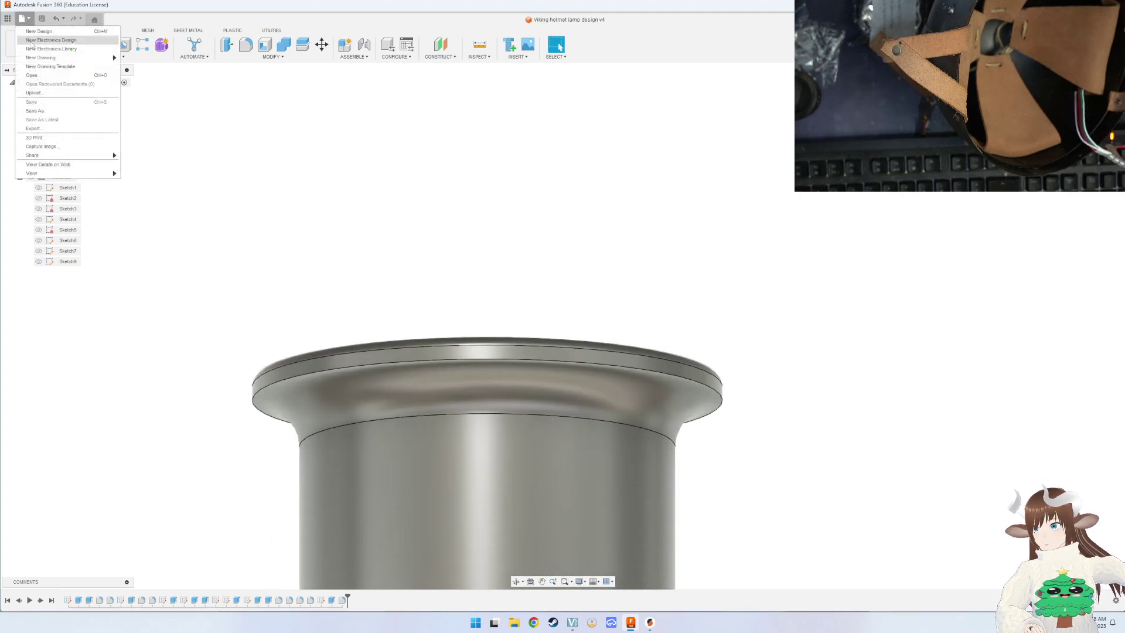
left_click(61, 138)
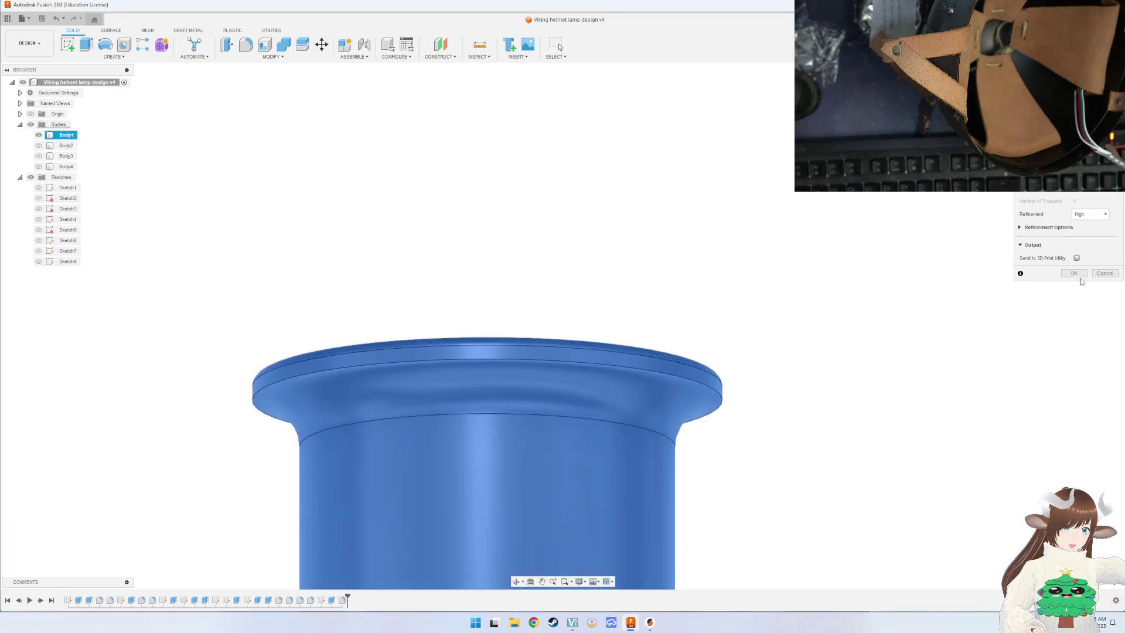
left_click(1074, 273)
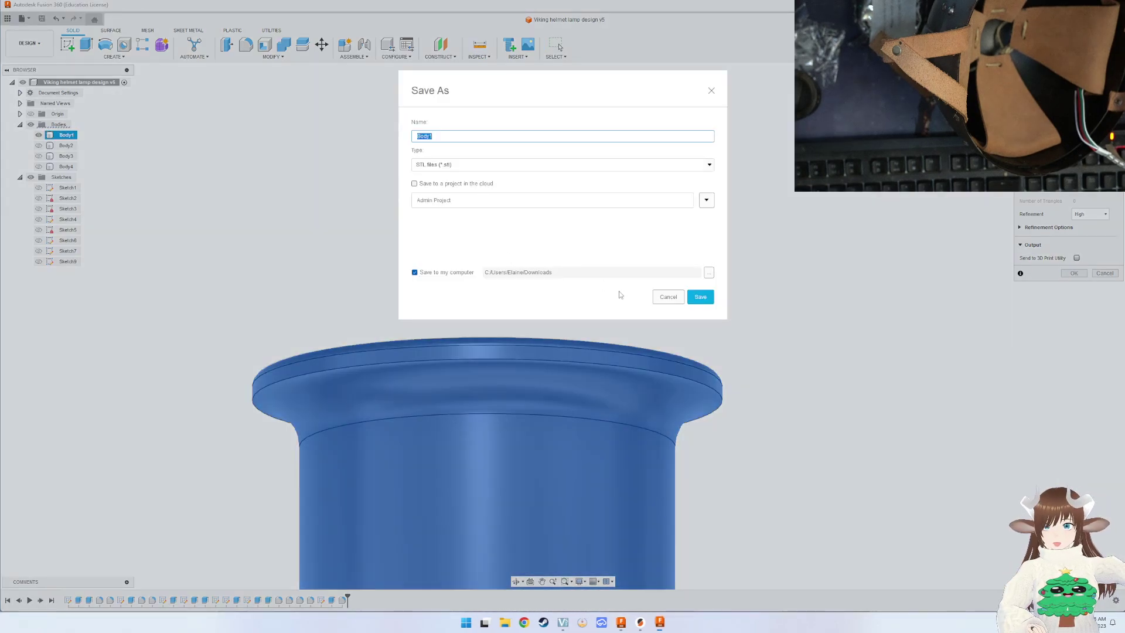
left_click(700, 298)
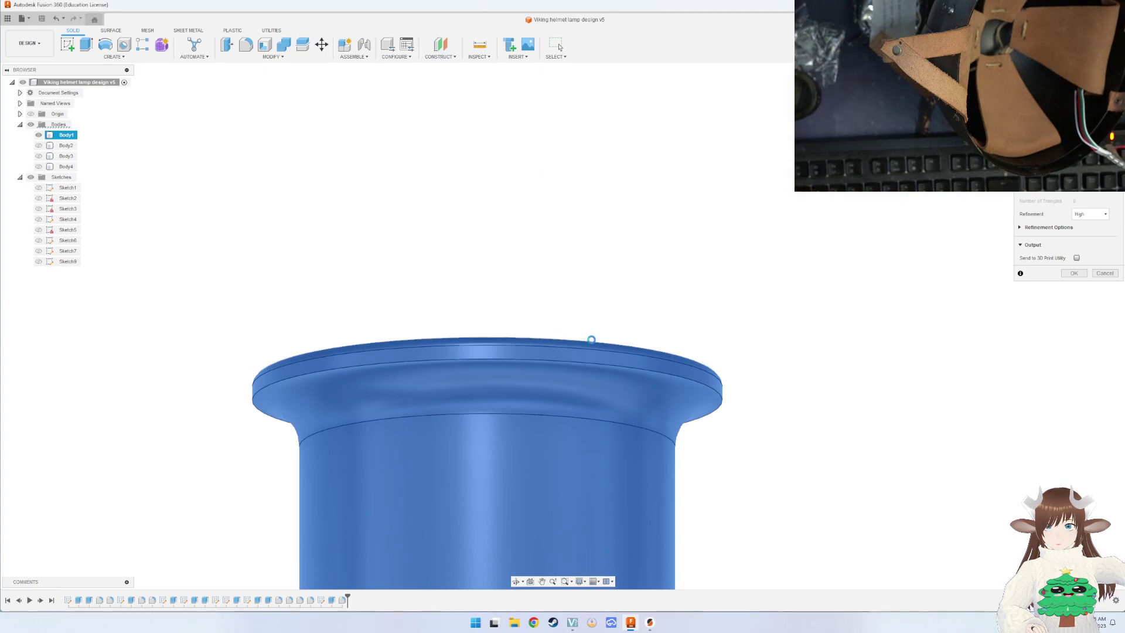
left_click(648, 624)
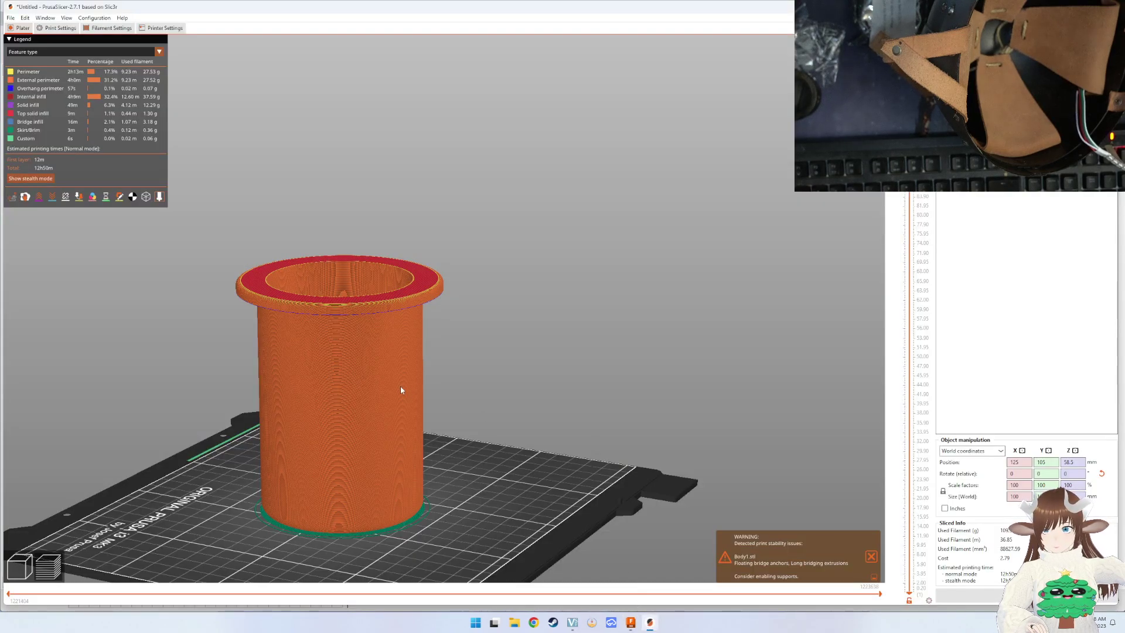
Replace the old cup with the new STL, flip it flange-up, and slice.
left_click(20, 567)
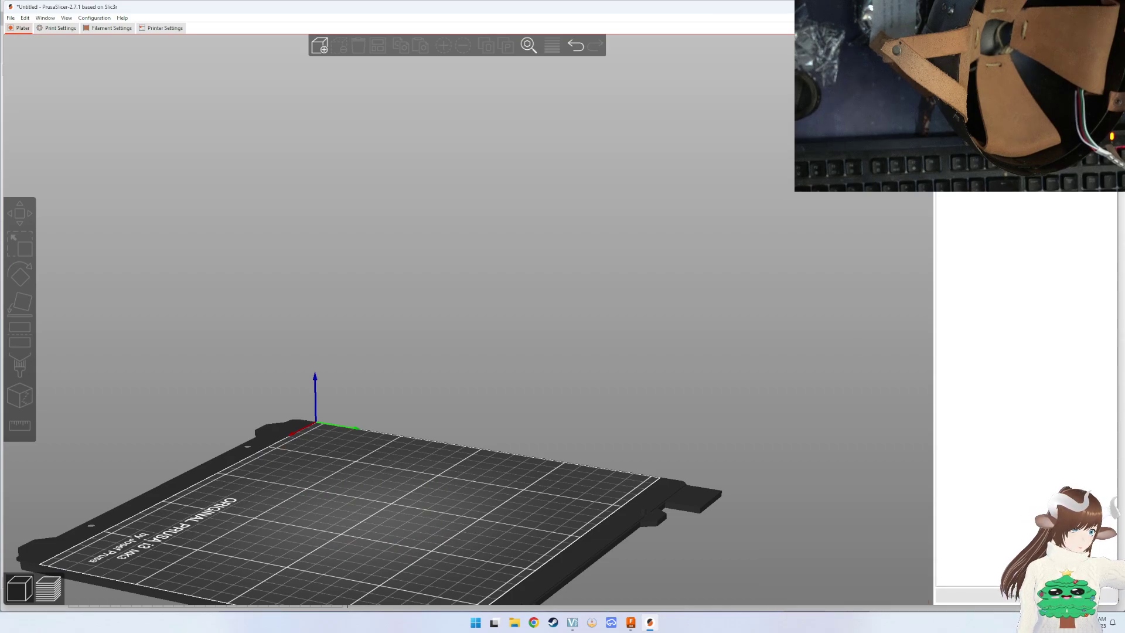
left_click_drag(415, 441, 417, 444)
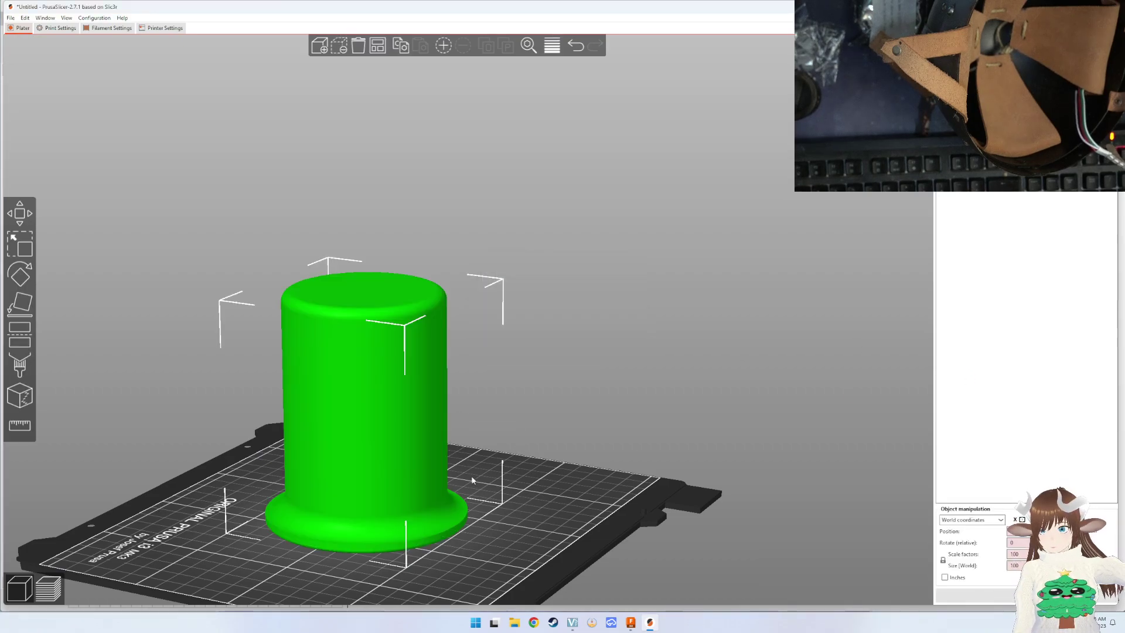
left_click(12, 302)
left_click(366, 536)
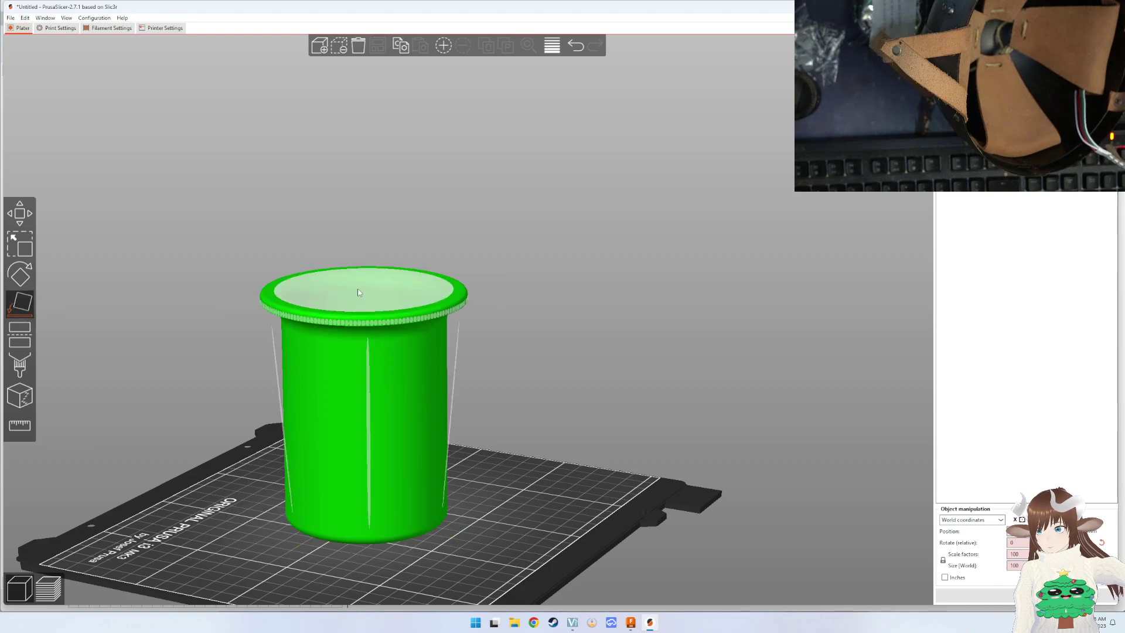
left_click(966, 596)
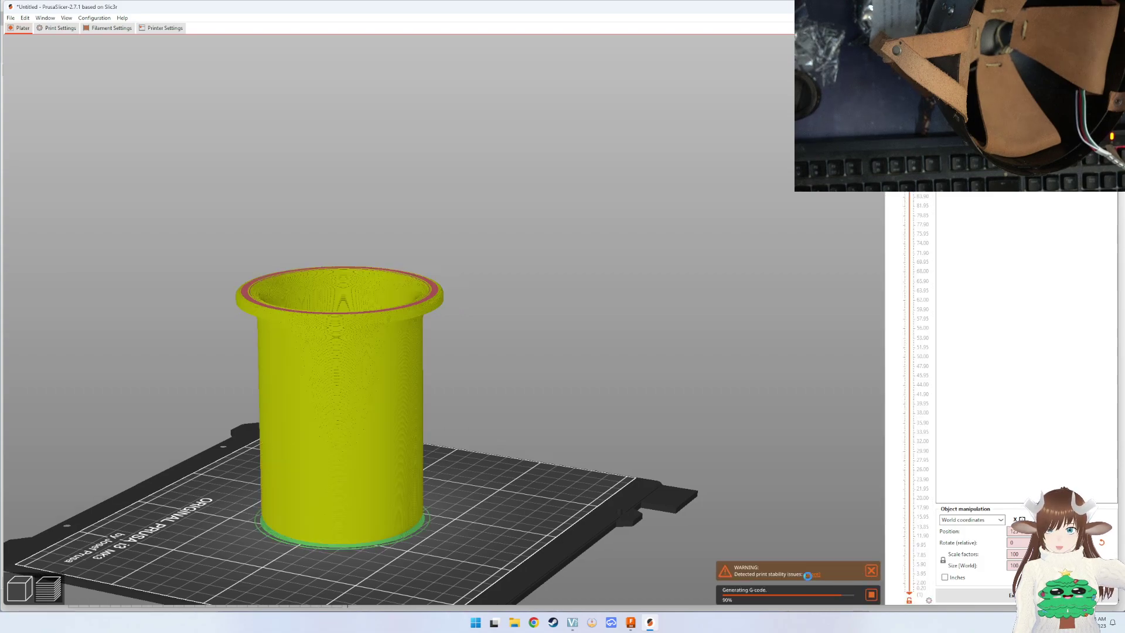
Orbit and zoom around the sliced cup to inspect it from below and the sides.
scroll(275, 434, "up", 3)
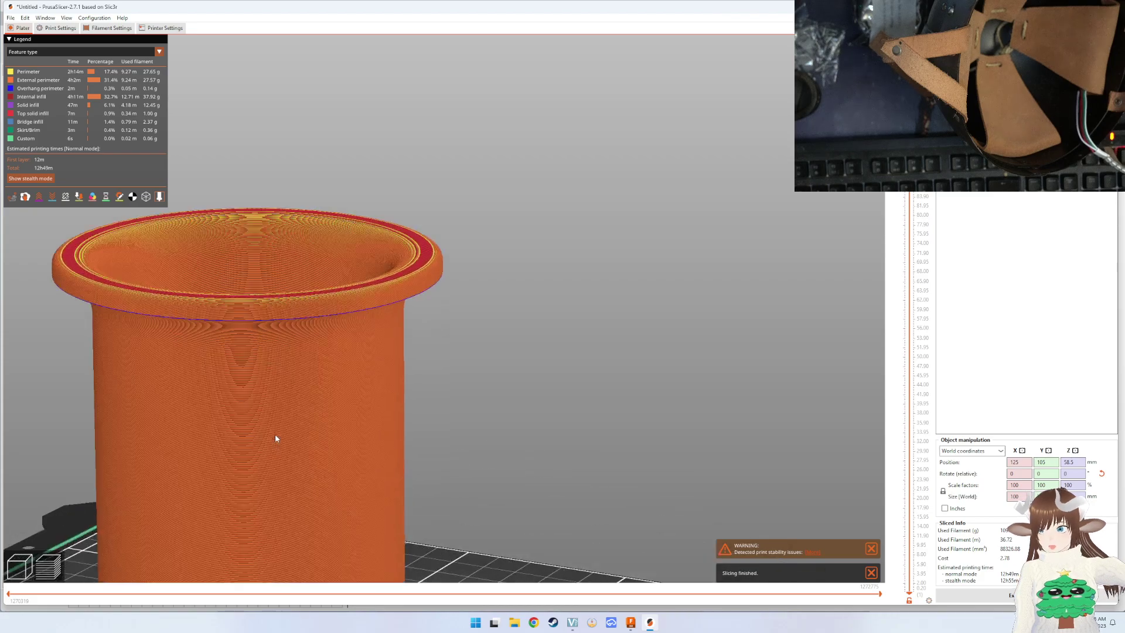
scroll(275, 434, "down", 5)
mouse_move(275, 433)
left_mouse_down()
mouse_move(331, 398)
mouse_move(379, 389)
mouse_move(321, 283)
left_mouse_up()
scroll(283, 246, "up", 3)
middle_click_drag(283, 246, 537, 382)
scroll(326, 271, "up", 2)
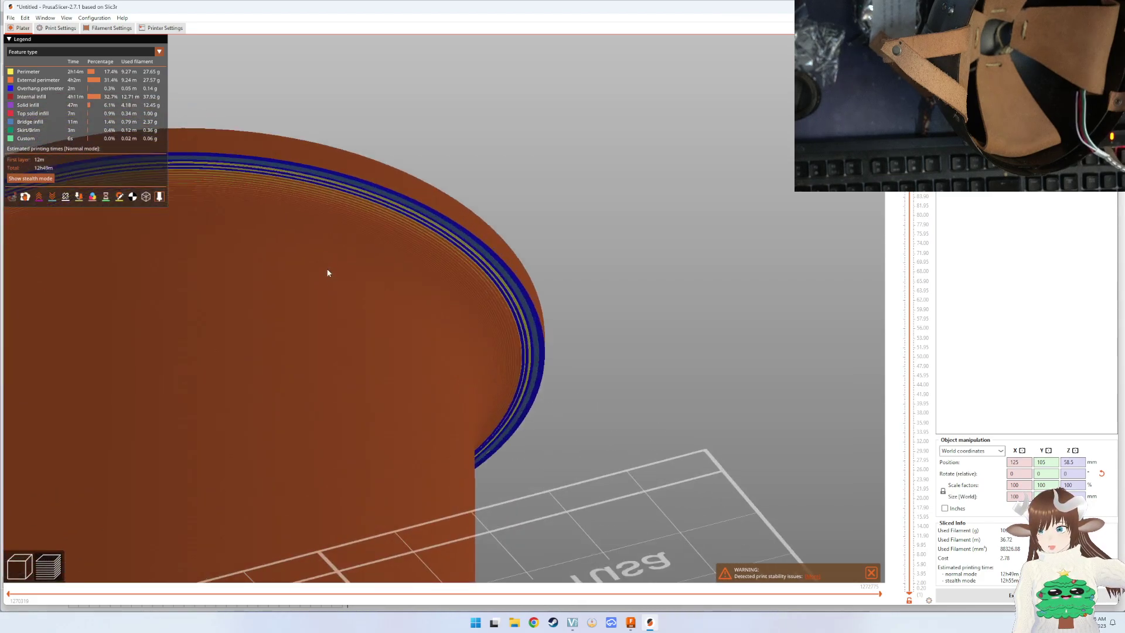
scroll(359, 251, "up", 2)
scroll(567, 251, "up", 3)
scroll(573, 255, "up", 1)
scroll(572, 256, "down", 3)
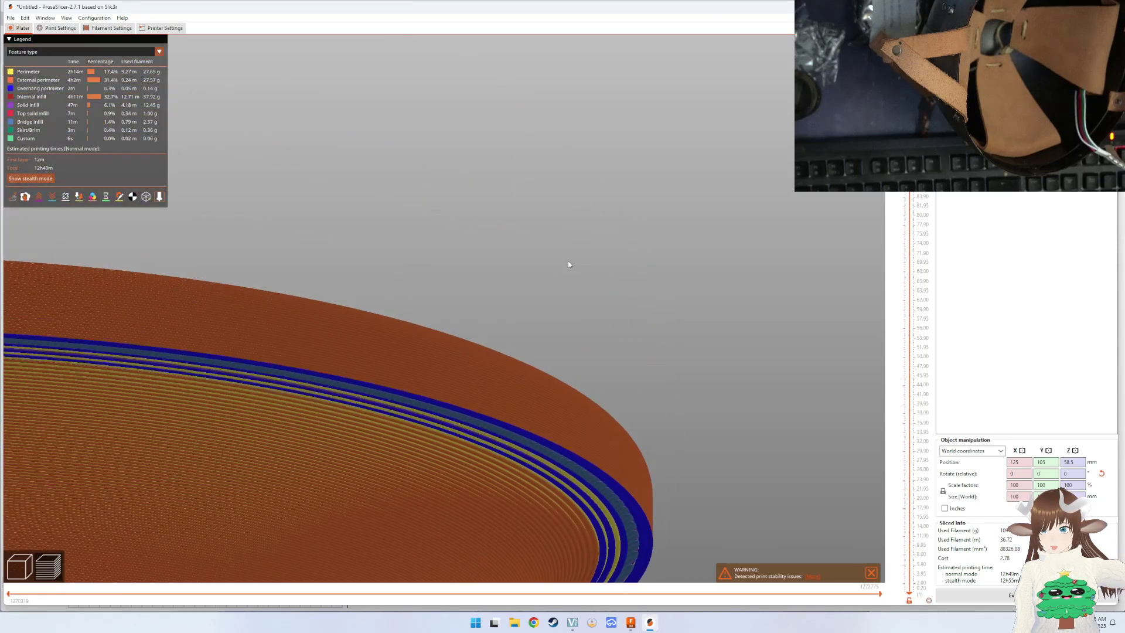
mouse_move(568, 261)
left_mouse_down()
mouse_move(537, 322)
mouse_move(590, 194)
left_mouse_up()
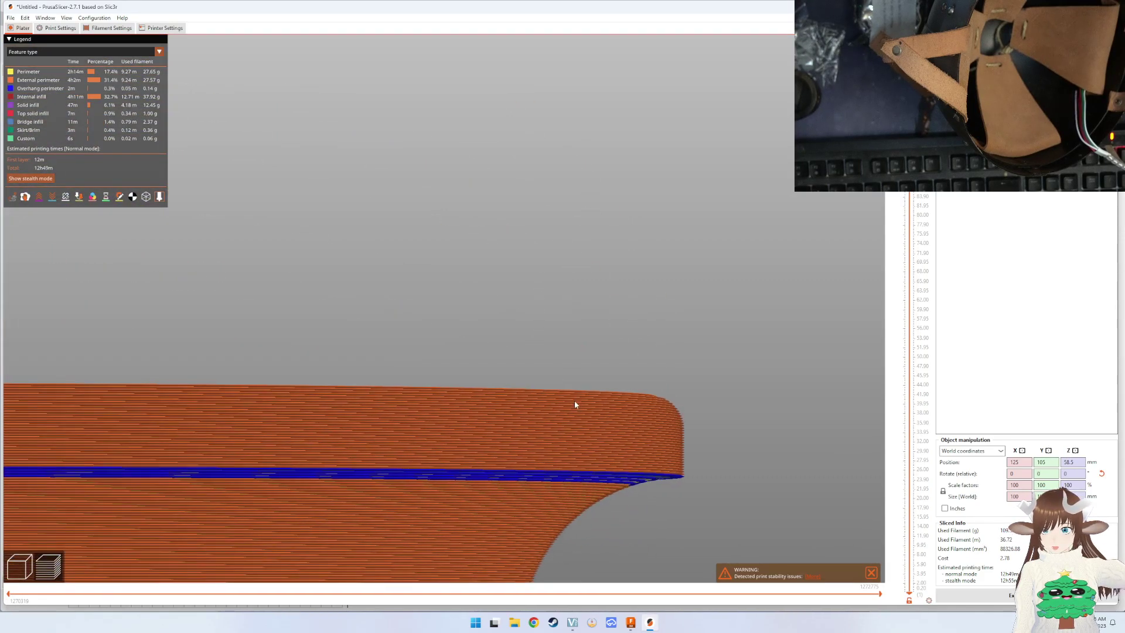
mouse_move(575, 405)
left_mouse_down()
mouse_move(588, 373)
mouse_move(573, 389)
mouse_move(559, 377)
mouse_move(592, 398)
mouse_move(582, 413)
left_mouse_up()
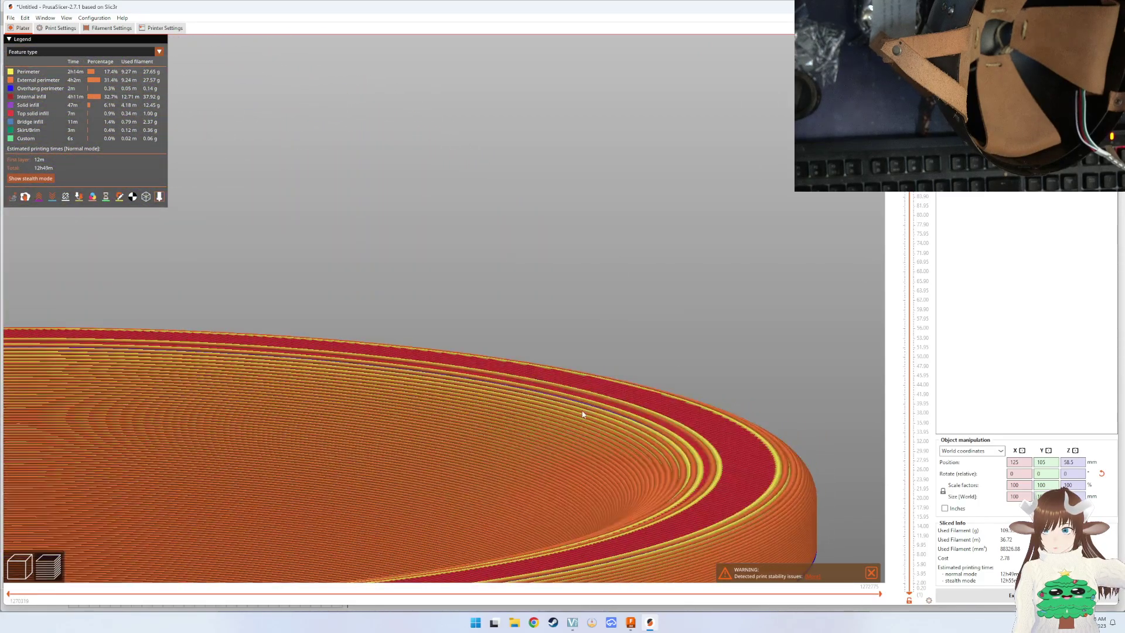
scroll(583, 414, "down", 2)
scroll(572, 417, "down", 3)
scroll(554, 421, "down", 4)
scroll(535, 425, "down", 2)
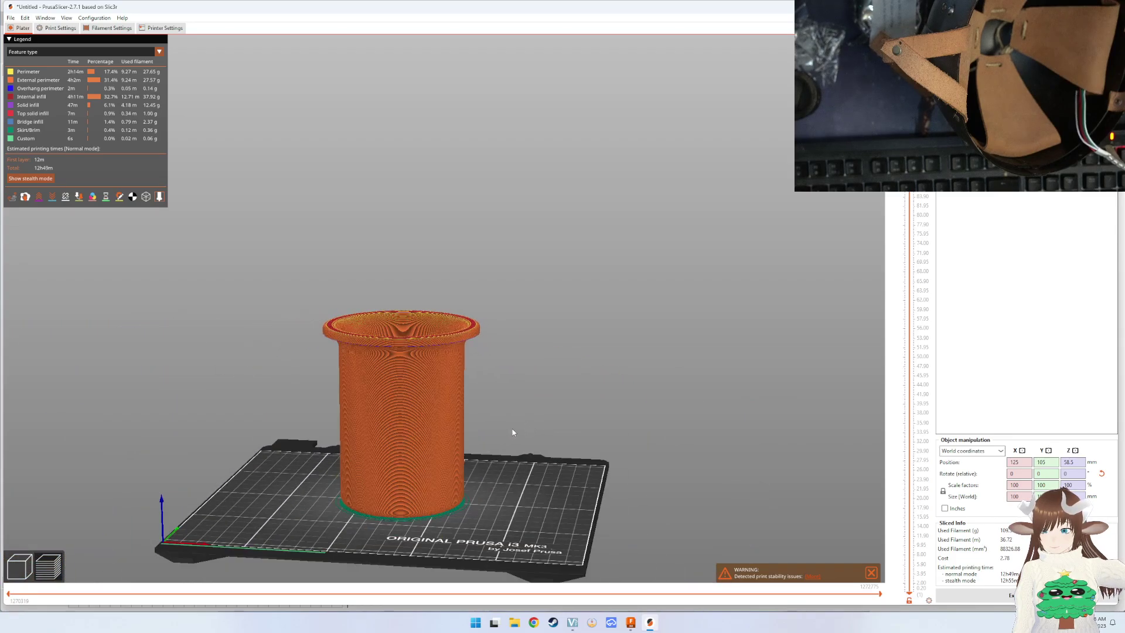
mouse_move(513, 433)
left_mouse_down()
mouse_move(495, 423)
mouse_move(523, 369)
mouse_move(486, 452)
mouse_move(484, 441)
mouse_move(495, 402)
mouse_move(487, 451)
mouse_move(518, 445)
mouse_move(522, 473)
mouse_move(511, 420)
mouse_move(618, 381)
mouse_move(586, 422)
mouse_move(555, 357)
mouse_move(544, 413)
mouse_move(493, 388)
left_mouse_up()
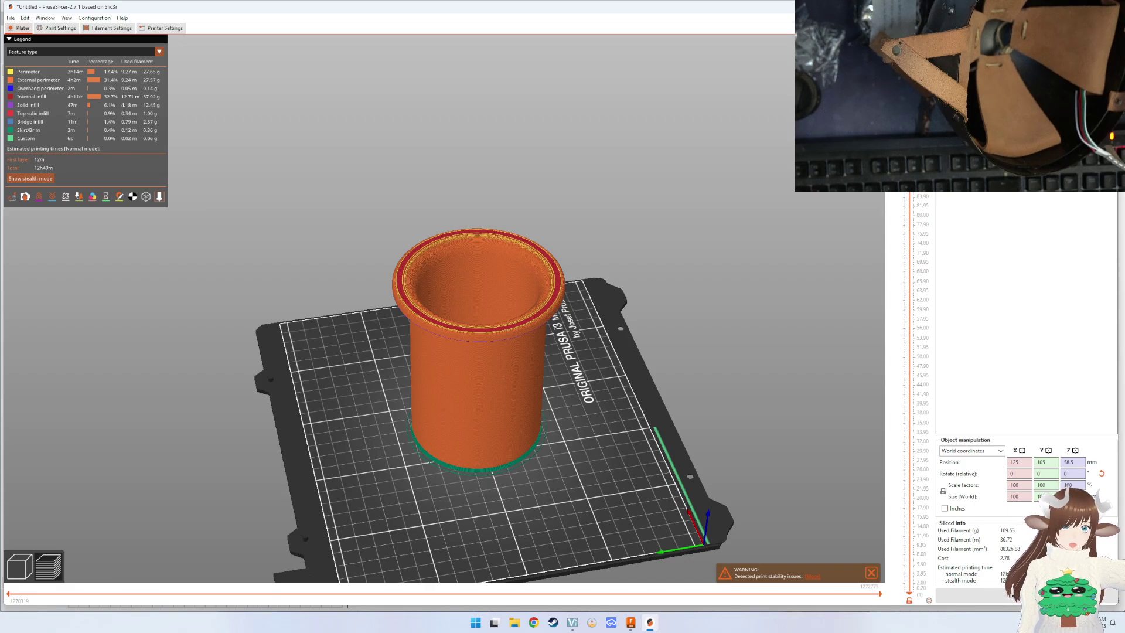
mouse_move(608, 313)
left_mouse_down()
mouse_move(487, 296)
mouse_move(500, 247)
mouse_move(532, 309)
mouse_move(523, 355)
left_mouse_up()
scroll(482, 333, "up", 3)
scroll(478, 334, "up", 2)
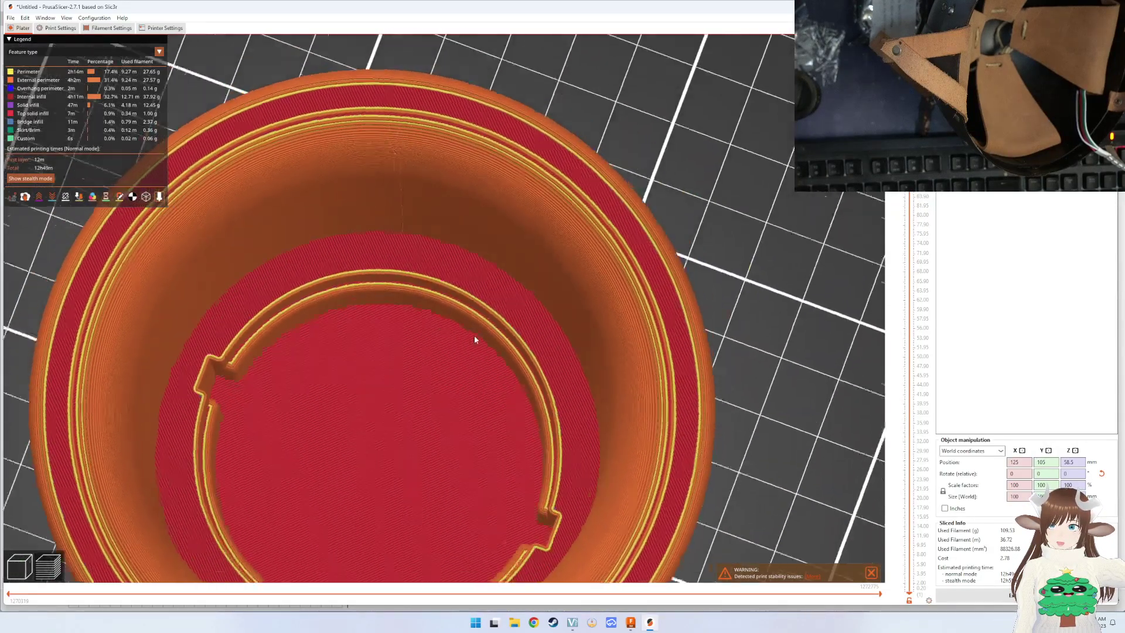
scroll(474, 337, "up", 2)
scroll(475, 340, "up", 1)
mouse_move(478, 338)
left_mouse_down()
mouse_move(593, 298)
mouse_move(613, 276)
mouse_move(616, 296)
mouse_move(596, 316)
left_mouse_up()
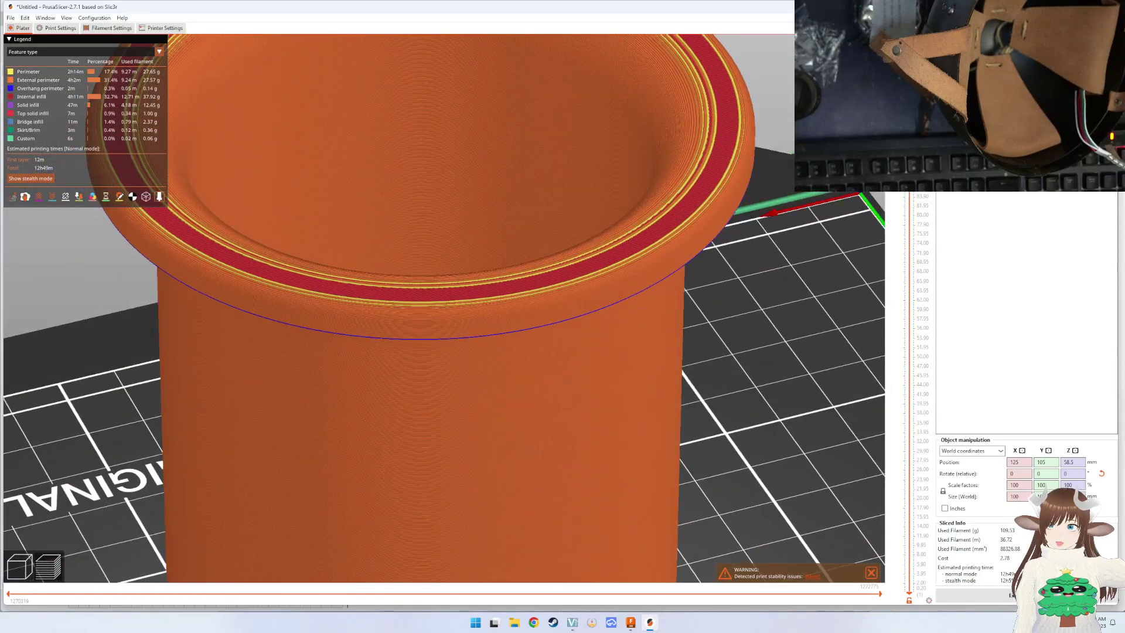
Step the layer slider down and up to inspect the flared rim's top layers and infill.
key("Down")
key("Down")
key("Down")
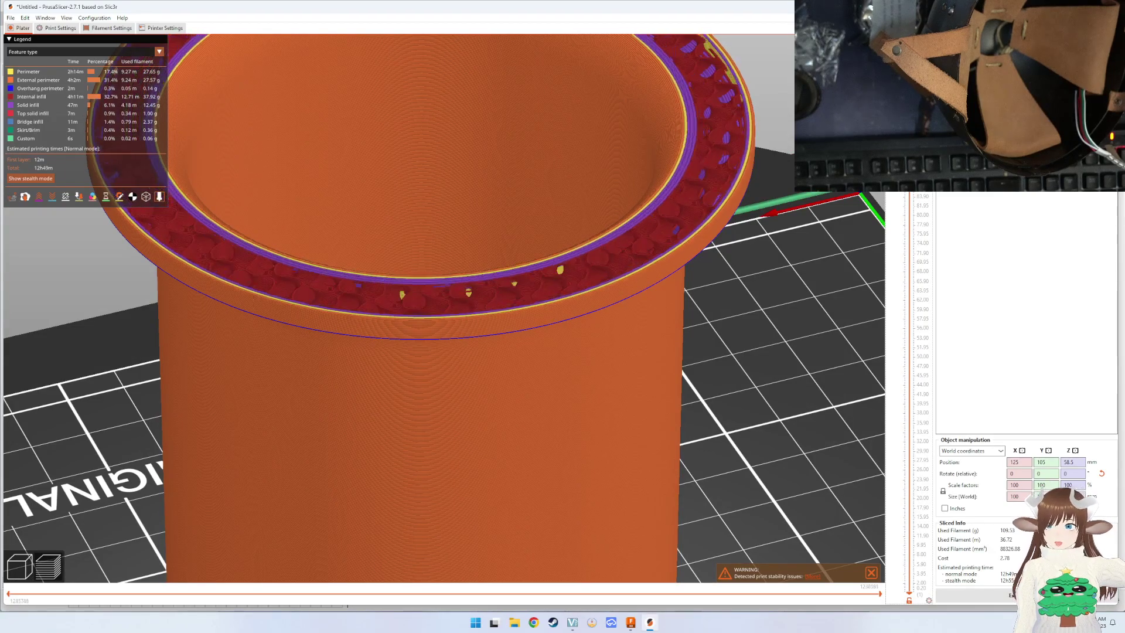
key("Down")
key("Down")
key("Down")
key("Down")
key("Down")
key("Down")
key("Down")
key("Down")
key("Down")
key("Down")
key("Down")
key("Down")
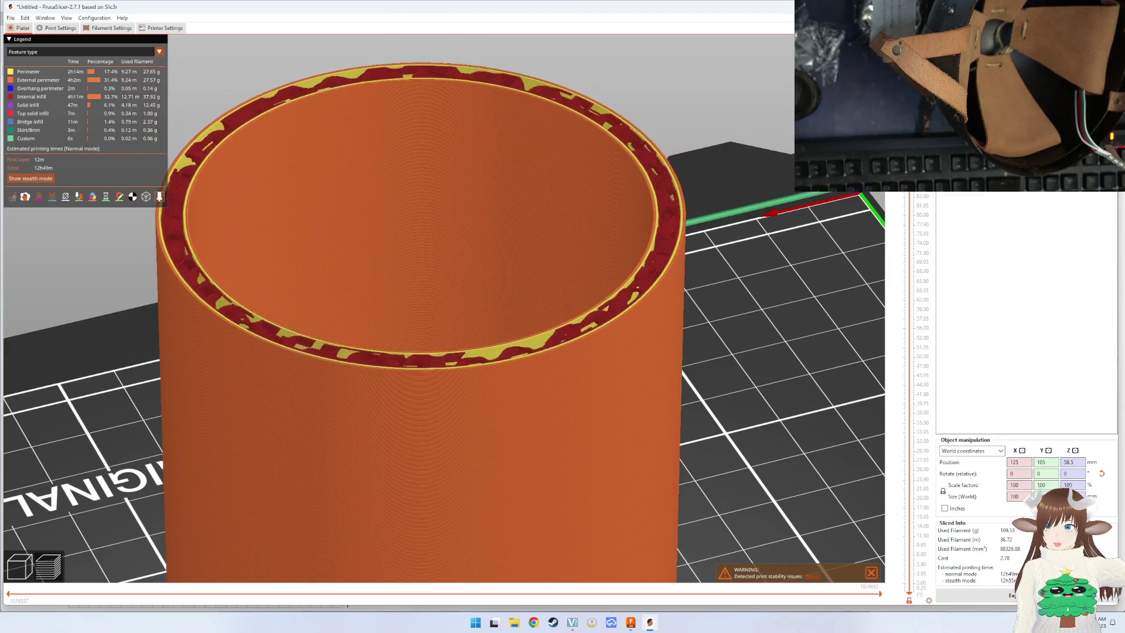
key("Down")
key("Down")
key("Down")
key("Down")
key("Down")
key("Down")
key("Down")
key("Down")
key("Down")
key("Up")
key("Up")
key("Up")
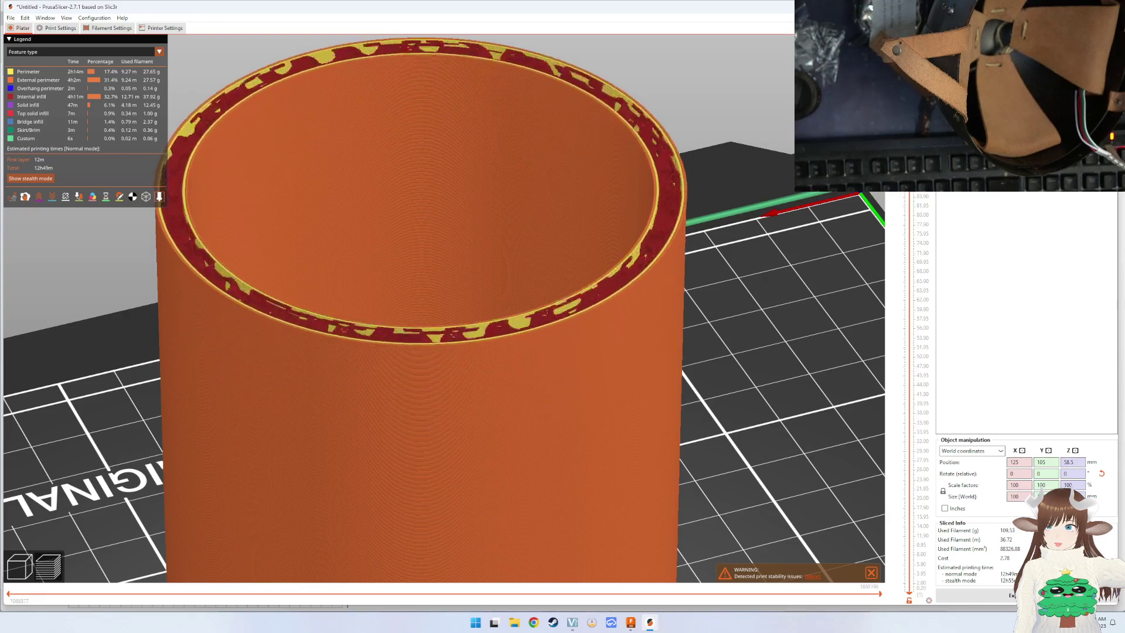
key("Up")
key("Up")
key("Up")
key("Up")
key("Up")
key("Up")
left_click_drag(752, 123, 609, 239)
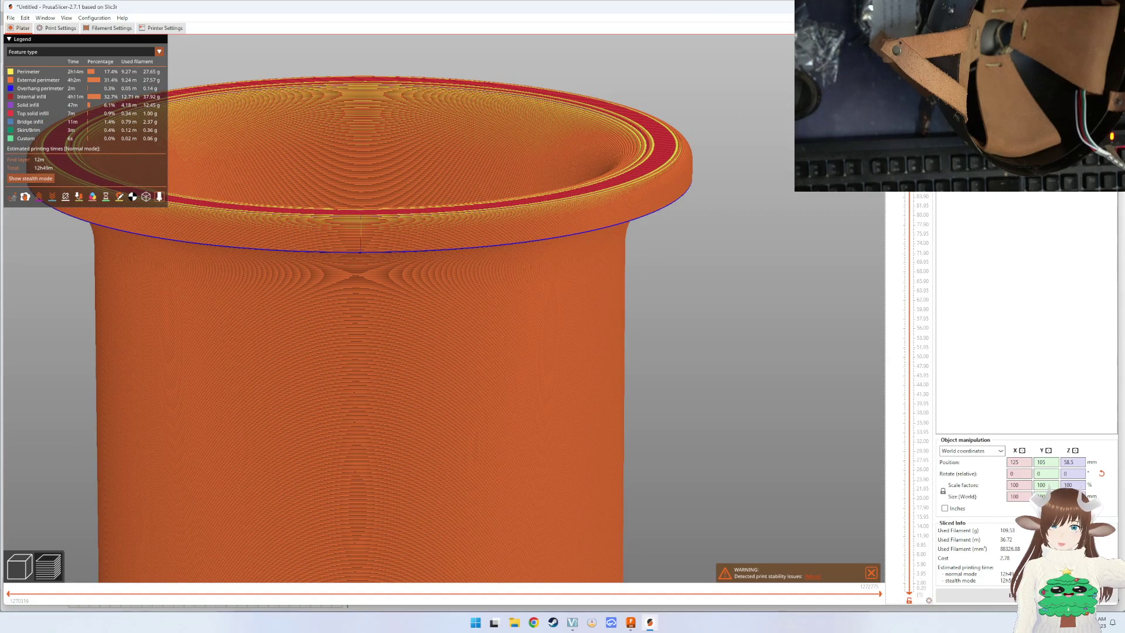
key("Down")
key("Down")
key("Down")
key("Down")
key("Down")
key("Down")
key("Down")
key("Down")
key("Down")
key("Down")
key("Down")
key("Down")
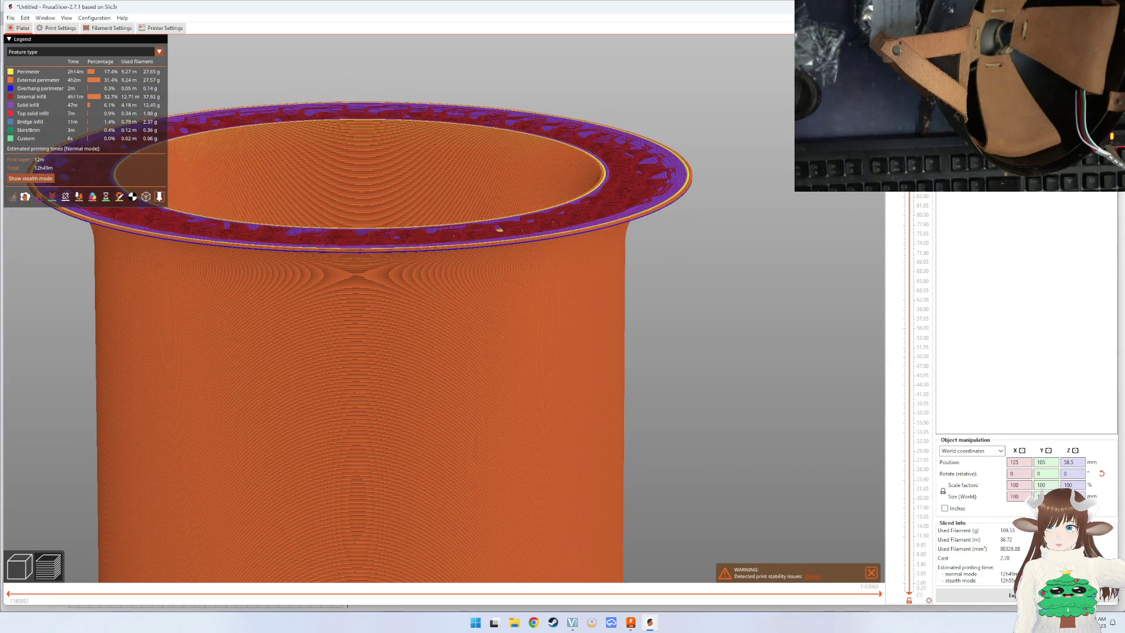
key("Up")
key("Up")
key("Up")
key("Up")
key("Up")
key("Up")
key("Up")
key("Up")
key("Up")
key("Up")
key("Up")
key("Up")
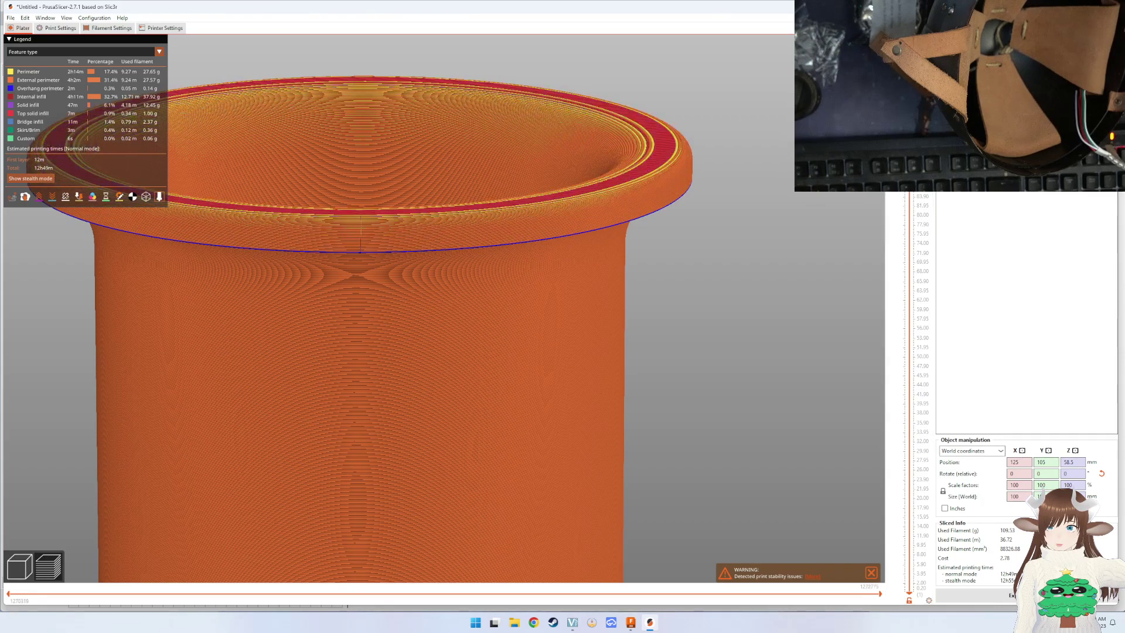
left_click_drag(732, 98, 735, 232)
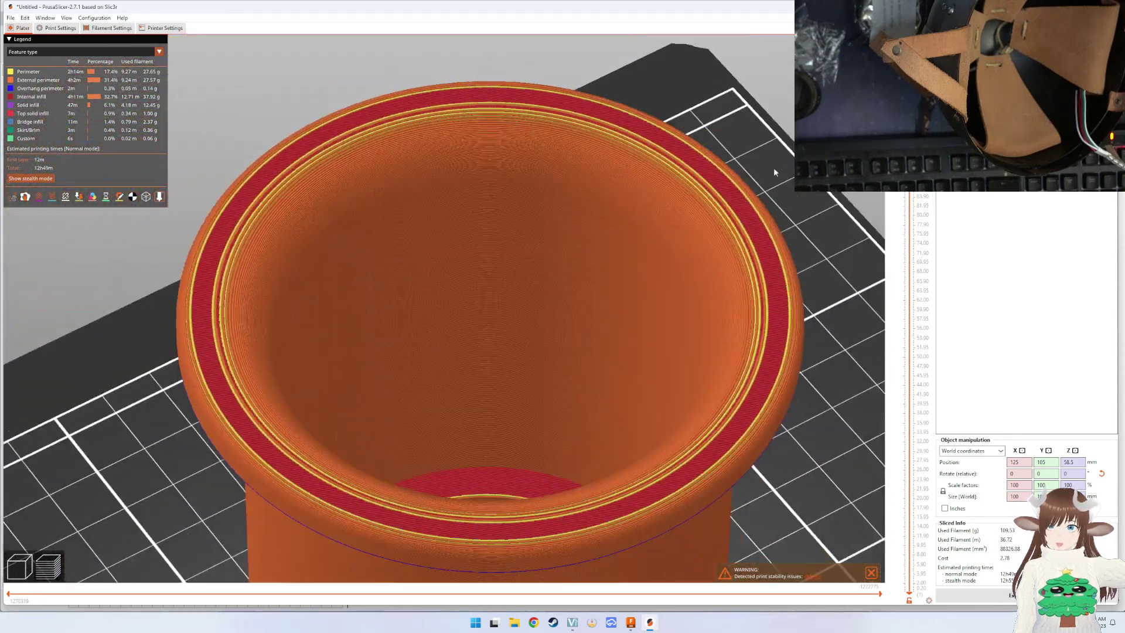
scroll(734, 232, "down", 2)
mouse_move(658, 249)
left_mouse_down()
mouse_move(648, 282)
mouse_move(701, 252)
mouse_move(647, 324)
mouse_move(622, 330)
mouse_move(599, 306)
mouse_move(596, 329)
left_mouse_up()
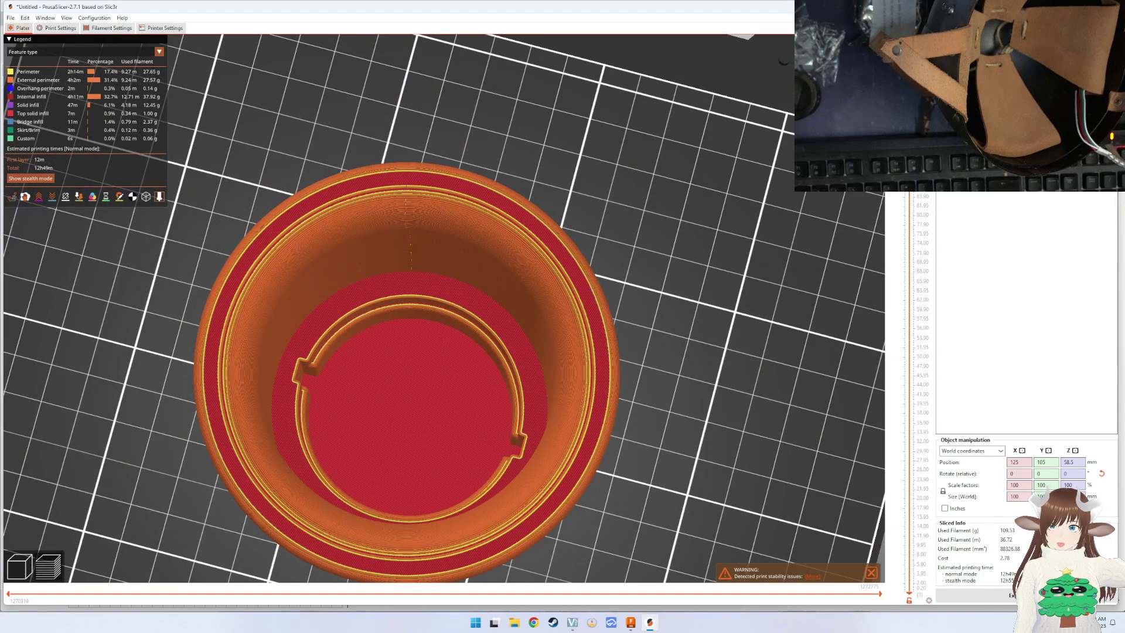
Cut the layer preview down to about 37.40 mm, then raise it back up.
key("Down")
key("Down")
key("Down")
key("Down")
key("Down")
key("Down")
key("Down")
key("Down")
key("Down")
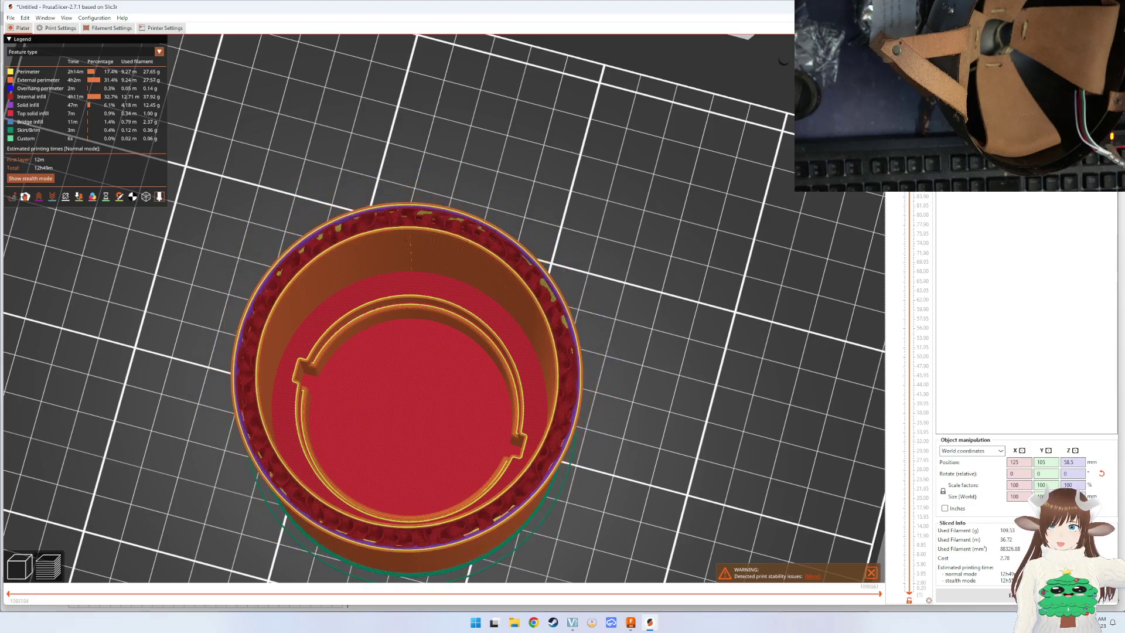
key("Down")
key("Down")
key("Down")
key("Down")
key("Down")
key("Down")
key("Down")
key("Down")
key("Down")
key("Down")
key("Down")
key("Down")
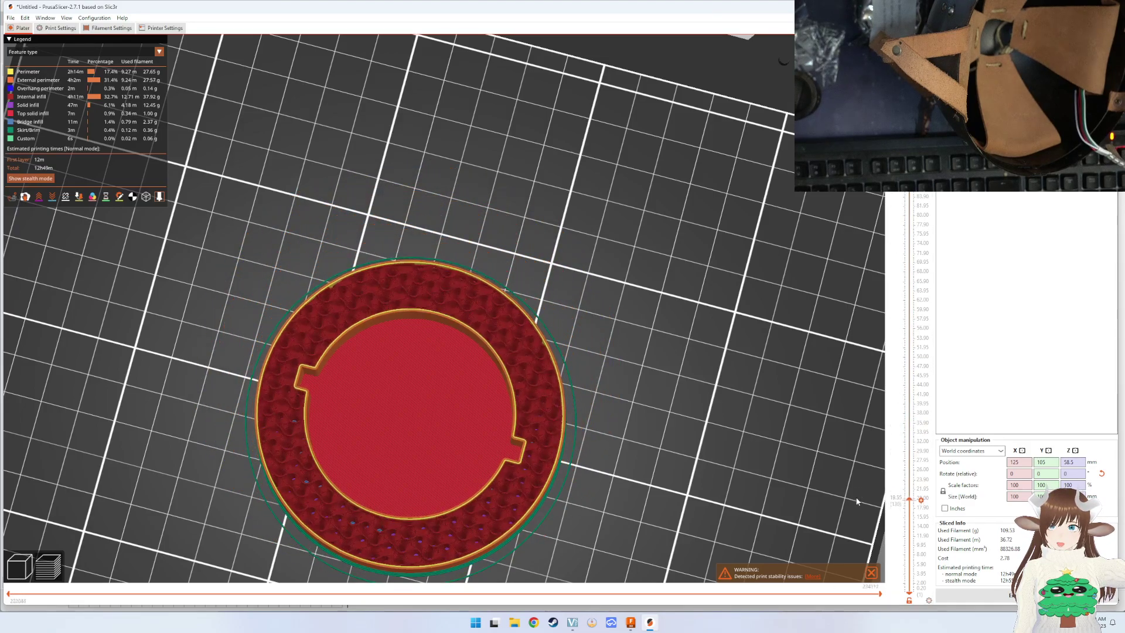
key("Down")
key("Down")
key("Down")
key("Down")
key("Down")
key("Down")
key("Down")
key("Down")
key("Down")
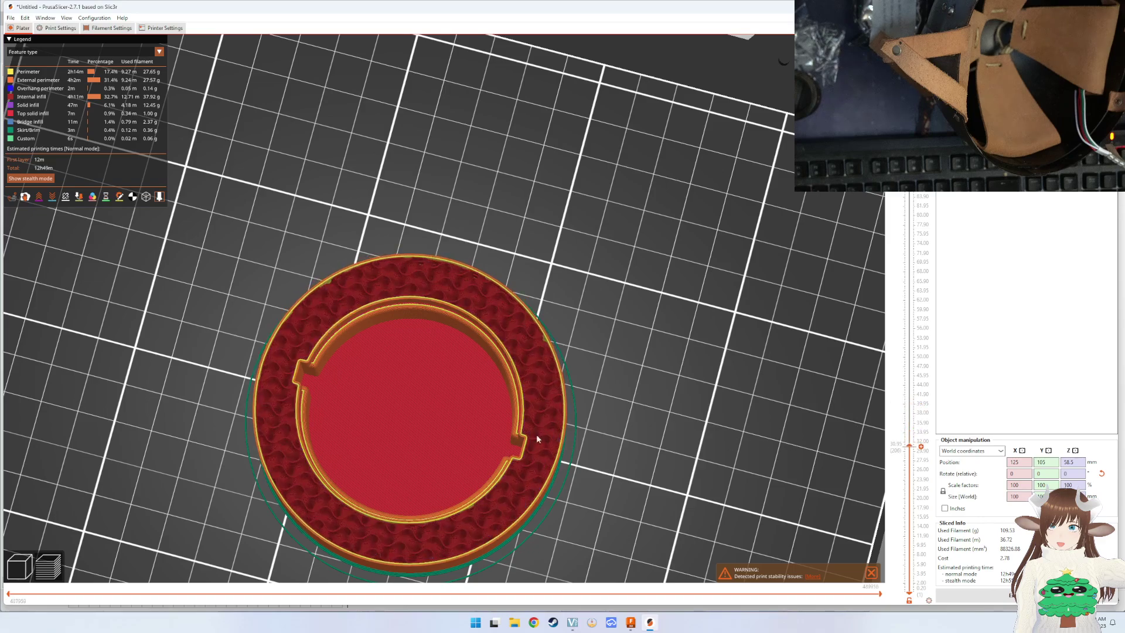
left_click_drag(535, 439, 758, 255)
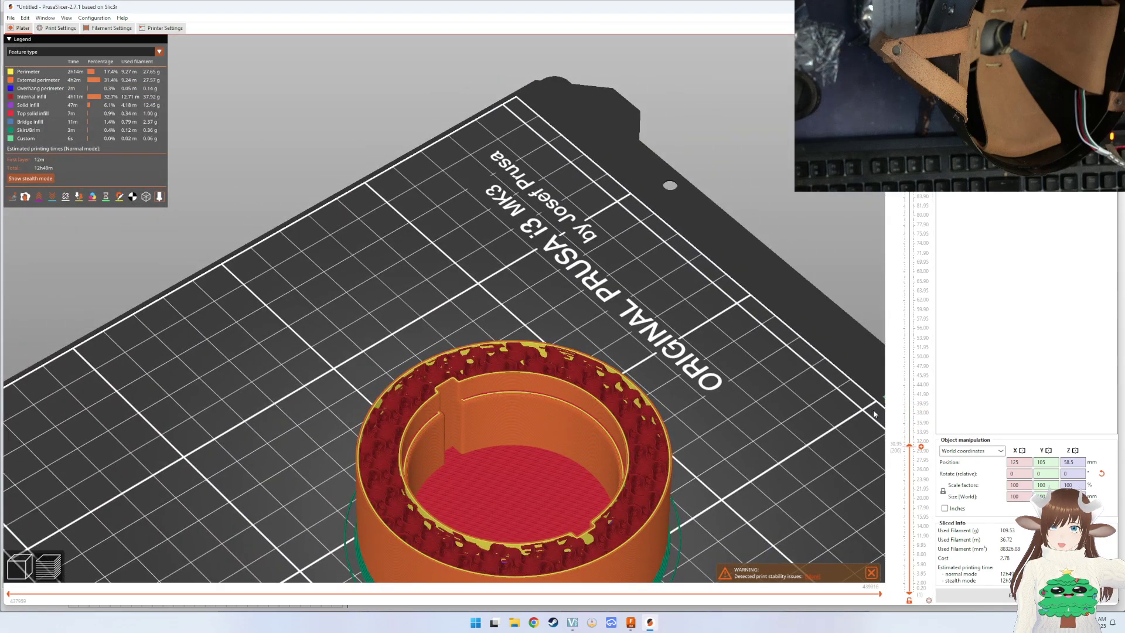
key("Up")
key("Up")
key("Up")
key("Up")
key("Up")
key("Up")
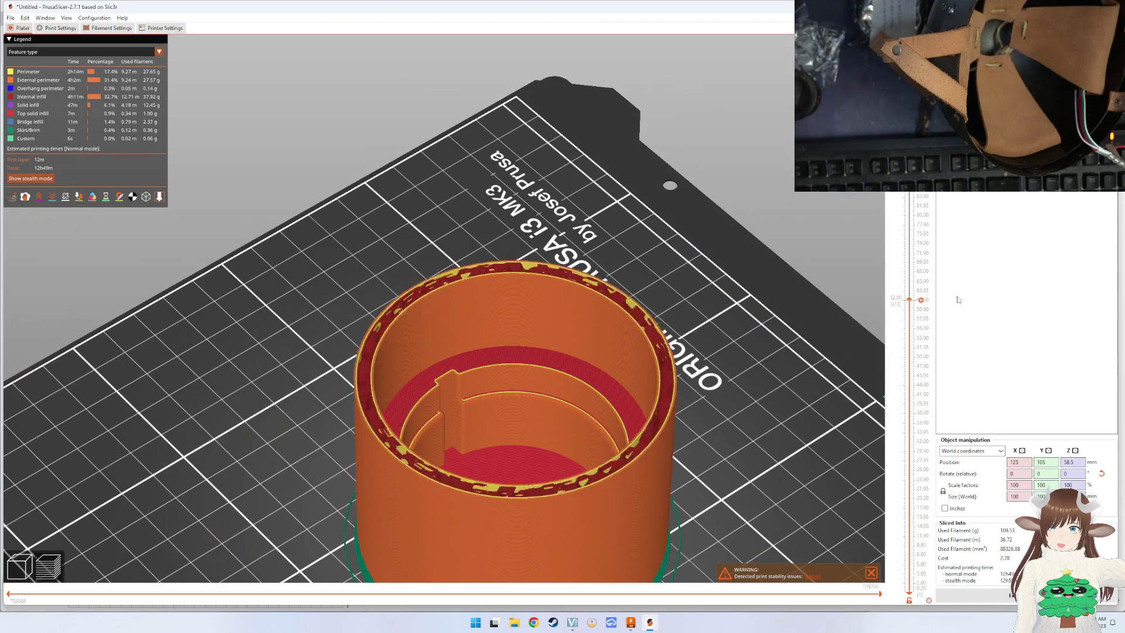
key("Up")
key("Up")
key("Up")
key("Up")
key("Up")
key("Up")
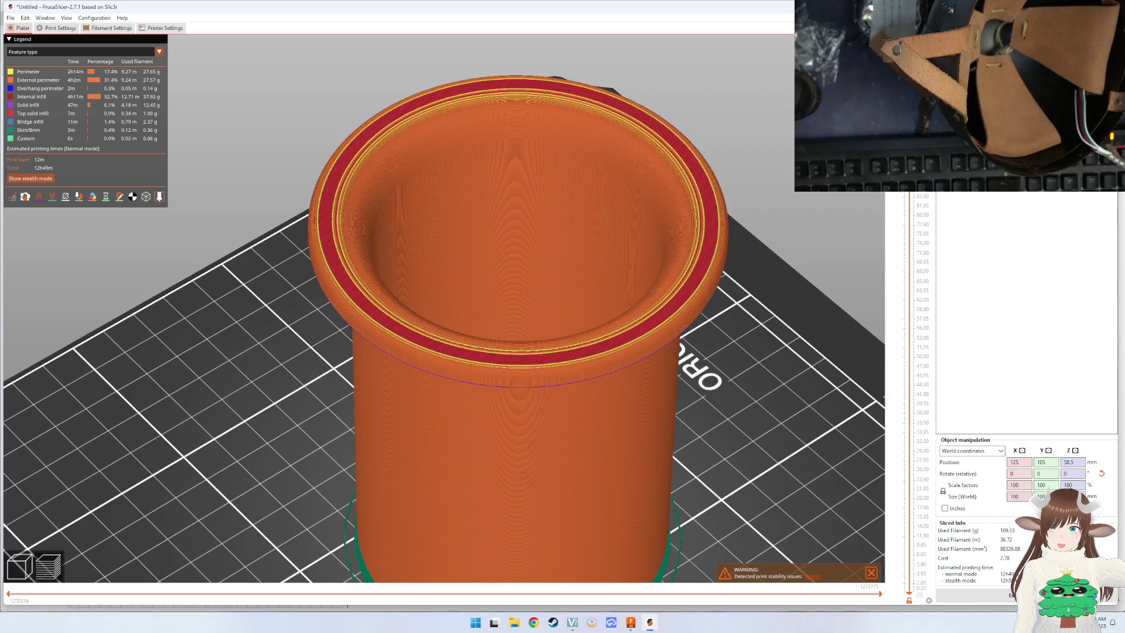
Show only the lower layers and tilt the view to look down into the cup.
scroll(623, 290, "up", 5)
mouse_move(612, 268)
left_mouse_down()
mouse_move(624, 291)
mouse_move(644, 261)
mouse_move(592, 314)
mouse_move(530, 291)
mouse_move(508, 300)
mouse_move(494, 328)
mouse_move(588, 284)
mouse_move(648, 212)
mouse_move(598, 285)
mouse_move(565, 300)
mouse_move(520, 234)
mouse_move(550, 271)
mouse_move(528, 300)
mouse_move(502, 256)
mouse_move(572, 231)
mouse_move(560, 247)
mouse_move(560, 194)
mouse_move(539, 220)
mouse_move(430, 232)
mouse_move(422, 263)
mouse_move(415, 251)
mouse_move(419, 300)
mouse_move(427, 248)
mouse_move(421, 289)
mouse_move(372, 308)
mouse_move(326, 284)
mouse_move(363, 271)
left_mouse_up()
scroll(627, 293, "down", 2)
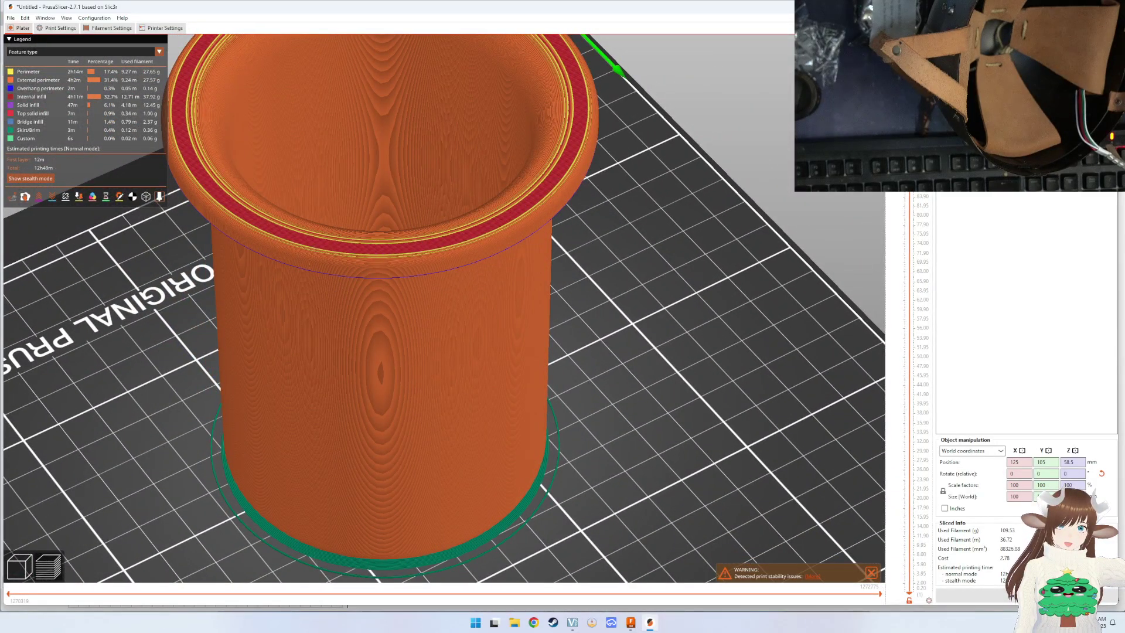
mouse_move(920, 188)
left_mouse_down()
mouse_move(864, 484)
mouse_move(902, 351)
mouse_move(921, 193)
left_mouse_up()
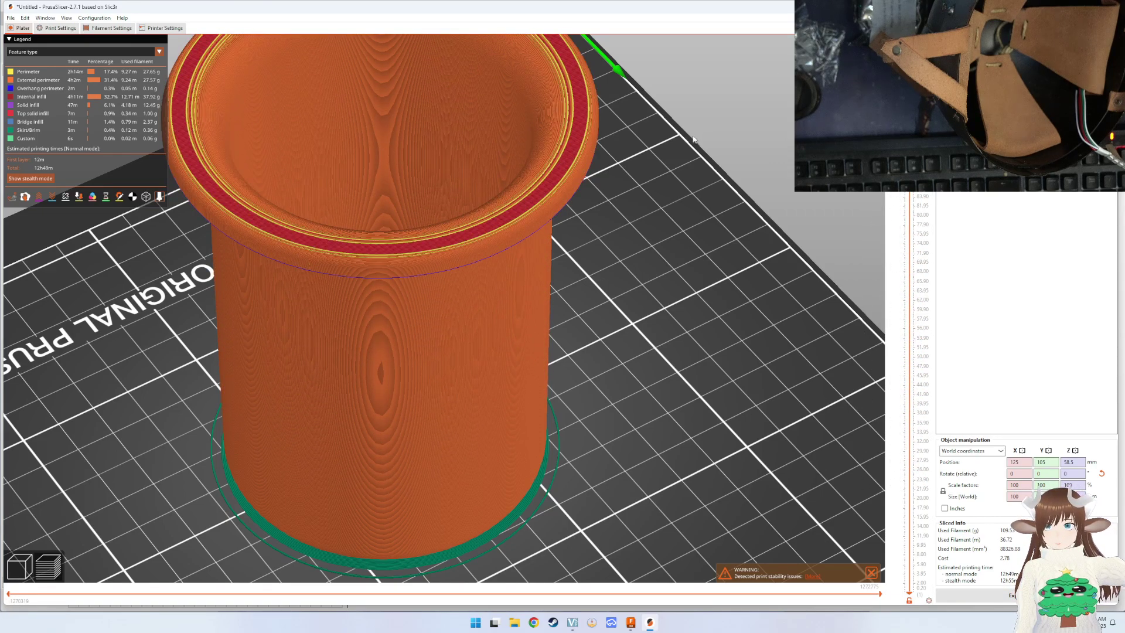
left_click_drag(693, 139, 581, 285)
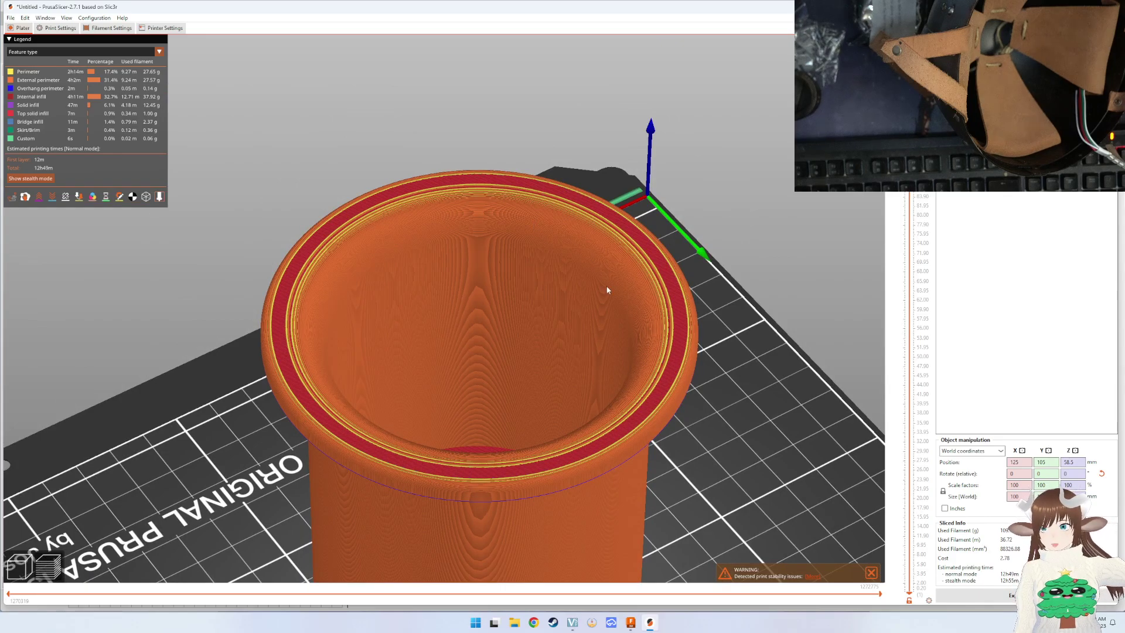
Step up and down through the rim's layers to compare its infill and solid top surfaces.
key("Down")
key("Down")
key("Down")
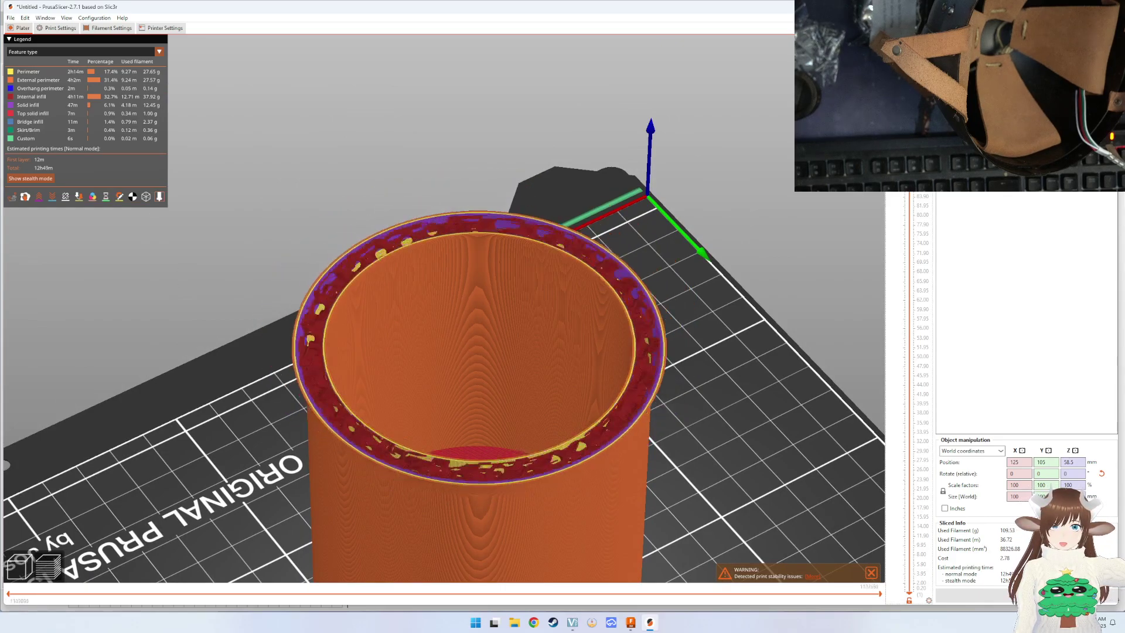
key("Down")
key("Down")
key("Up")
key("Up")
key("Up")
key("Up")
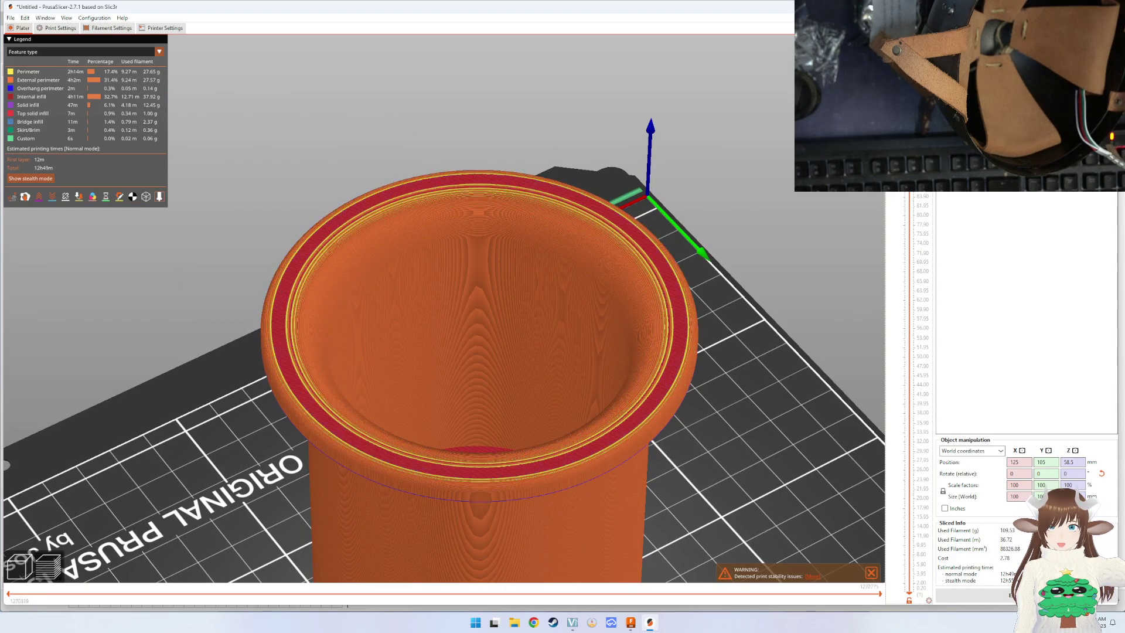
key("Down")
key("Down")
key("Up")
key("Up")
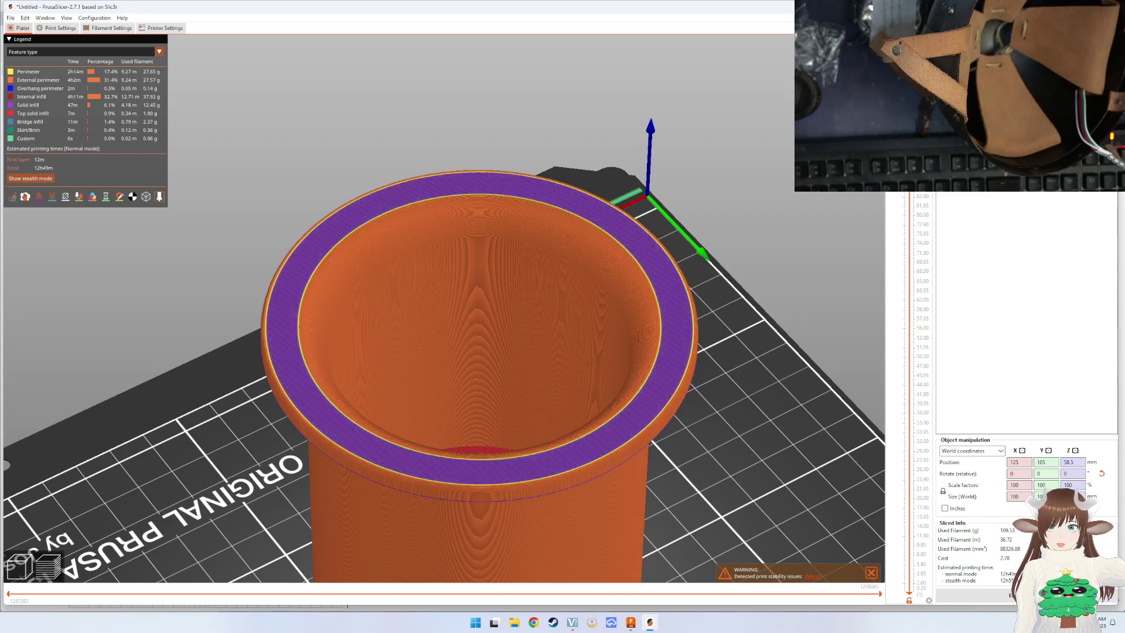
key("Up")
key("Up")
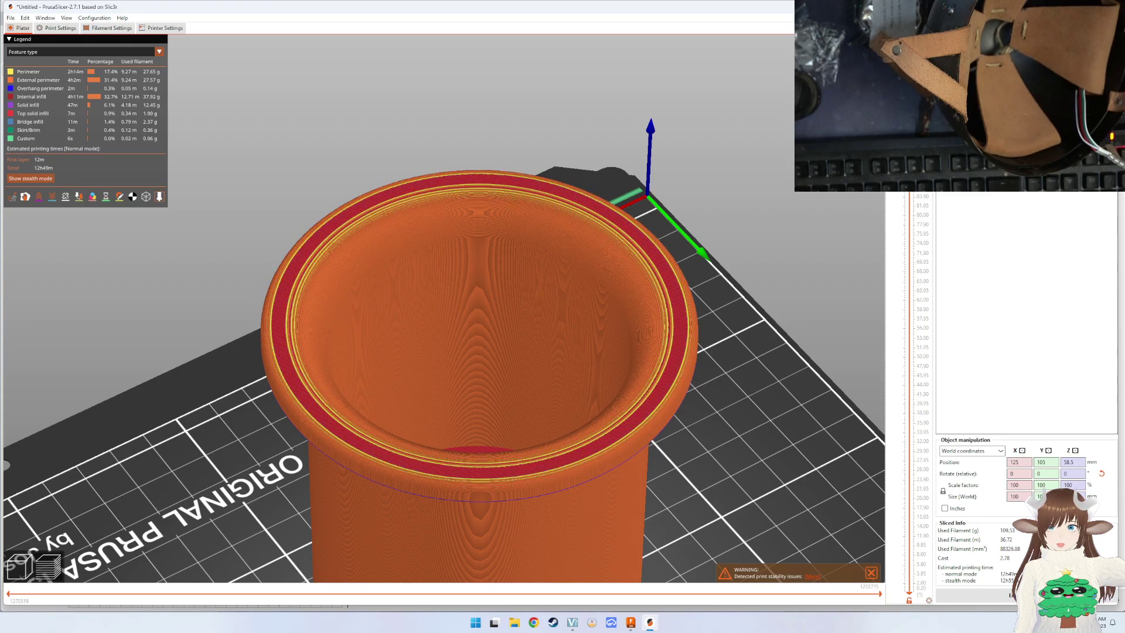
key("Down")
key("Down")
key("Down")
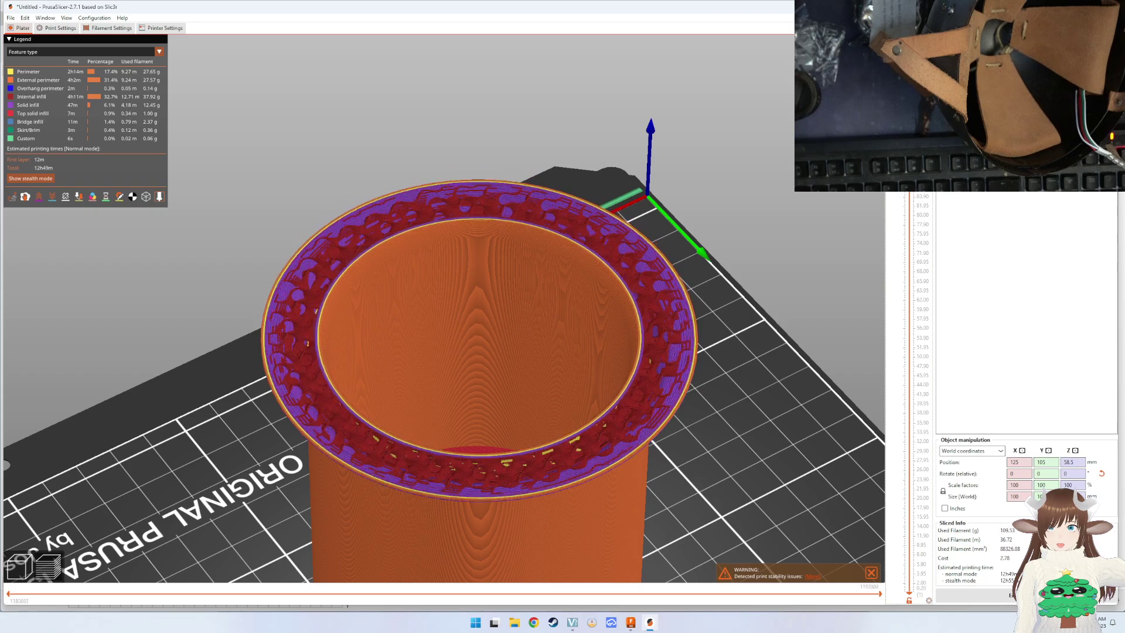
key("Down")
key("Up")
key("Up")
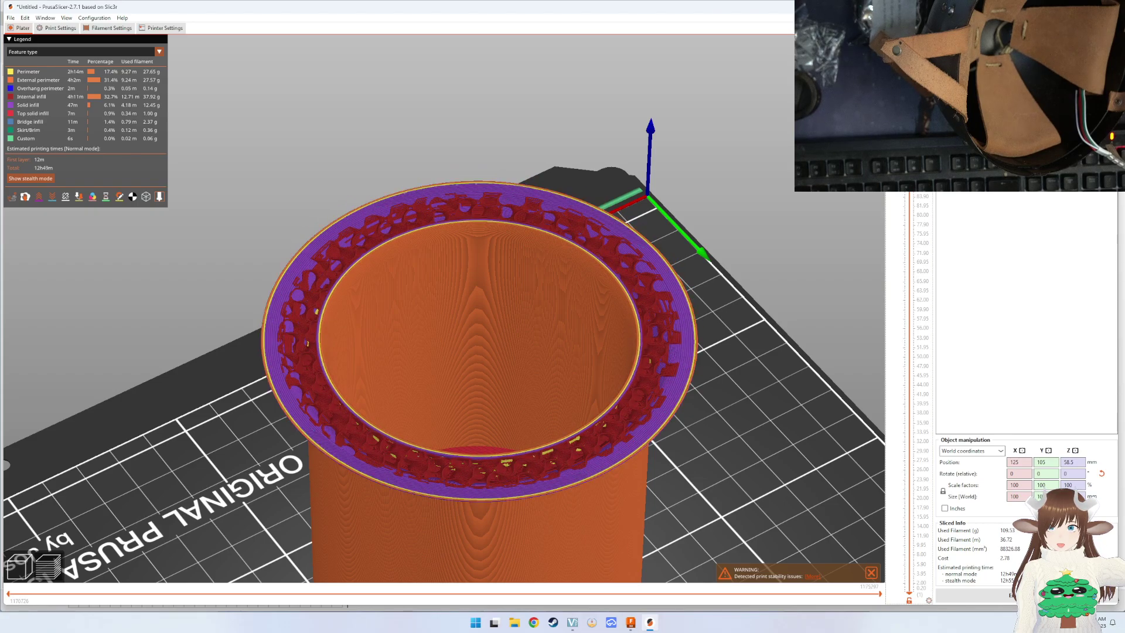
key("Up")
key("Up")
key("Up")
key("Up")
key("Down")
key("Down")
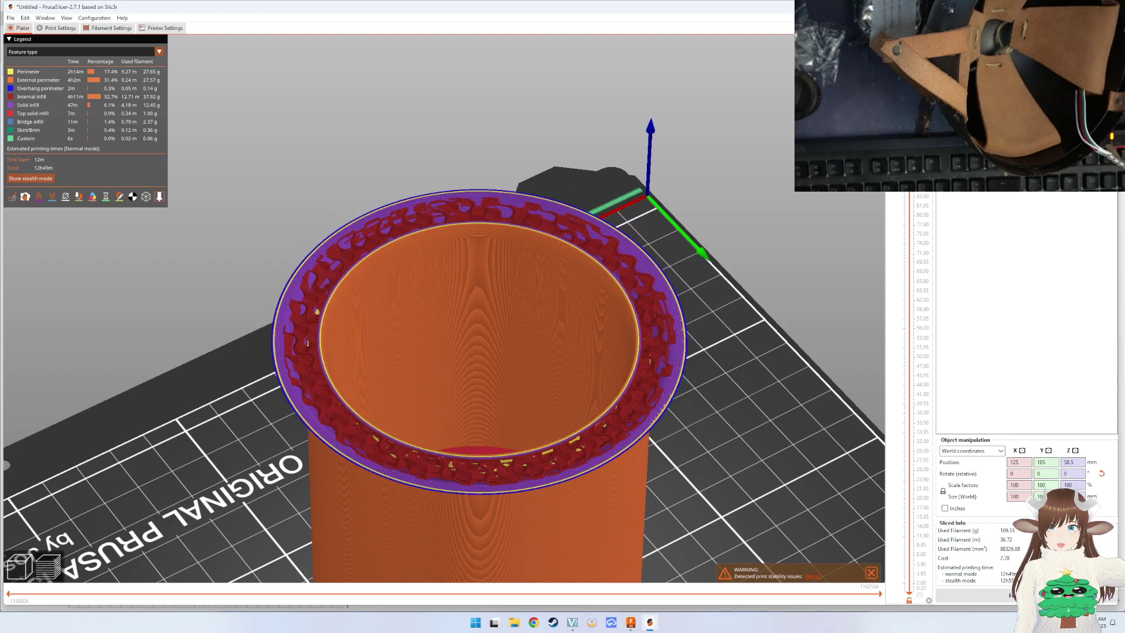
key("Down")
key("Down")
key("Up")
key("Up")
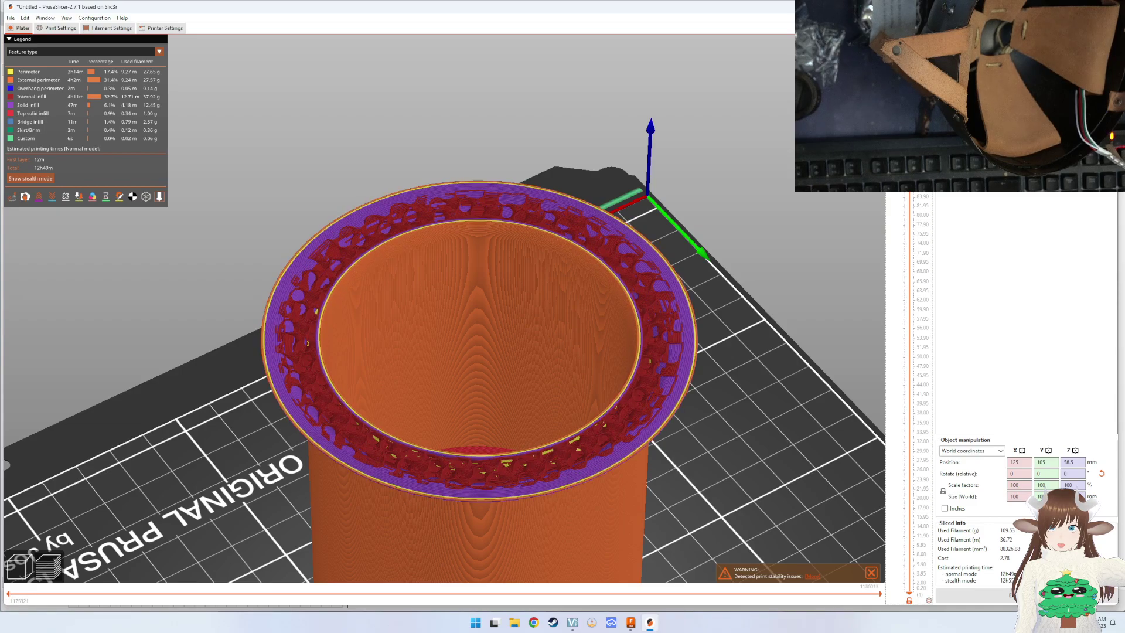
key("Up")
key("Down")
key("Down")
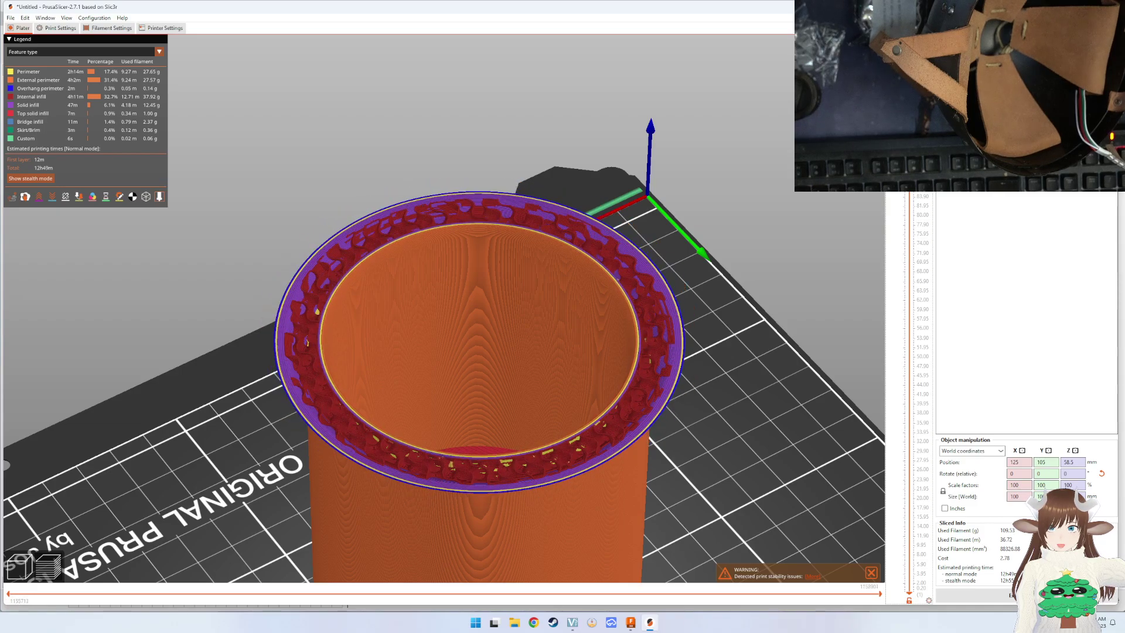
key("Up")
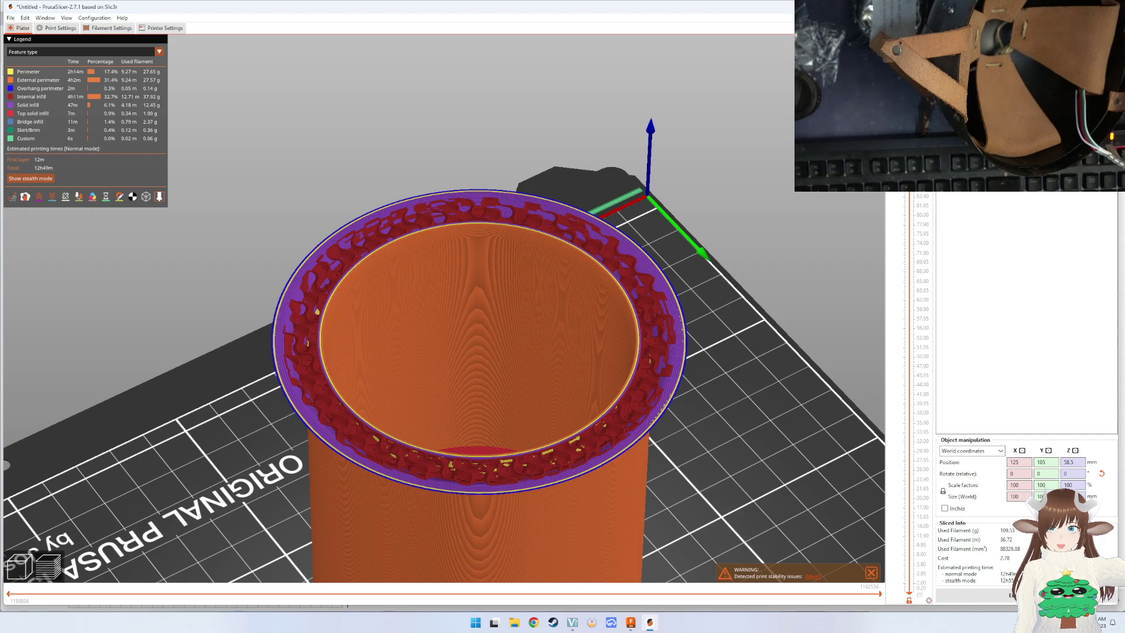
key("Up")
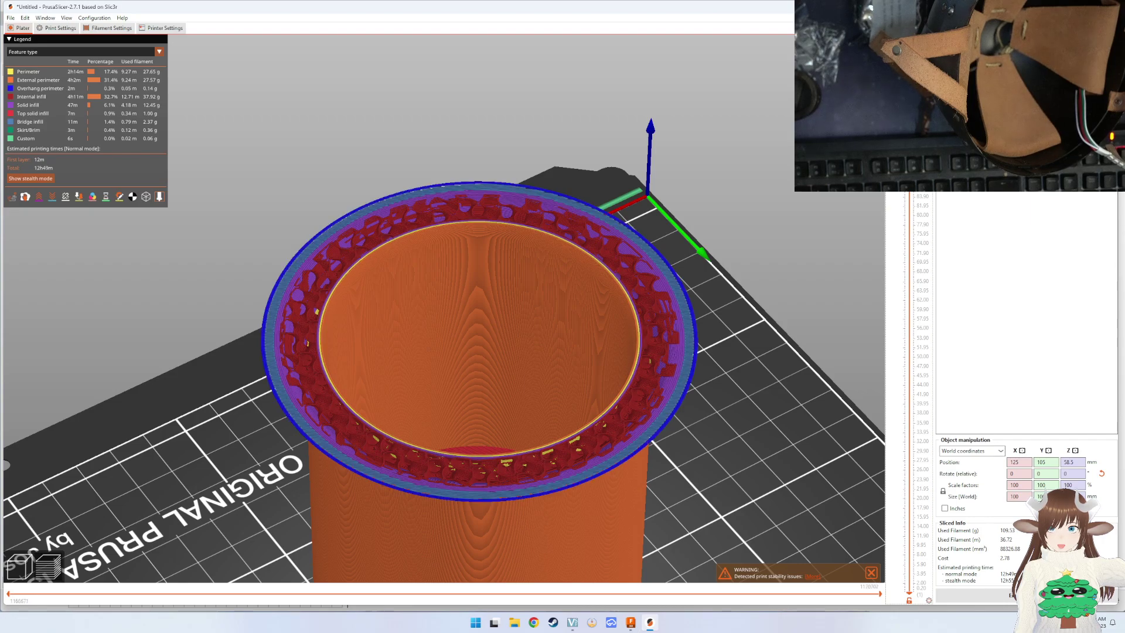
key("Up")
key("Up")
key("Up")
key("Up")
Orbit the sliced cup from below and the side, then return to Fusion 360.
mouse_move(659, 270)
left_mouse_down()
mouse_move(761, 208)
mouse_move(733, 287)
left_mouse_up()
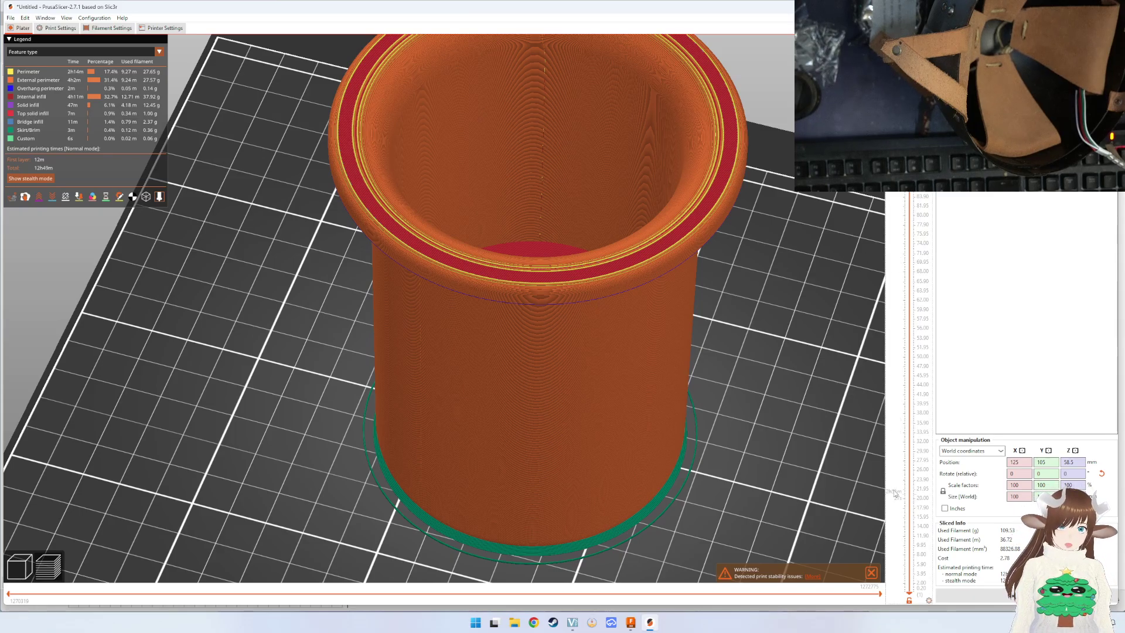
mouse_move(497, 269)
left_mouse_down()
mouse_move(496, 344)
mouse_move(515, 352)
left_mouse_up()
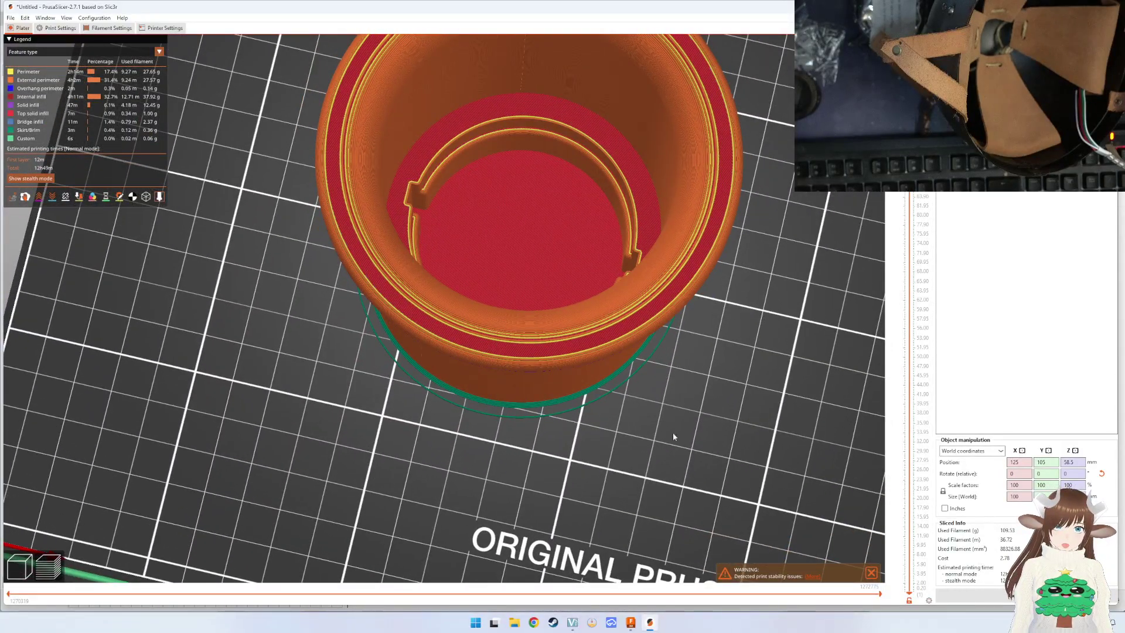
mouse_move(673, 436)
left_mouse_down()
mouse_move(627, 413)
mouse_move(612, 438)
left_mouse_up()
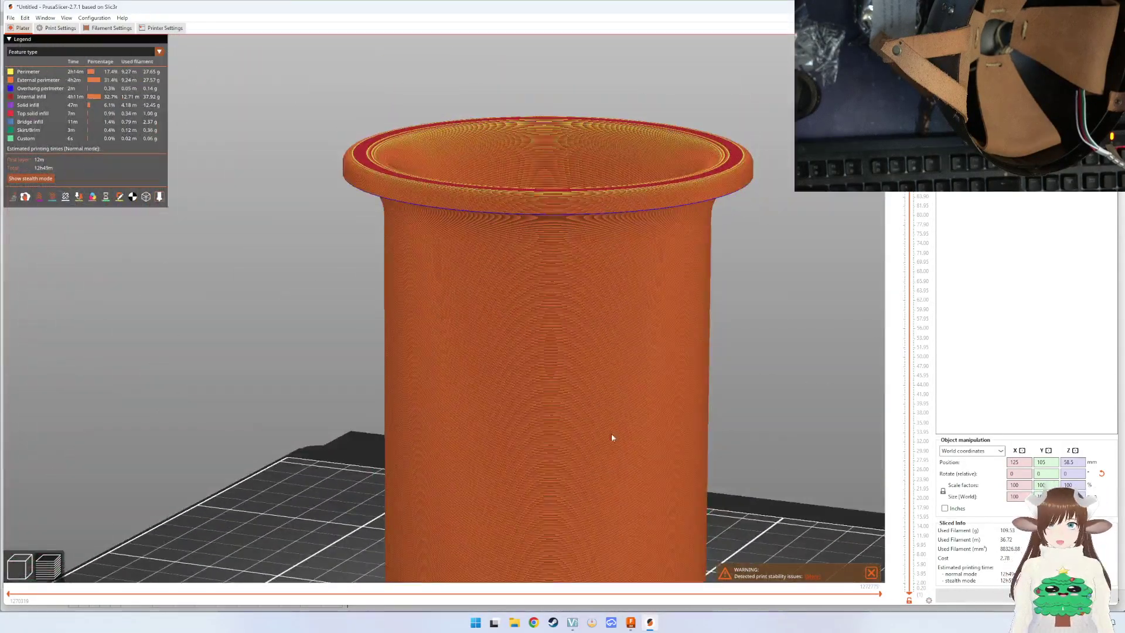
left_click(631, 623)
scroll(662, 468, "up", 3)
scroll(665, 463, "down", 3)
scroll(674, 469, "down", 2)
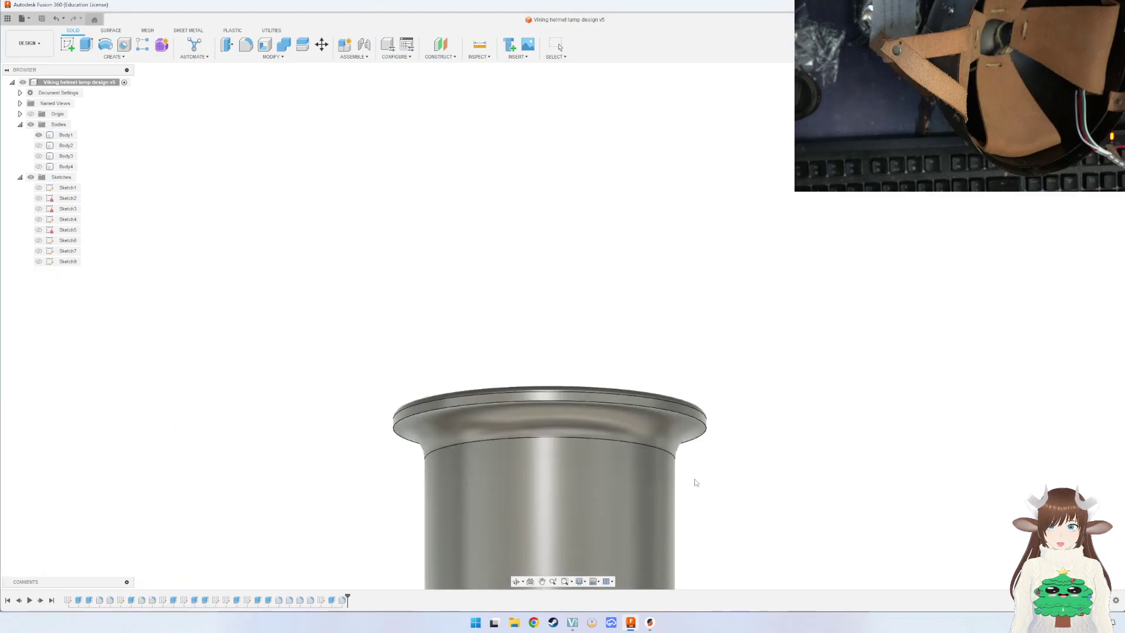
scroll(752, 374, "down", 1)
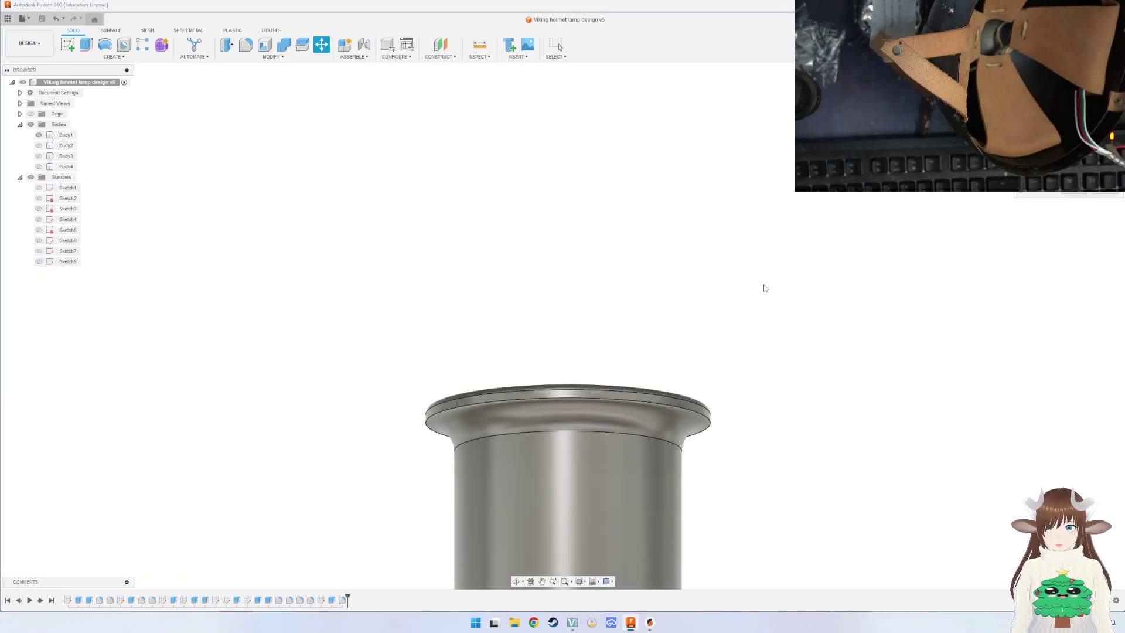
middle_click_drag(562, 183, 601, 260)
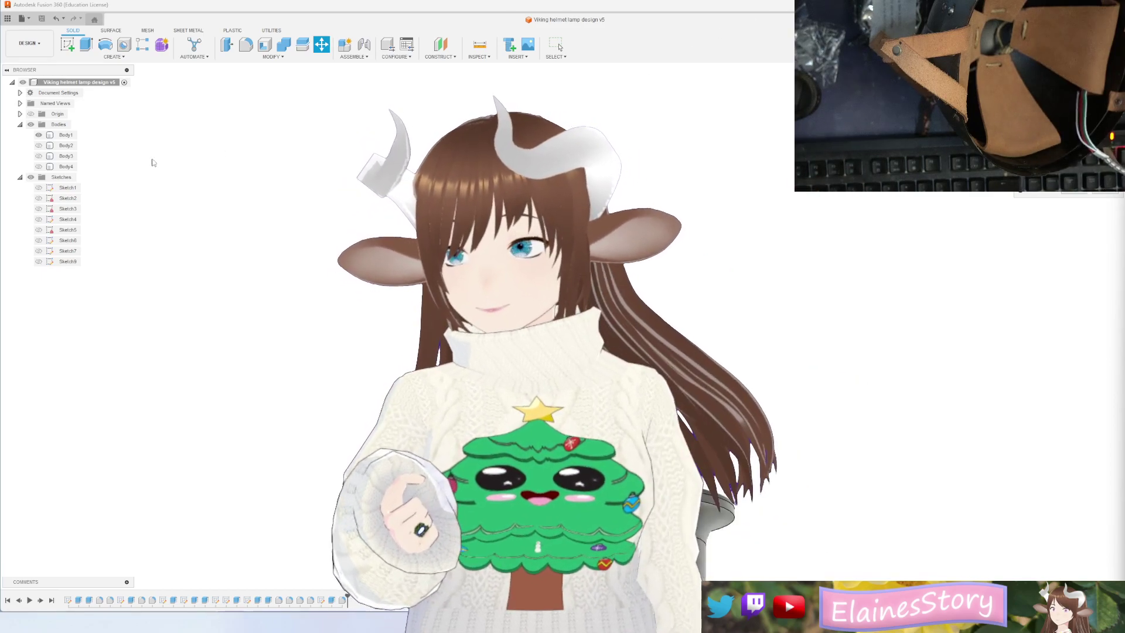
Hide Body1, select the ring body Body3, and view it from above.
left_click(41, 157)
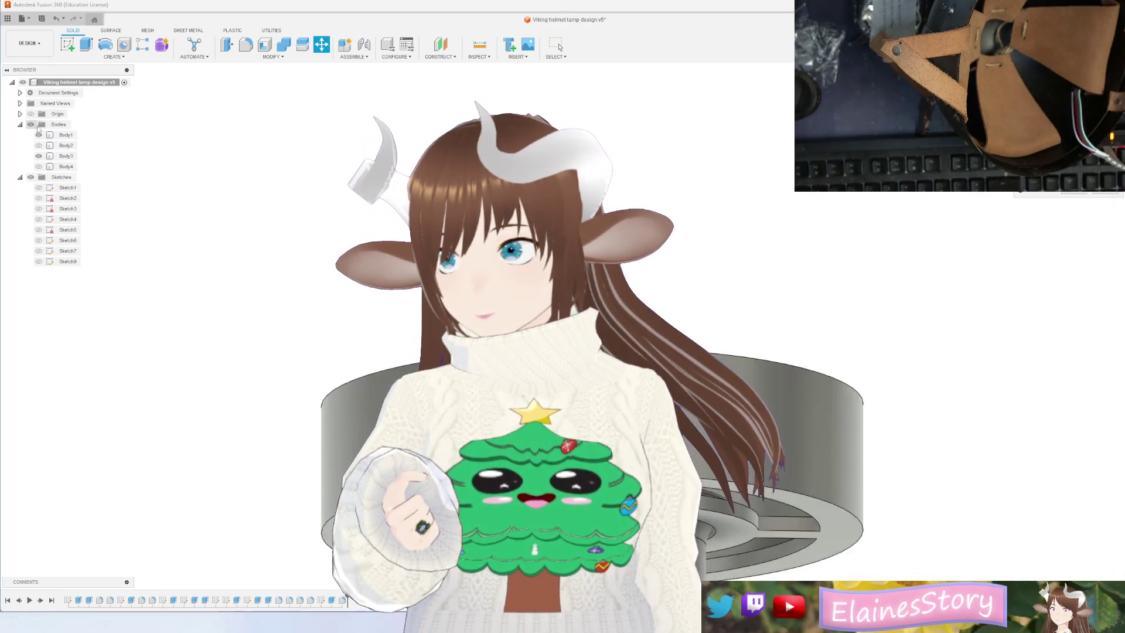
left_click(38, 135)
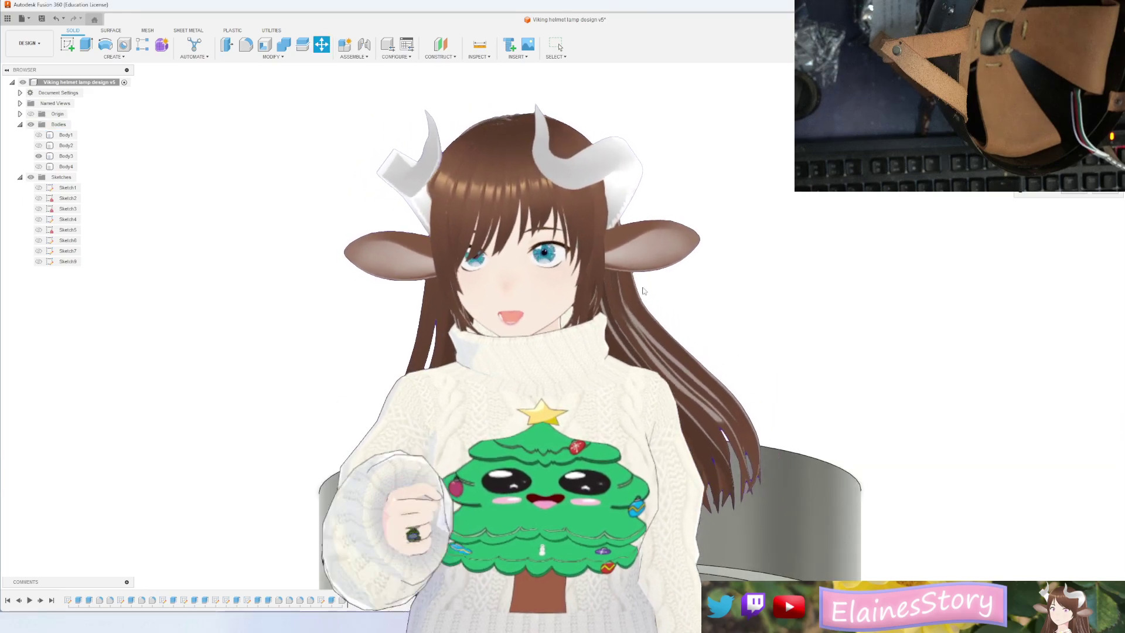
left_click(703, 351)
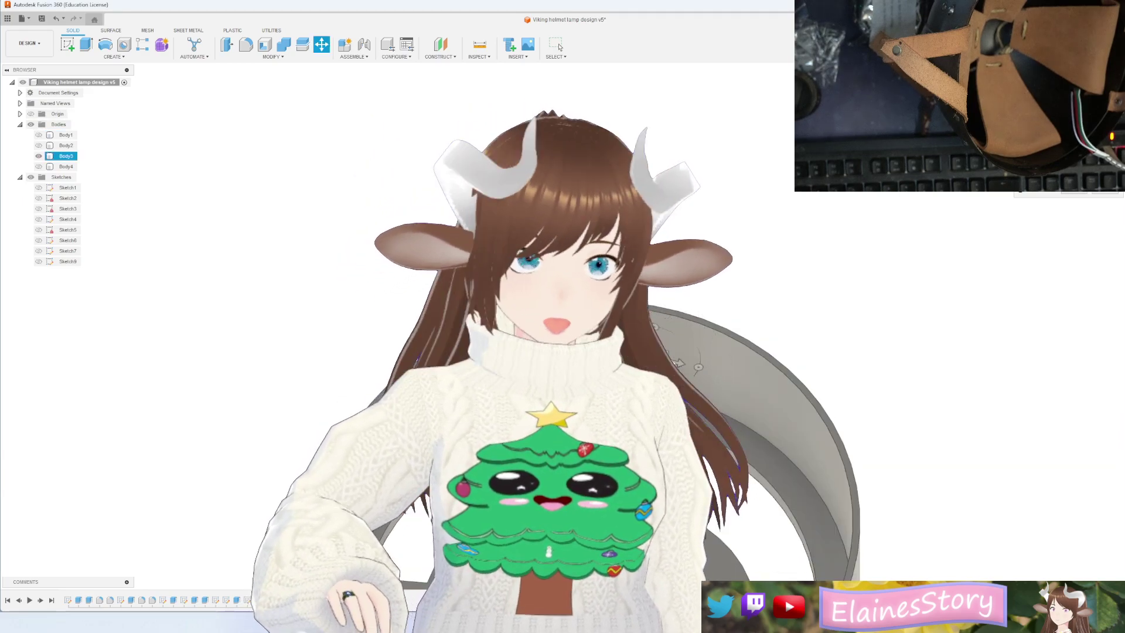
mouse_move(703, 351)
middle_mouse_down("shift")
mouse_move(863, 212)
mouse_move(844, 249)
middle_mouse_up("shift")
Start moving Body3 with its pivot placed at the inner hole's centre.
key("m")
mouse_move(888, 262)
left_mouse_down()
mouse_move(902, 291)
mouse_move(849, 274)
left_mouse_up()
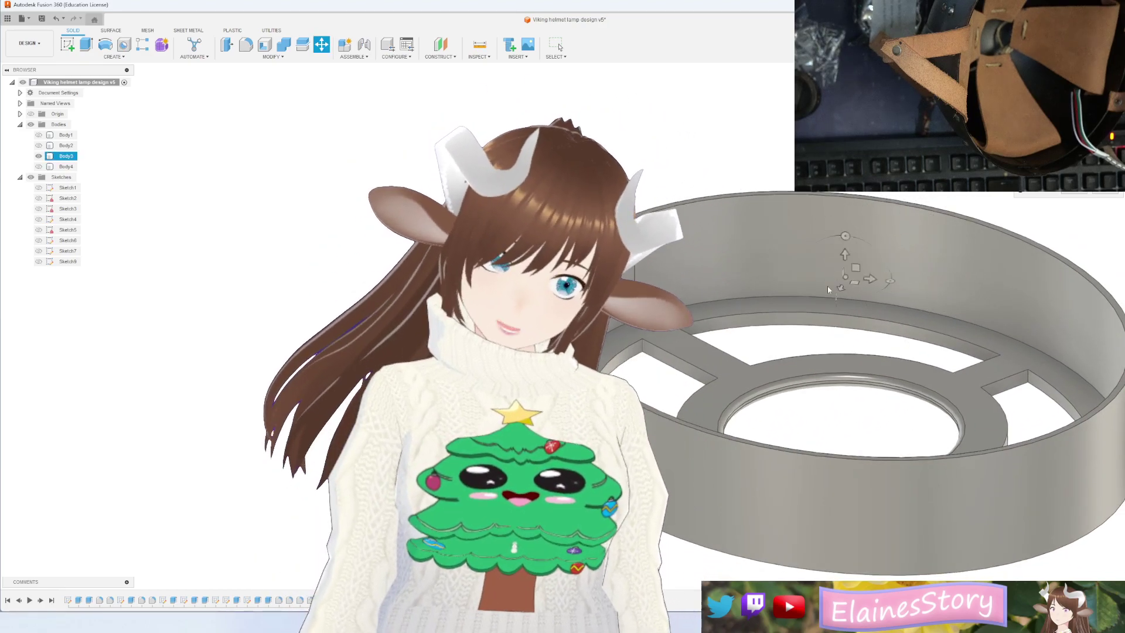
left_click(996, 455)
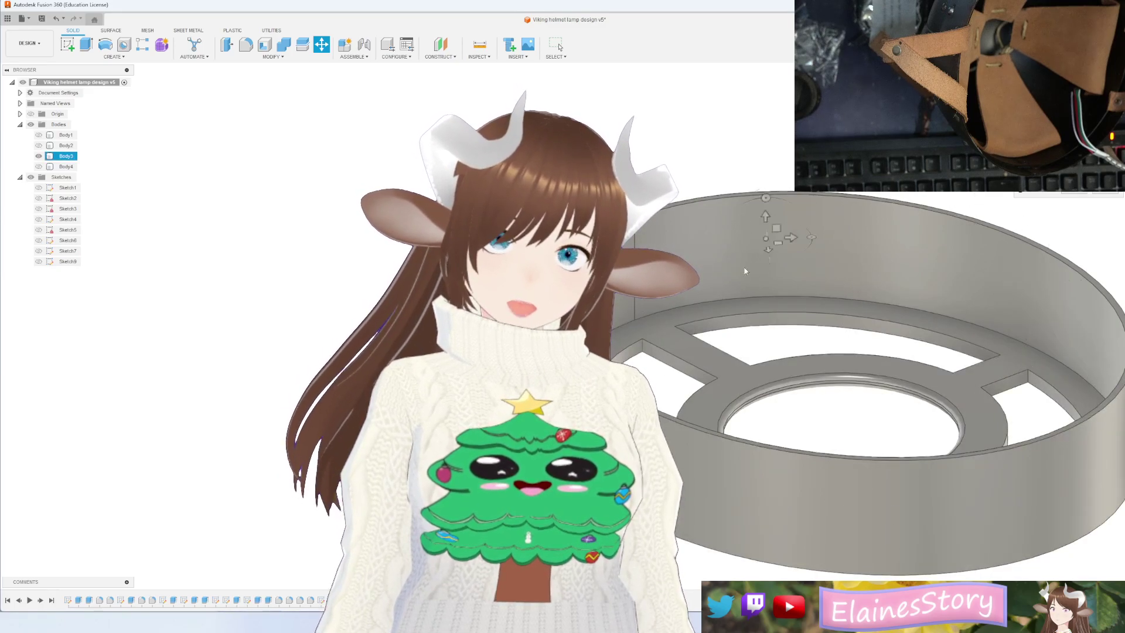
left_click(929, 478)
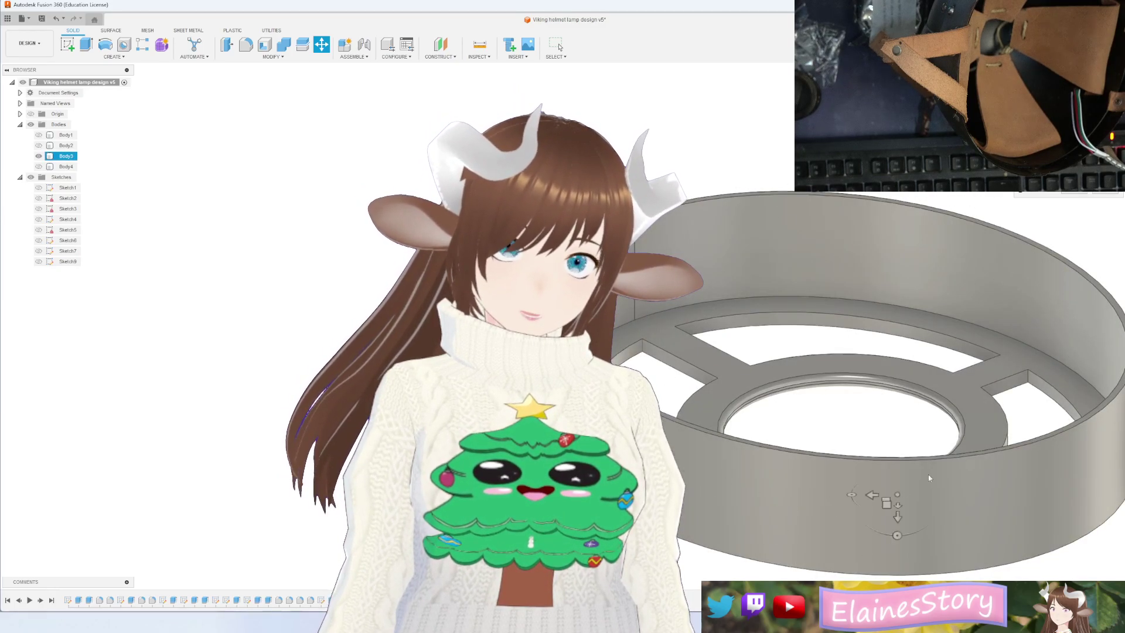
left_click(985, 398)
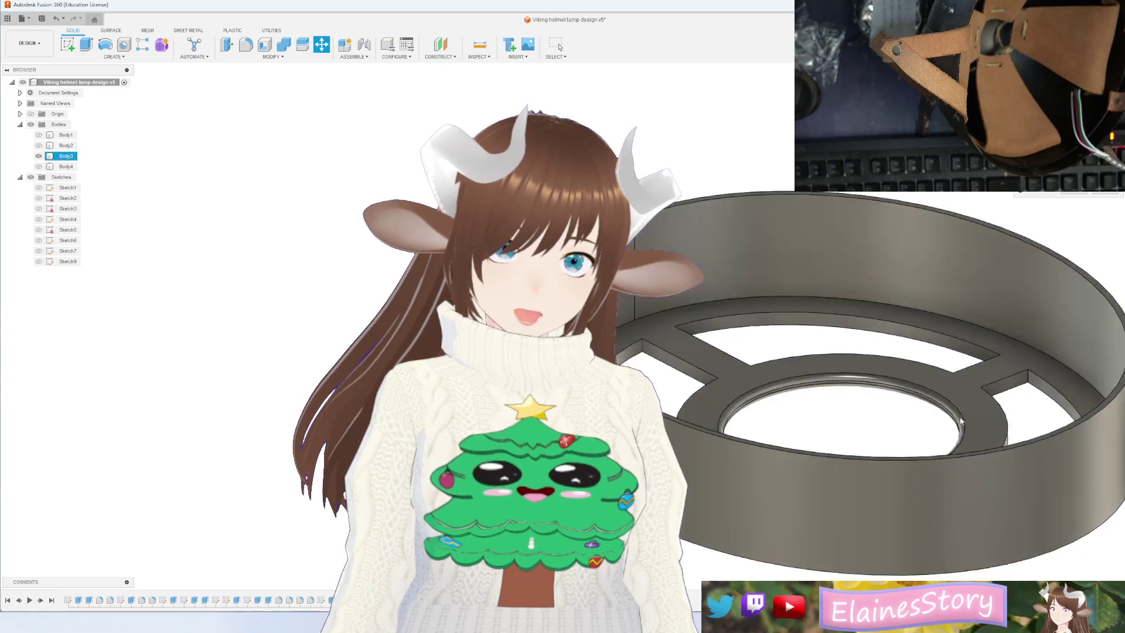
left_click(960, 412)
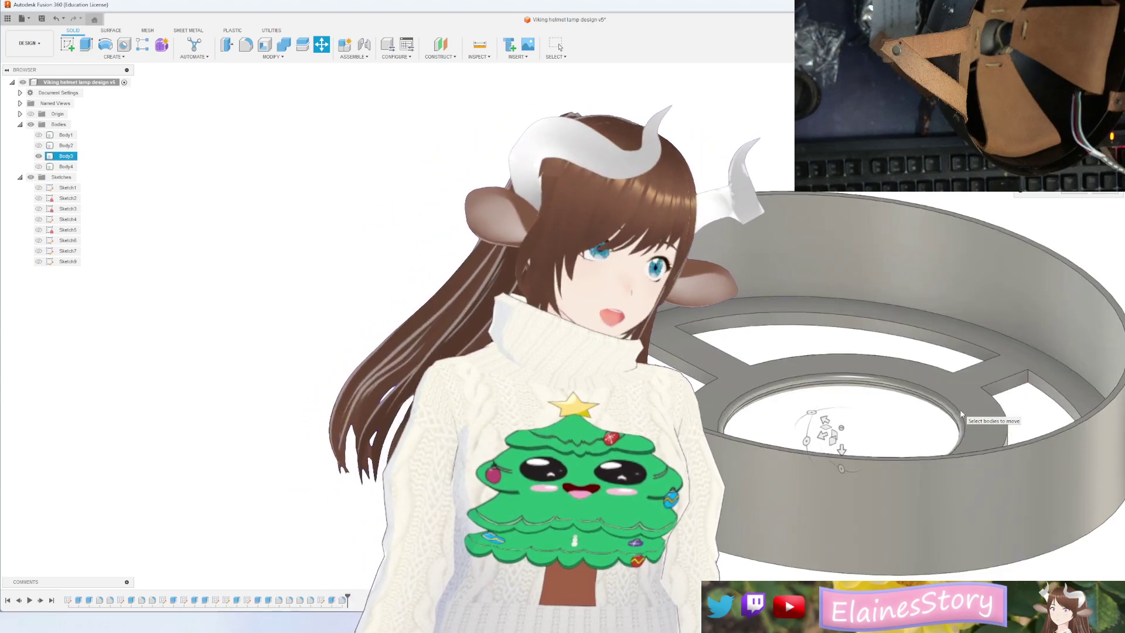